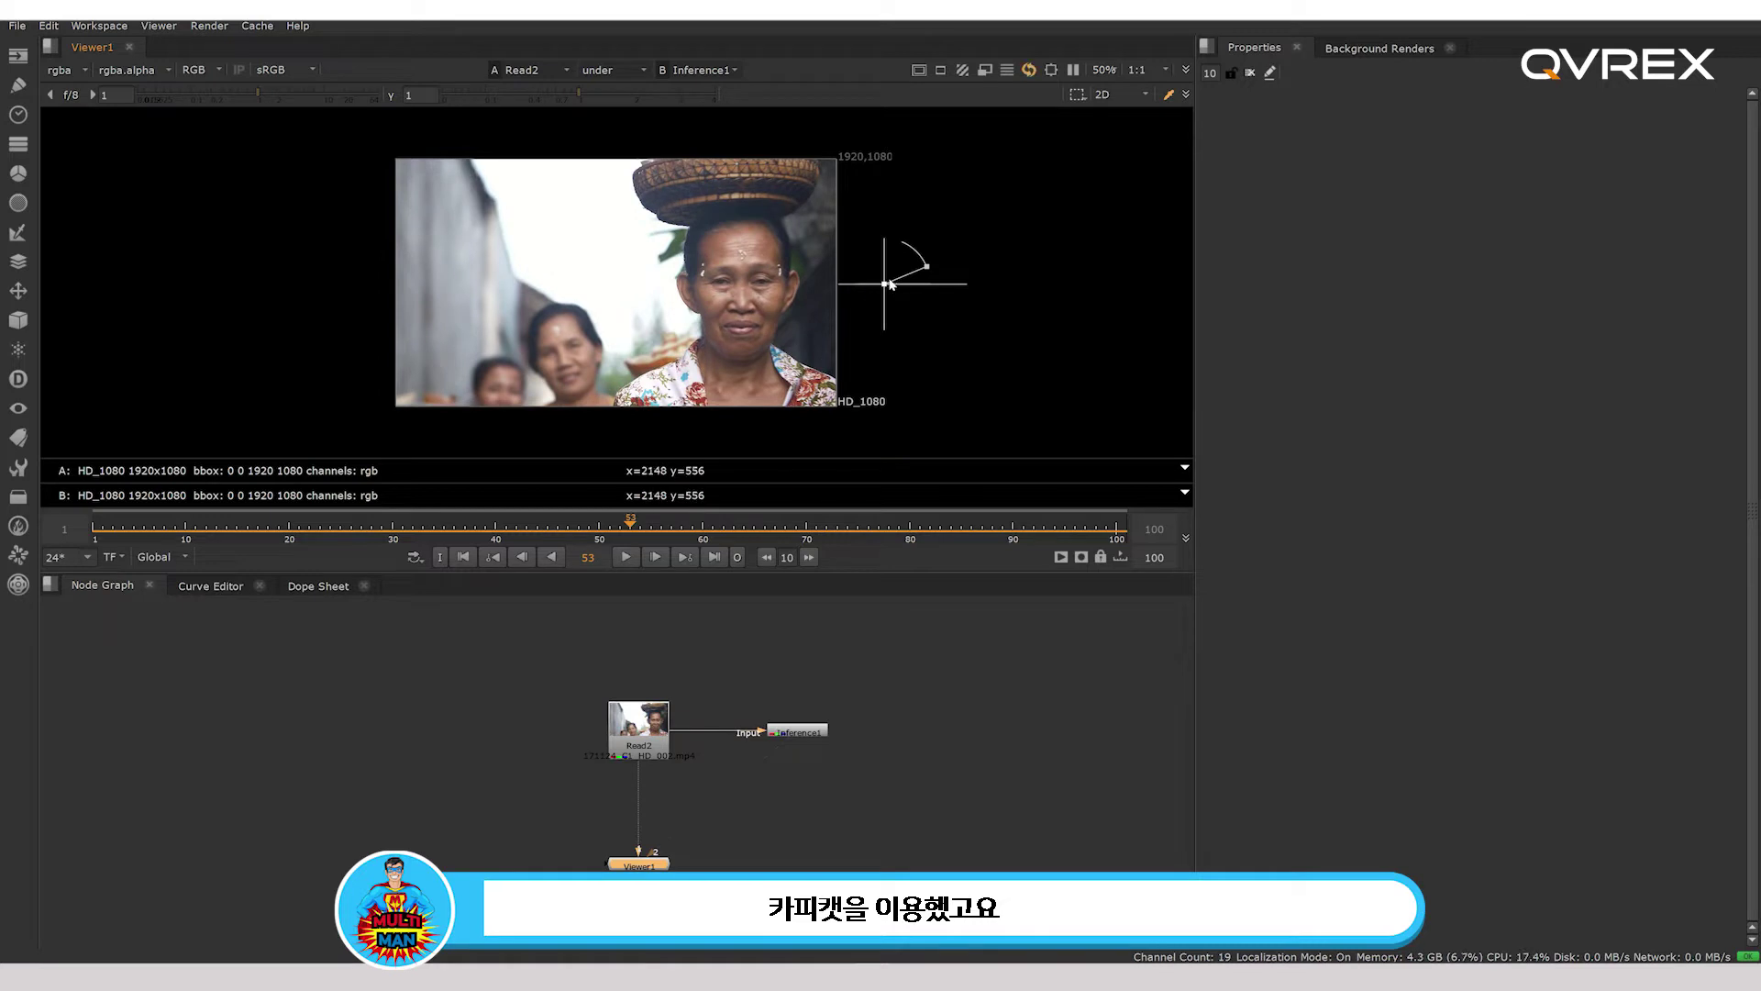
mouse_move(884, 284)
mouse_down()
mouse_move(487, 285)
mouse_move(884, 284)
mouse_up()
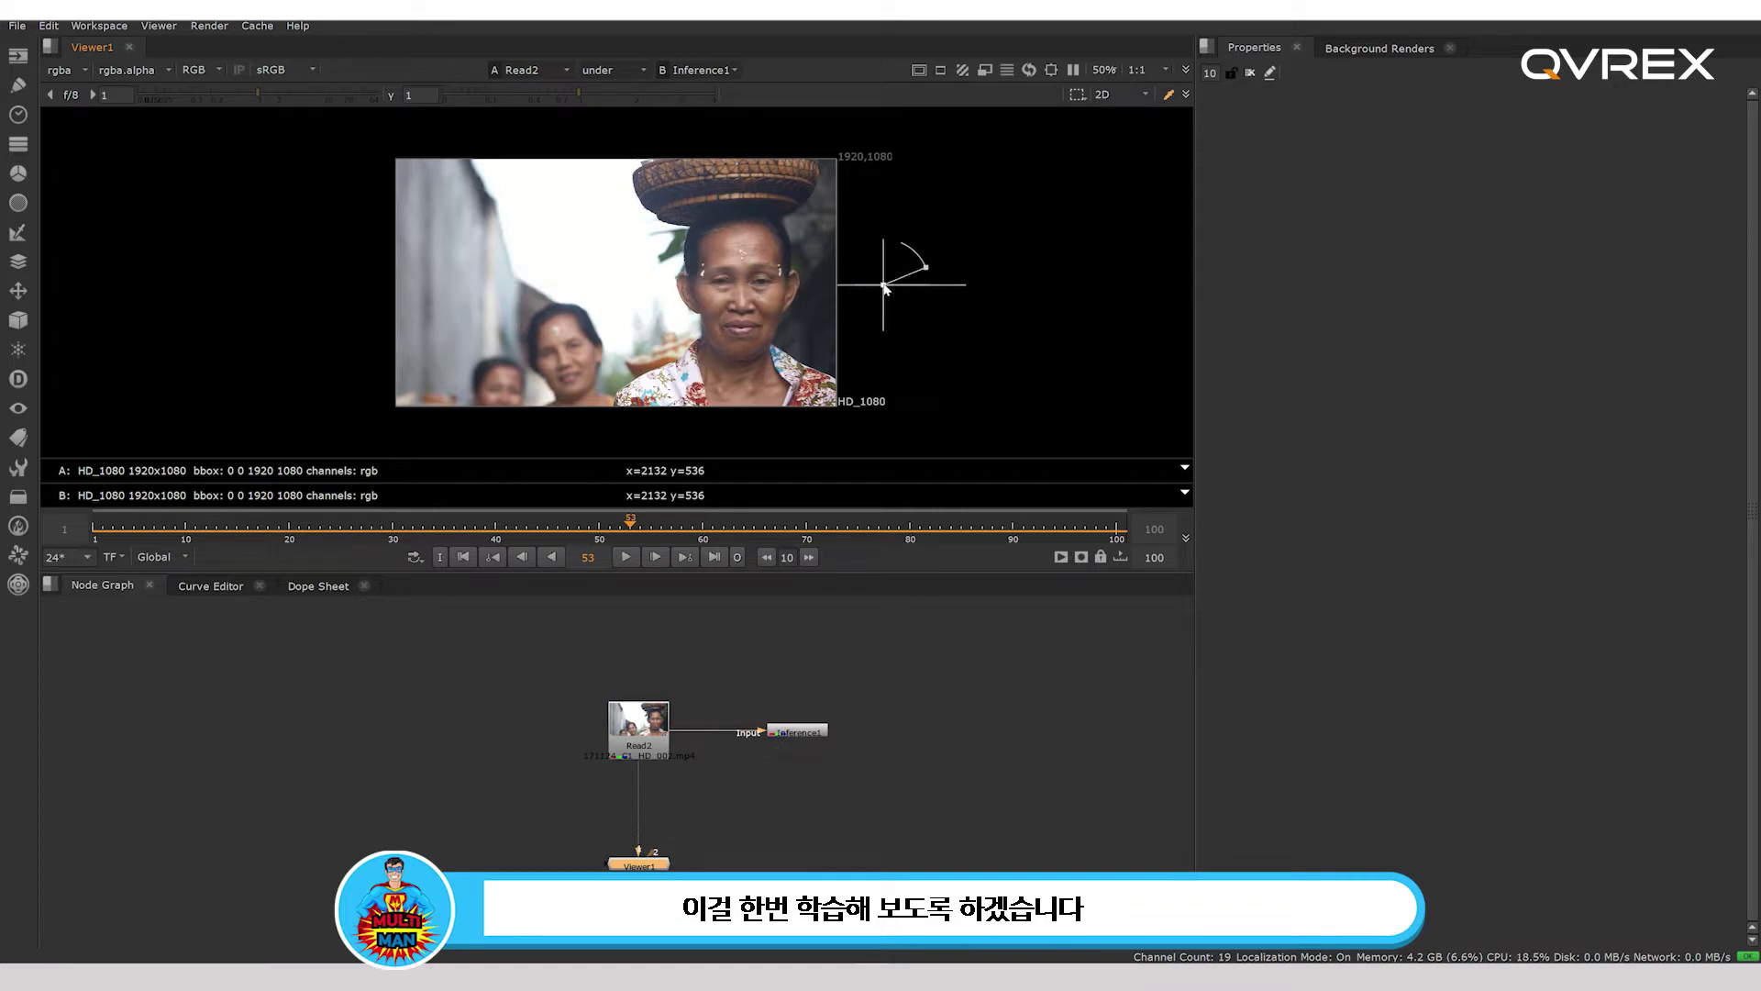
drag(638, 724, 639, 693)
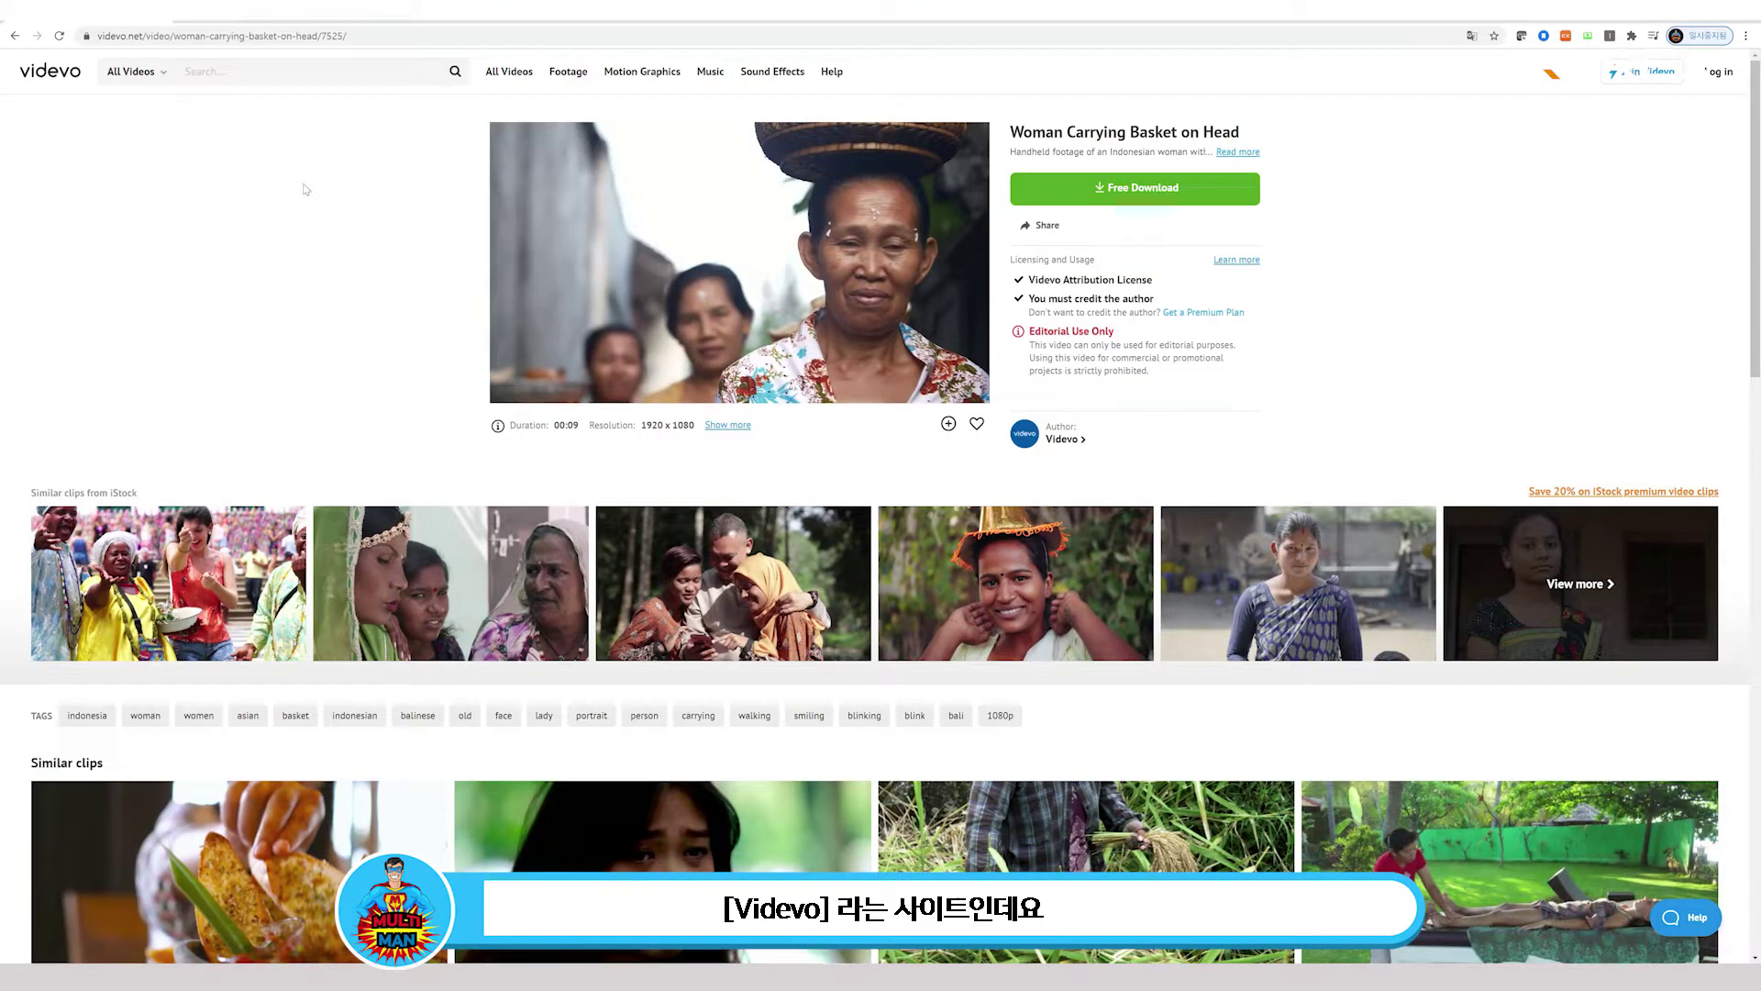
In the browser, go from the Woman Carrying Basket on Head clip to the Videvo home page and look through the popular videos.
mouse_move(632, 241)
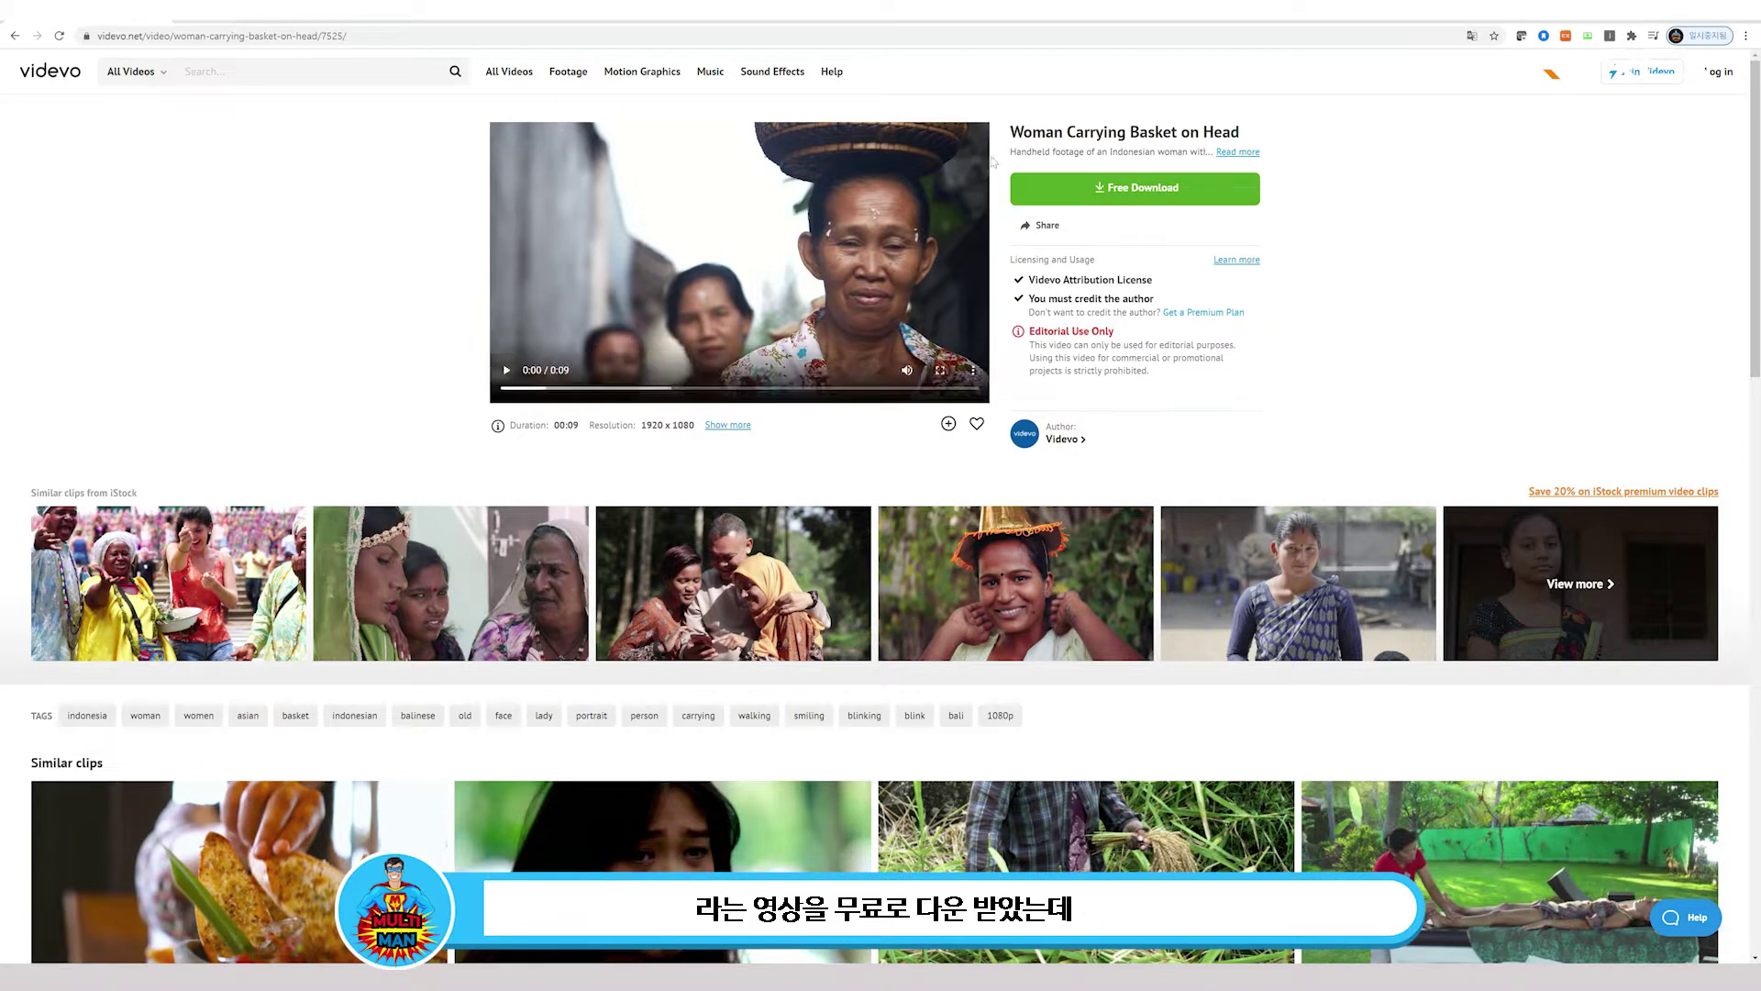
click(27, 84)
scroll(868, 417, down, 3)
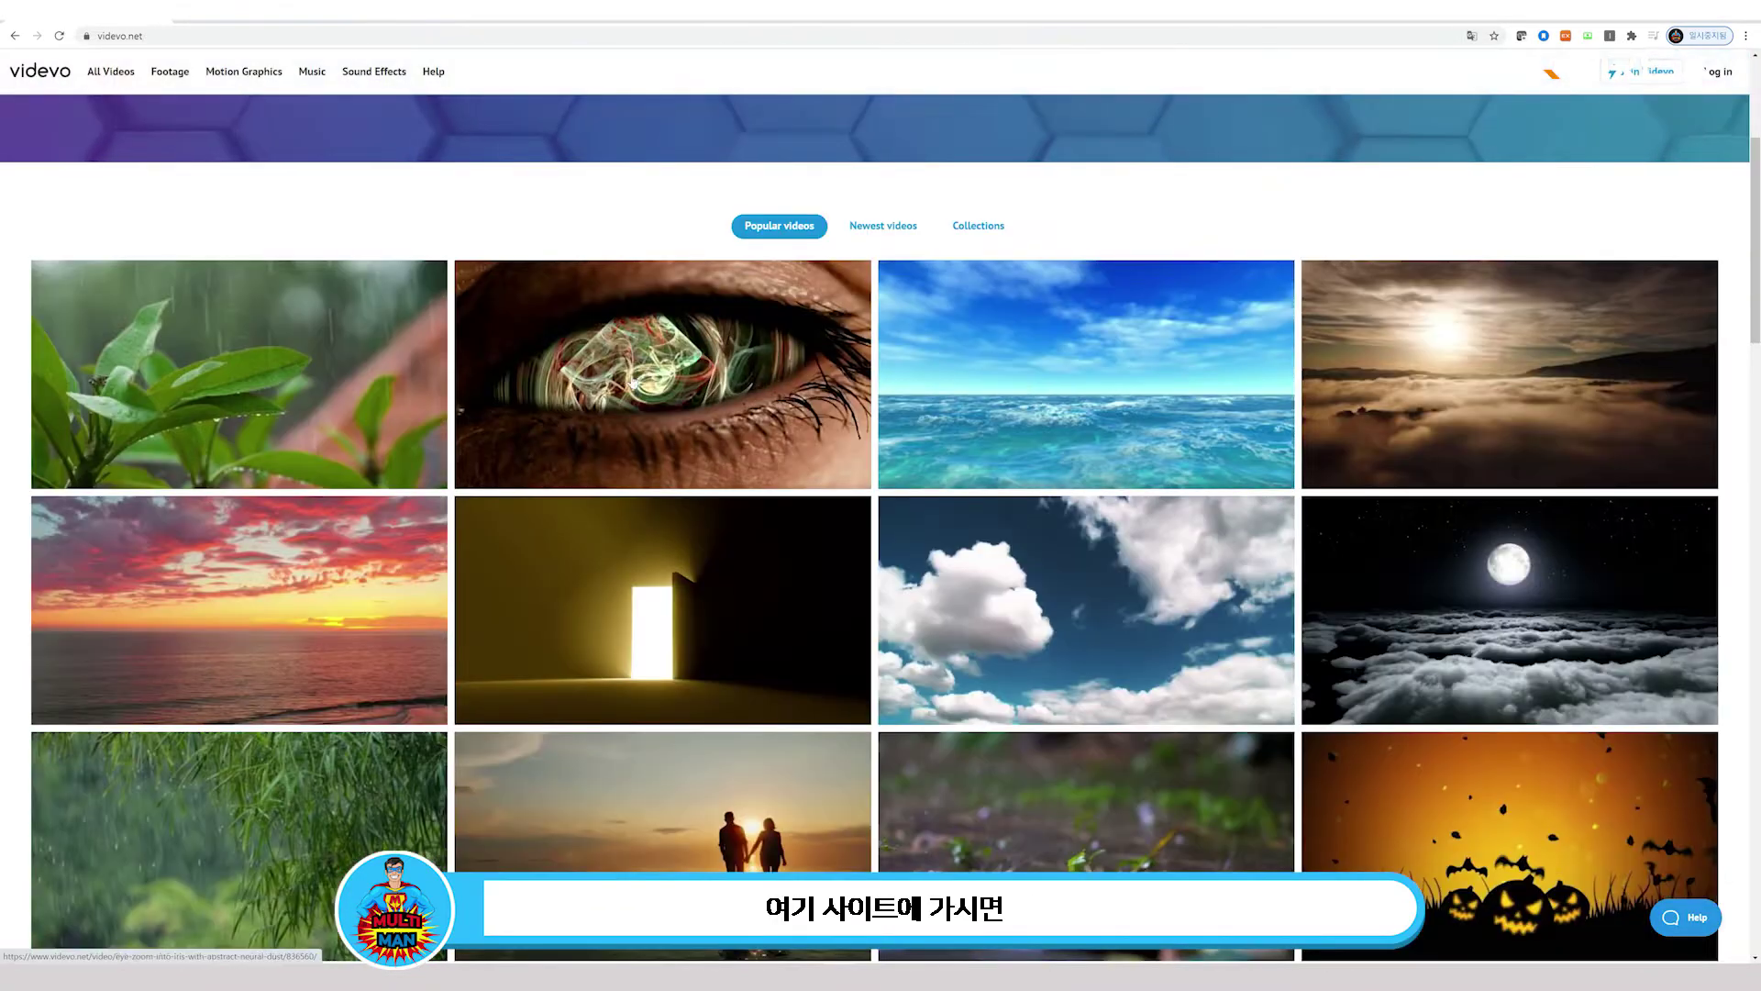
scroll(1070, 396, down, 2)
scroll(1070, 395, down, 3)
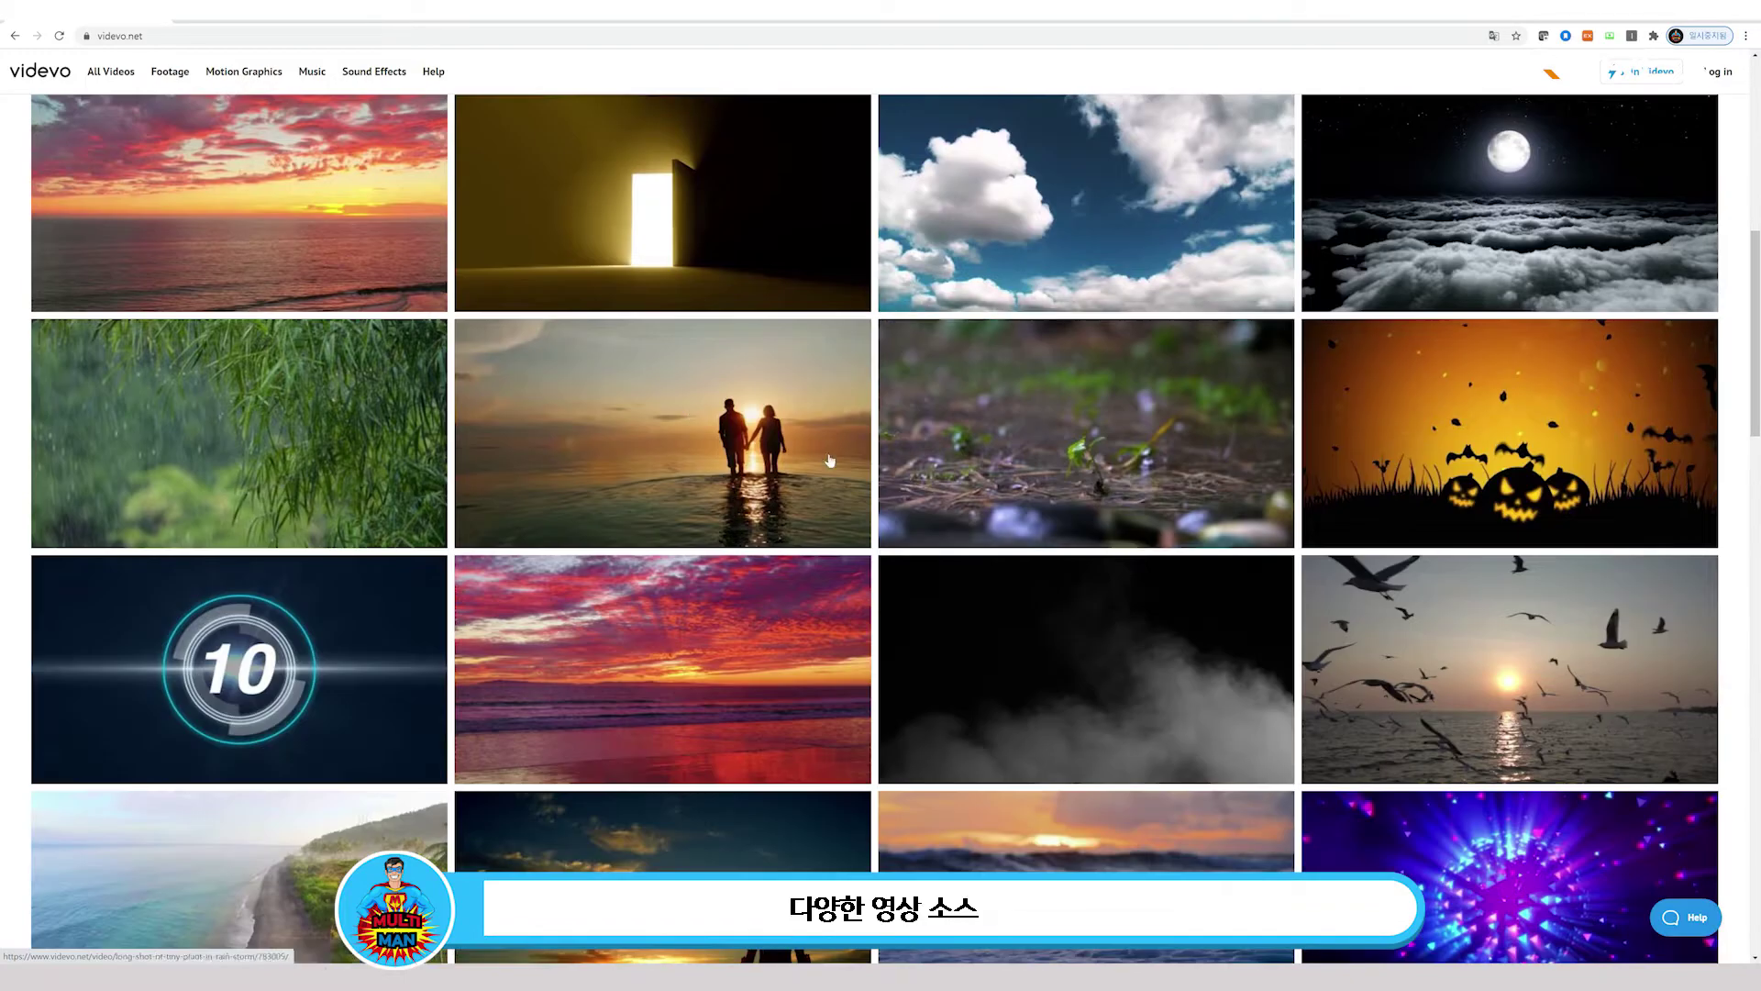
scroll(661, 413, down, 2)
scroll(336, 546, down, 2)
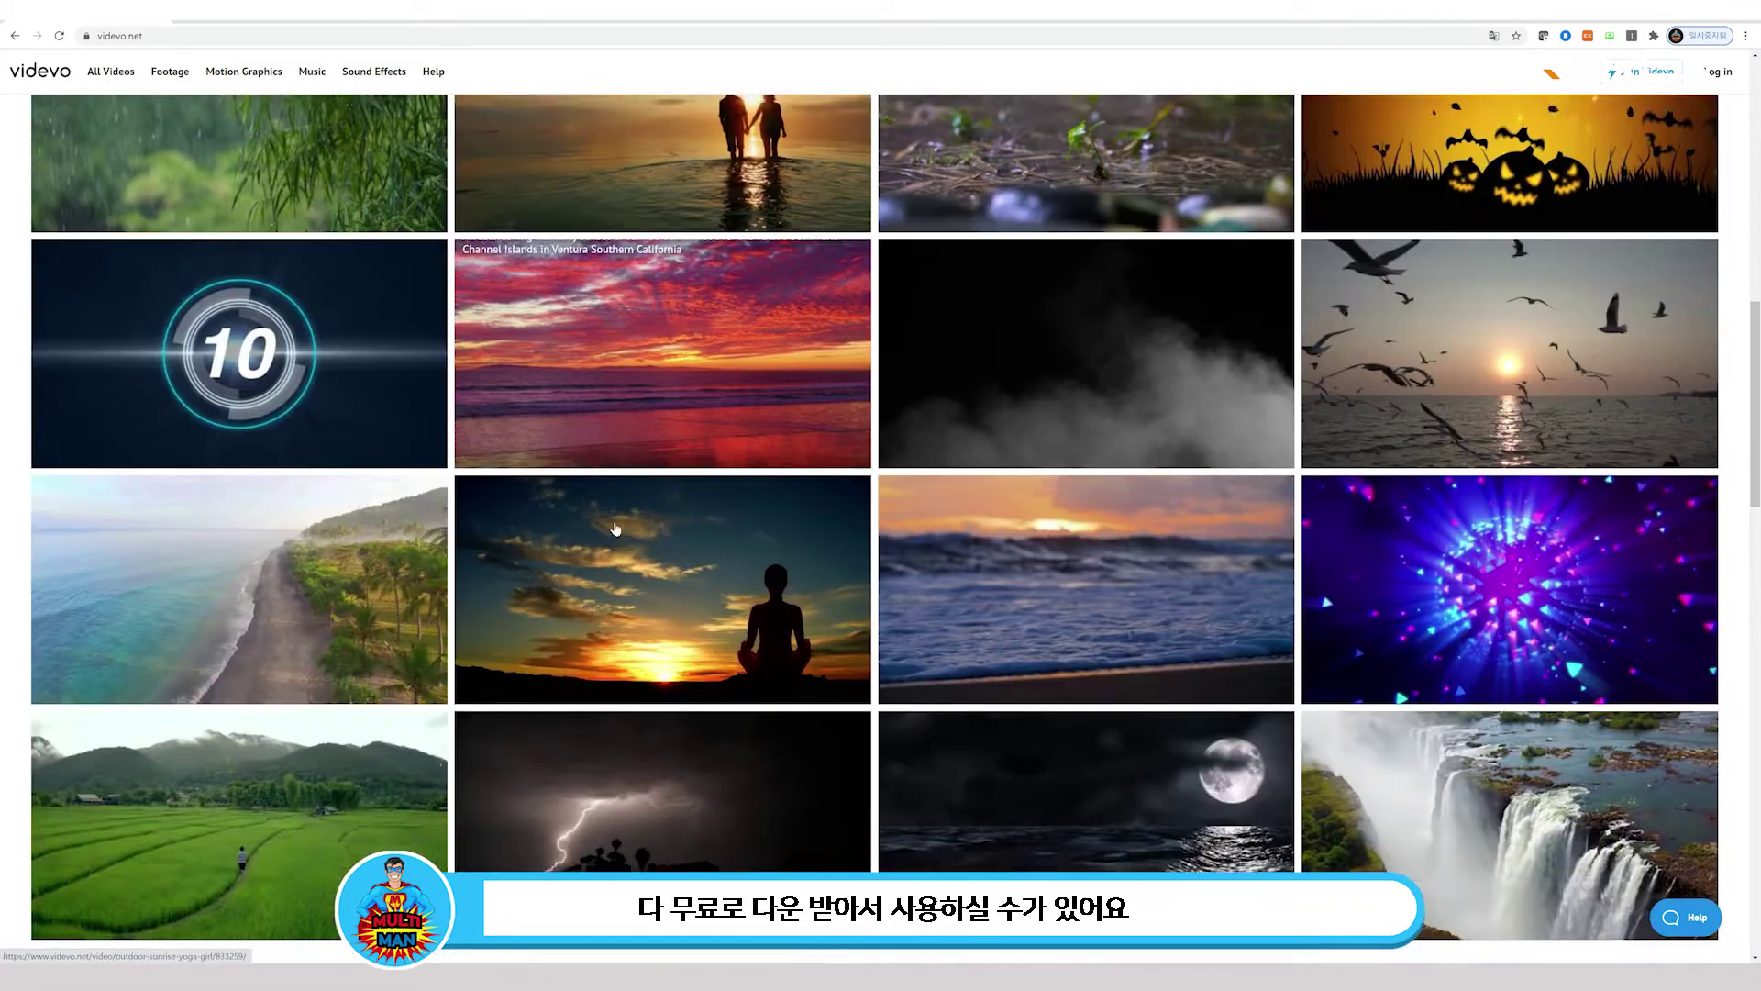
scroll(432, 315, up, 10)
Open Videvo's full stock video catalogue and examine the clips marked FREE.
click(134, 81)
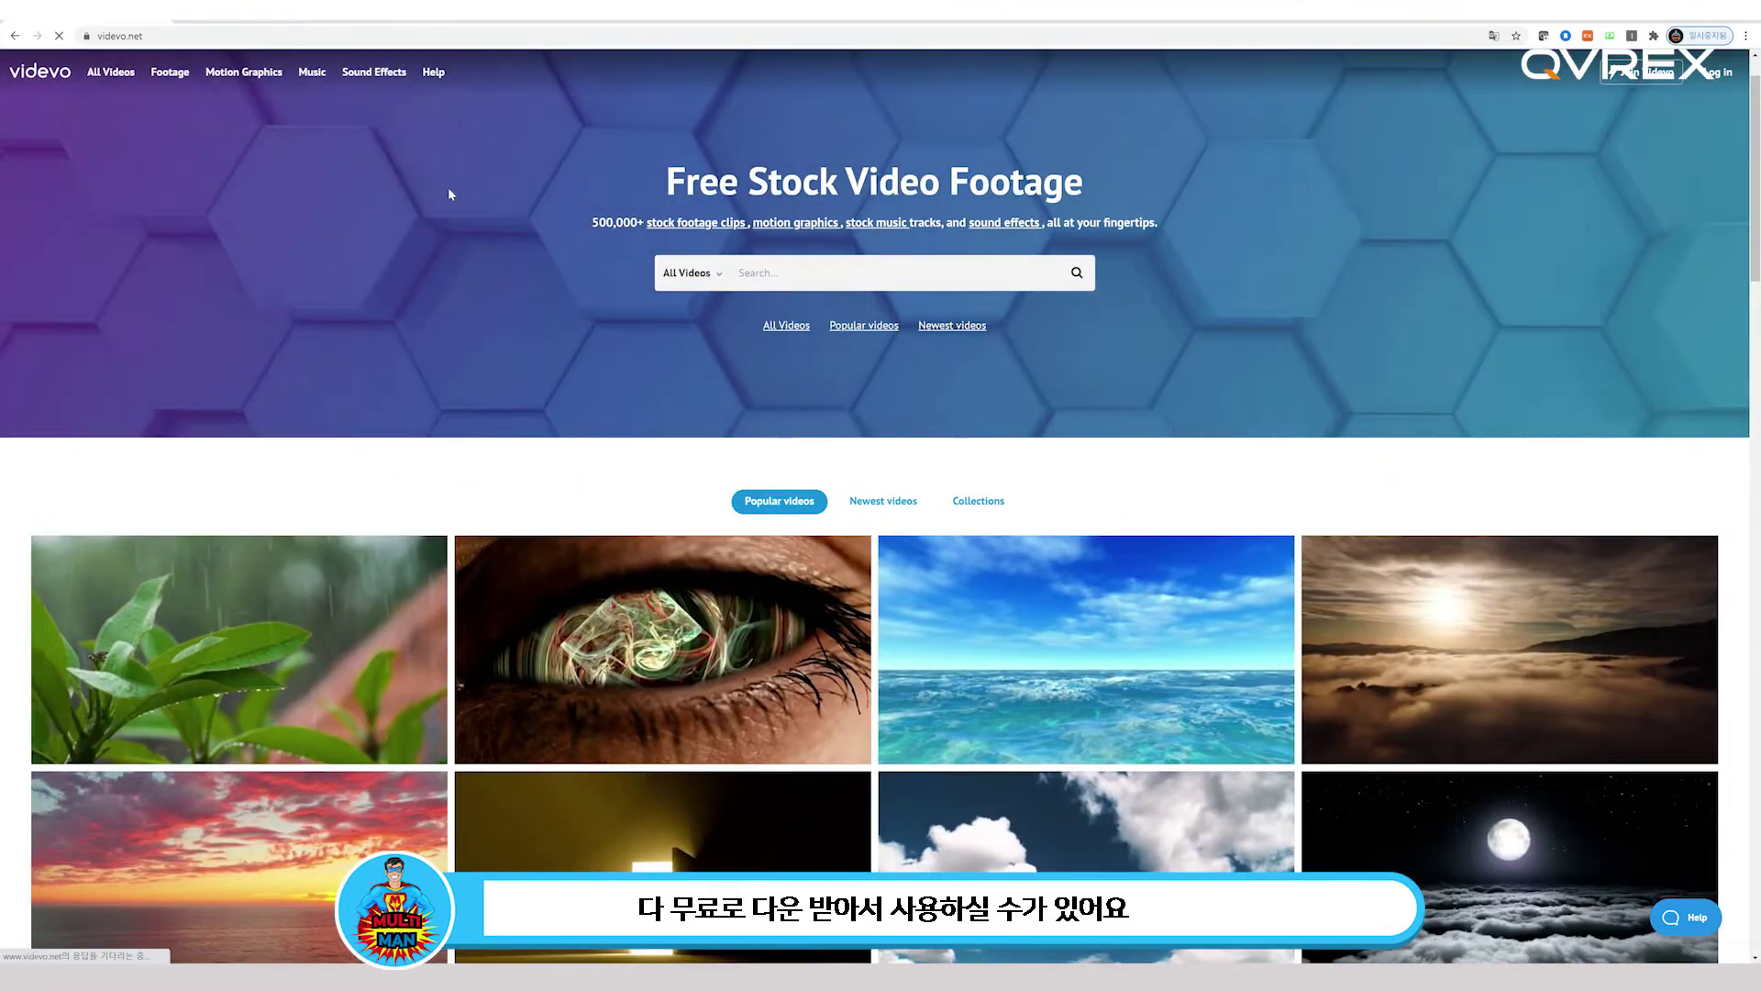
scroll(1070, 240, down, 4)
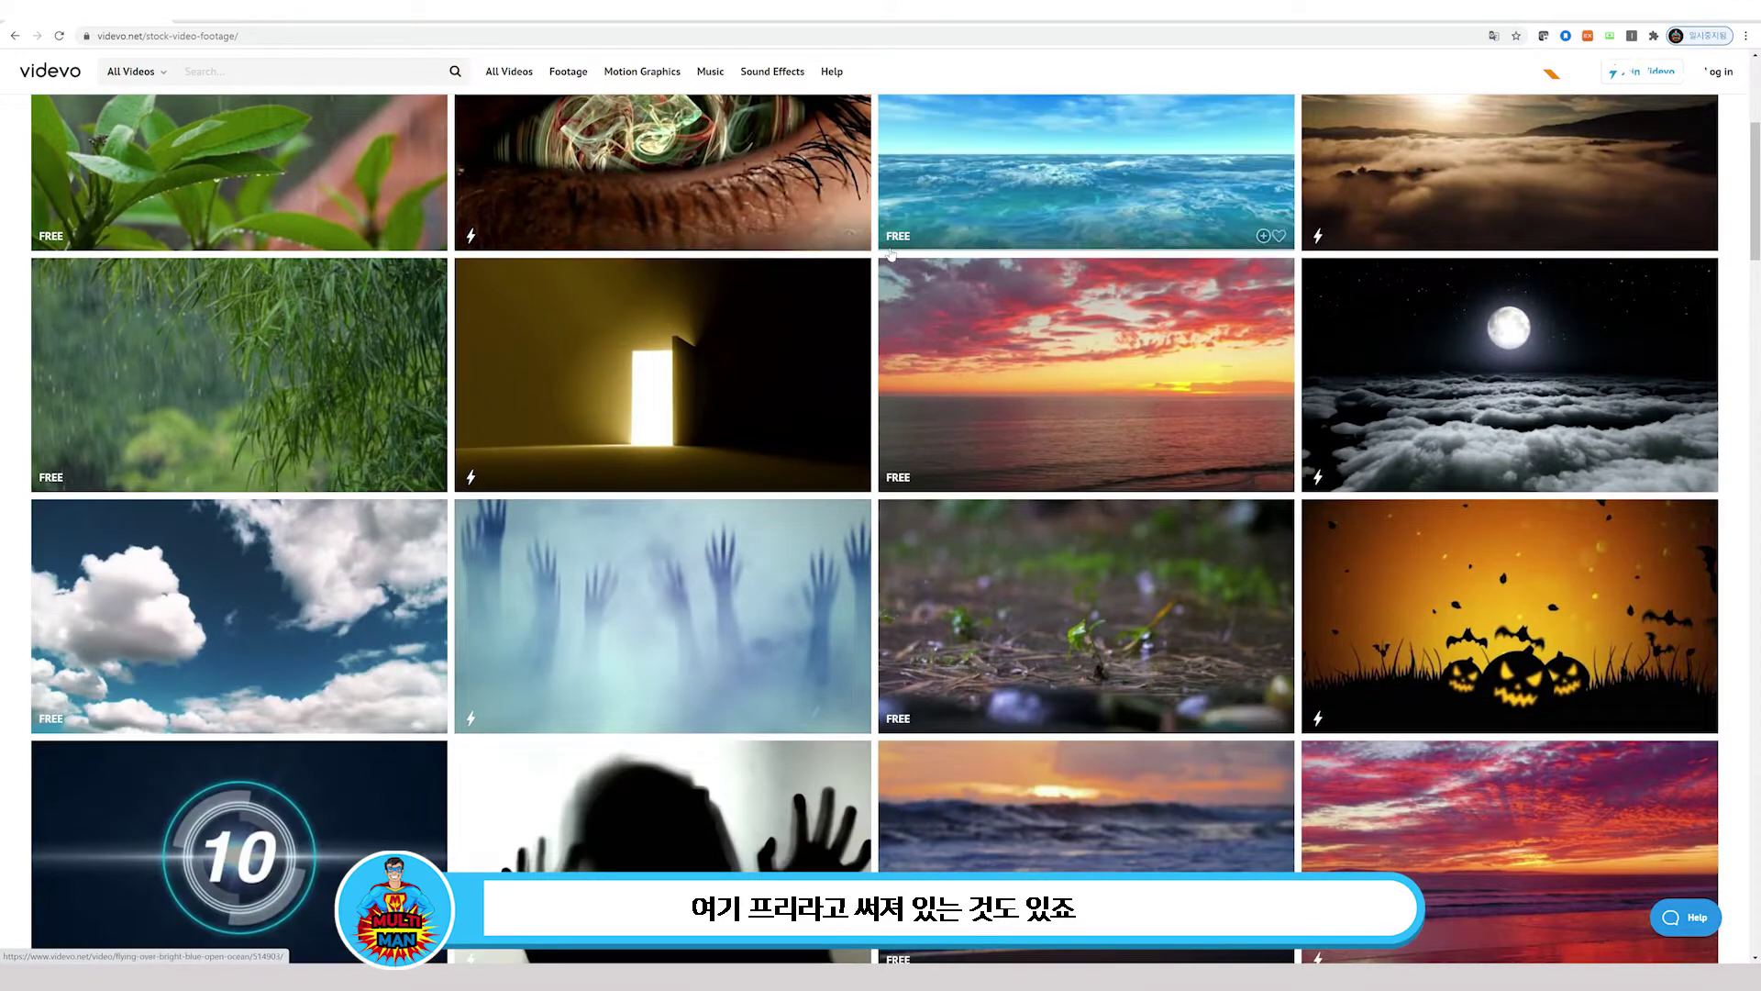
scroll(917, 303, down, 2)
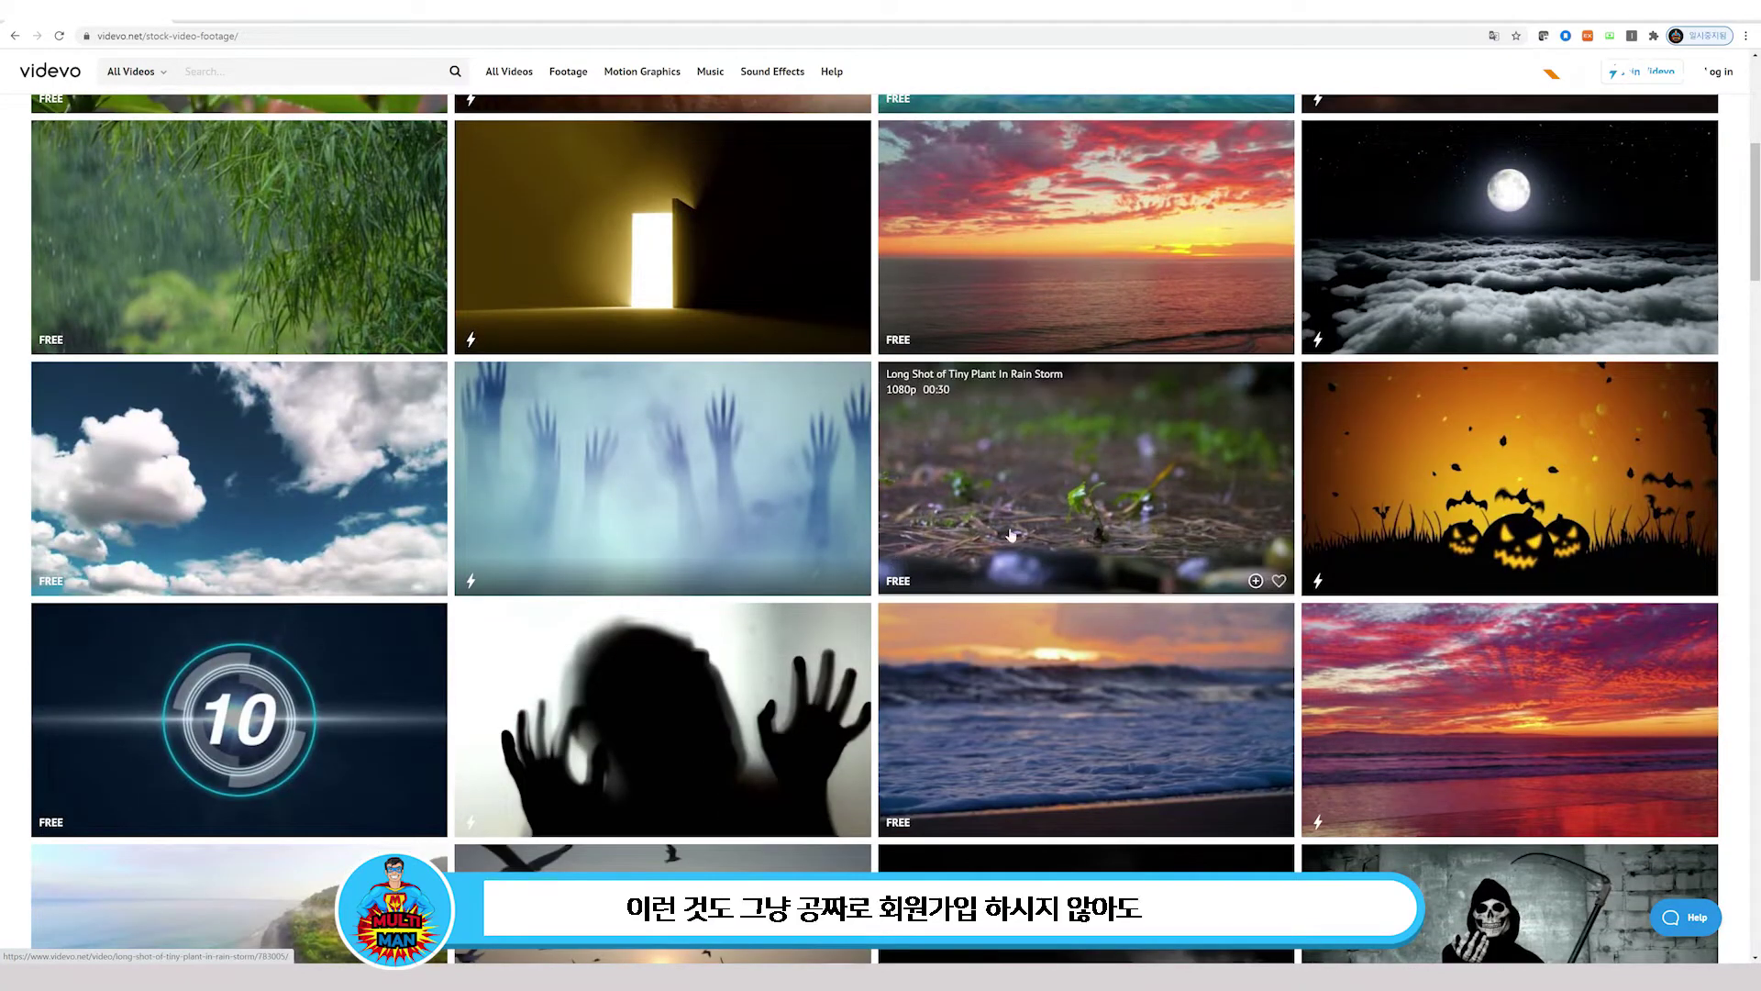
scroll(1059, 179, up, 2)
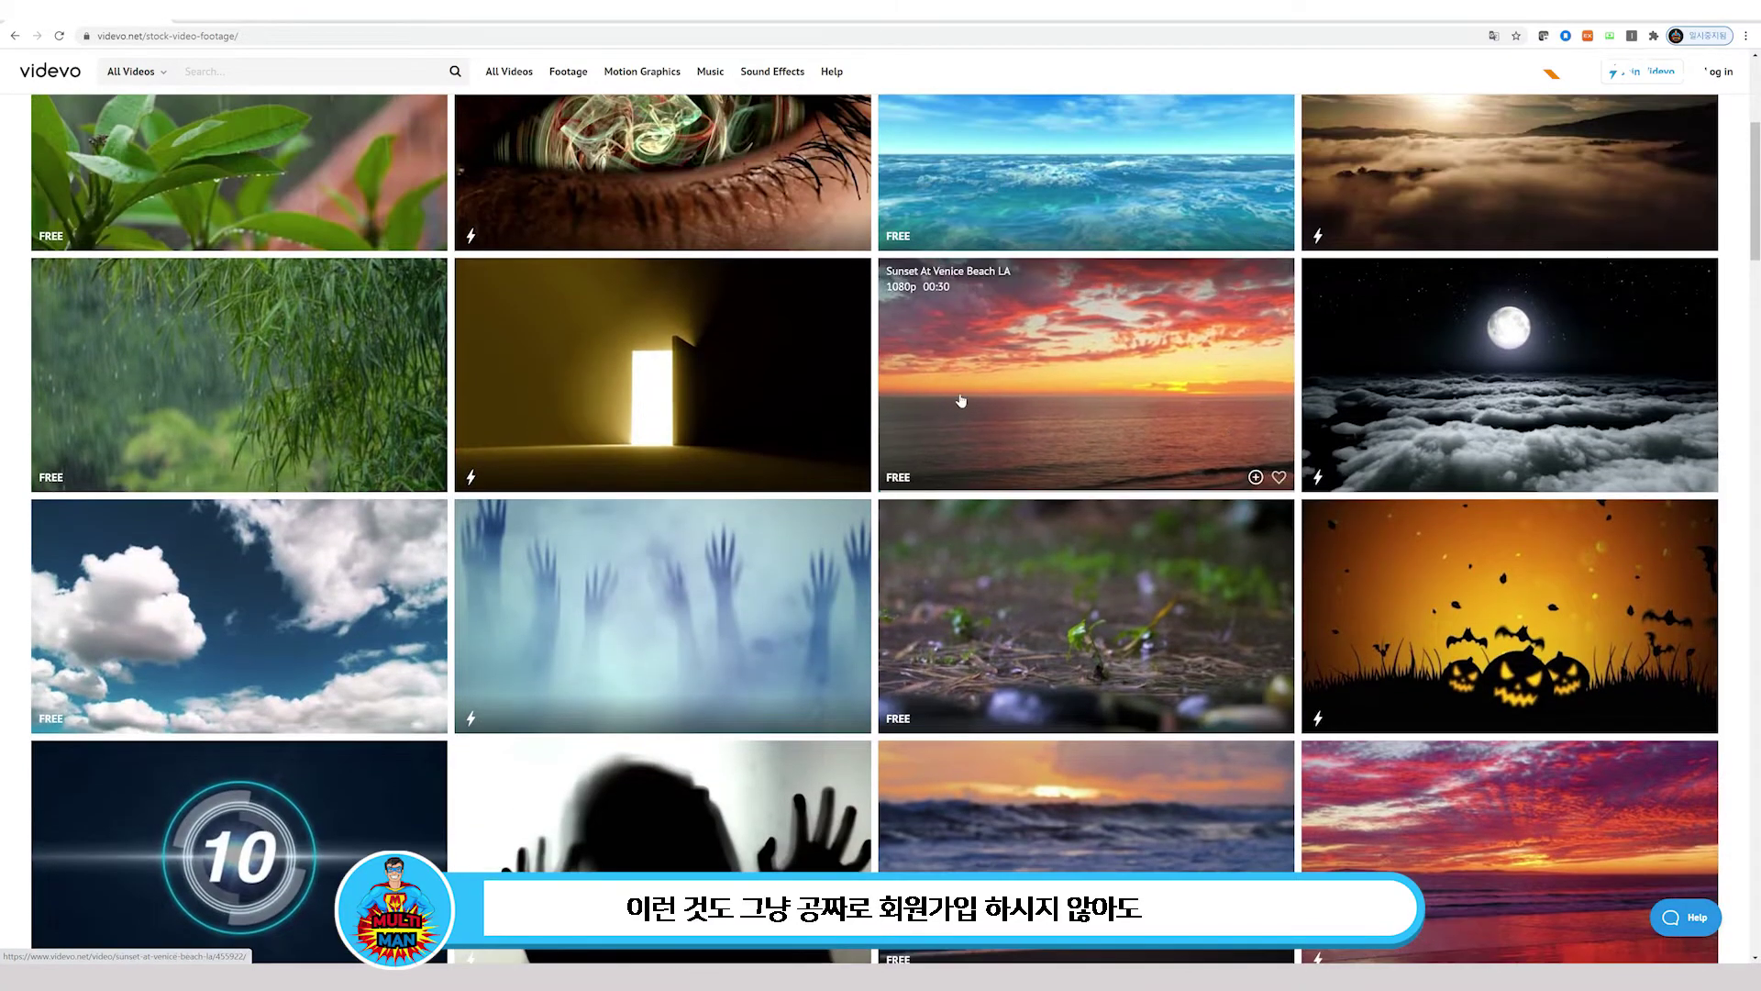
scroll(1059, 178, up, 3)
scroll(1004, 383, up, 3)
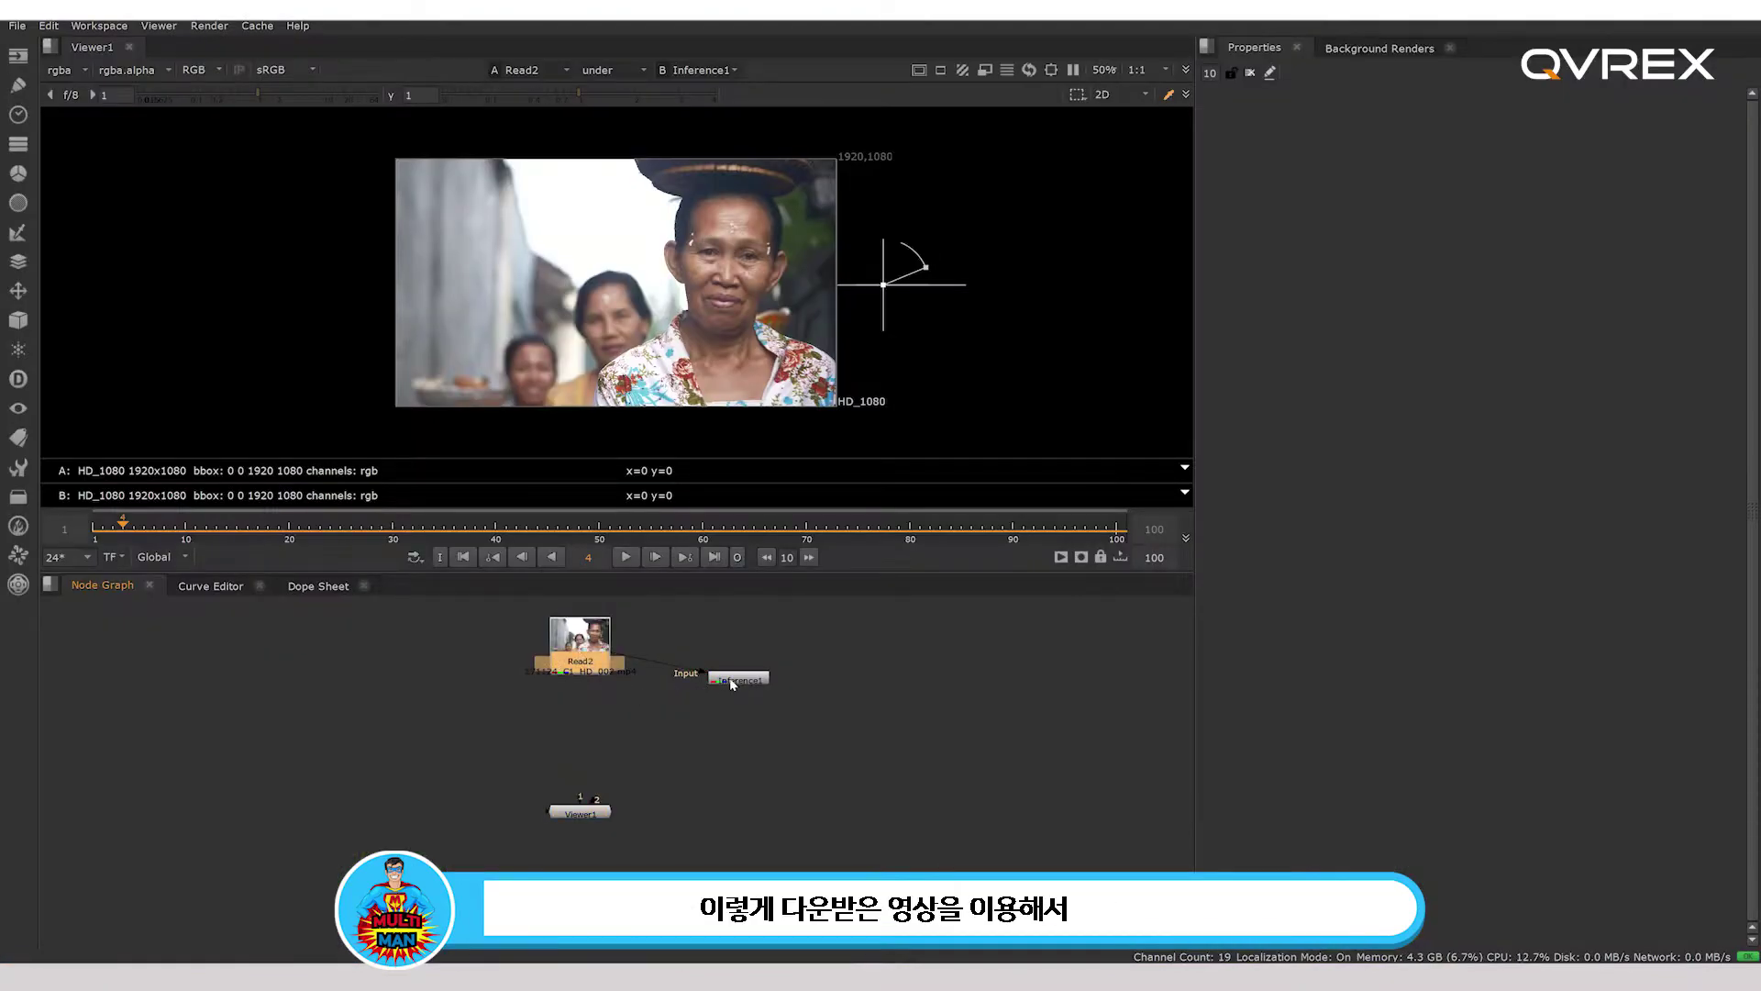
Switch to Nuke, delete the Inference1 node from the node graph and shift the Read2 node slightly.
click(732, 681)
key(Delete)
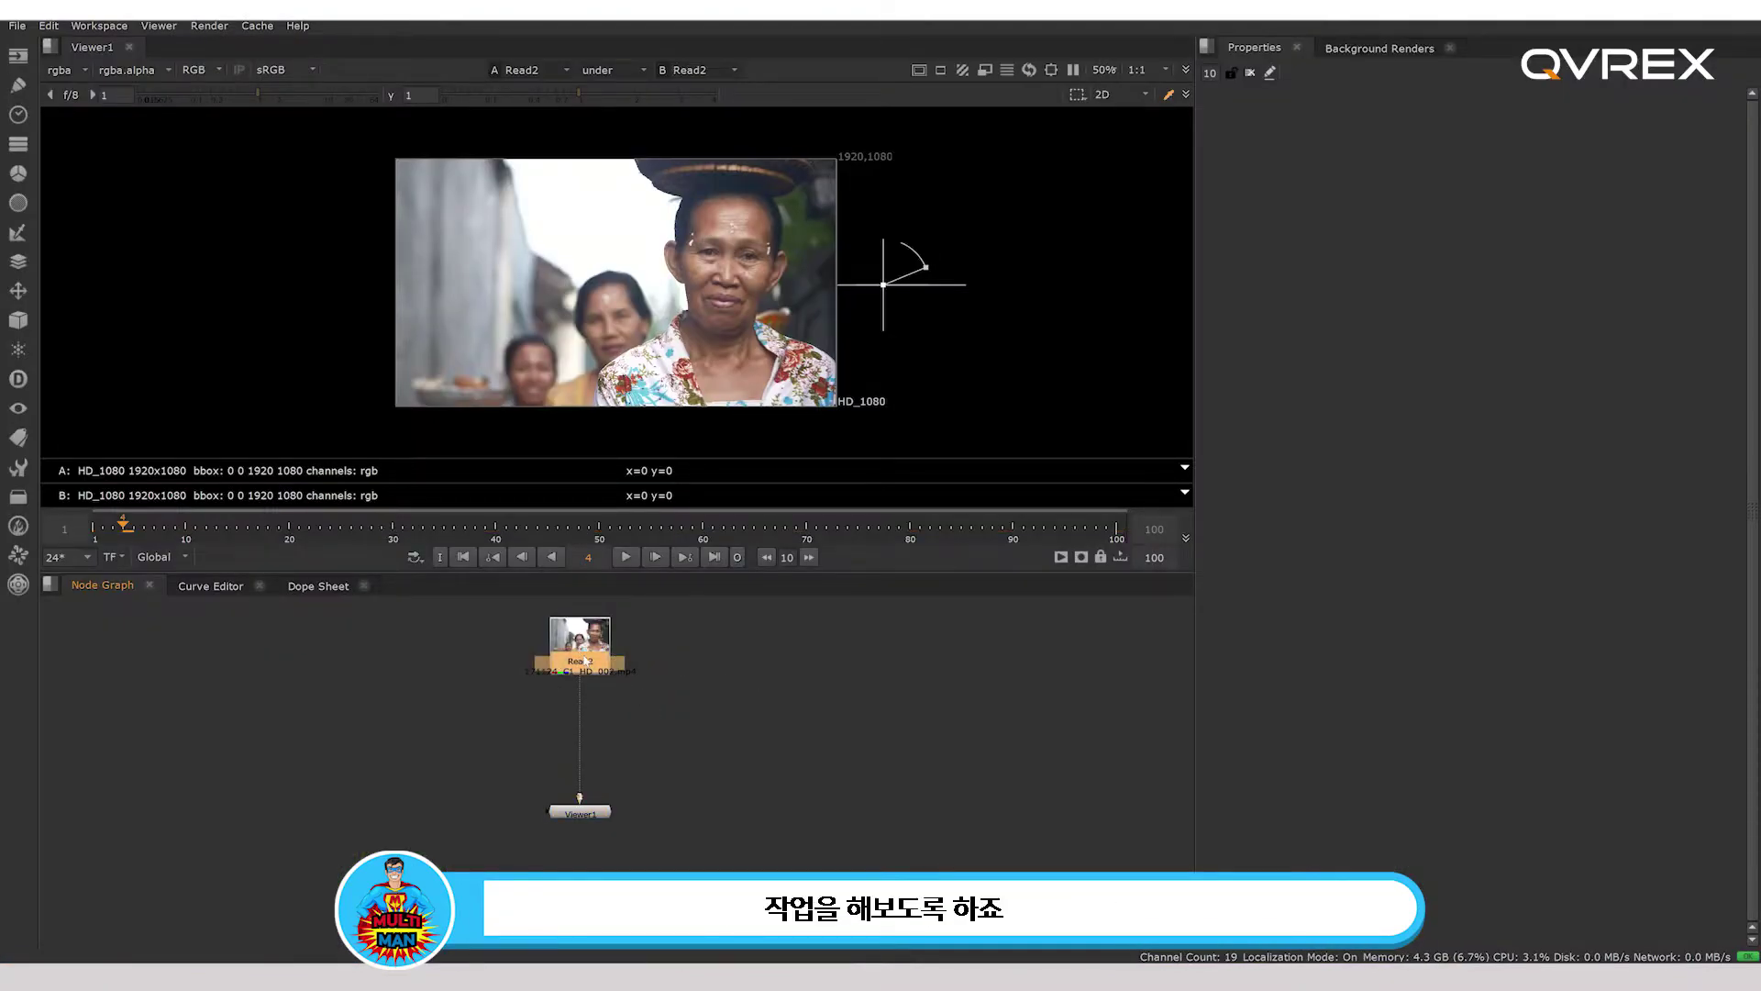
drag(587, 660, 596, 653)
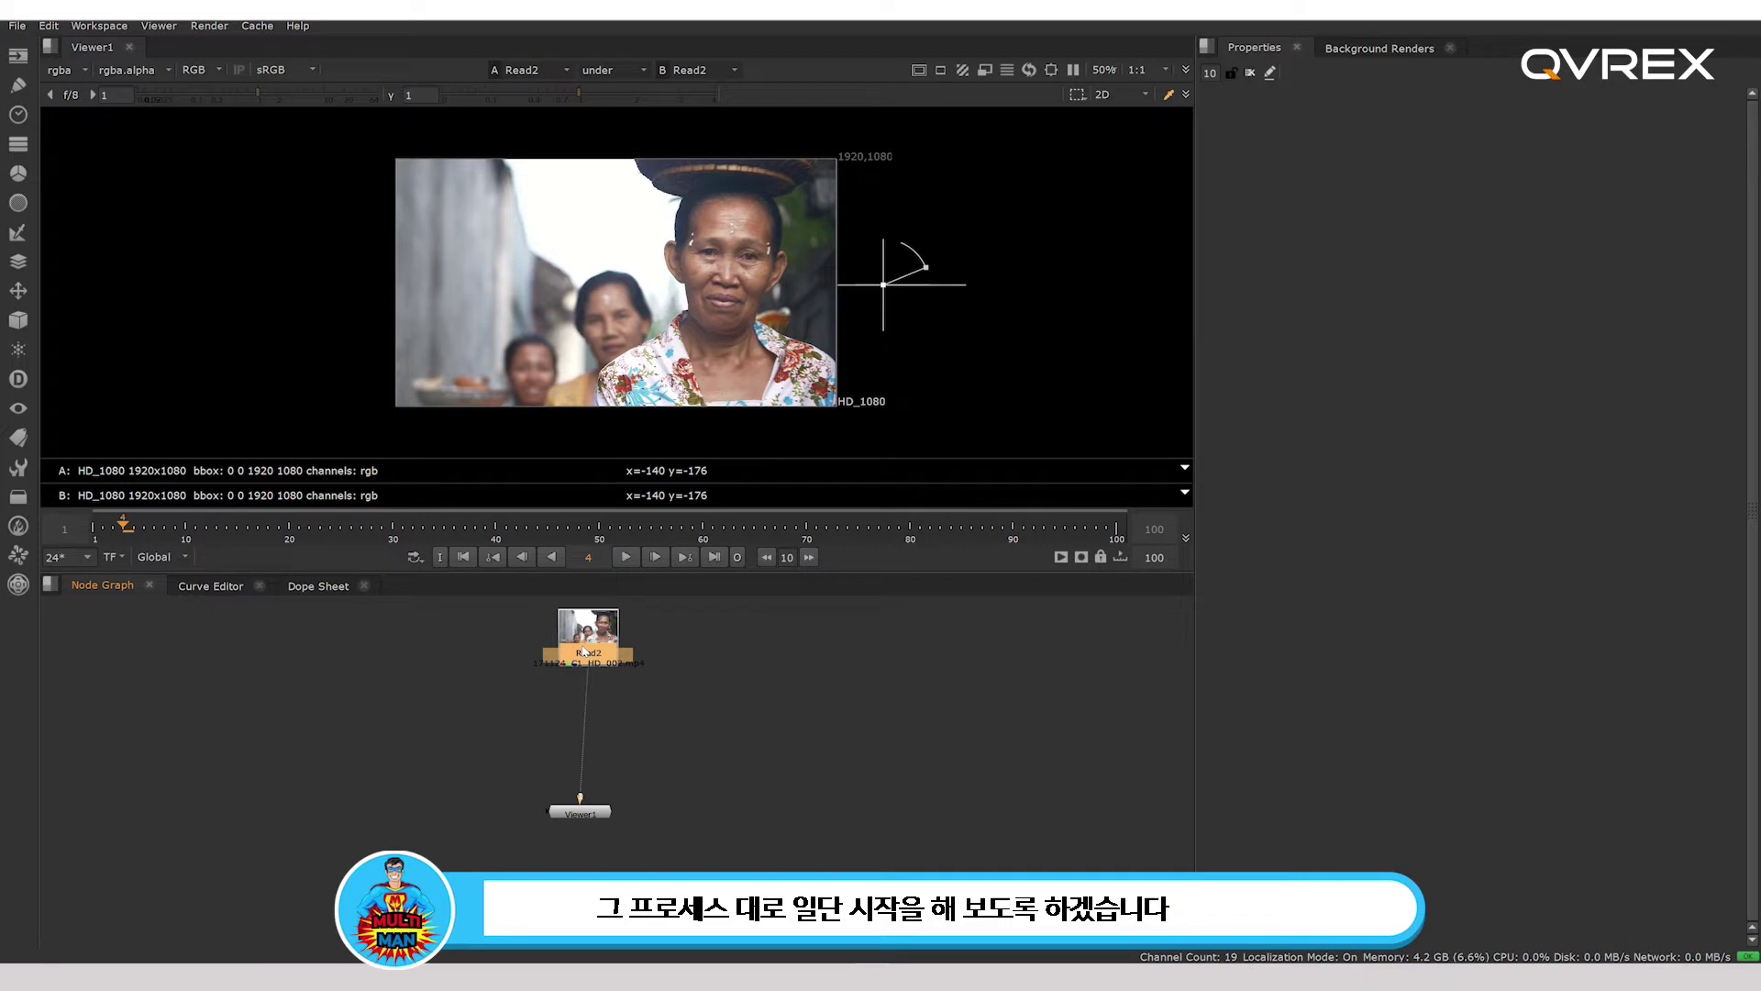
Examine the Read2 clip's file properties and metadata for its resolution and frame rate.
double_click(584, 651)
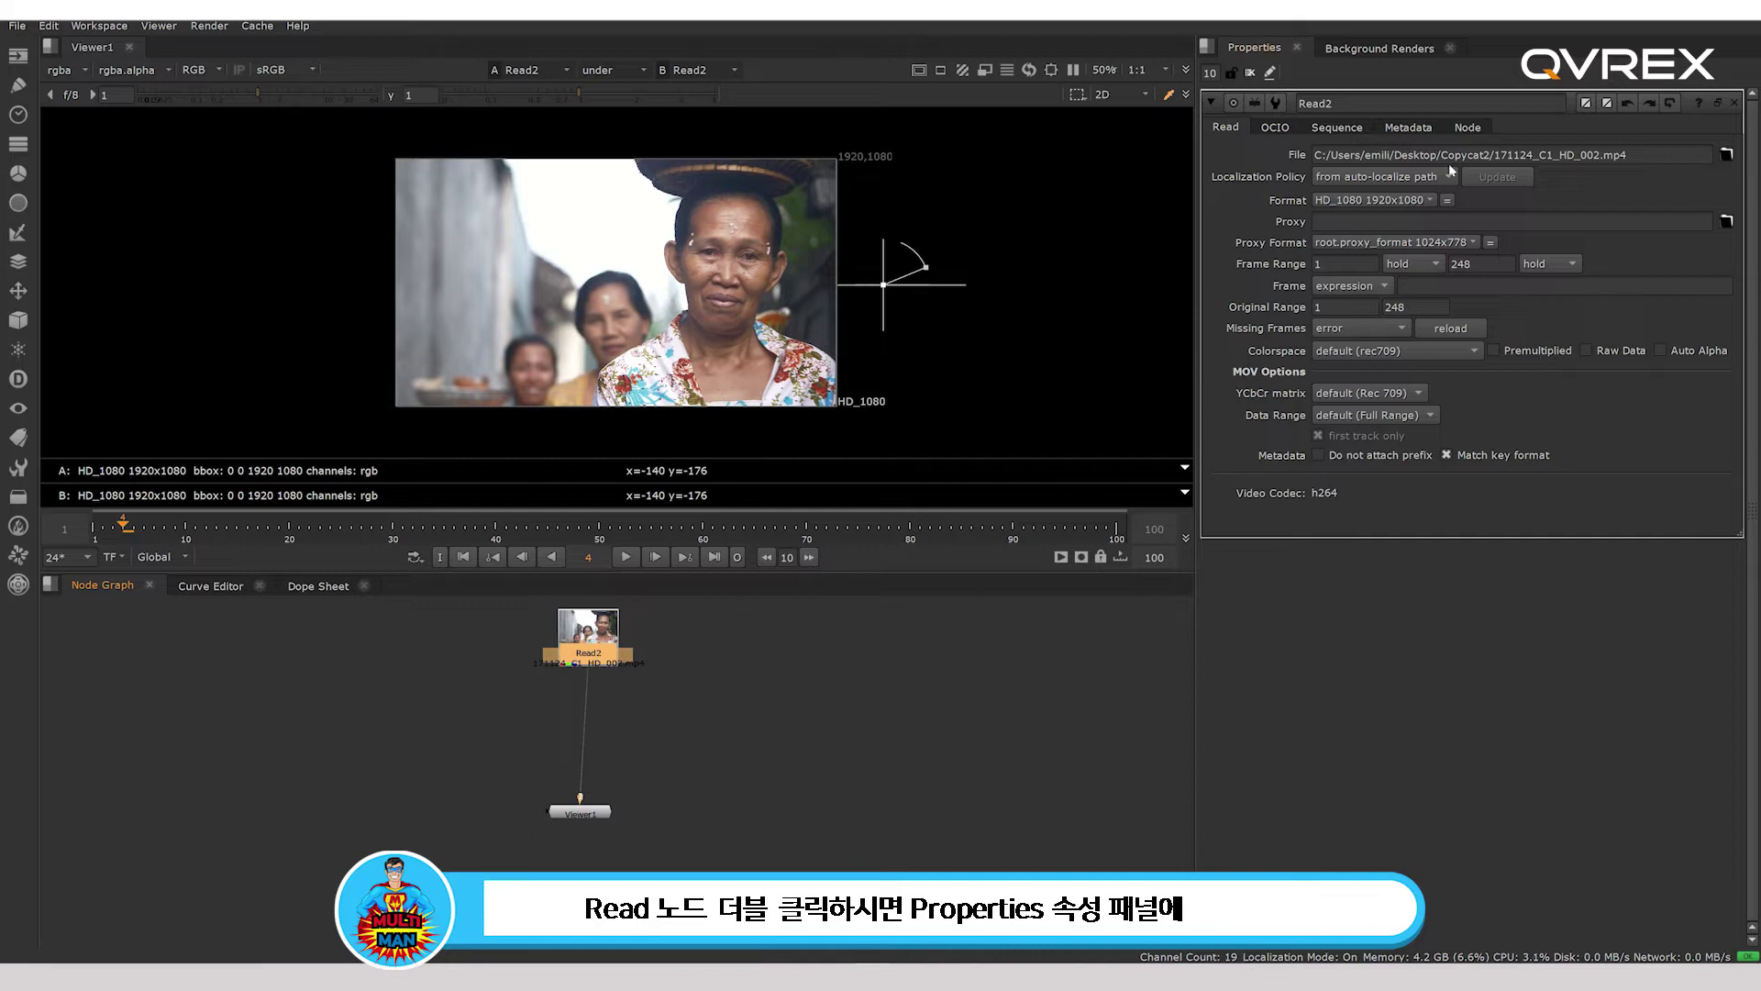
click(1400, 132)
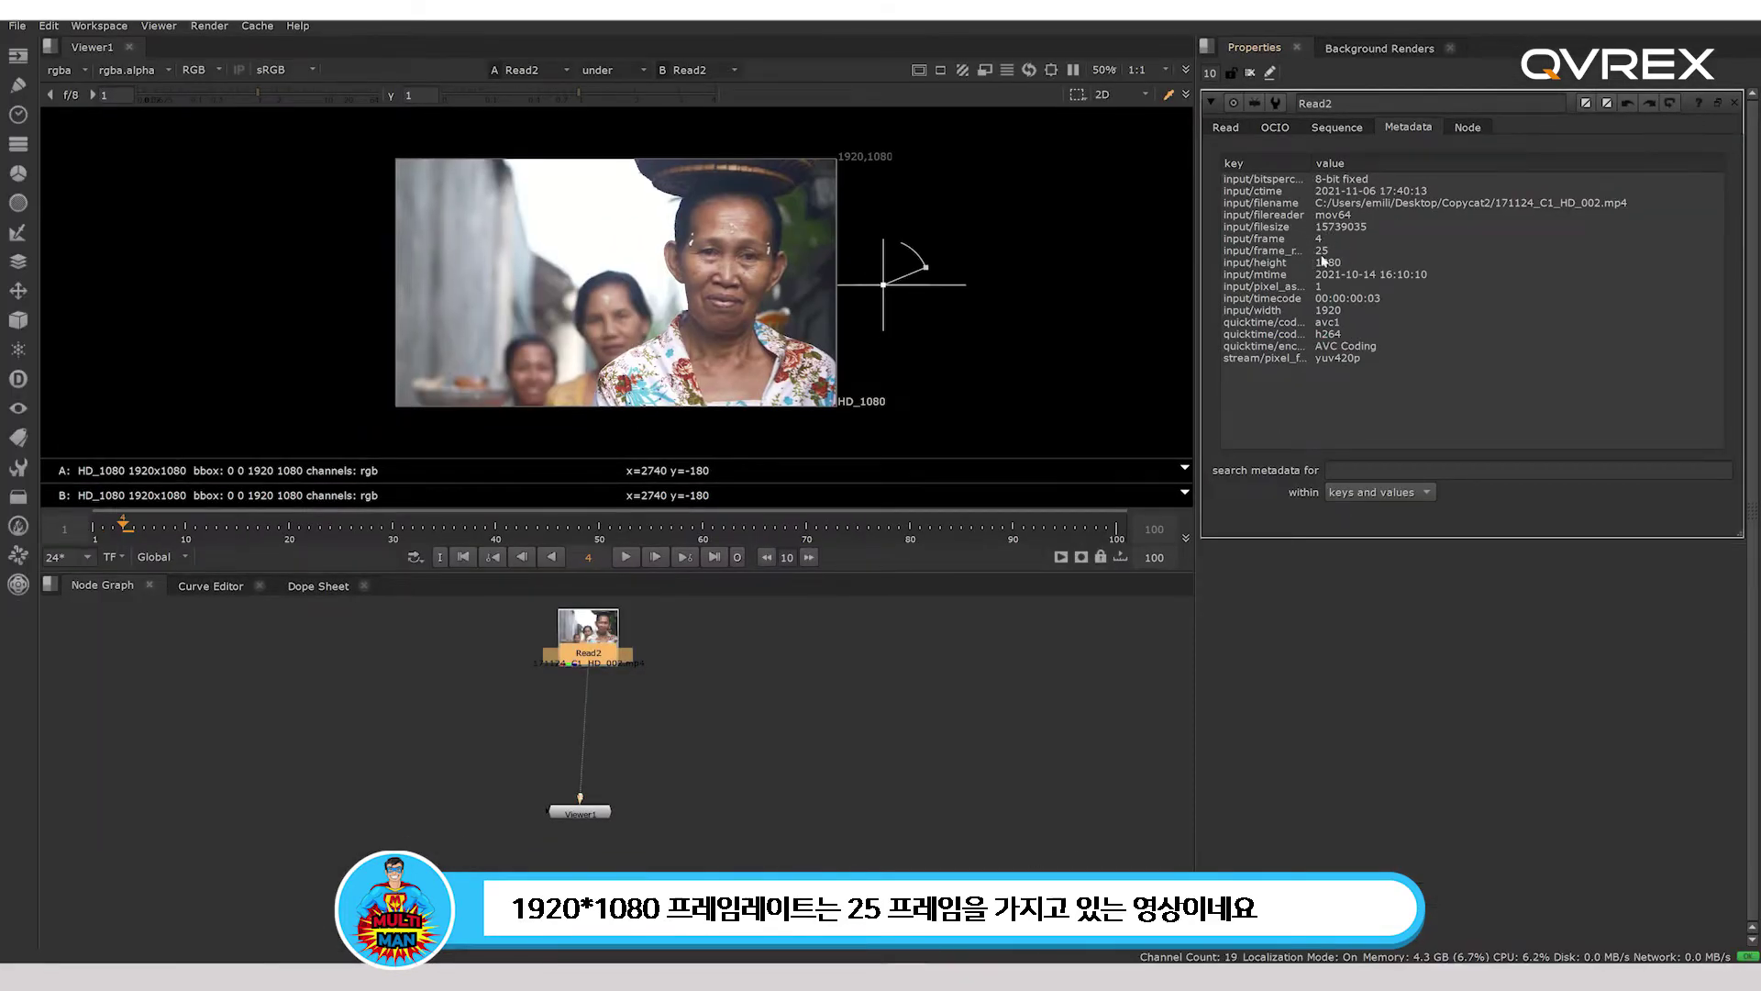
click(1229, 128)
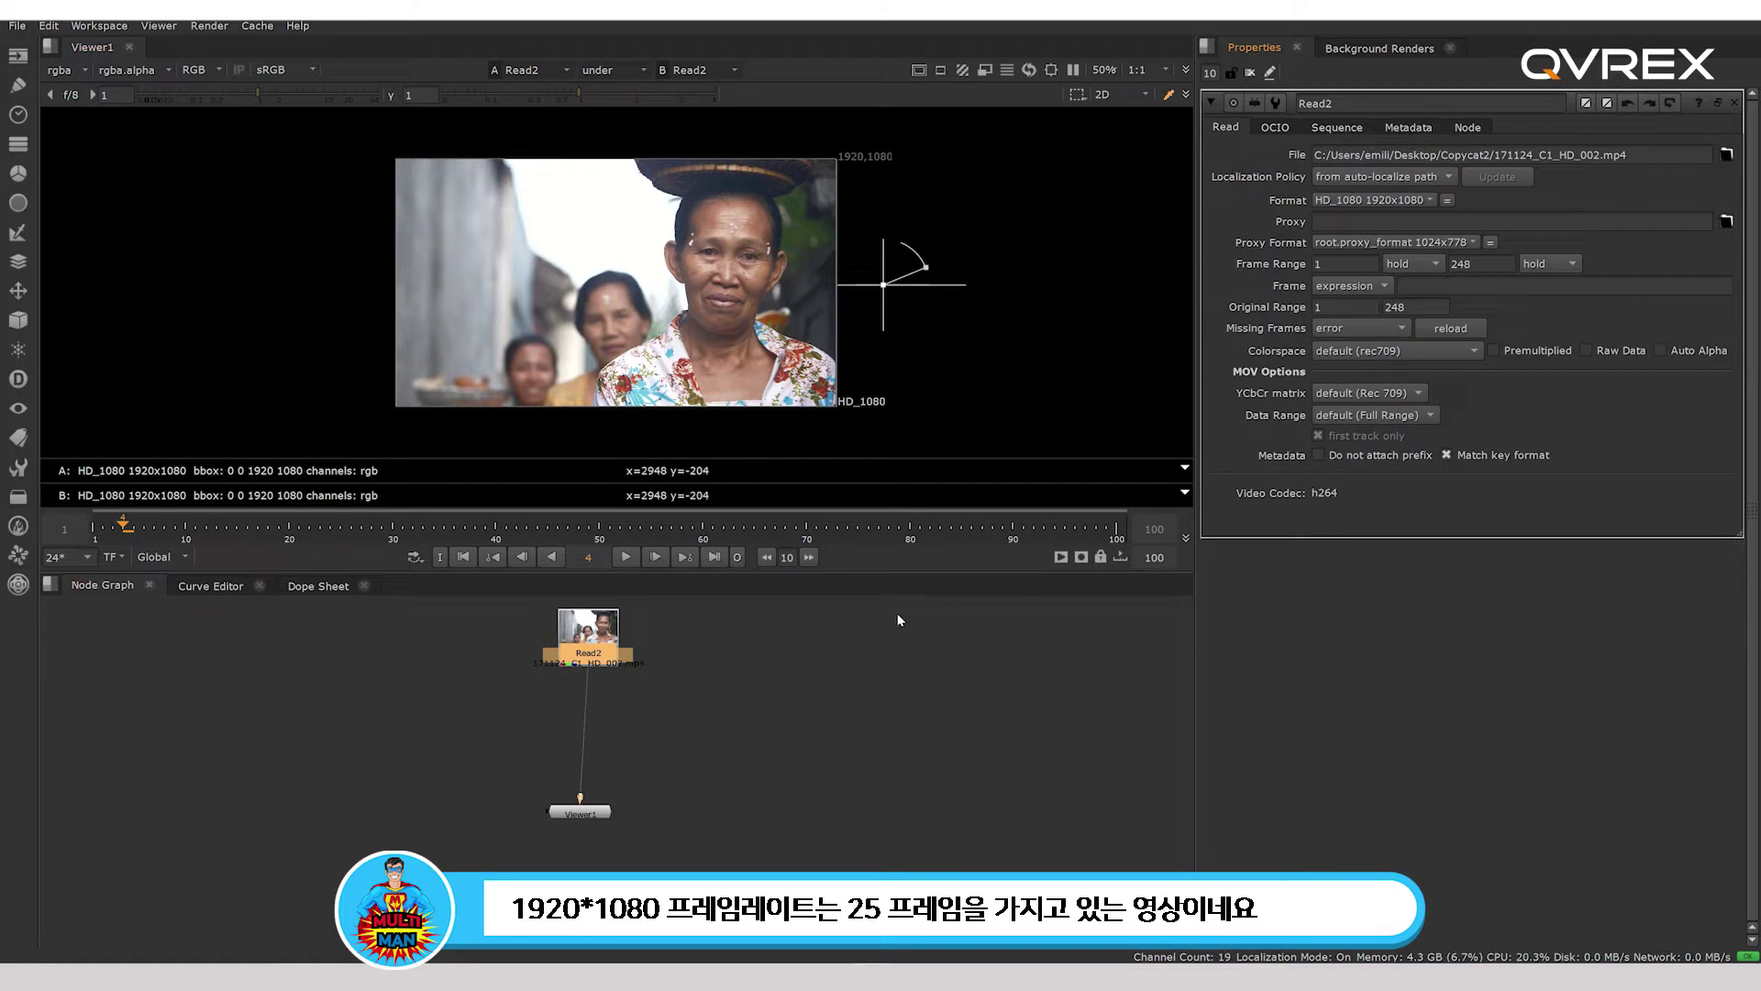
In the project settings, set the full size format to HD_1080 1920x1080 and the frame rate to 25 fps.
key(s)
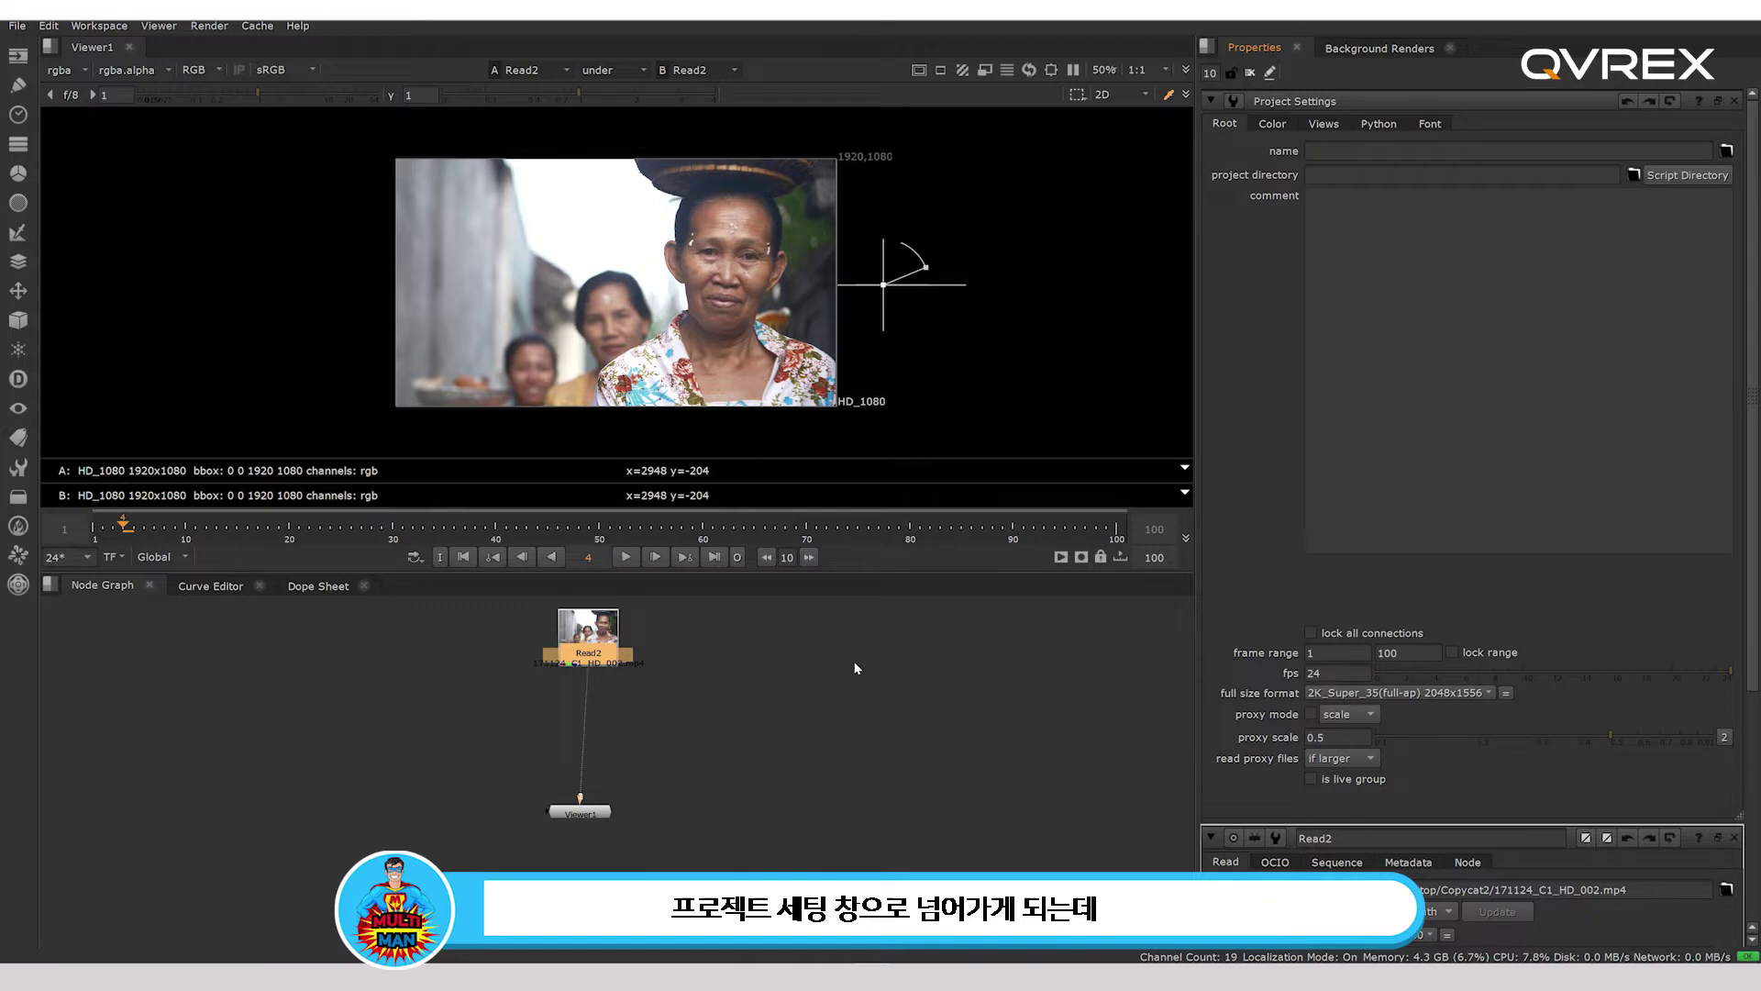
click(1341, 692)
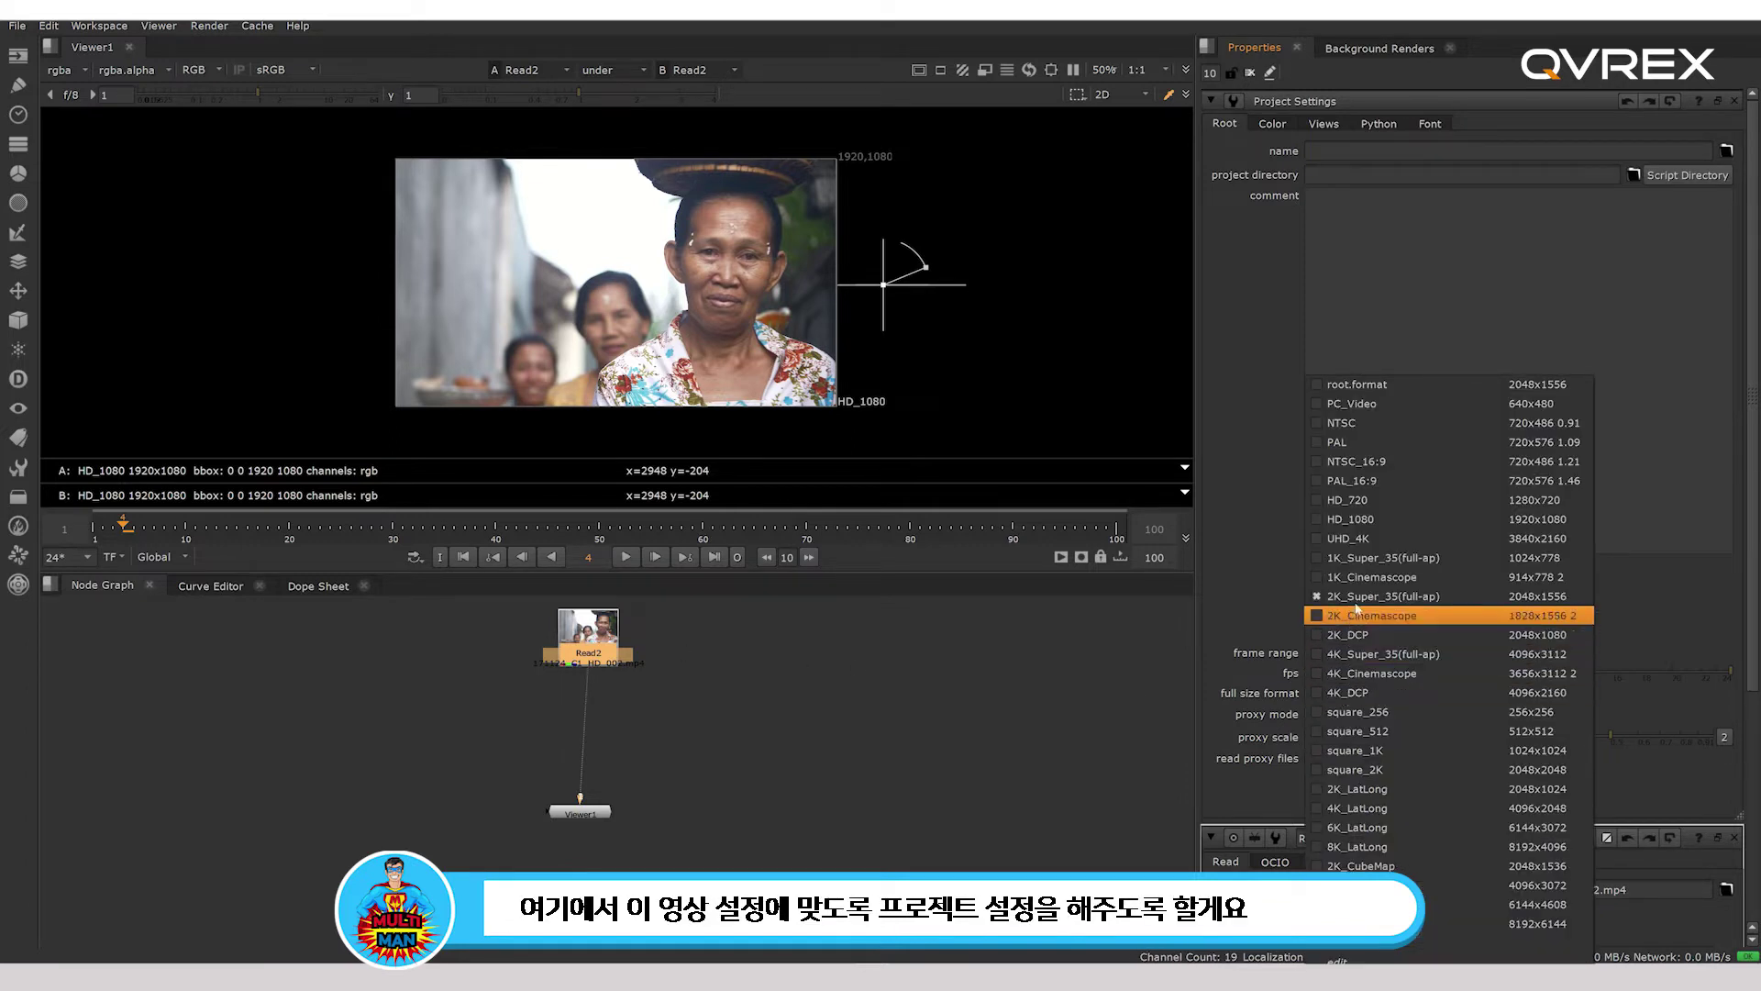
click(1350, 519)
double_click(1317, 673)
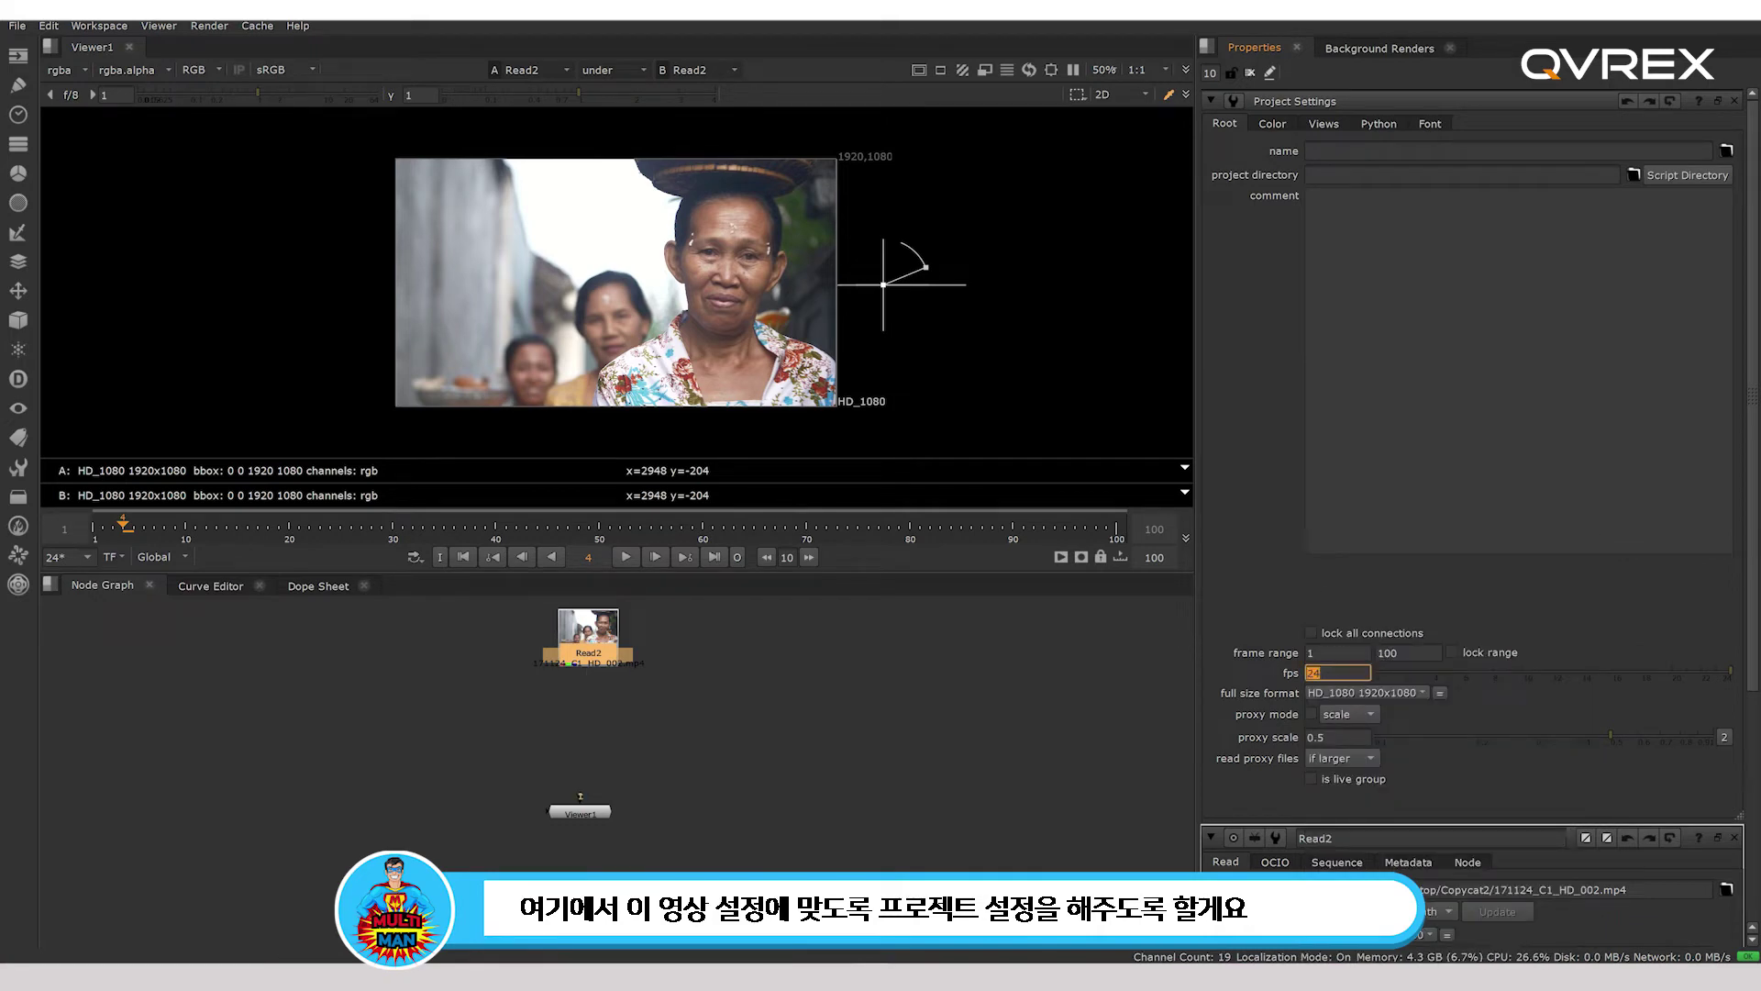
text(25)
key(Delete)
key(Return)
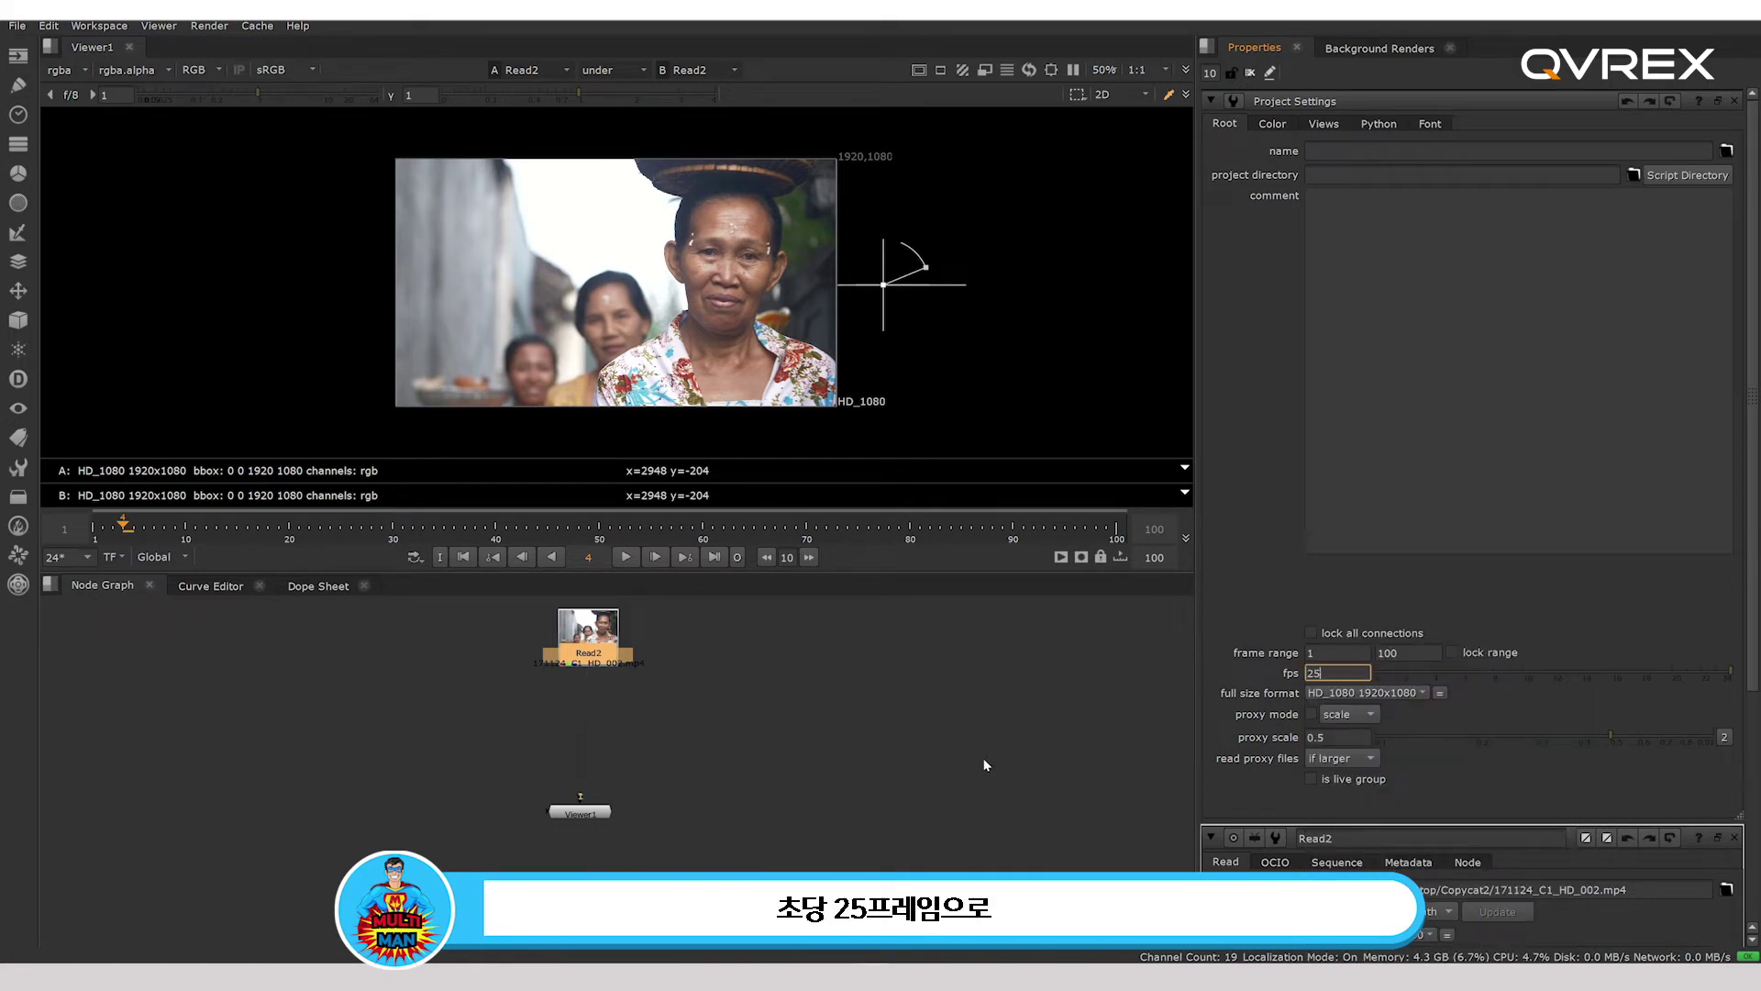
Limit the number of open node properties to 1 and align the Viewer node below the Read2 node.
double_click(1210, 73)
text(1)
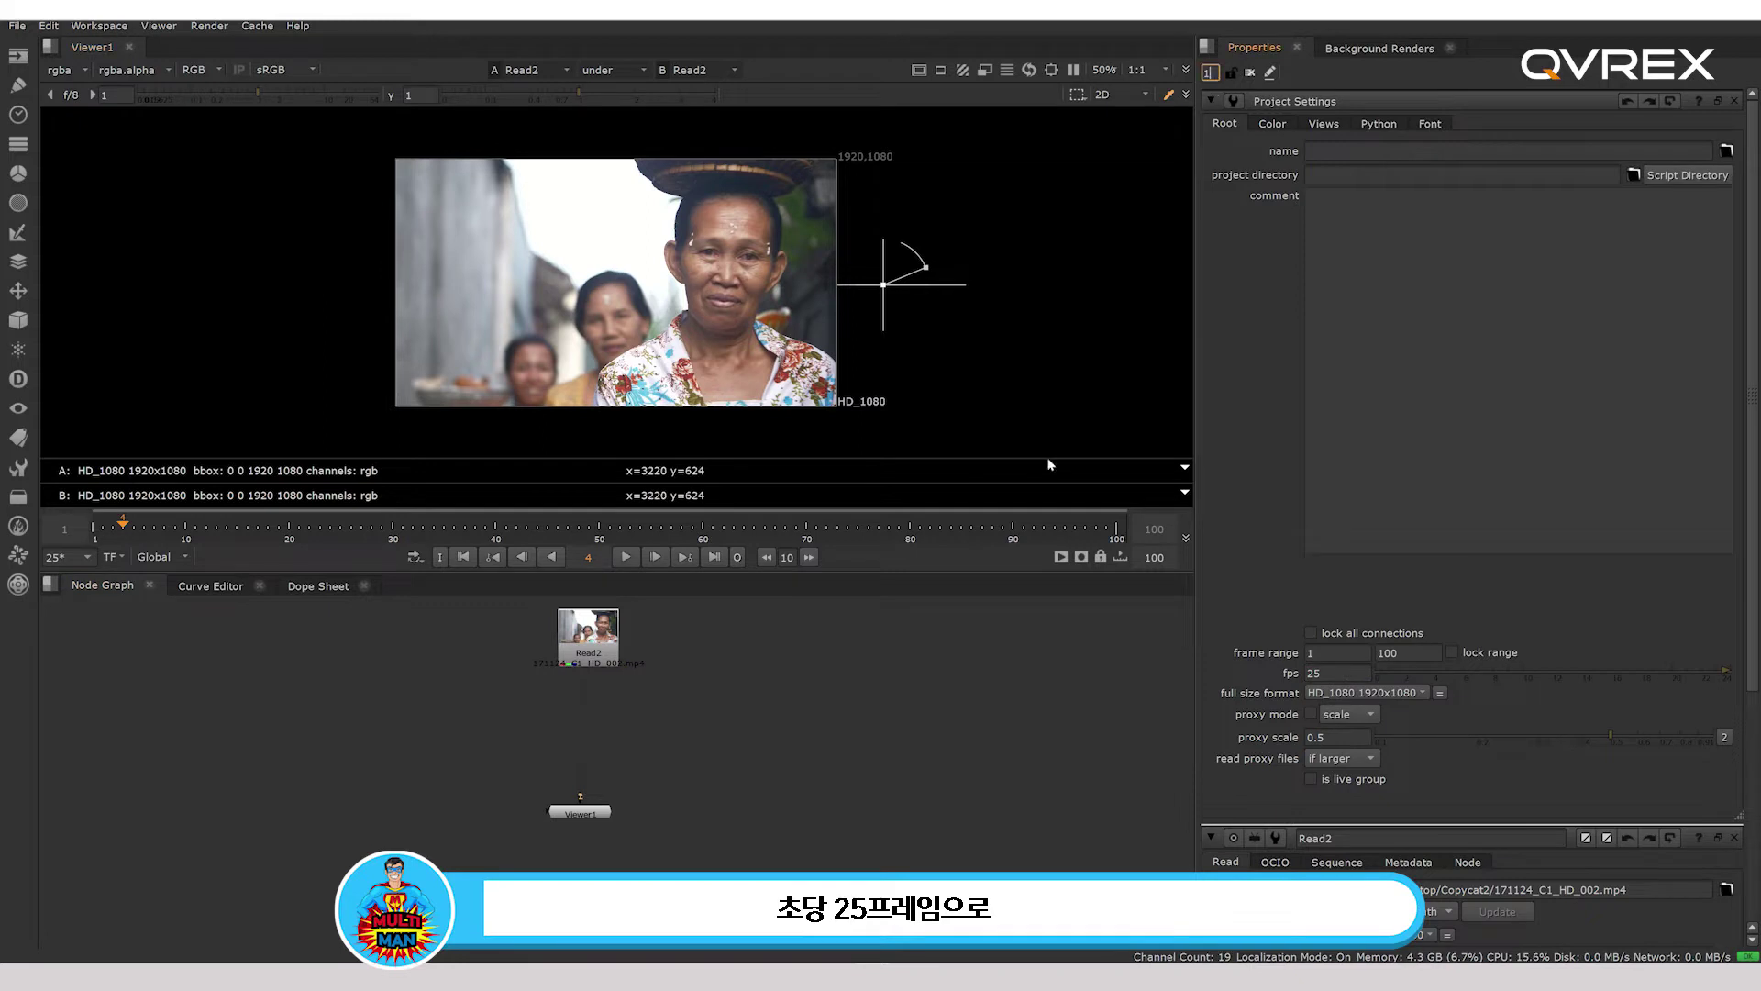
key(Return)
drag(583, 816, 592, 830)
Add a FrameRange node after the Read2 node.
click(588, 633)
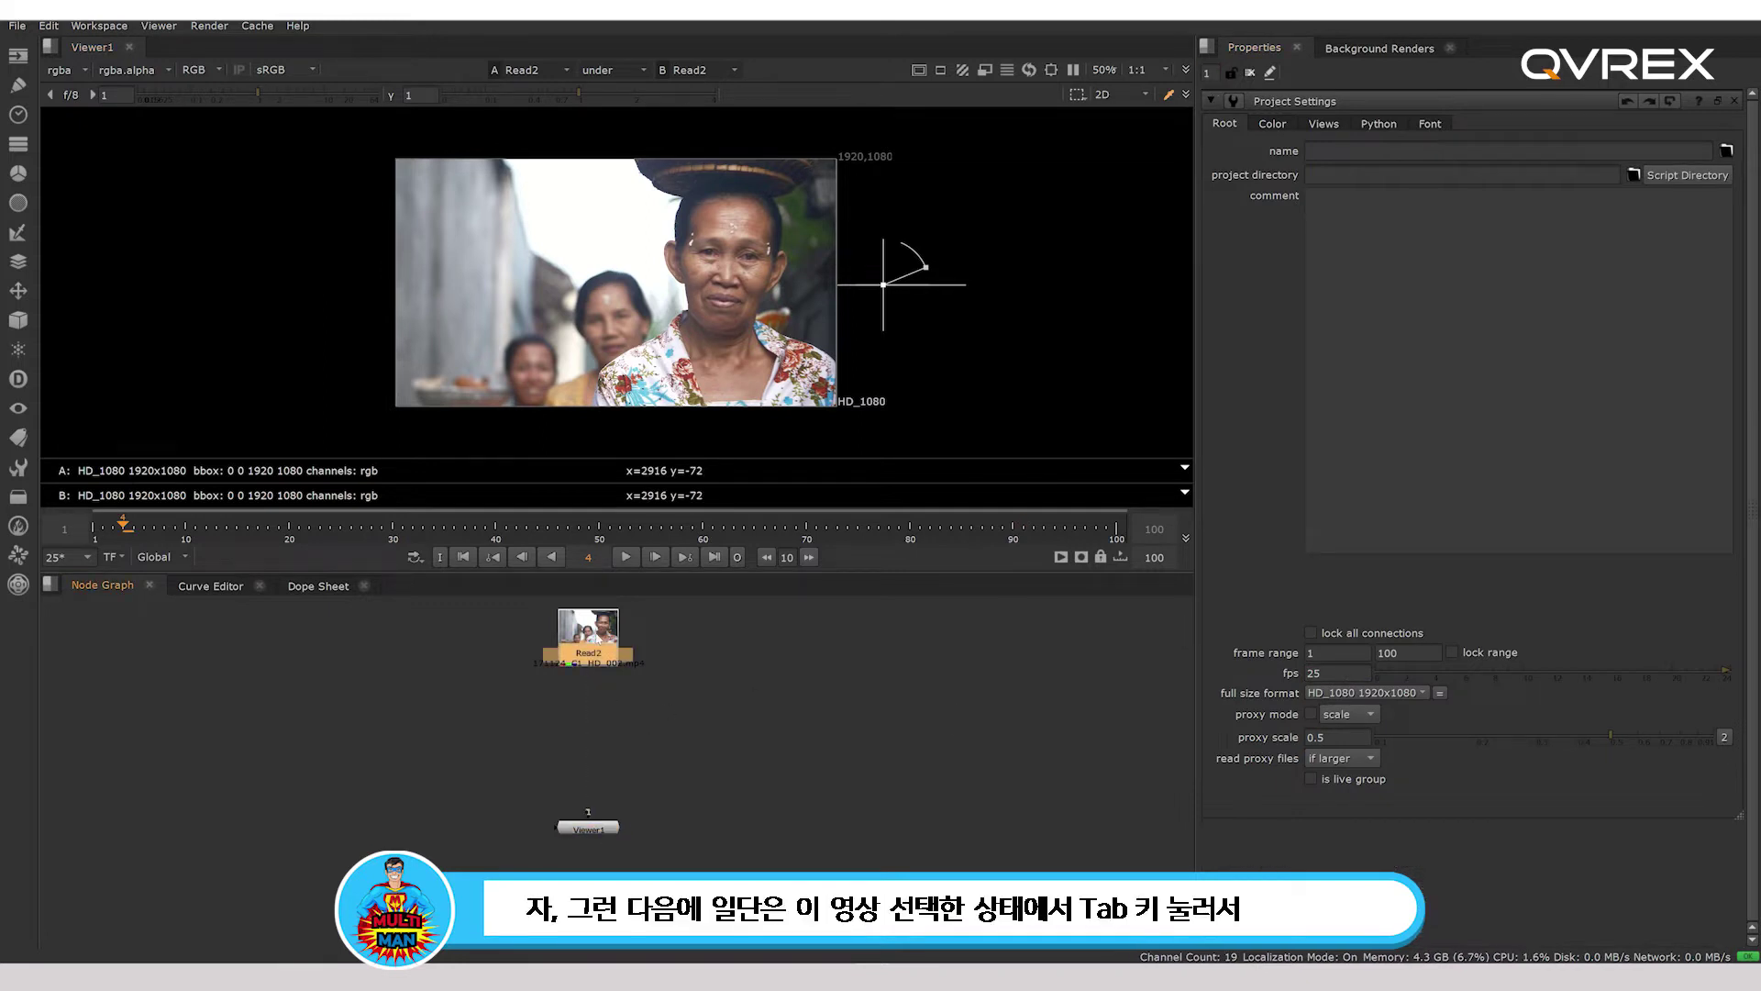
key(Tab)
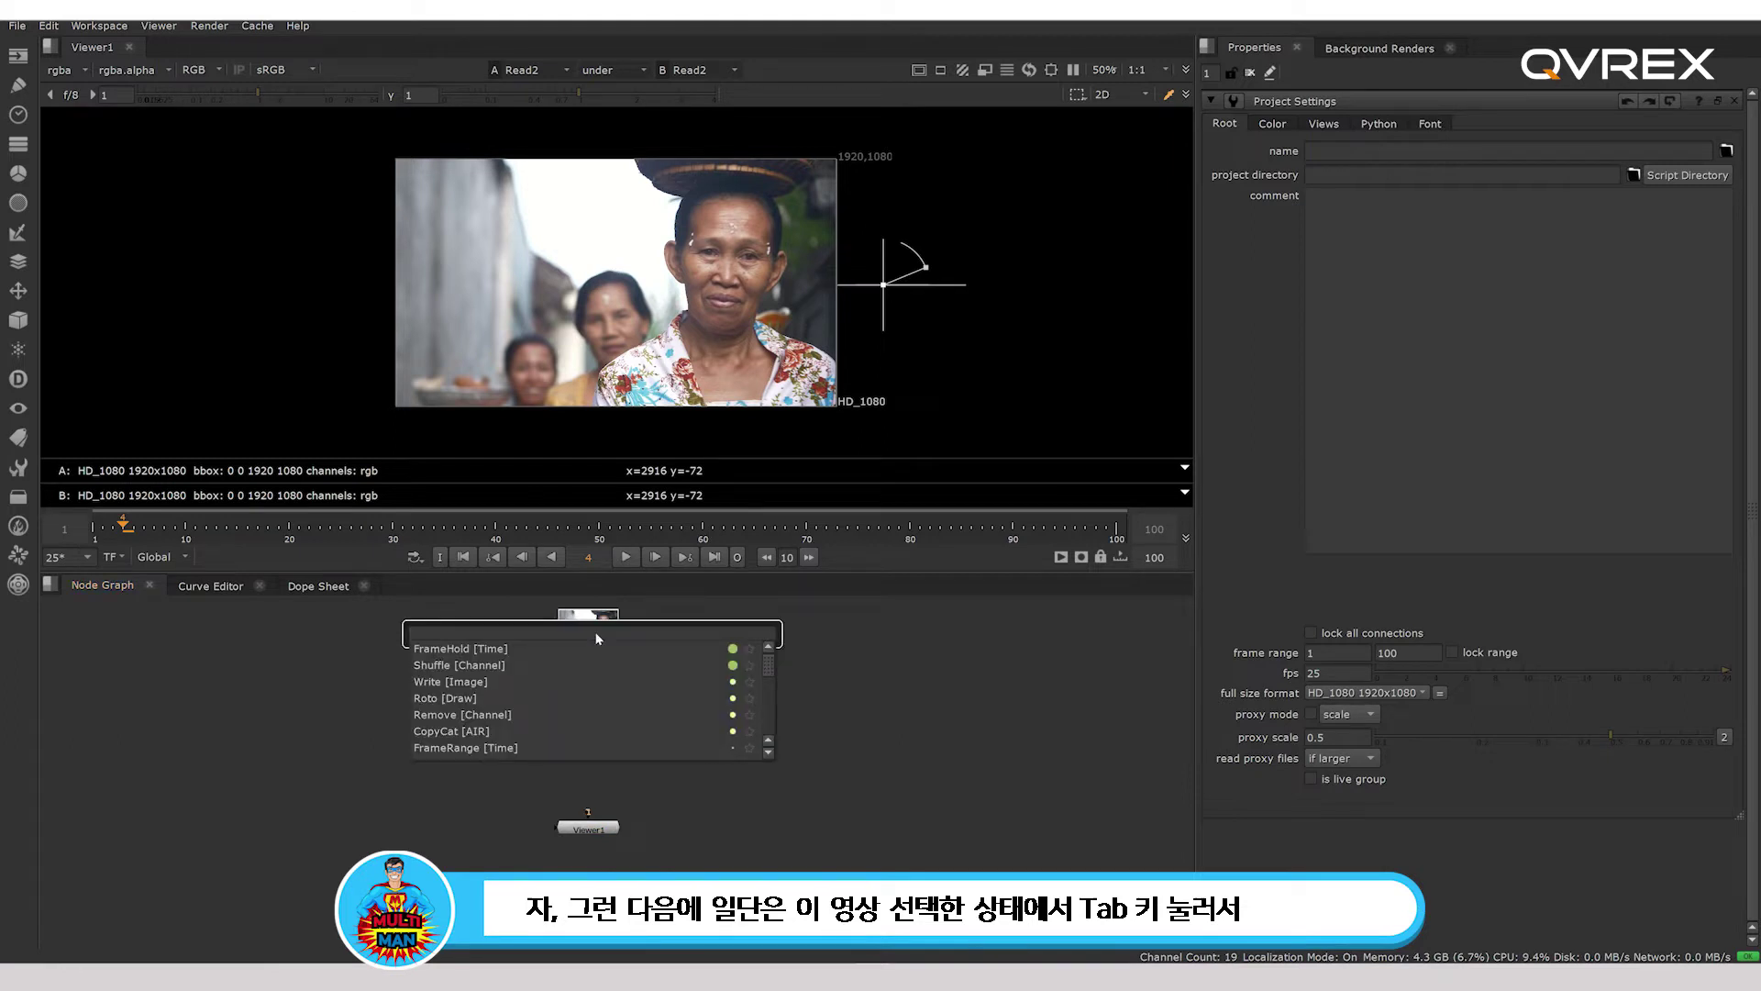
text(fr)
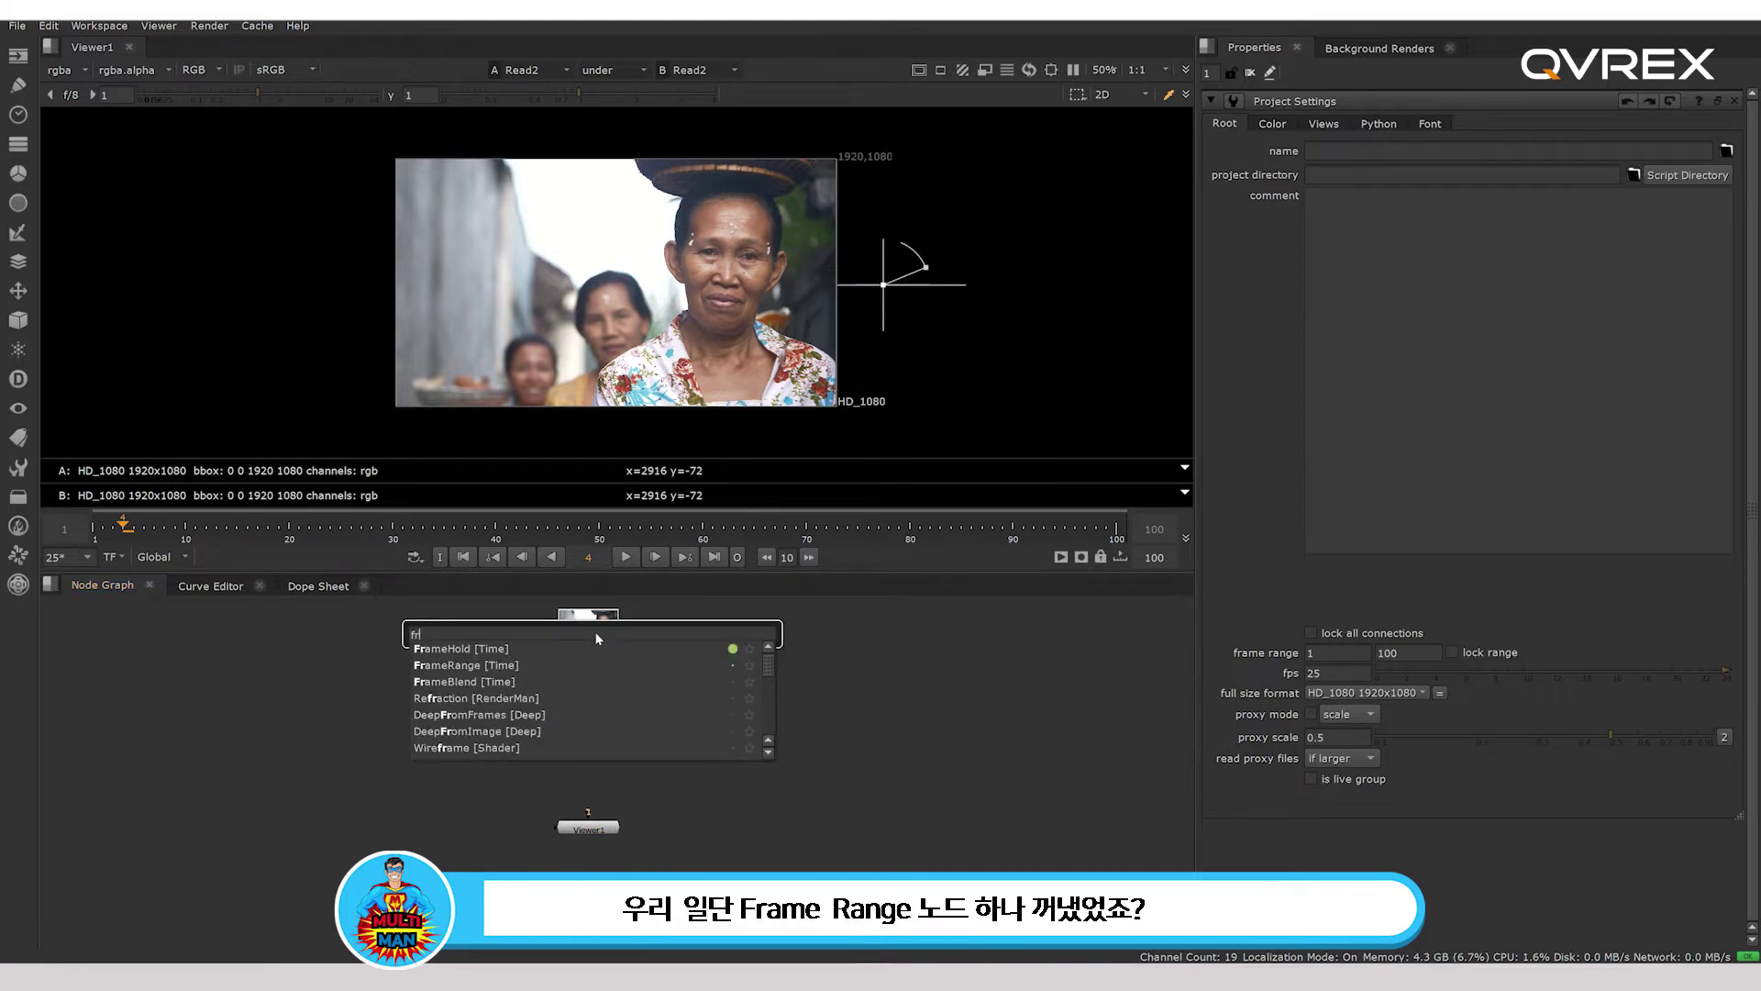
text(amerange)
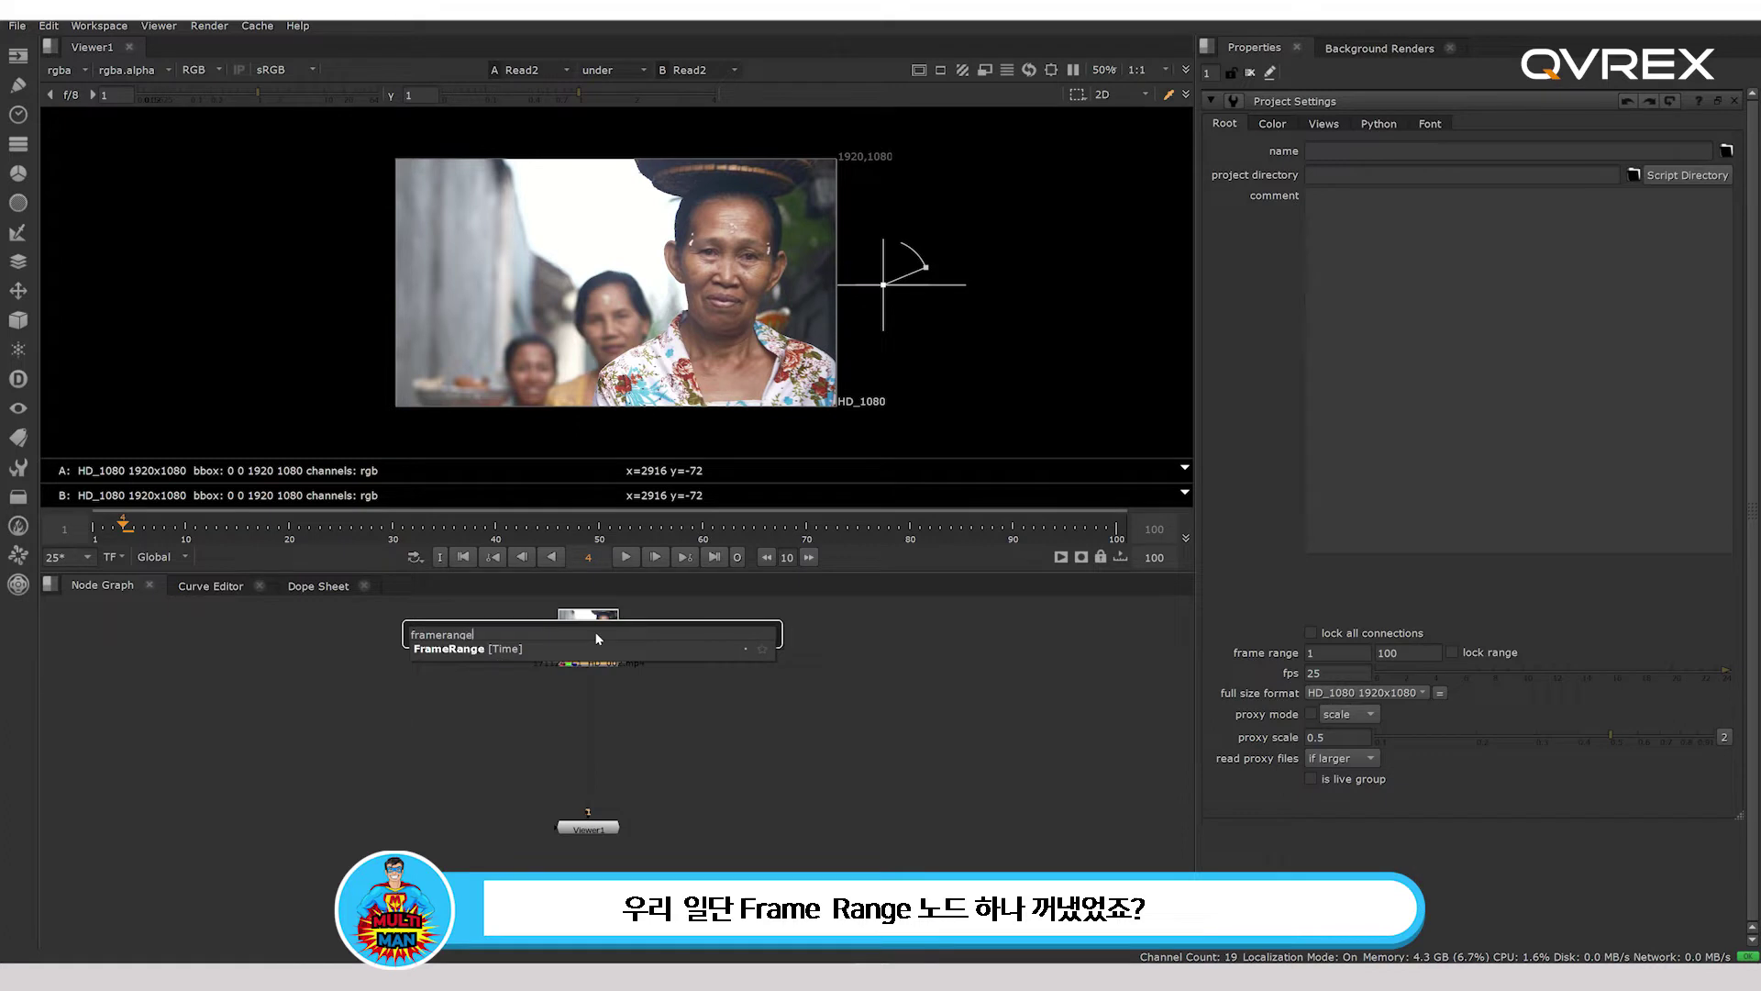
key(Return)
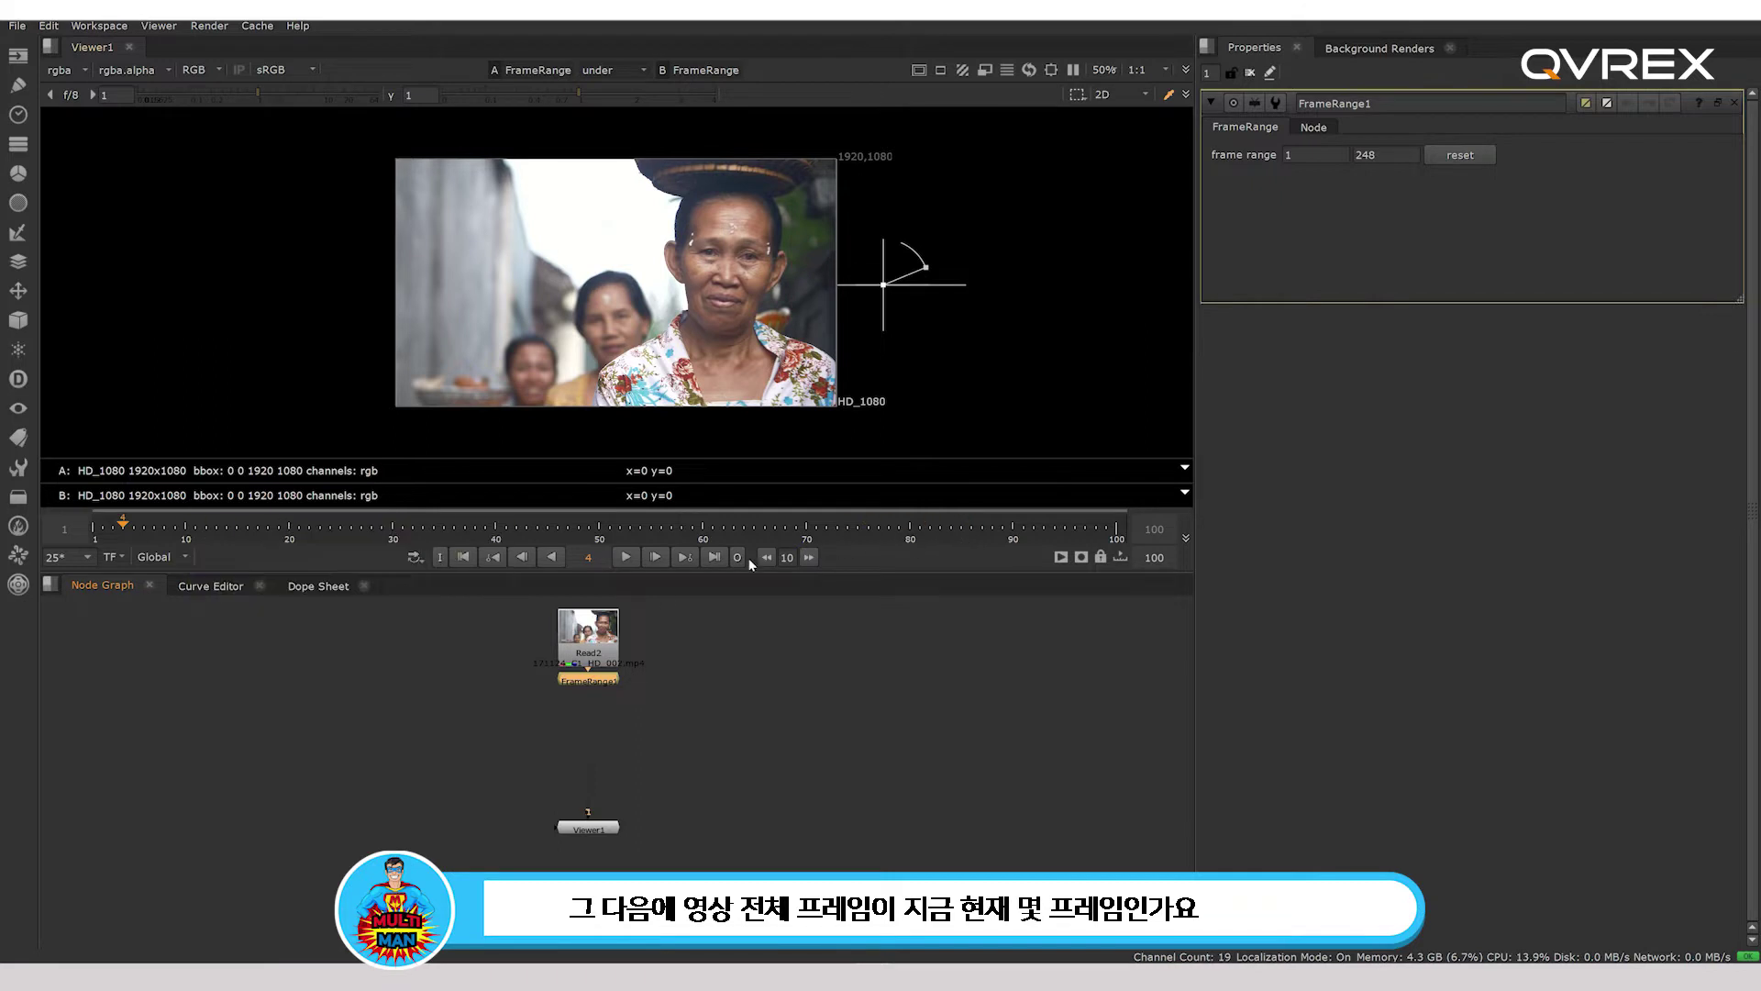
Check the Read2 clip's frame range and set the end of the project frame range to 248.
double_click(589, 662)
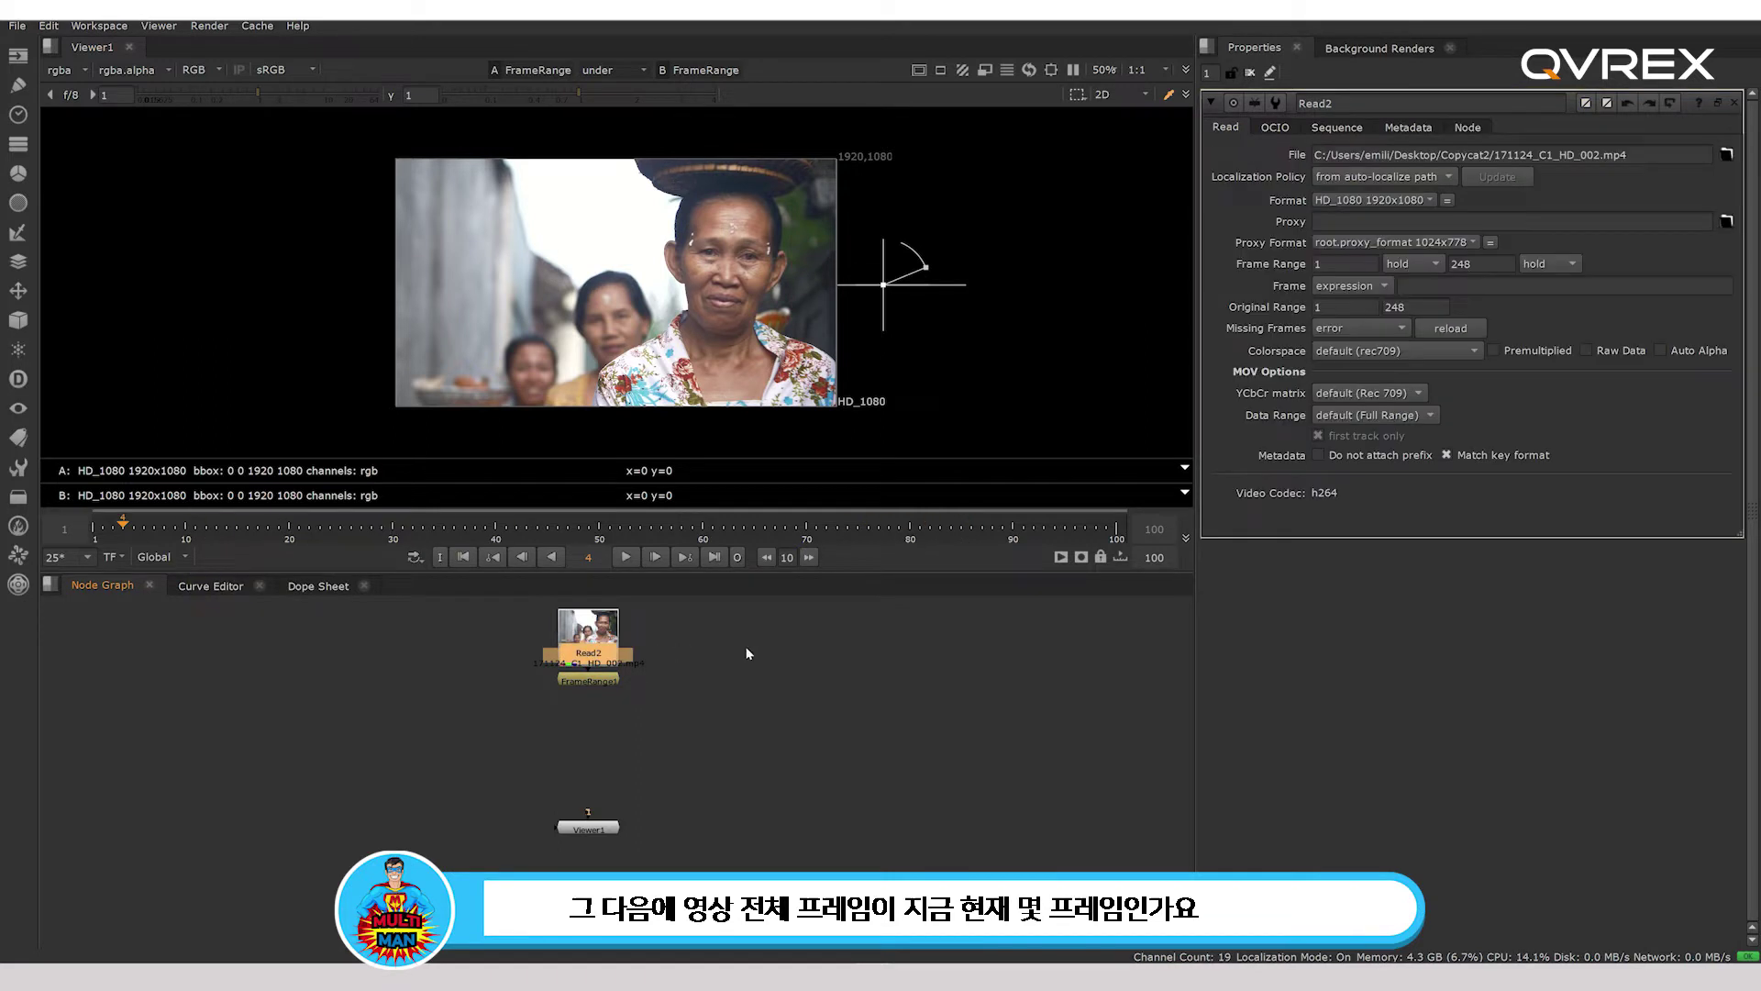
click(747, 688)
key(s)
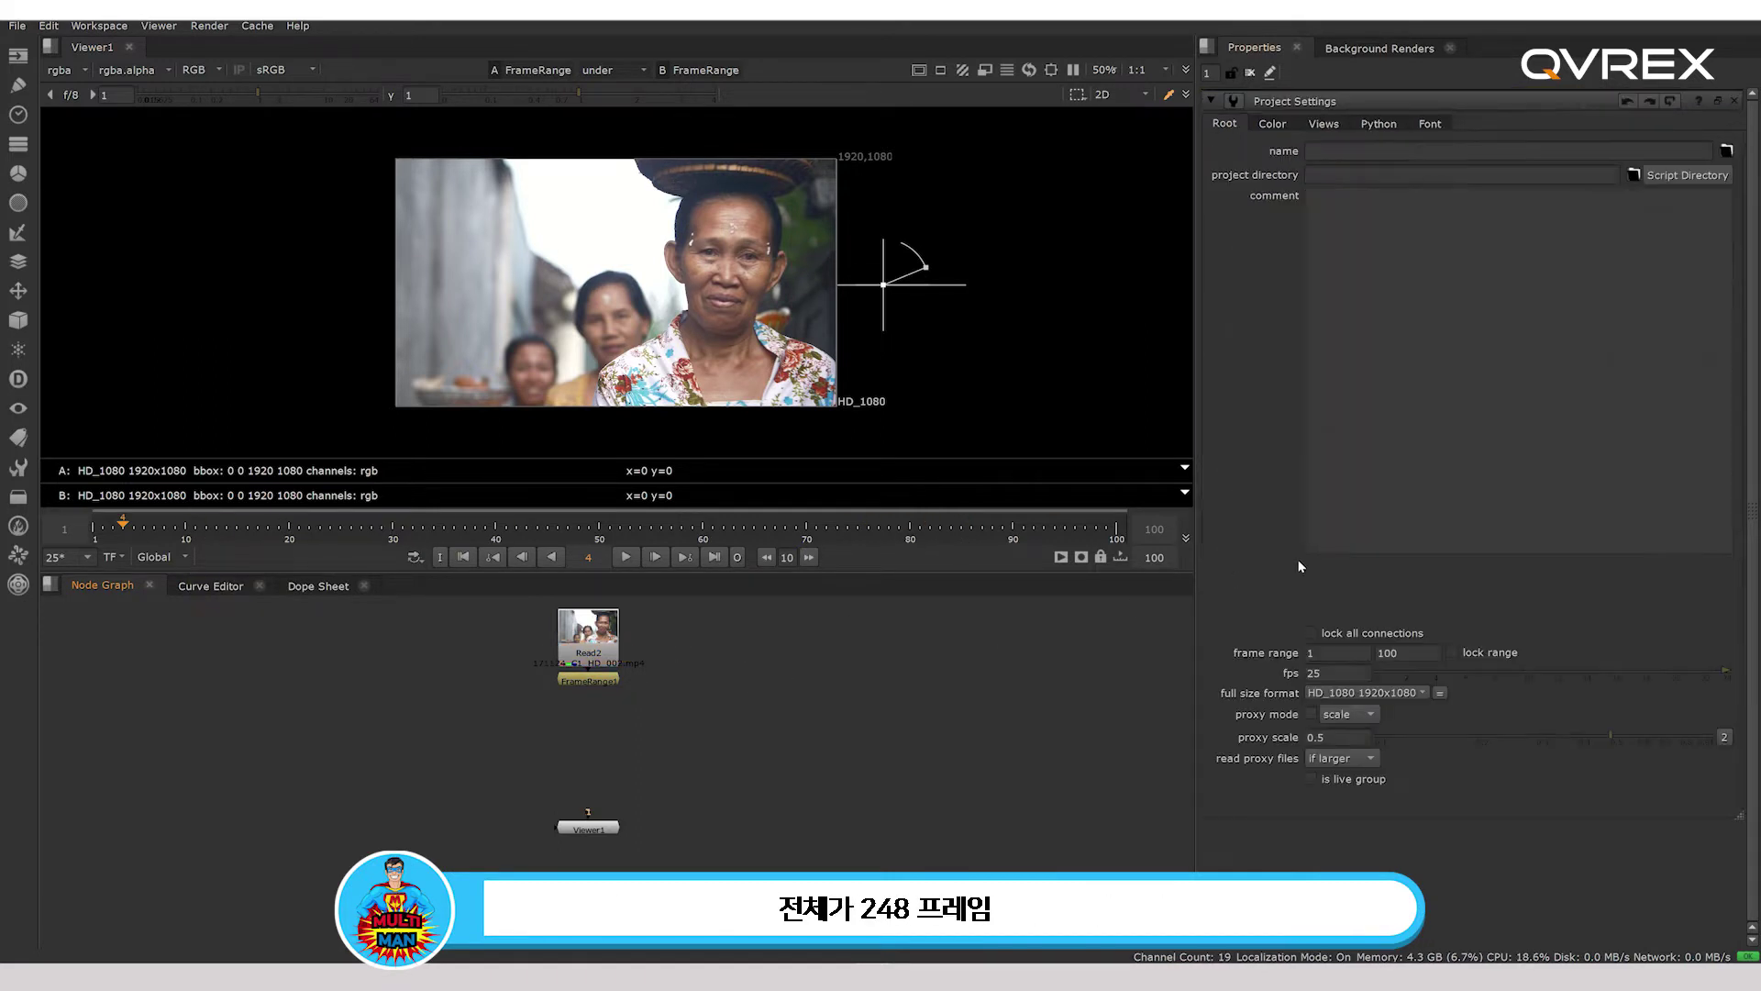
click(1408, 652)
text(248)
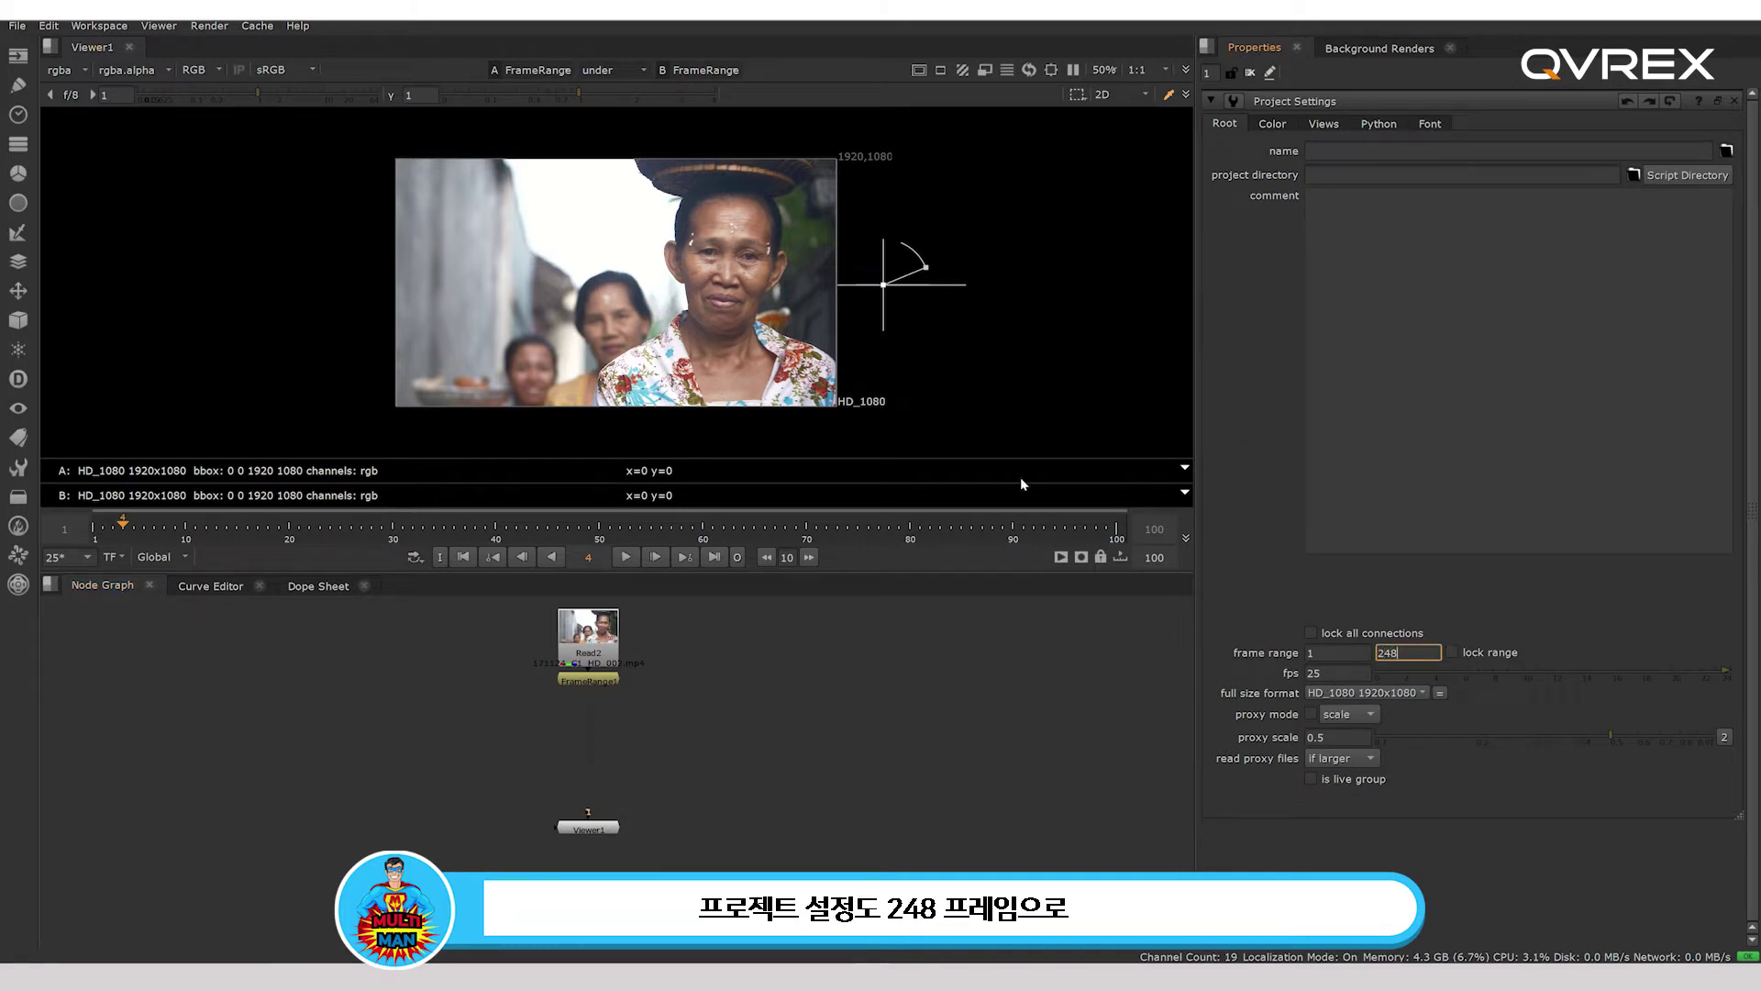
key(Return)
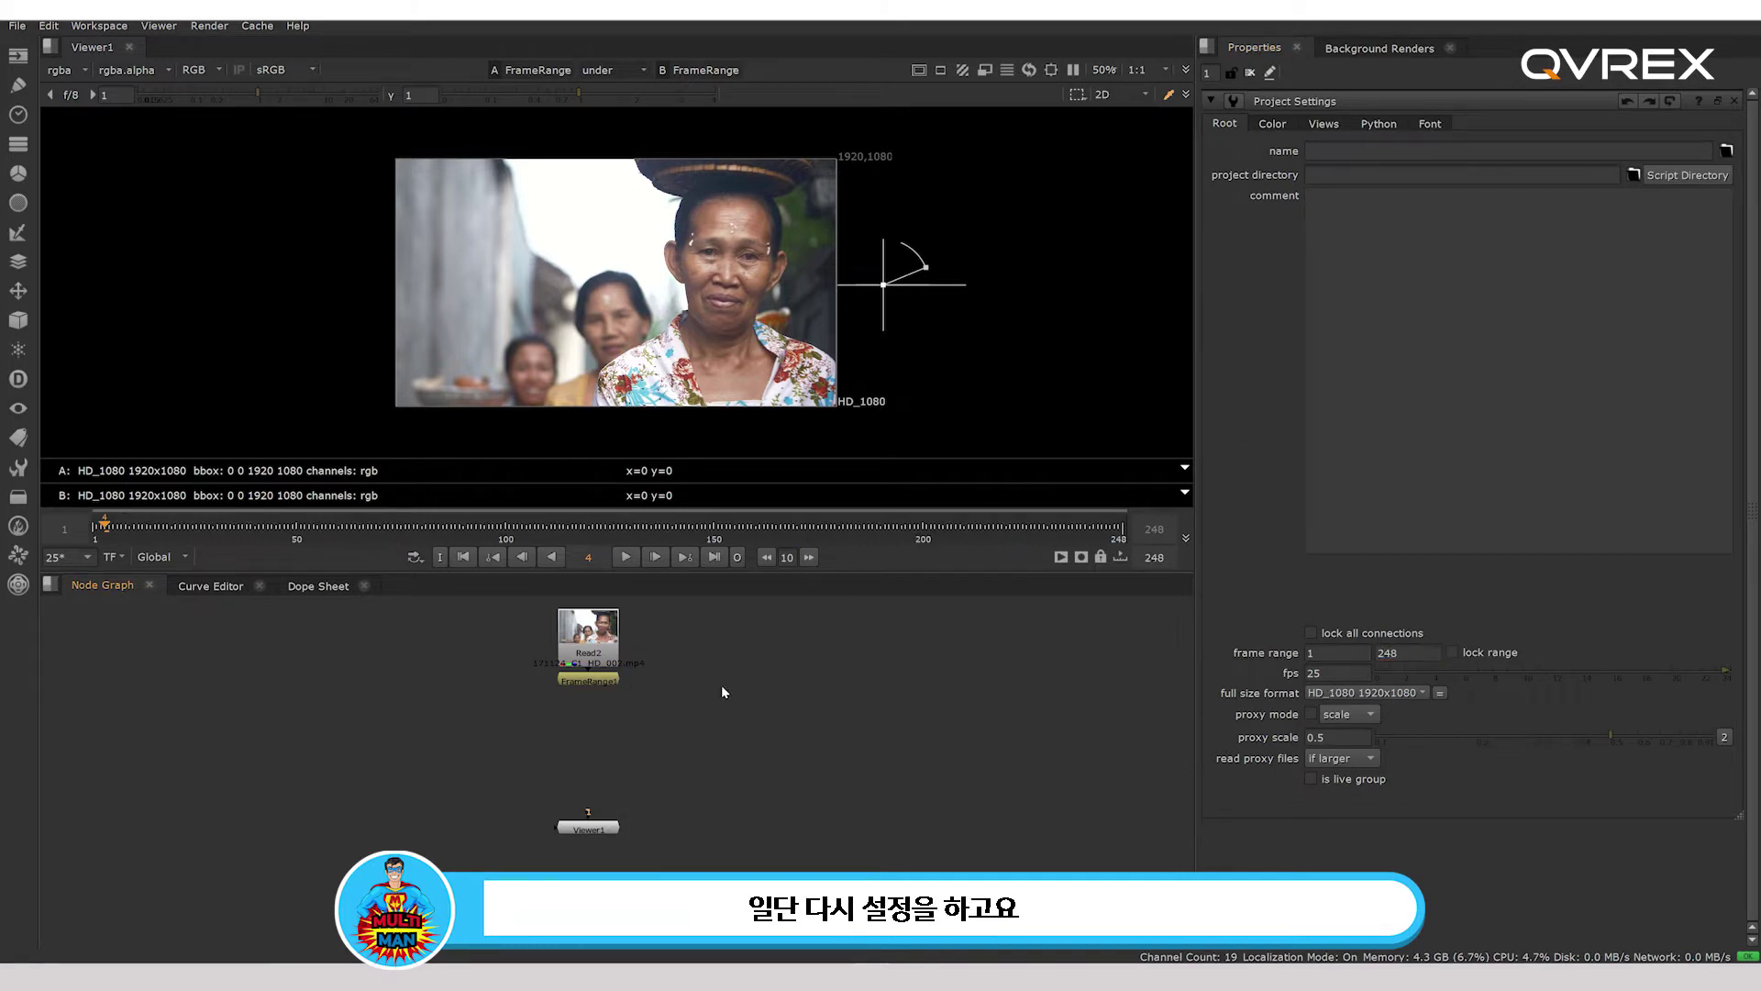
Set the end of the FrameRange node's range to 1 so that it covers only frame 1.
double_click(602, 680)
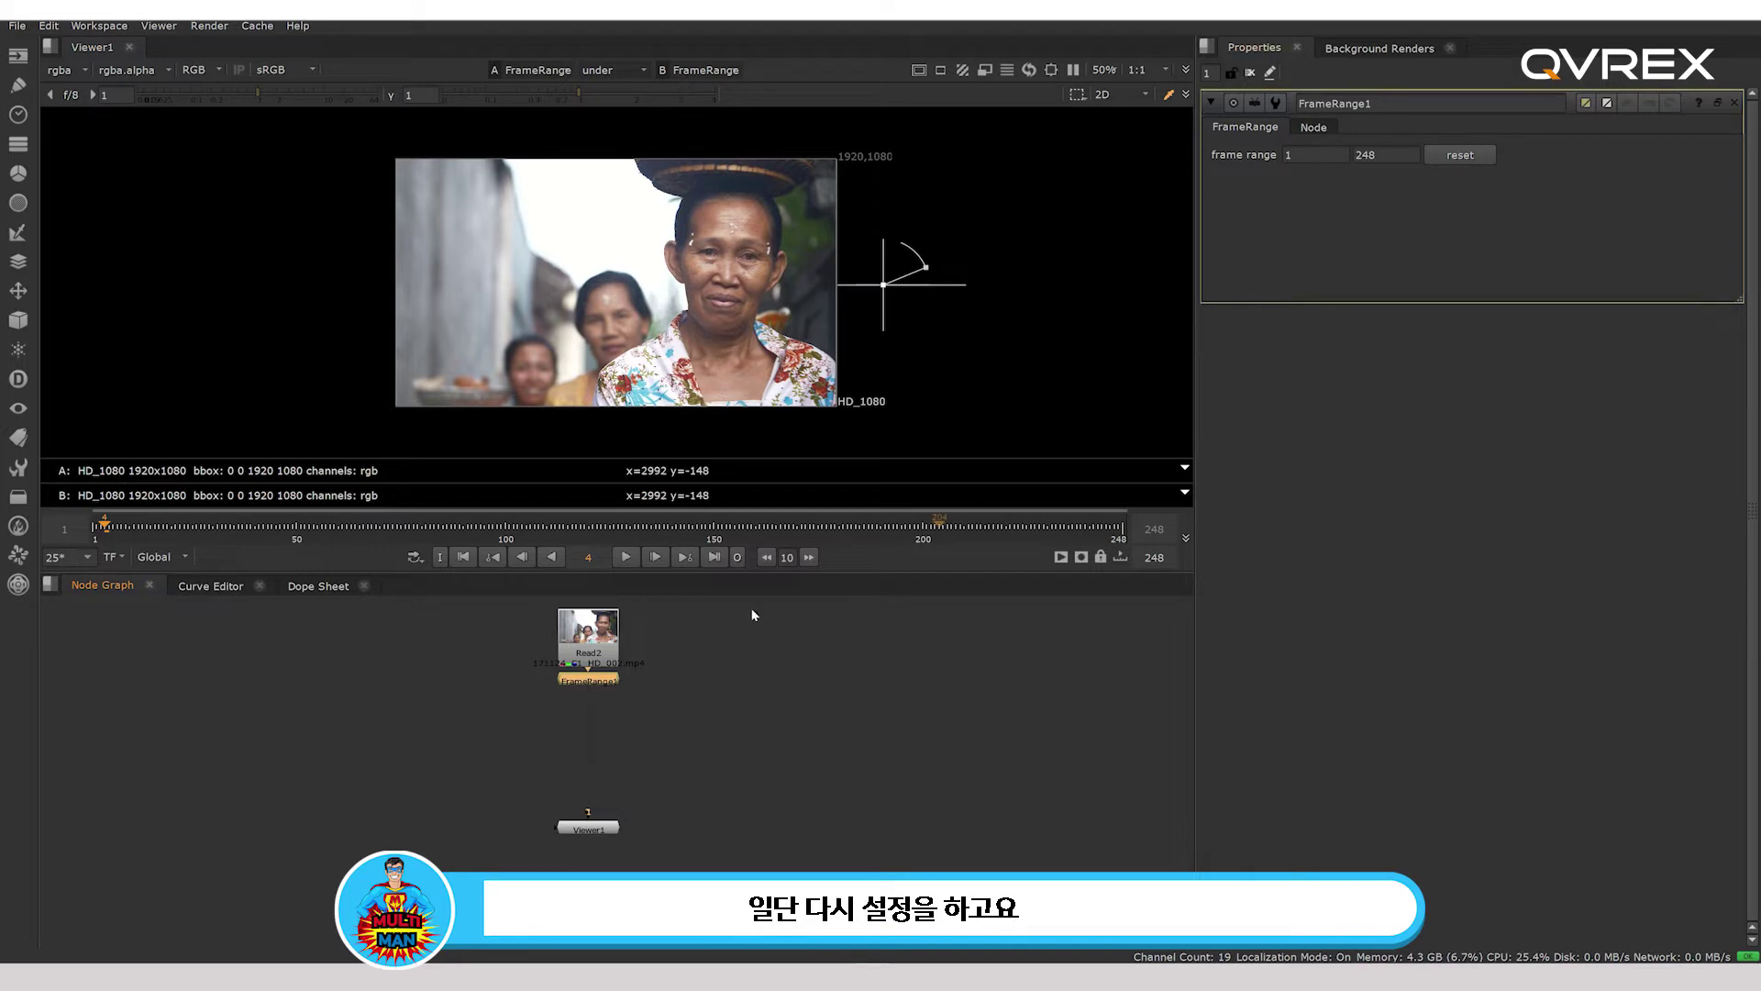
double_click(1383, 154)
text(1)
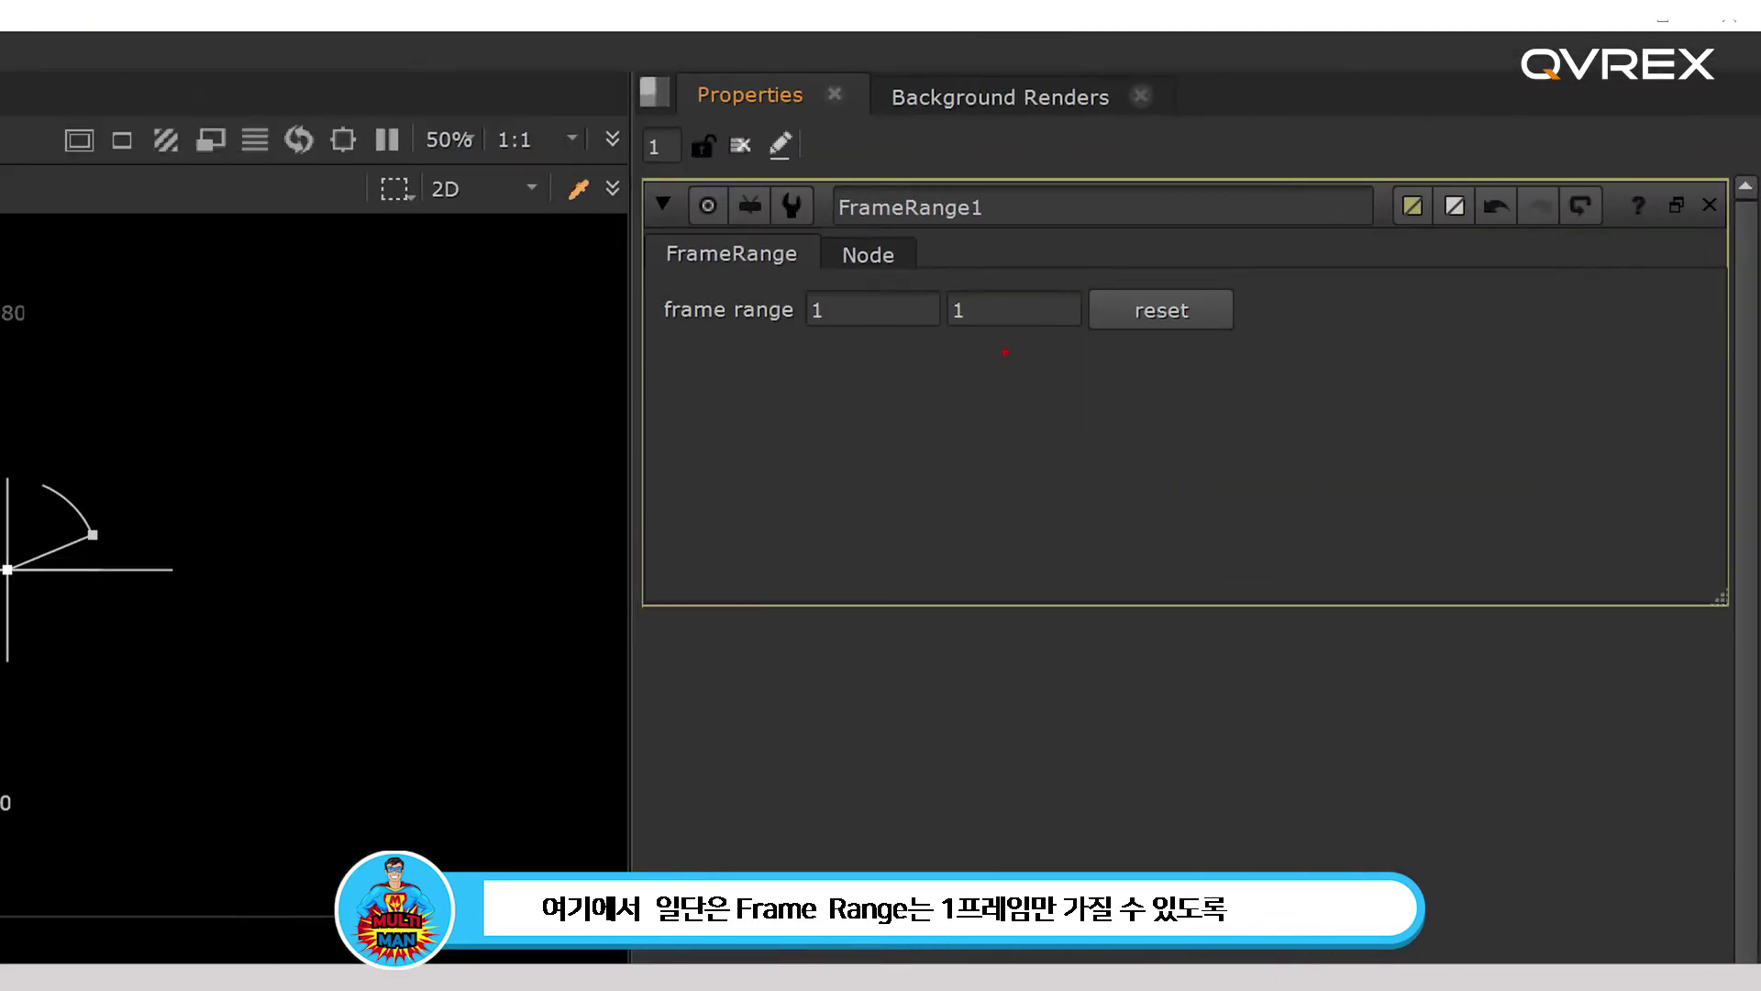
drag(1004, 352, 1064, 233)
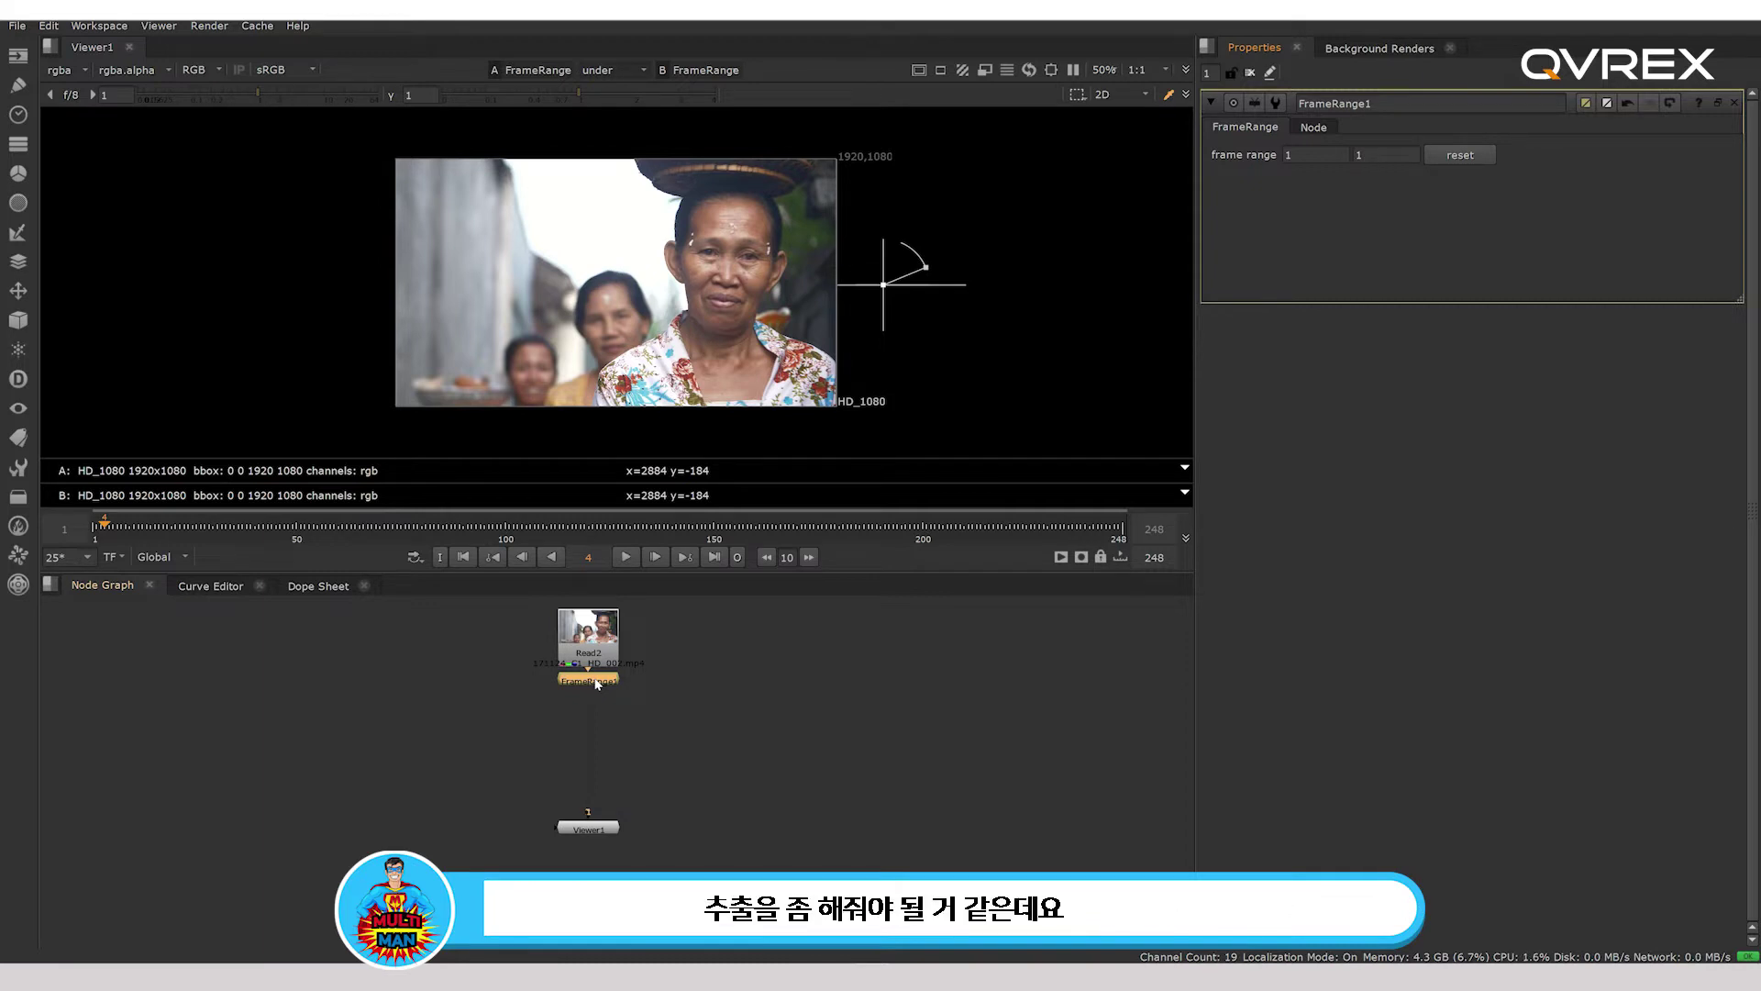
Add a FrameHold node branching from the FrameRange node and move the Viewer node up closer to it.
key(Tab)
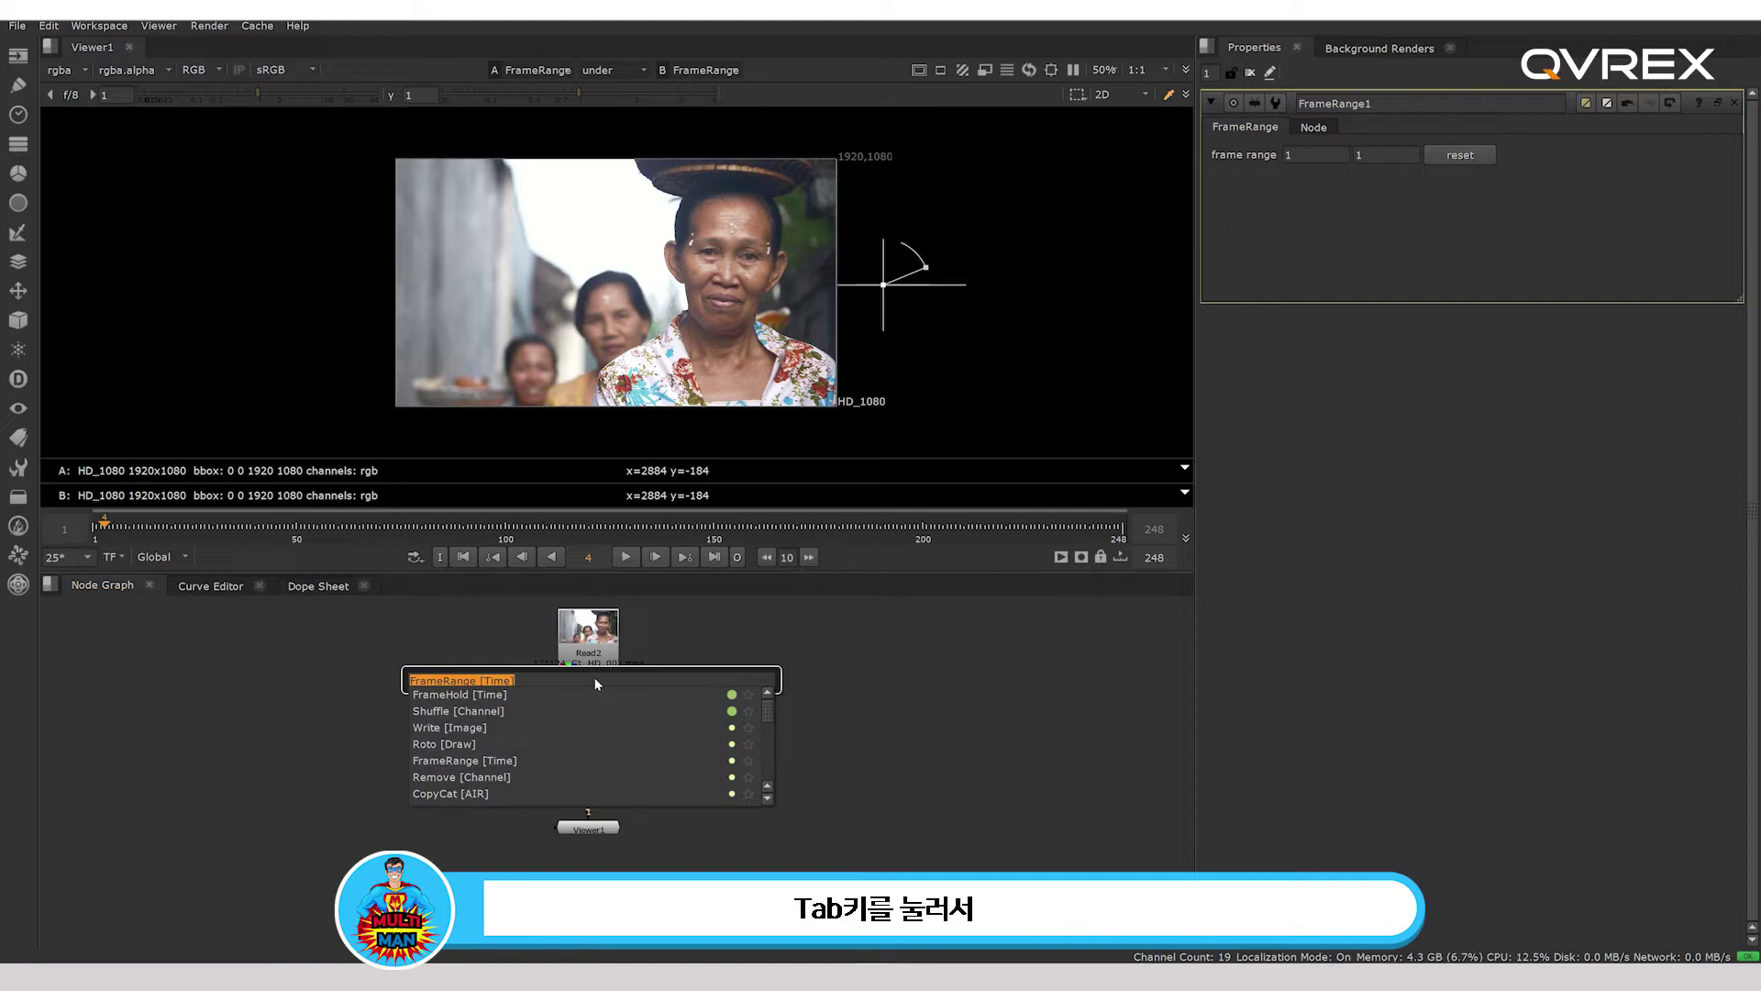
text(frame)
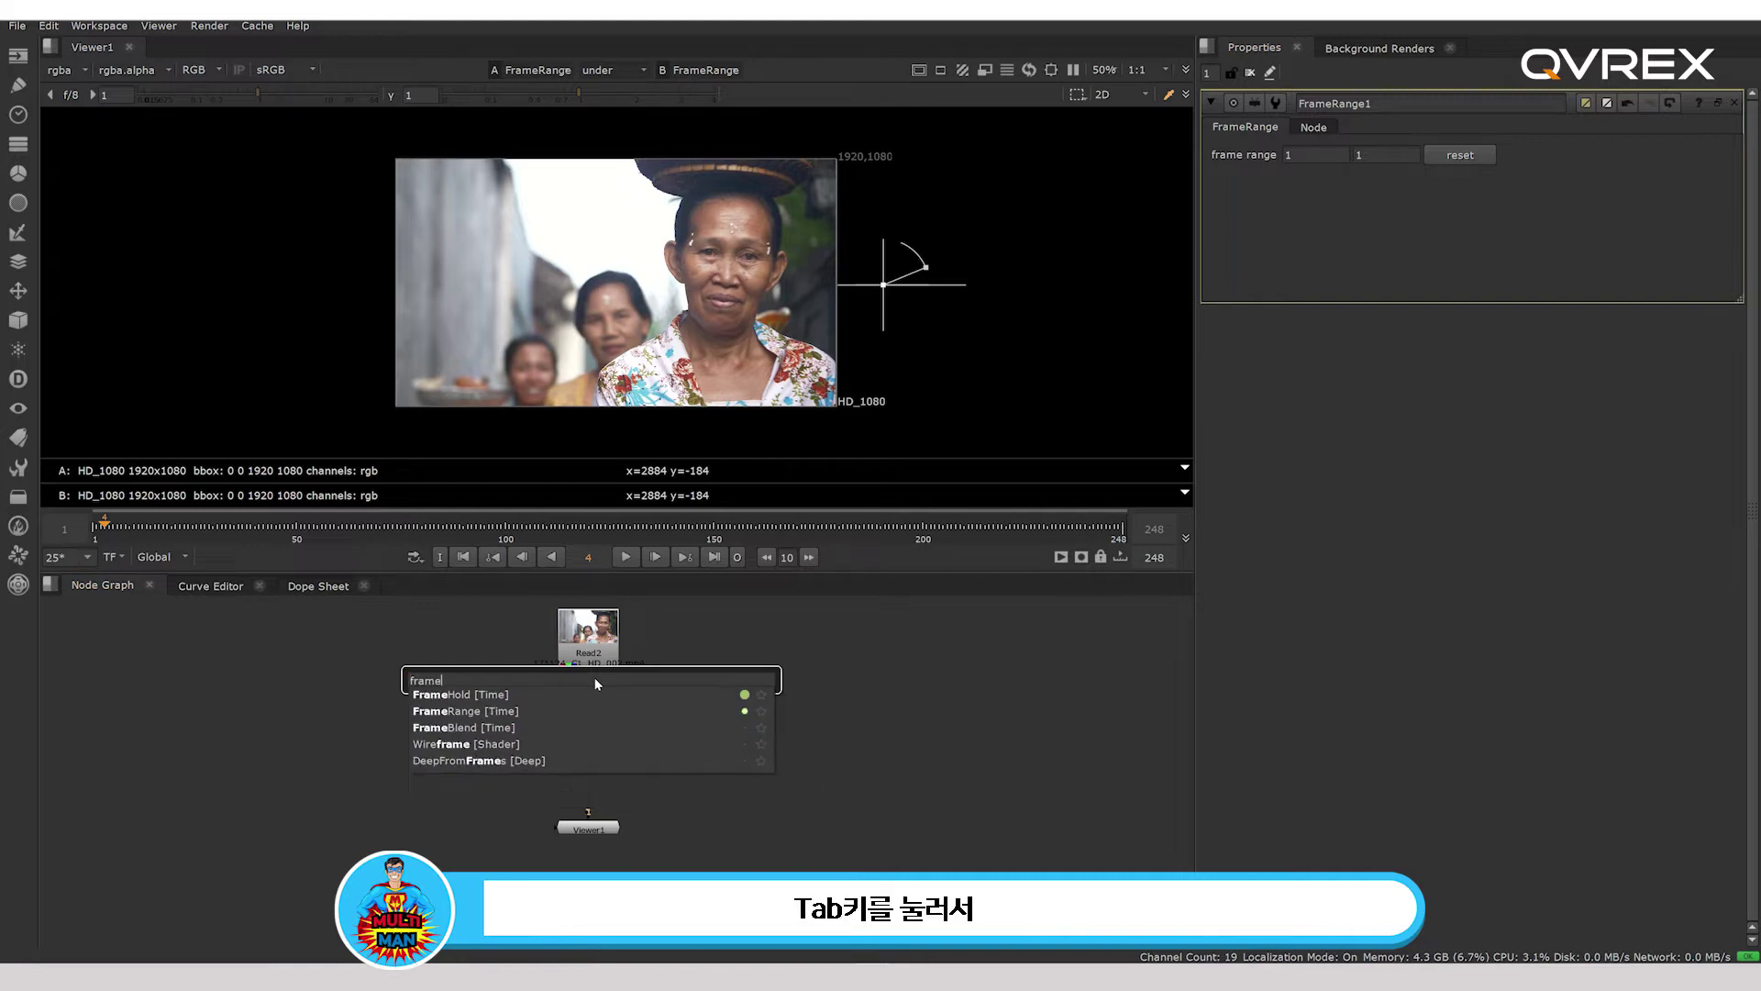
text(hold)
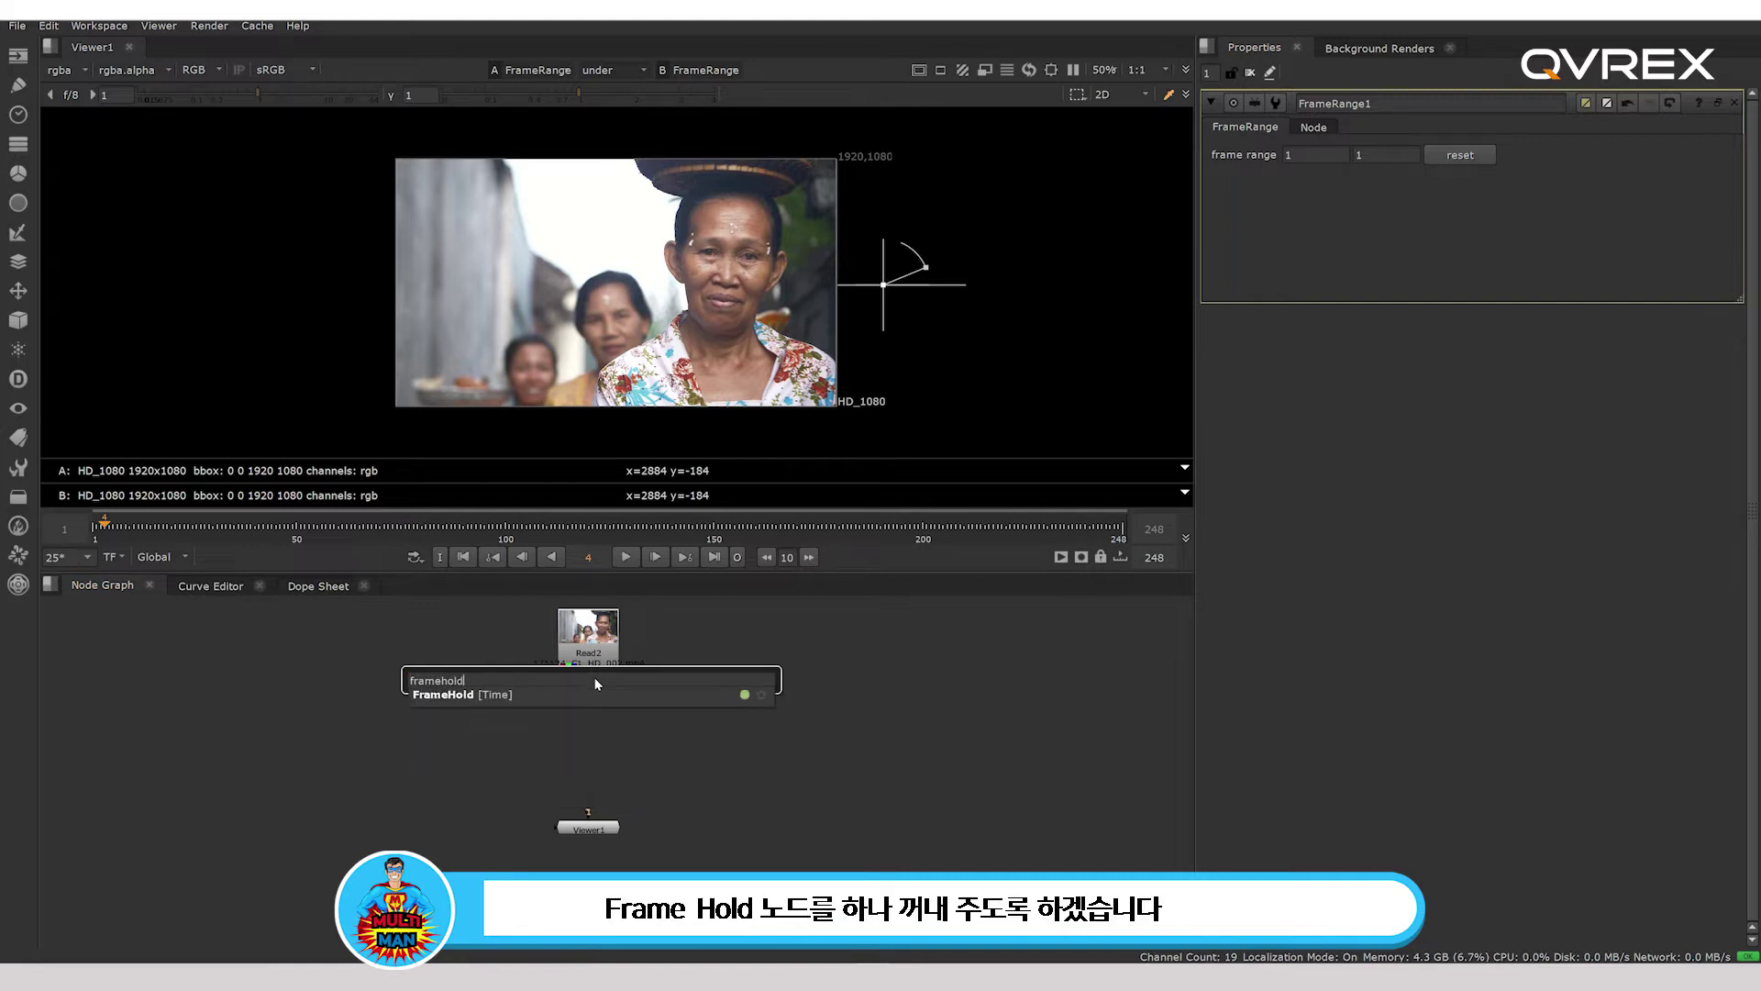
key(Return)
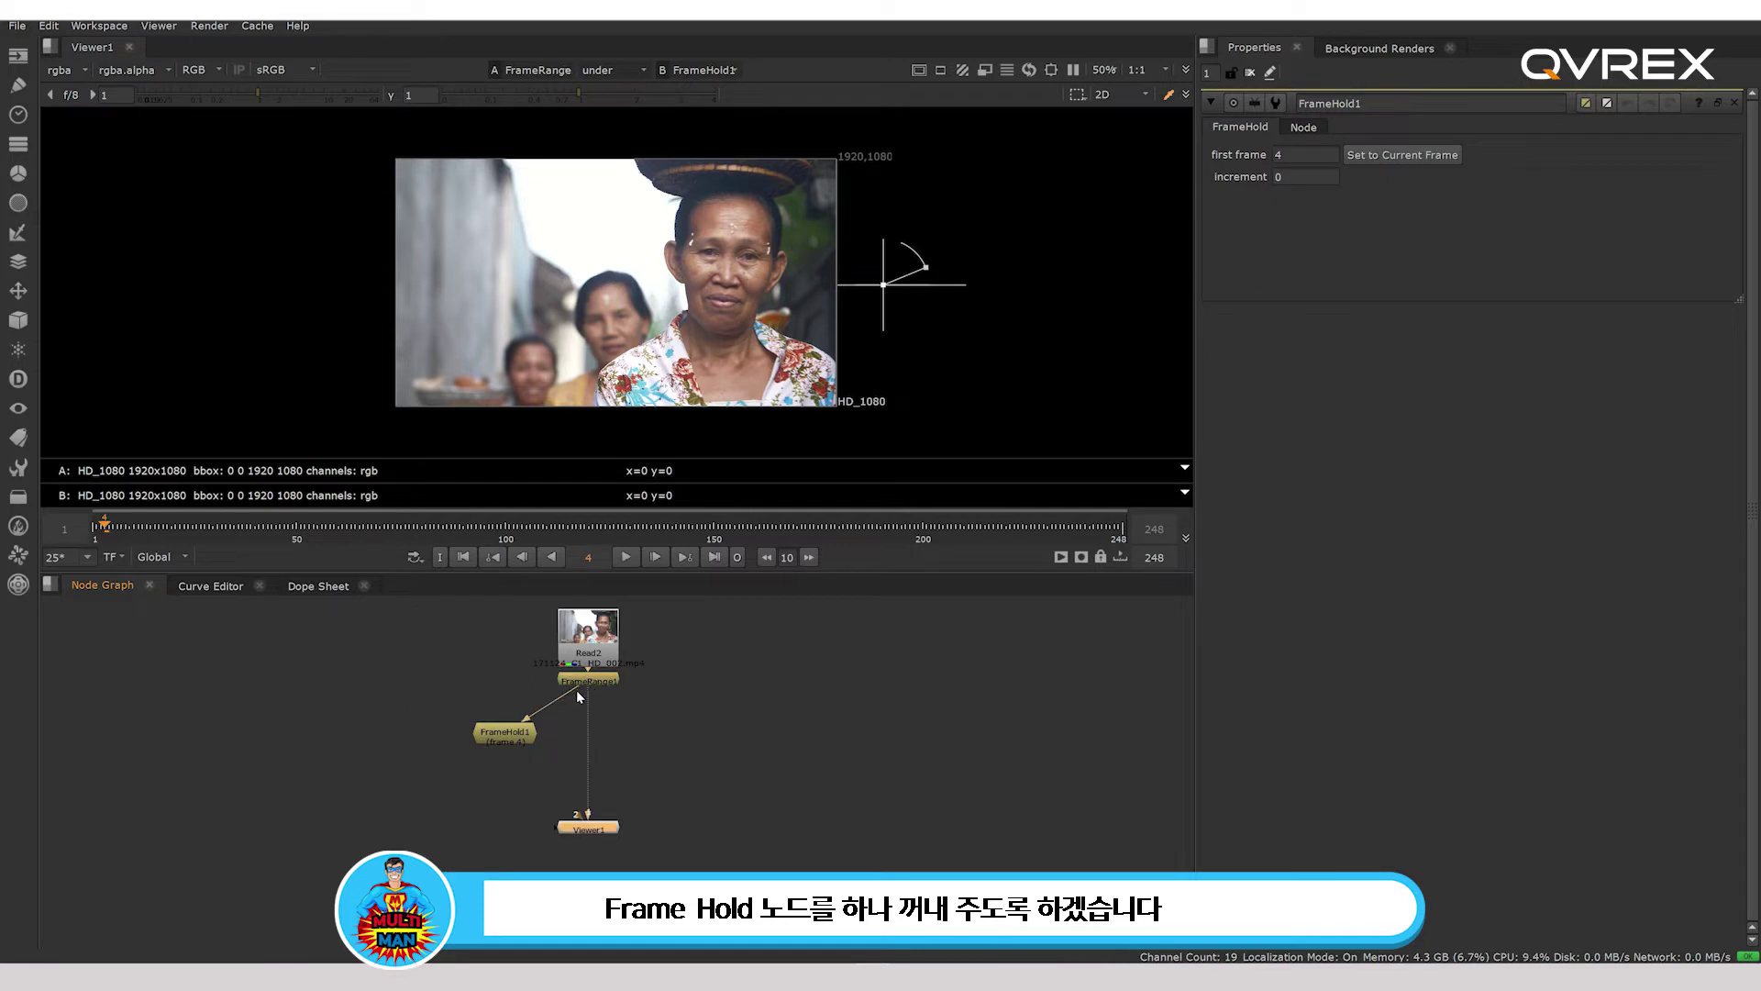
drag(617, 835, 603, 778)
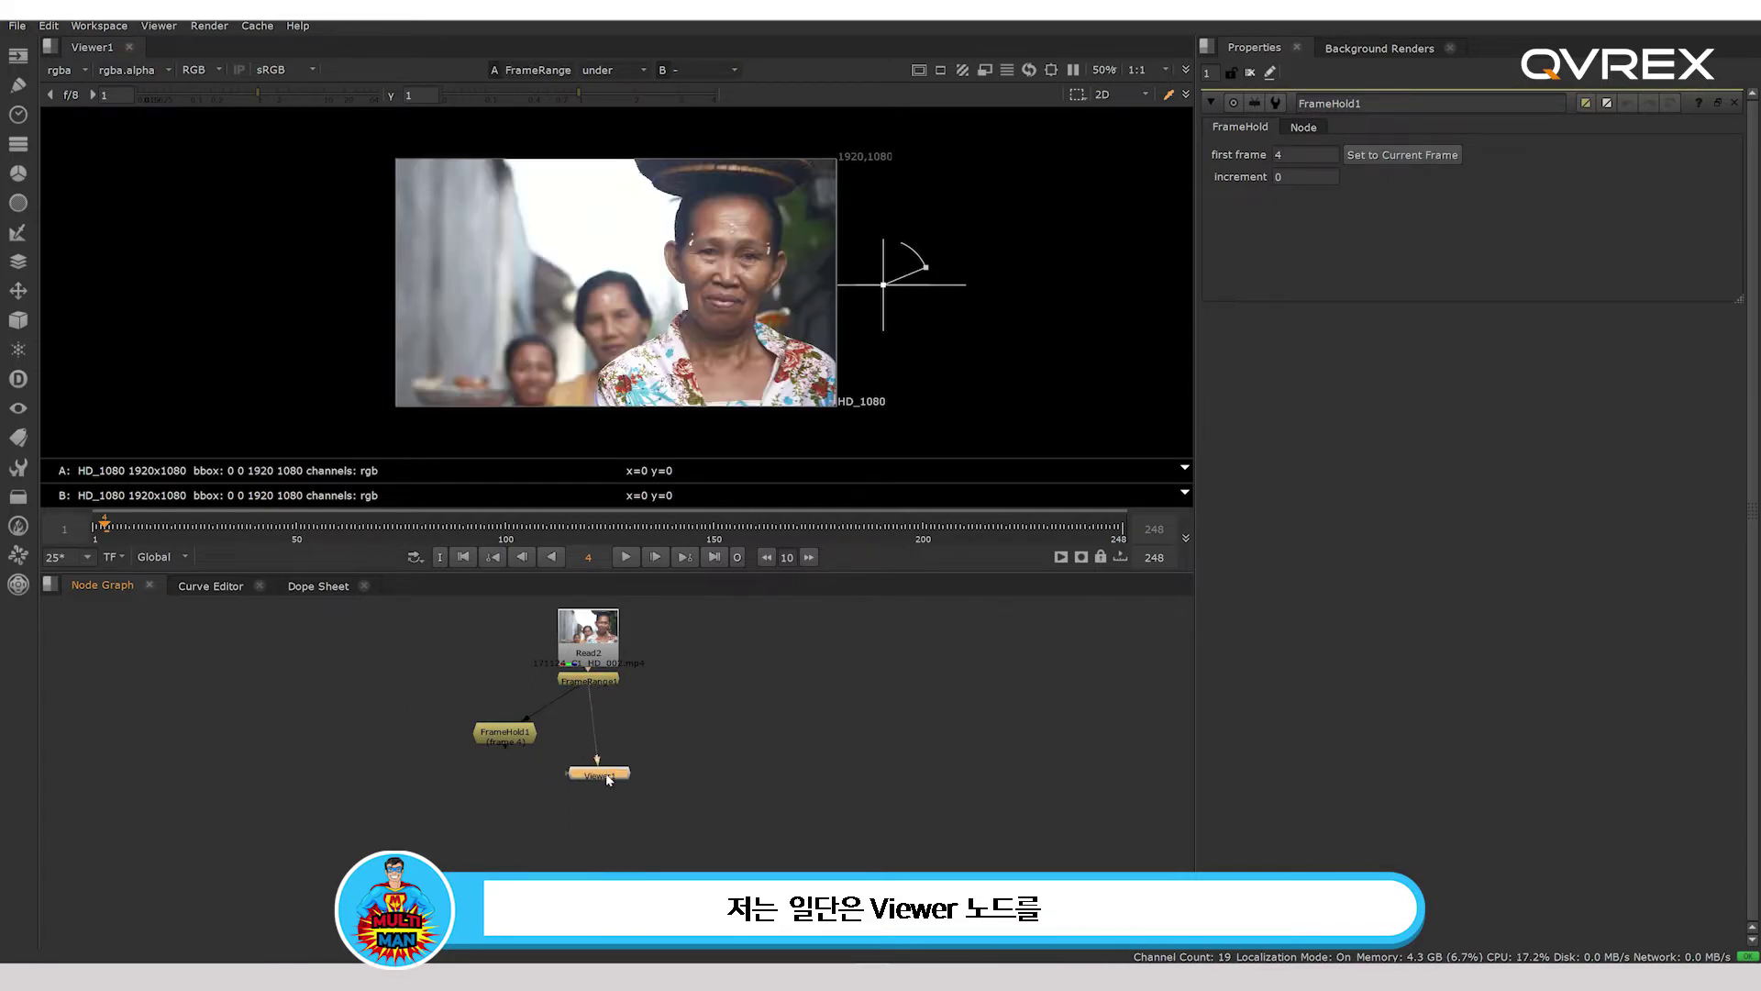
Go to frame 1, view the FrameHold node's output and set its first frame to 1.
click(95, 528)
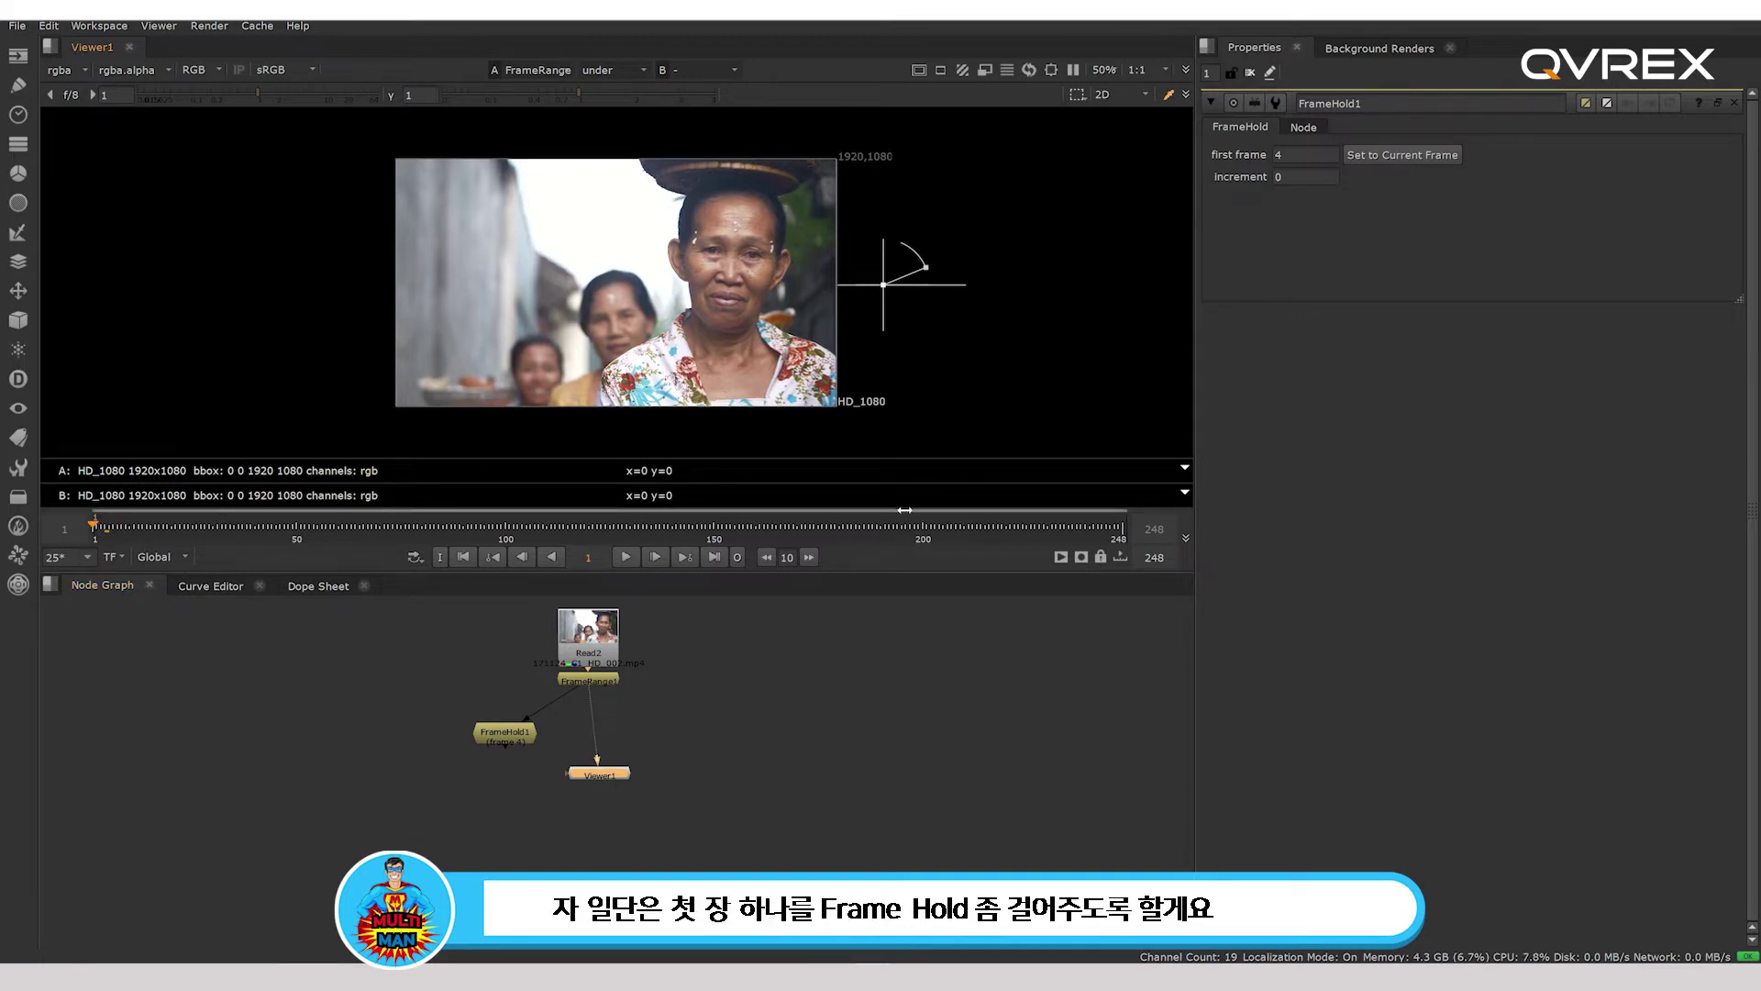
click(511, 732)
key(1)
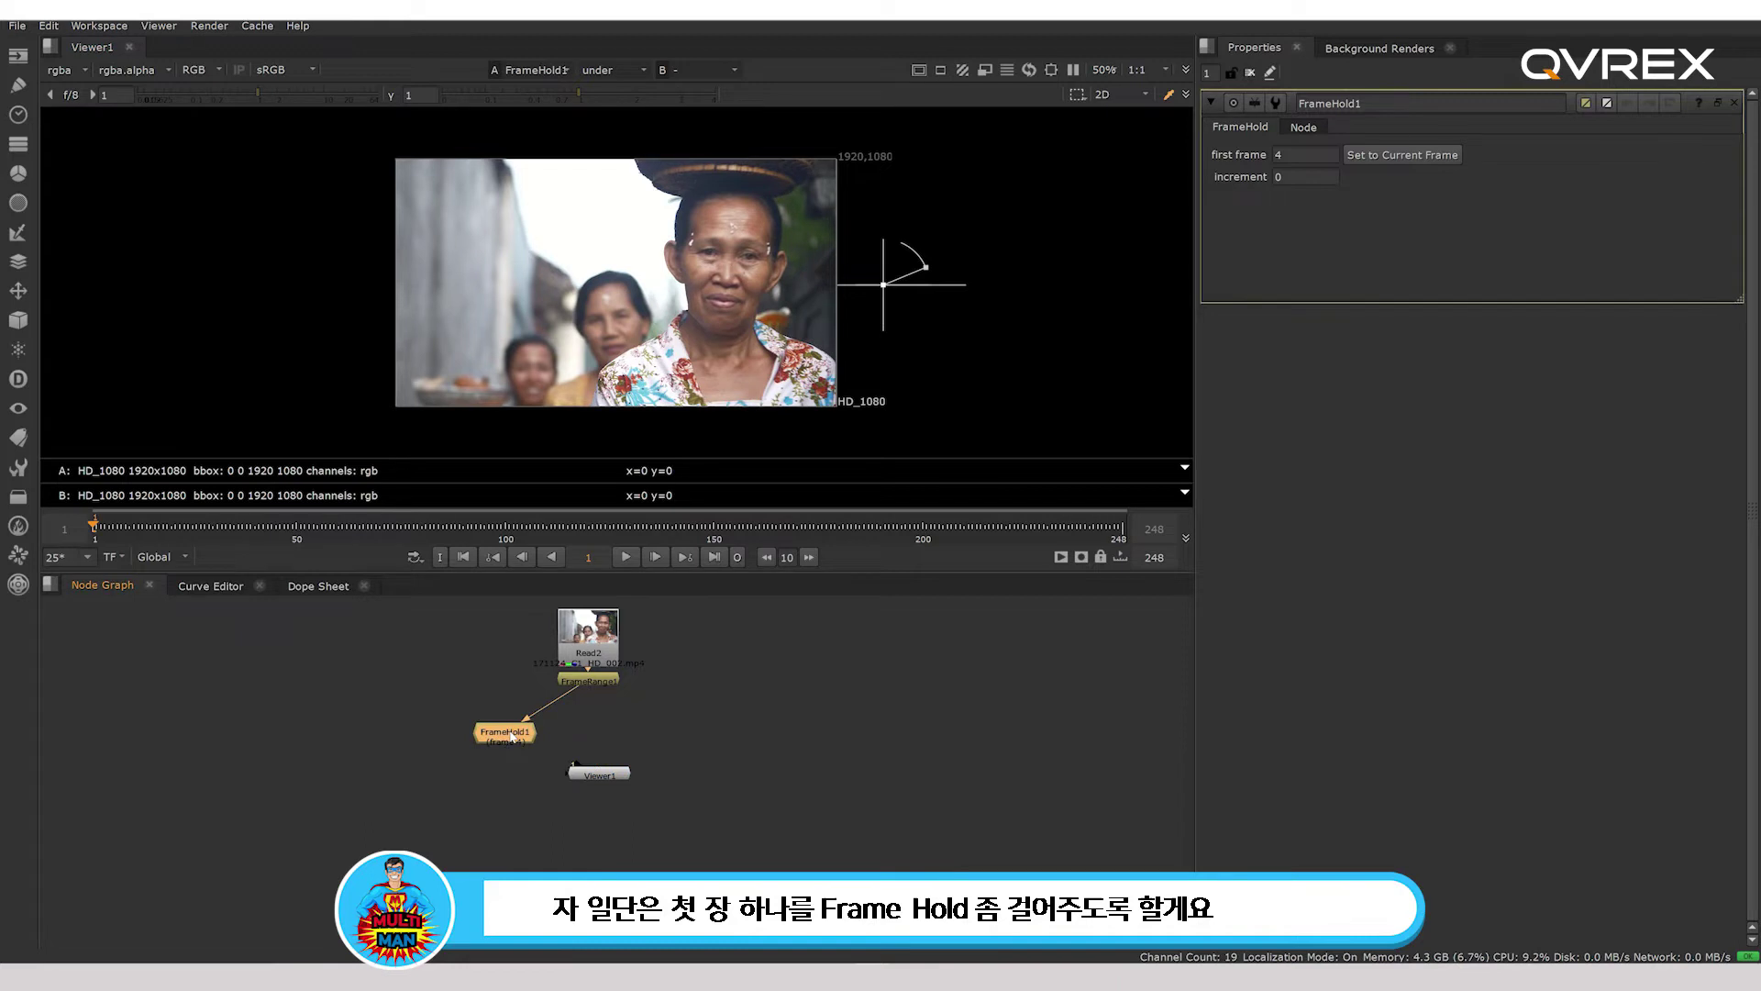
double_click(1279, 155)
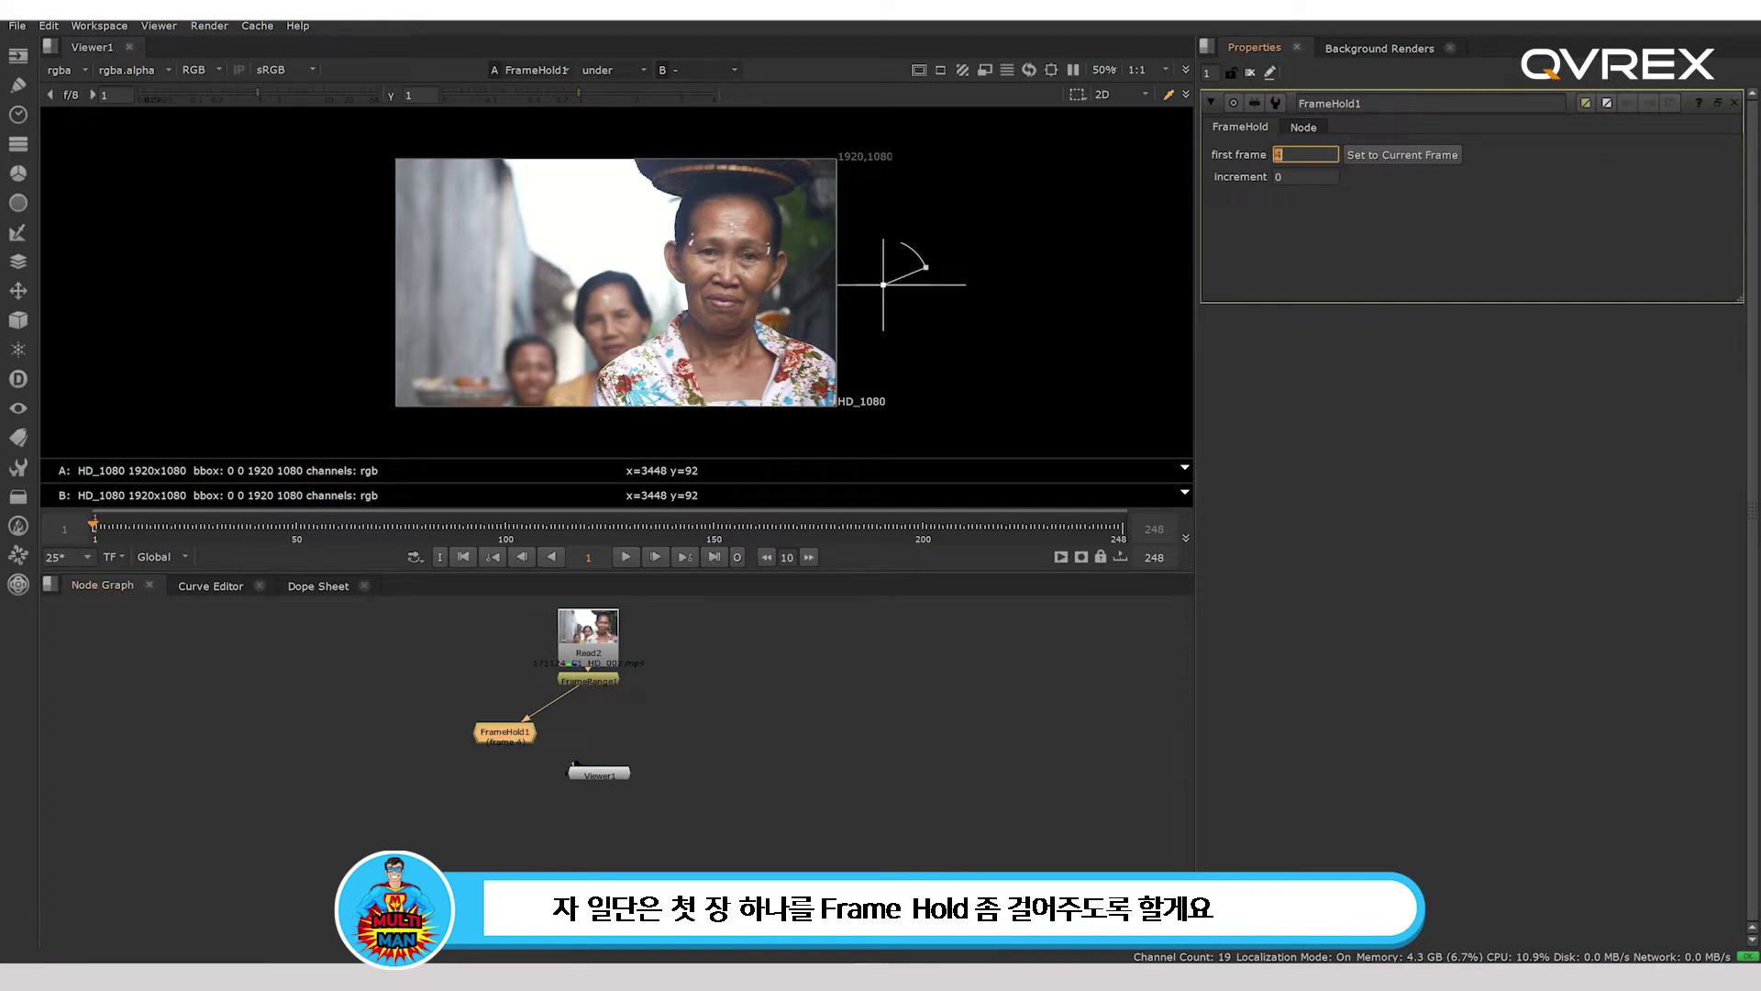
text(1)
click(849, 668)
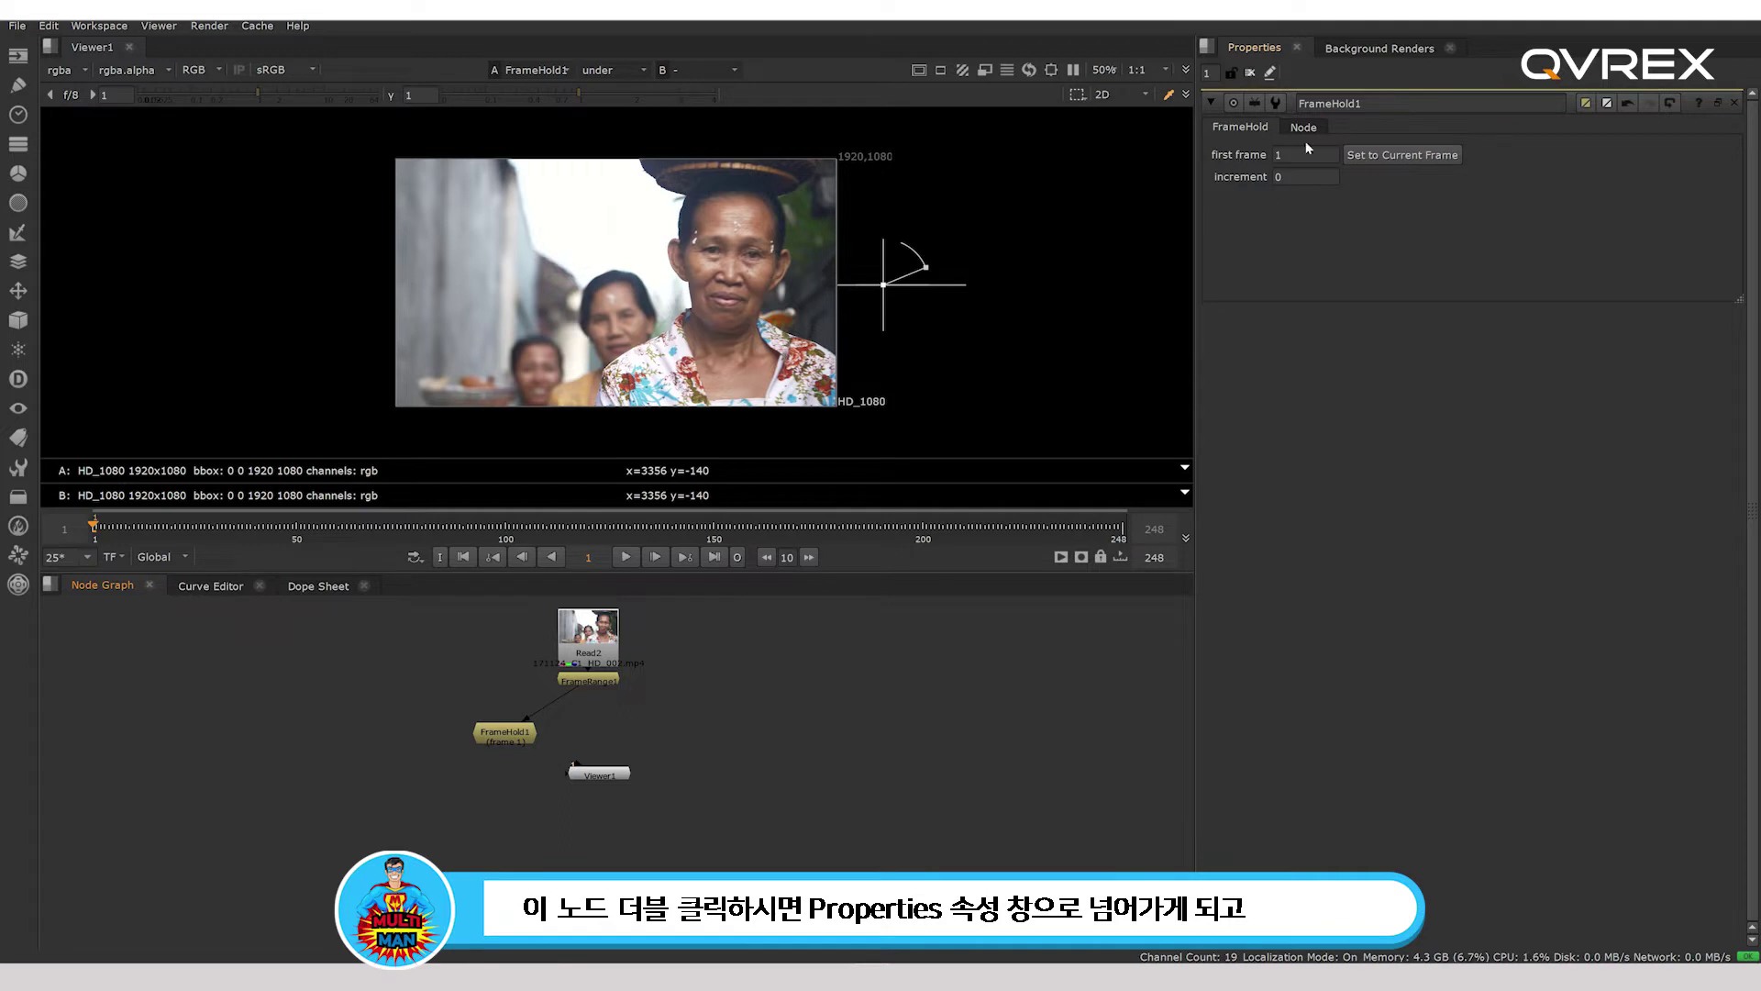
Reconnect the Viewer to the FrameRange node and play the clip, stopping at frame 25.
drag(594, 779, 593, 809)
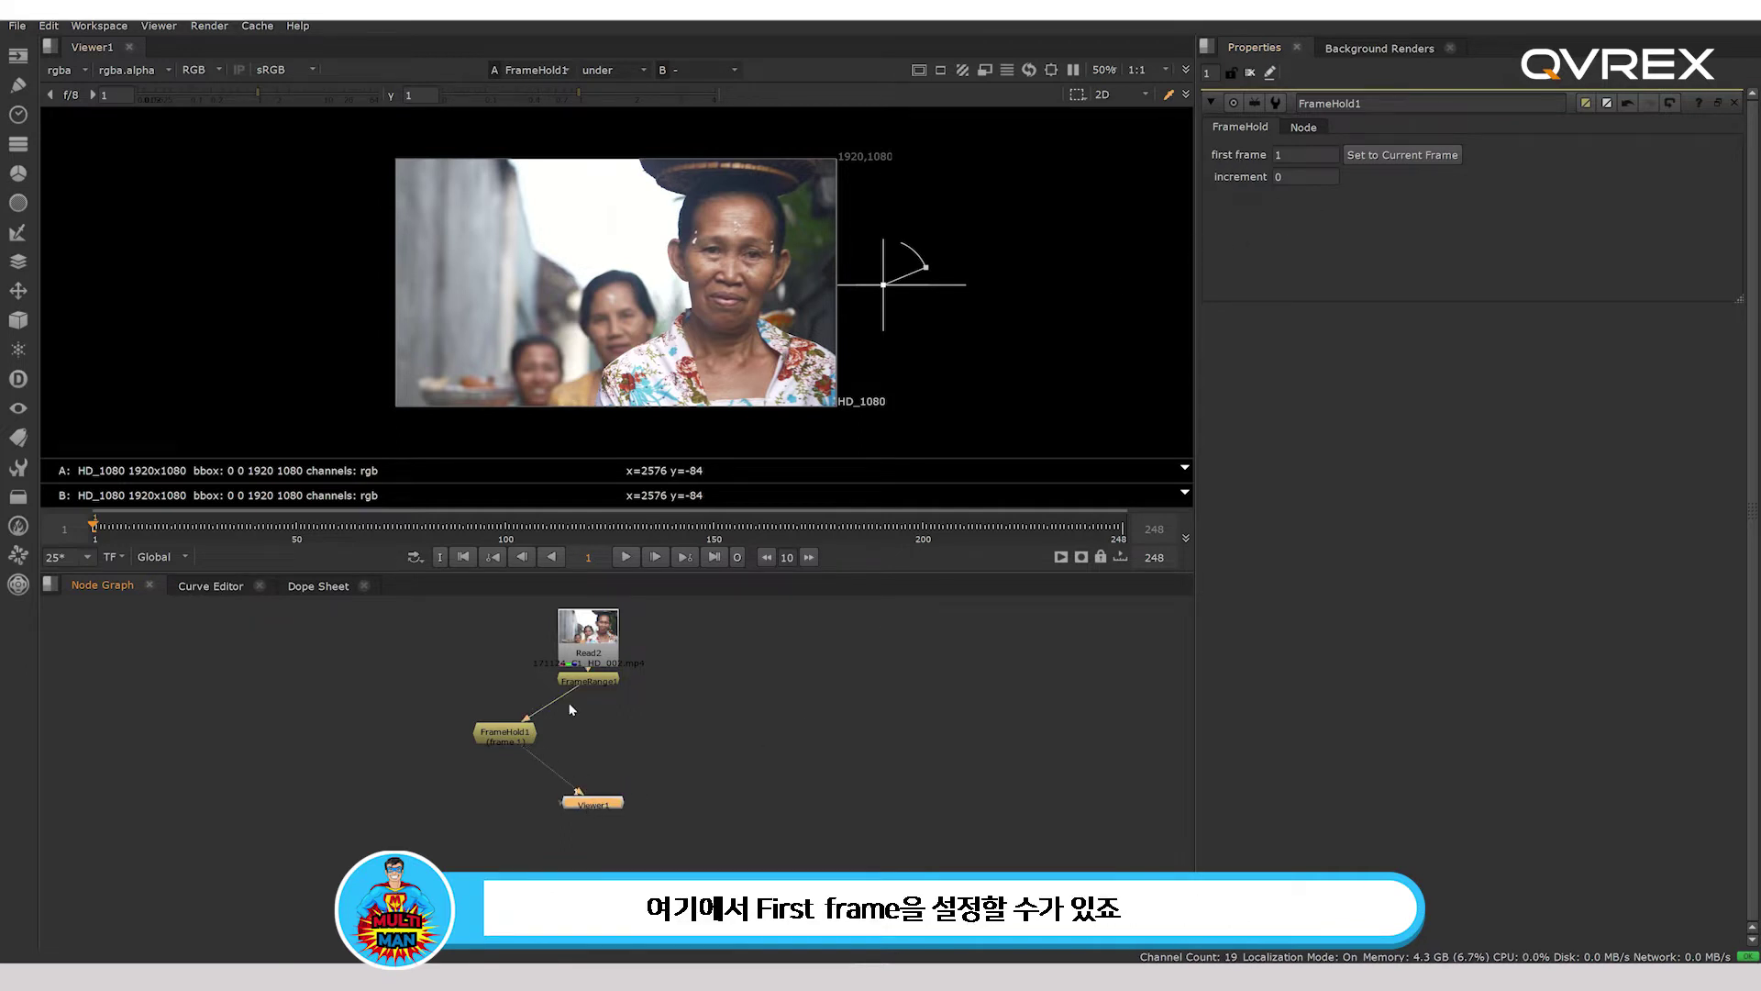
drag(578, 789, 583, 679)
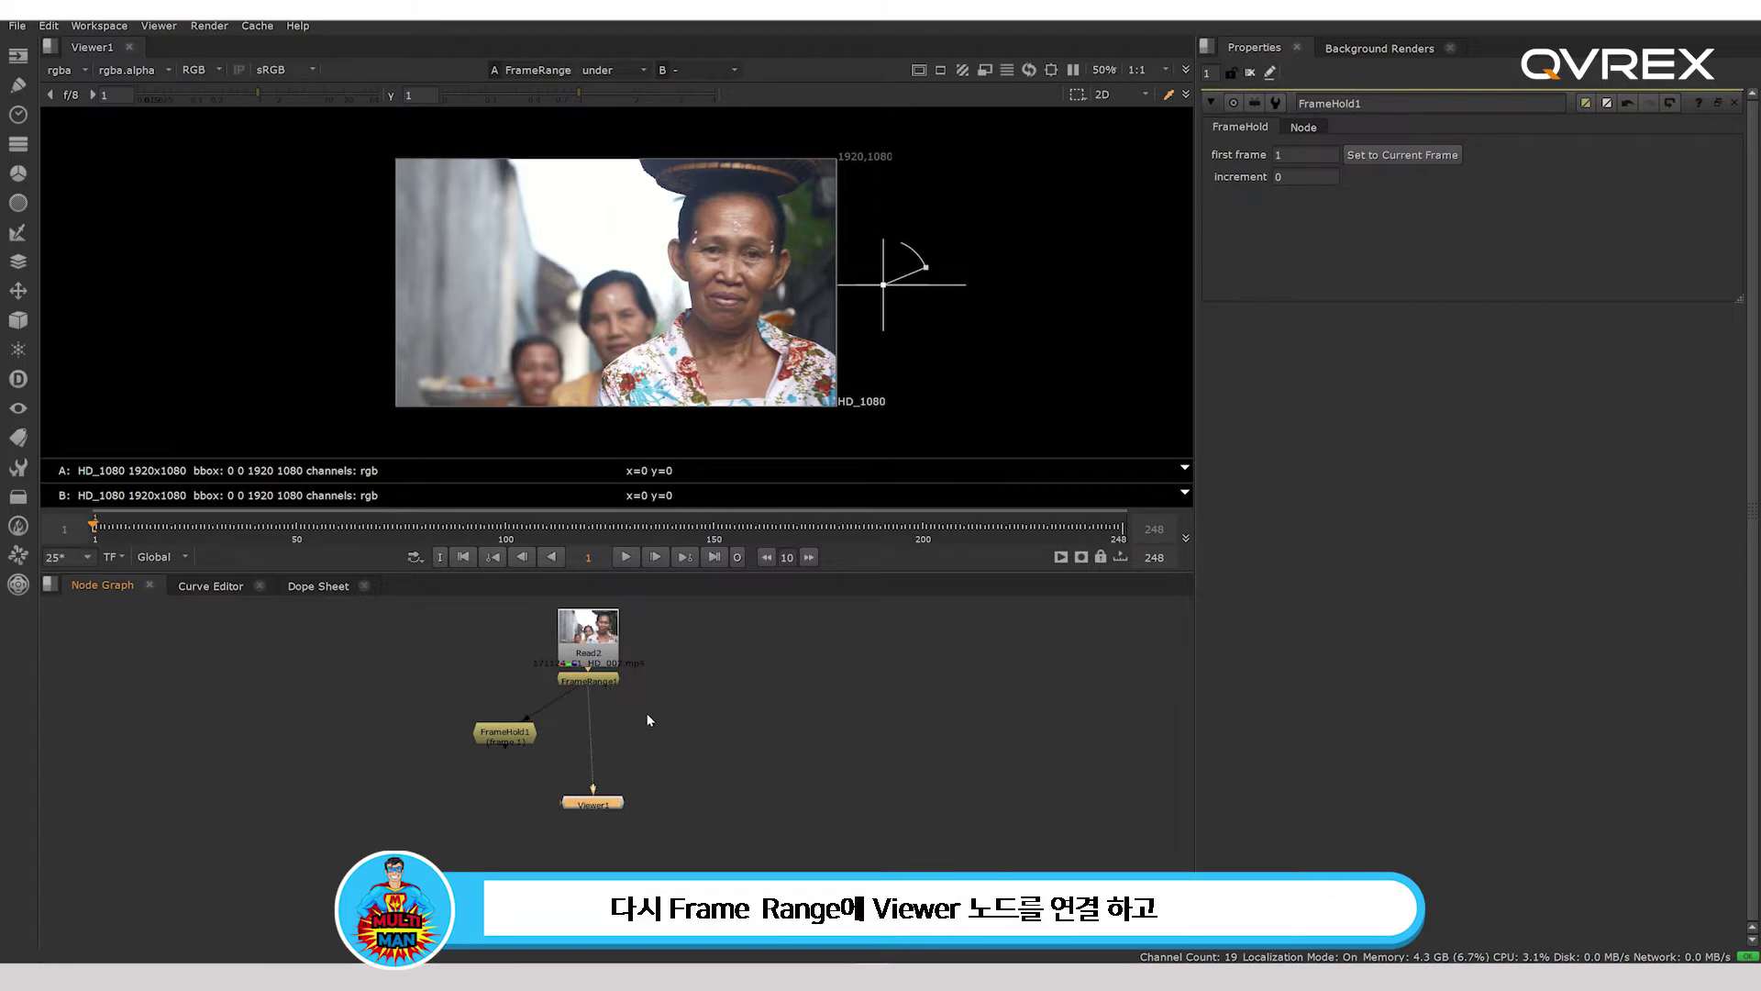
drag(592, 804, 625, 832)
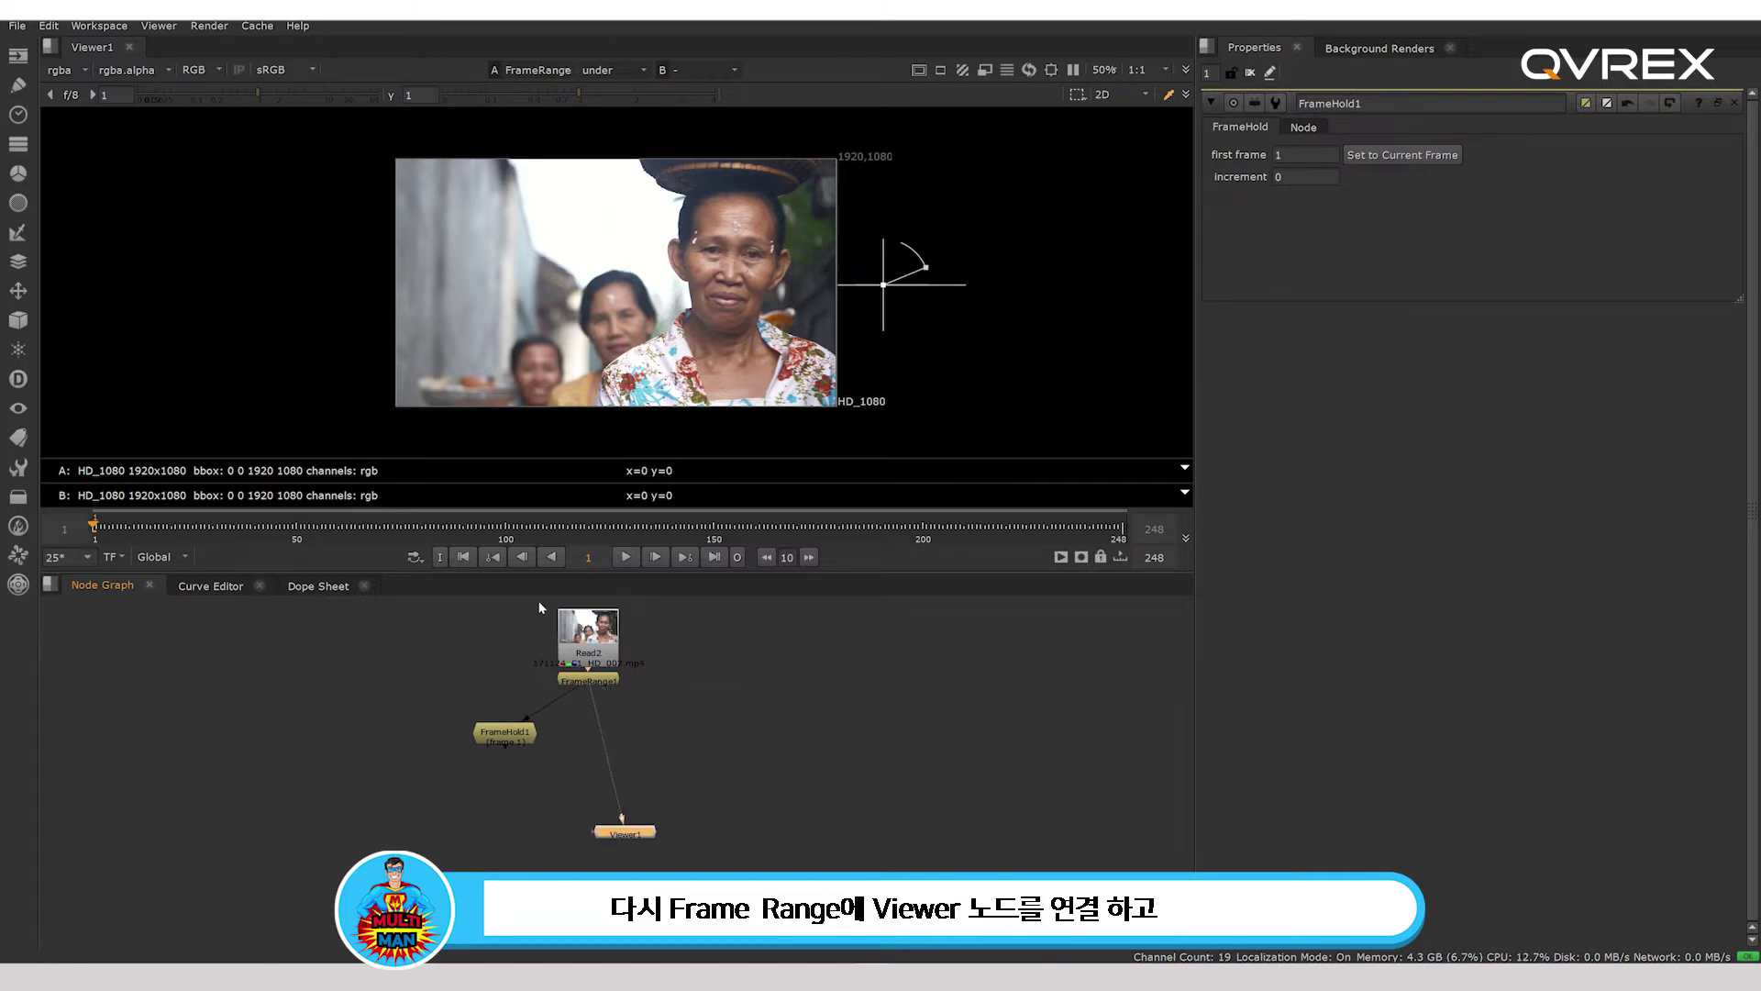
click(625, 556)
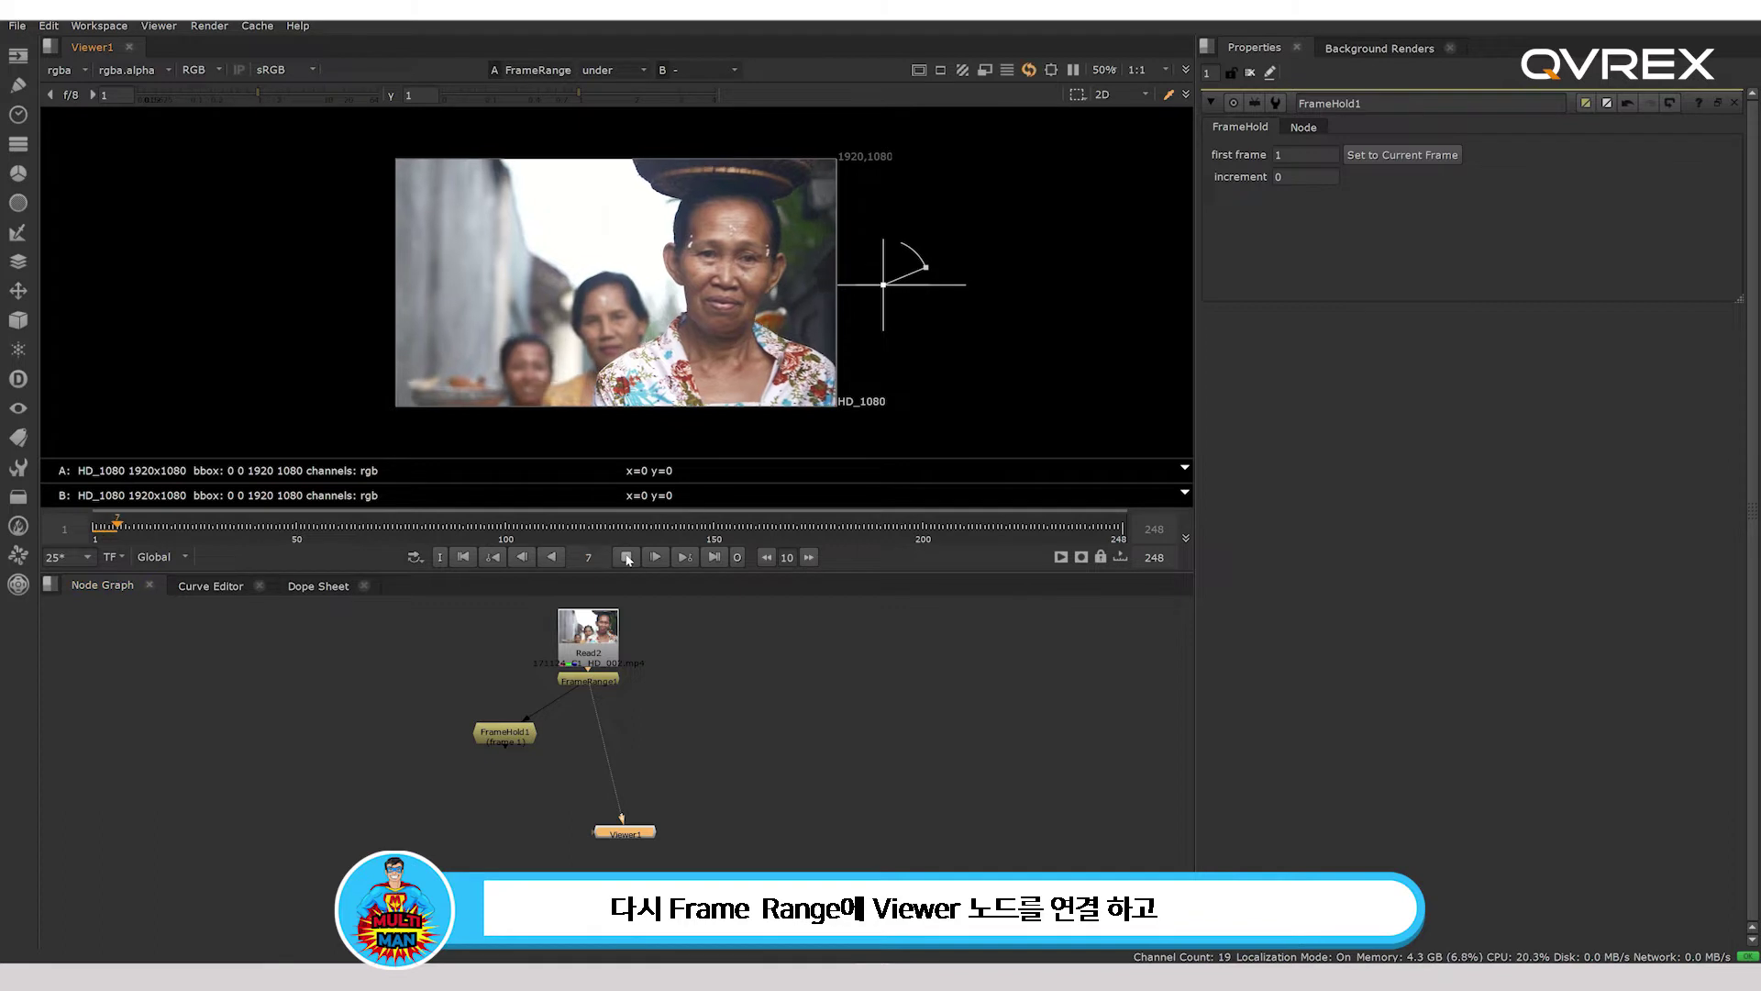
click(627, 558)
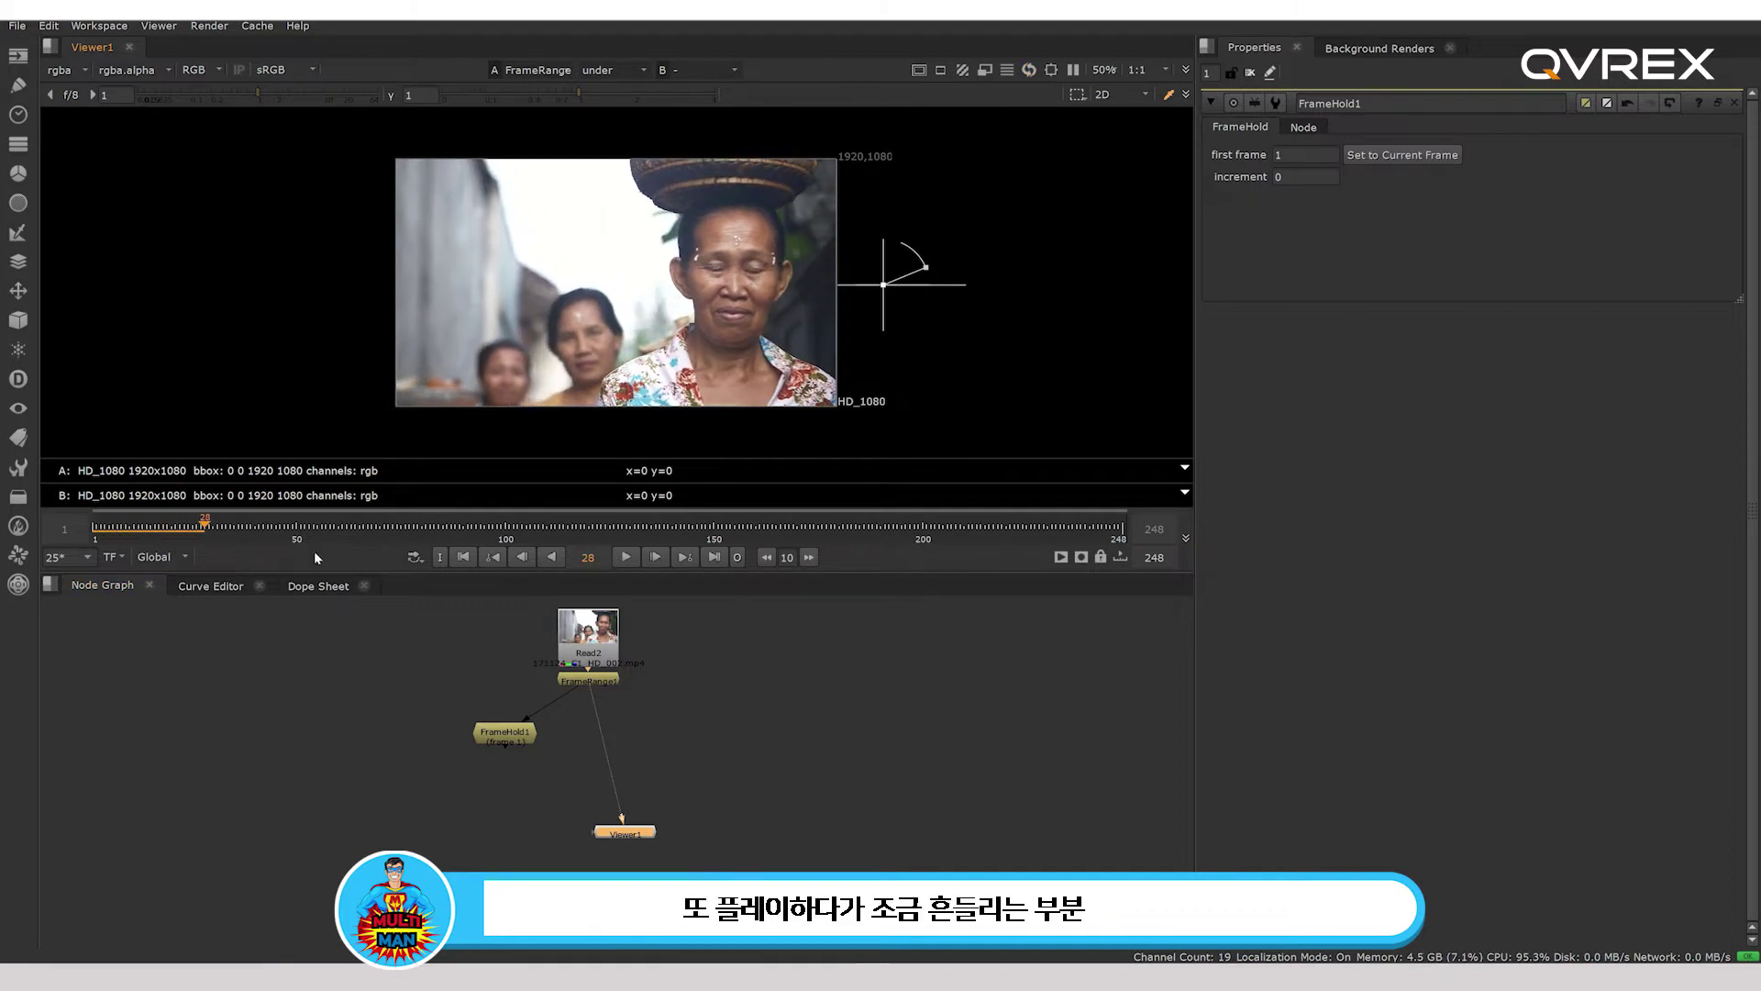
click(194, 528)
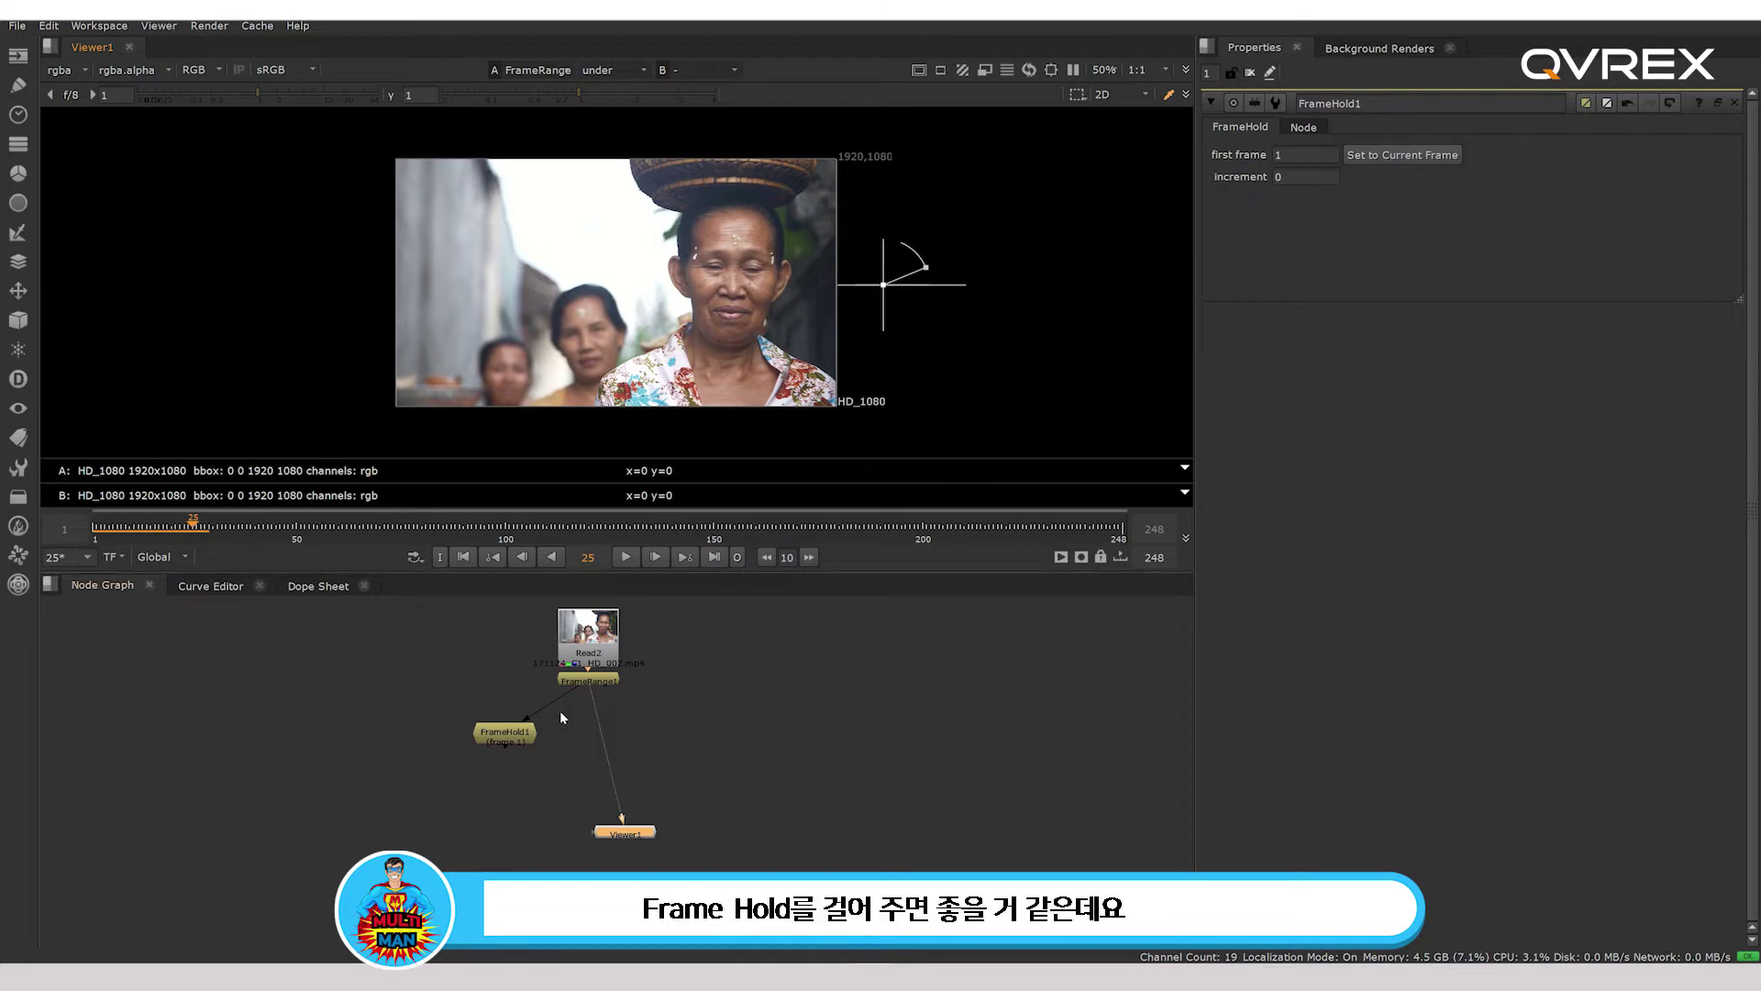
Add a second FrameHold node at frame 25 below the FrameRange node and align it beside the first one.
click(605, 690)
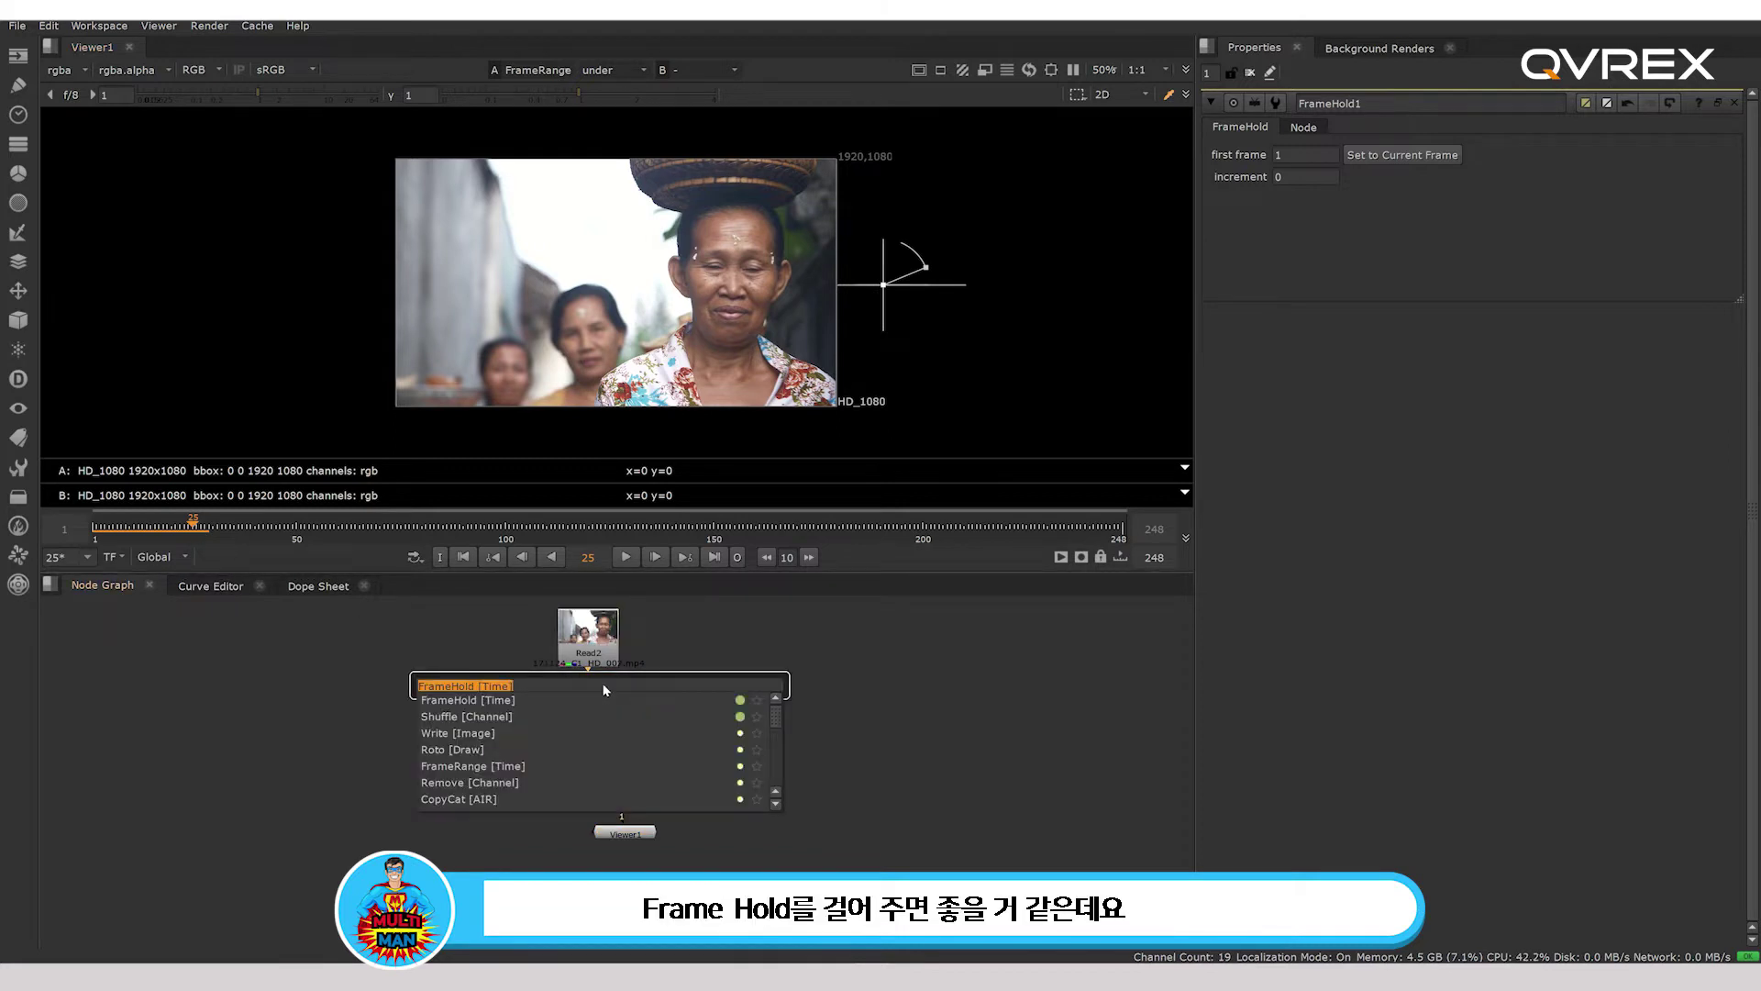
key(Return)
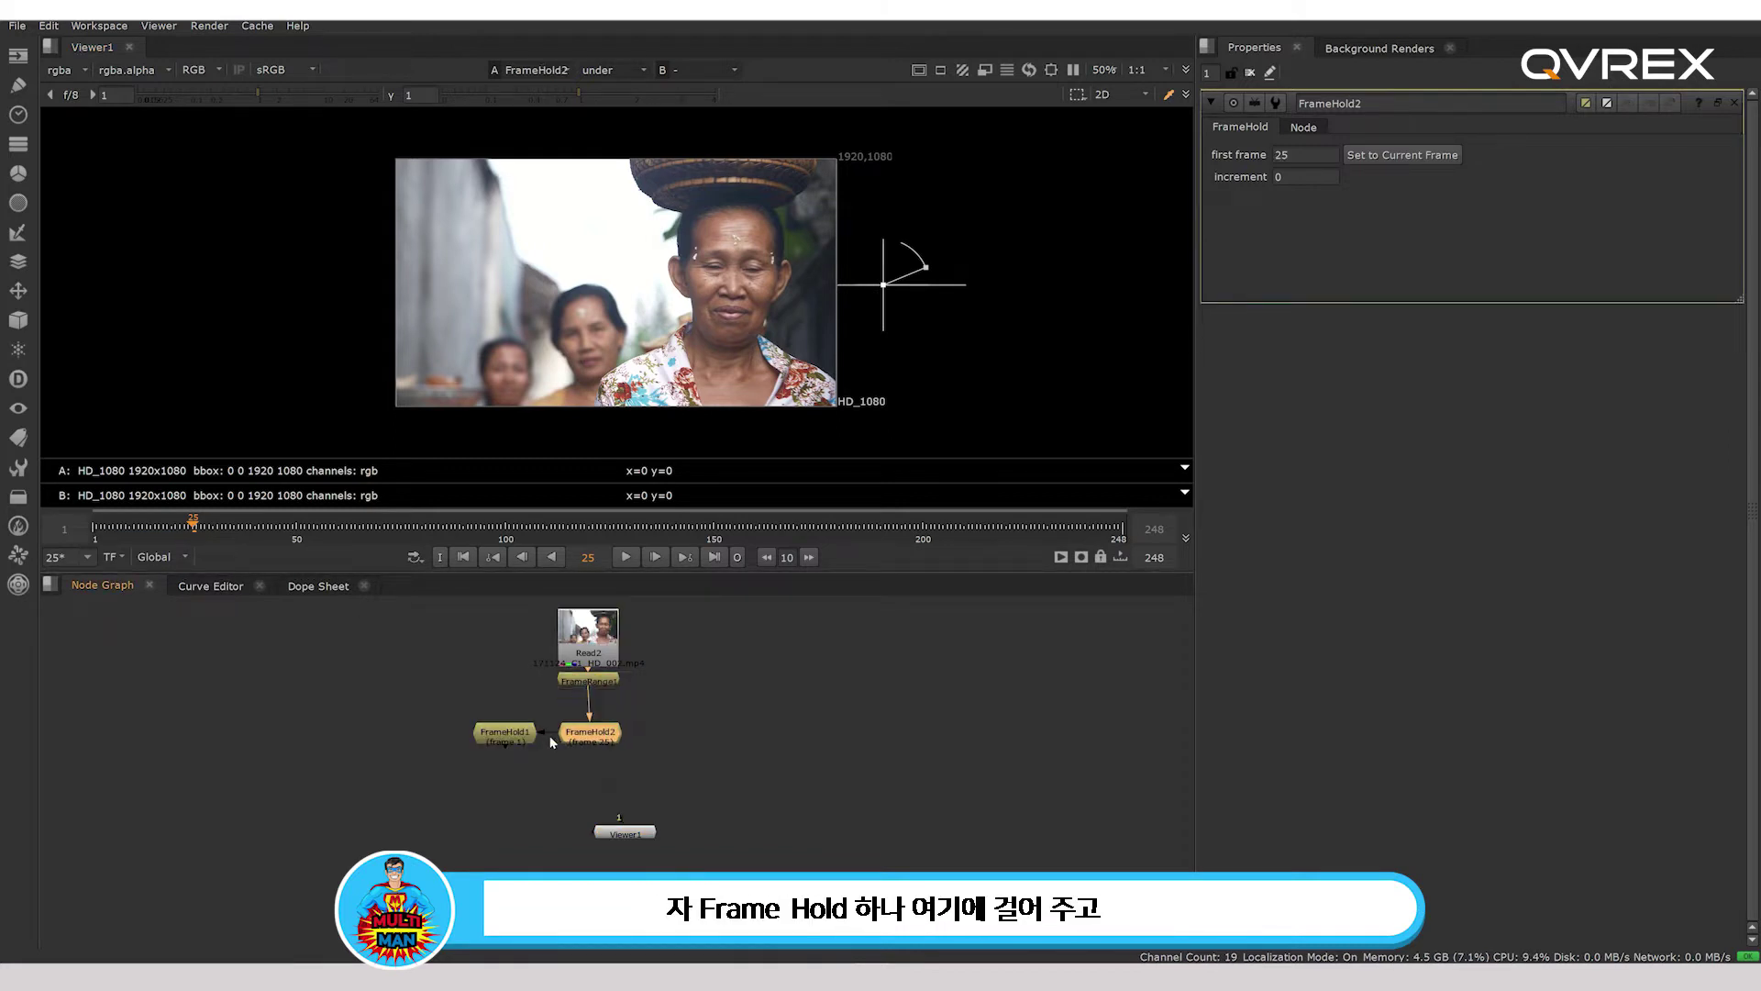
drag(553, 734, 612, 737)
click(635, 776)
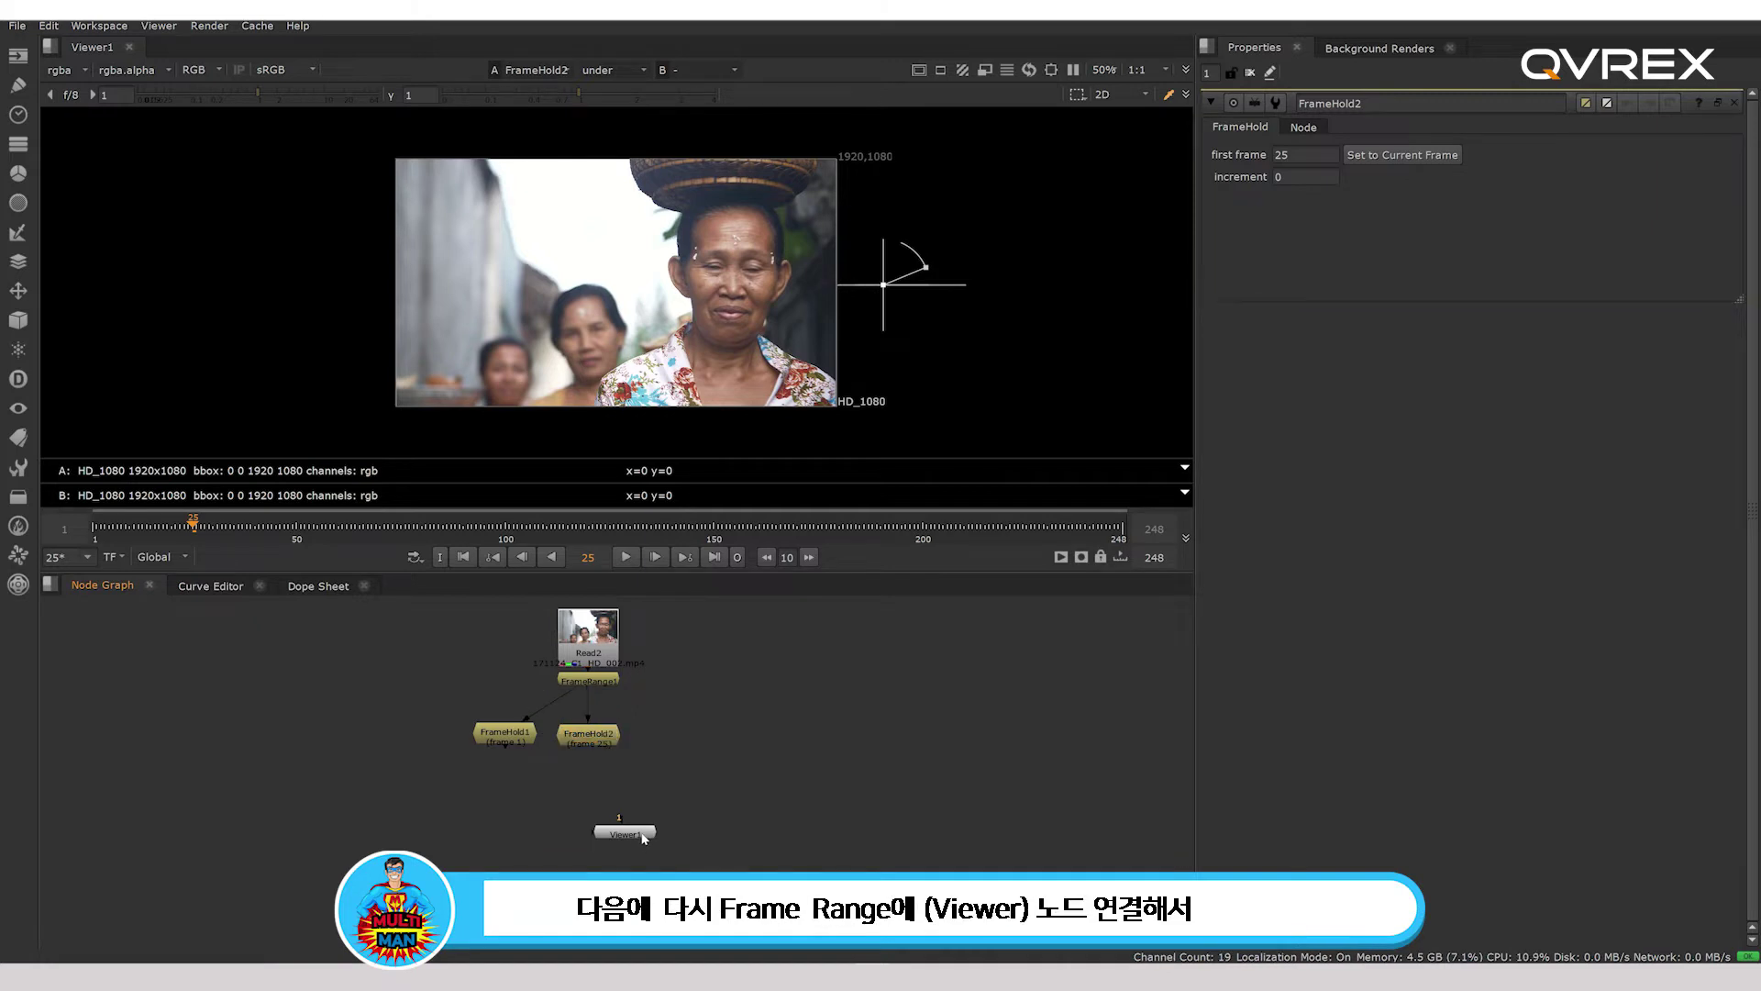
Move the Viewer node aside, connect it to the FrameRange node again and advance the clip to frame 70.
drag(642, 833, 704, 842)
drag(620, 767, 600, 687)
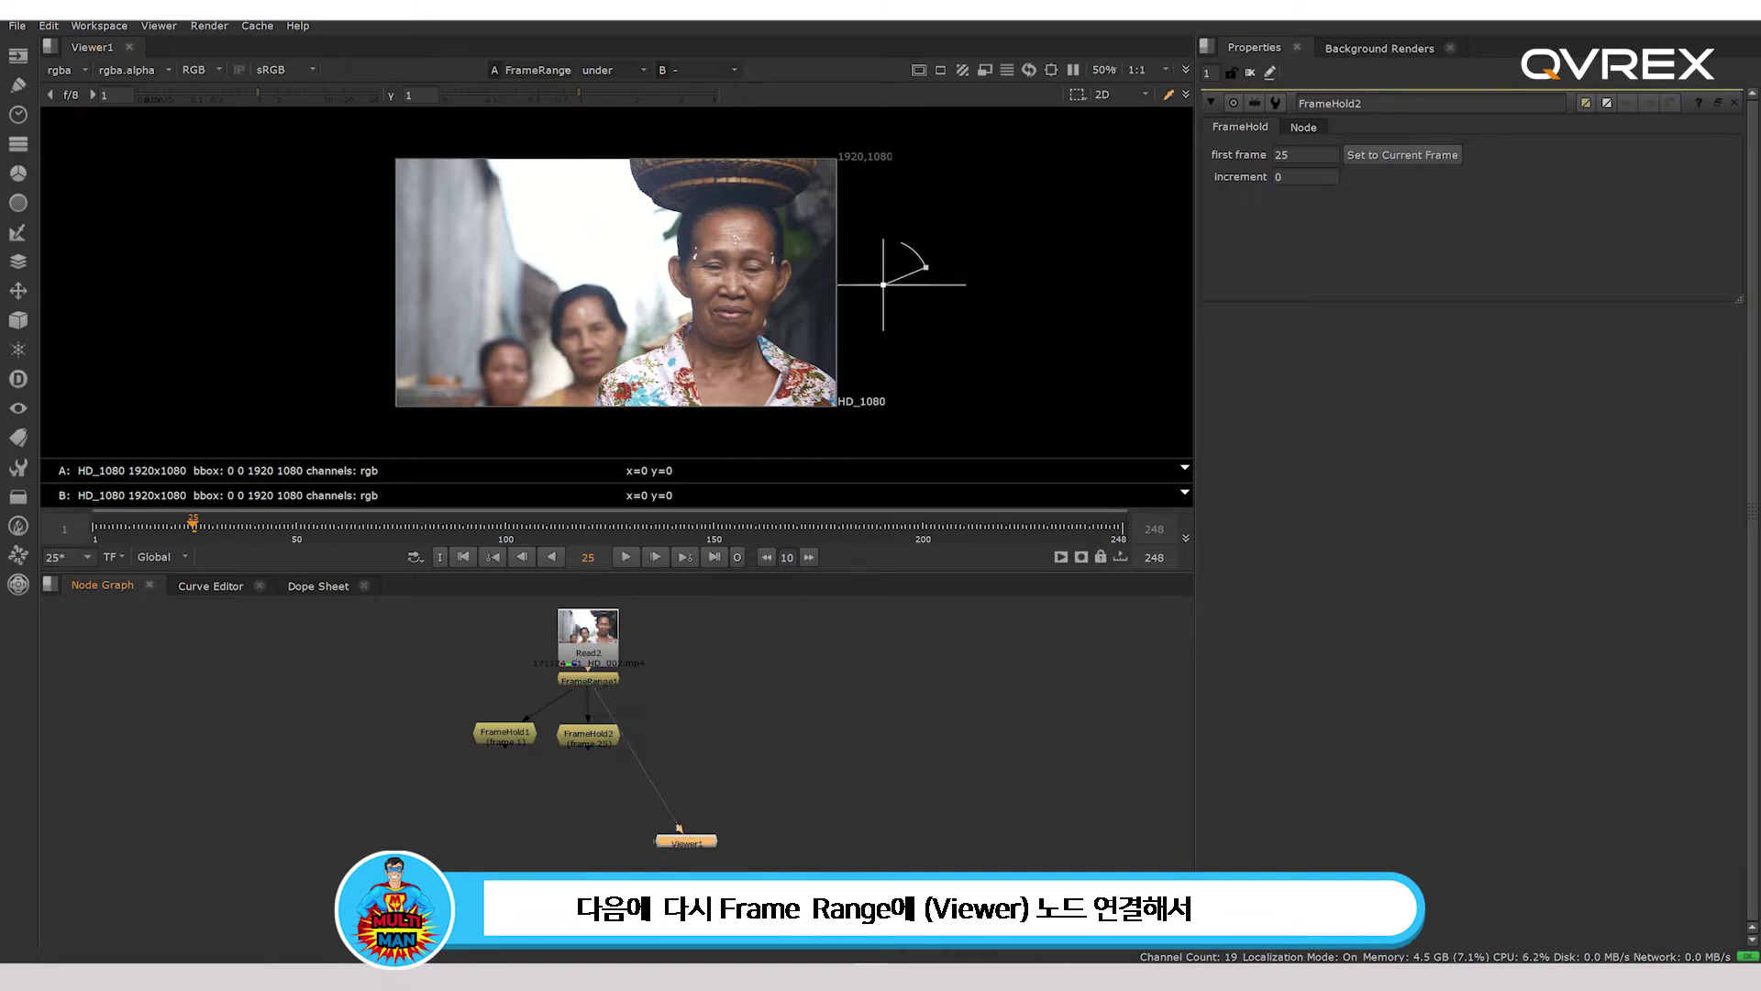
click(625, 556)
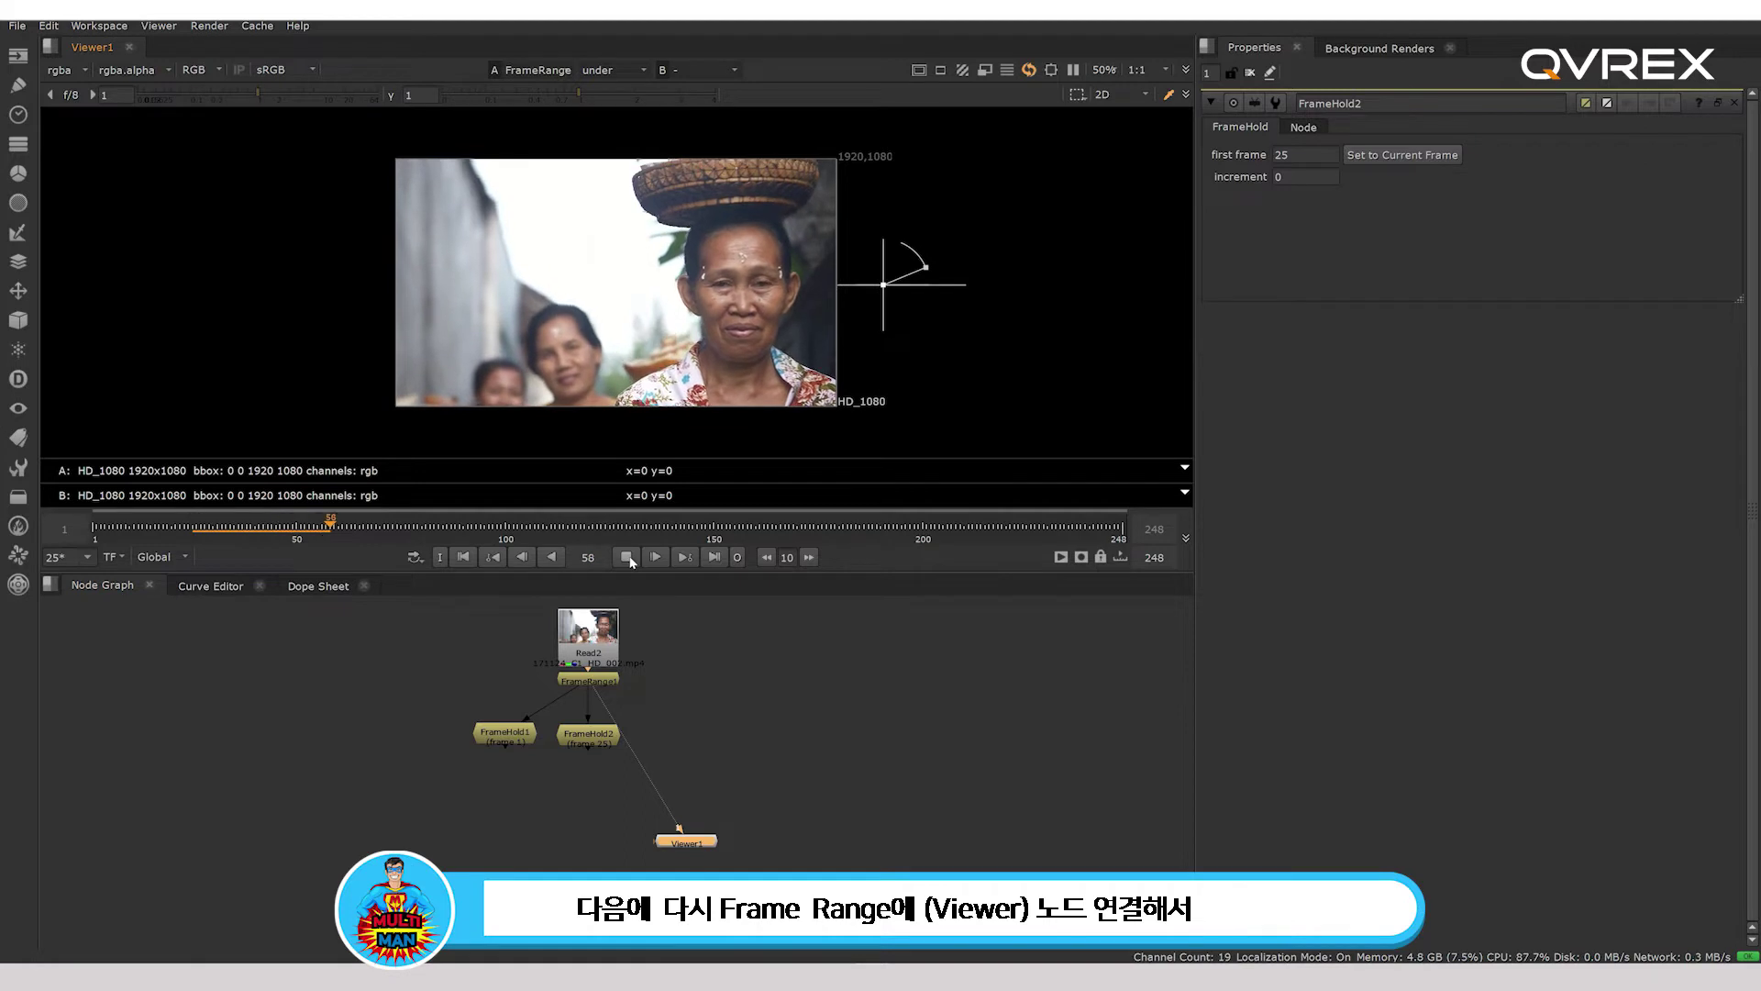
click(627, 558)
click(631, 561)
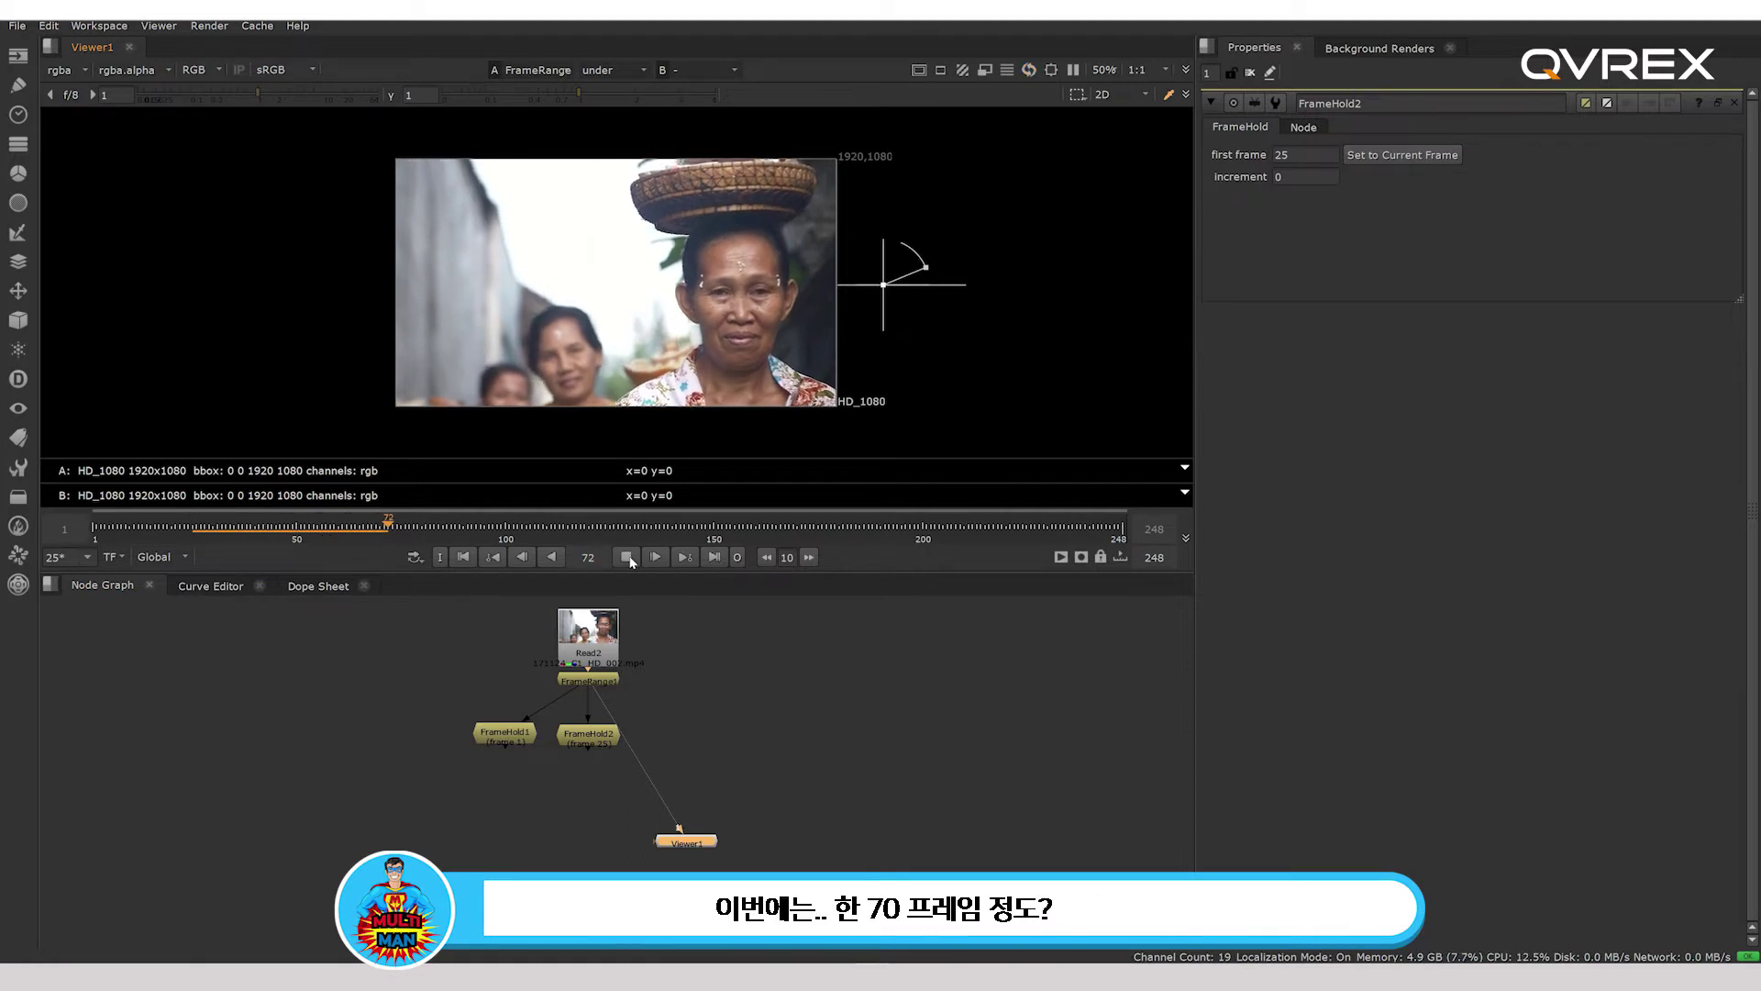
click(630, 560)
drag(387, 525, 382, 528)
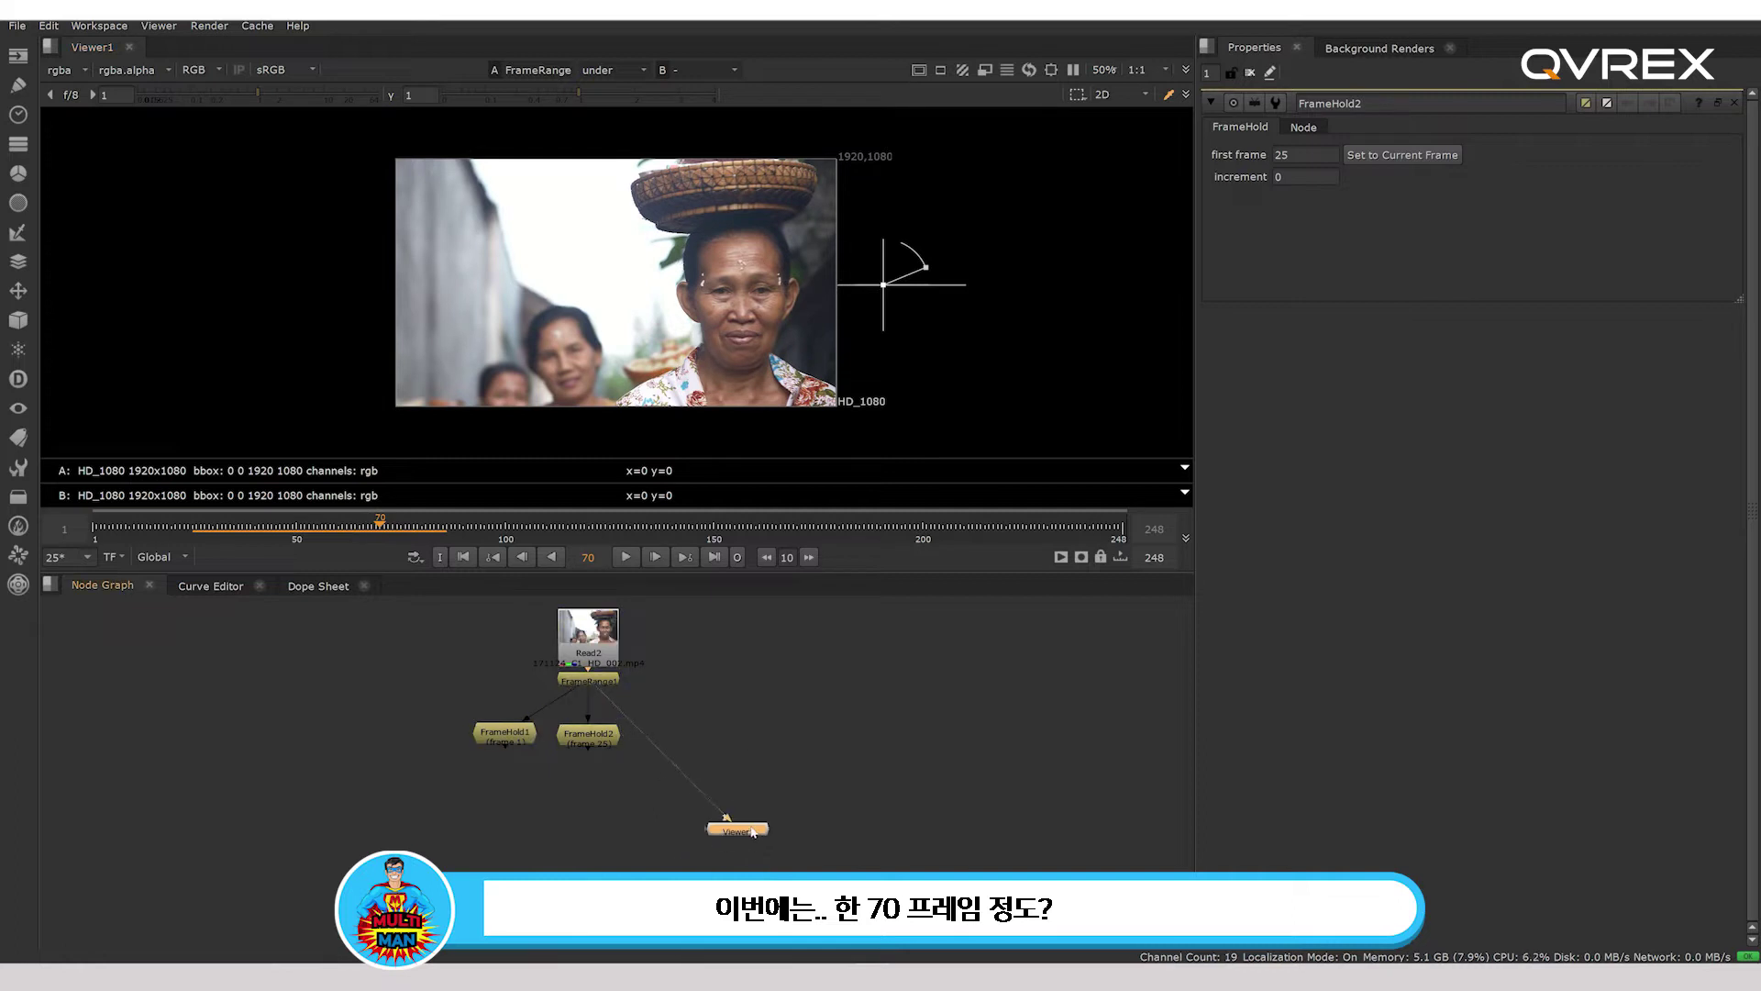
Add a third FrameHold node at frame 70, connected to the FrameRange node and lined up with the other two.
key(Tab)
key(Return)
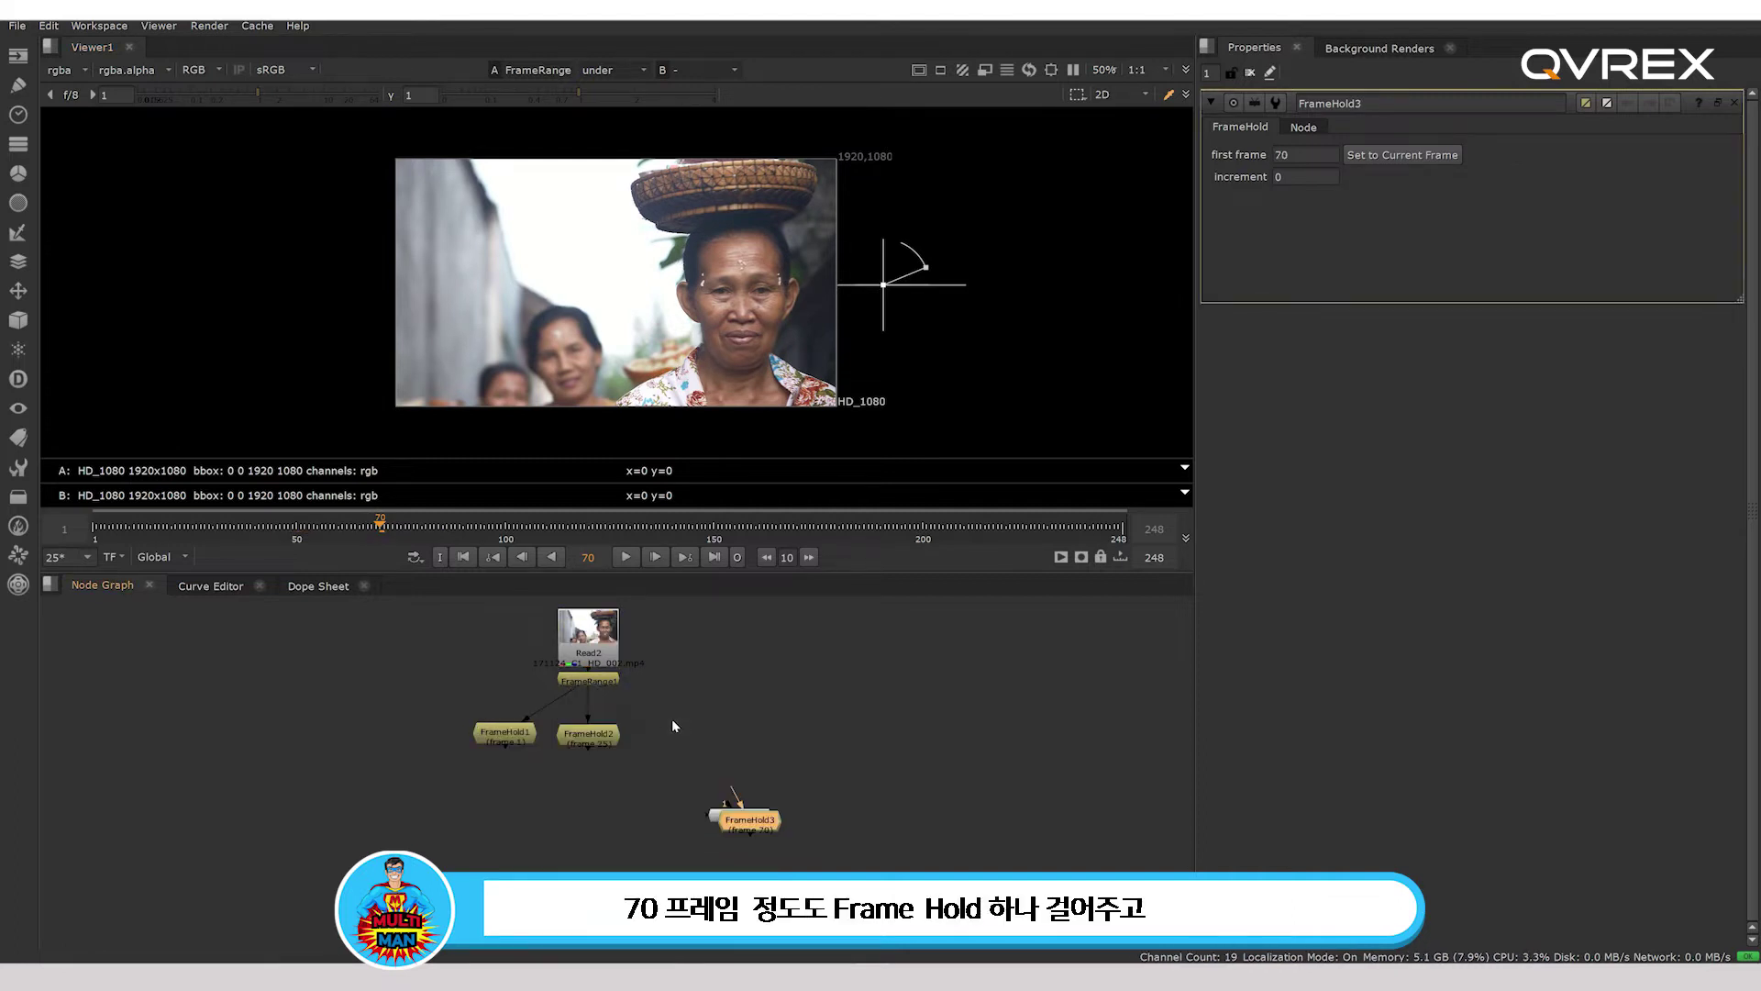
drag(752, 824, 668, 737)
drag(465, 694, 585, 742)
View the FrameRange node's output and play the clip forward to frame 127.
click(603, 681)
key(1)
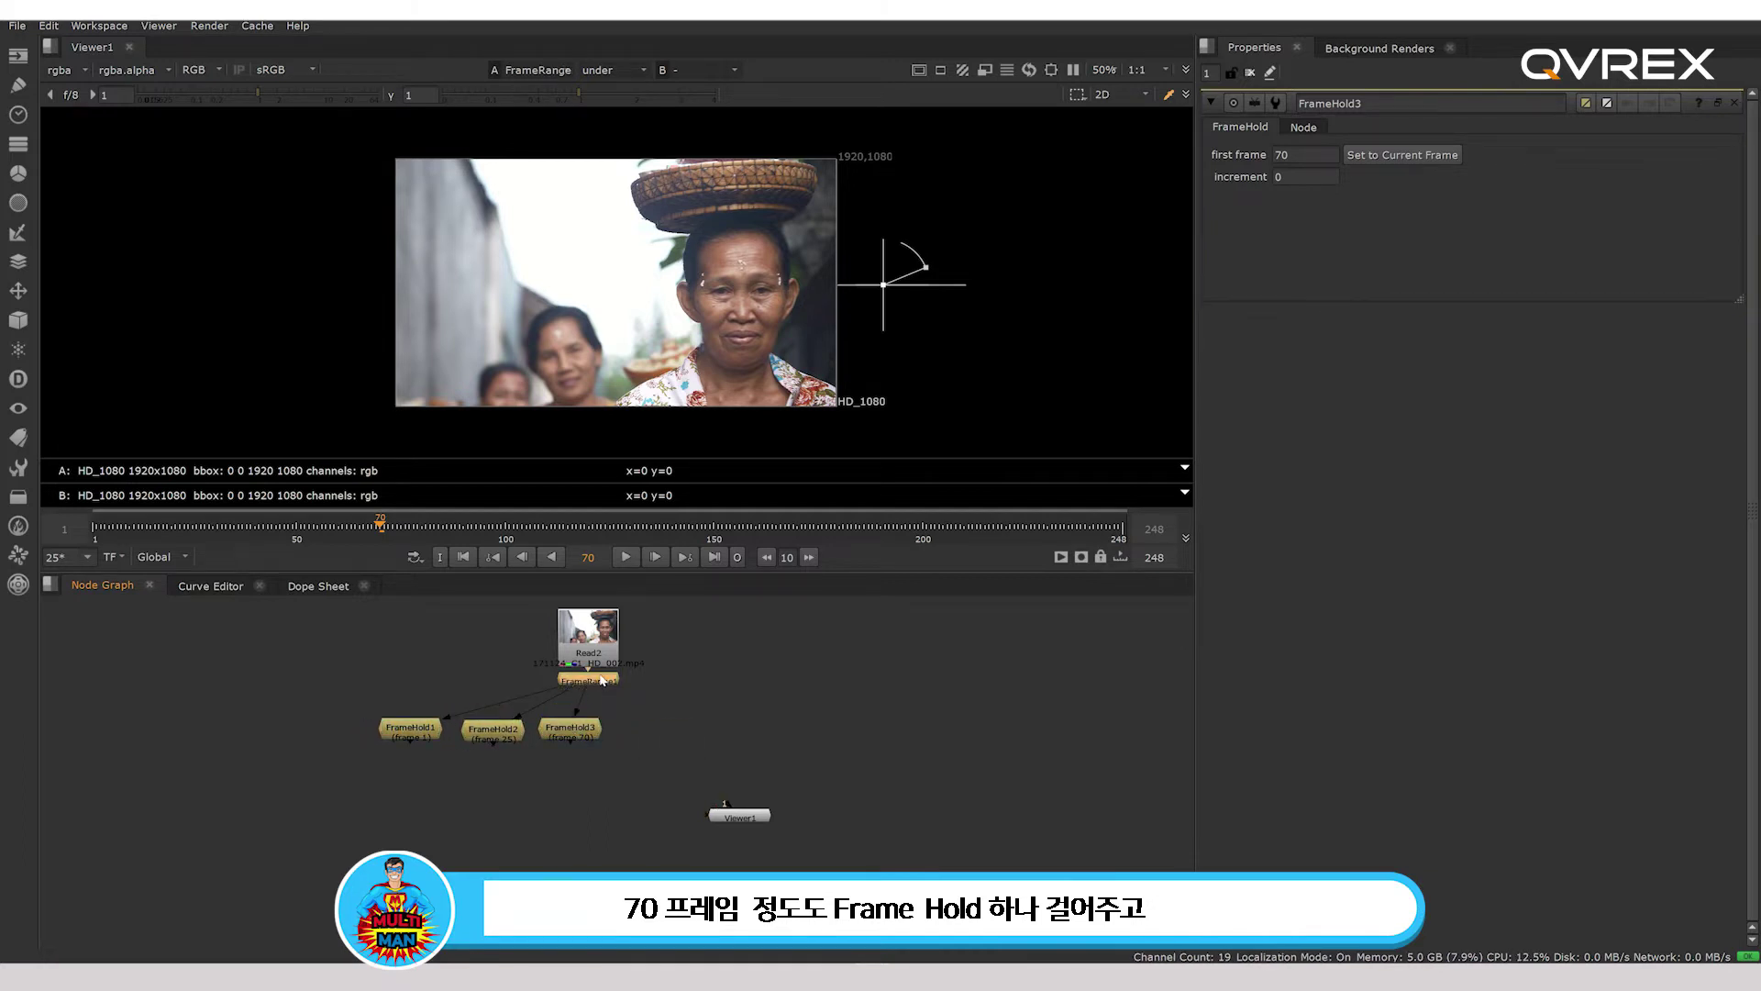
click(626, 558)
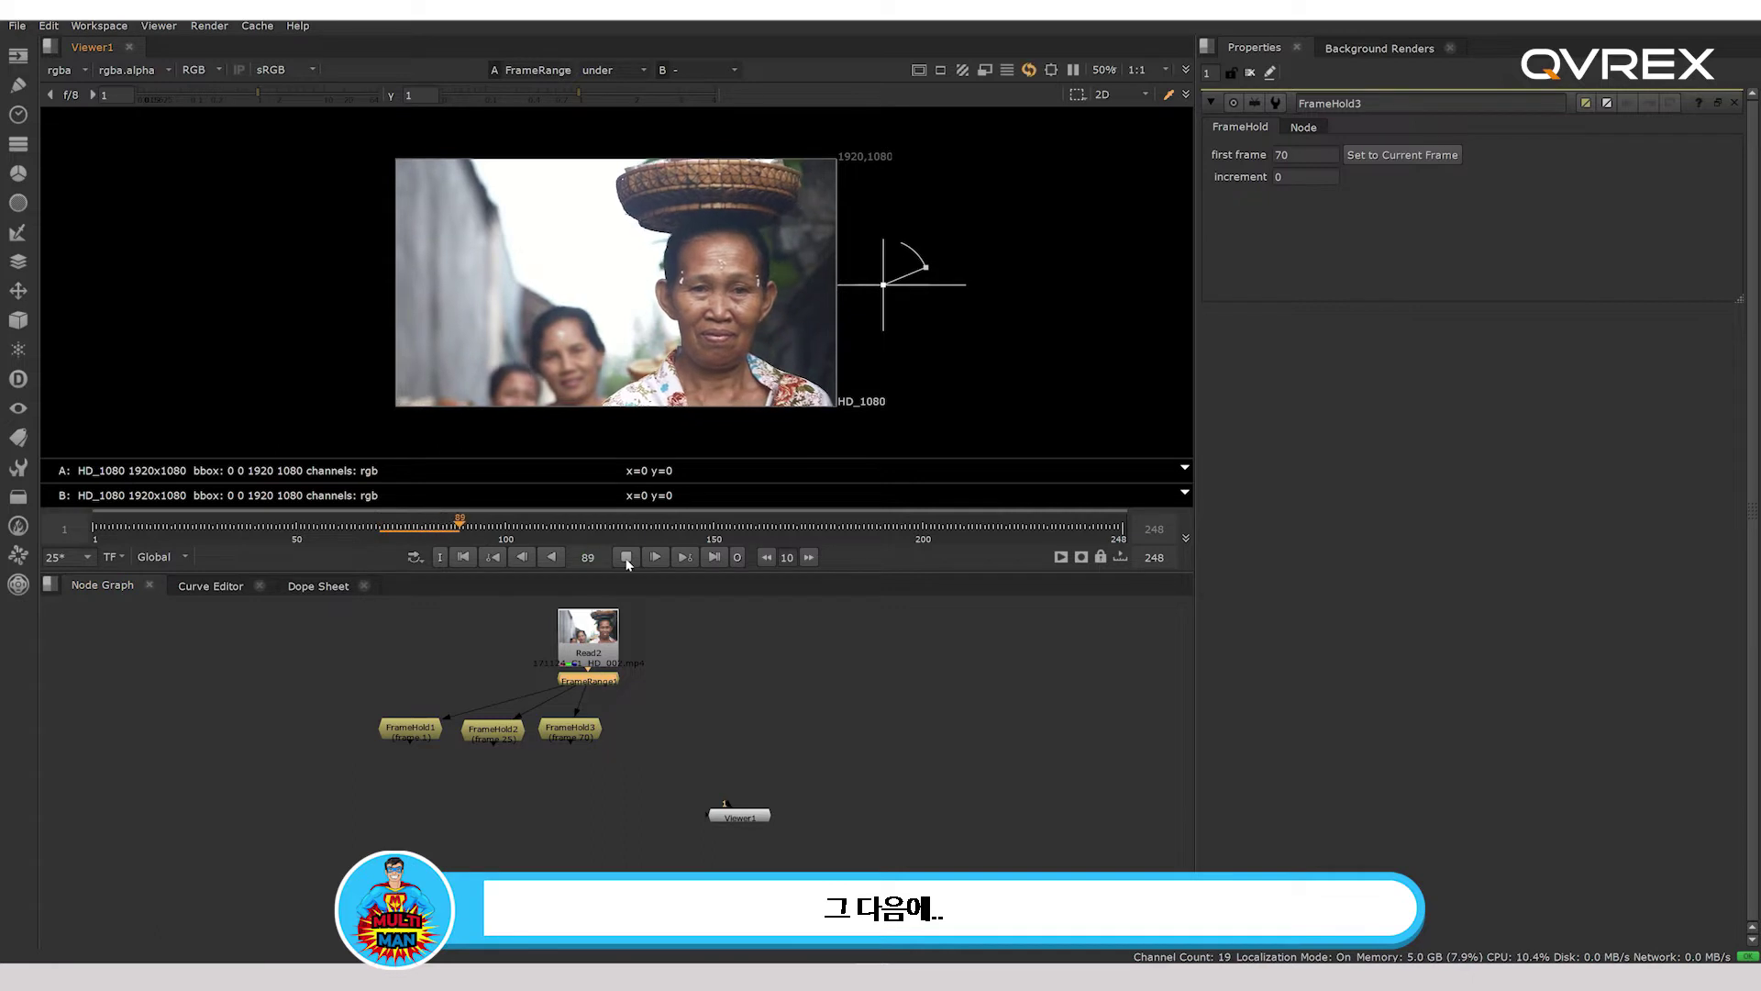
click(626, 558)
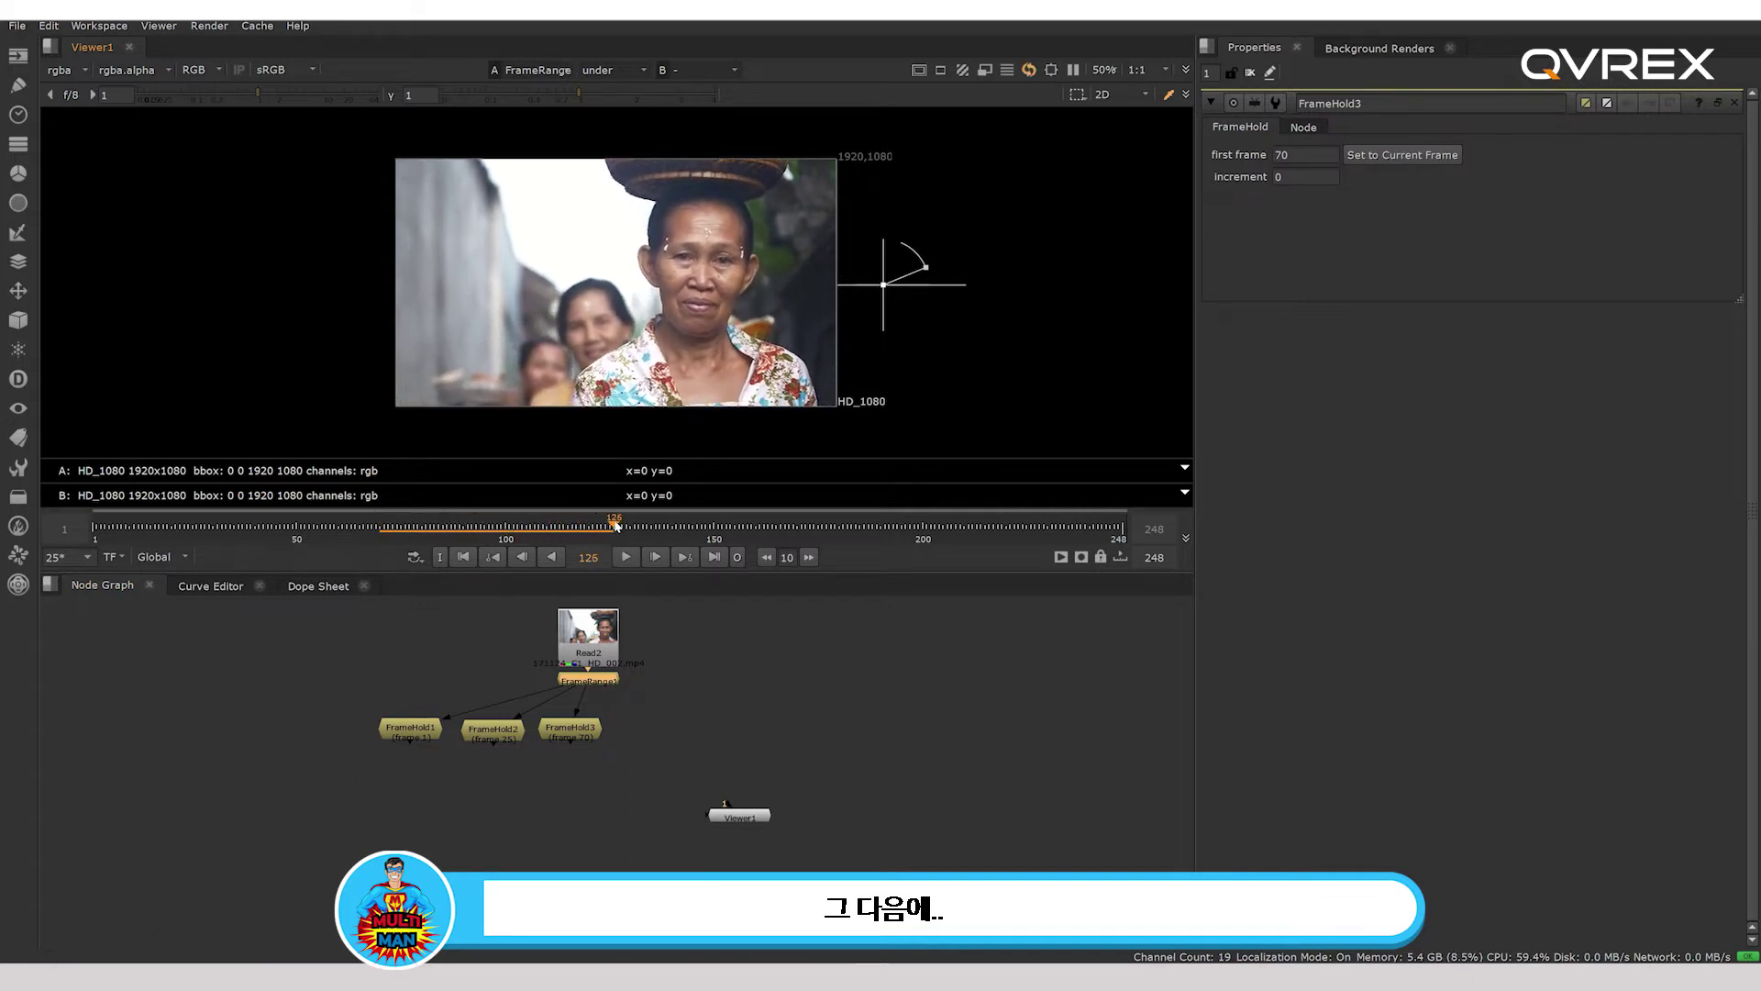
key(Tab)
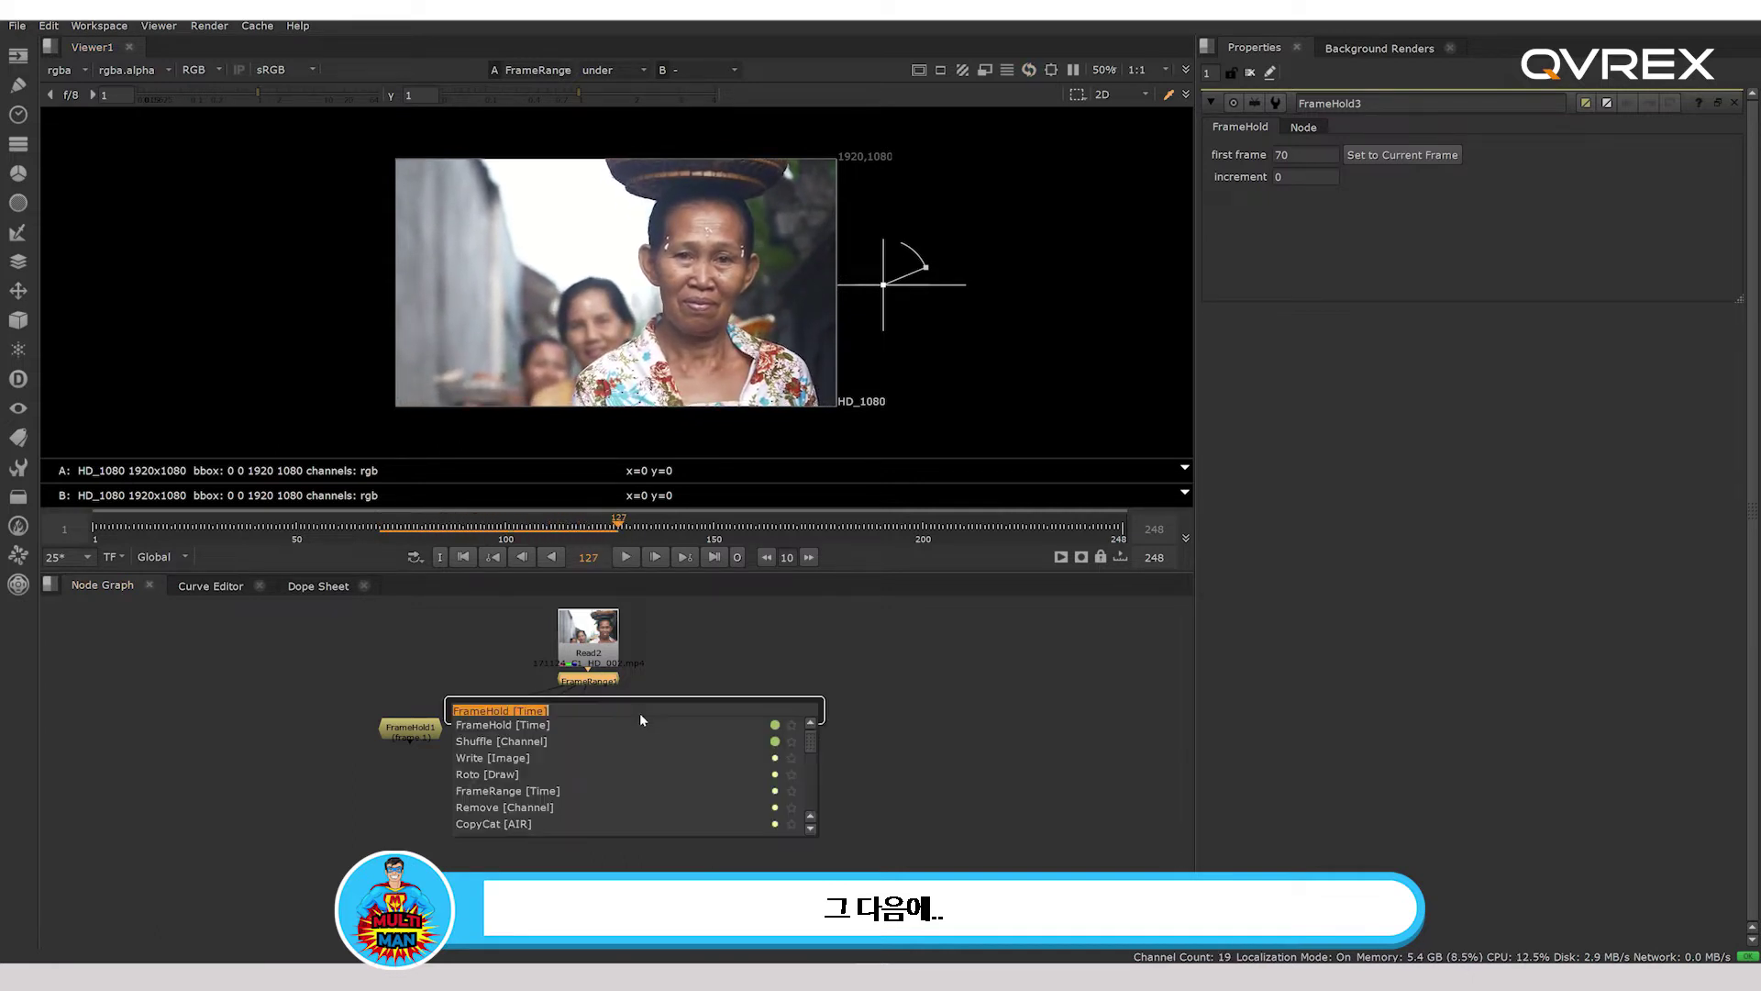
key(Return)
drag(587, 723, 666, 725)
key(Delete)
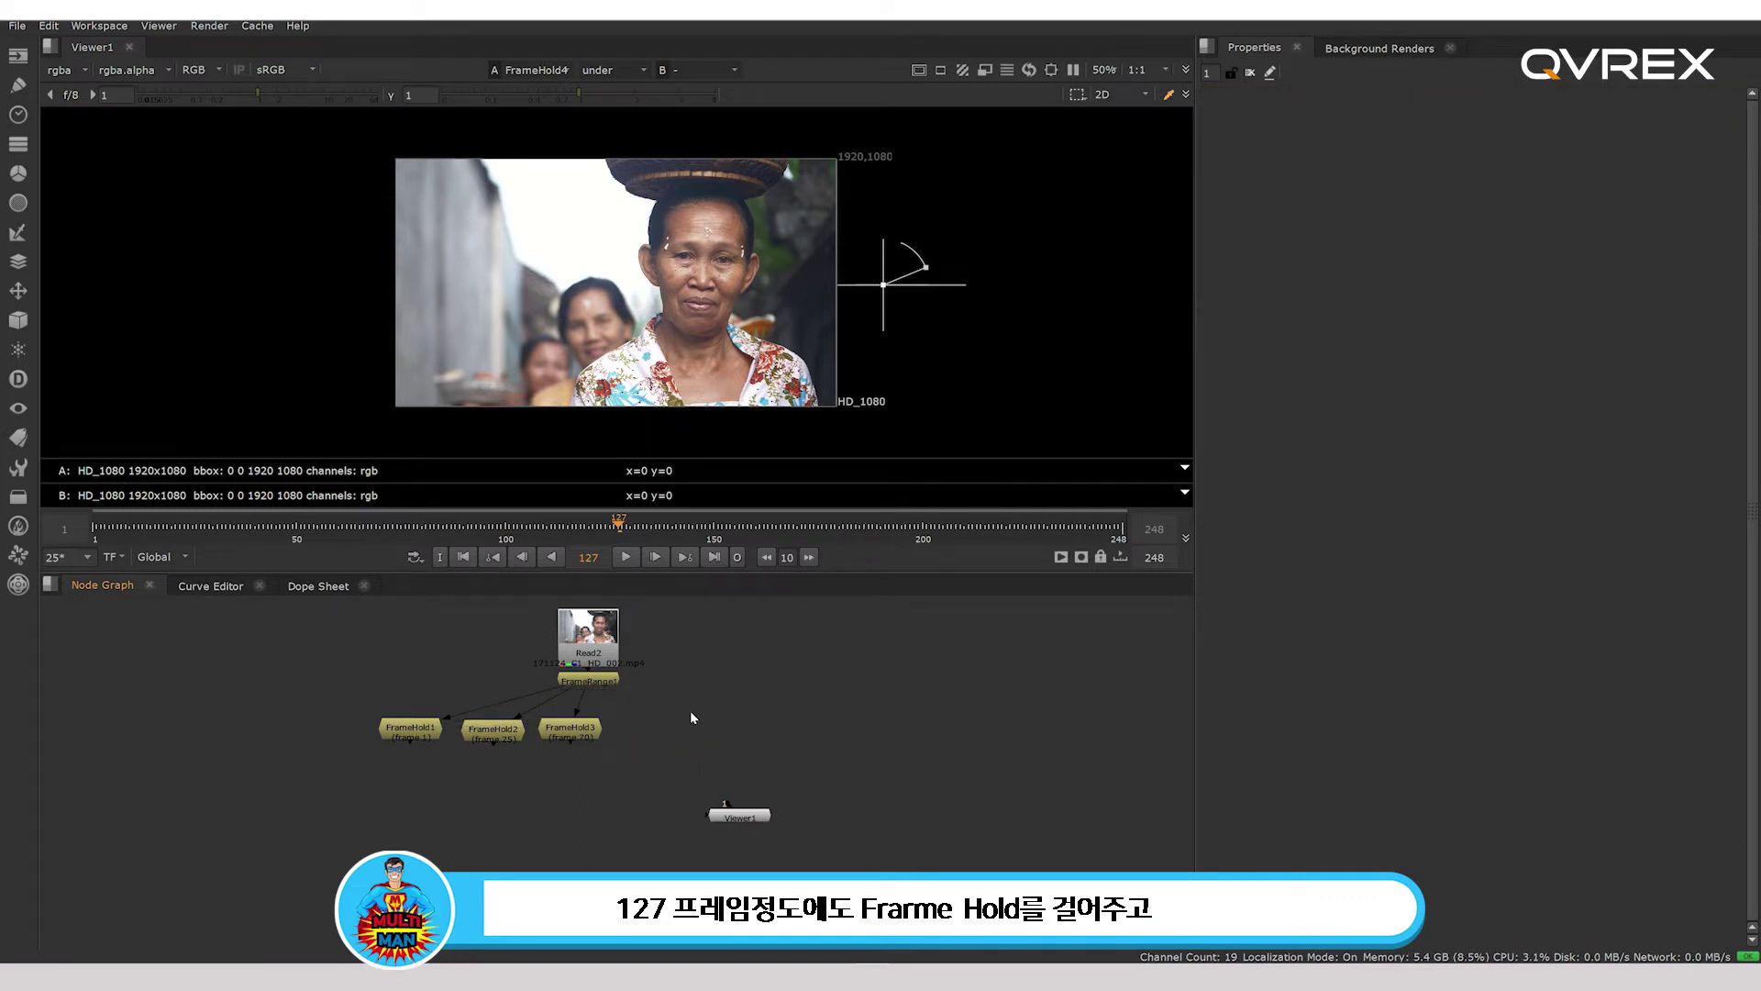
Add a fourth FrameHold node holding frame 127 from the FrameRange node and place it at the end of the row.
key(Tab)
key(Return)
drag(694, 717, 656, 727)
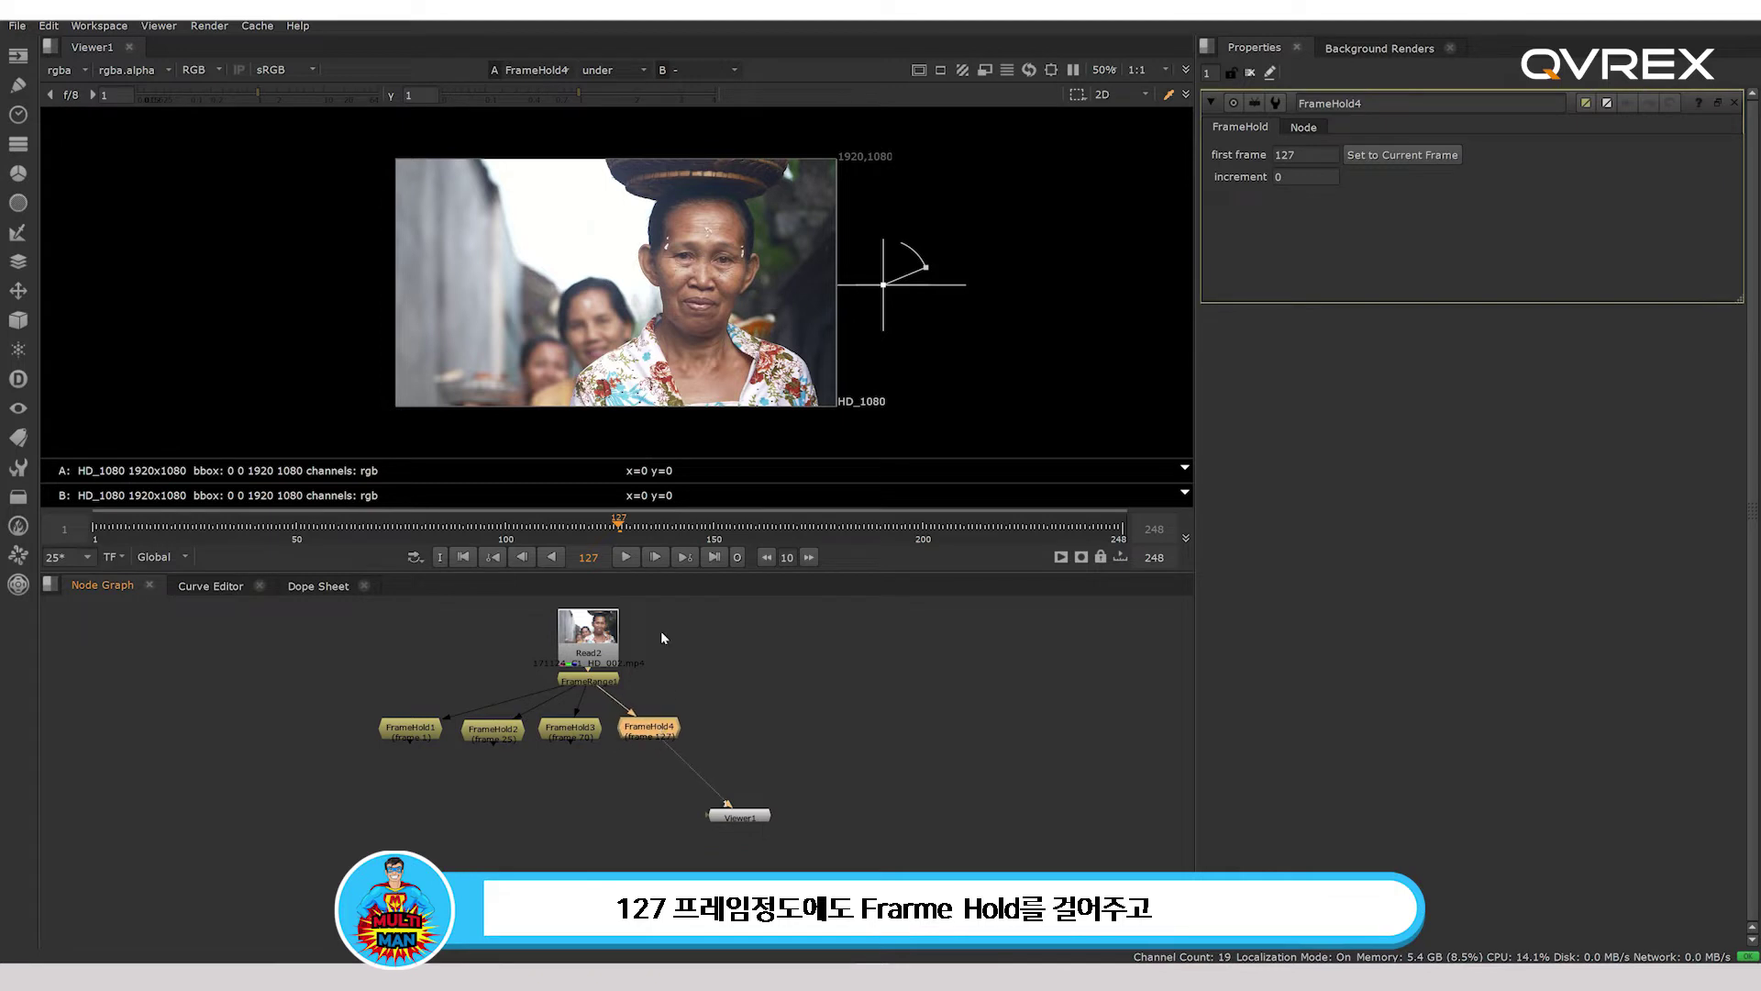
Move the playhead to frame 130 and add a fifth FrameHold node there, connected to the FrameRange node.
click(633, 557)
click(631, 556)
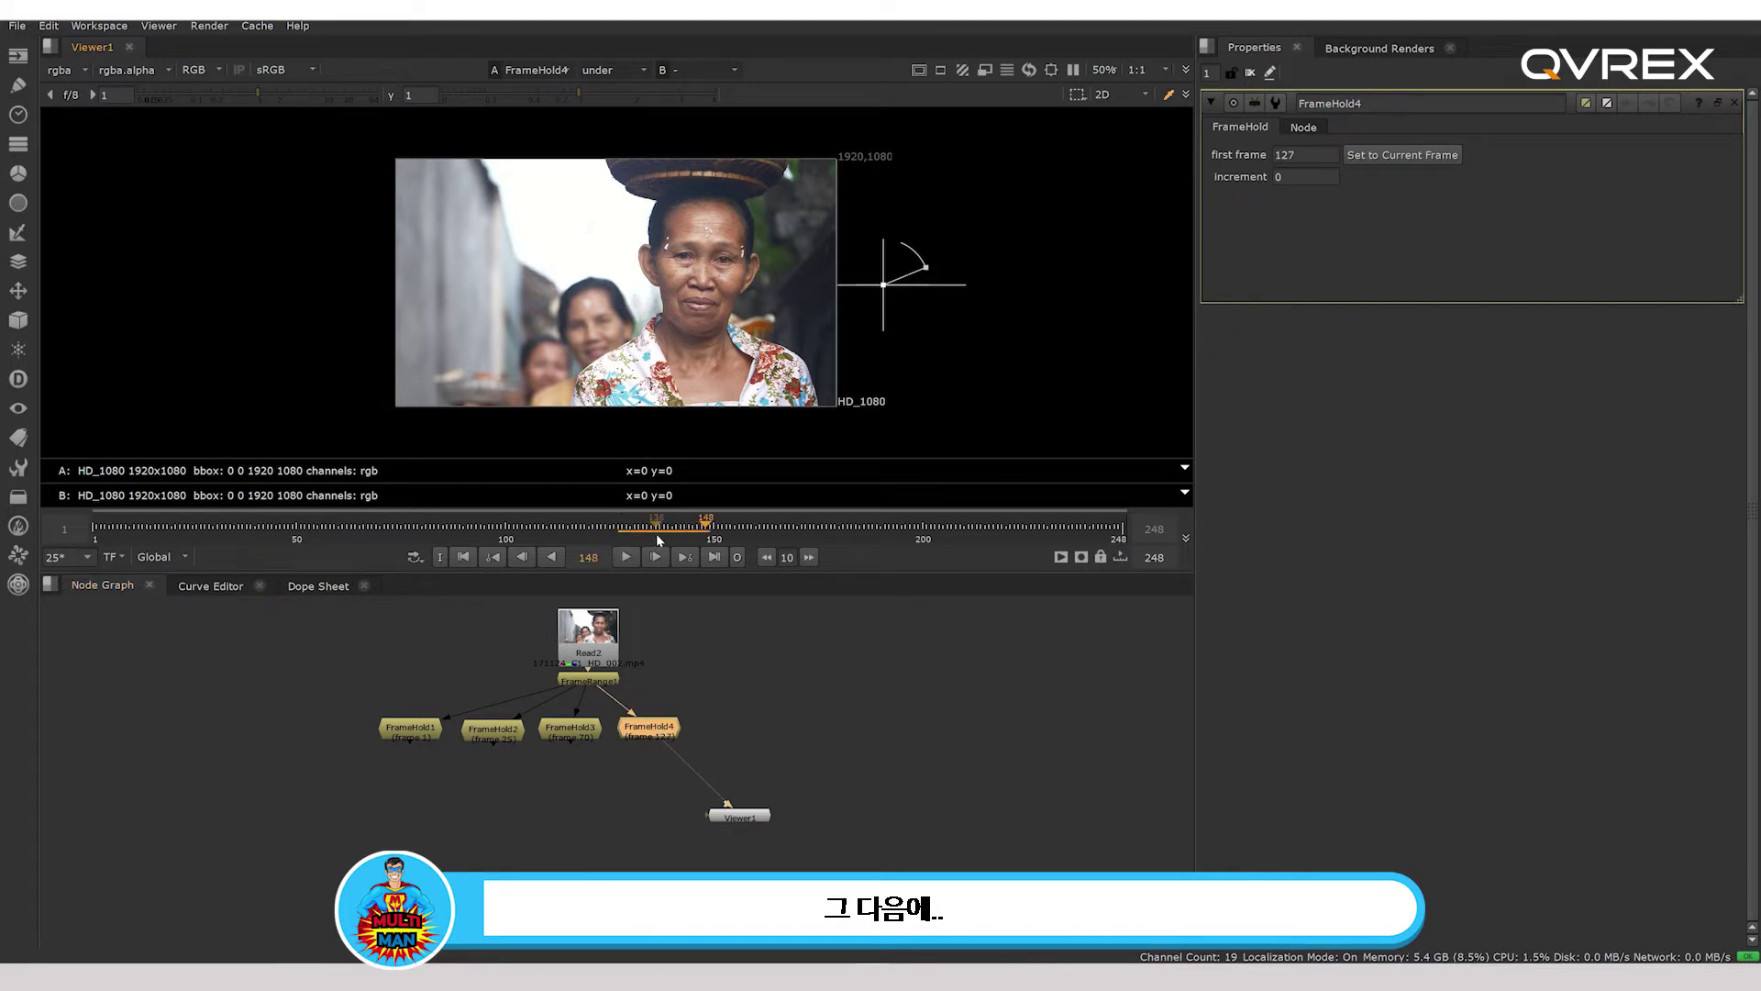
drag(656, 538, 635, 536)
drag(743, 818, 836, 791)
click(770, 712)
key(Tab)
key(Return)
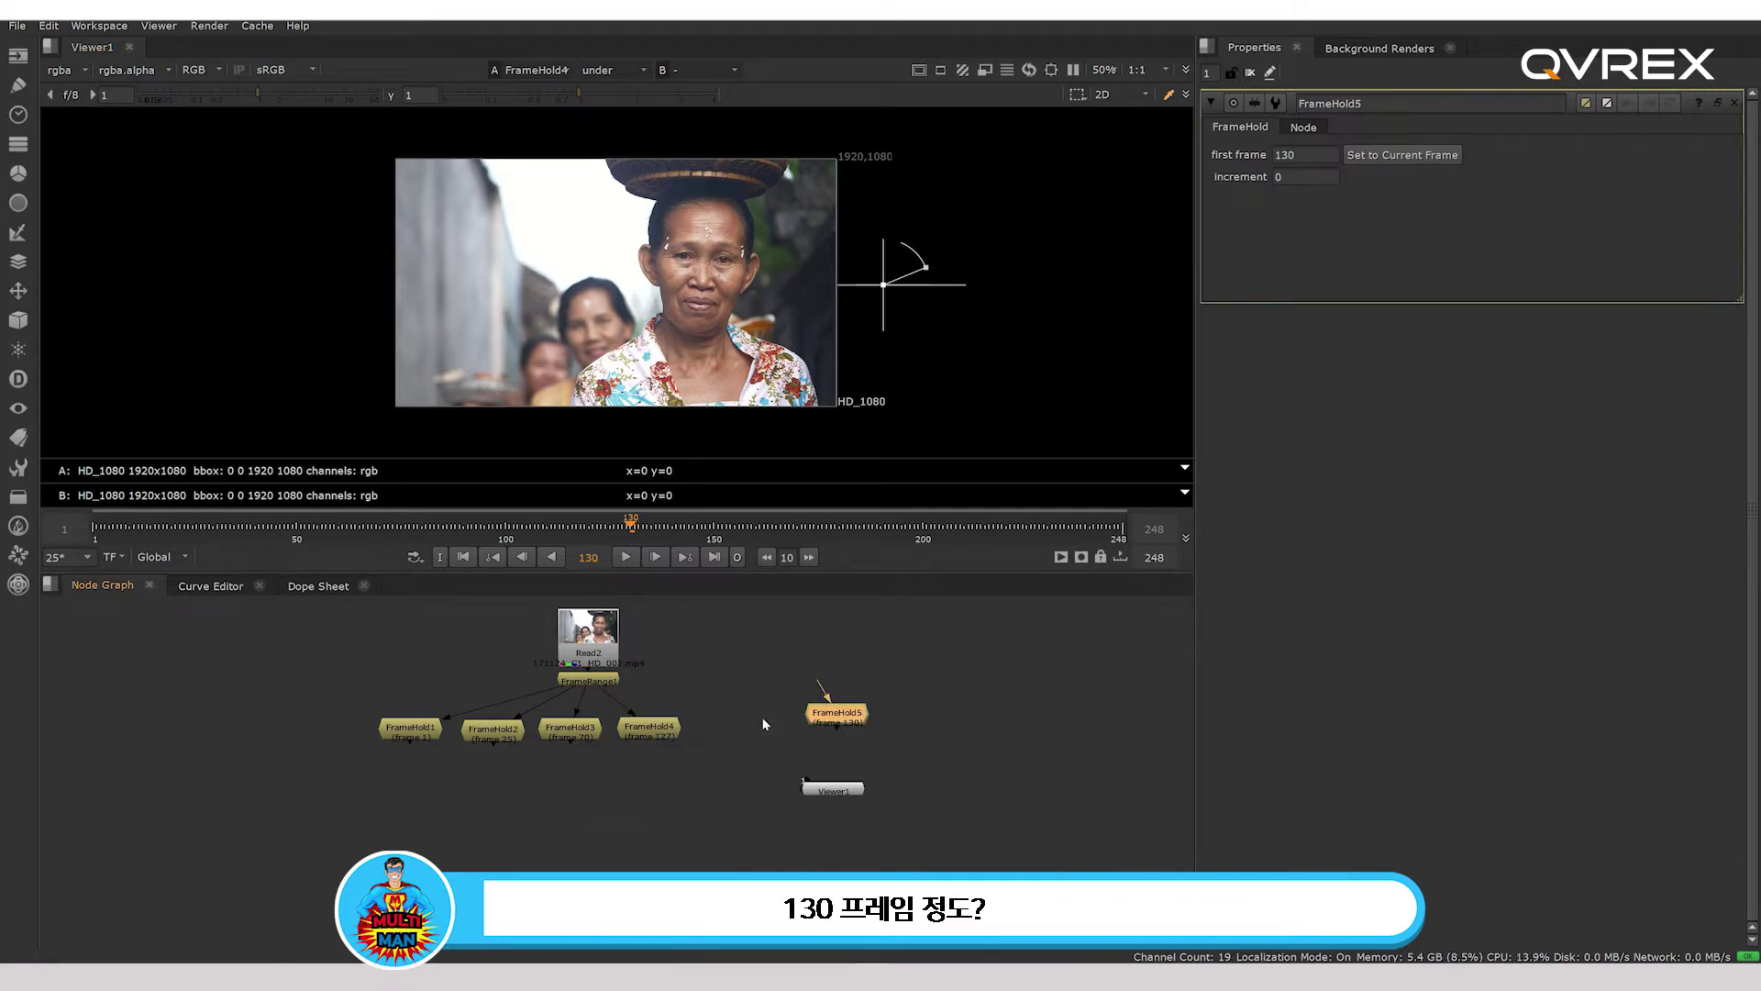
drag(825, 715, 605, 680)
View the FrameHold nodes' outputs one after another and play the timeline through the first one to check the held frame.
click(650, 734)
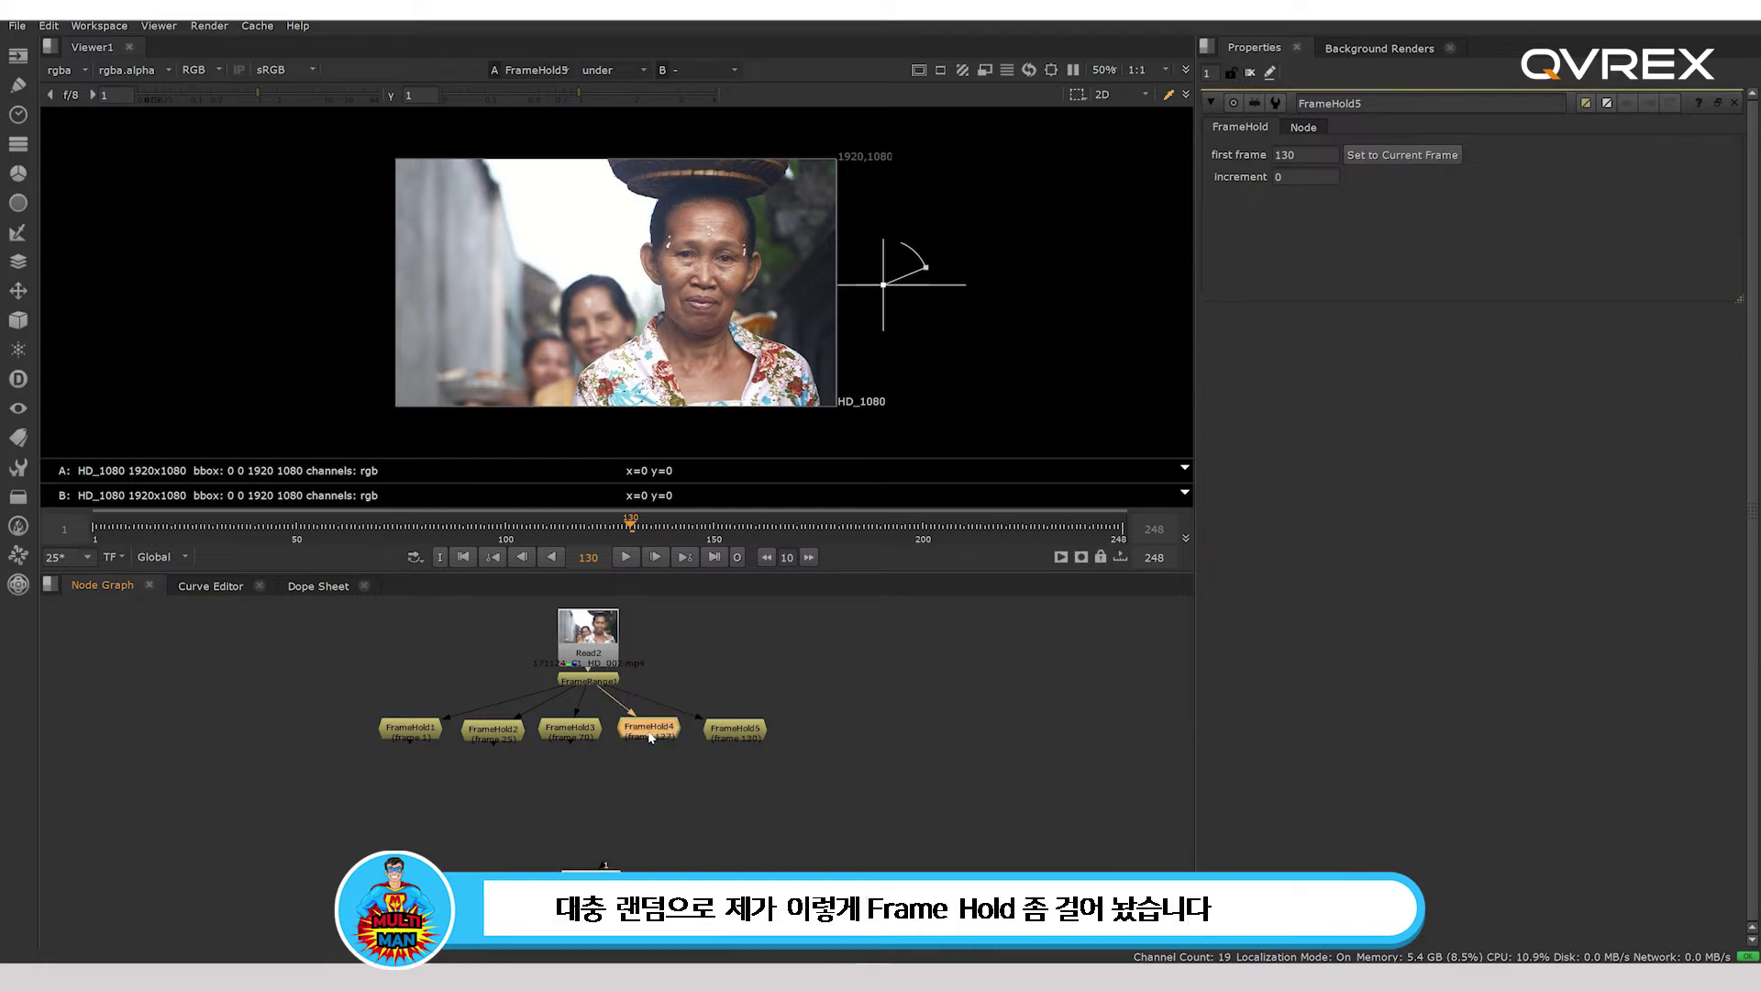
click(571, 733)
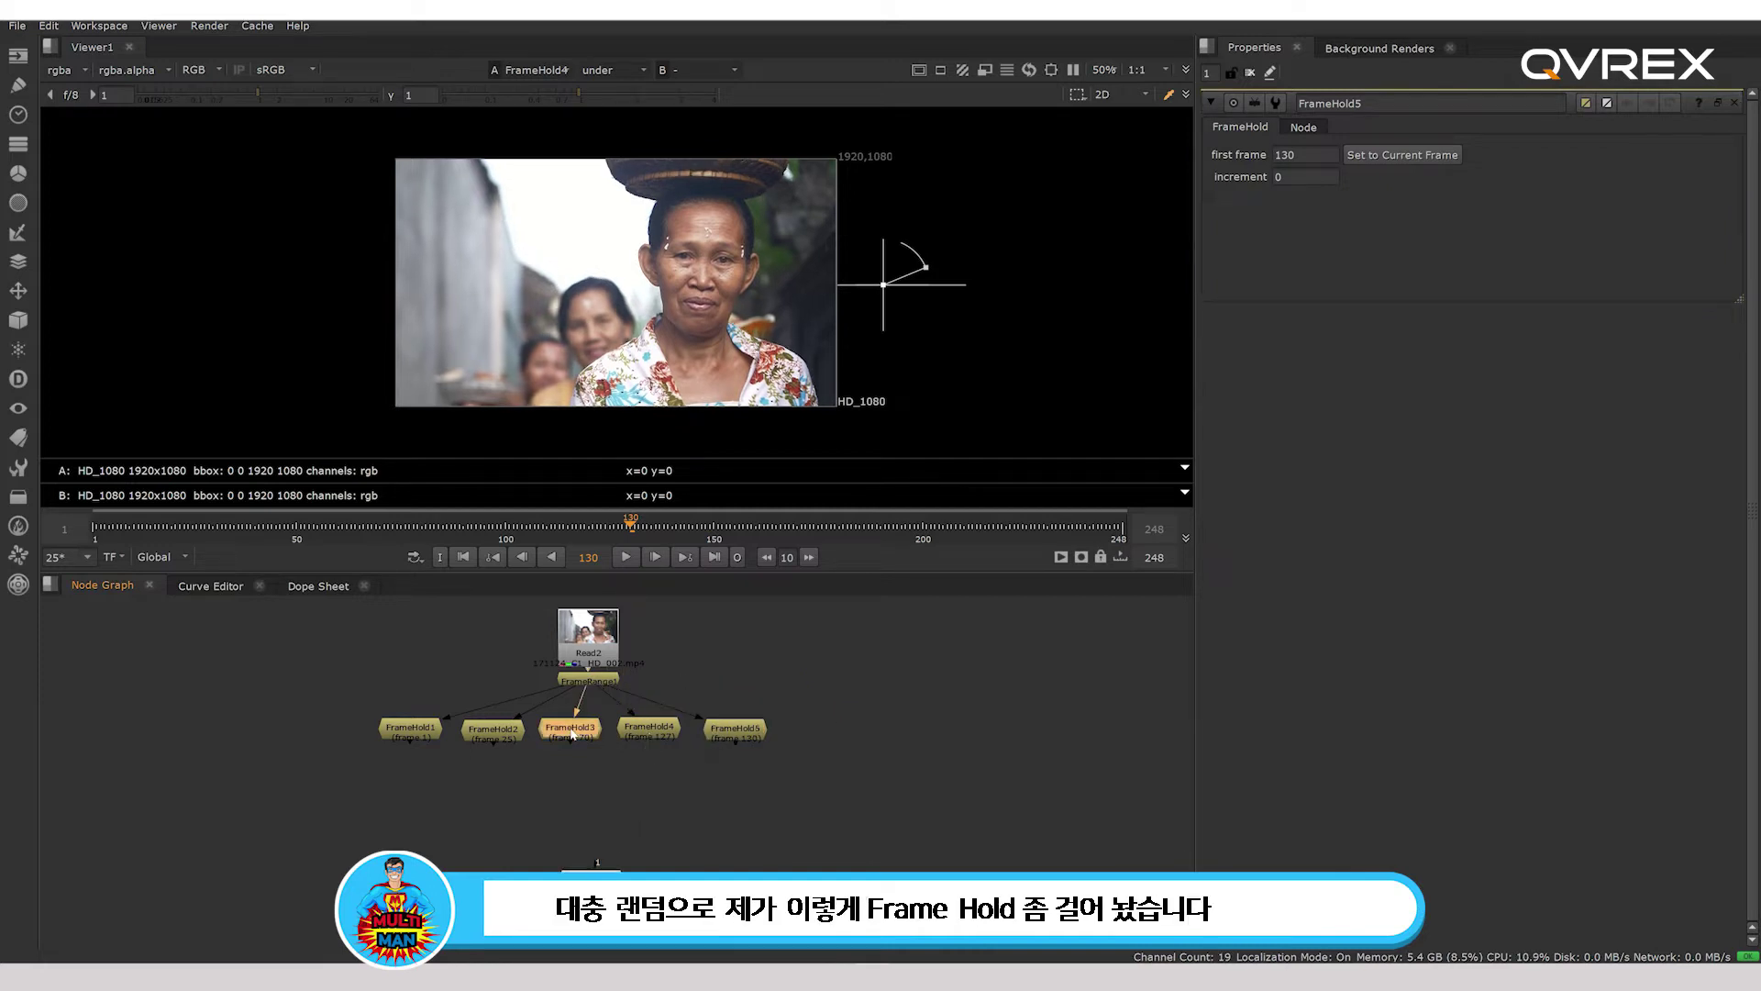
key(1)
click(496, 735)
key(1)
click(404, 735)
key(1)
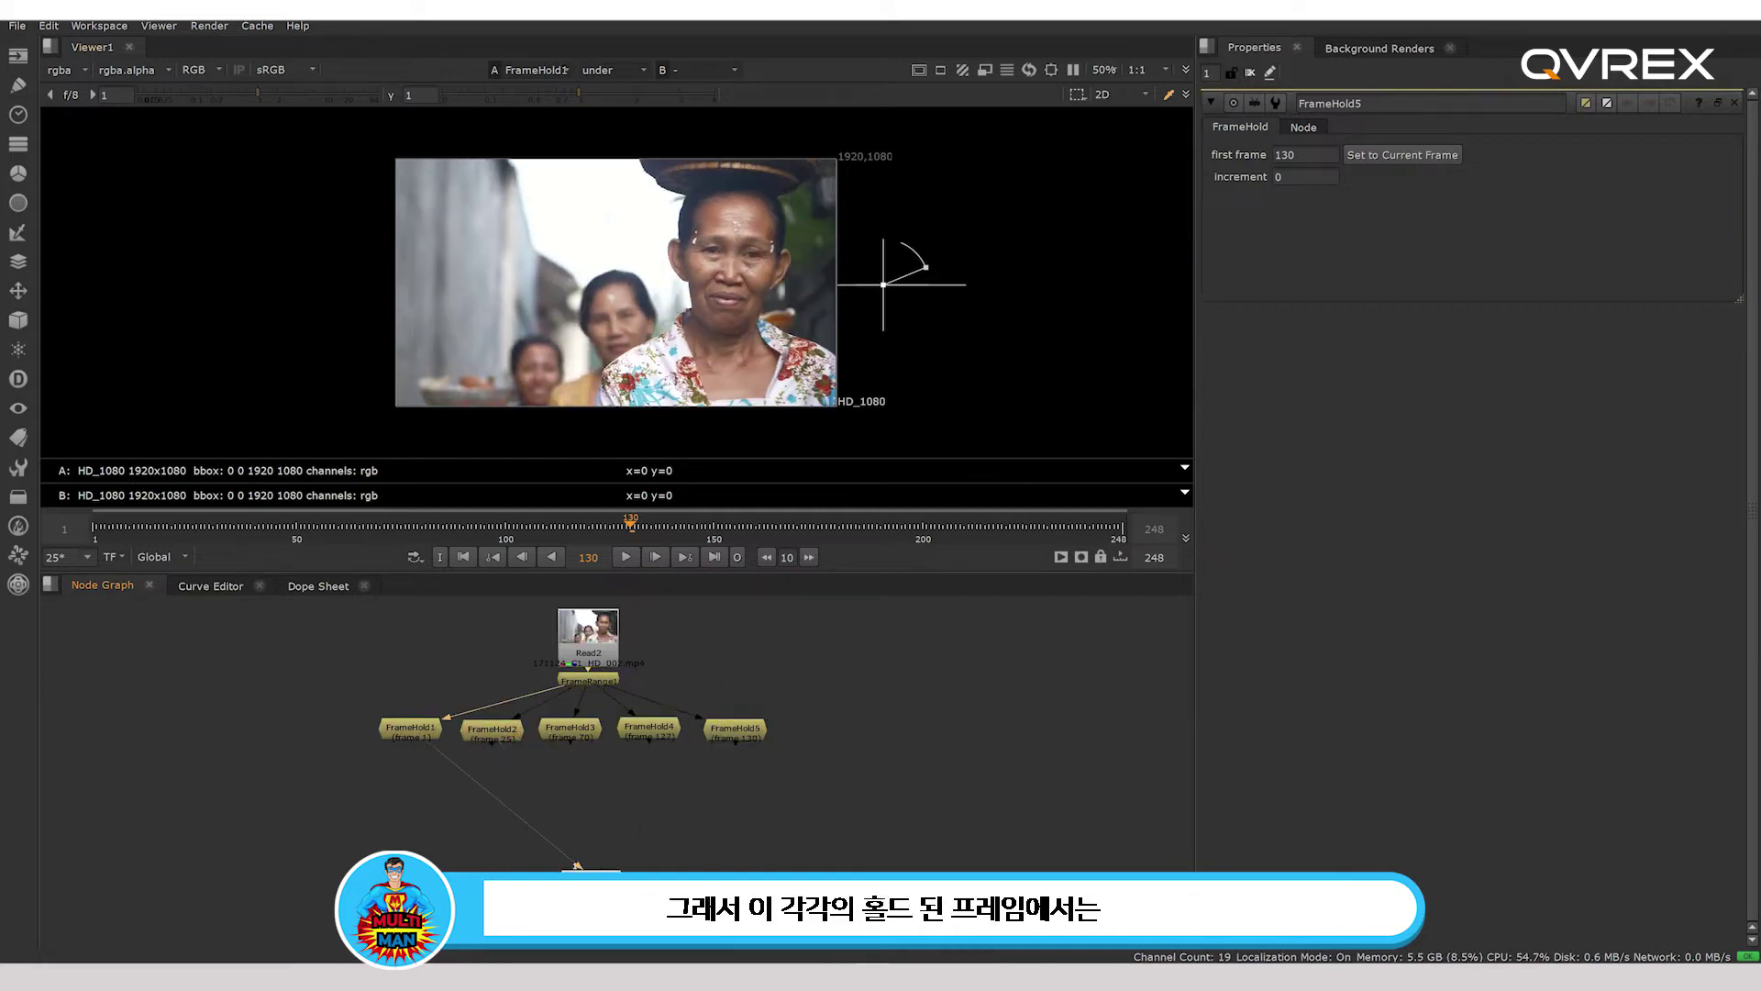
click(620, 555)
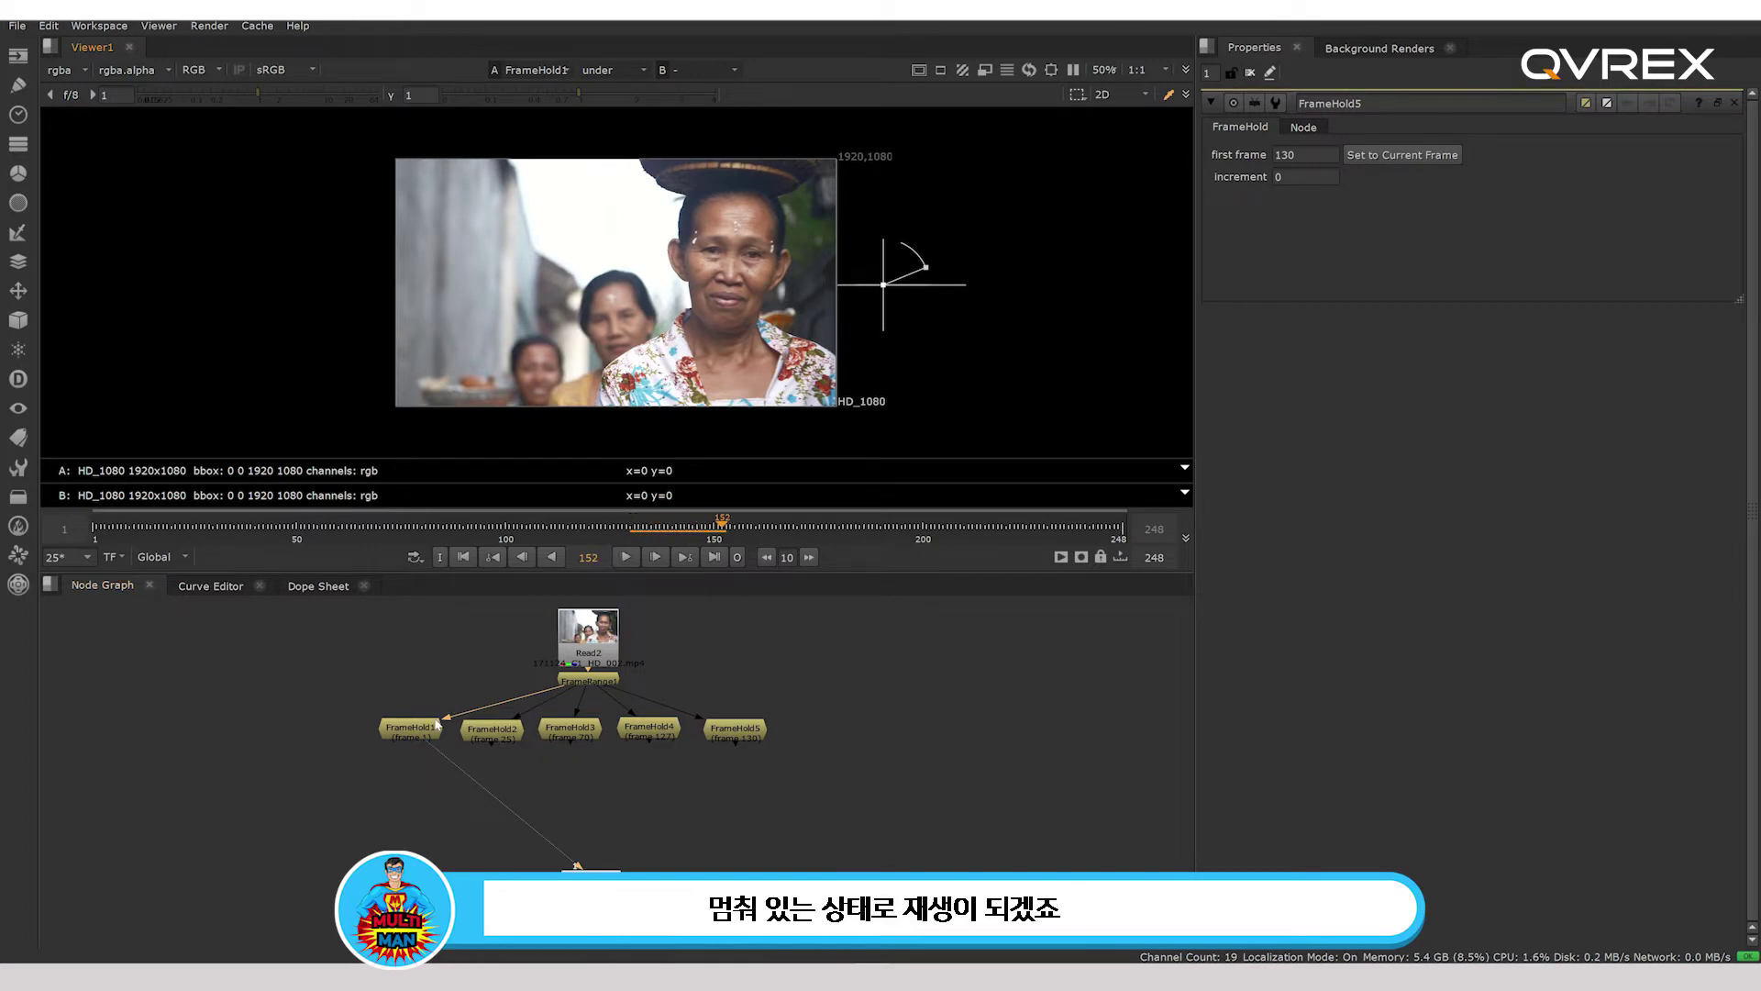
View the outputs of the second through fifth FrameHold nodes one by one to compare their held frames.
click(495, 735)
key(1)
click(568, 733)
key(1)
click(648, 733)
key(1)
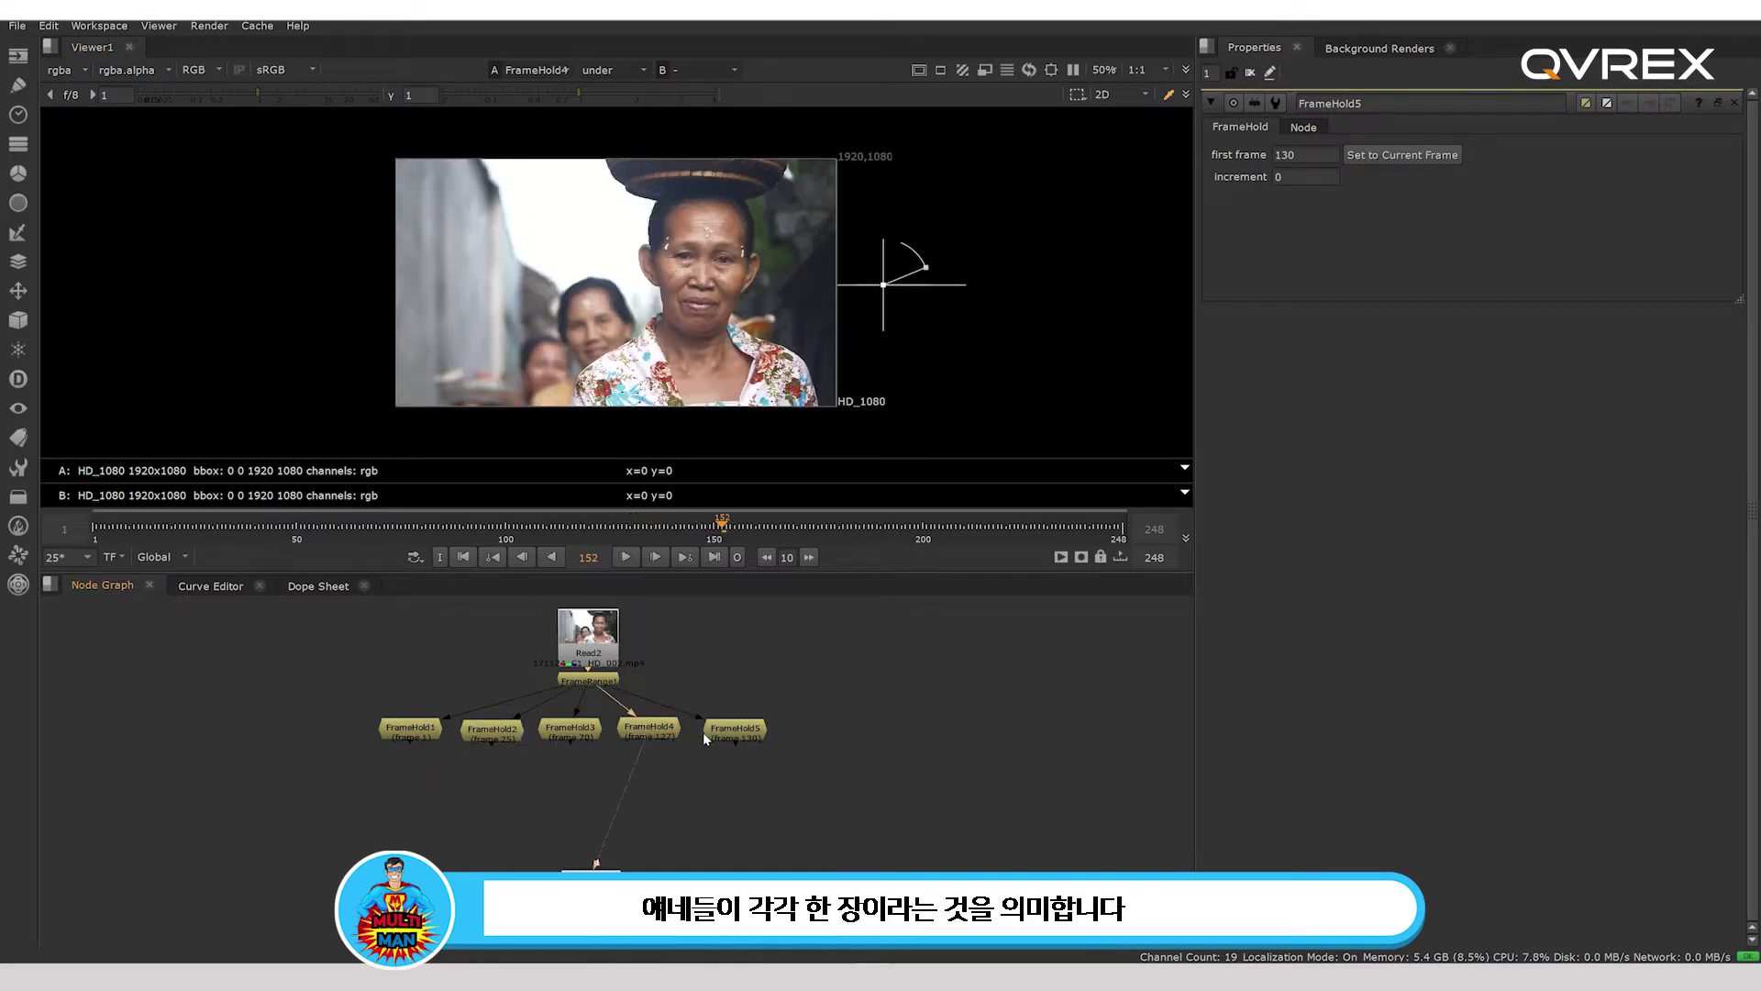
key(1)
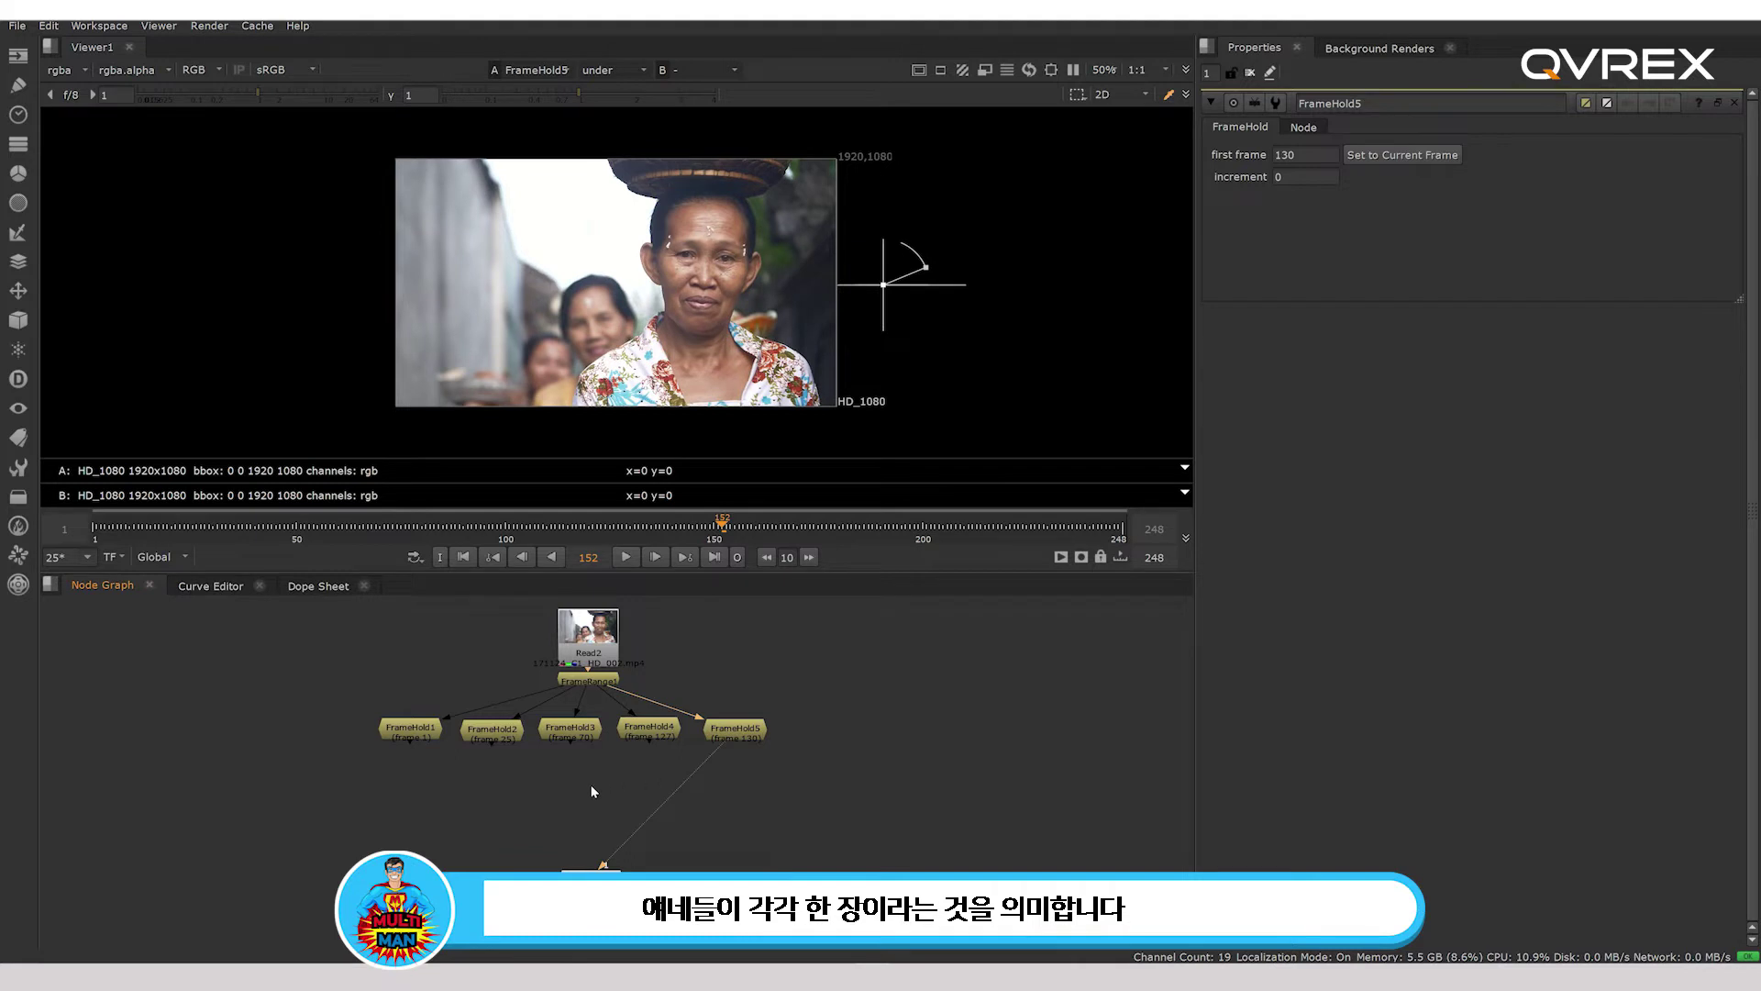
Add a Switch node and place it centrally below the row of FrameHold nodes.
click(592, 790)
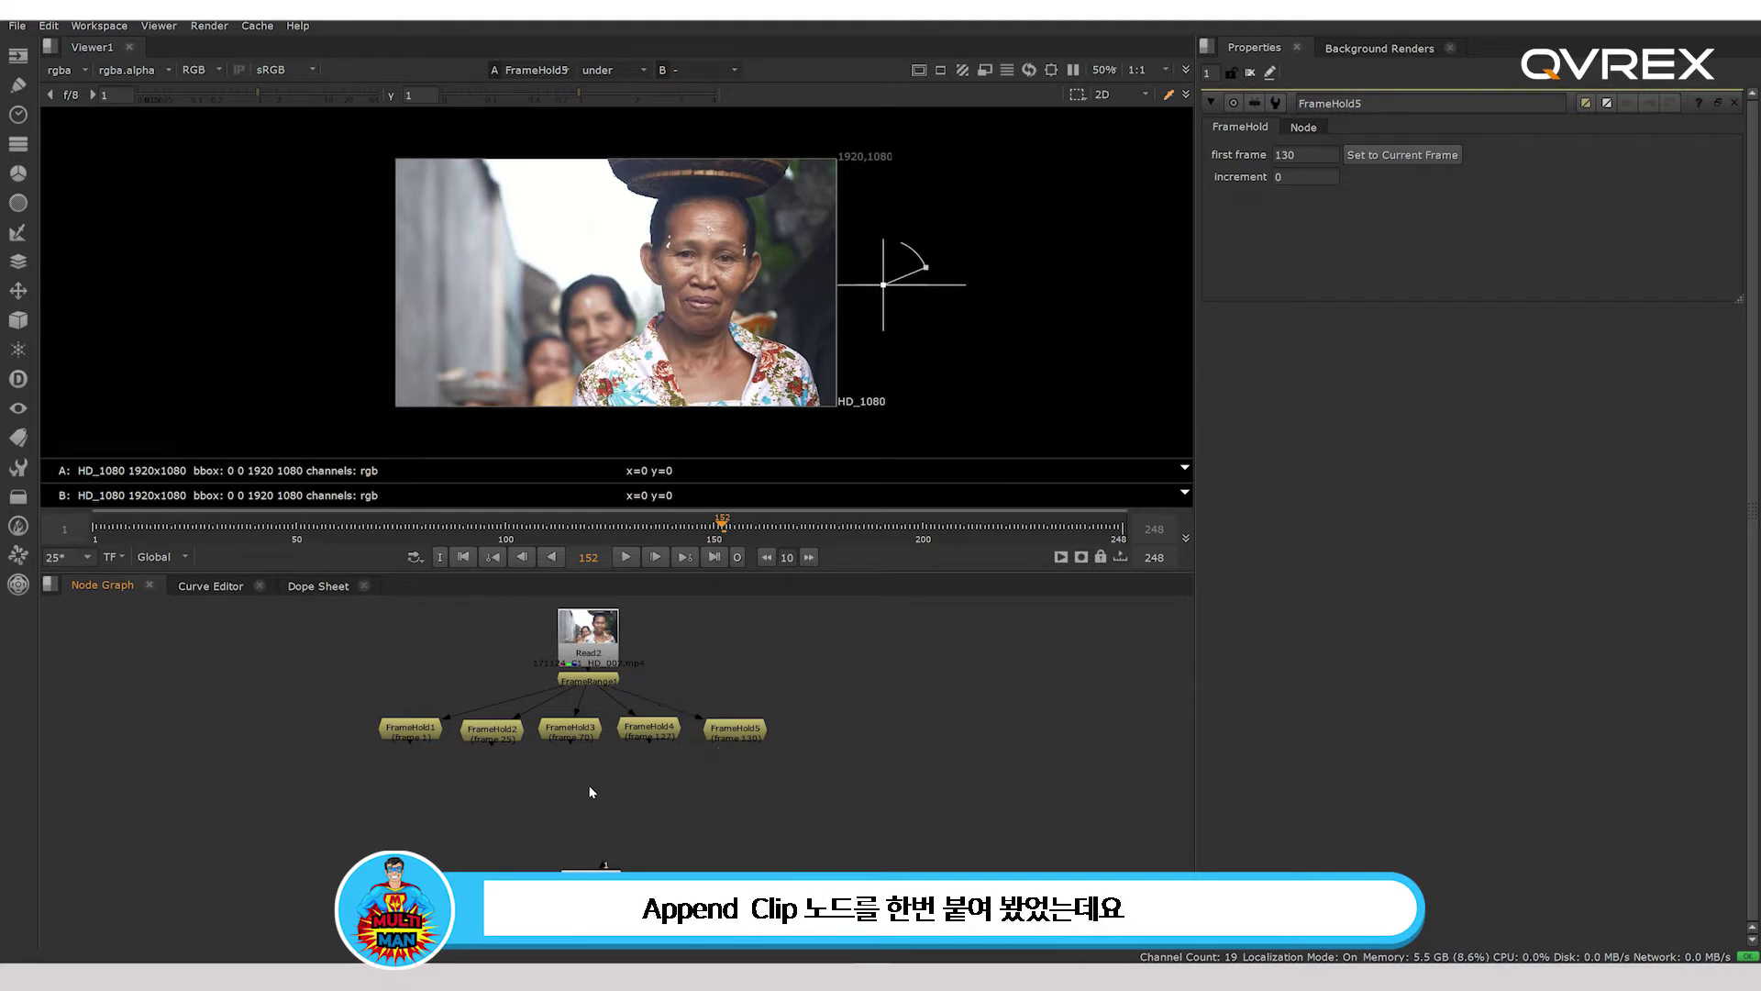
key(Tab)
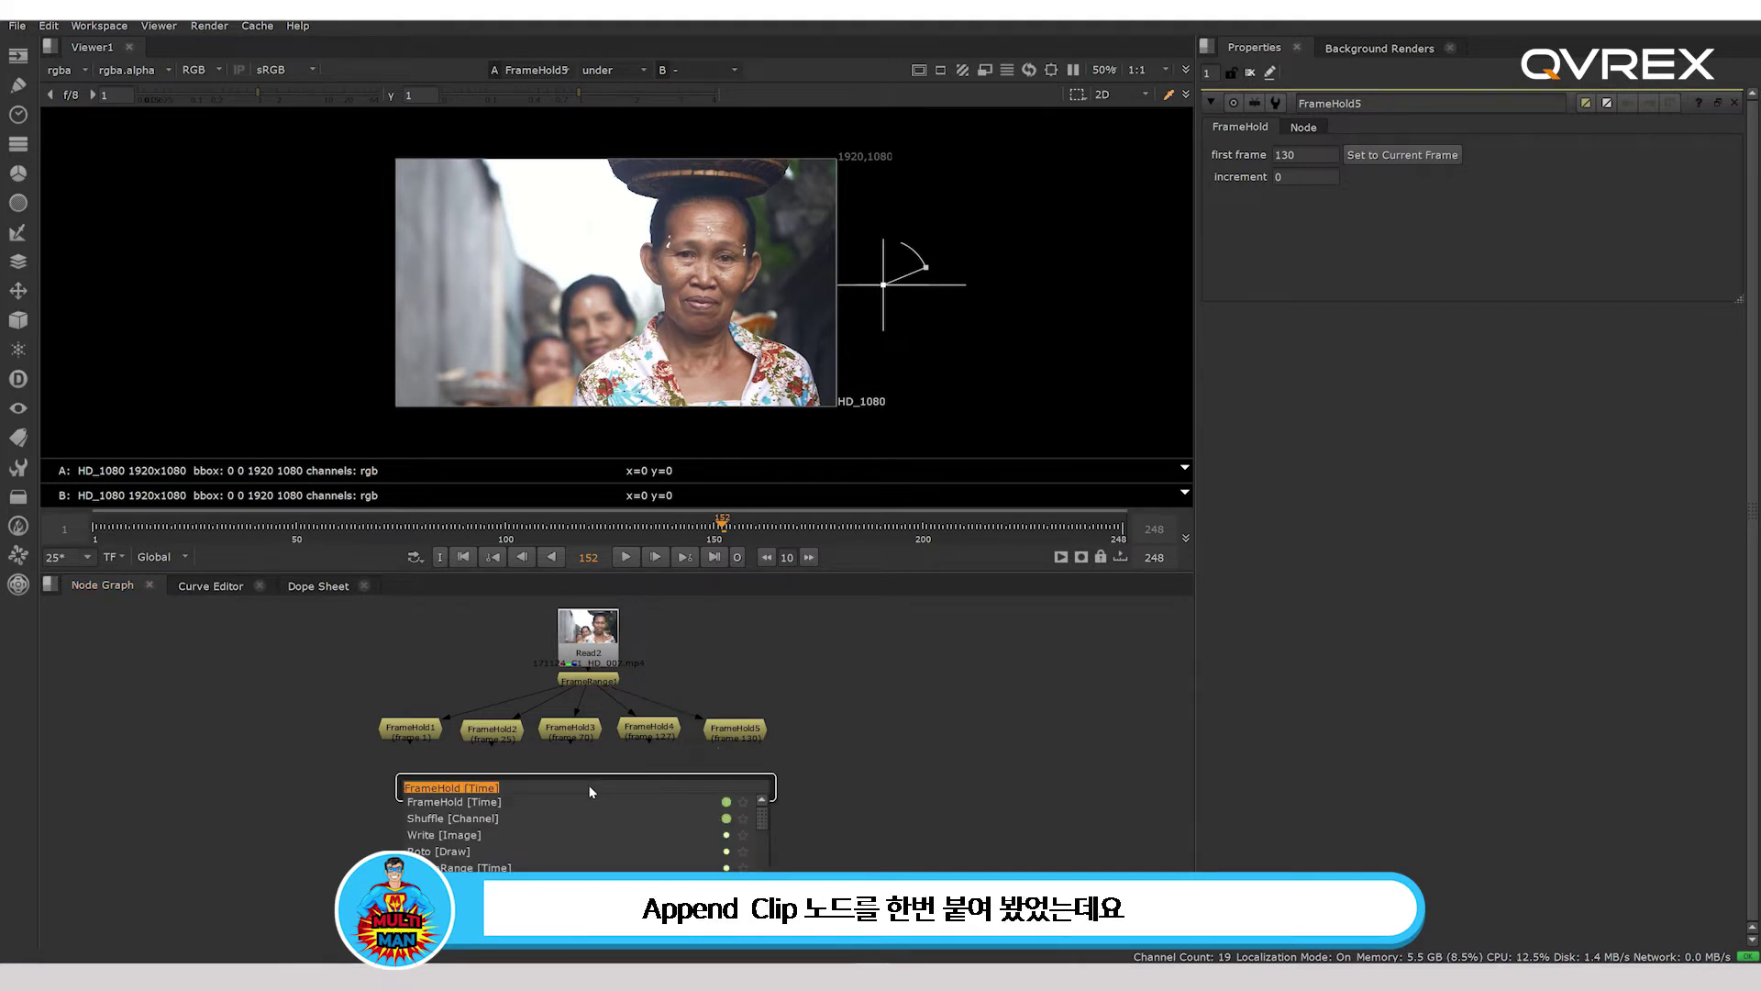
text(s)
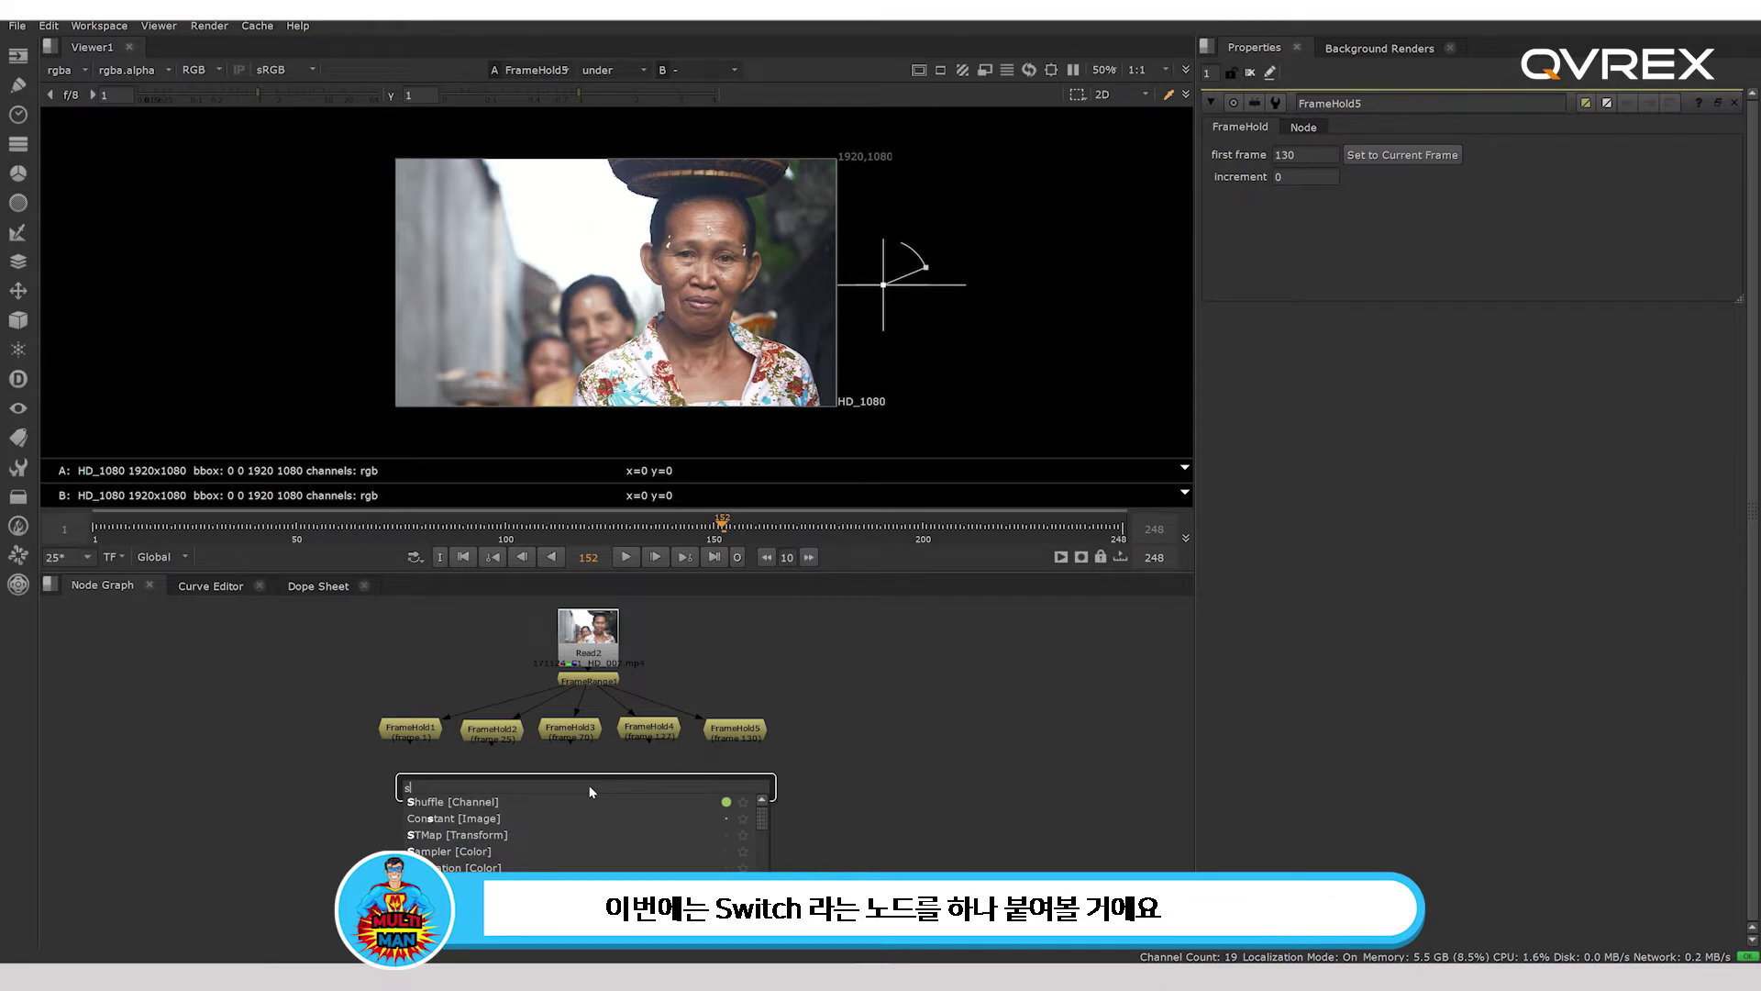
text(witch)
key(Return)
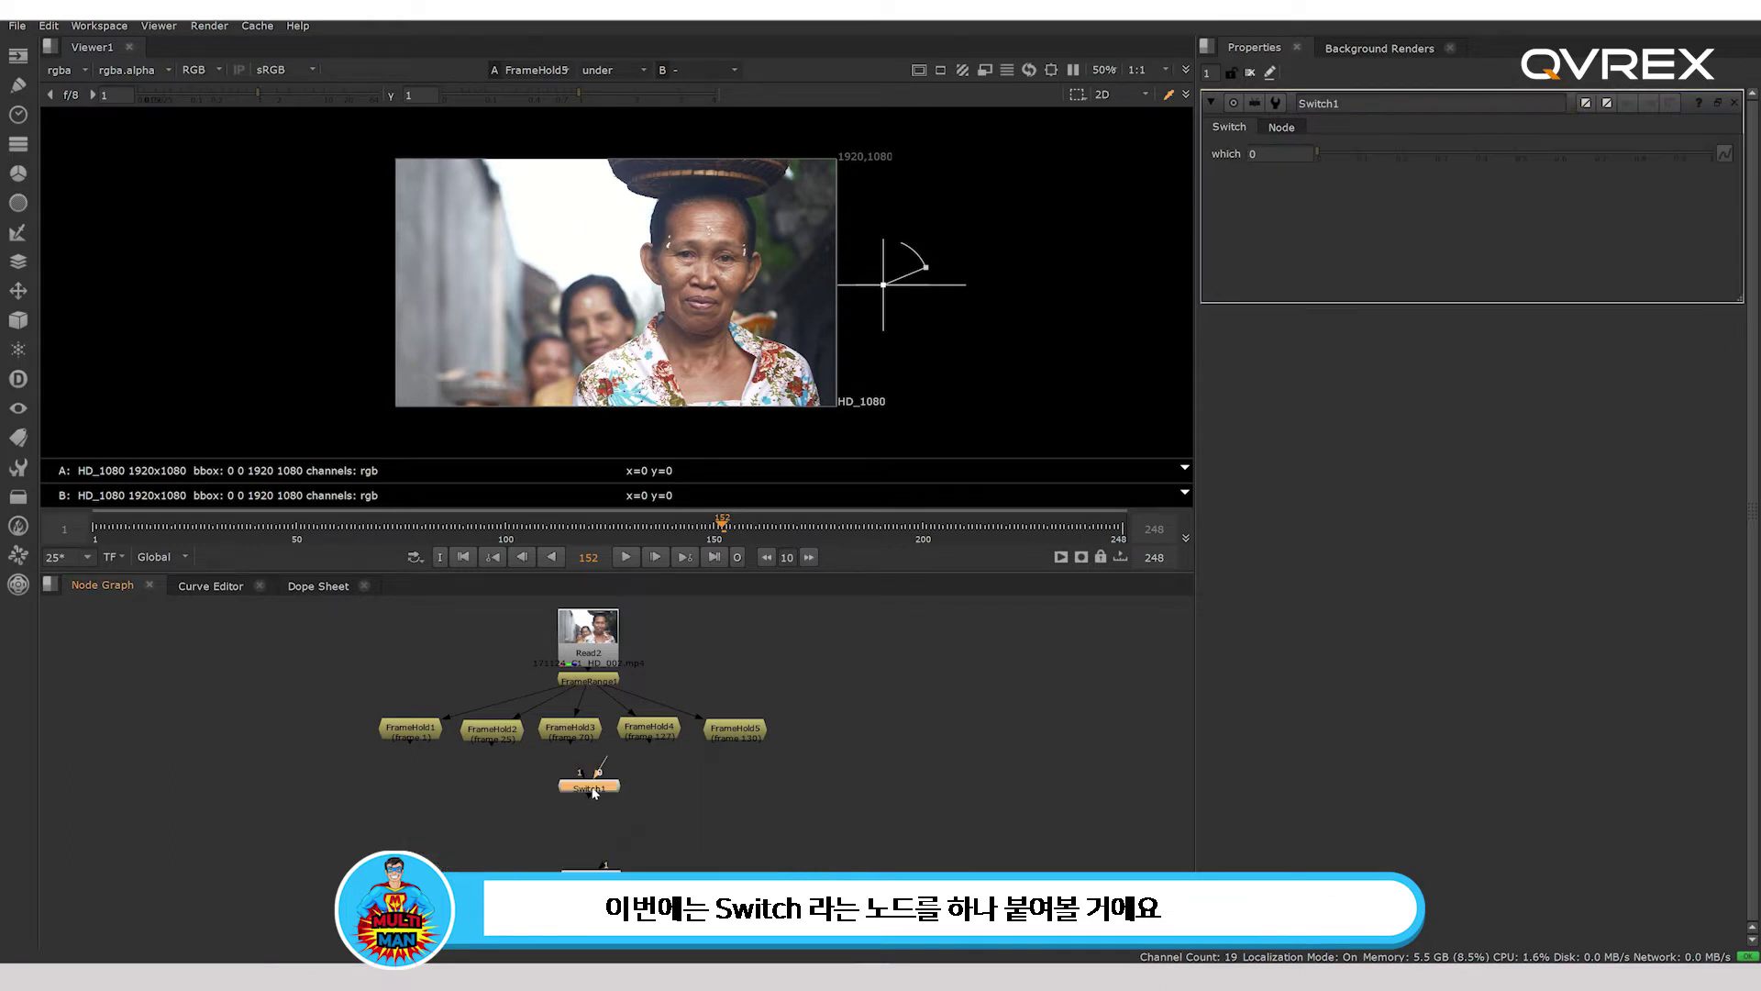
drag(593, 792, 588, 801)
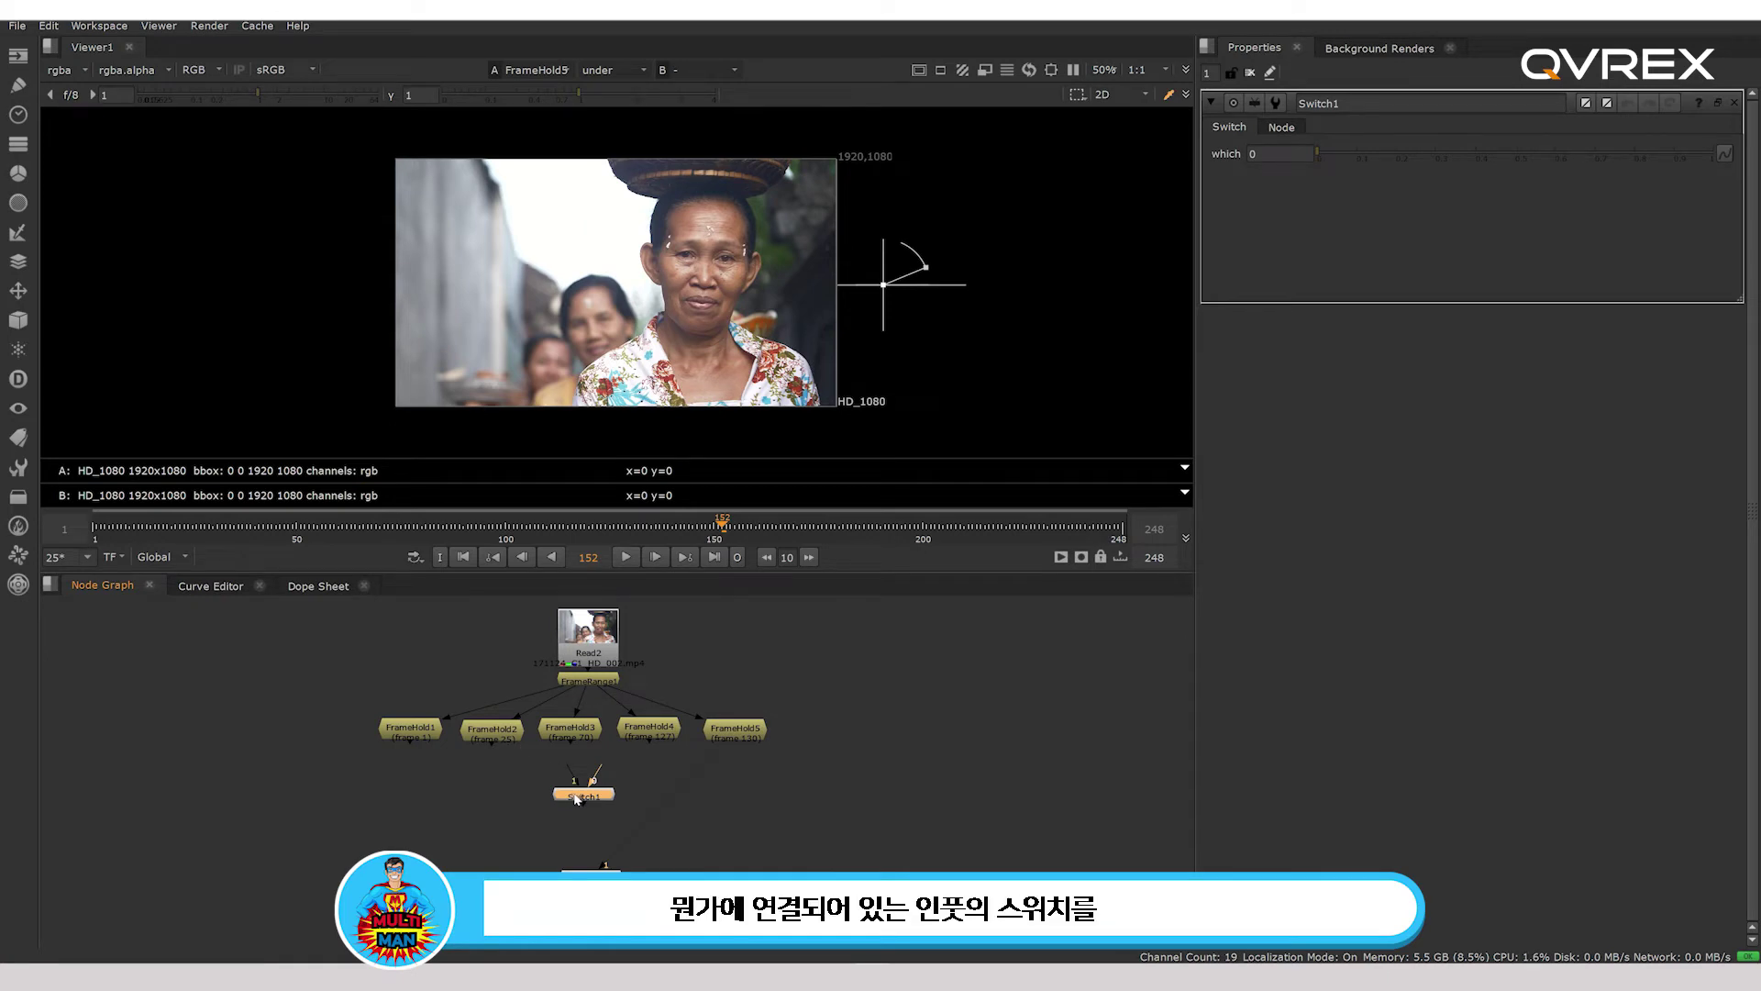
drag(575, 799, 577, 808)
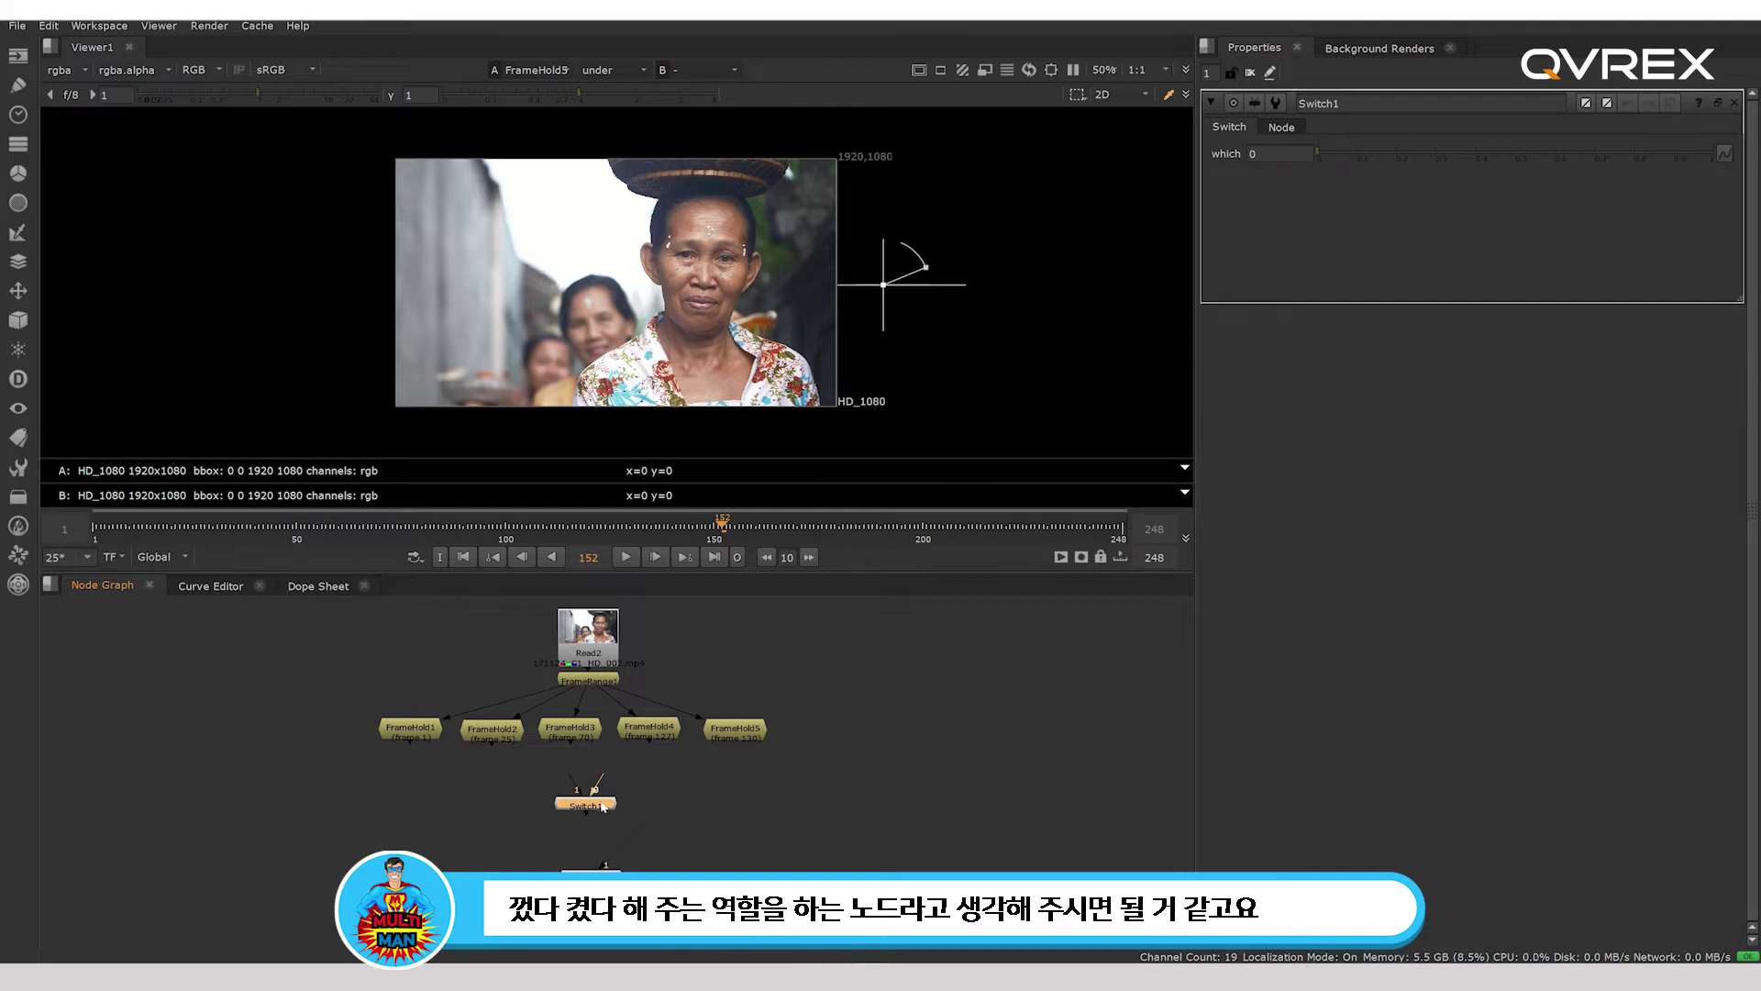
drag(593, 808, 592, 805)
key(ctrl)
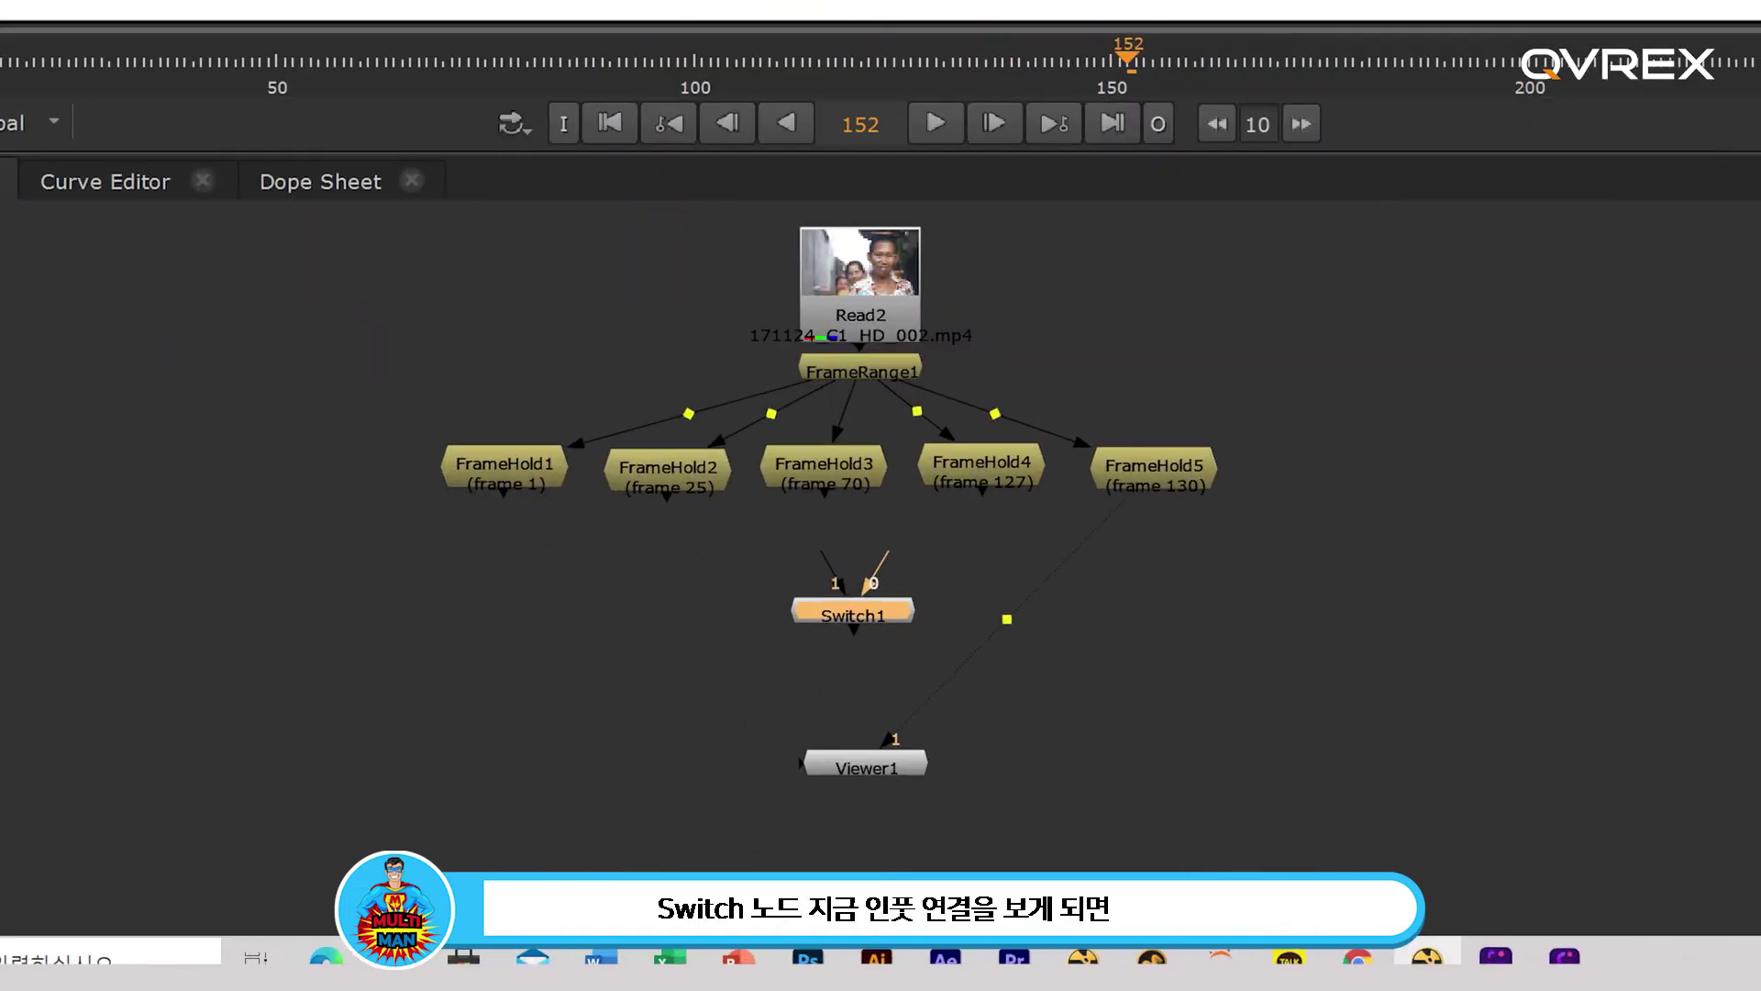
Connect the Switch node's input 0 to FrameHold1 and its input 1 to FrameHold2.
drag(897, 578, 876, 562)
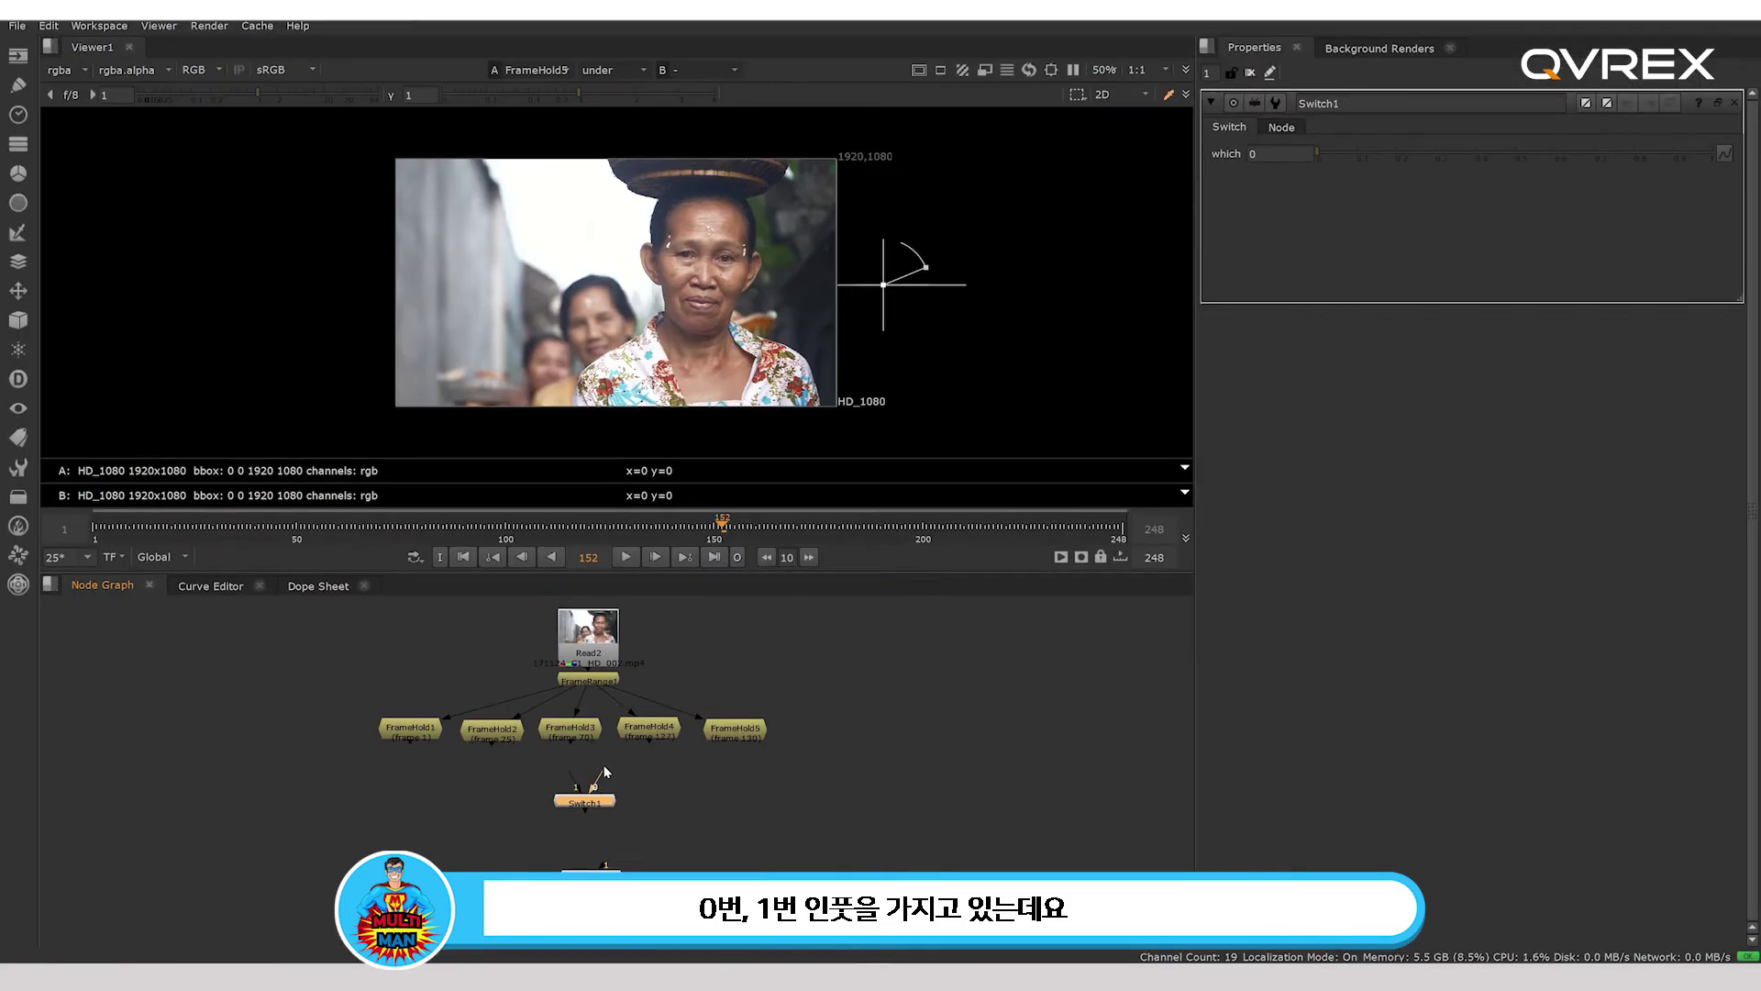
drag(605, 774, 417, 730)
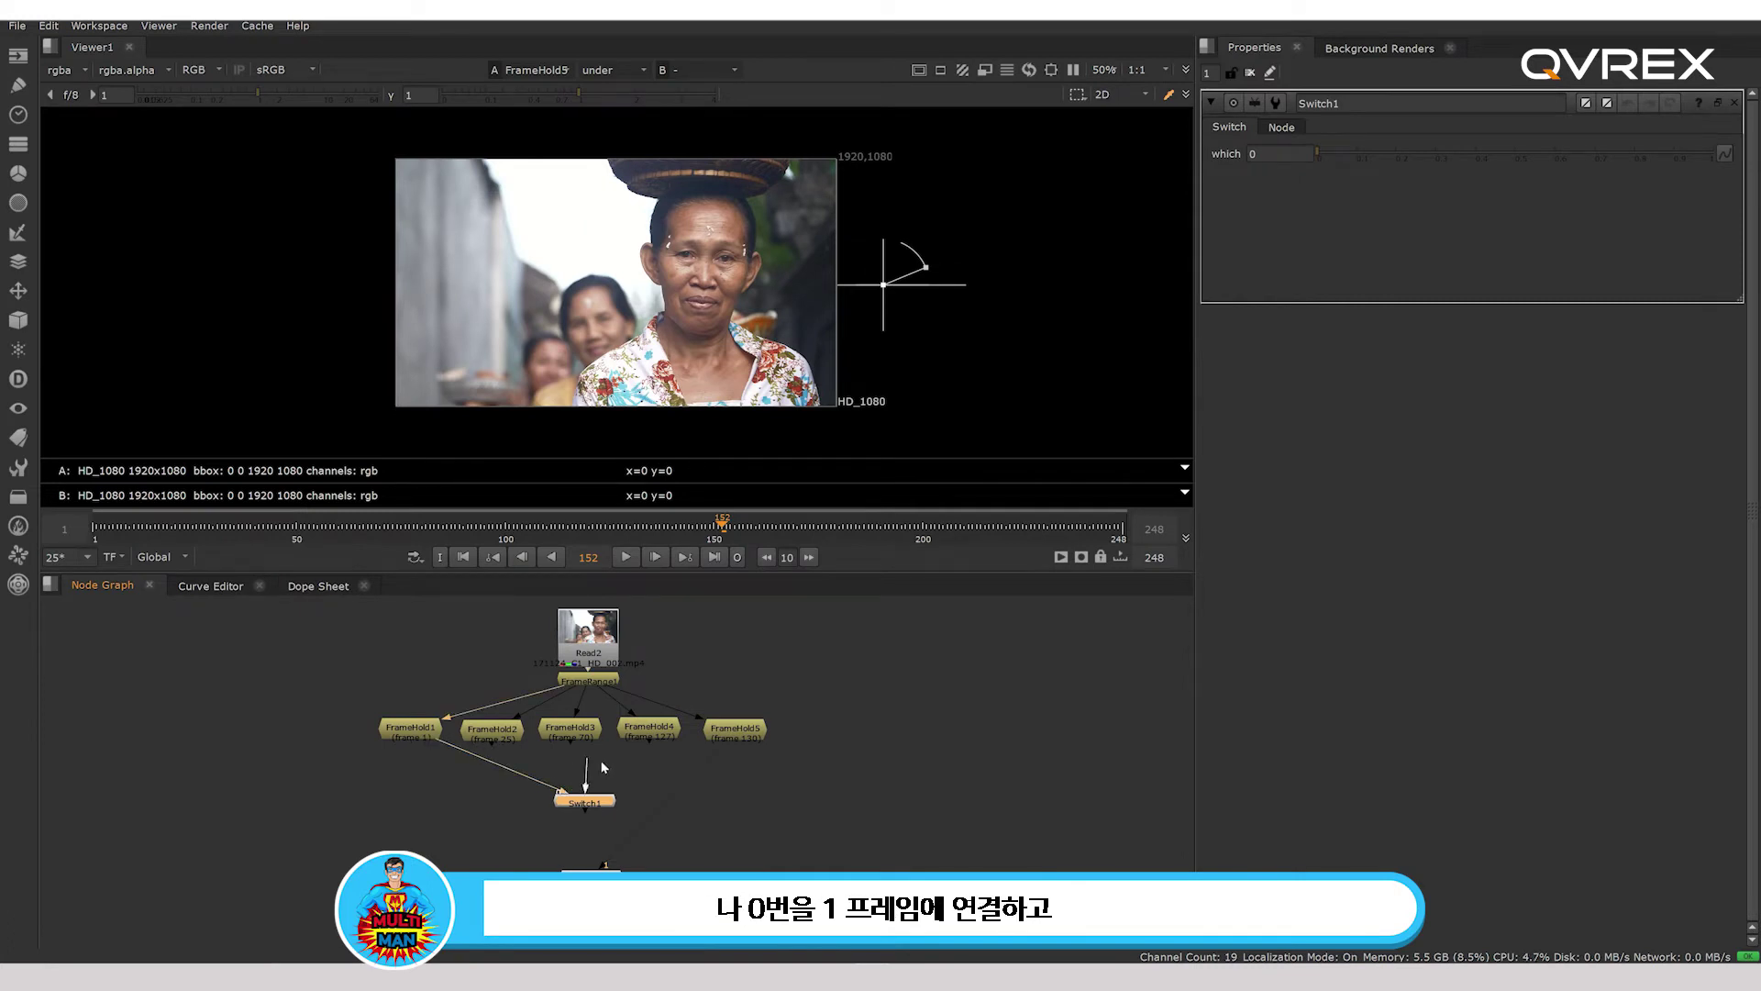
drag(578, 780, 510, 744)
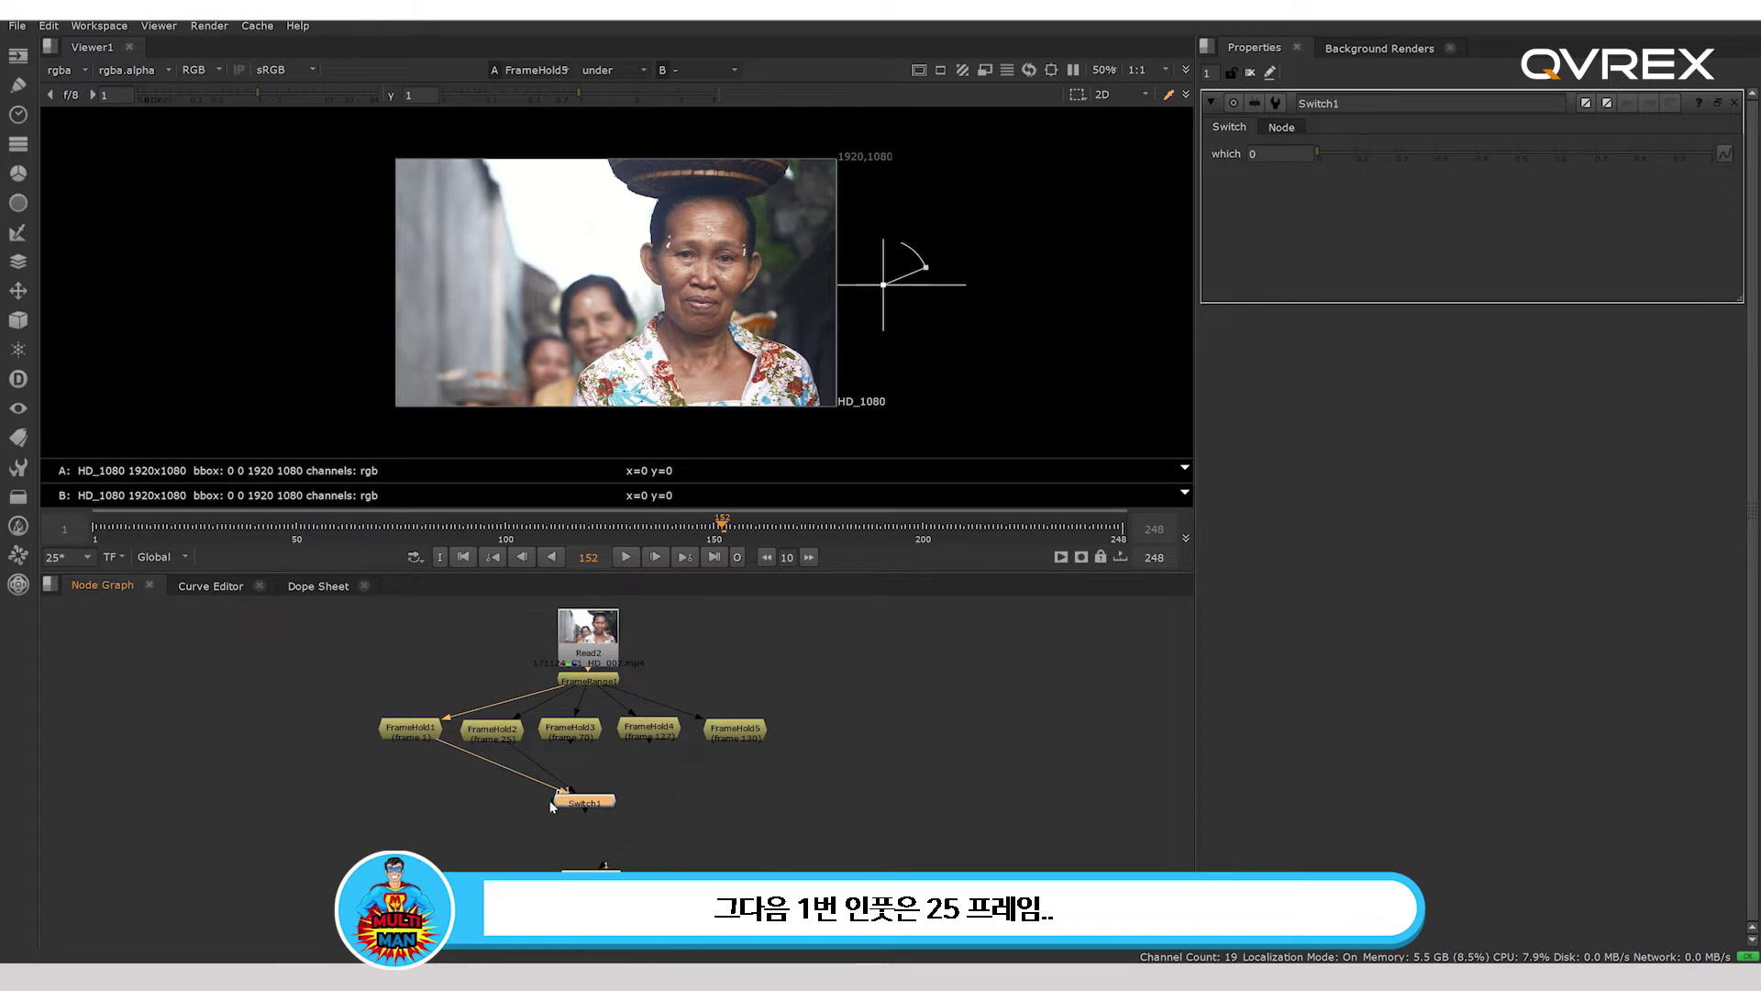
Connect Switch inputs 2, 3 and 4 to FrameHold3, FrameHold4 and FrameHold5, and center the Switch node beneath them.
key(ctrl)
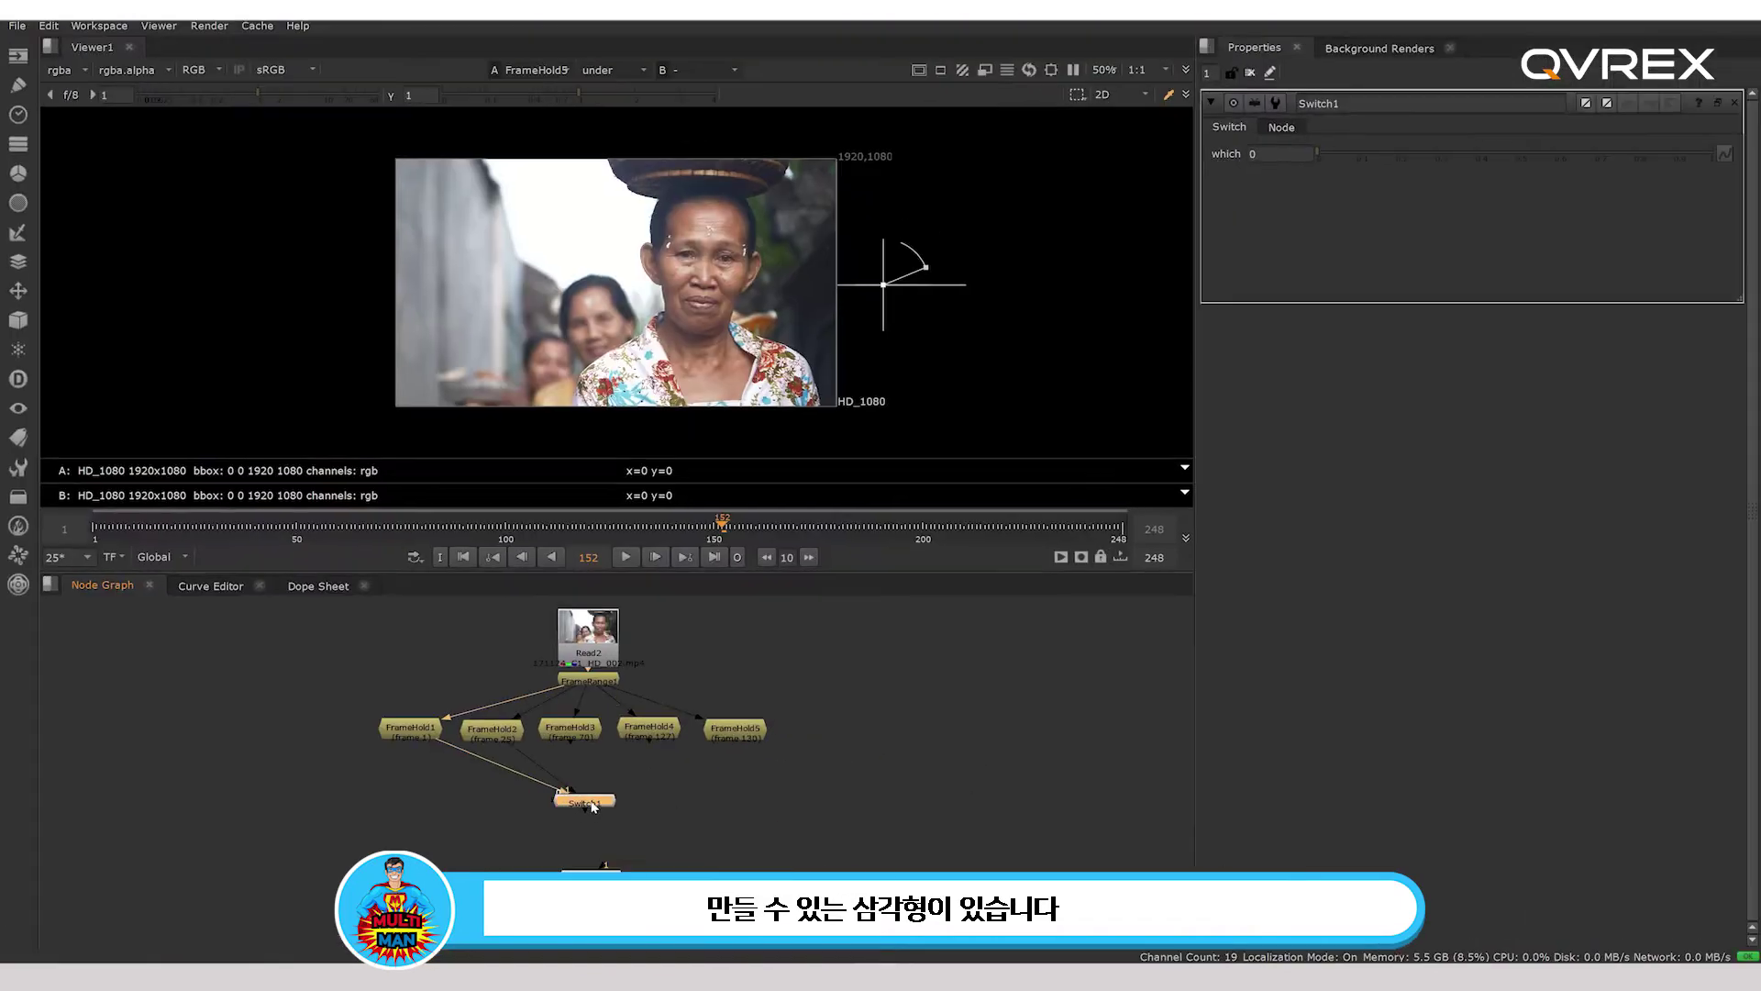
drag(561, 764, 563, 804)
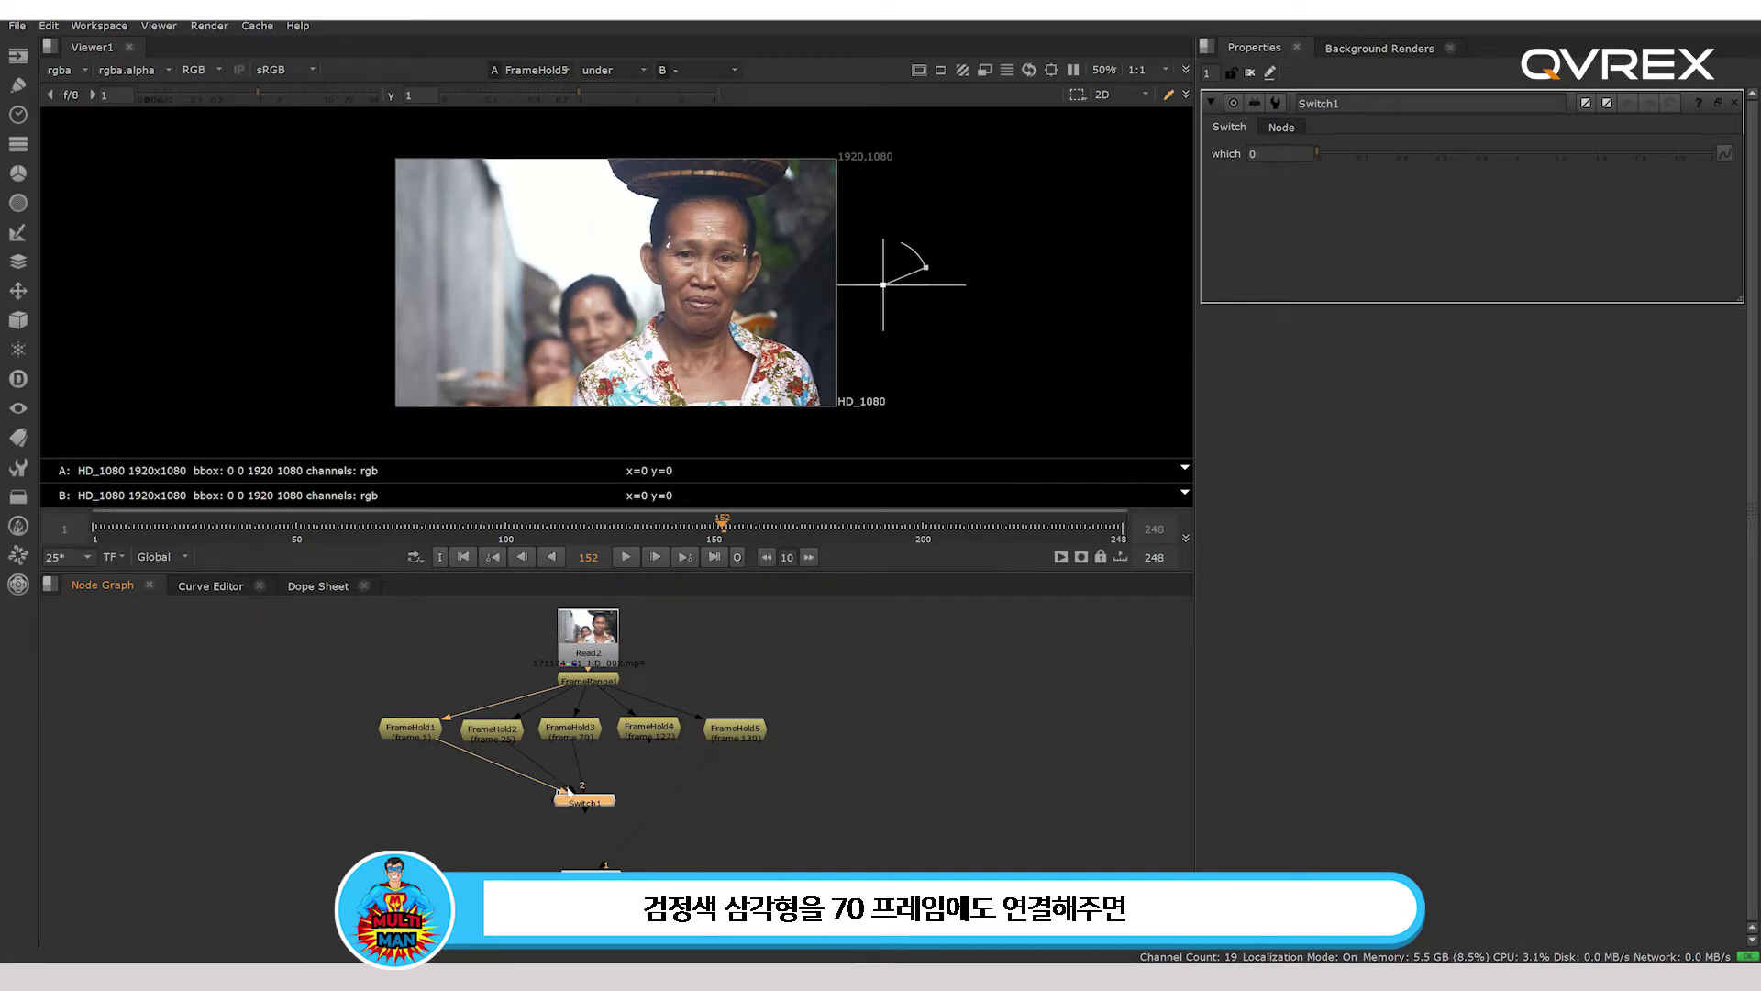
drag(563, 794, 649, 732)
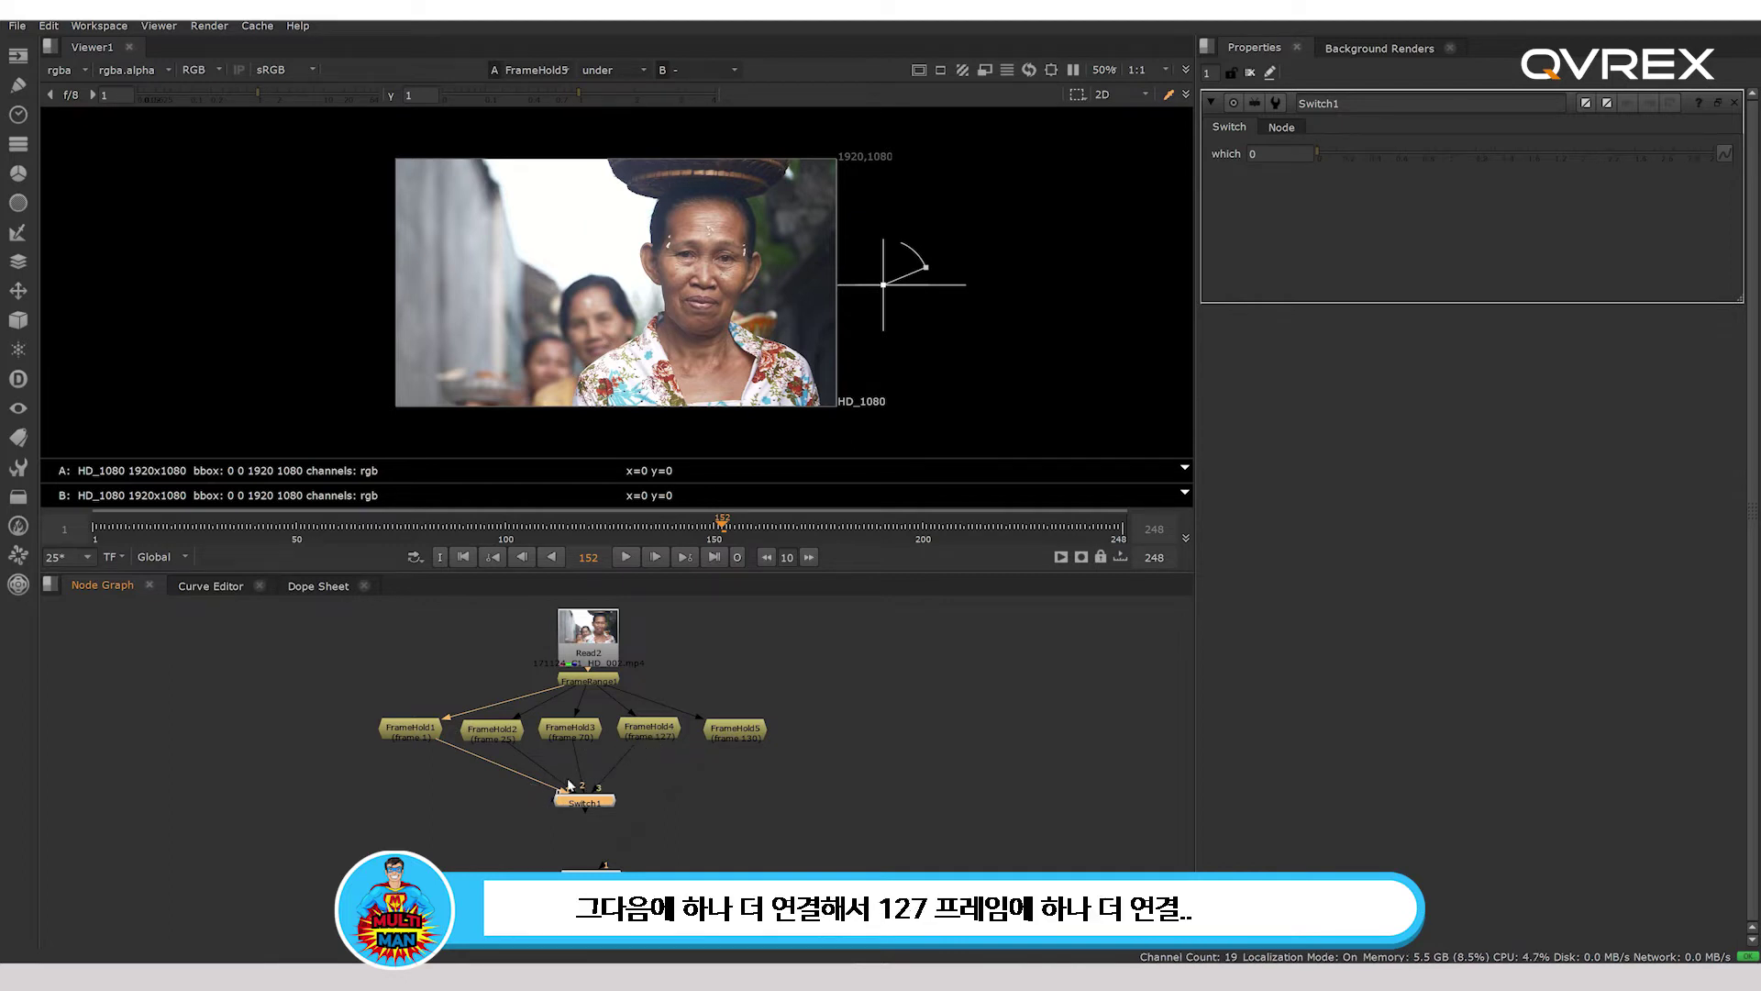
drag(605, 789, 734, 739)
drag(591, 804, 576, 809)
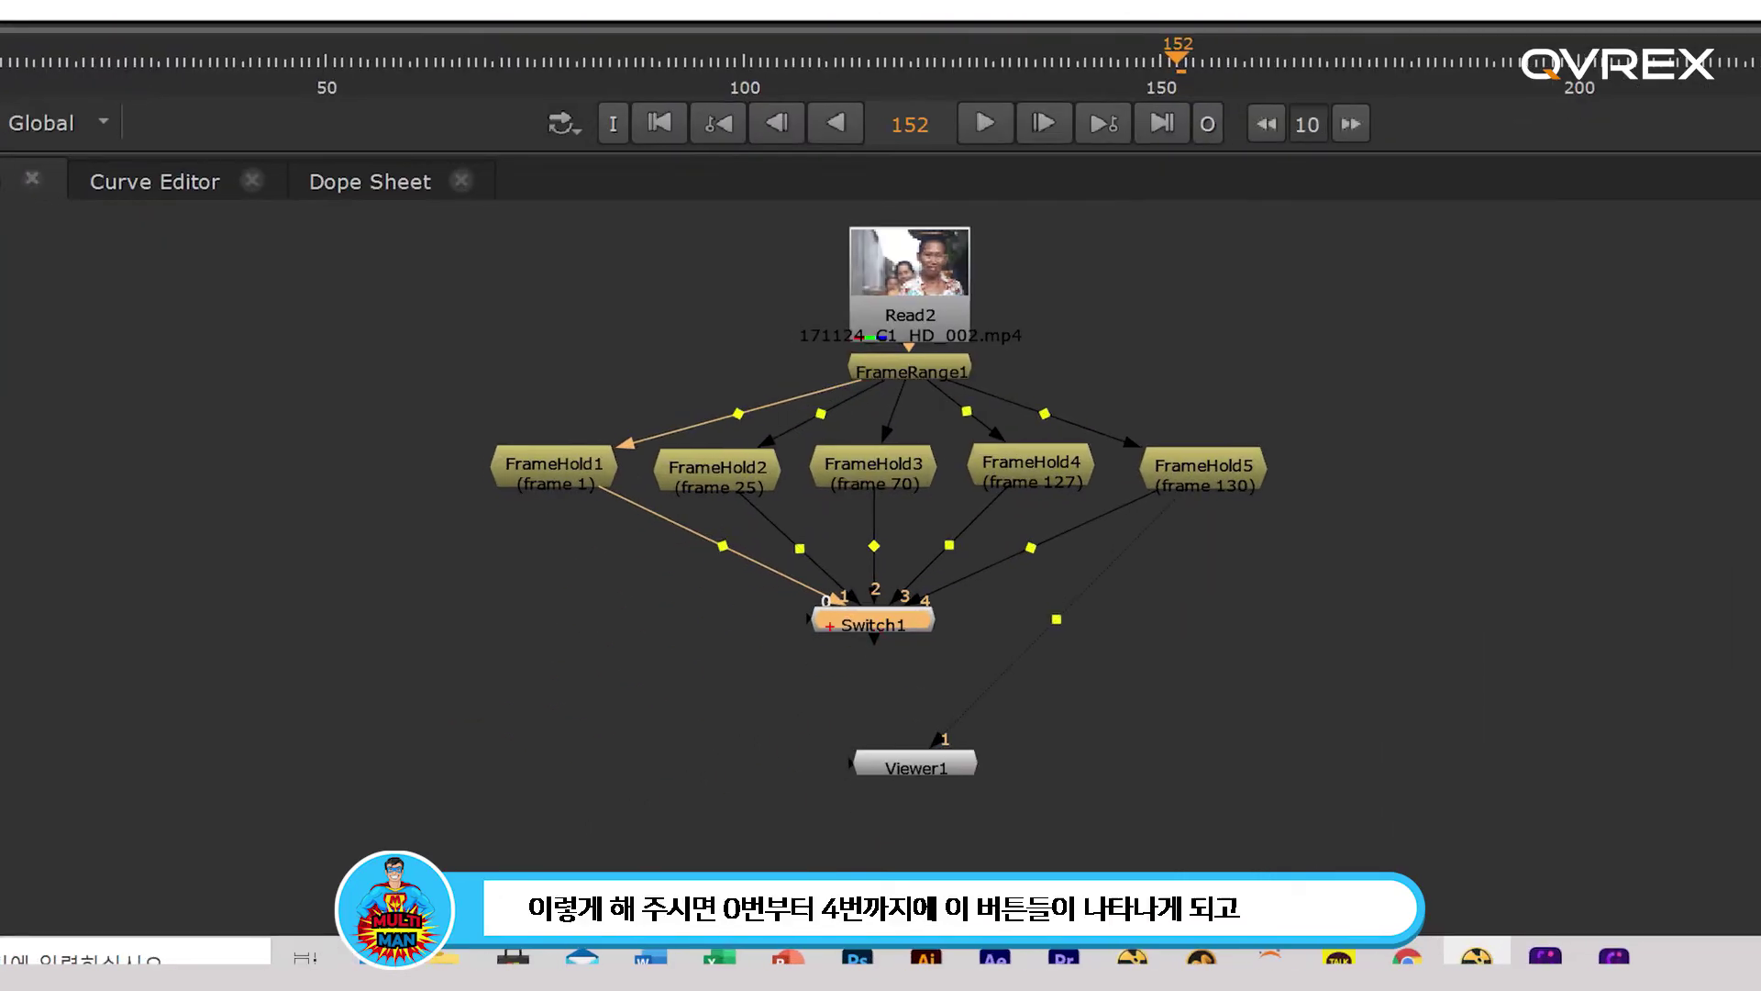
drag(826, 616, 935, 612)
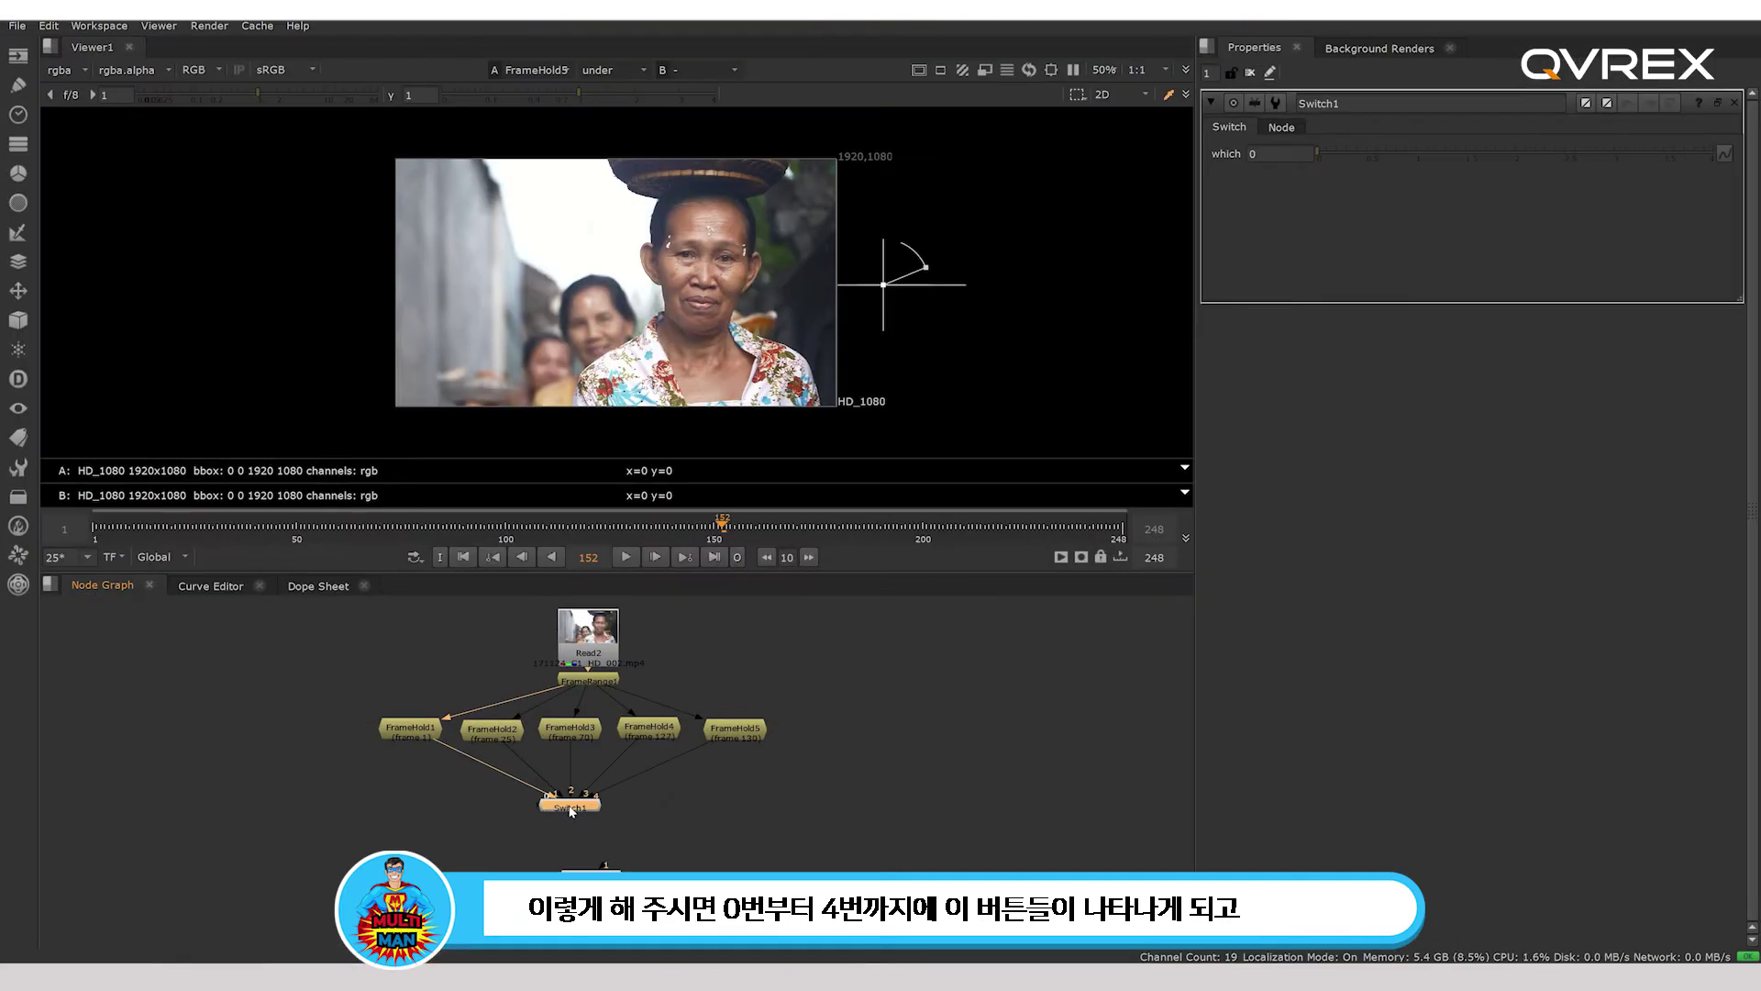
View the Switch node's output and set its which value to 1, 2, 3 and 4 in turn to inspect each input.
key(1)
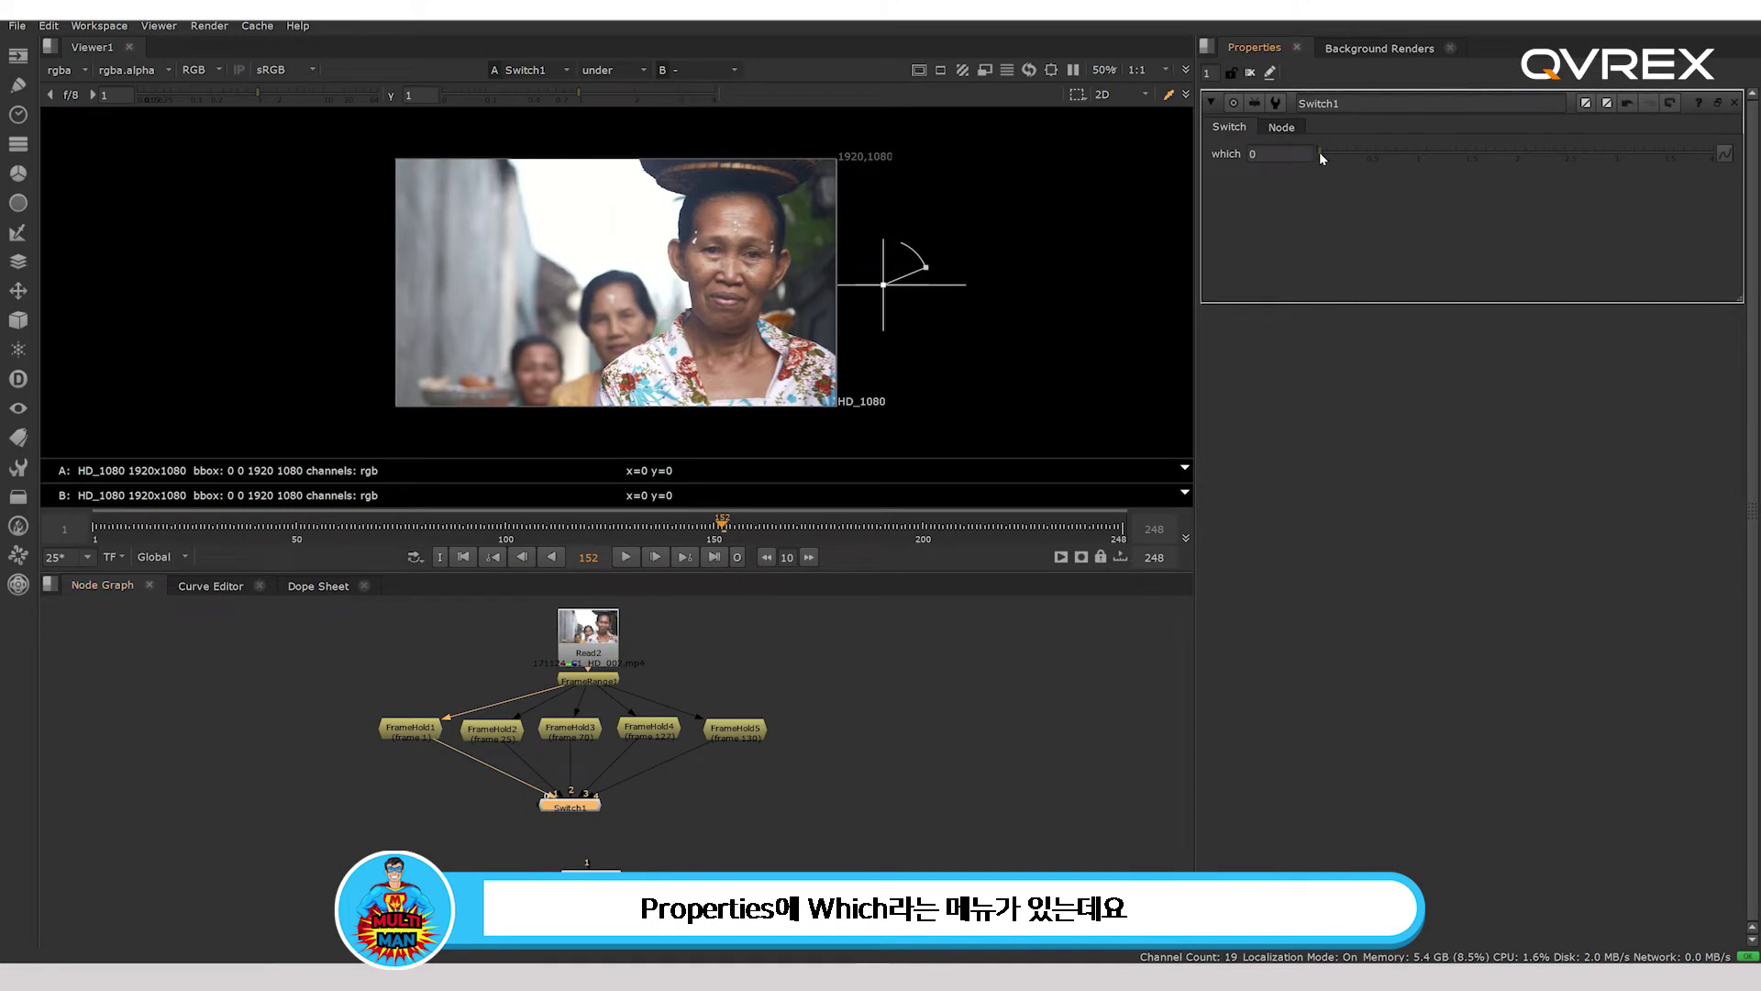
click(1266, 153)
text(1)
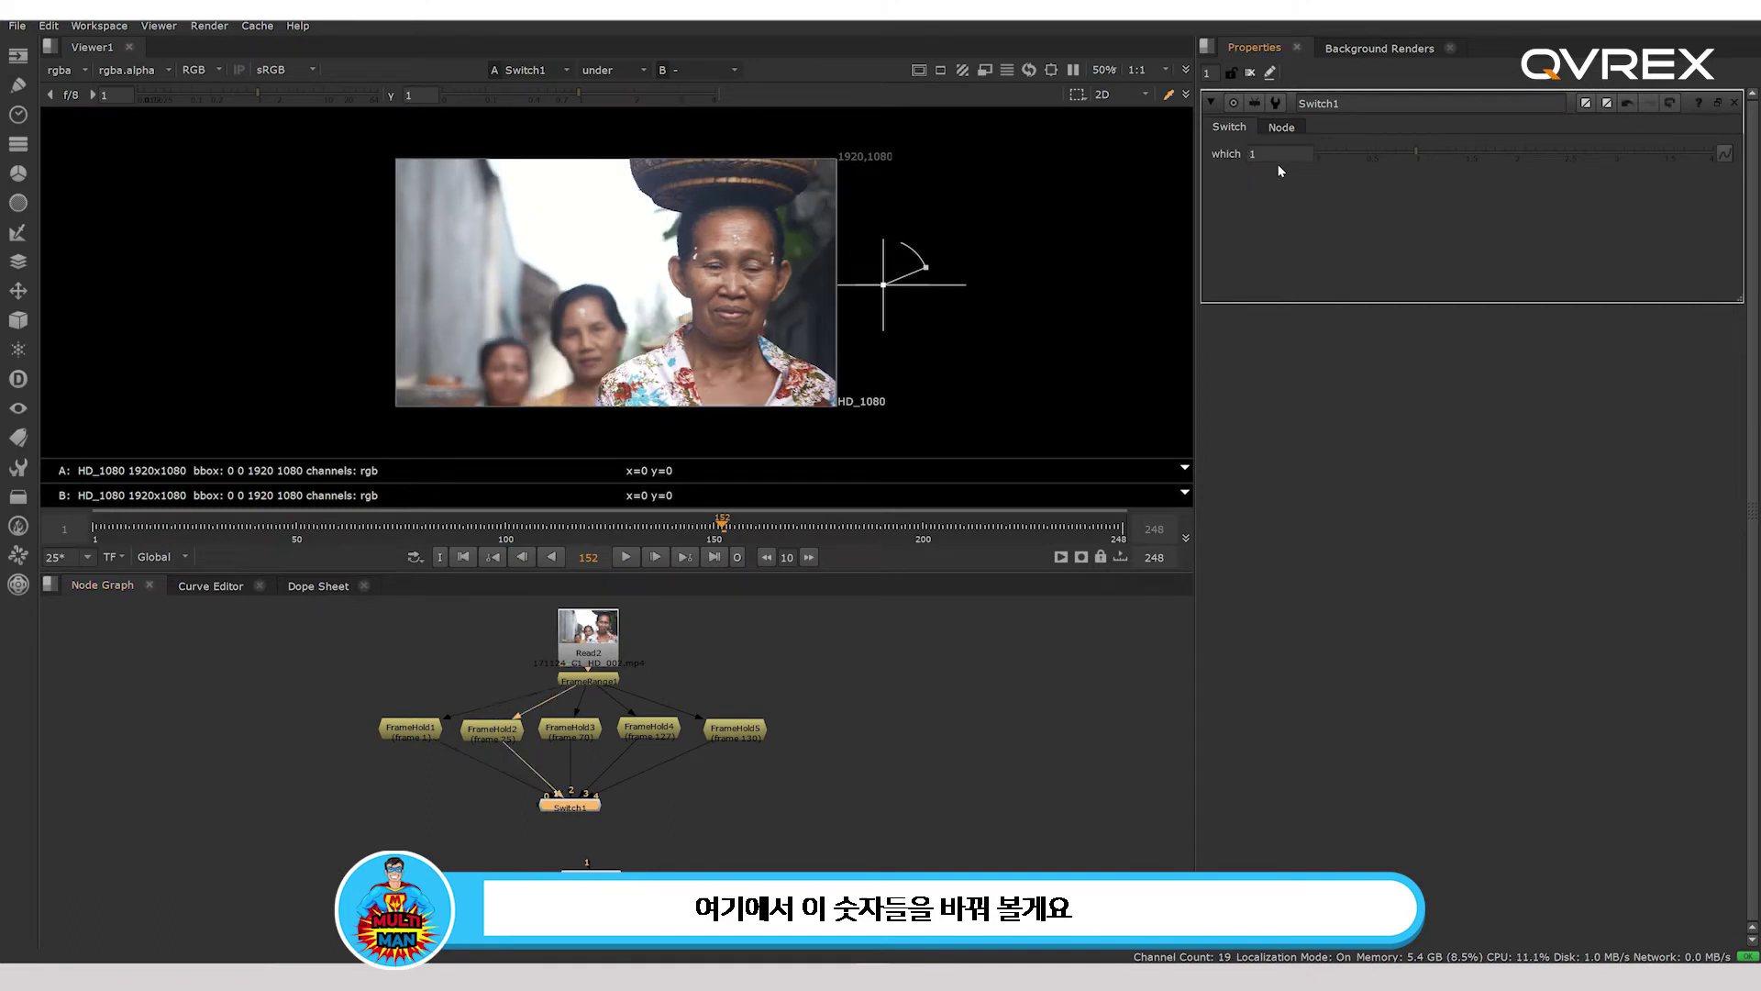
text(52)
key(Return)
double_click(1270, 155)
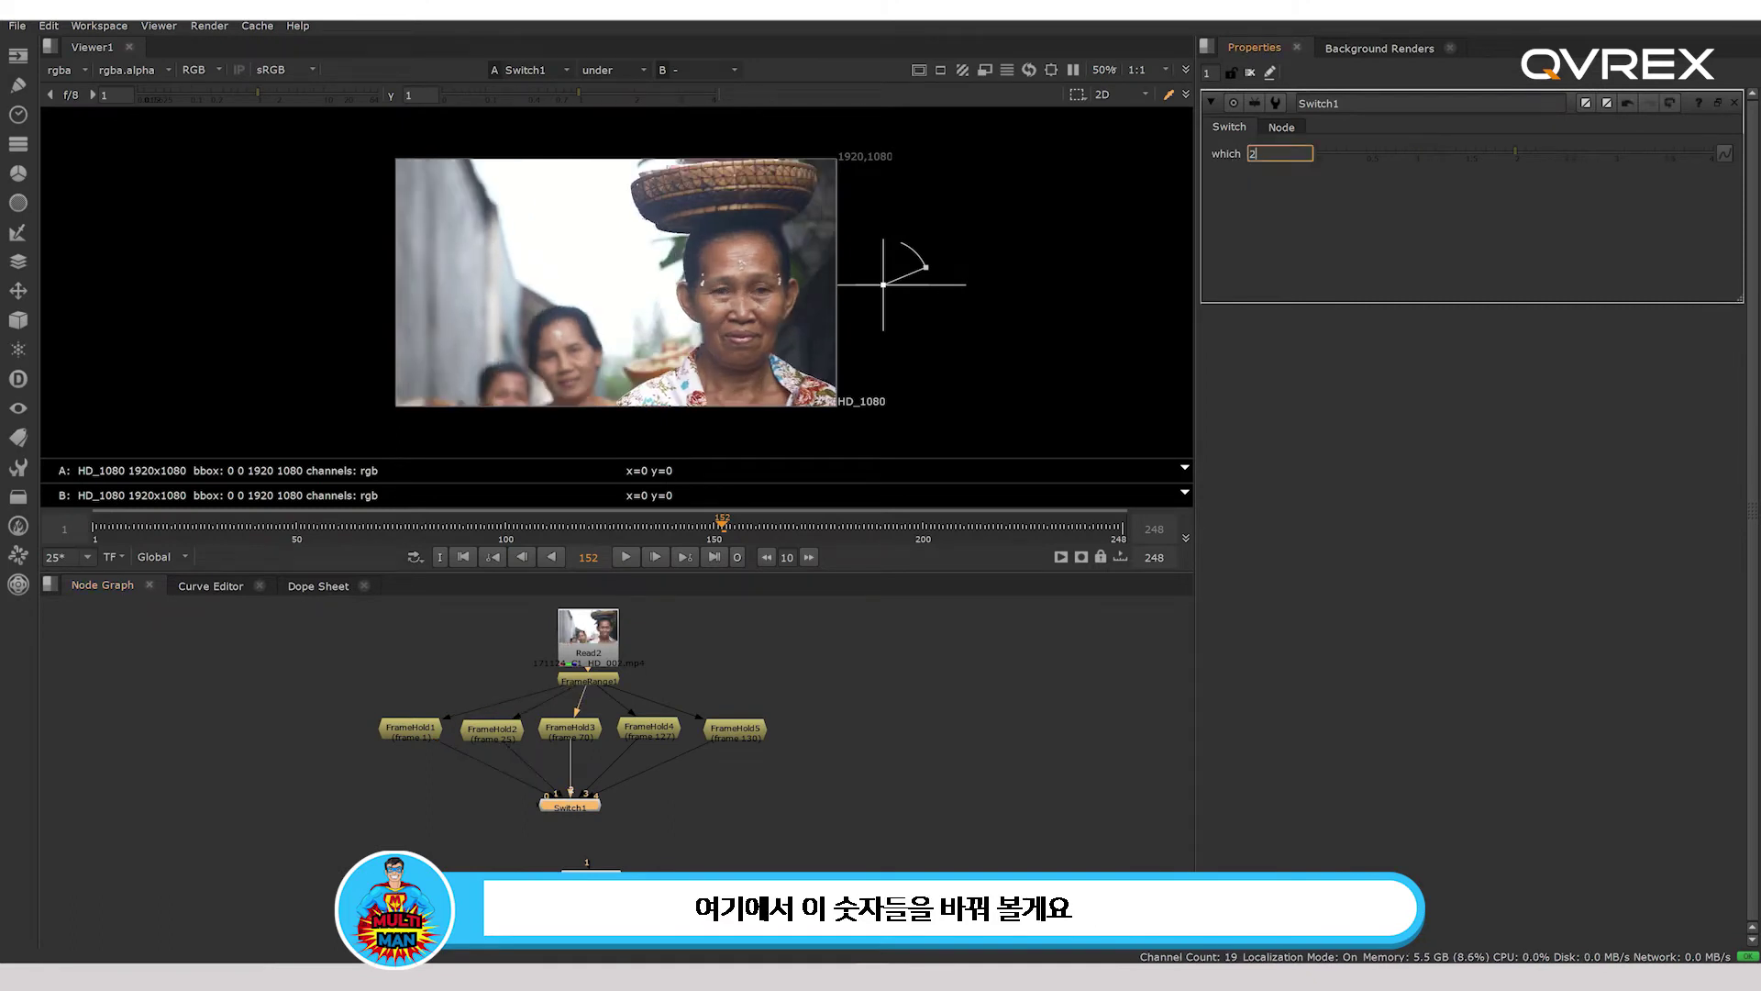
text(3)
key(Return)
double_click(1271, 154)
text(4)
key(Return)
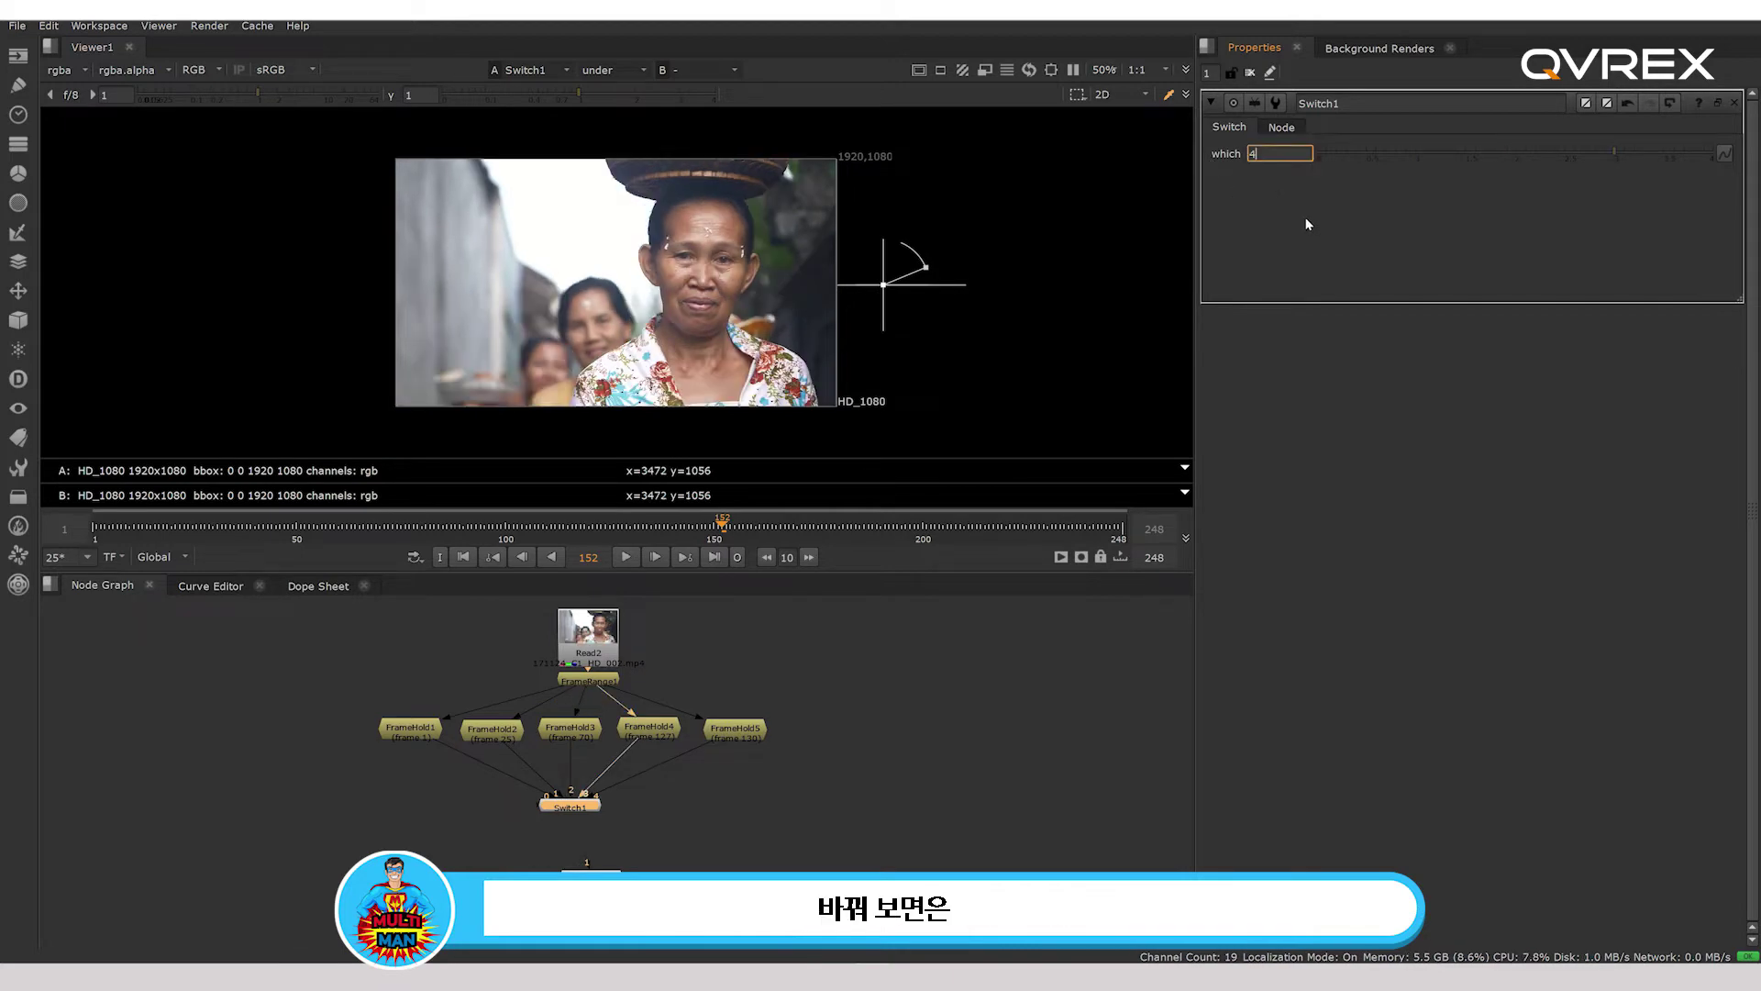
Try the Switch node's which value at 1, 3 and 2 to see which FrameHold input is output.
double_click(1279, 154)
text(1)
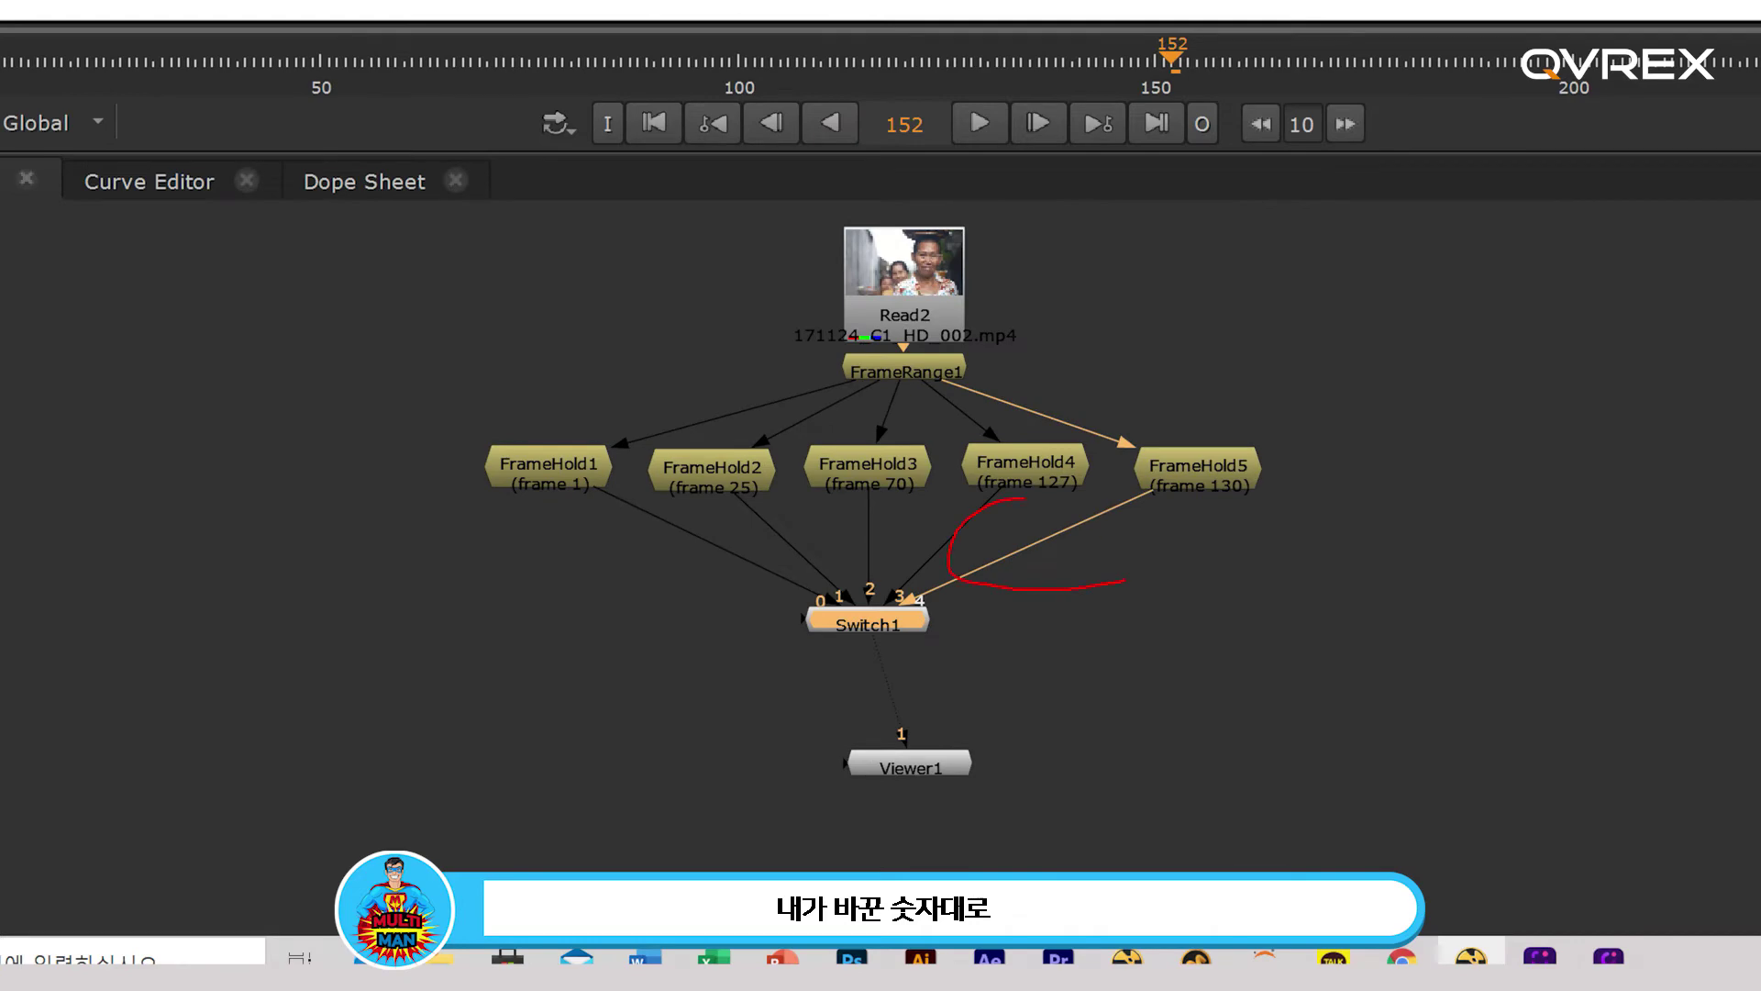
key(Return)
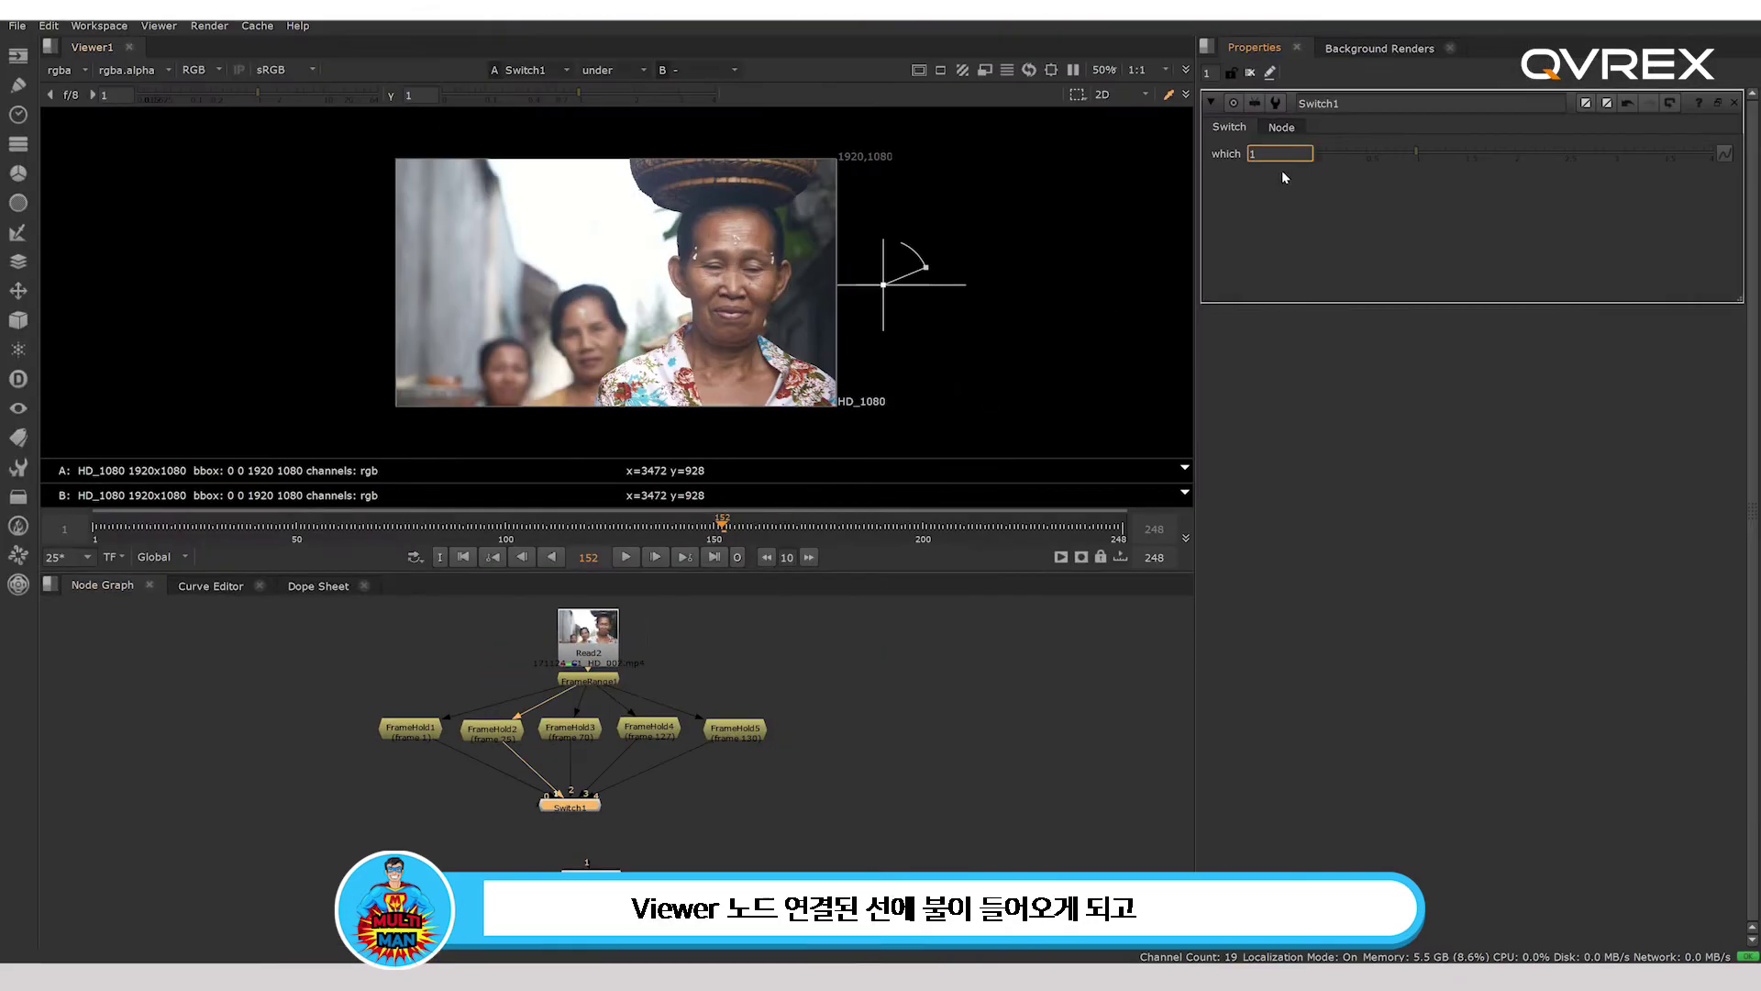
text(3)
key(Return)
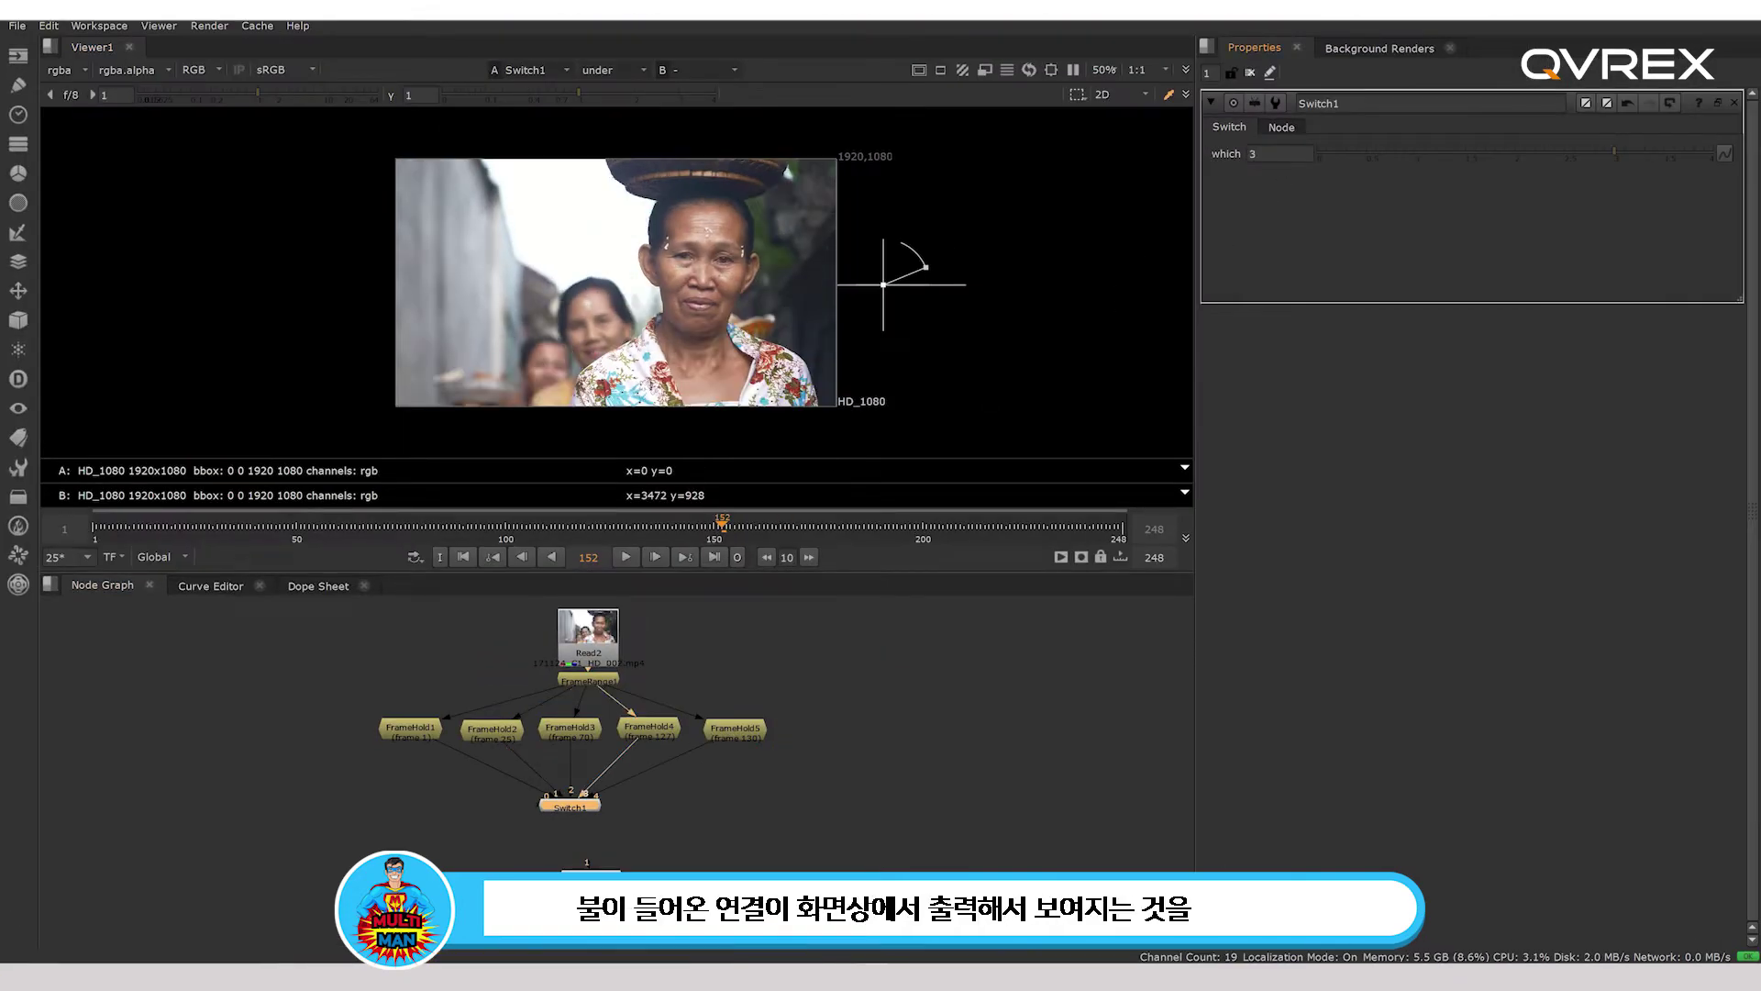
text(2)
key(Return)
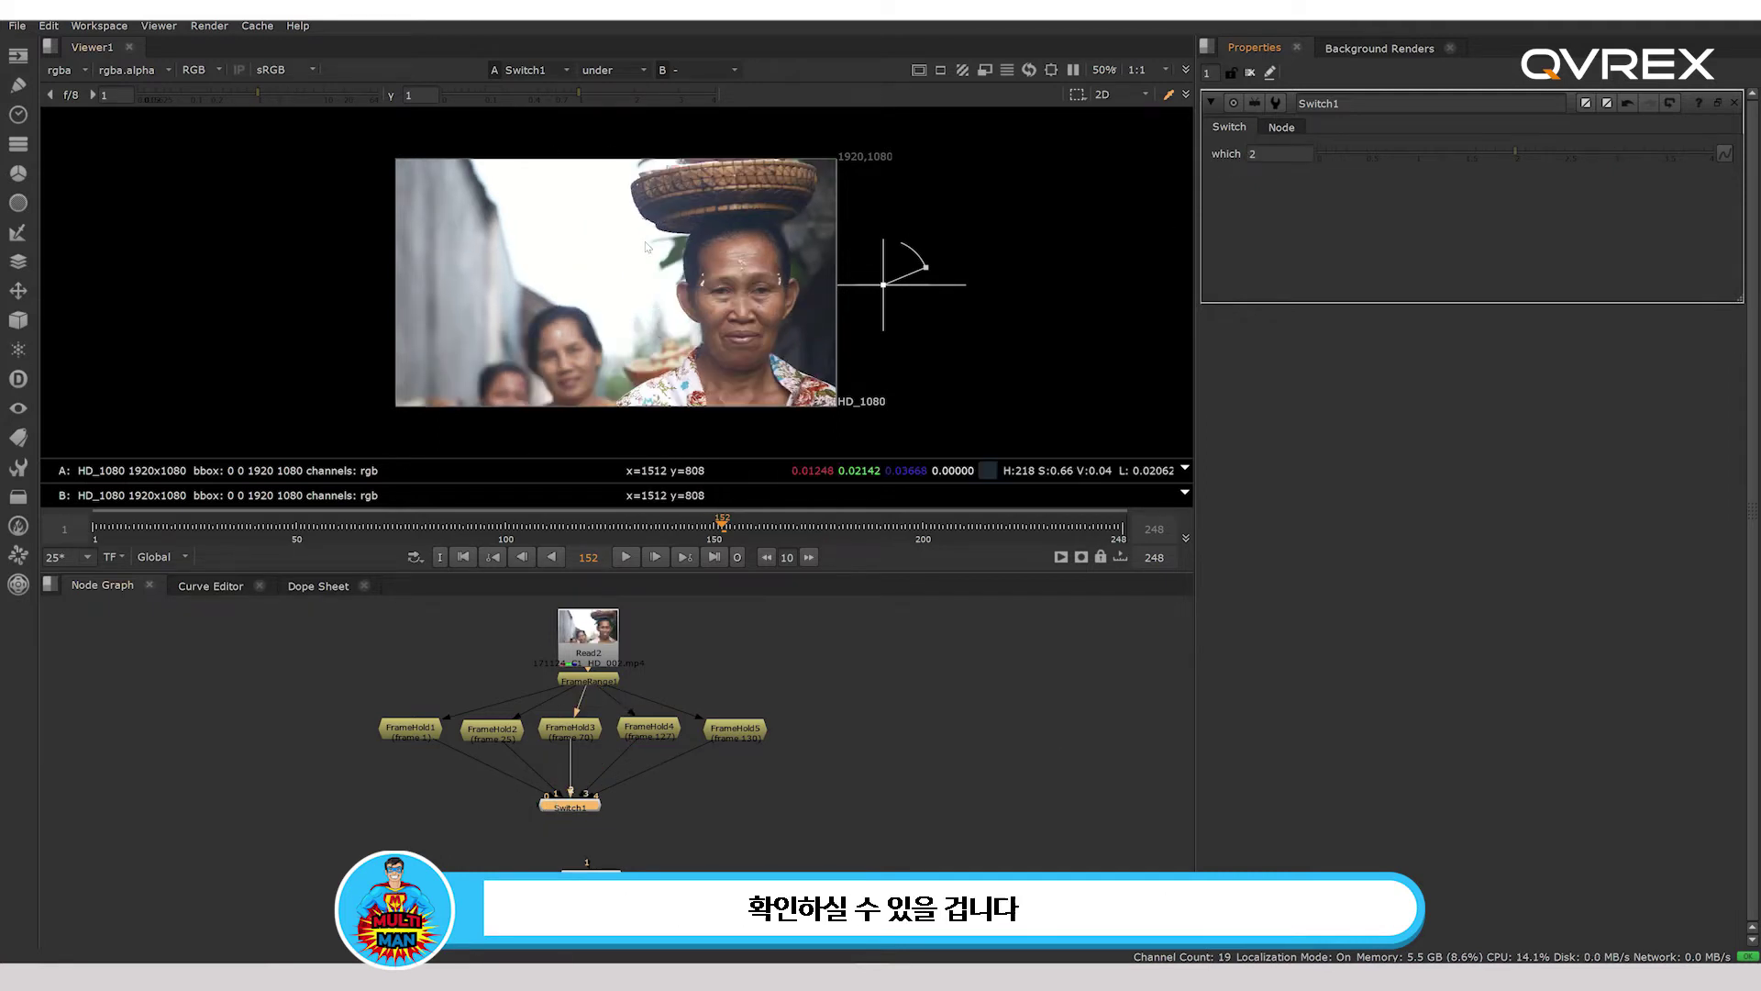
Set a keyframe on the Switch node's which value at 0 on frame 1.
middle_drag(578, 813, 631, 779)
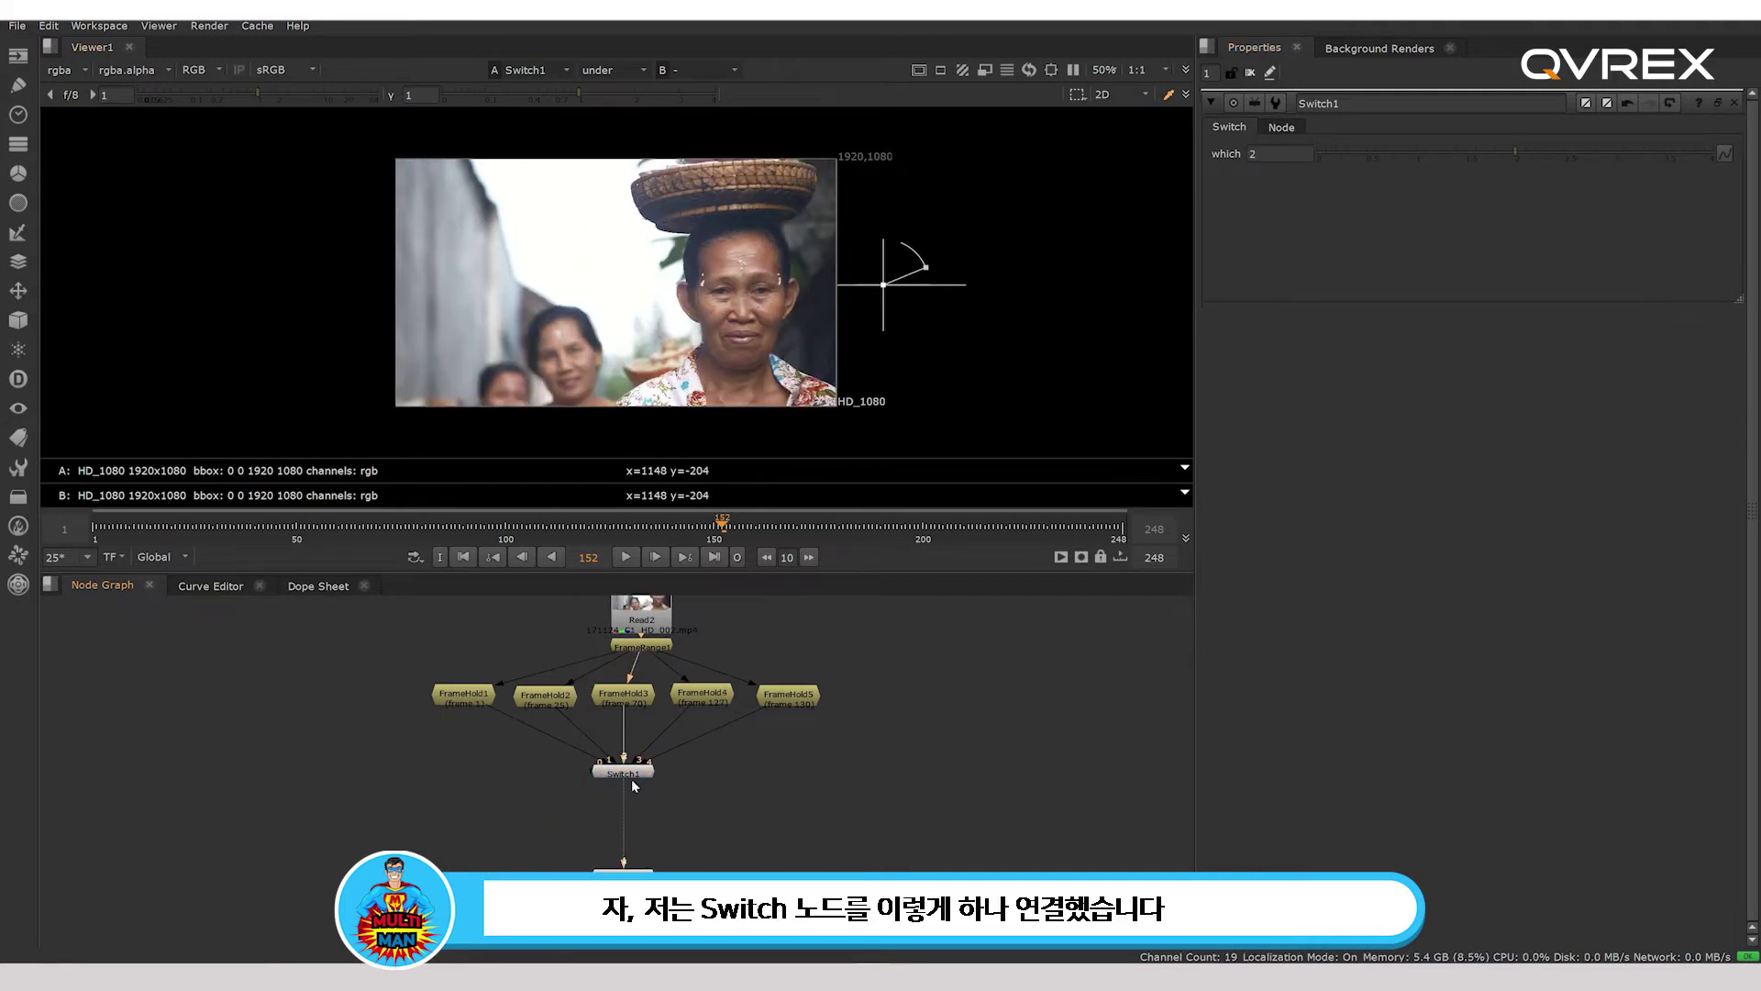
click(638, 777)
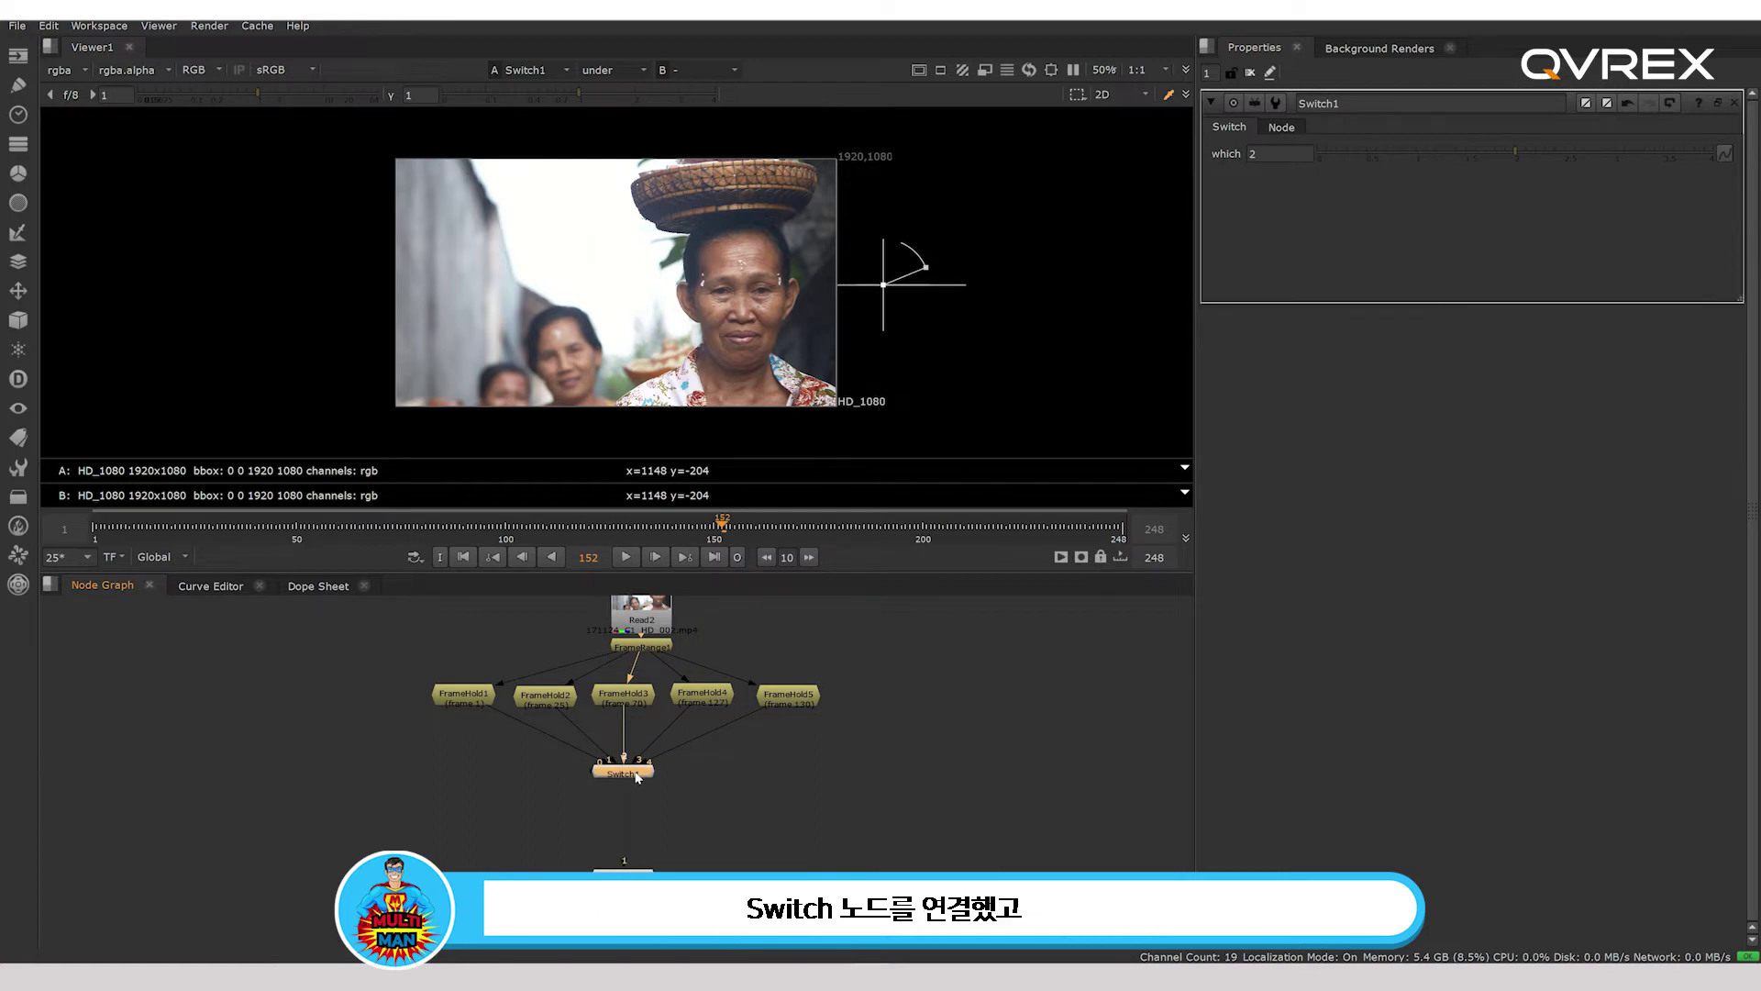
click(90, 528)
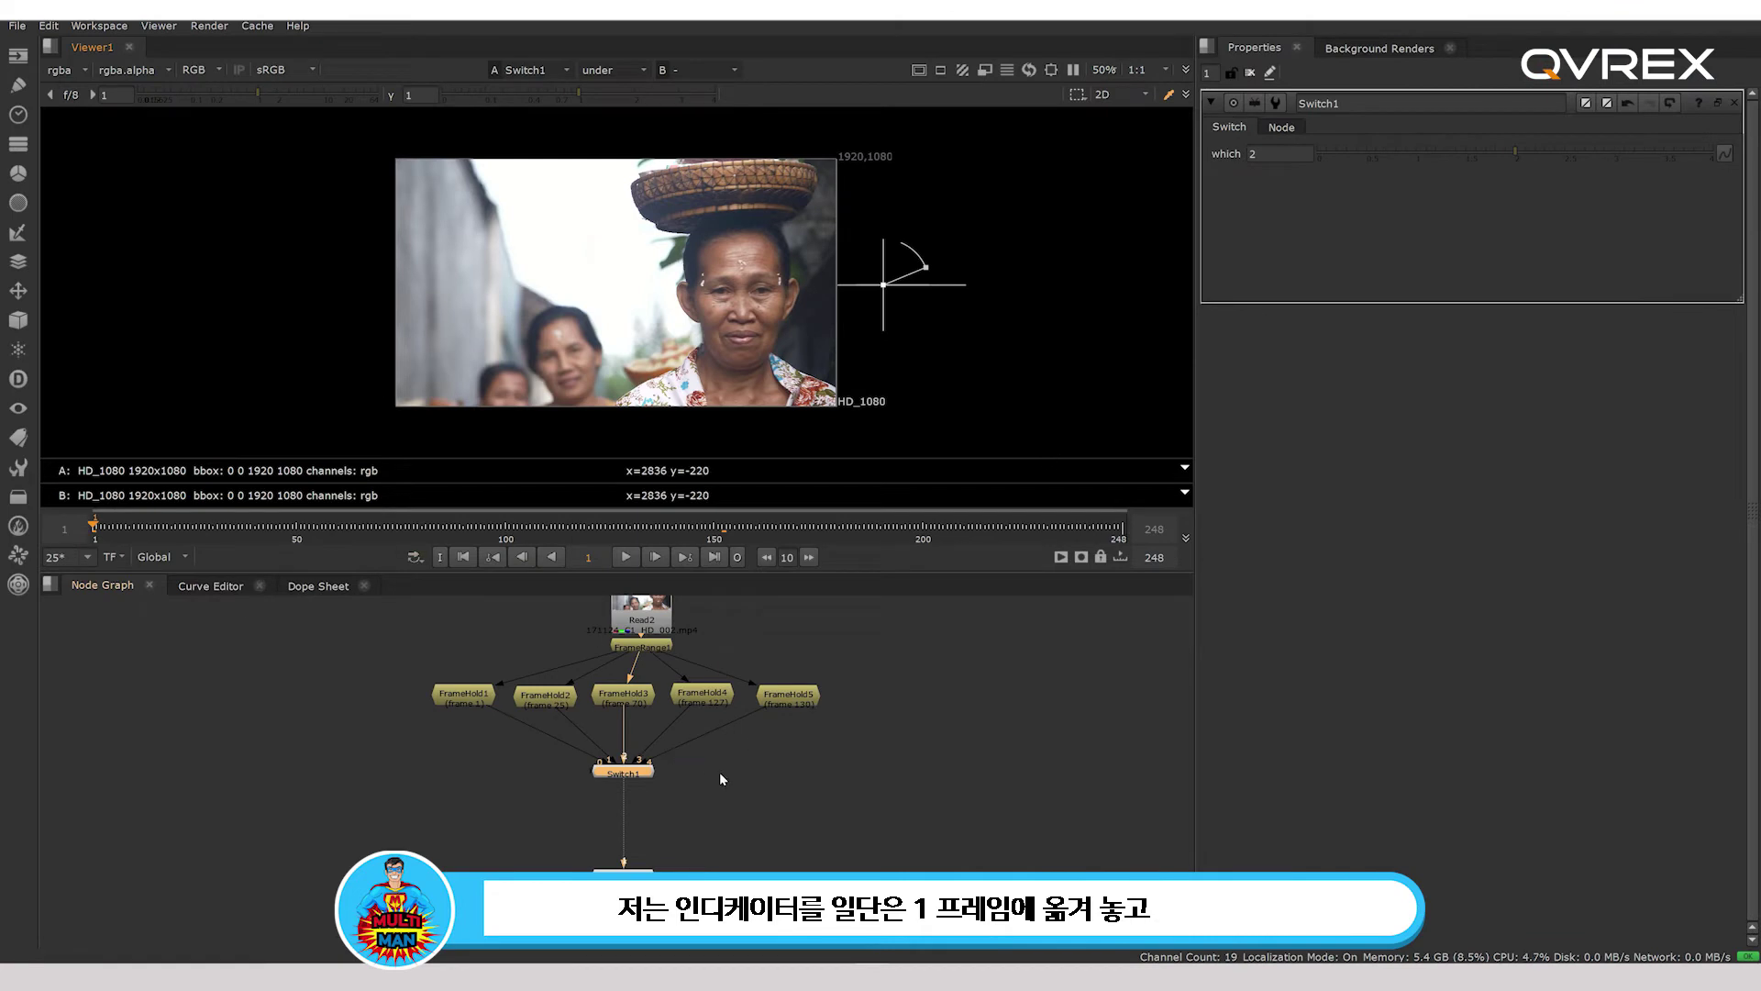
click(1278, 153)
text(0)
key(Return)
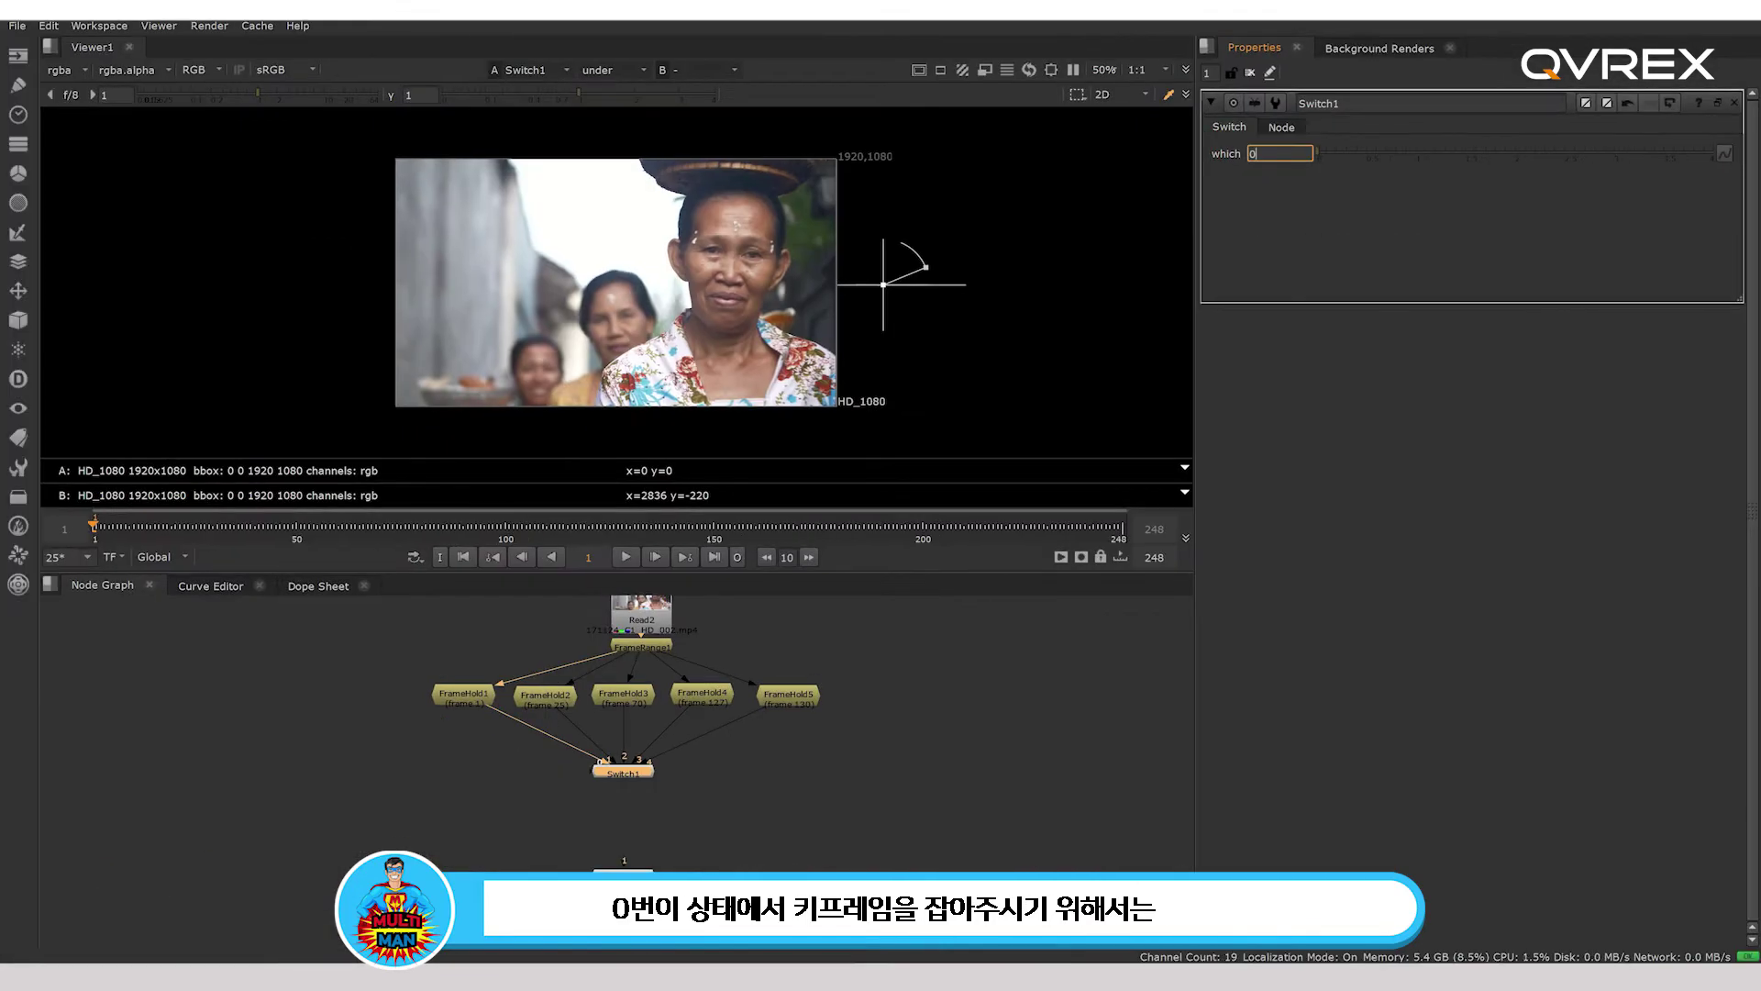
right_click(1252, 161)
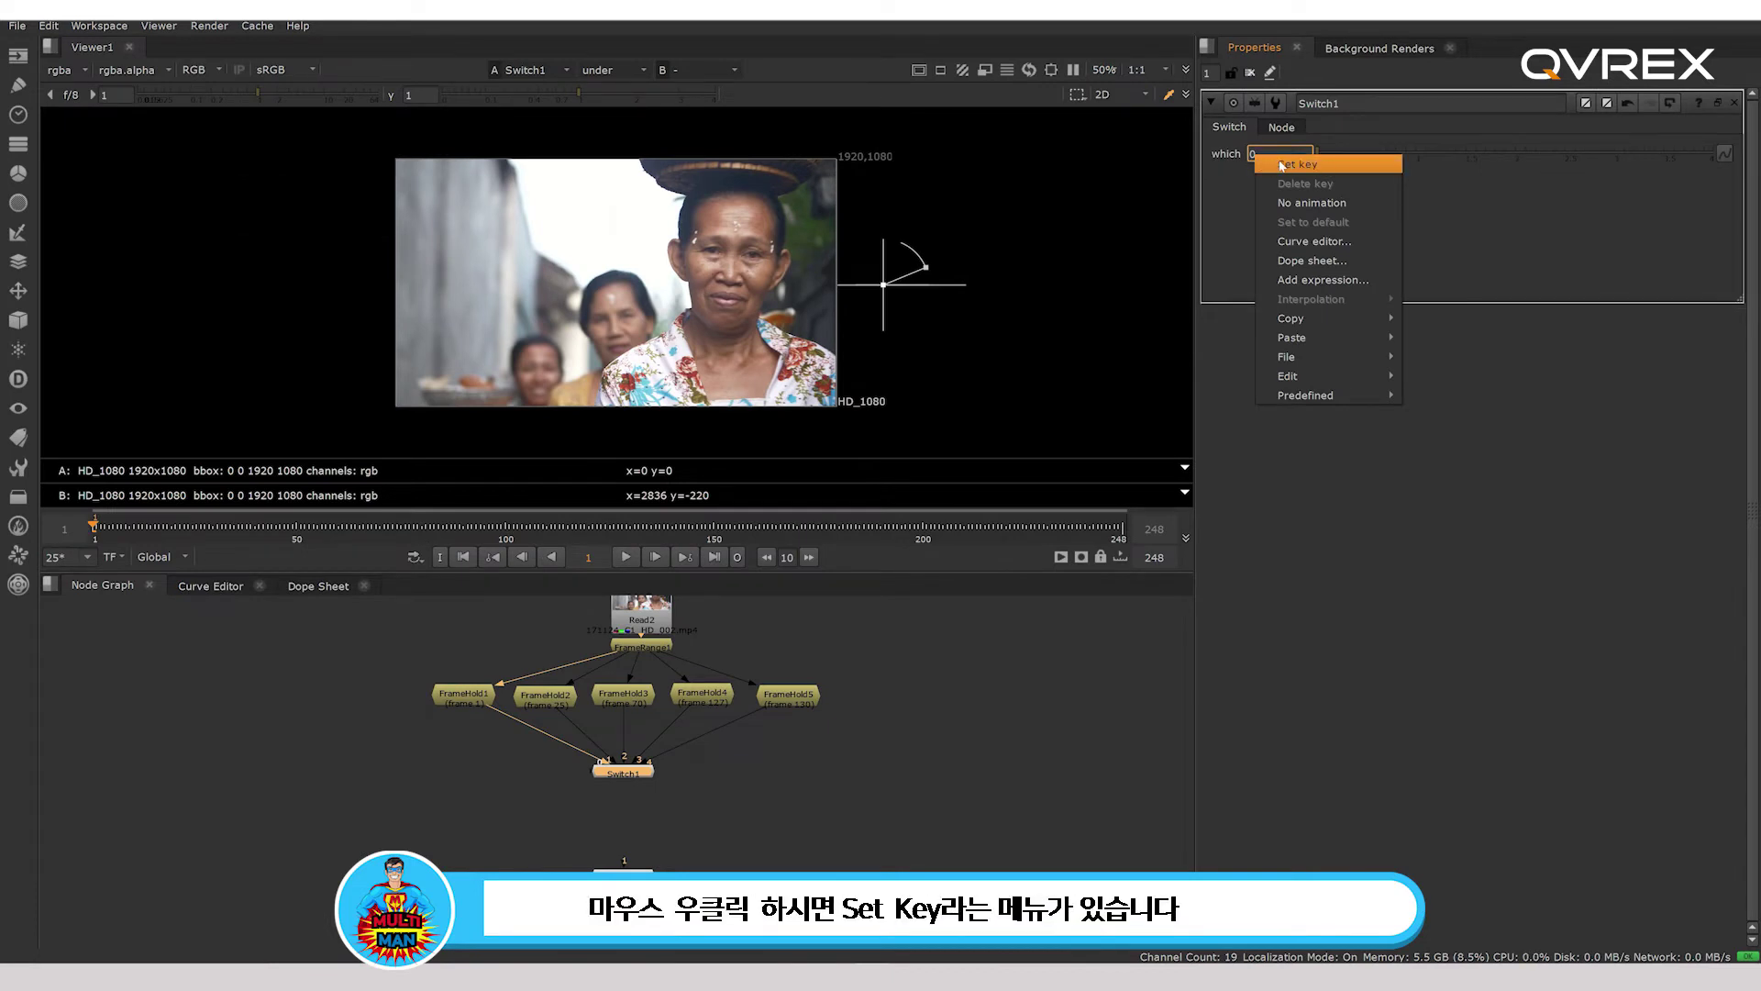
click(1281, 165)
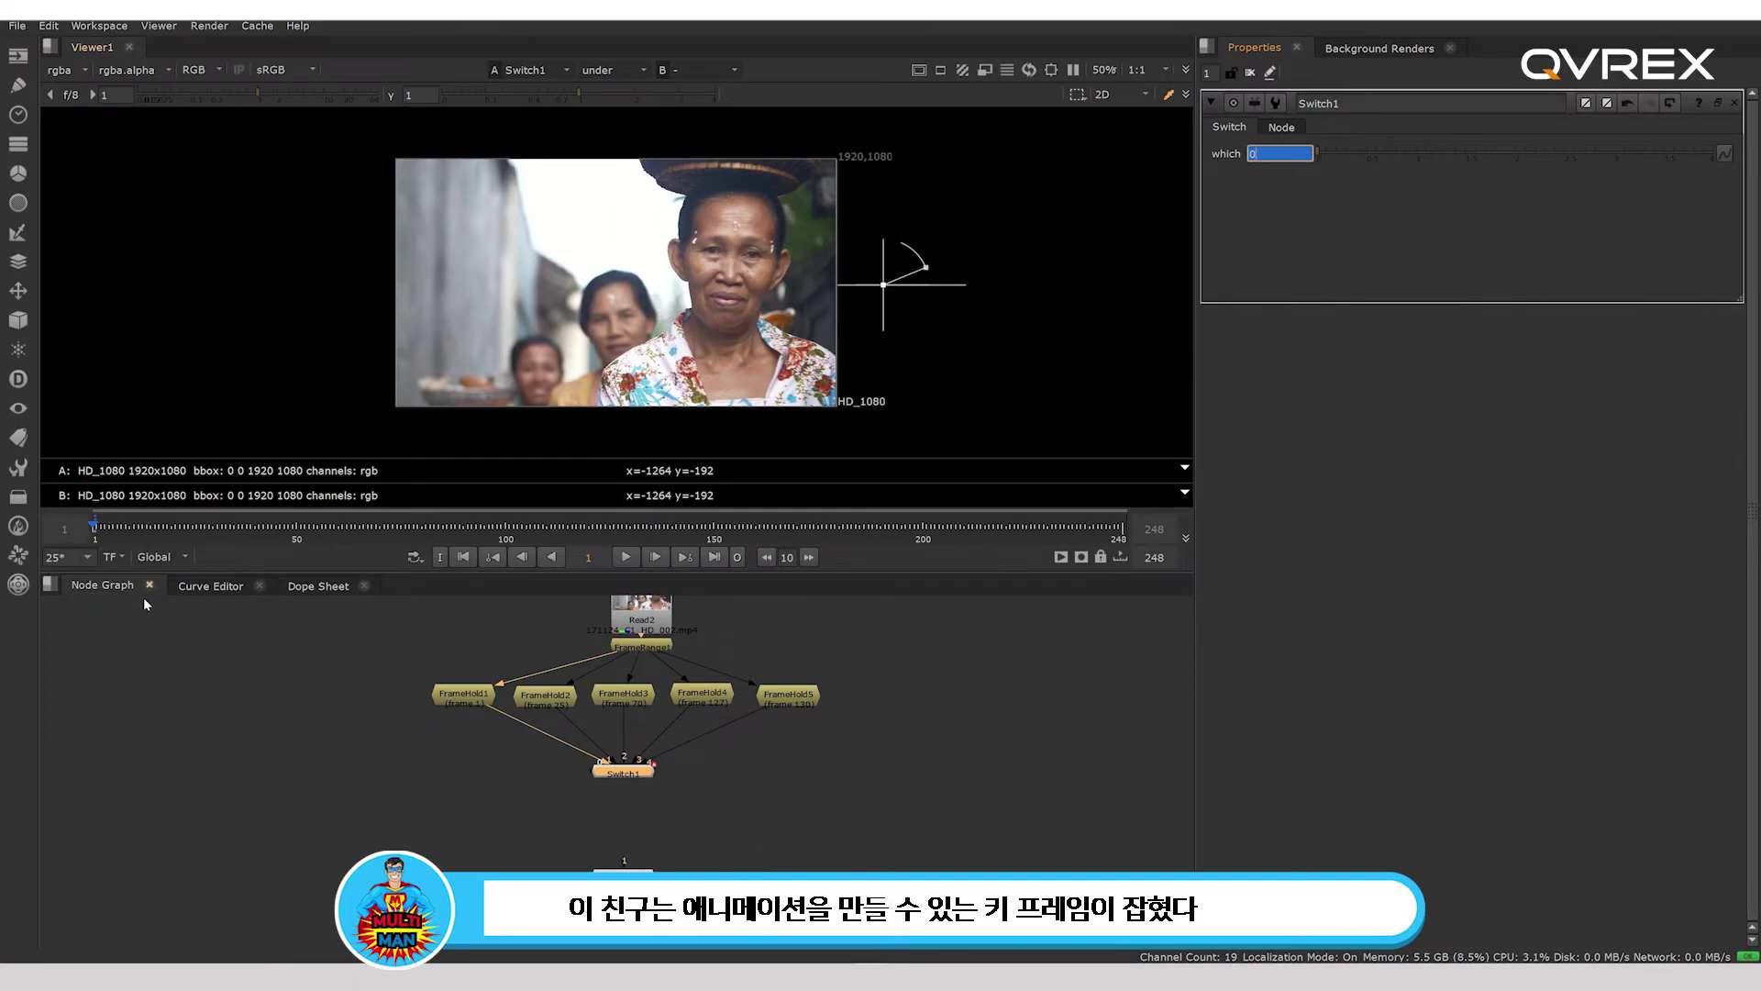
Key the Switch node's which value at 4 on frame 5 and return the playhead to frame 1 to check it.
click(151, 637)
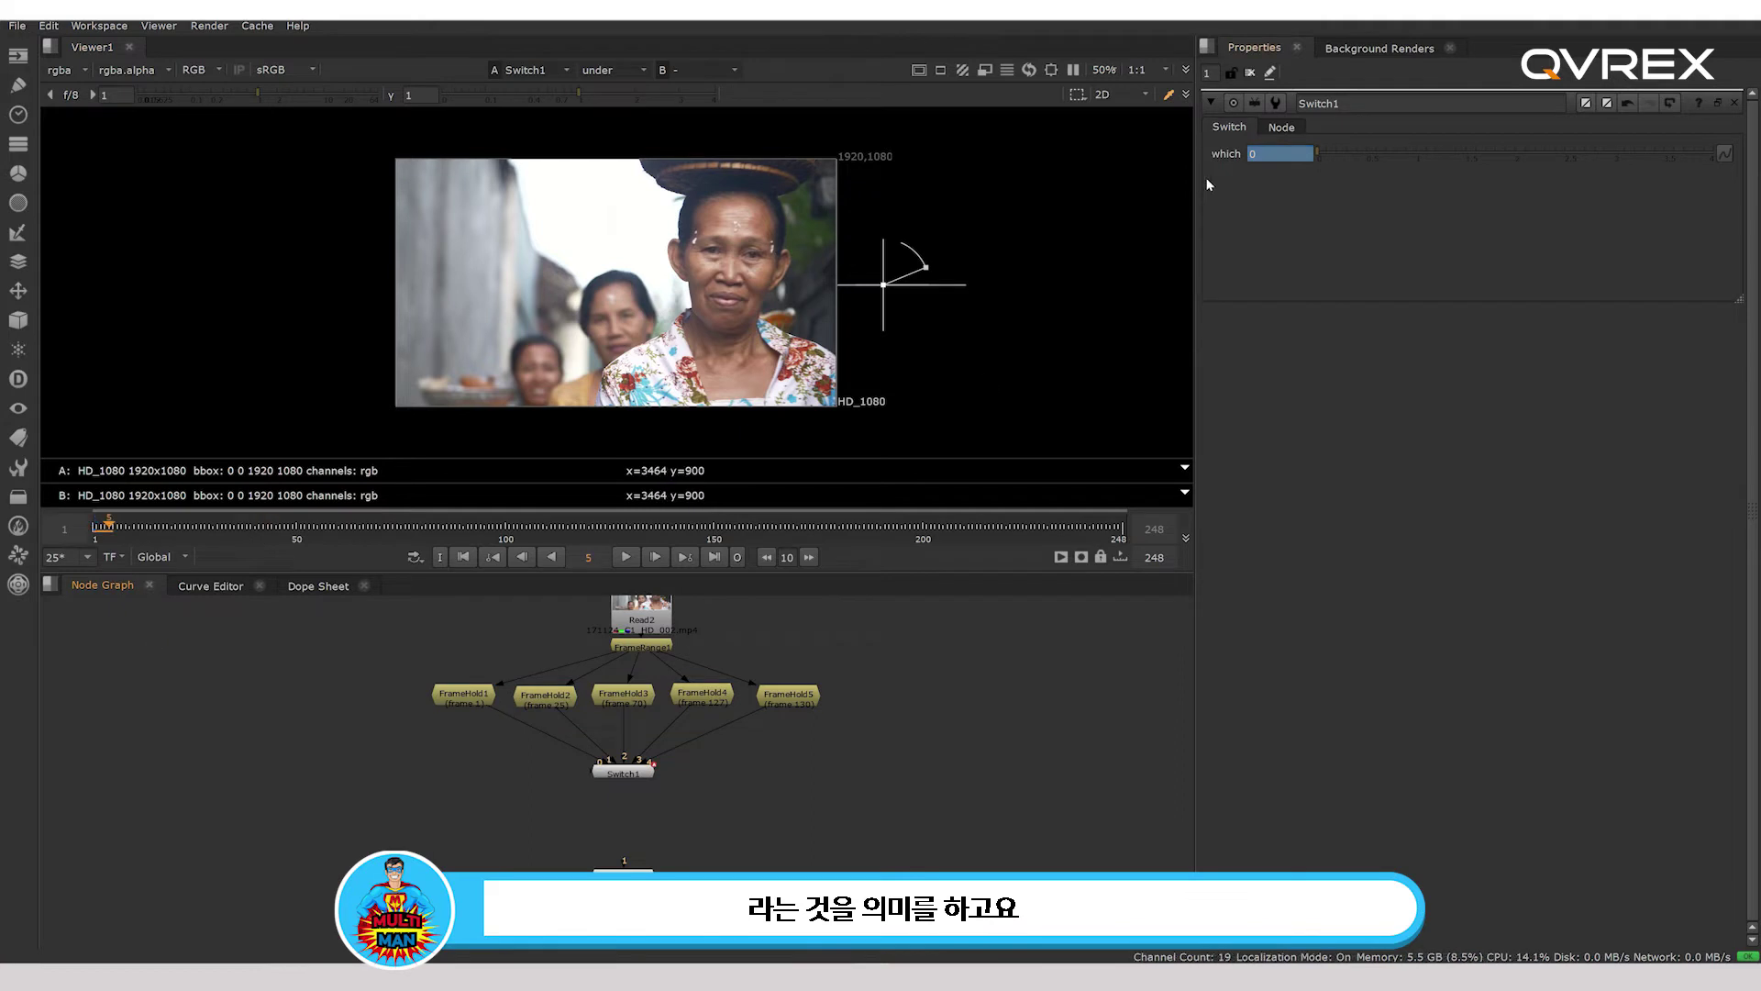
text(4)
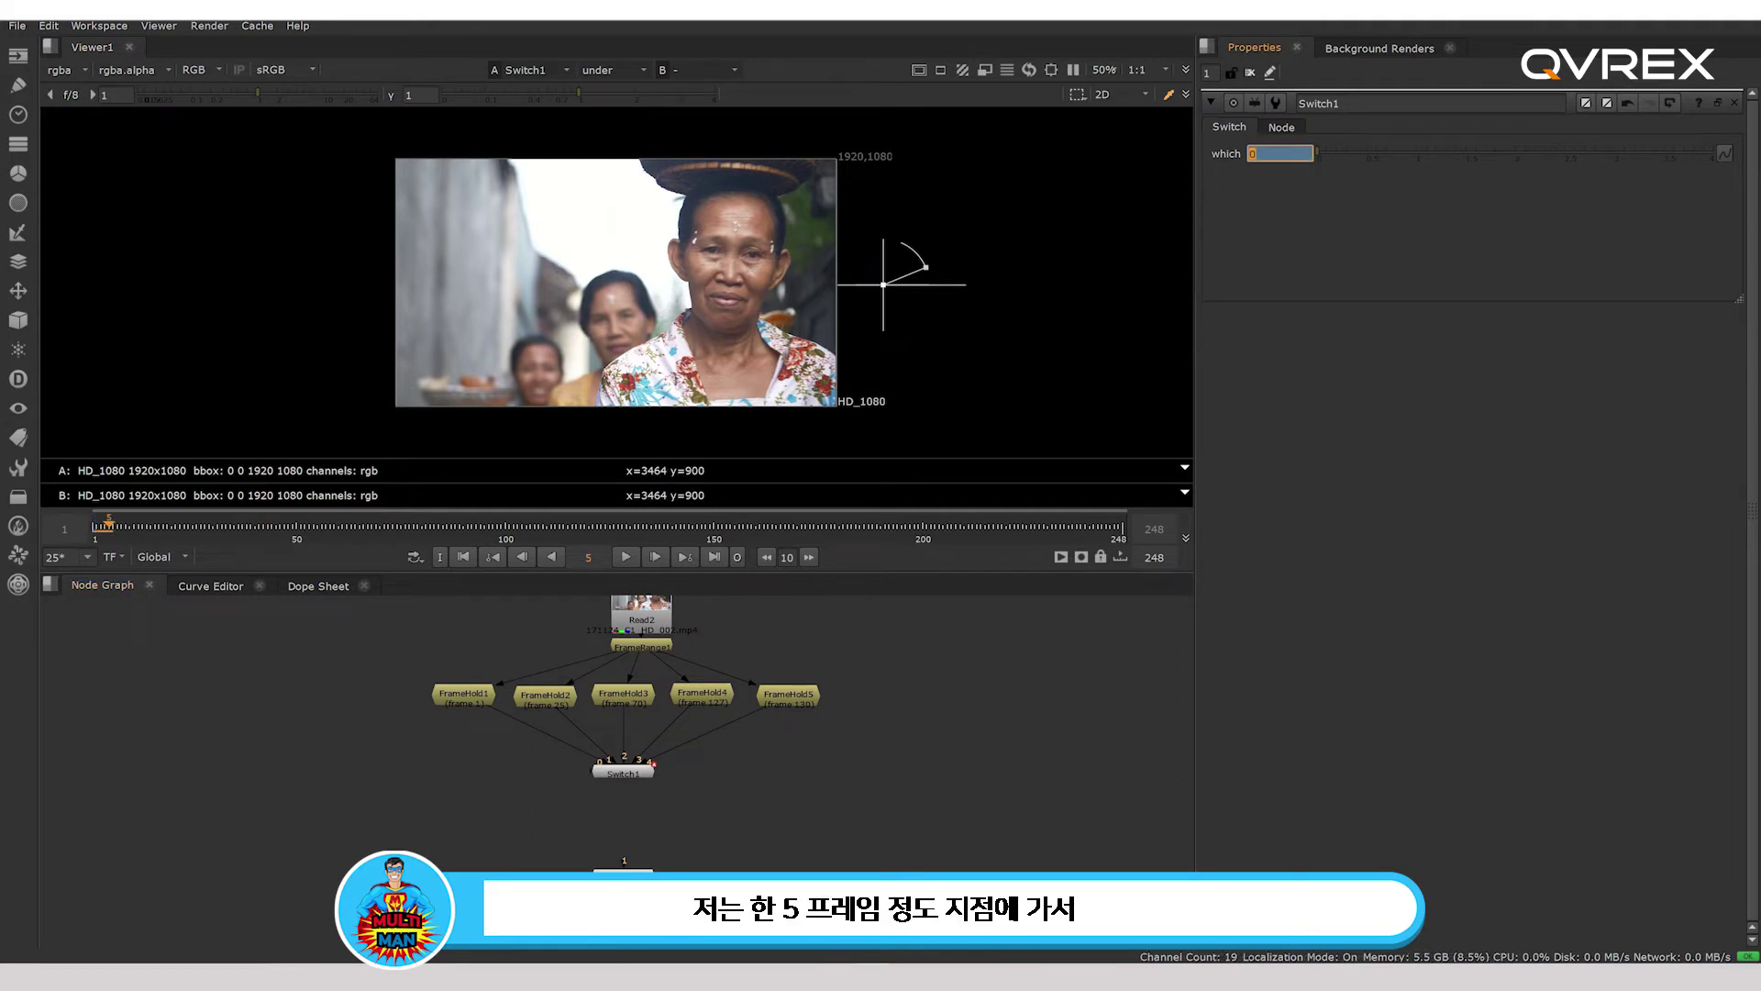
click(1260, 195)
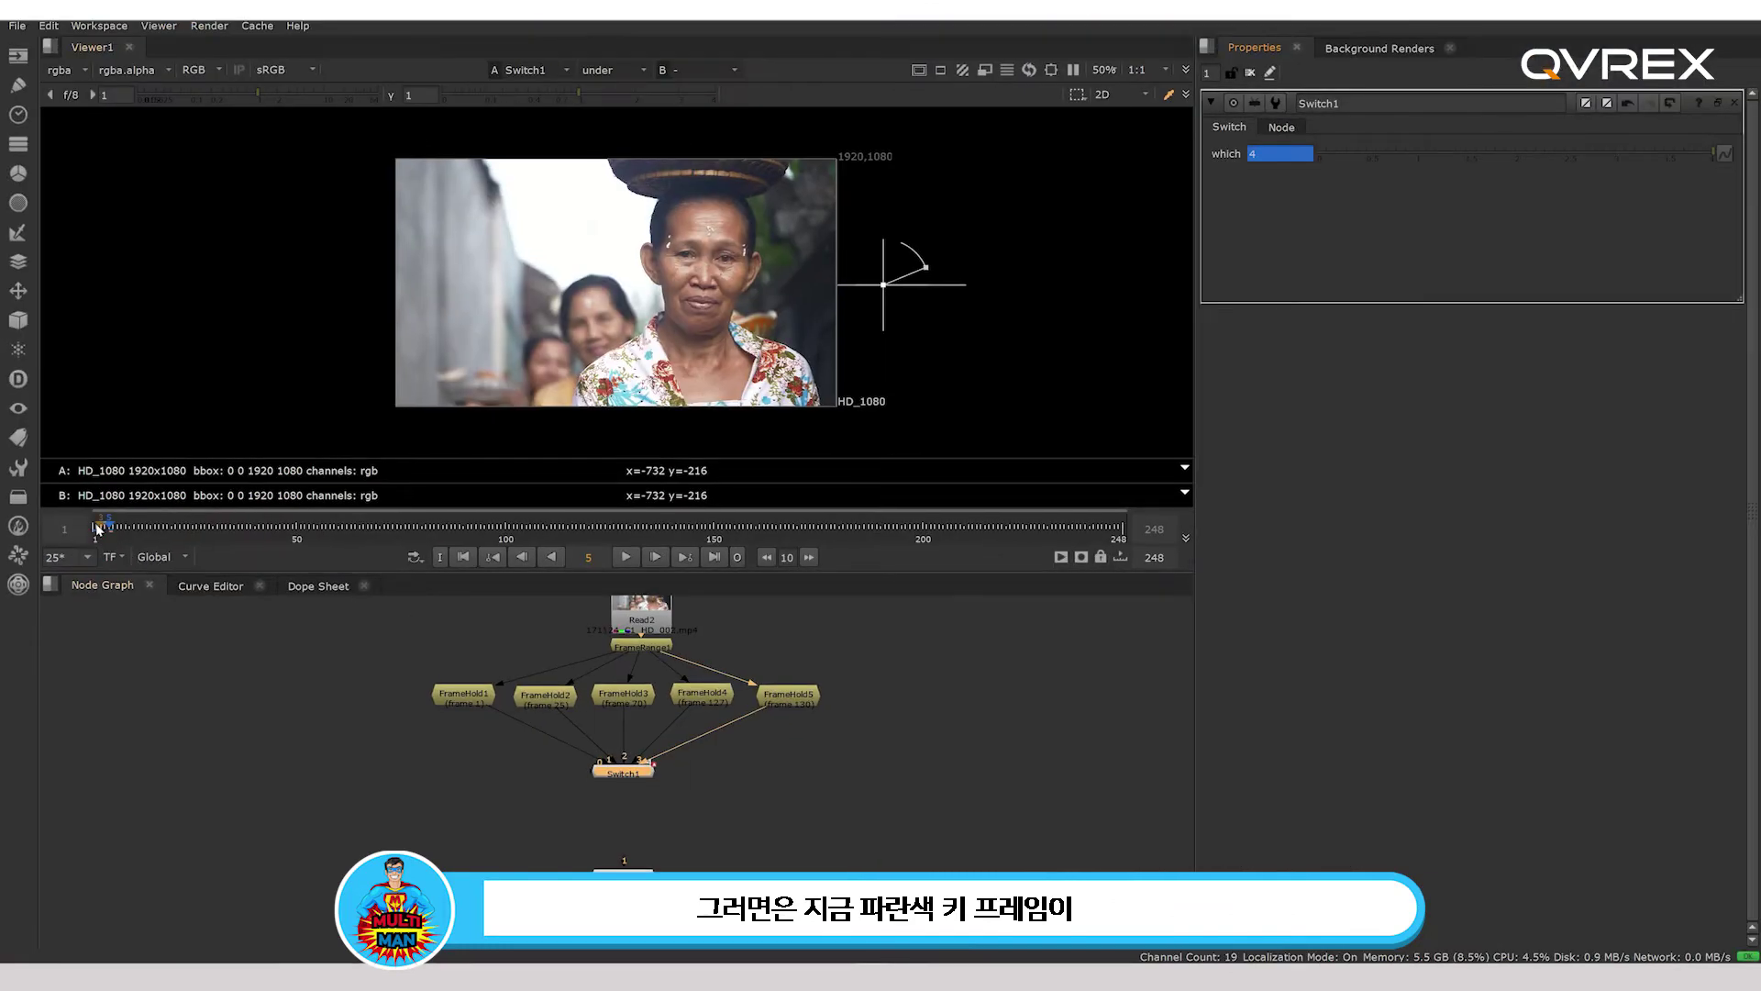
click(193, 475)
click(93, 527)
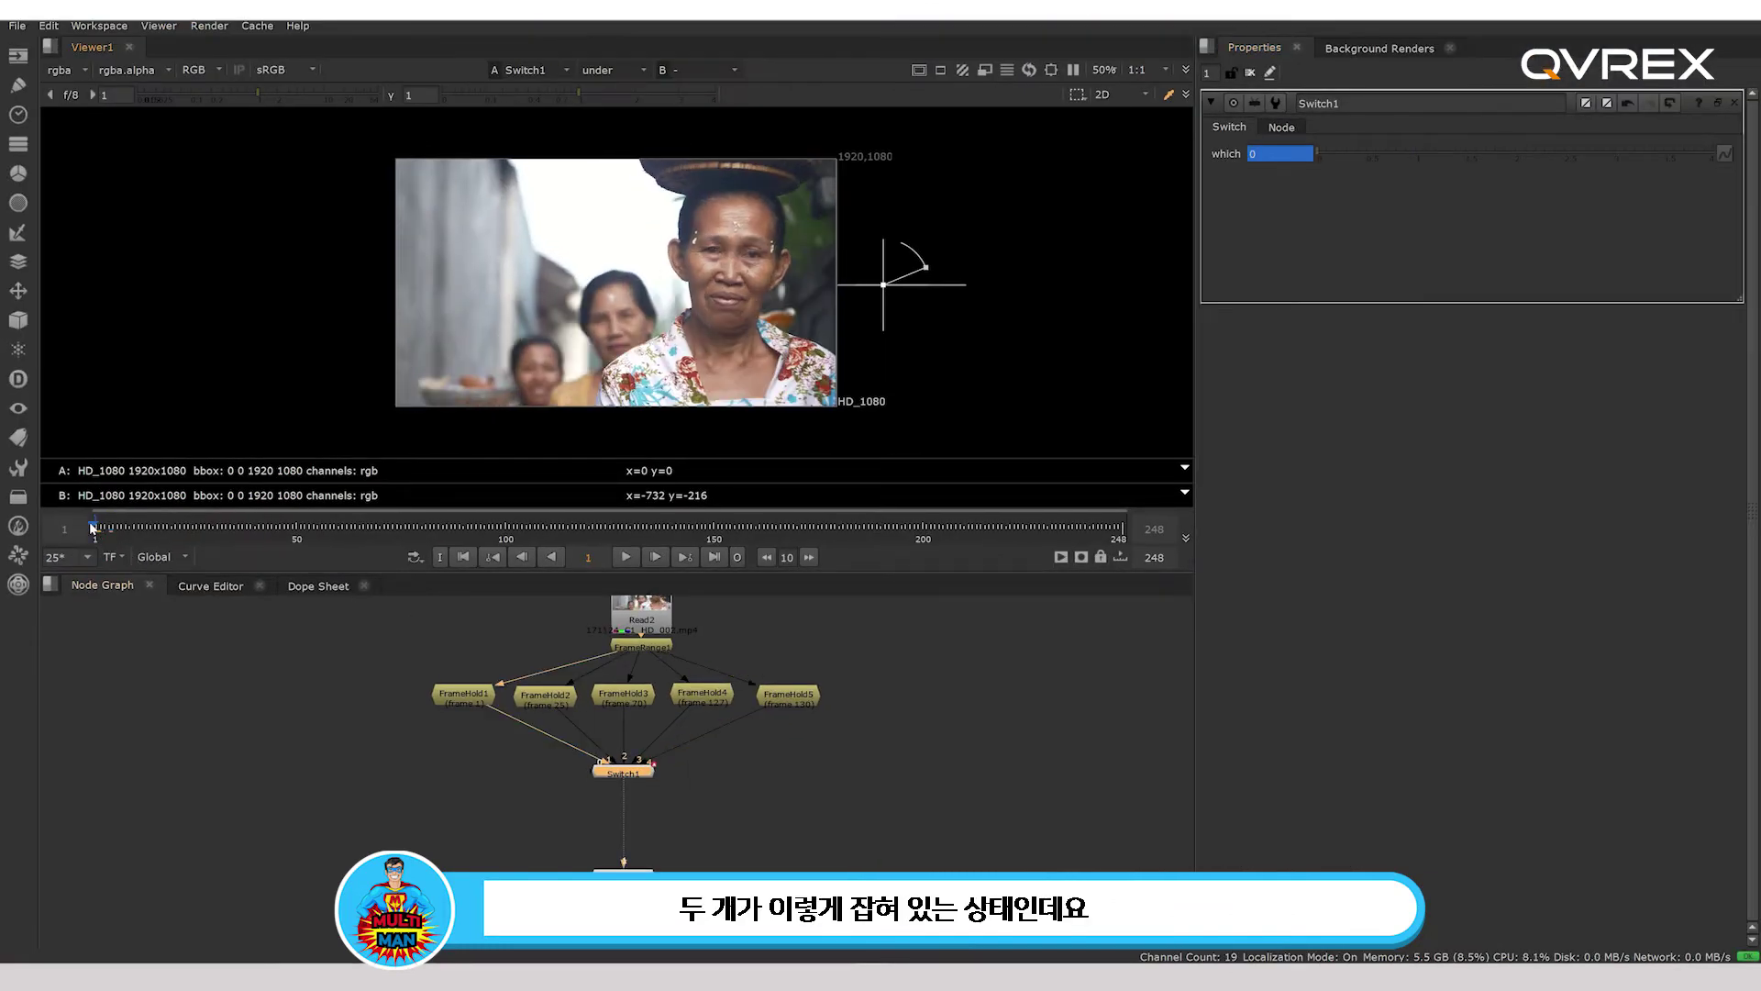
Play back the keyed Switch sequence and scrub the playhead to frame 5 to check the output.
click(622, 558)
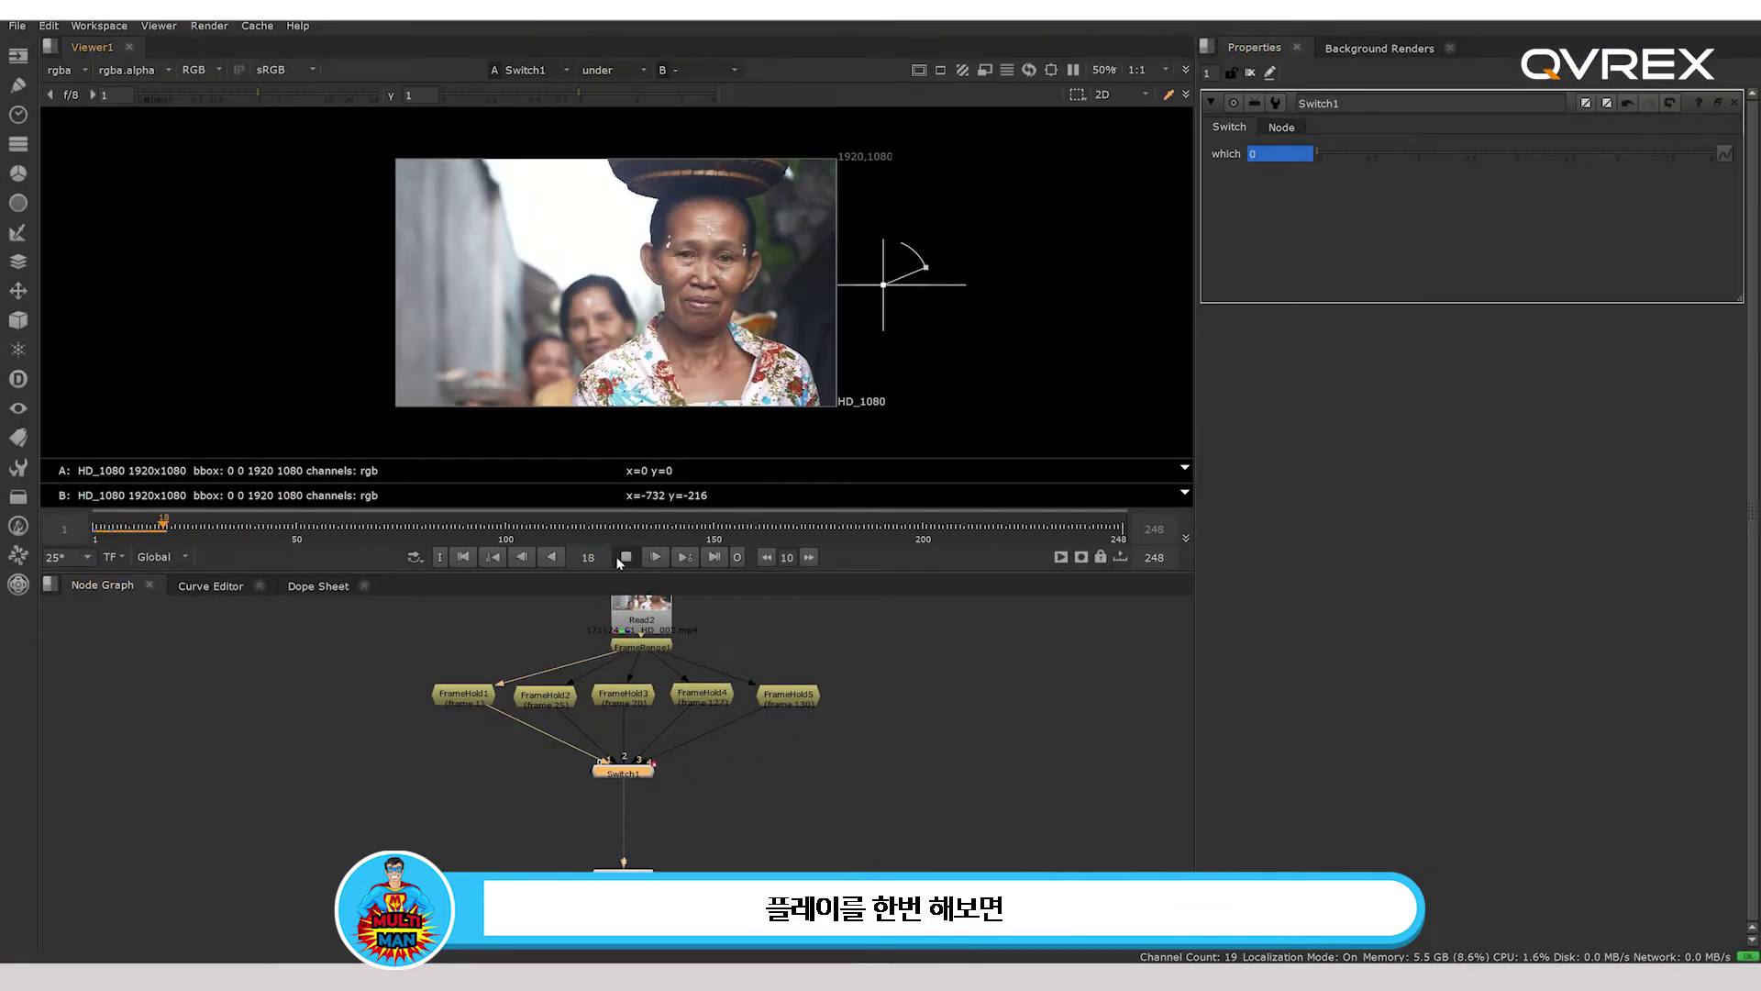
drag(102, 526, 109, 528)
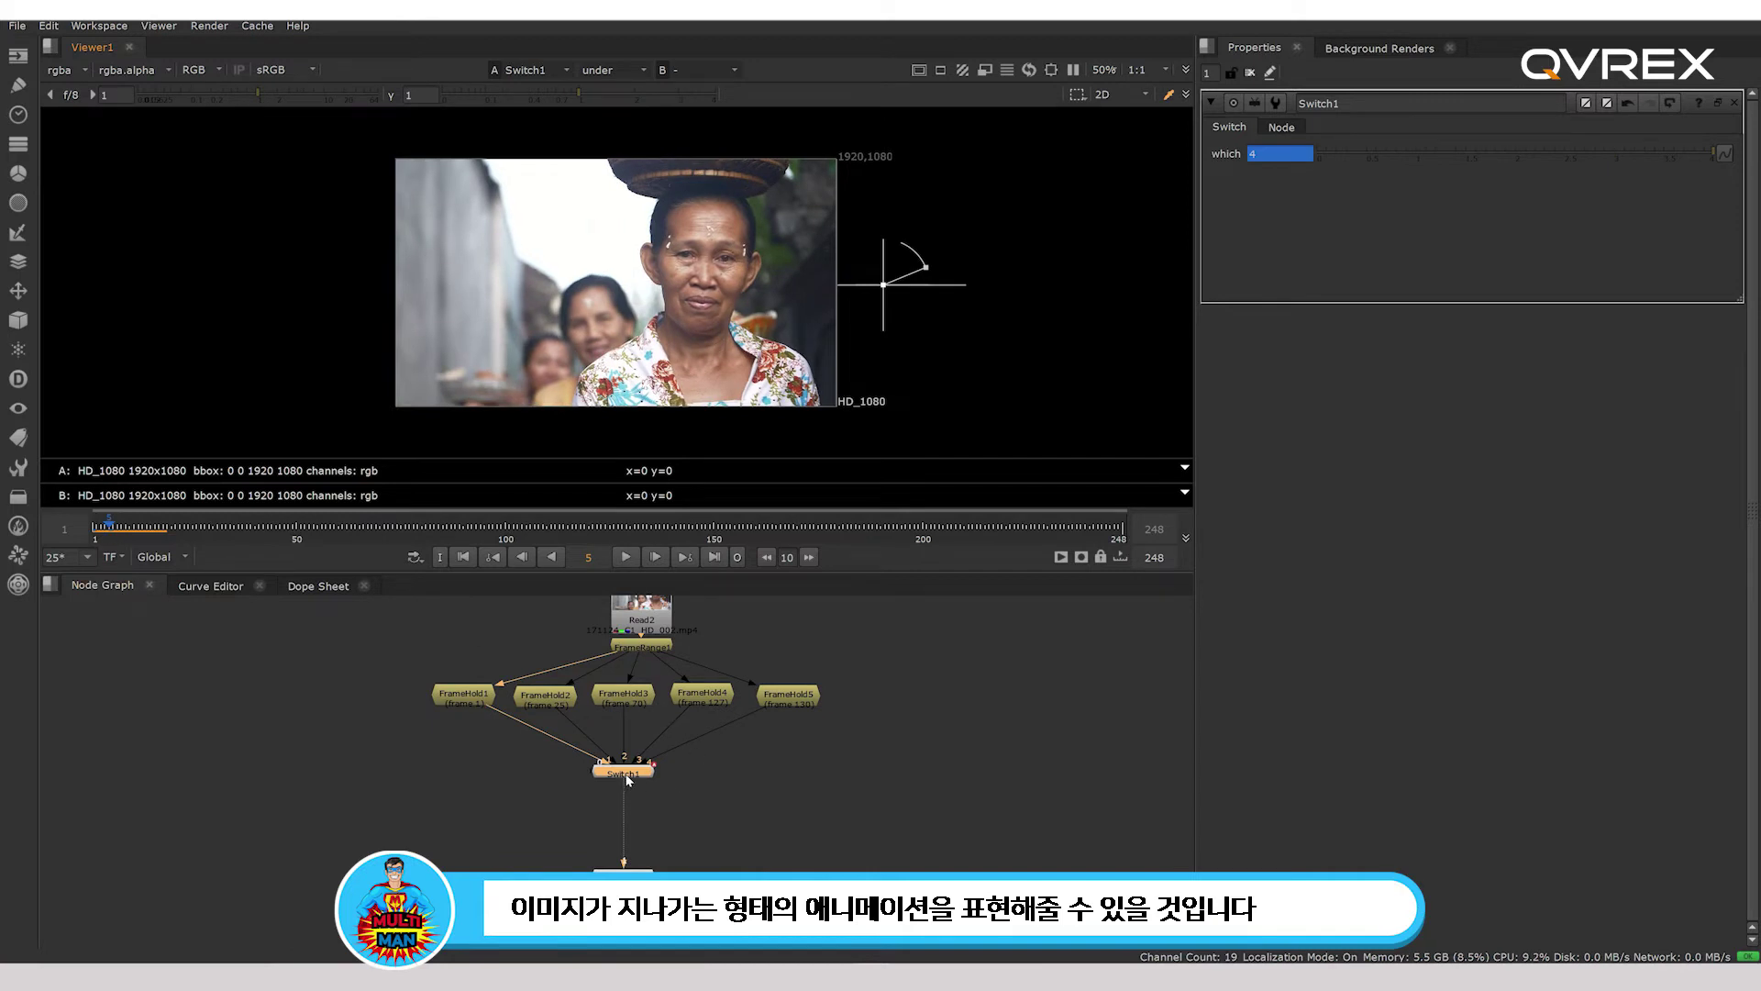
Tidy the node graph by moving the Switch node slightly lower and spacing the Viewer node further below it.
drag(628, 775, 628, 789)
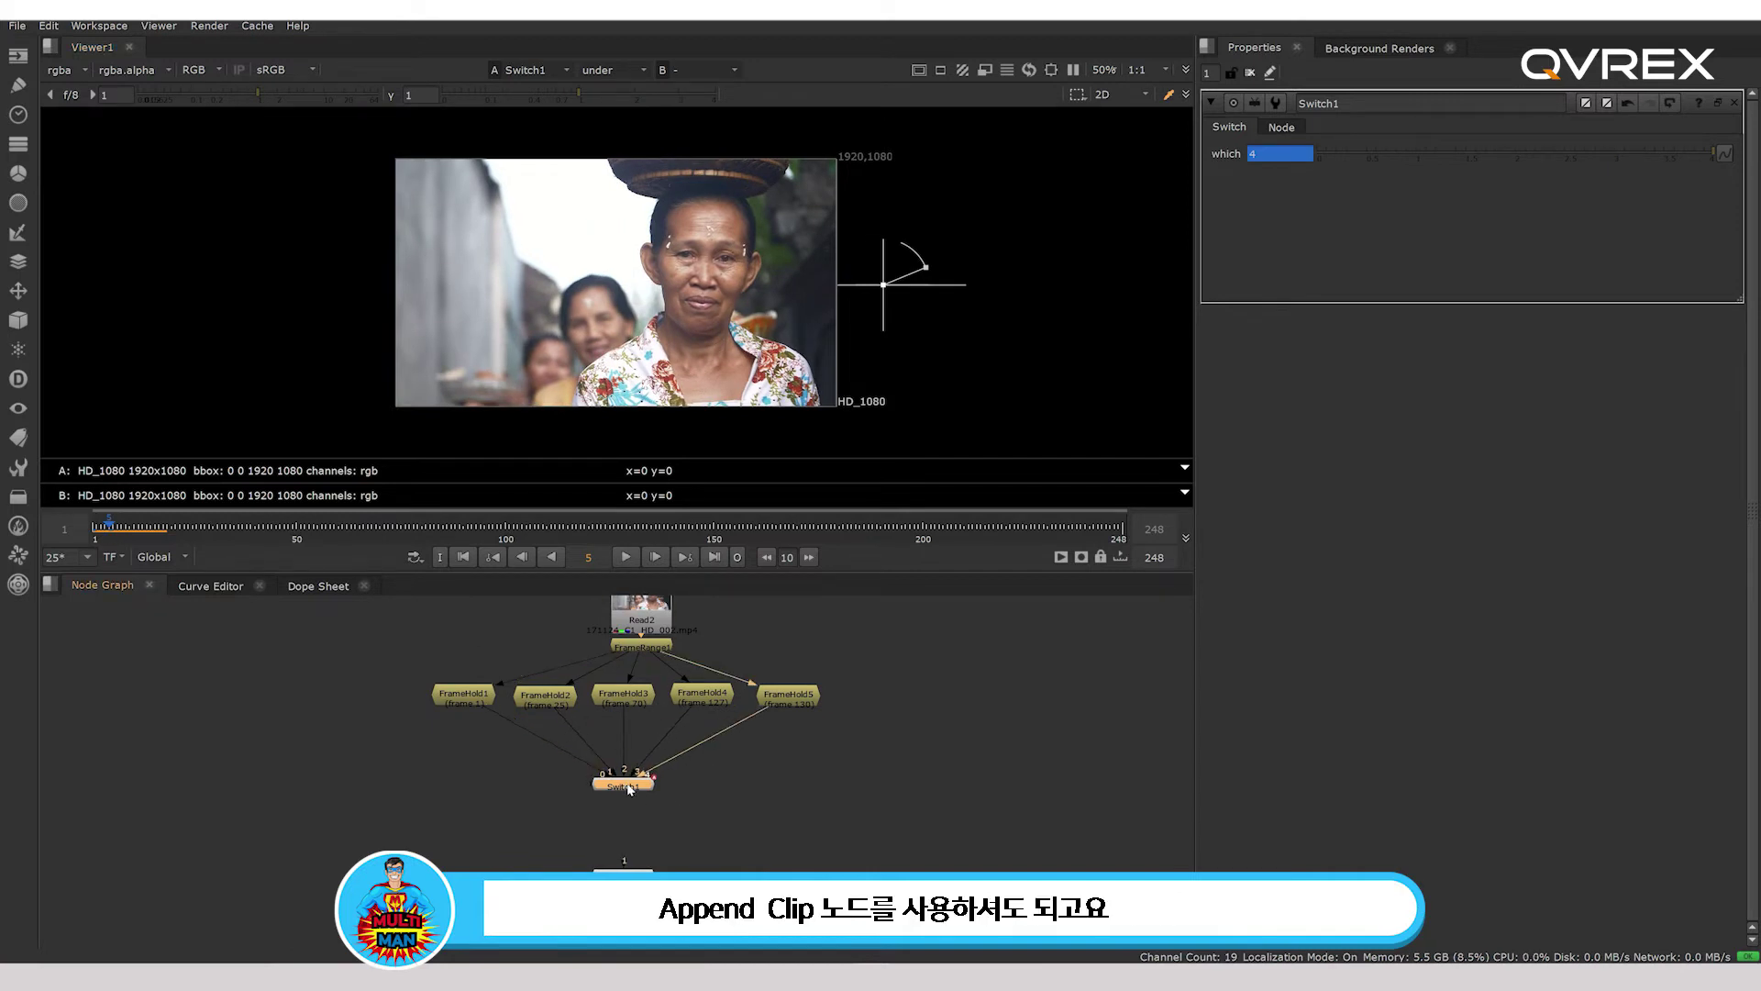
middle_drag(850, 773, 939, 756)
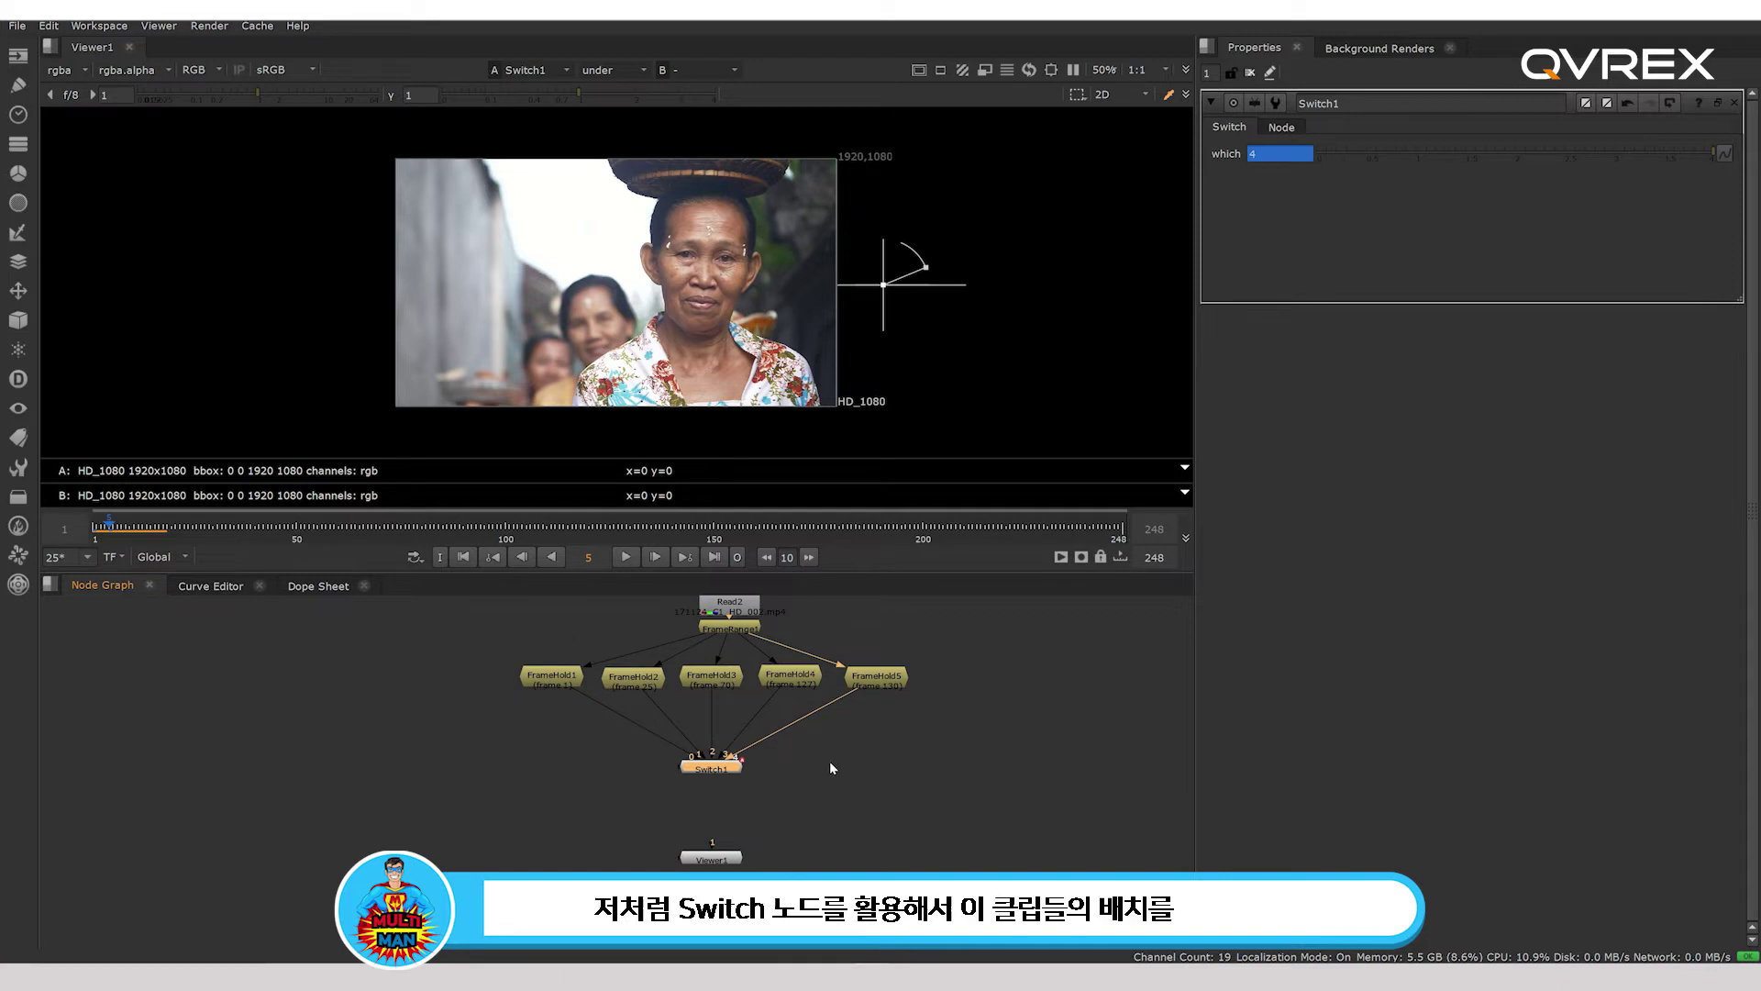
middle_drag(829, 763, 684, 699)
drag(554, 800, 554, 859)
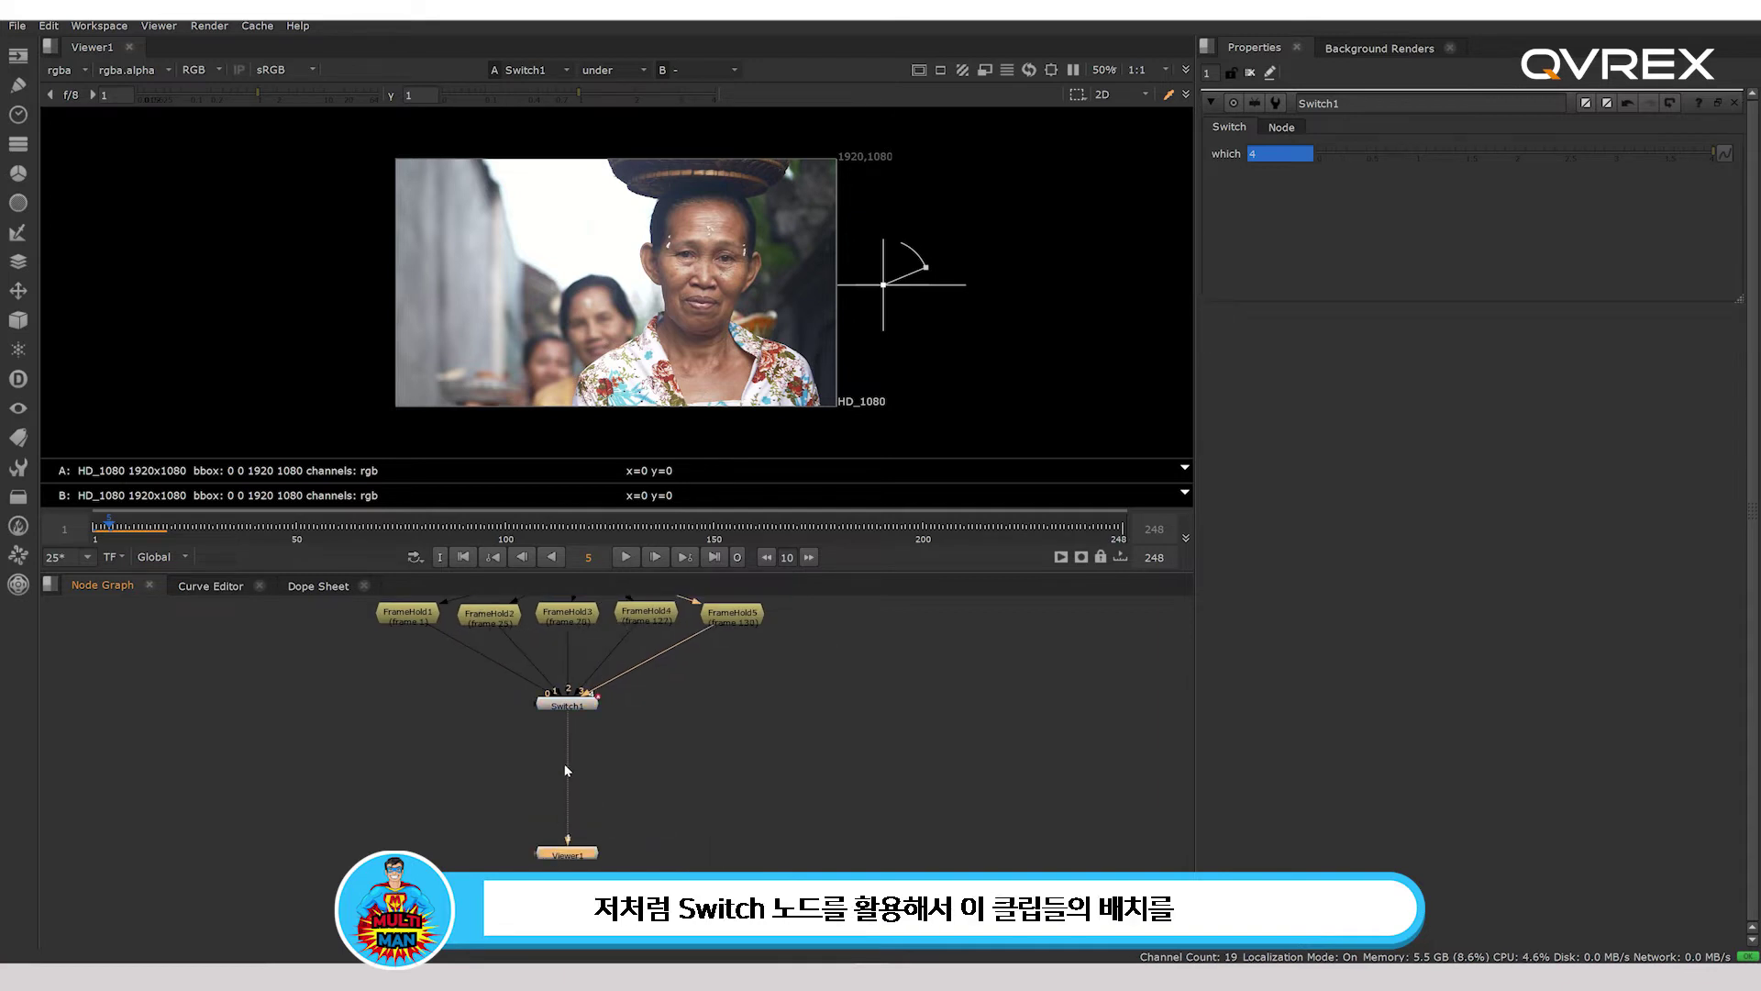
middle_drag(657, 752, 430, 758)
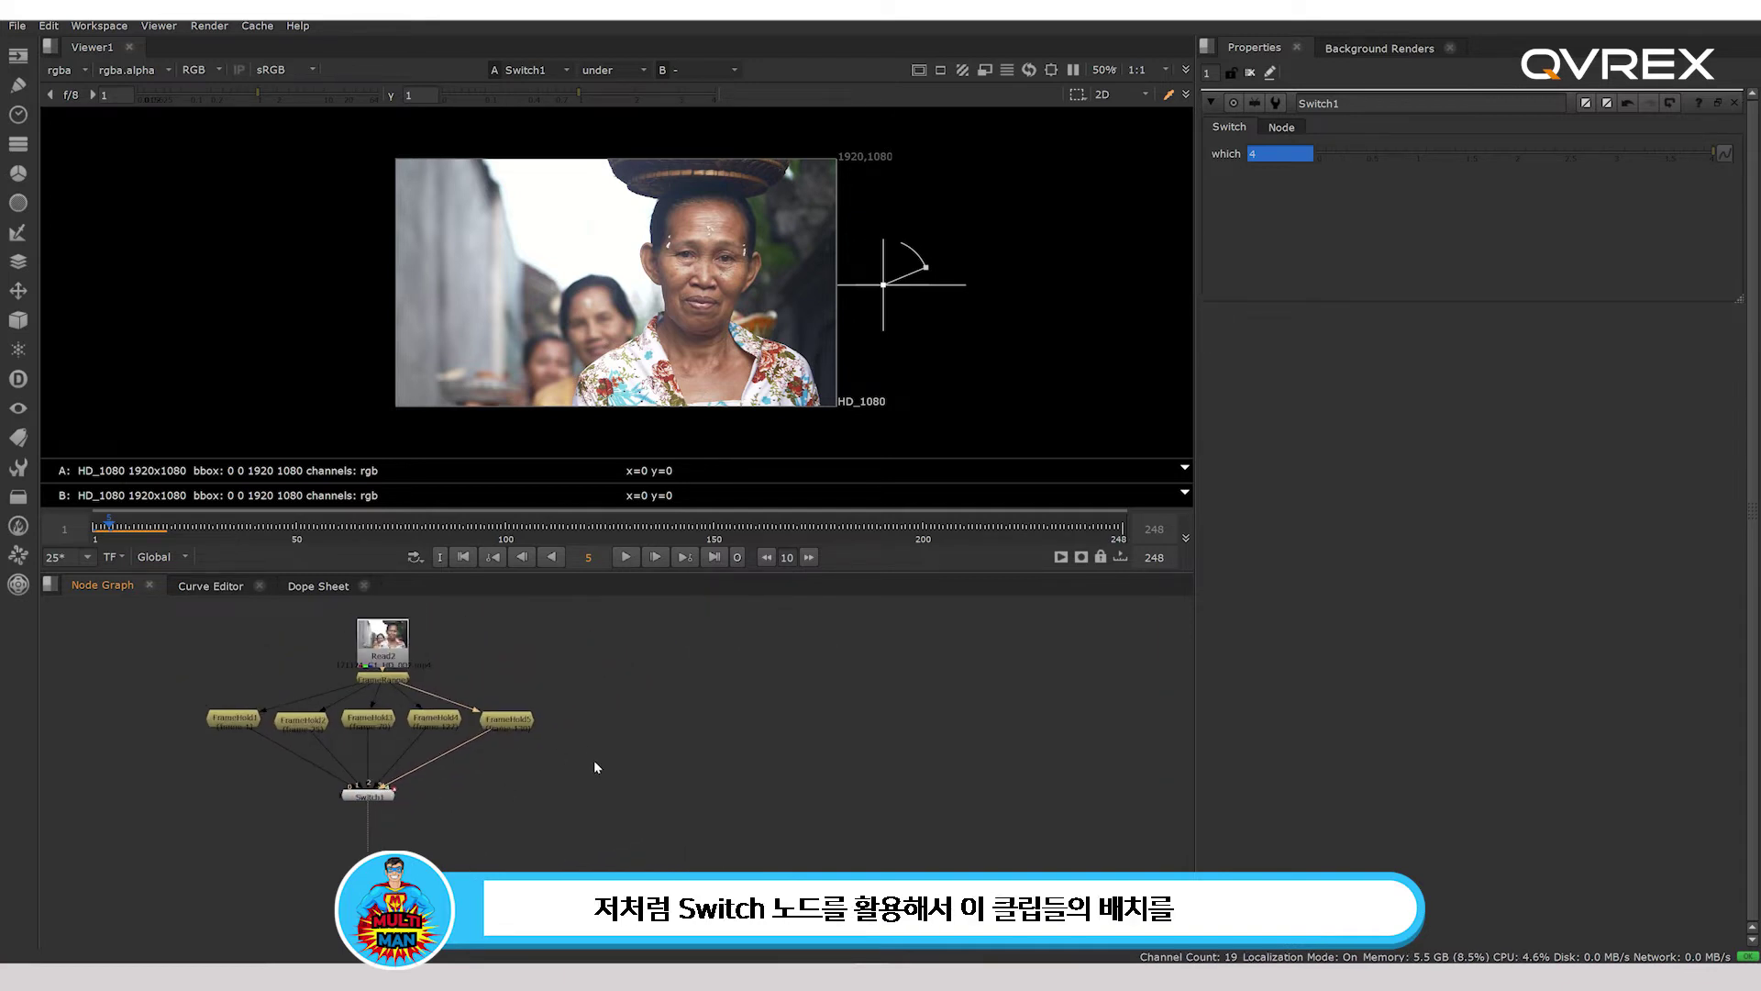
middle_drag(594, 764, 562, 814)
mouse_move(353, 693)
mouse_down()
mouse_move(353, 672)
mouse_move(347, 730)
mouse_move(334, 679)
mouse_up()
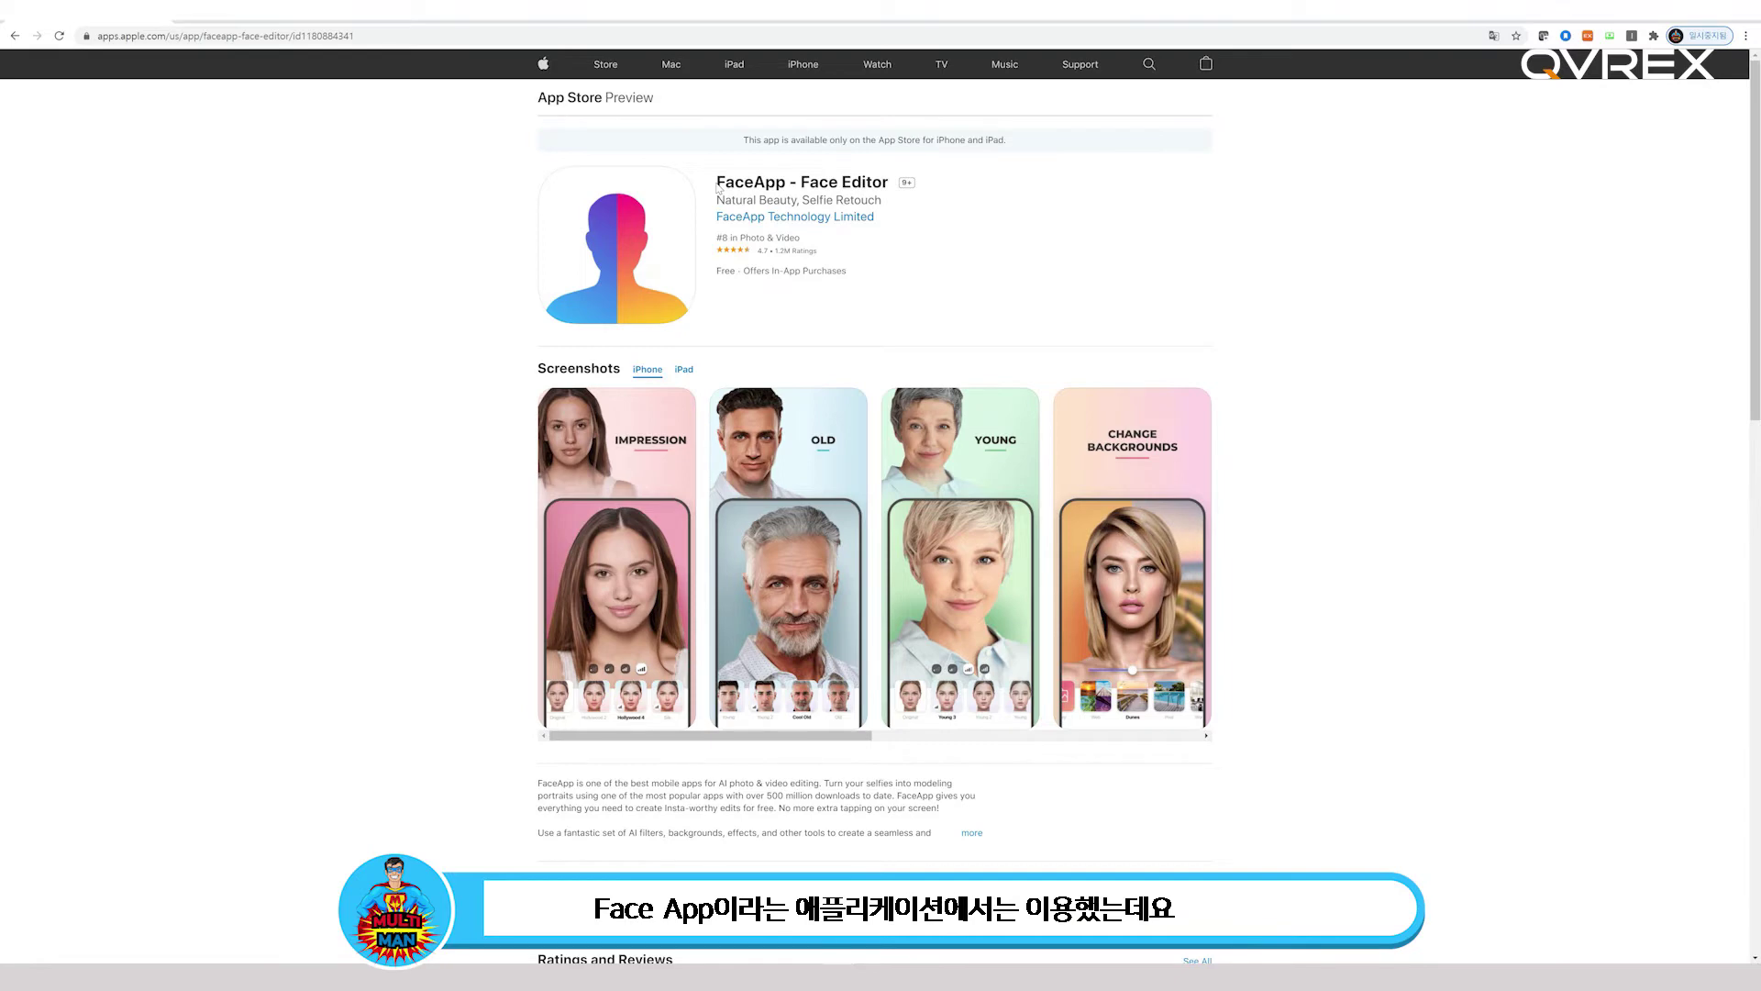
Examine the FaceApp - Face Editor page on the App Store, including its title, screenshots, reviews and subscriptions.
drag(735, 182, 786, 183)
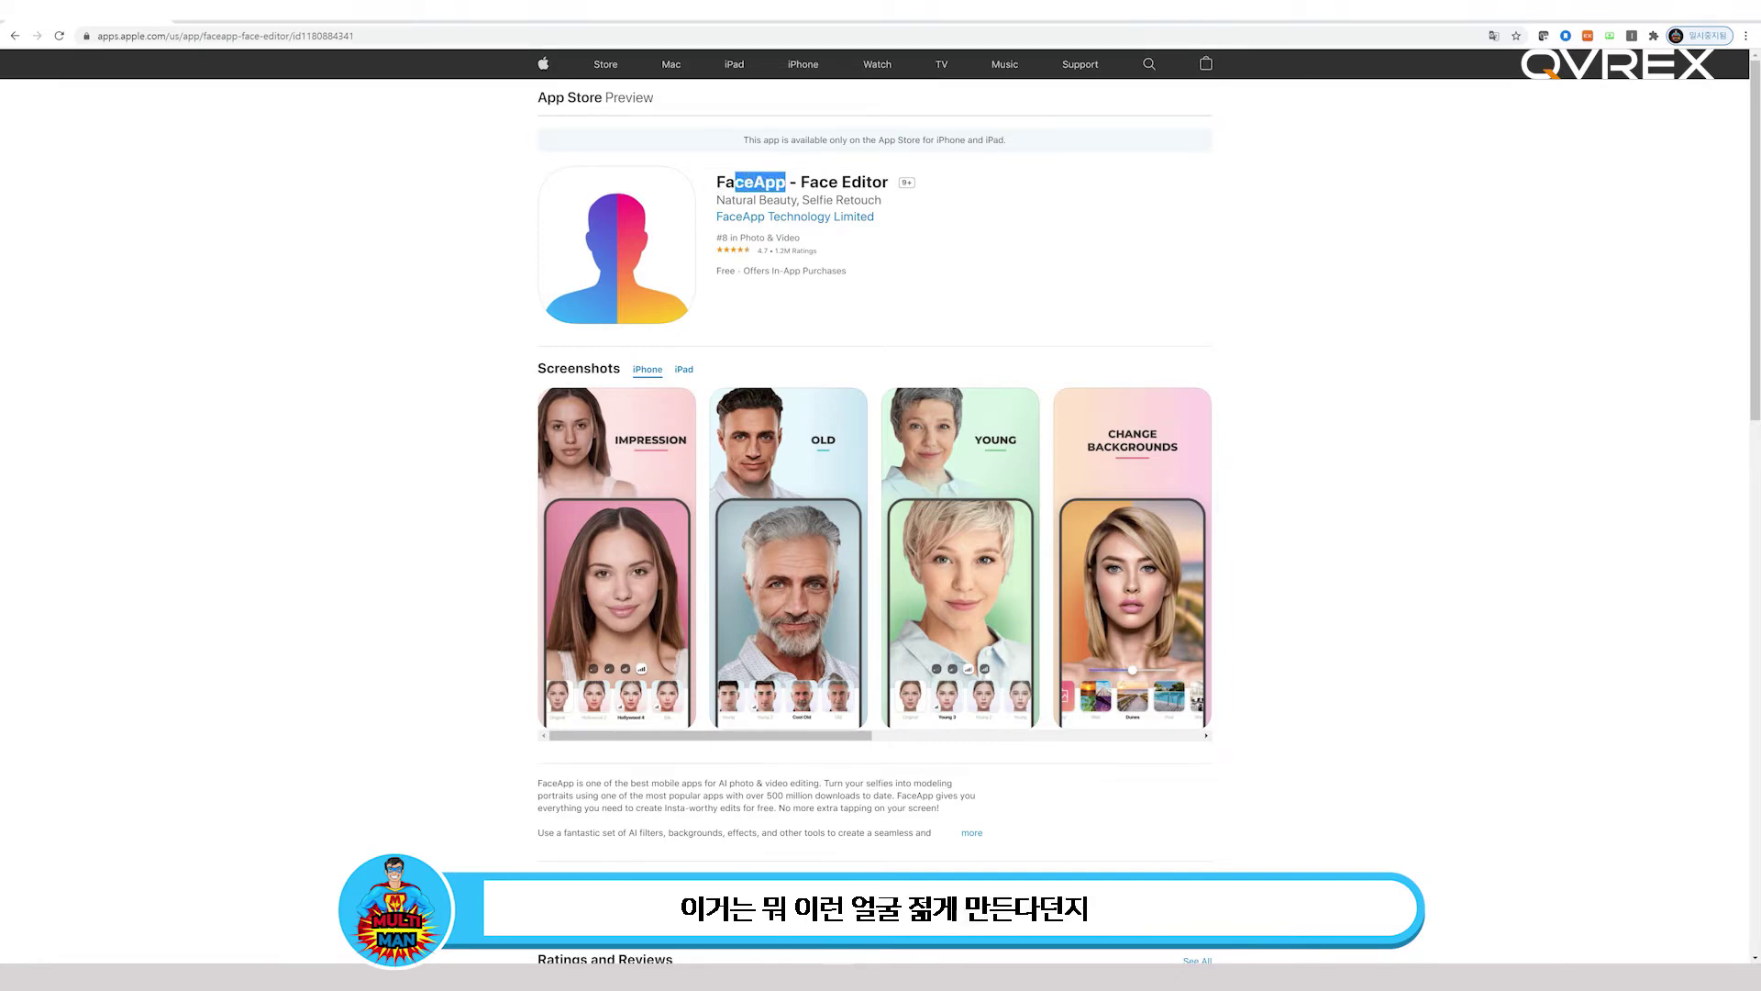
click(917, 268)
scroll(1227, 552, down, 3)
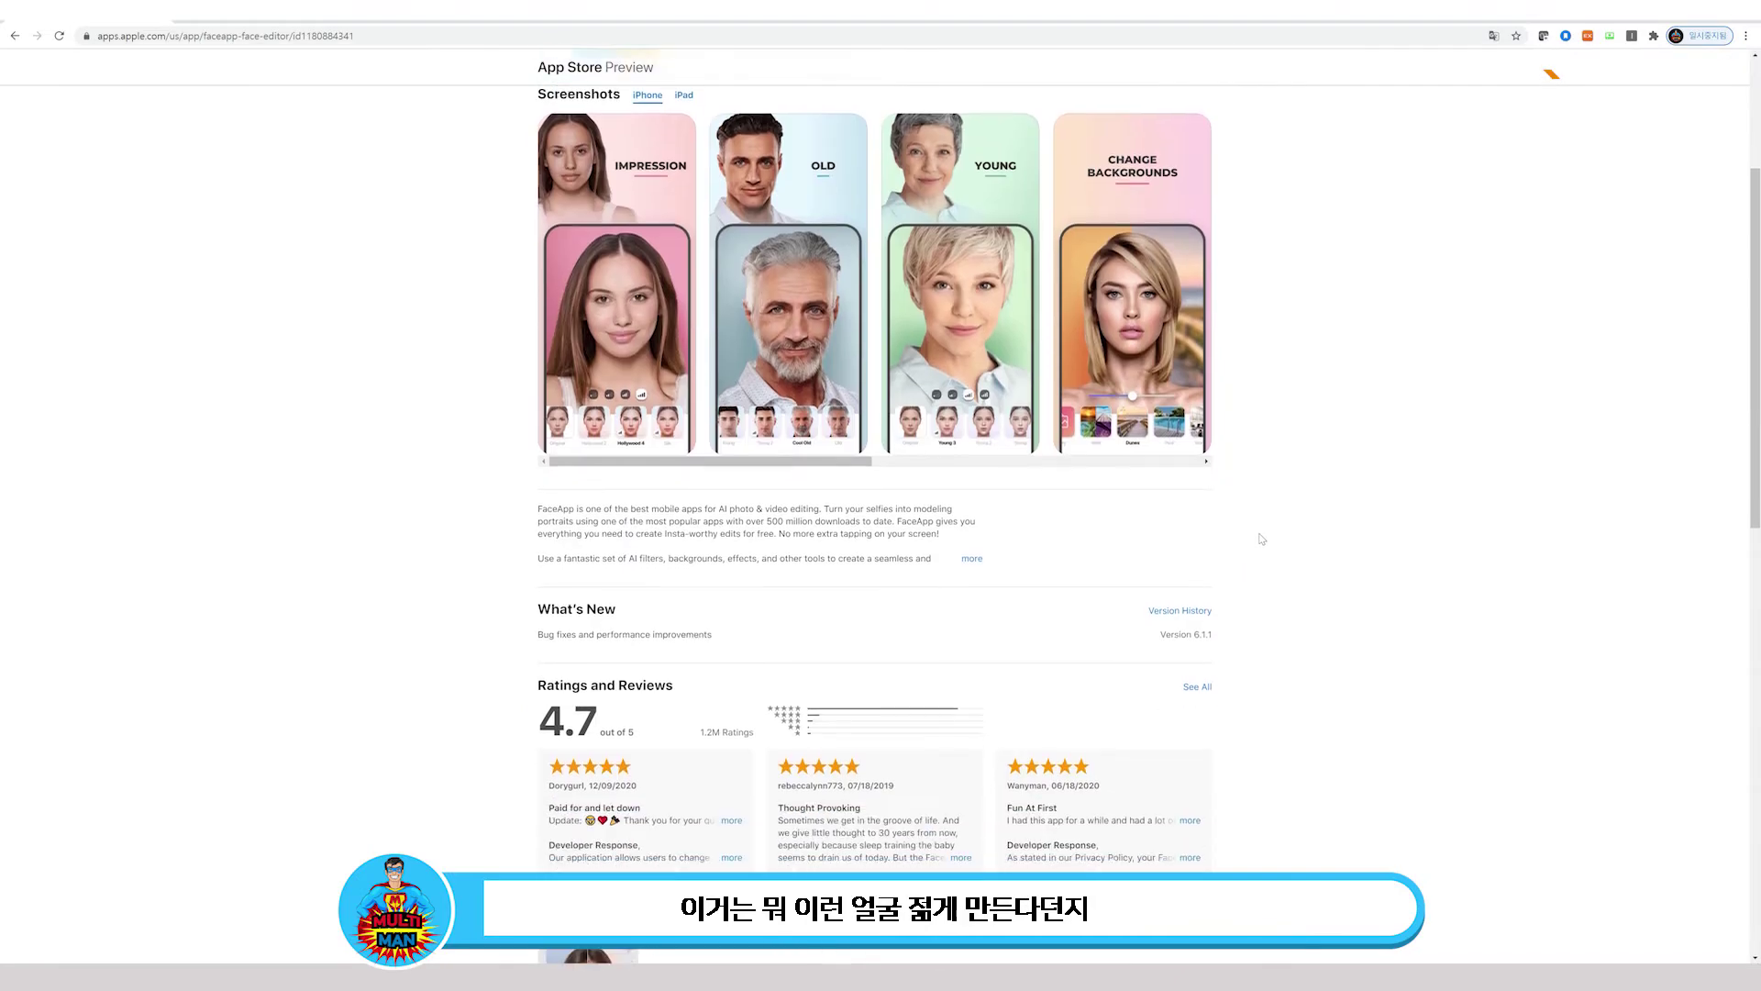
scroll(960, 560, up, 1)
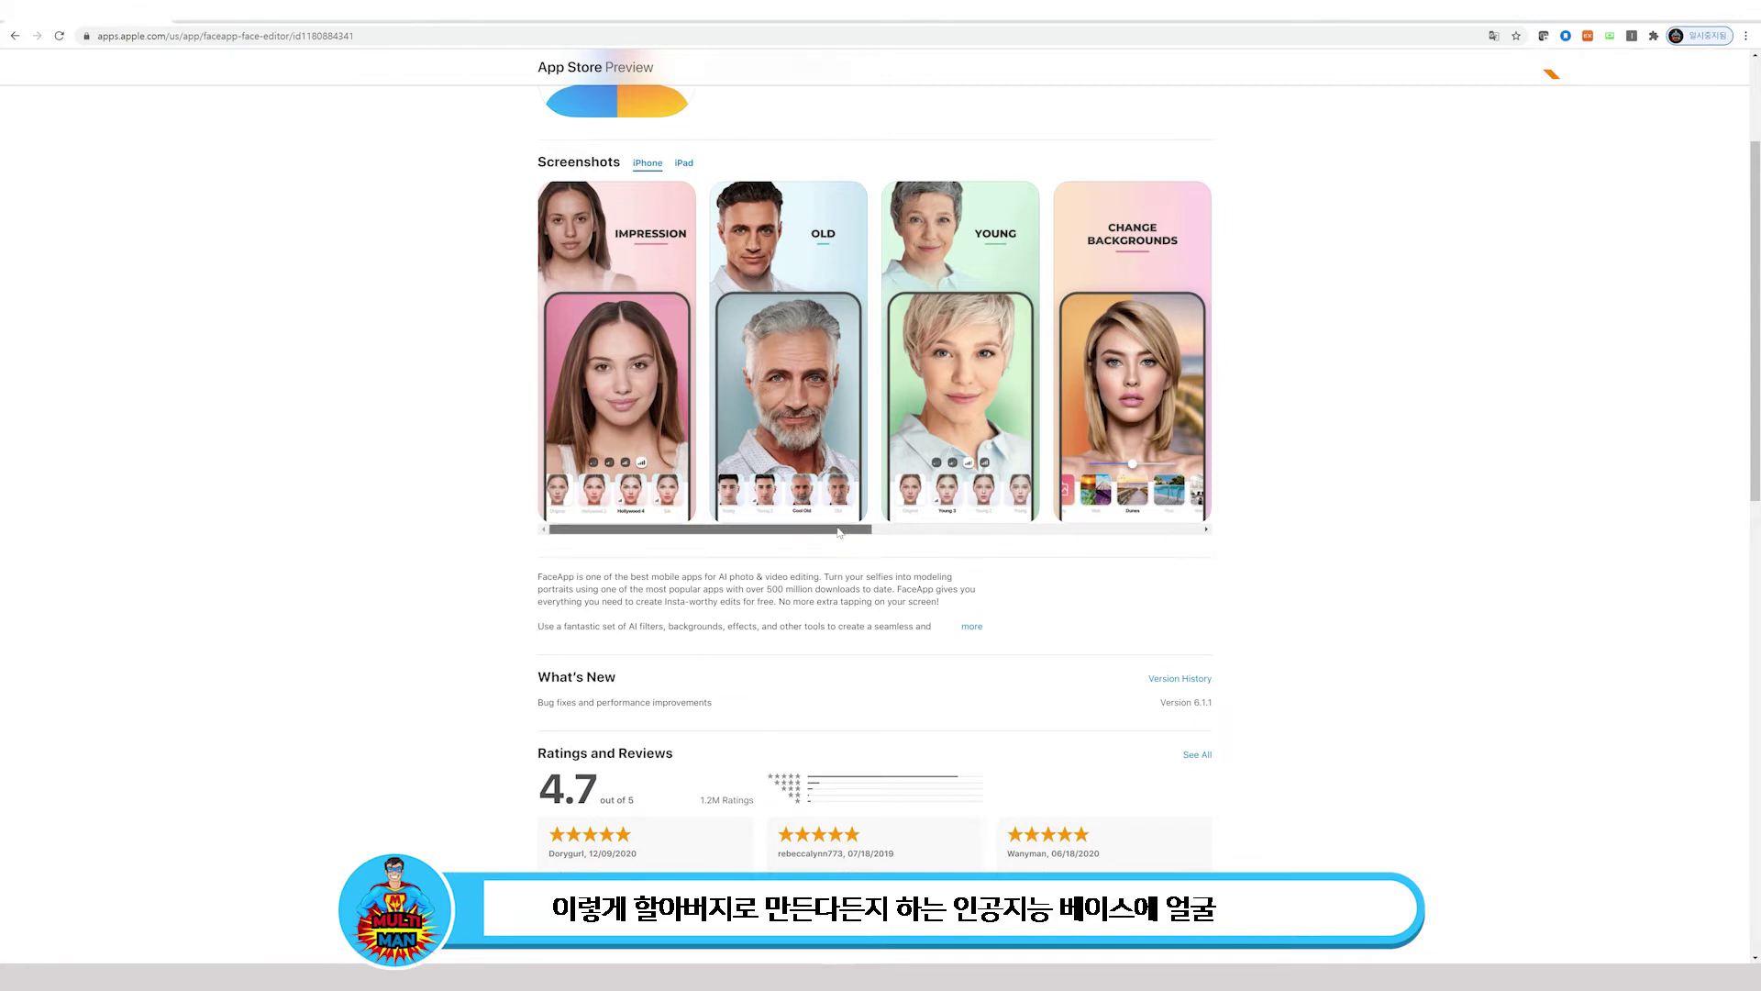
drag(828, 531, 744, 531)
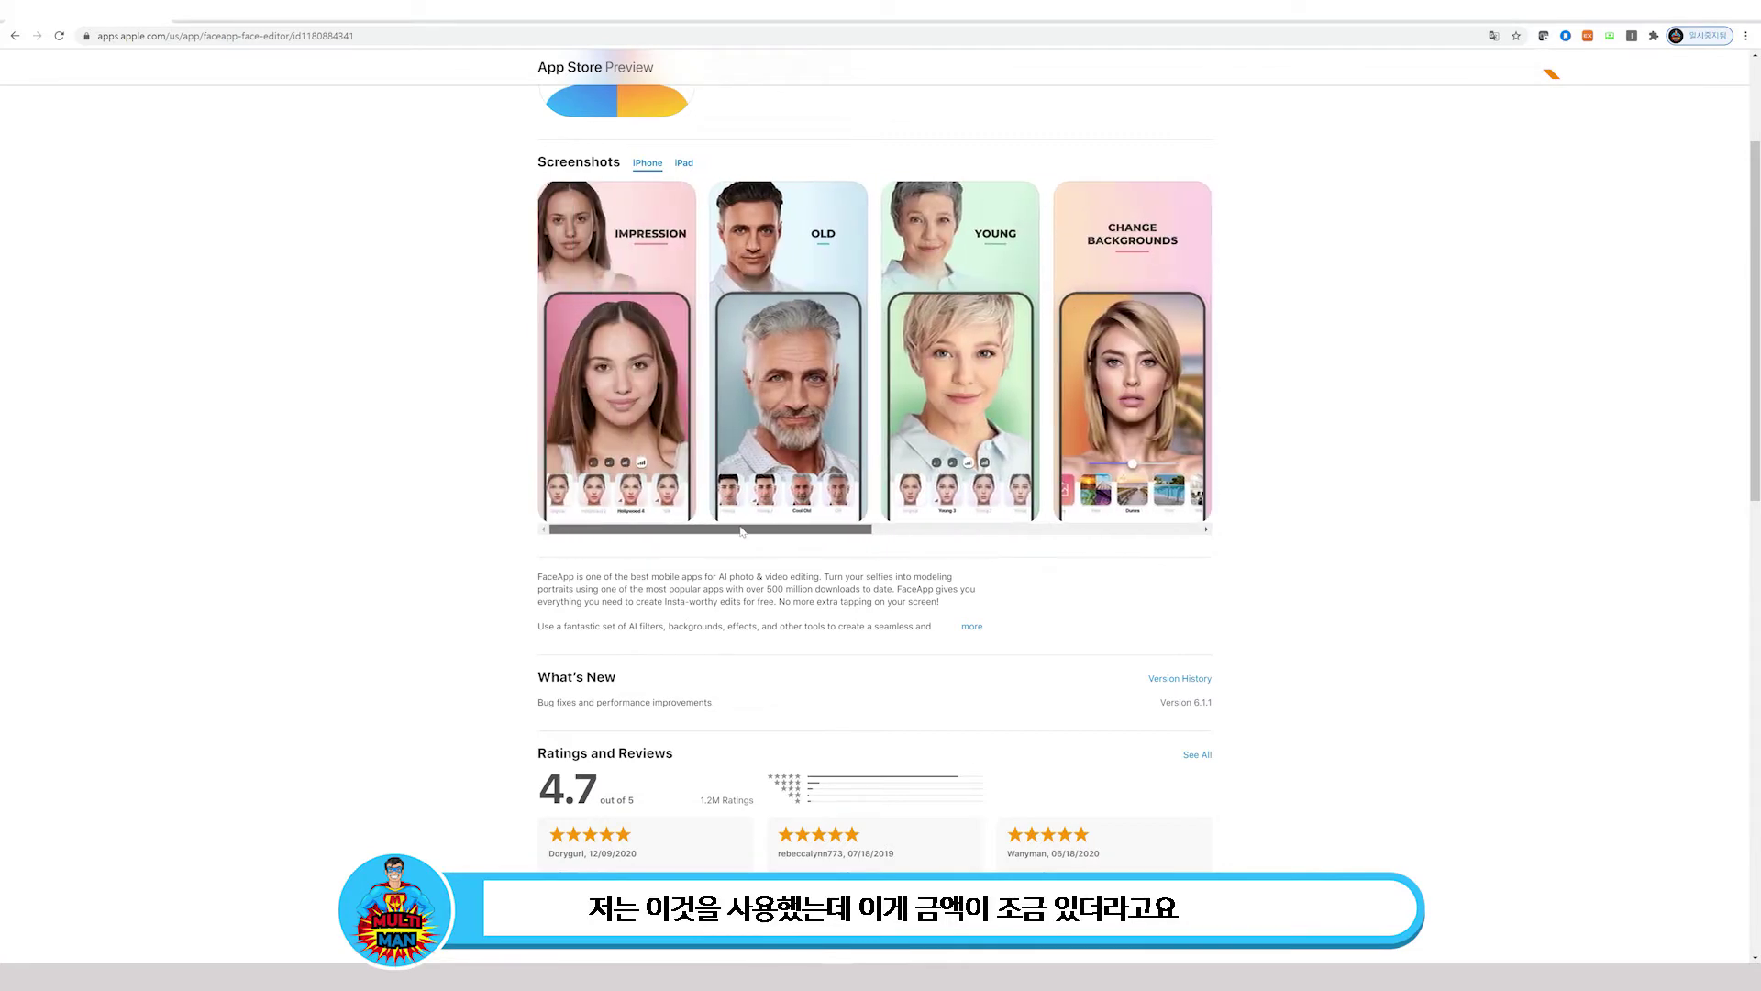
scroll(1101, 624, down, 1)
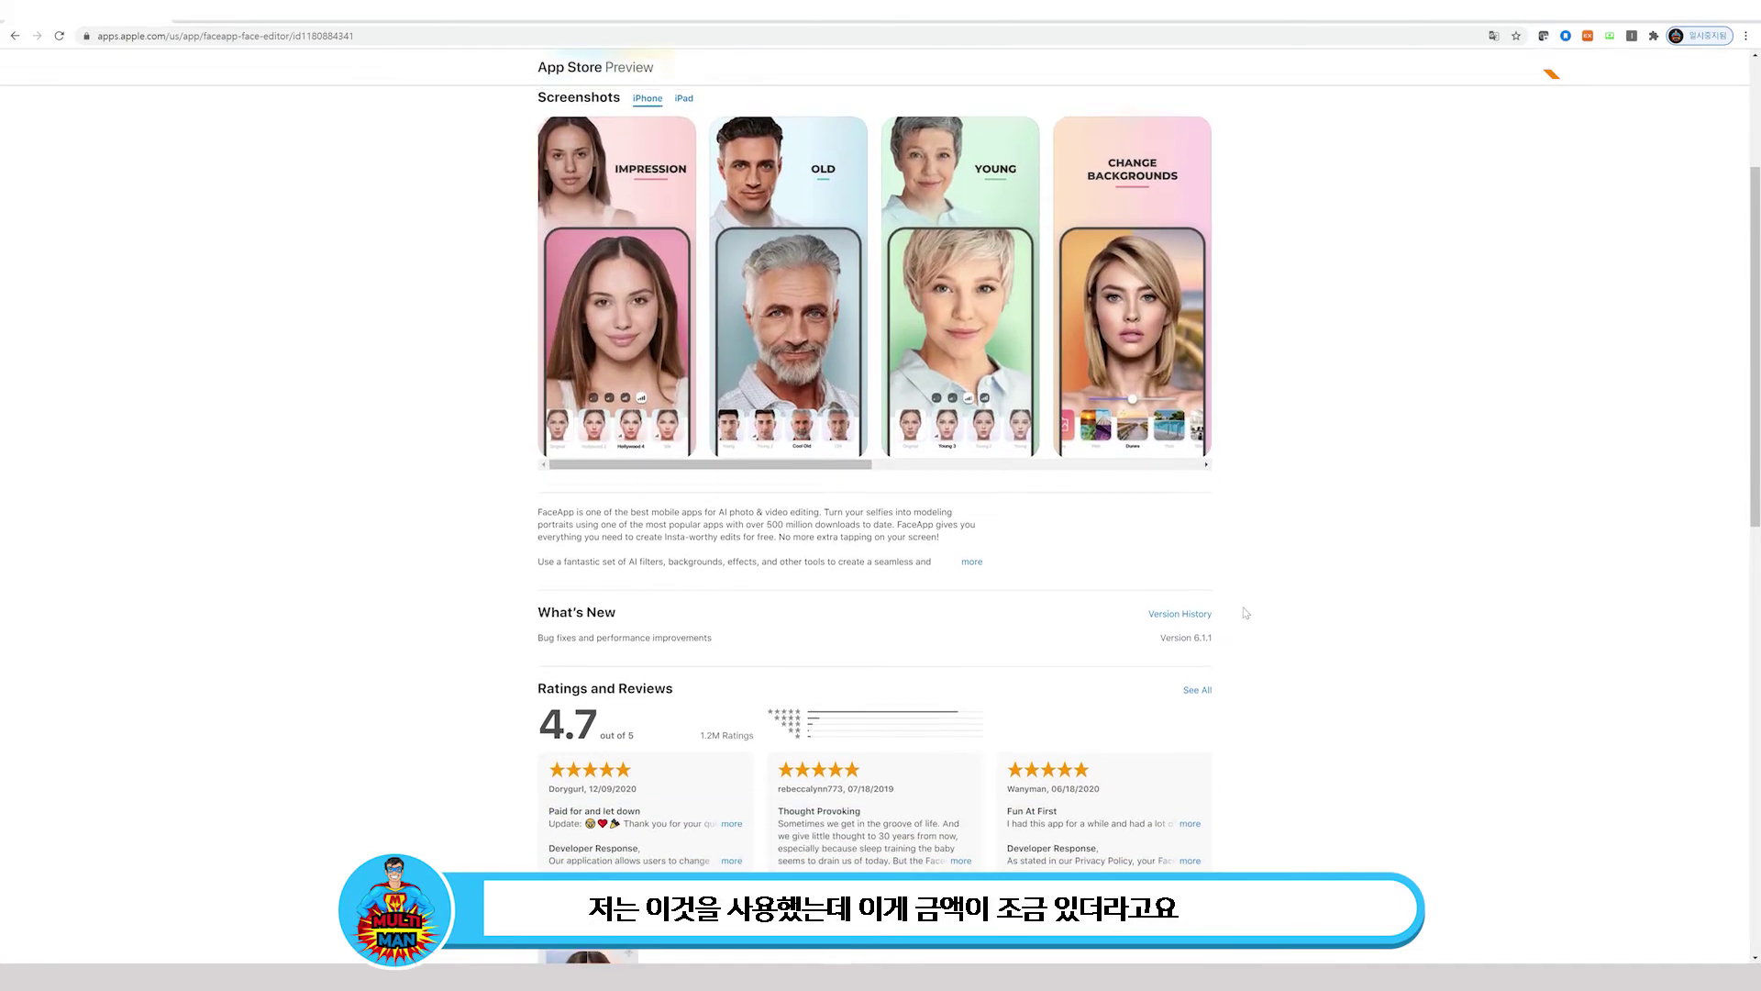
scroll(1124, 631, up, 3)
scroll(1246, 612, down, 3)
scroll(1243, 613, down, 5)
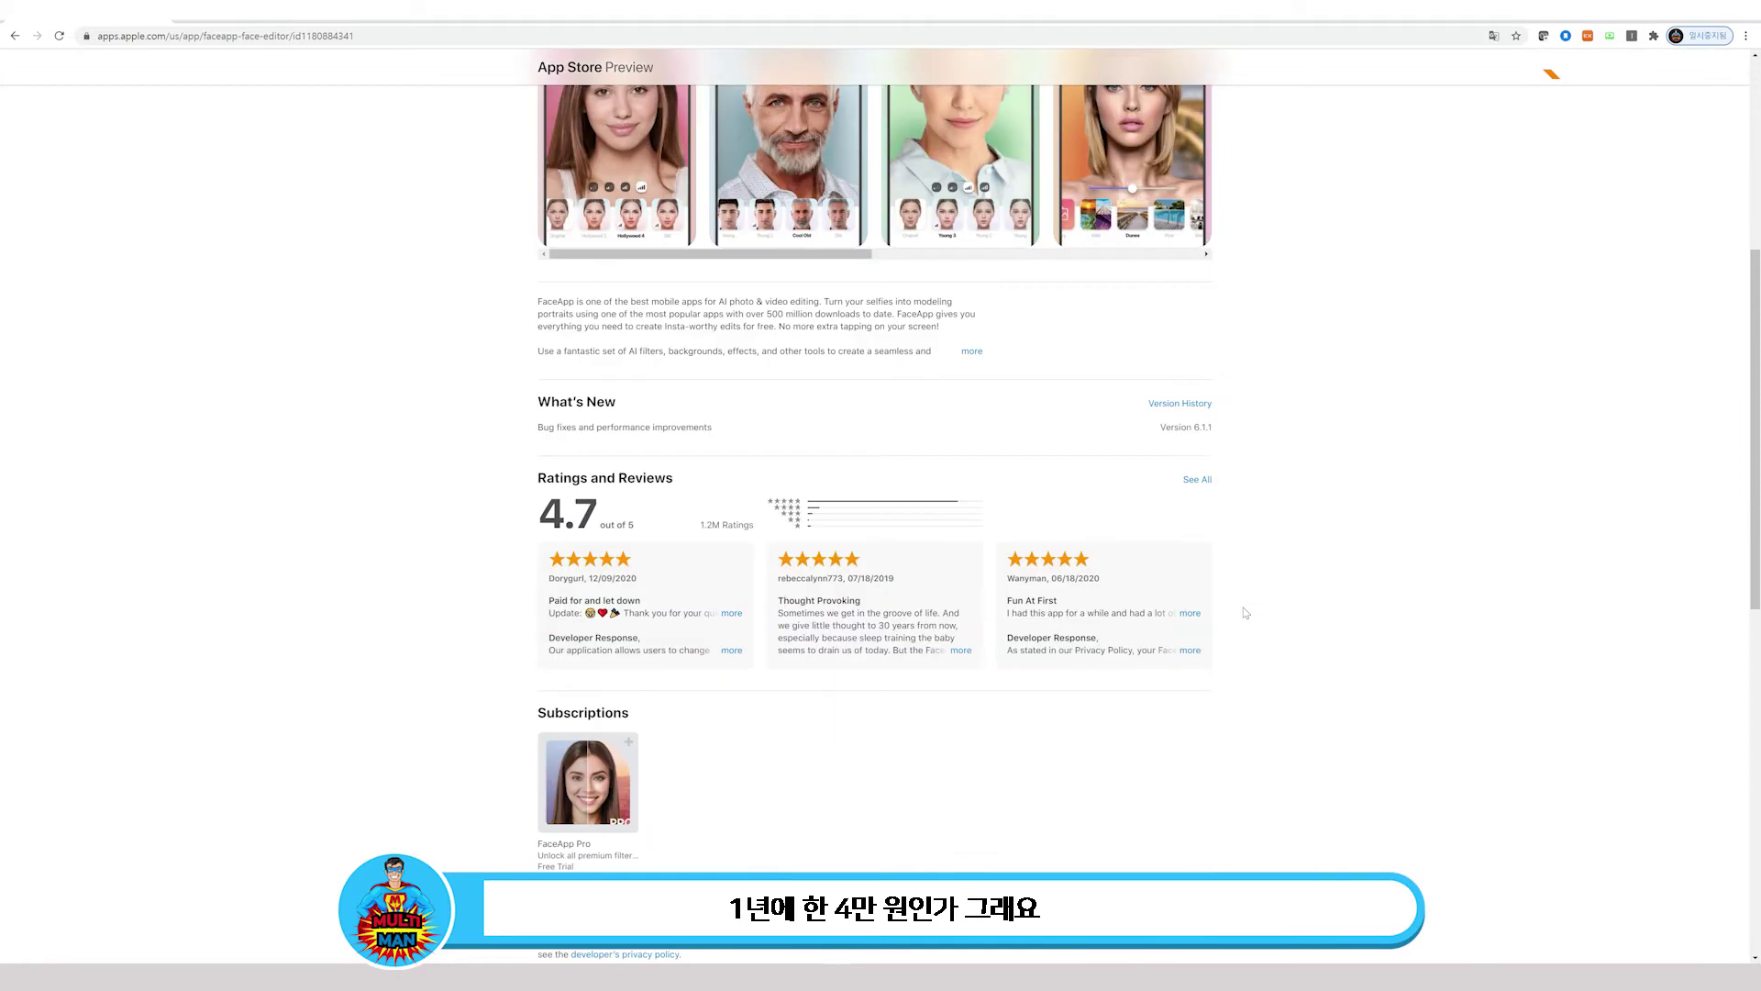
scroll(871, 539, up, 8)
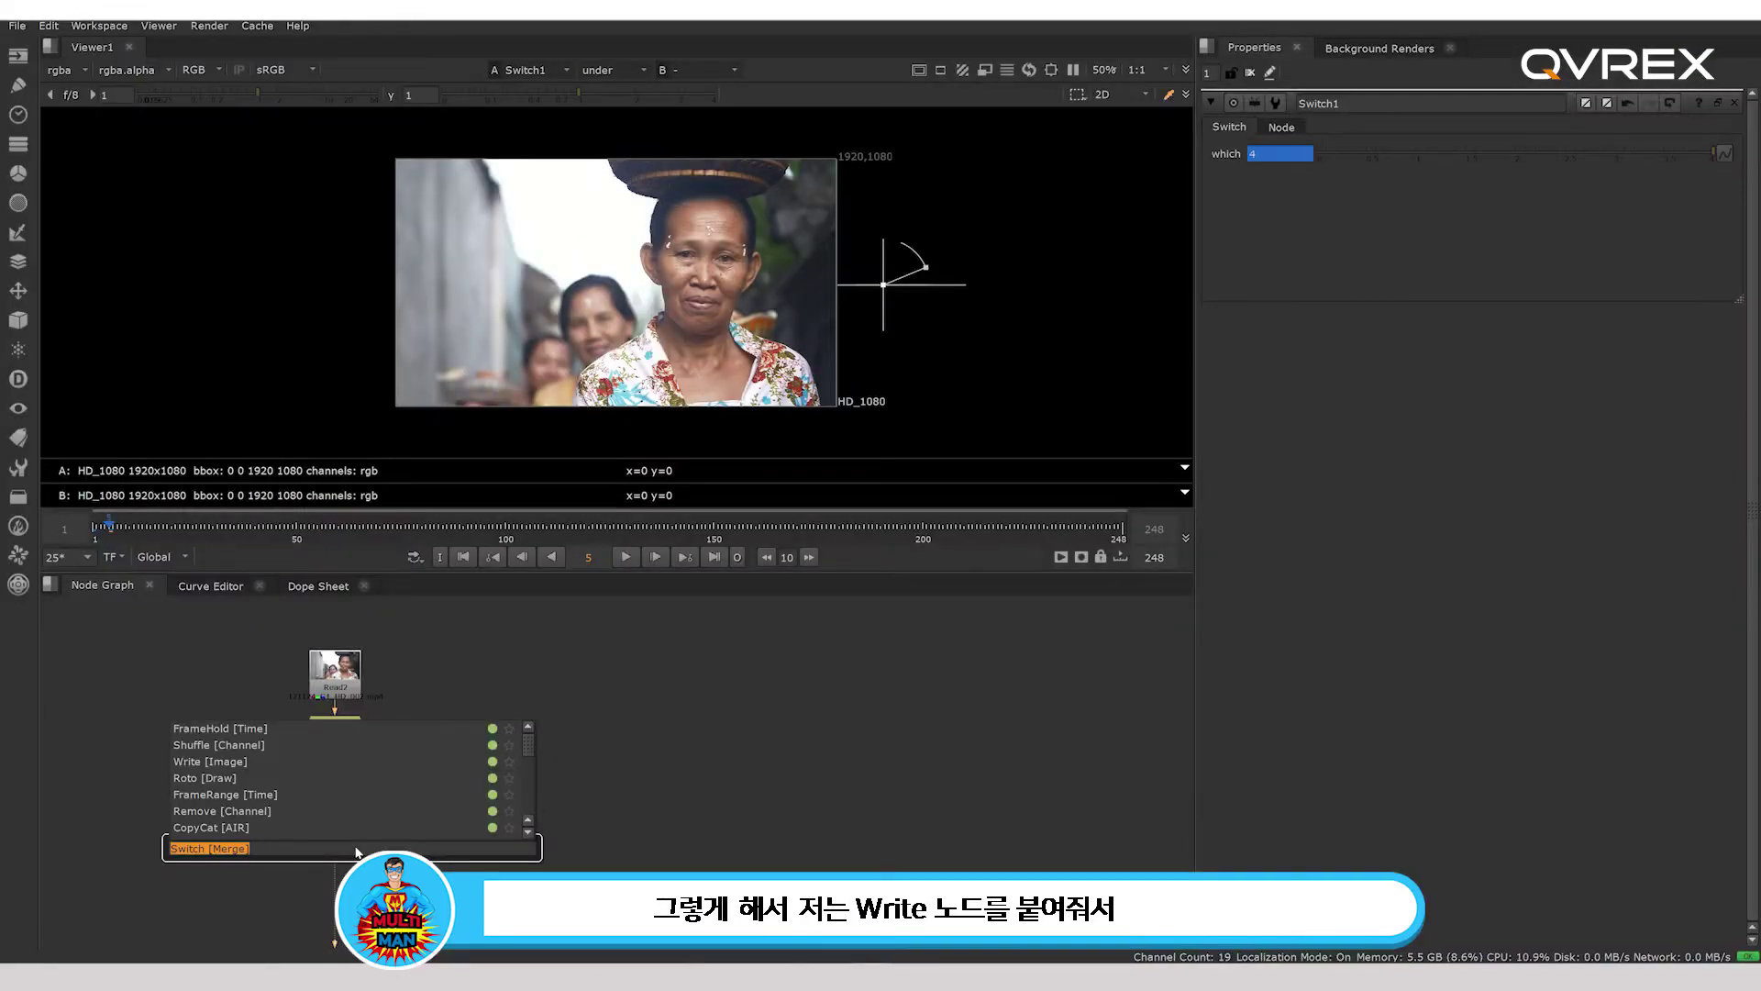
Add a Write node after the Switch node and set its output file to image_####.jpg in the desktop's Images folder.
text(we)
key(Return)
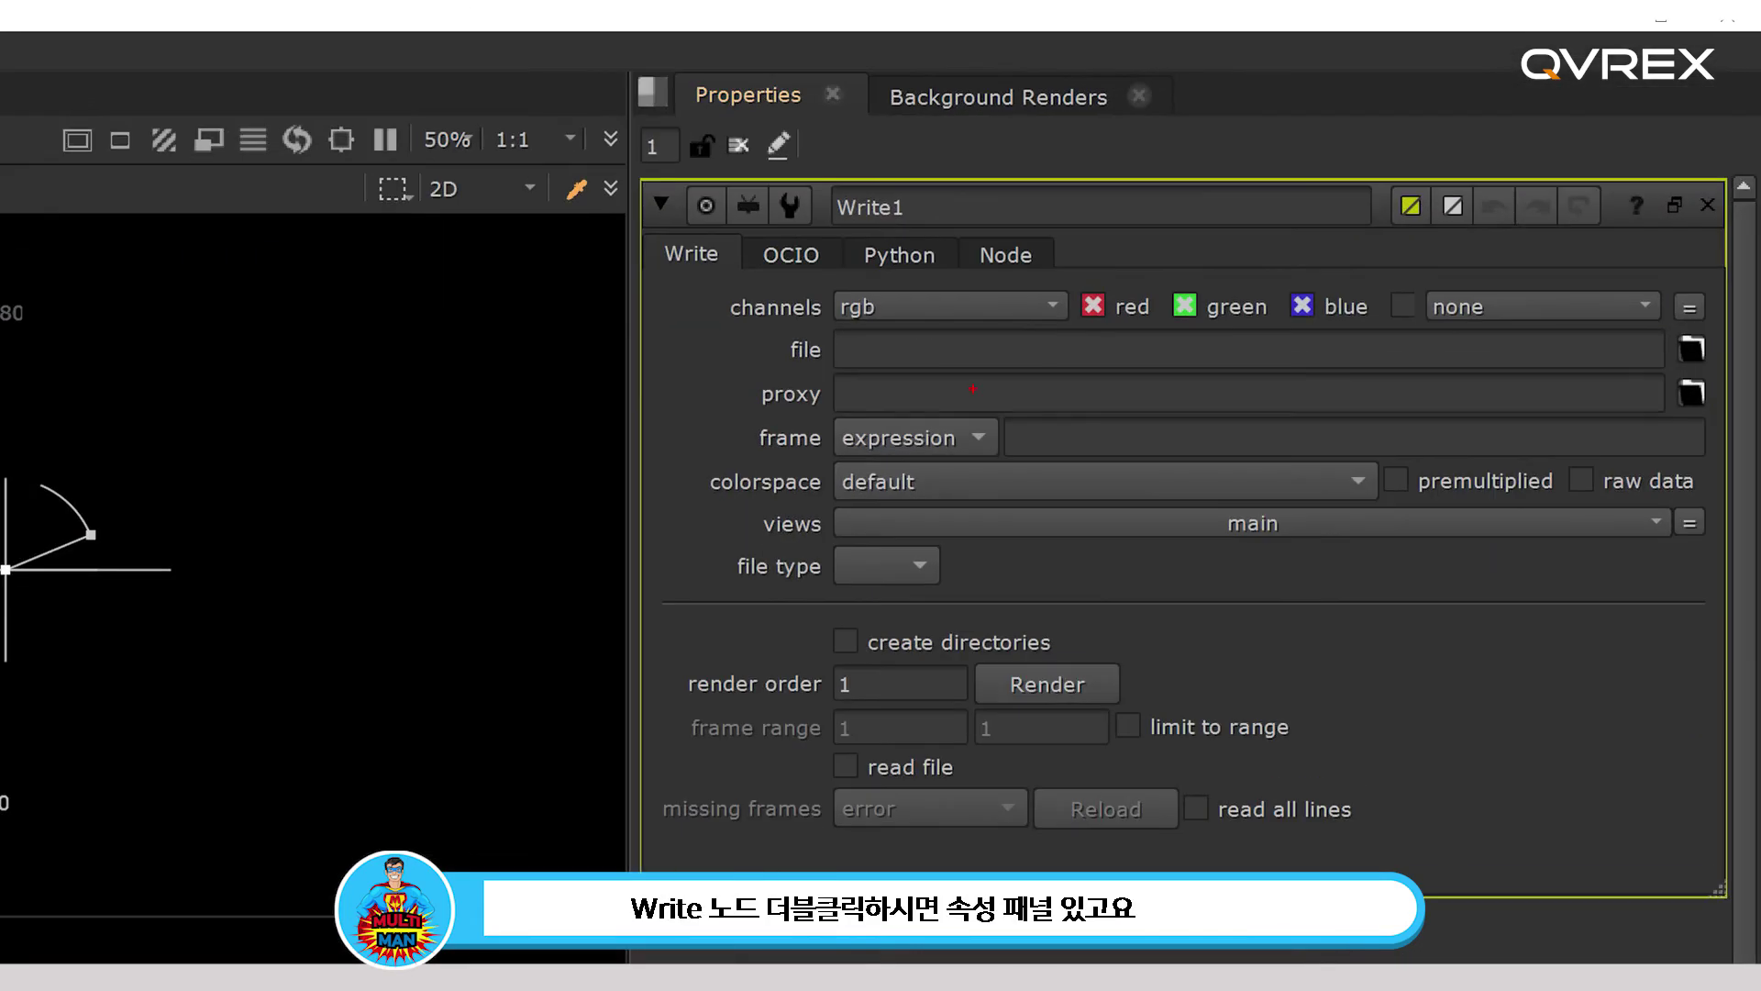
drag(768, 371, 821, 372)
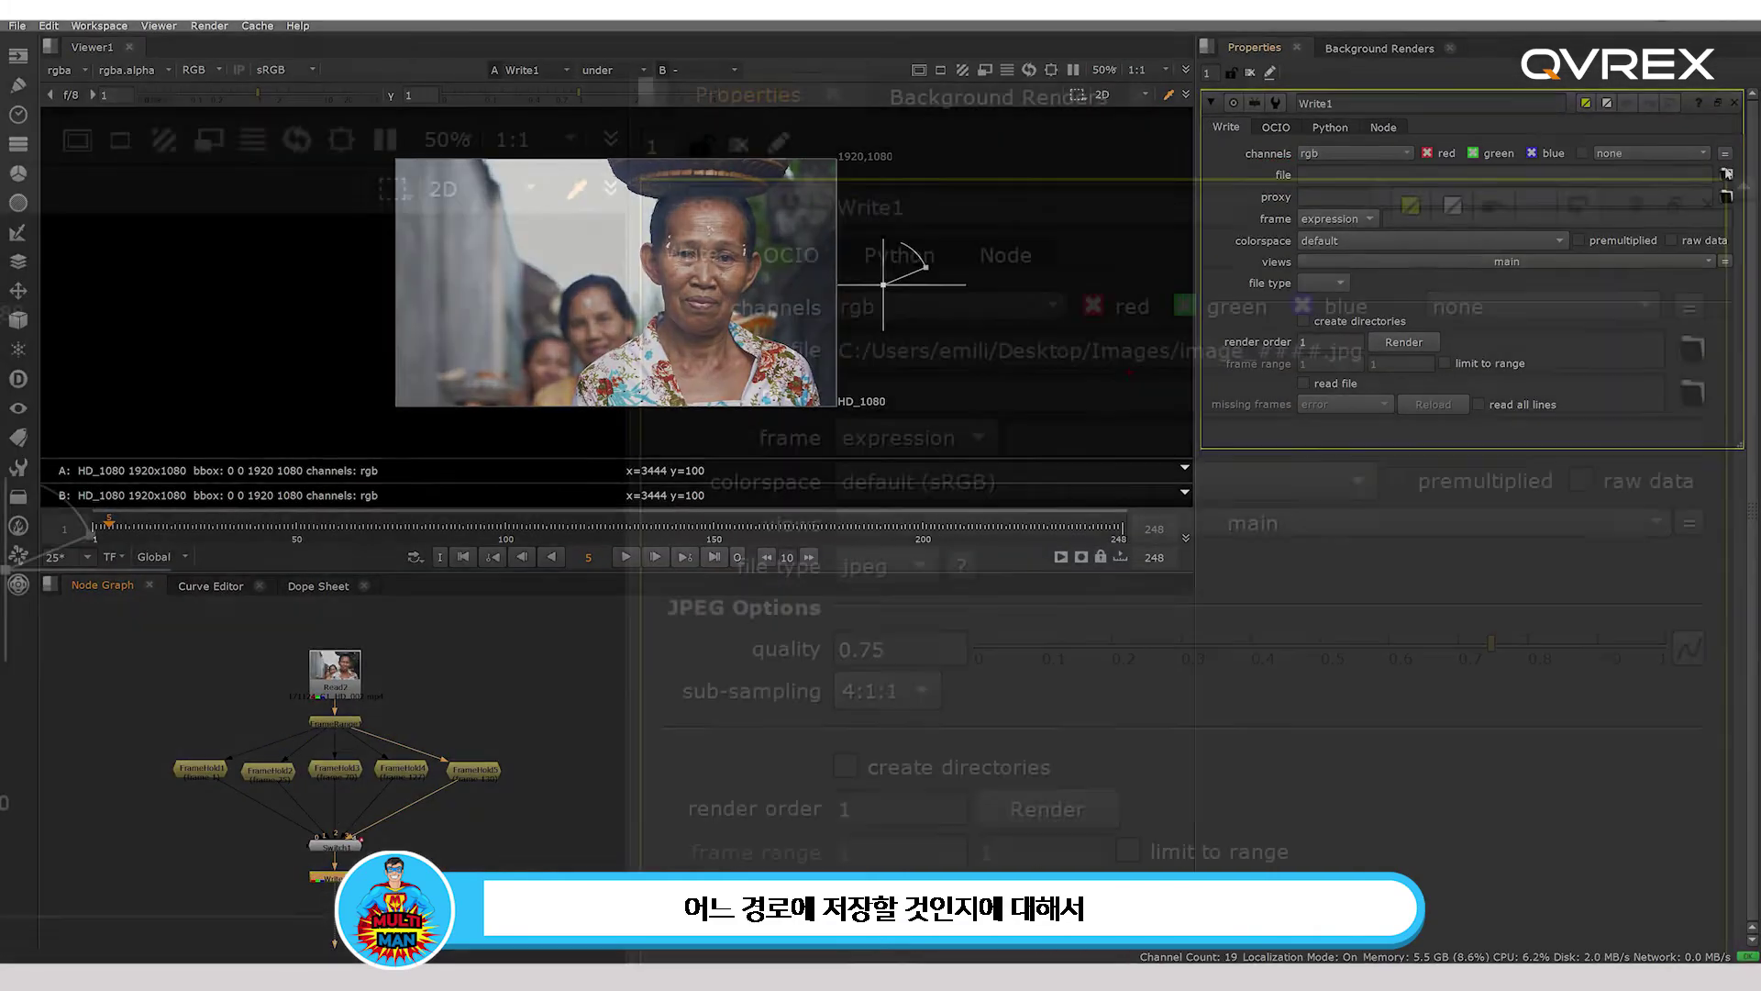
drag(1445, 185, 1574, 183)
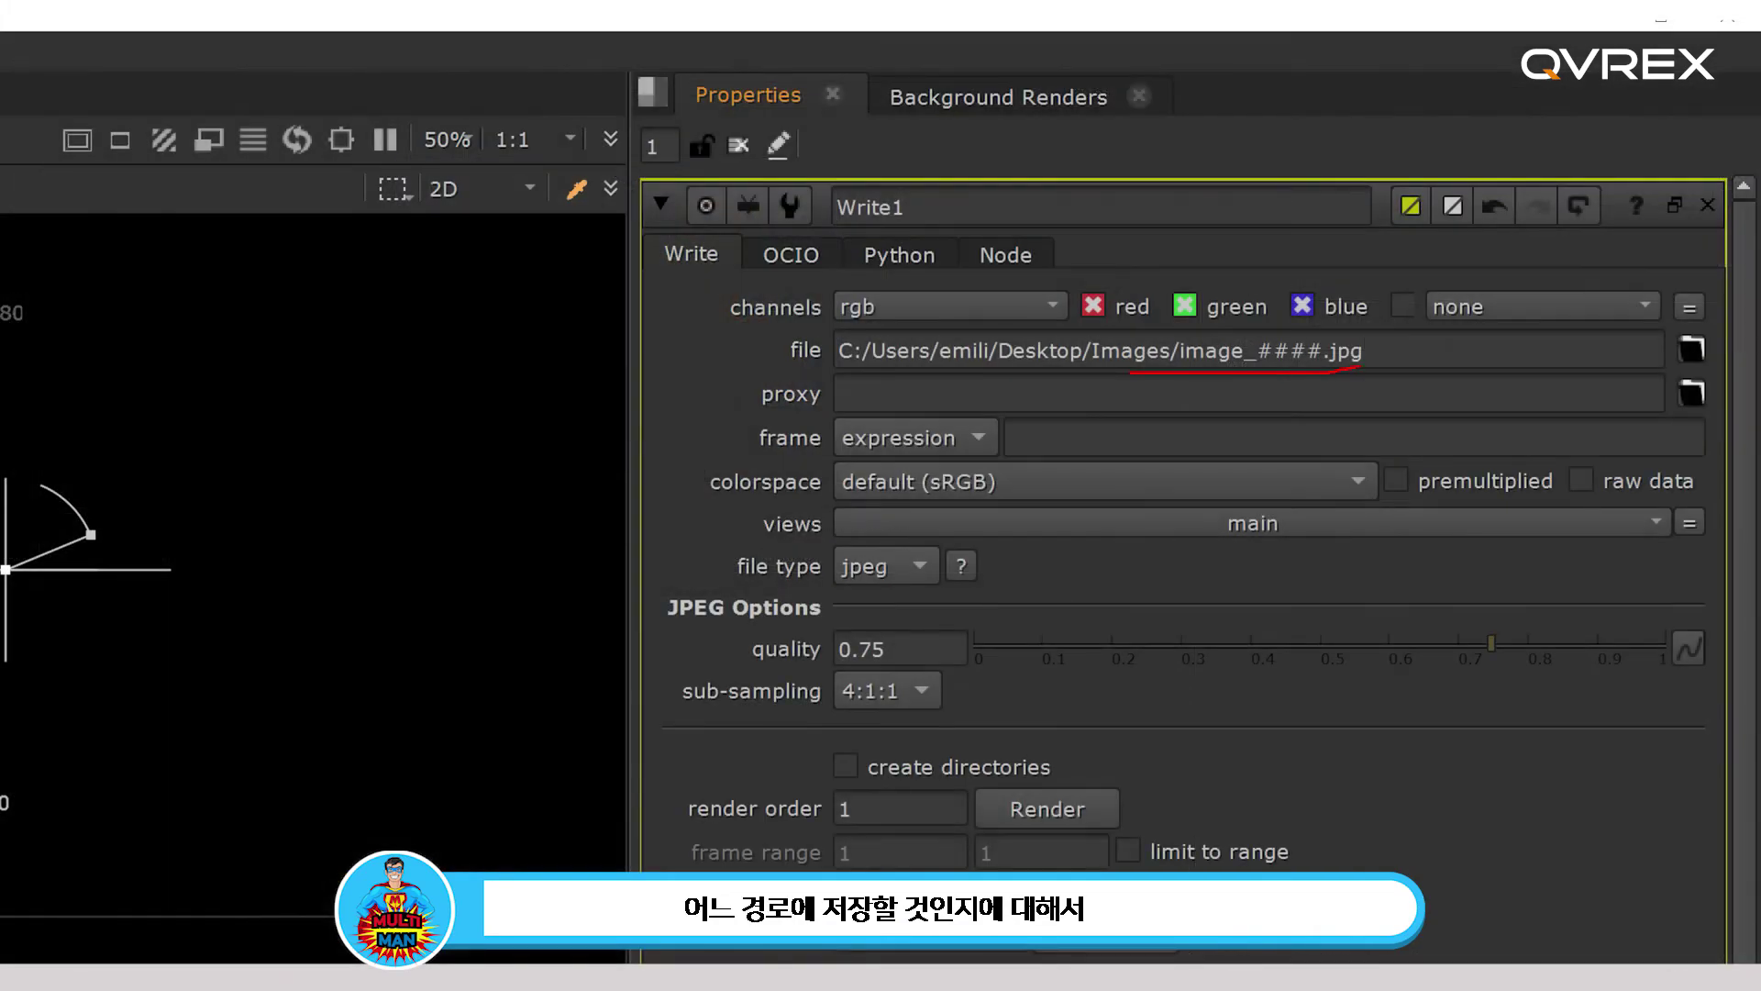
drag(1302, 319, 1348, 370)
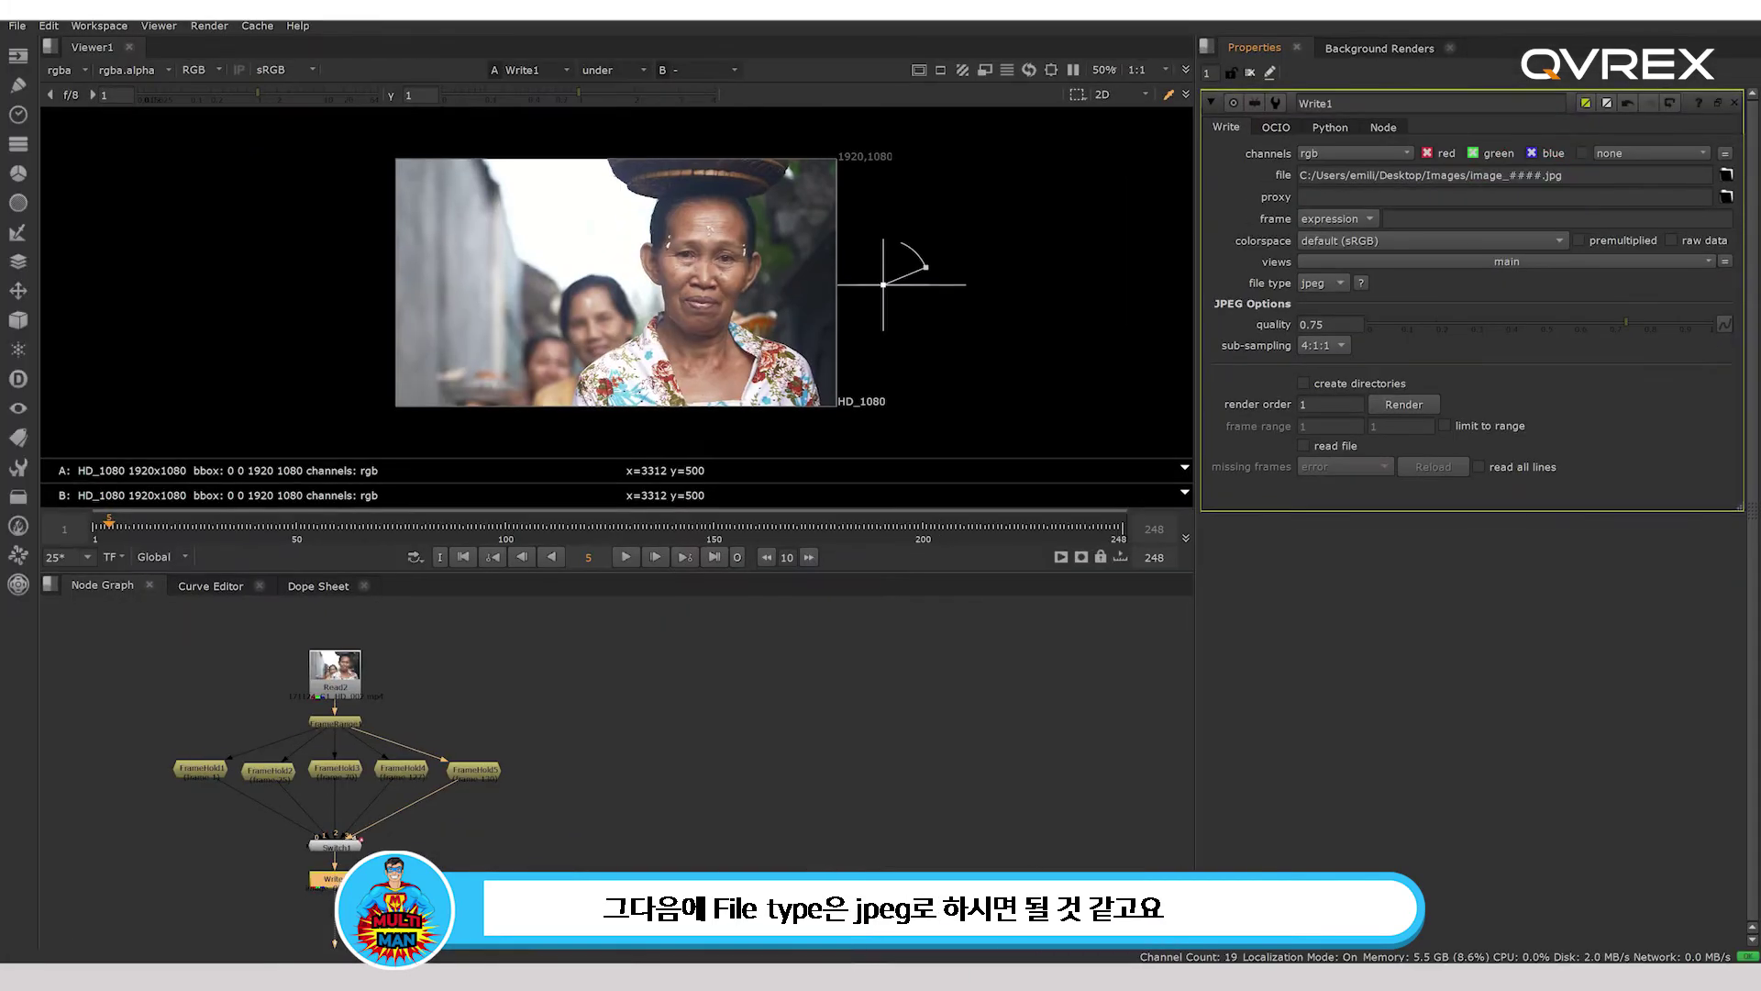
Keep the Write node's file type as jpeg and render frames 1 to 5.
click(1330, 283)
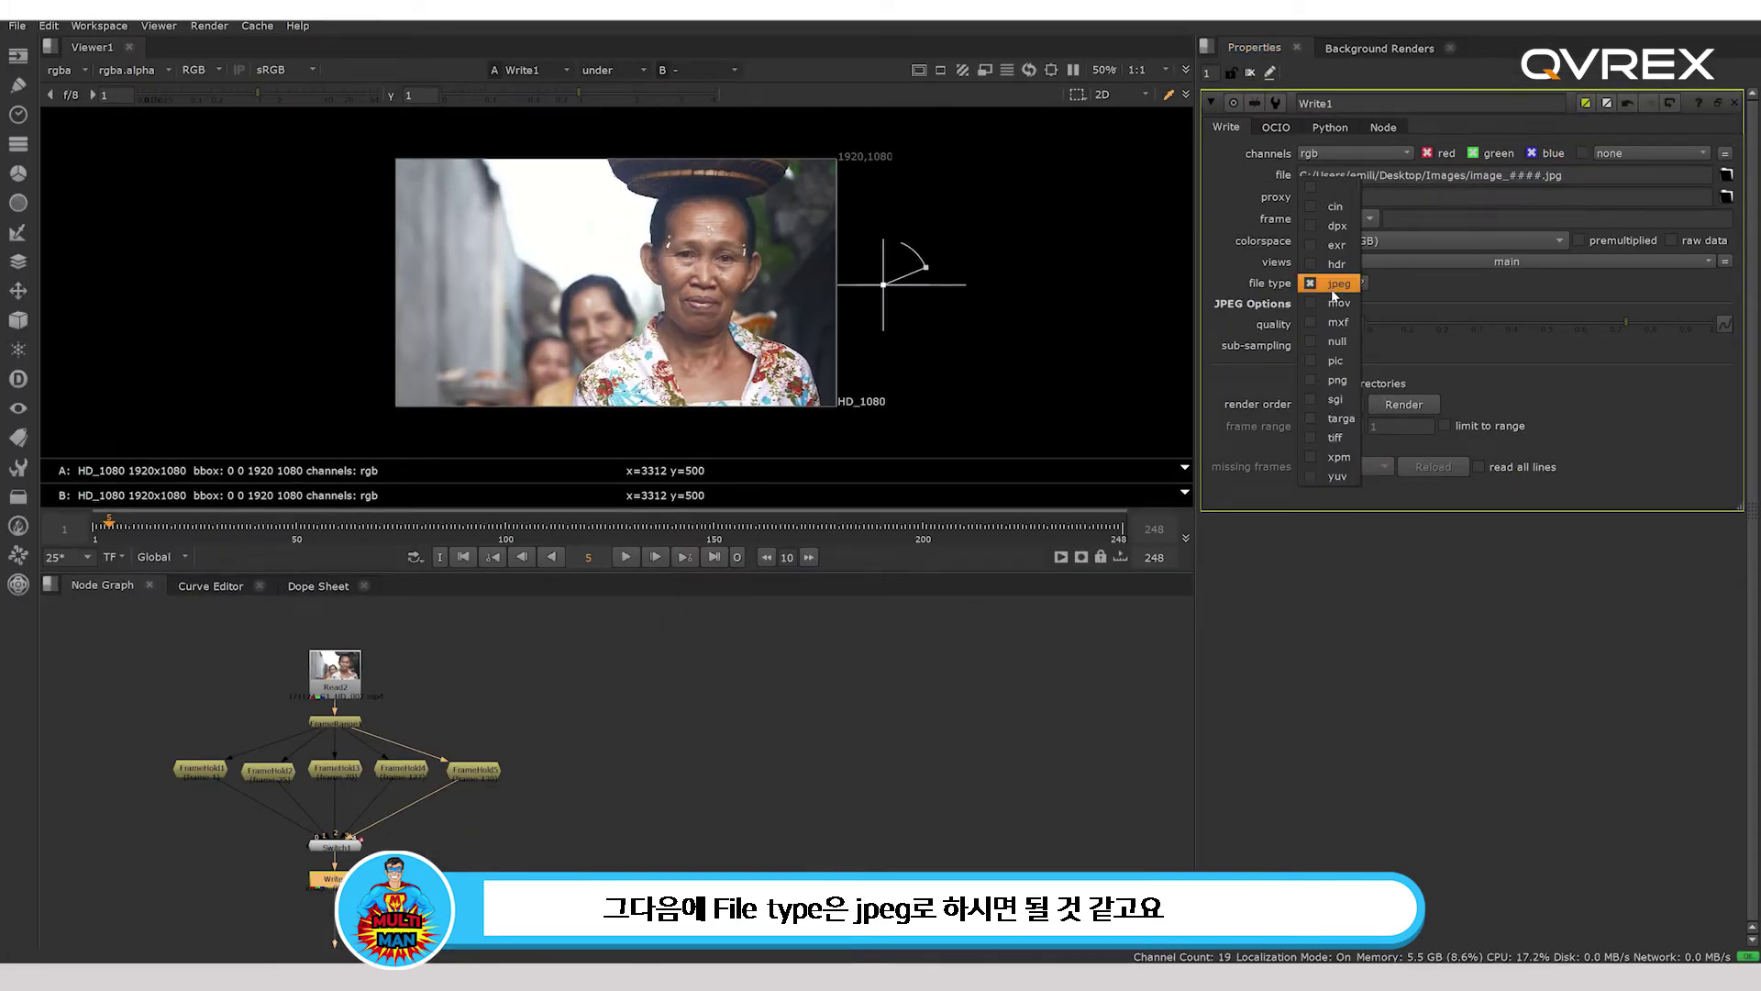
click(1314, 284)
click(1328, 283)
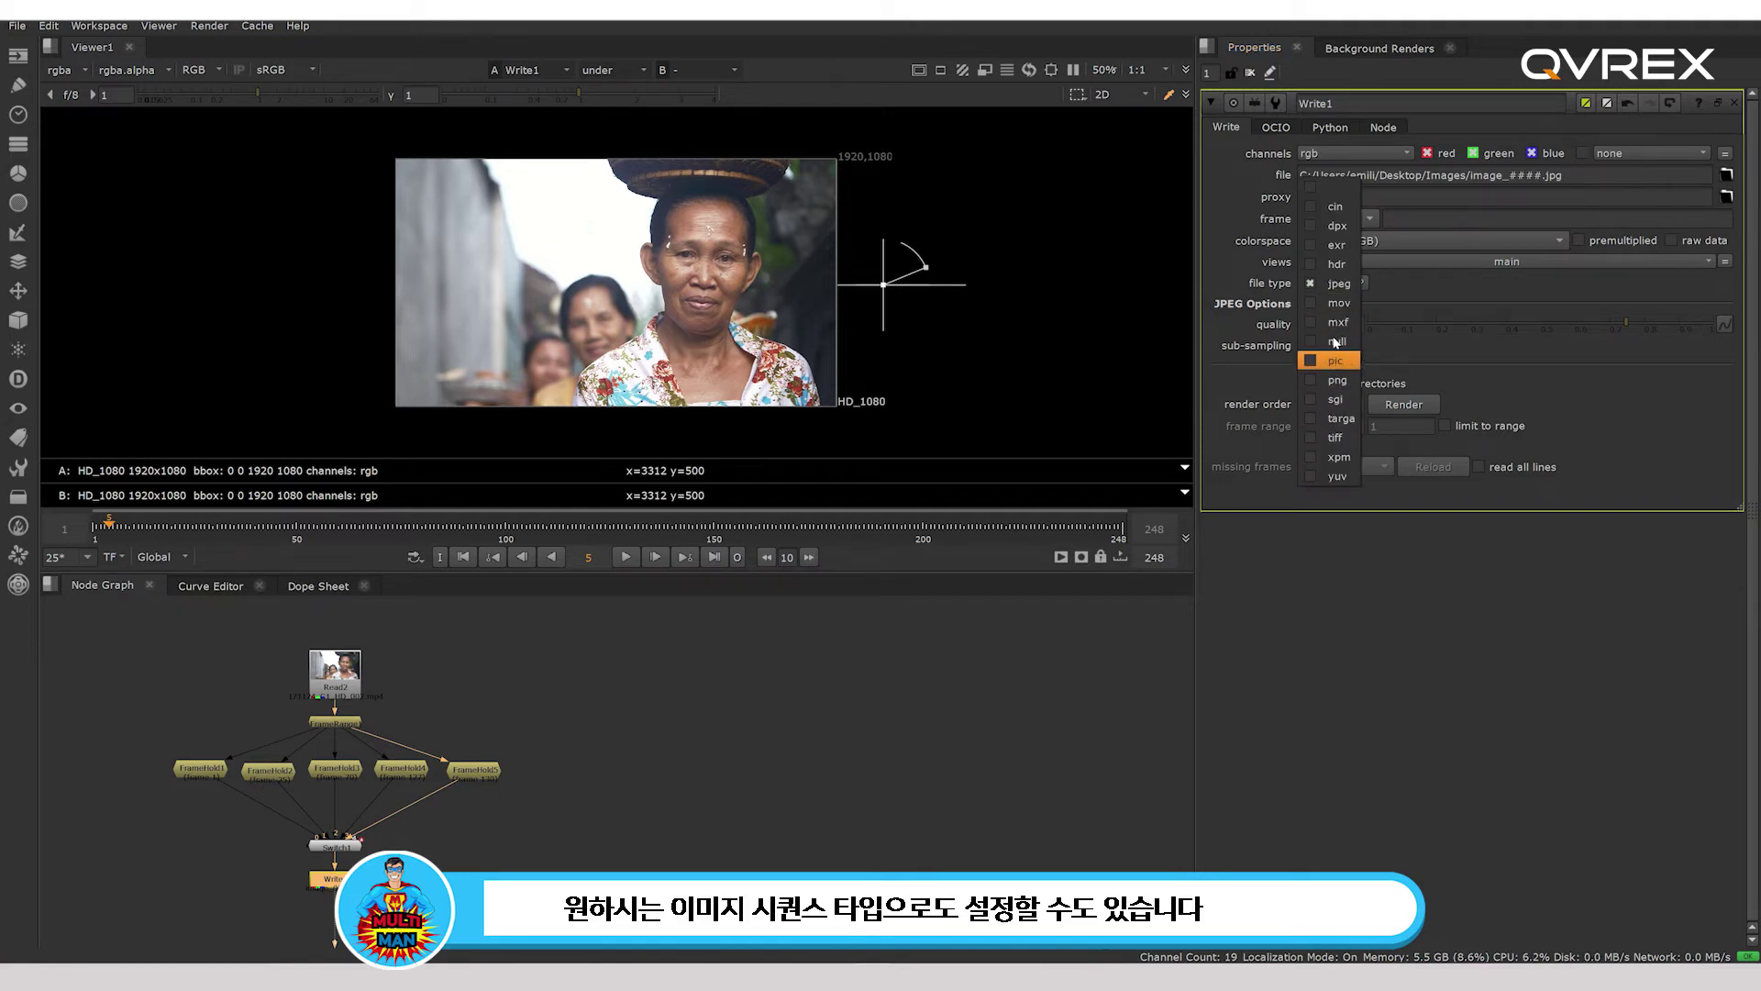
click(1334, 284)
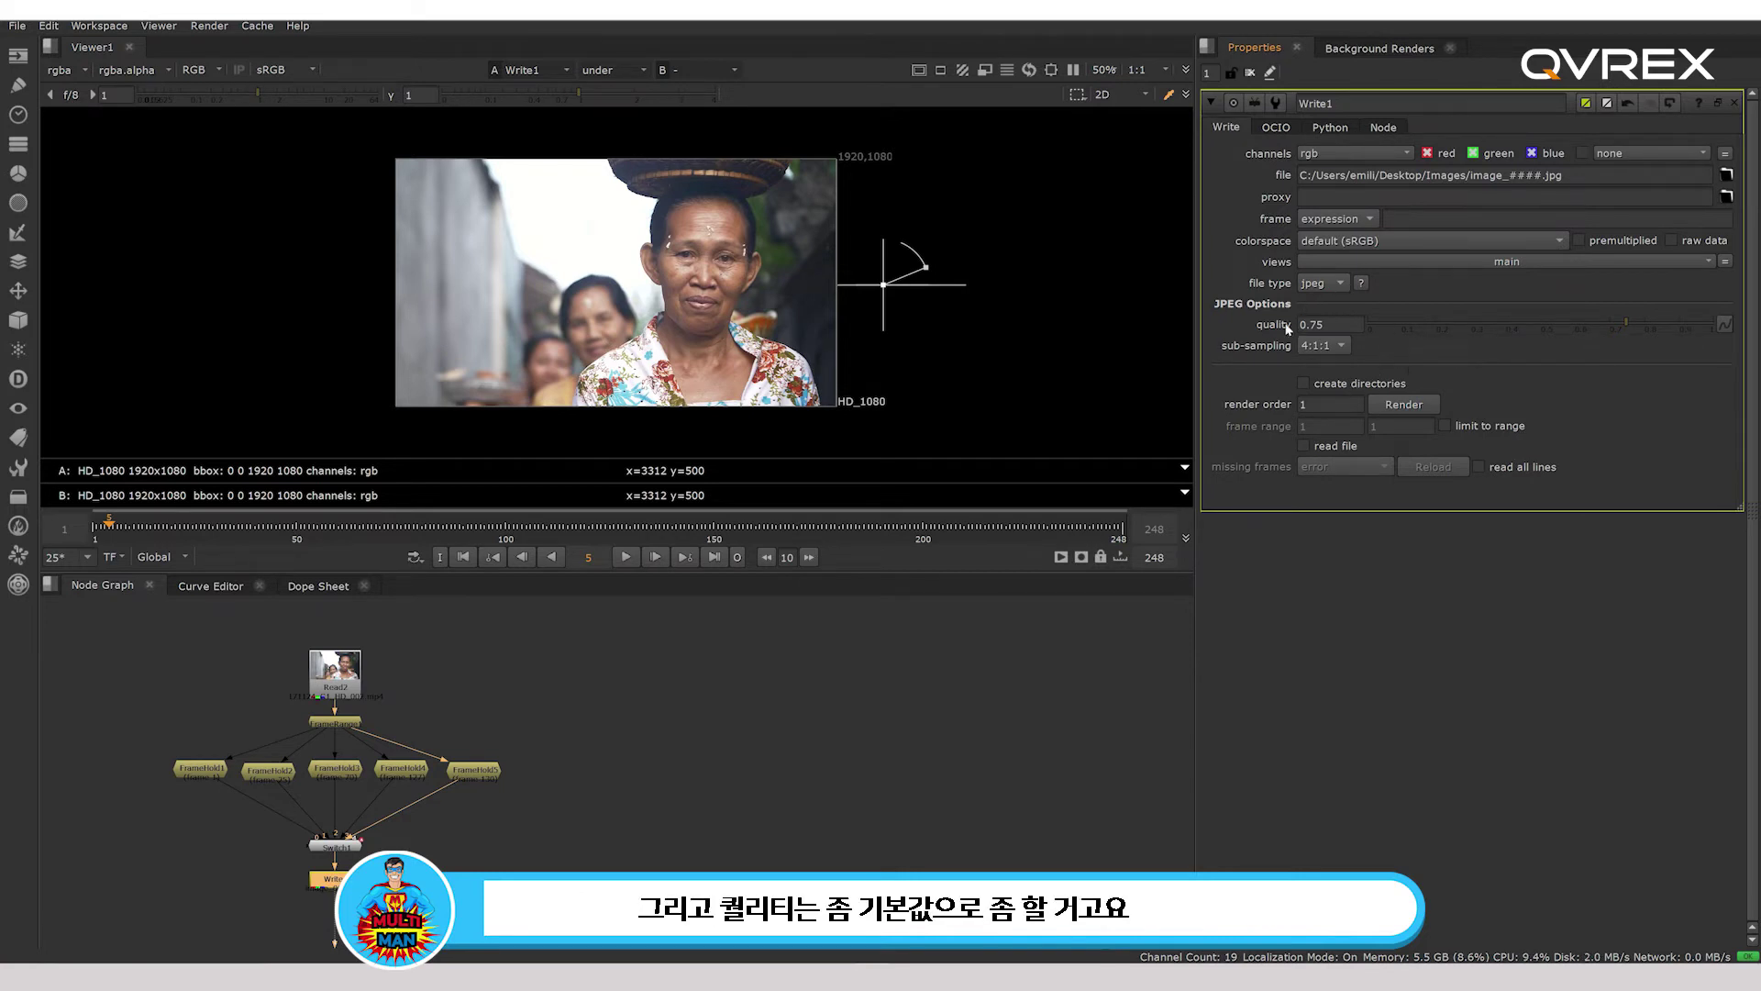
click(1402, 405)
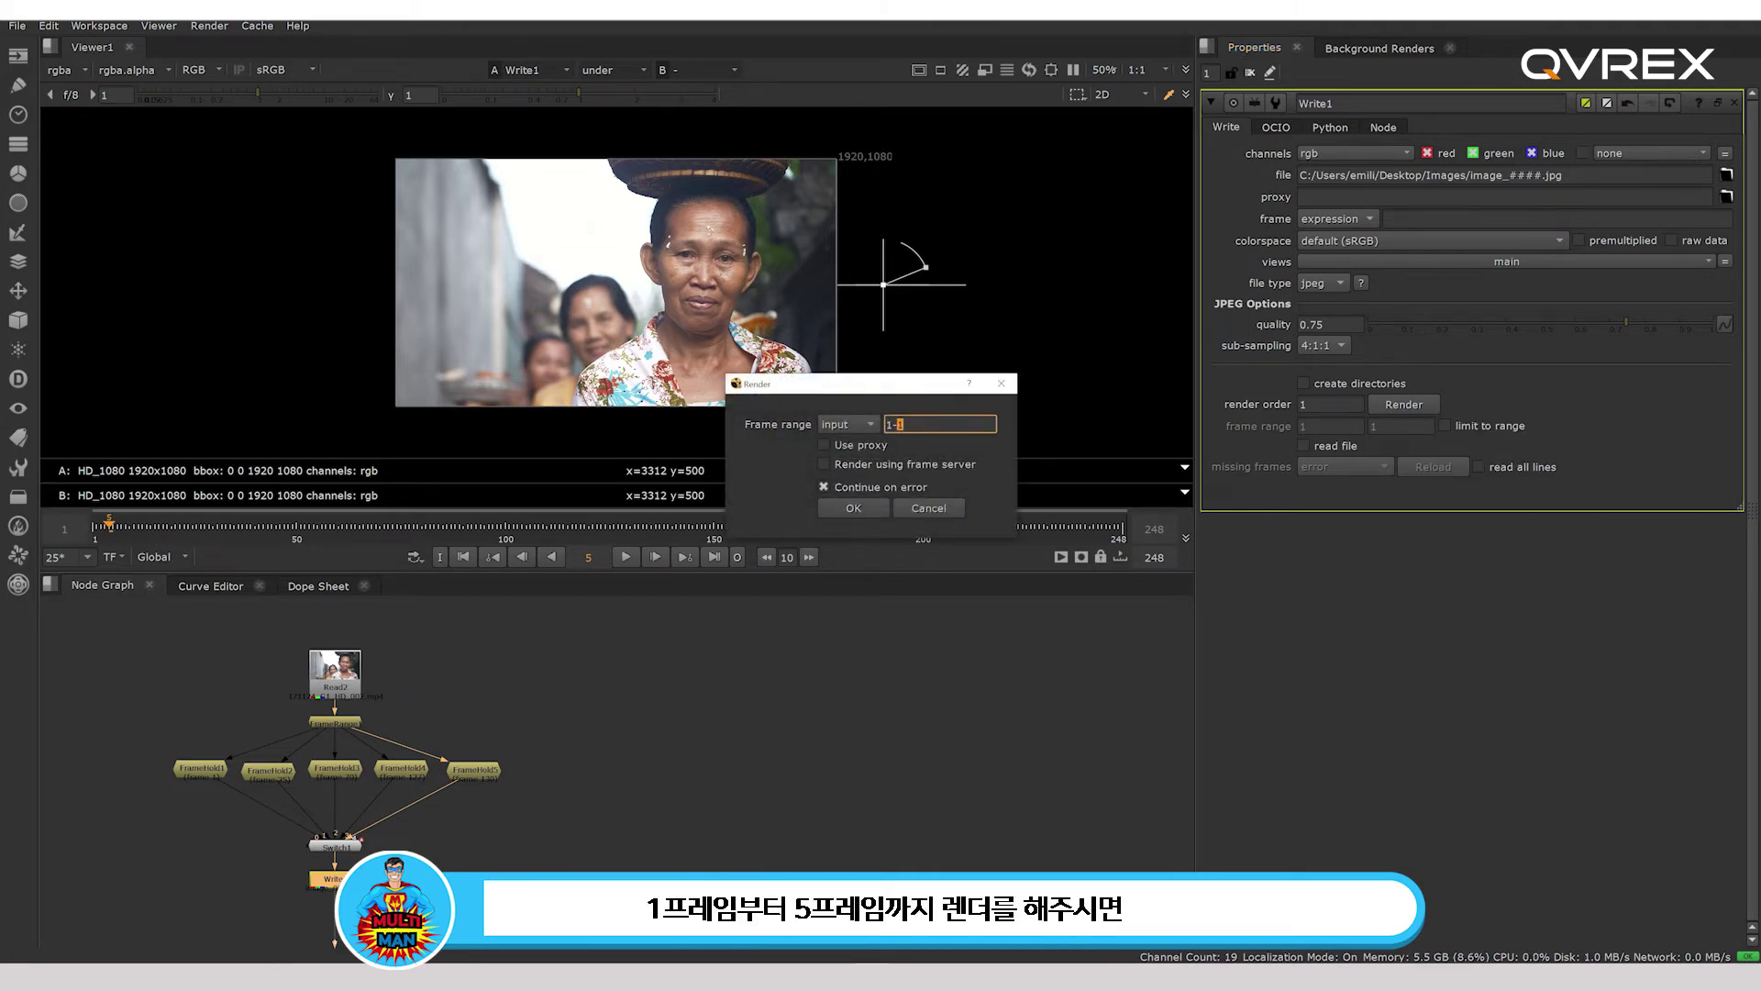
click(851, 509)
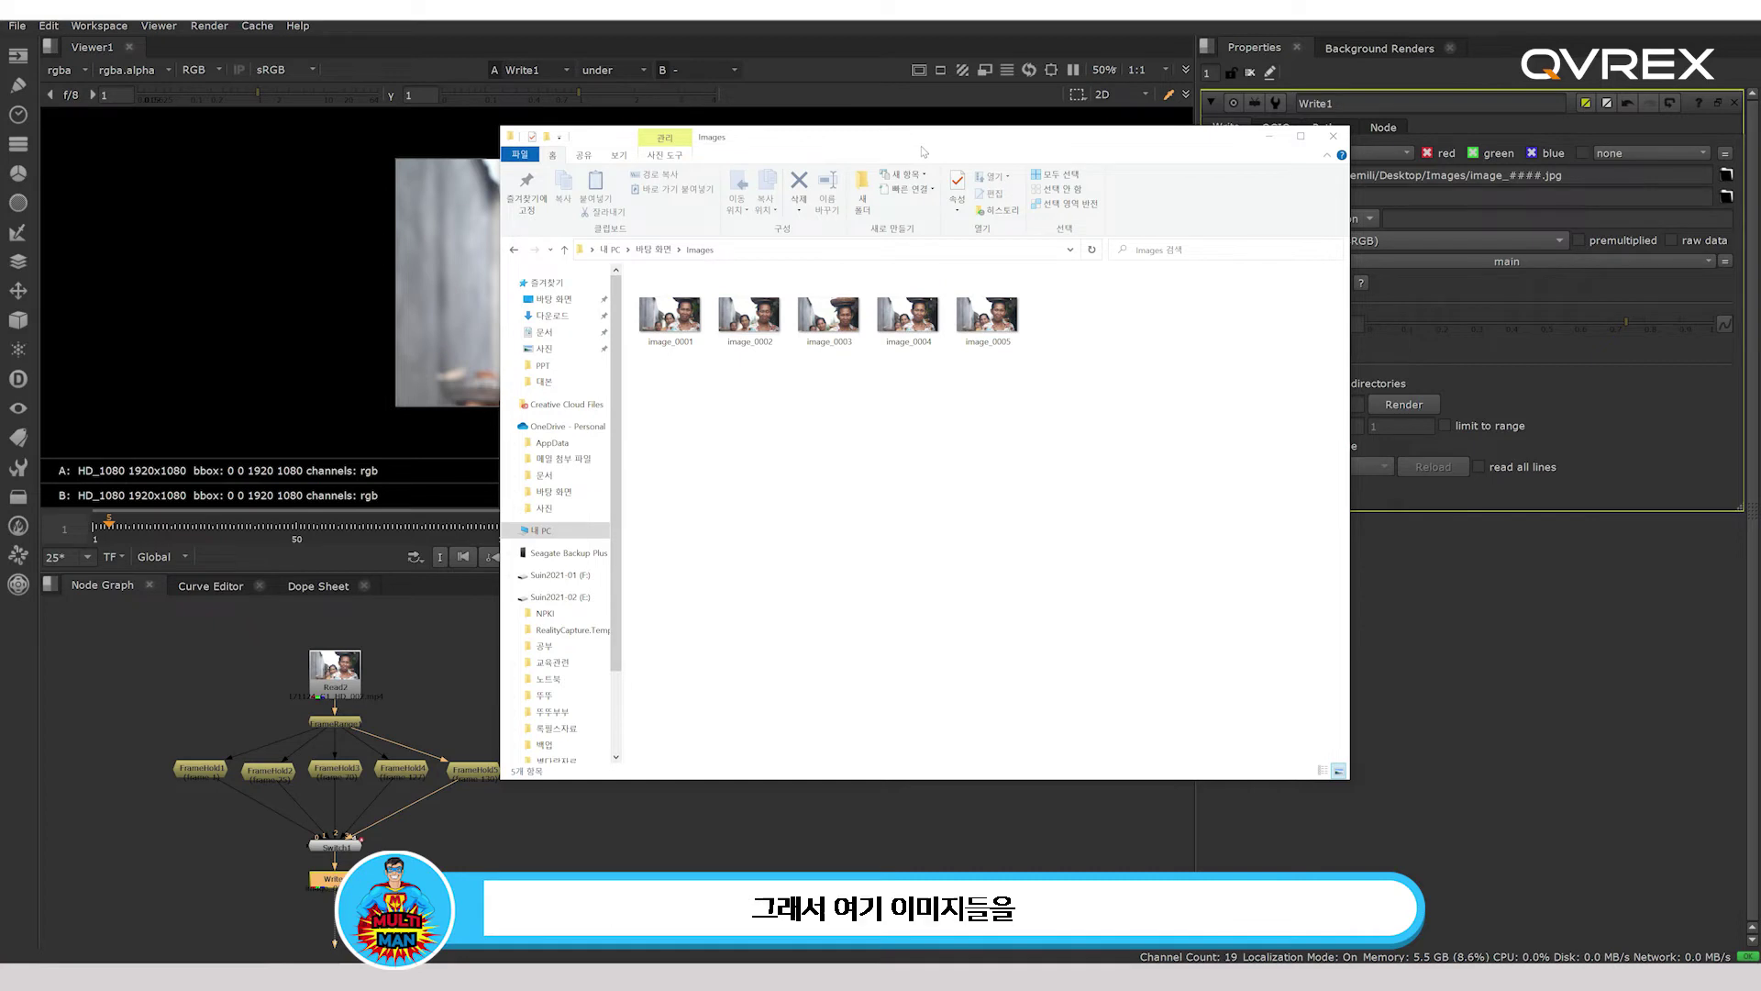
Open the face-edited frame 1 image and the rendered image_0001 and place their windows side by side for comparison.
drag(918, 149, 930, 157)
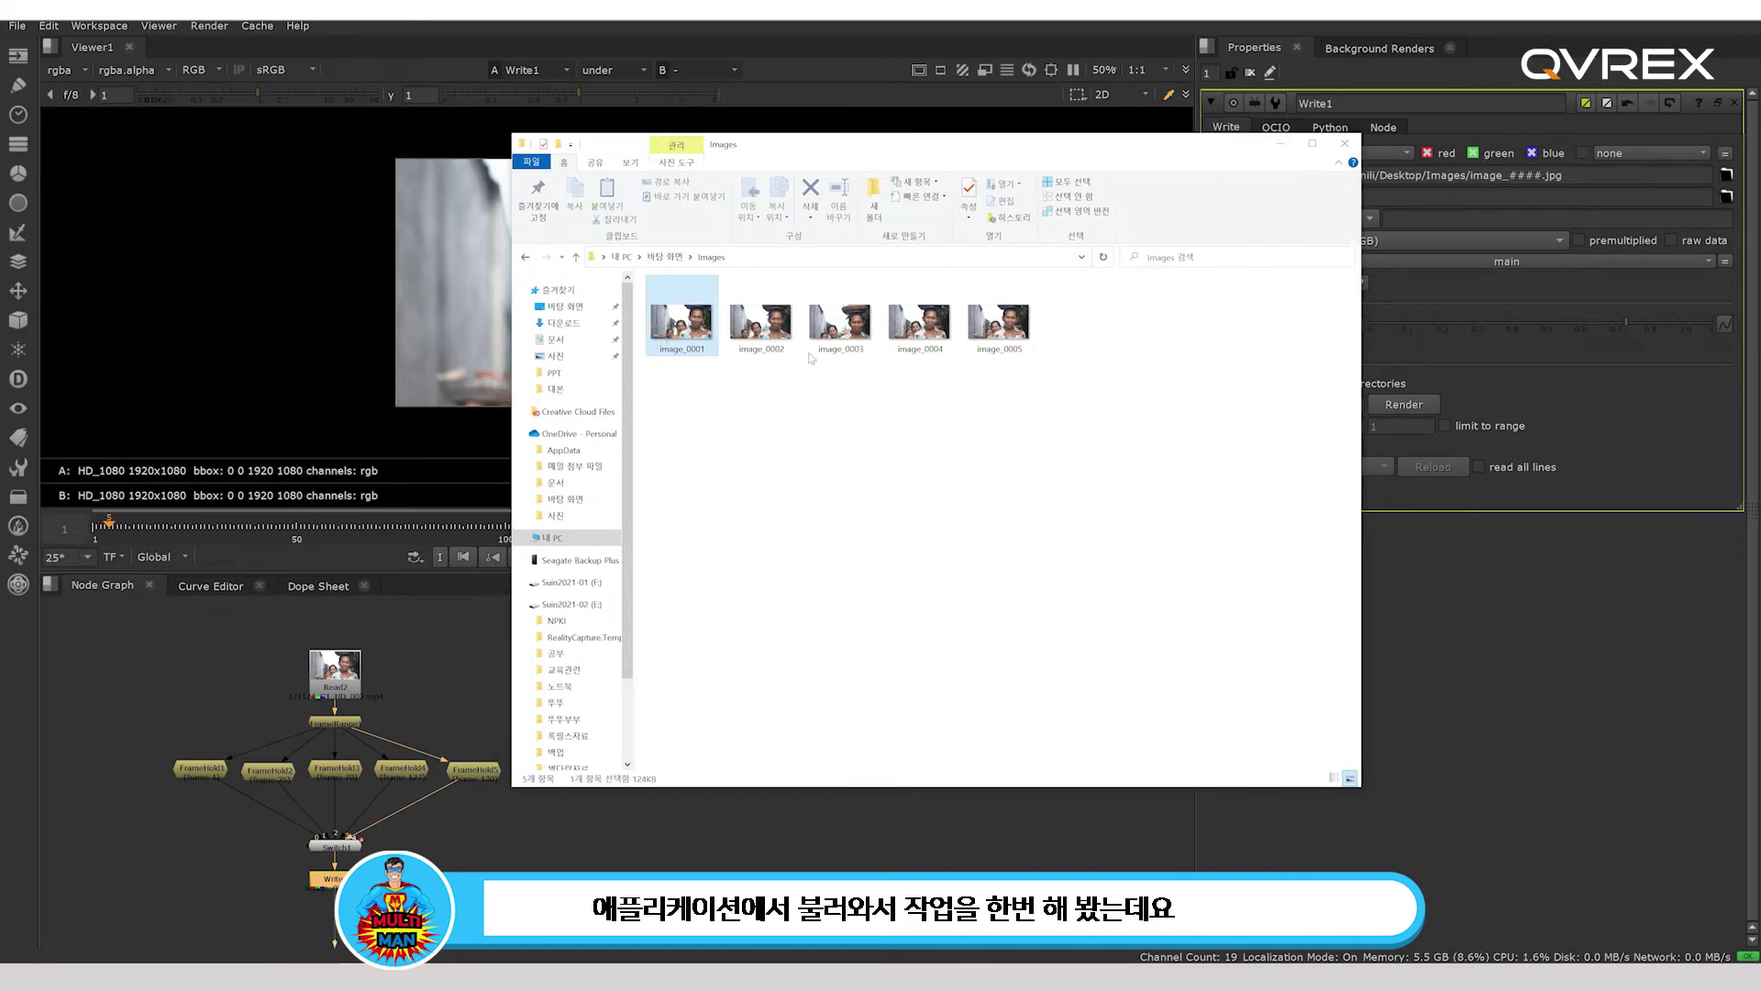
click(761, 323)
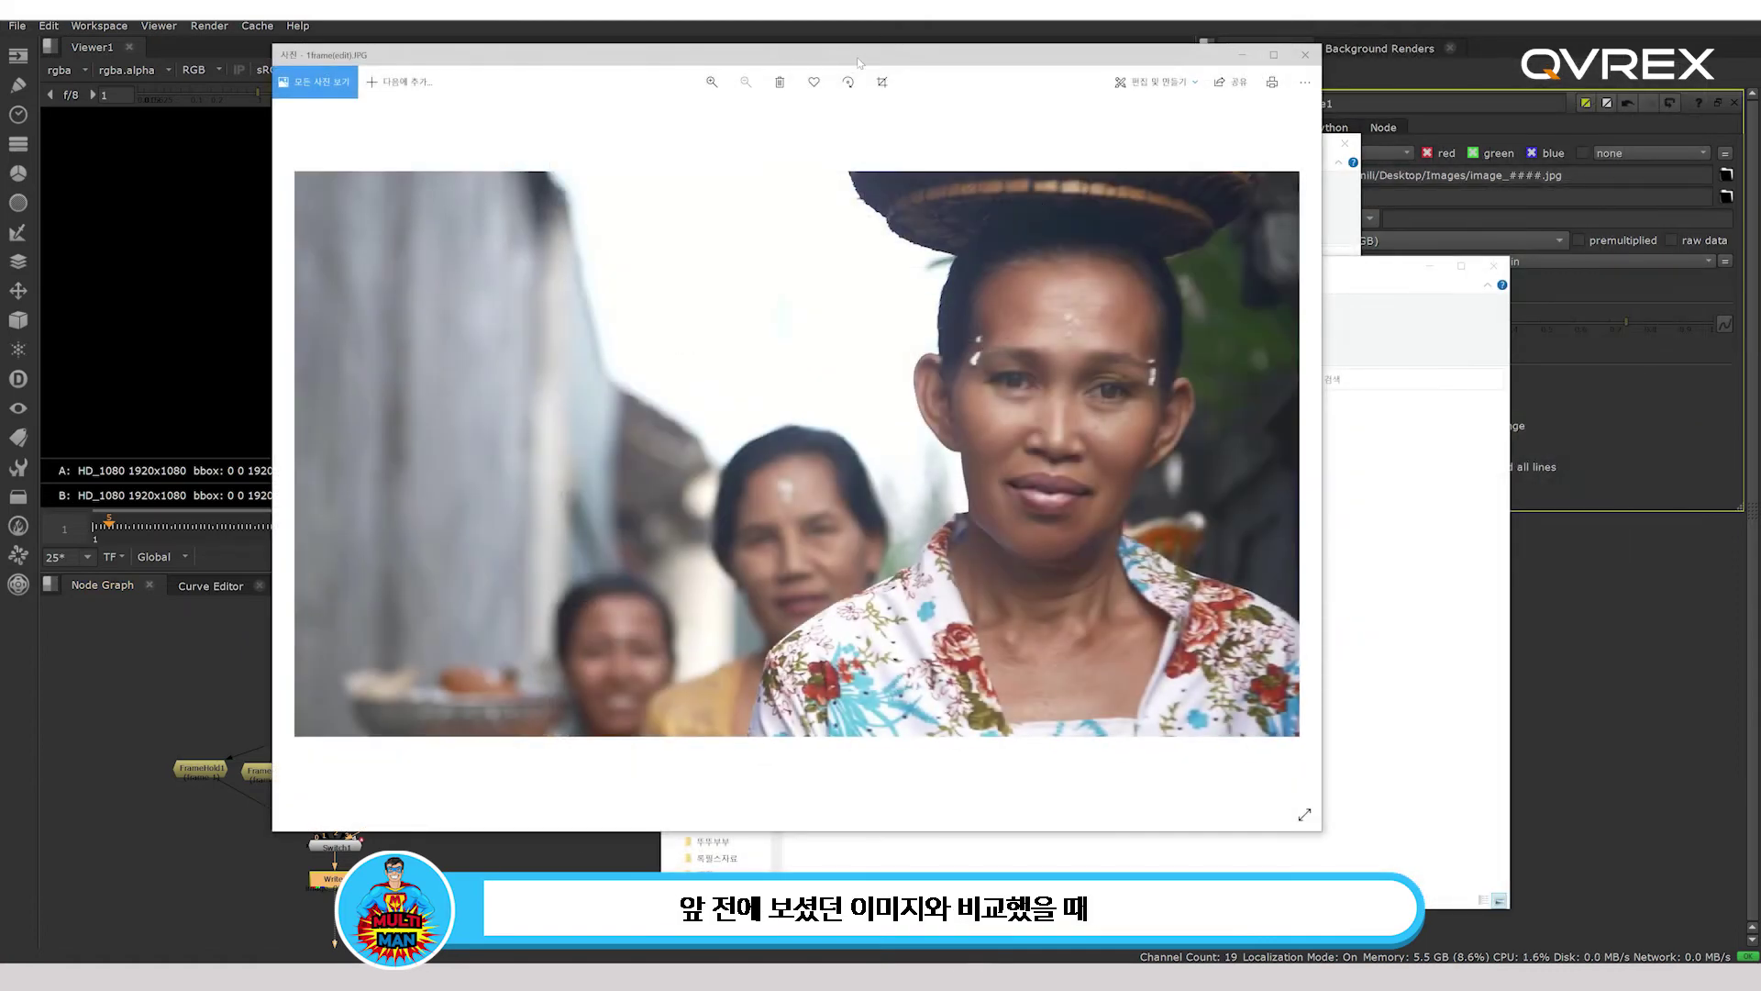
drag(859, 63, 1334, 146)
click(682, 322)
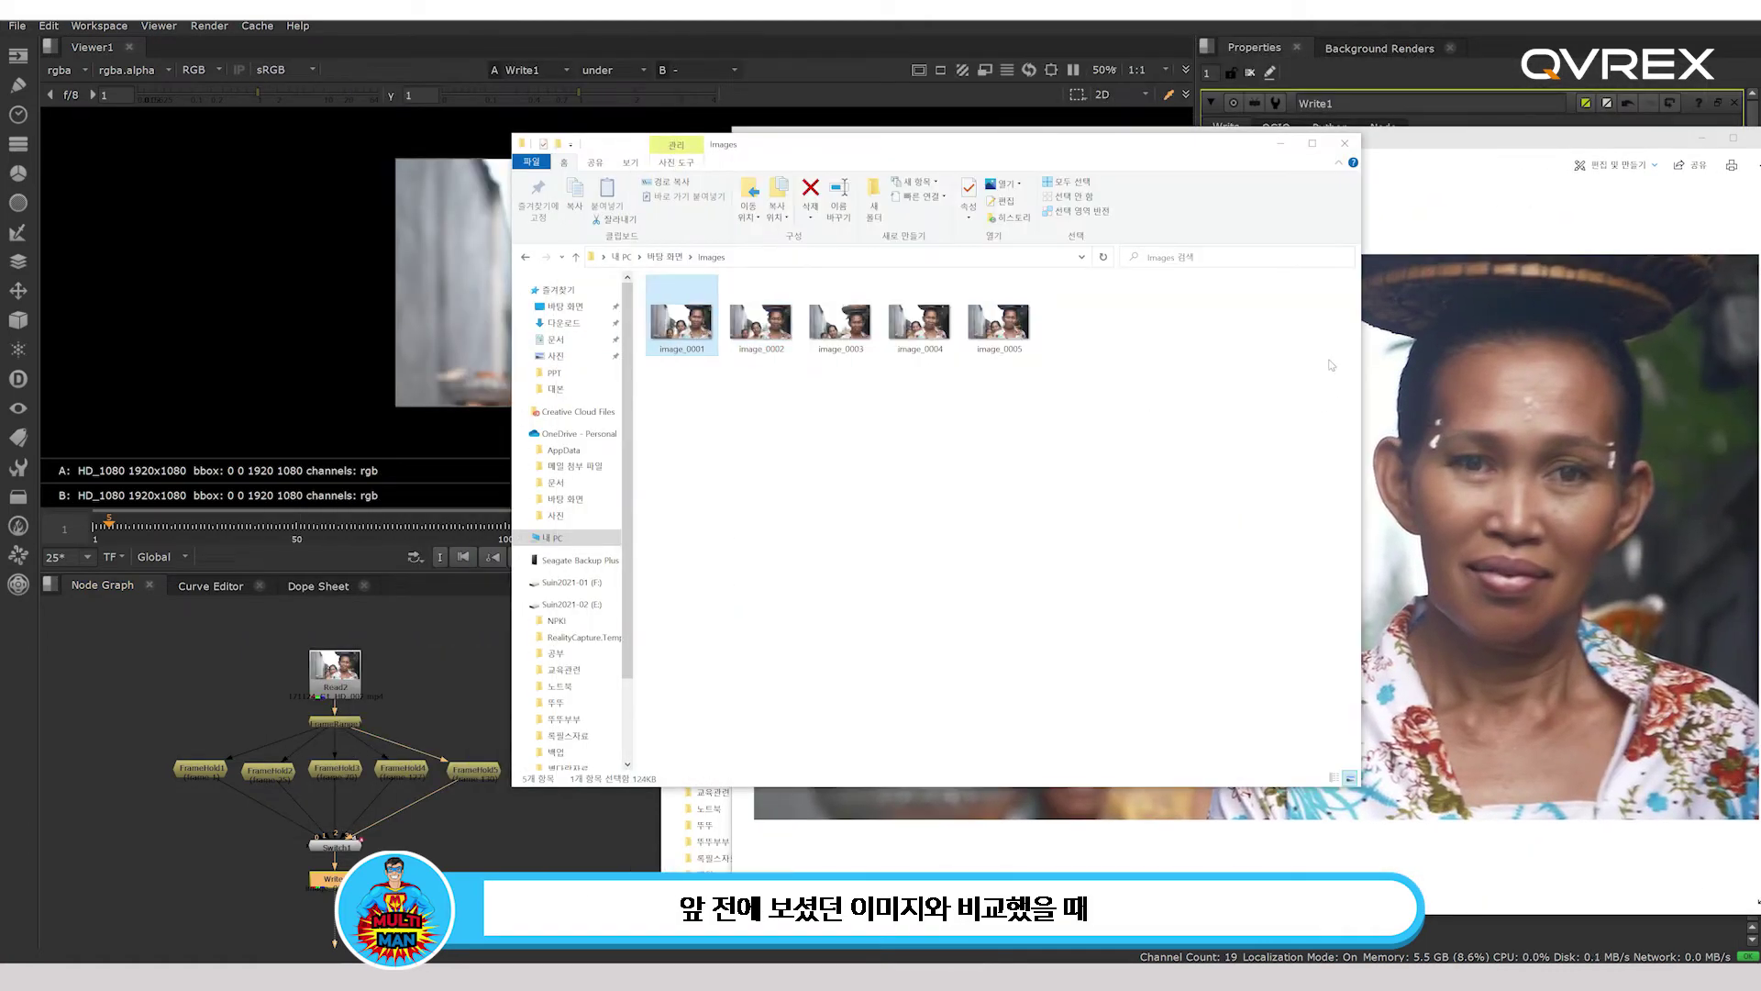
key(Return)
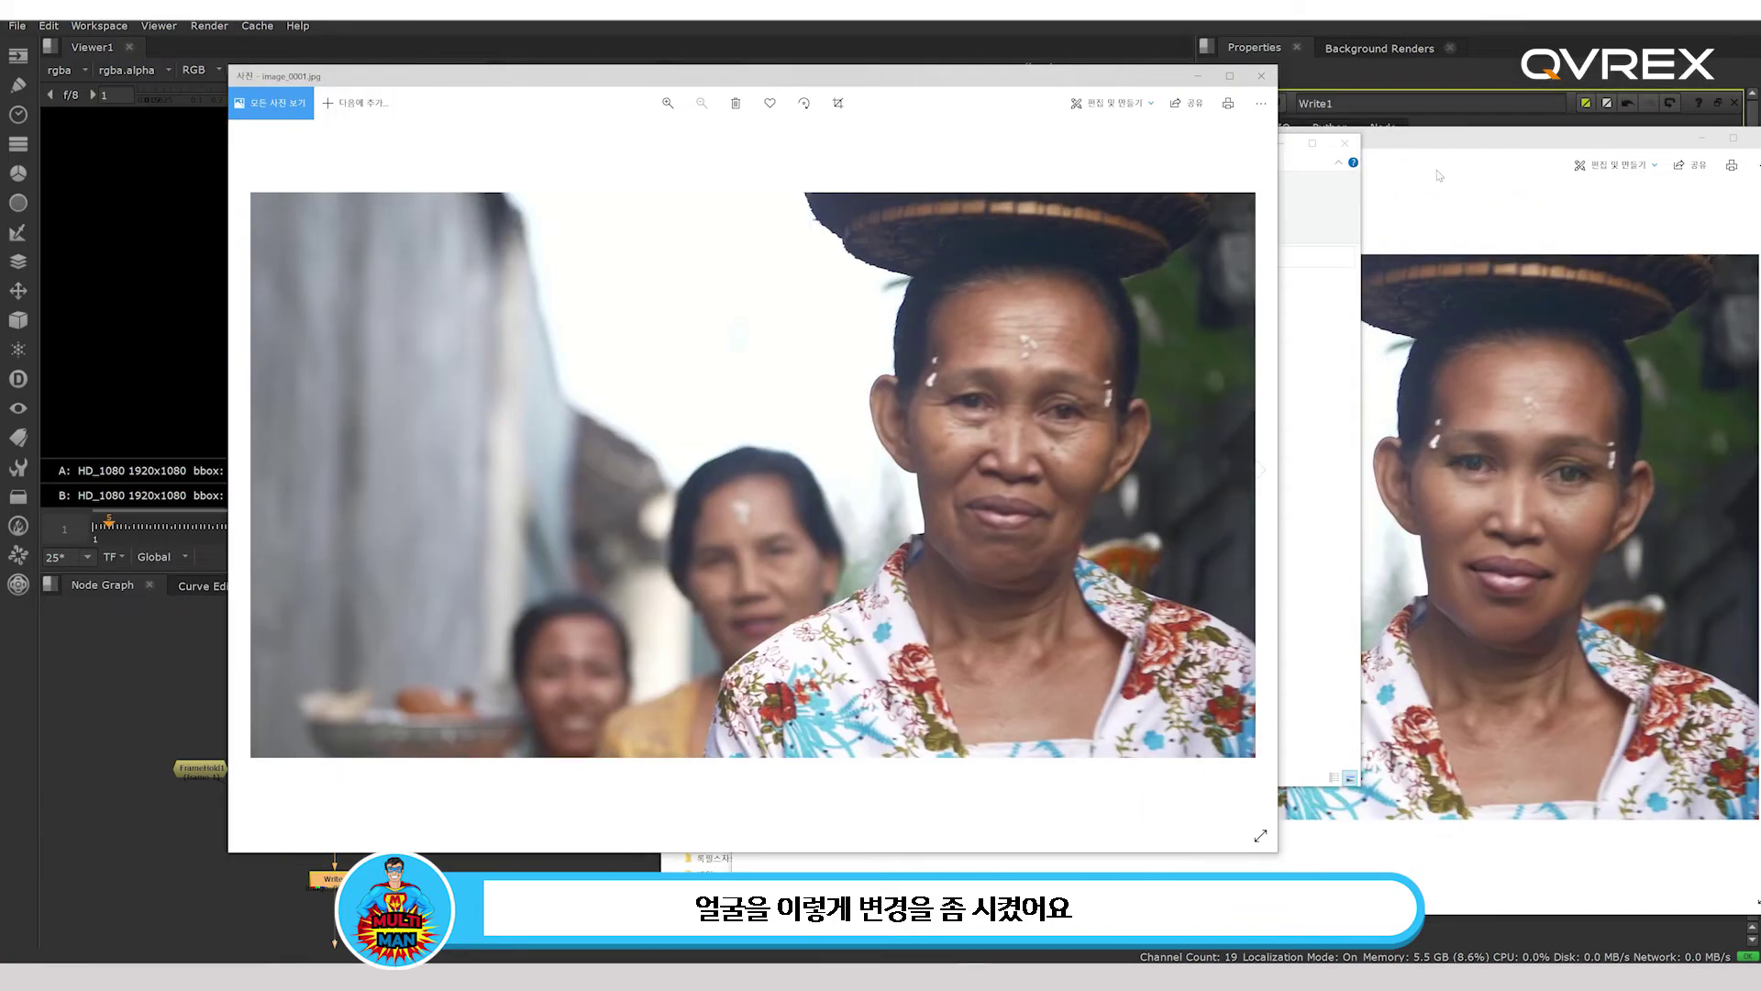
drag(1439, 138, 1258, 102)
drag(881, 79, 690, 115)
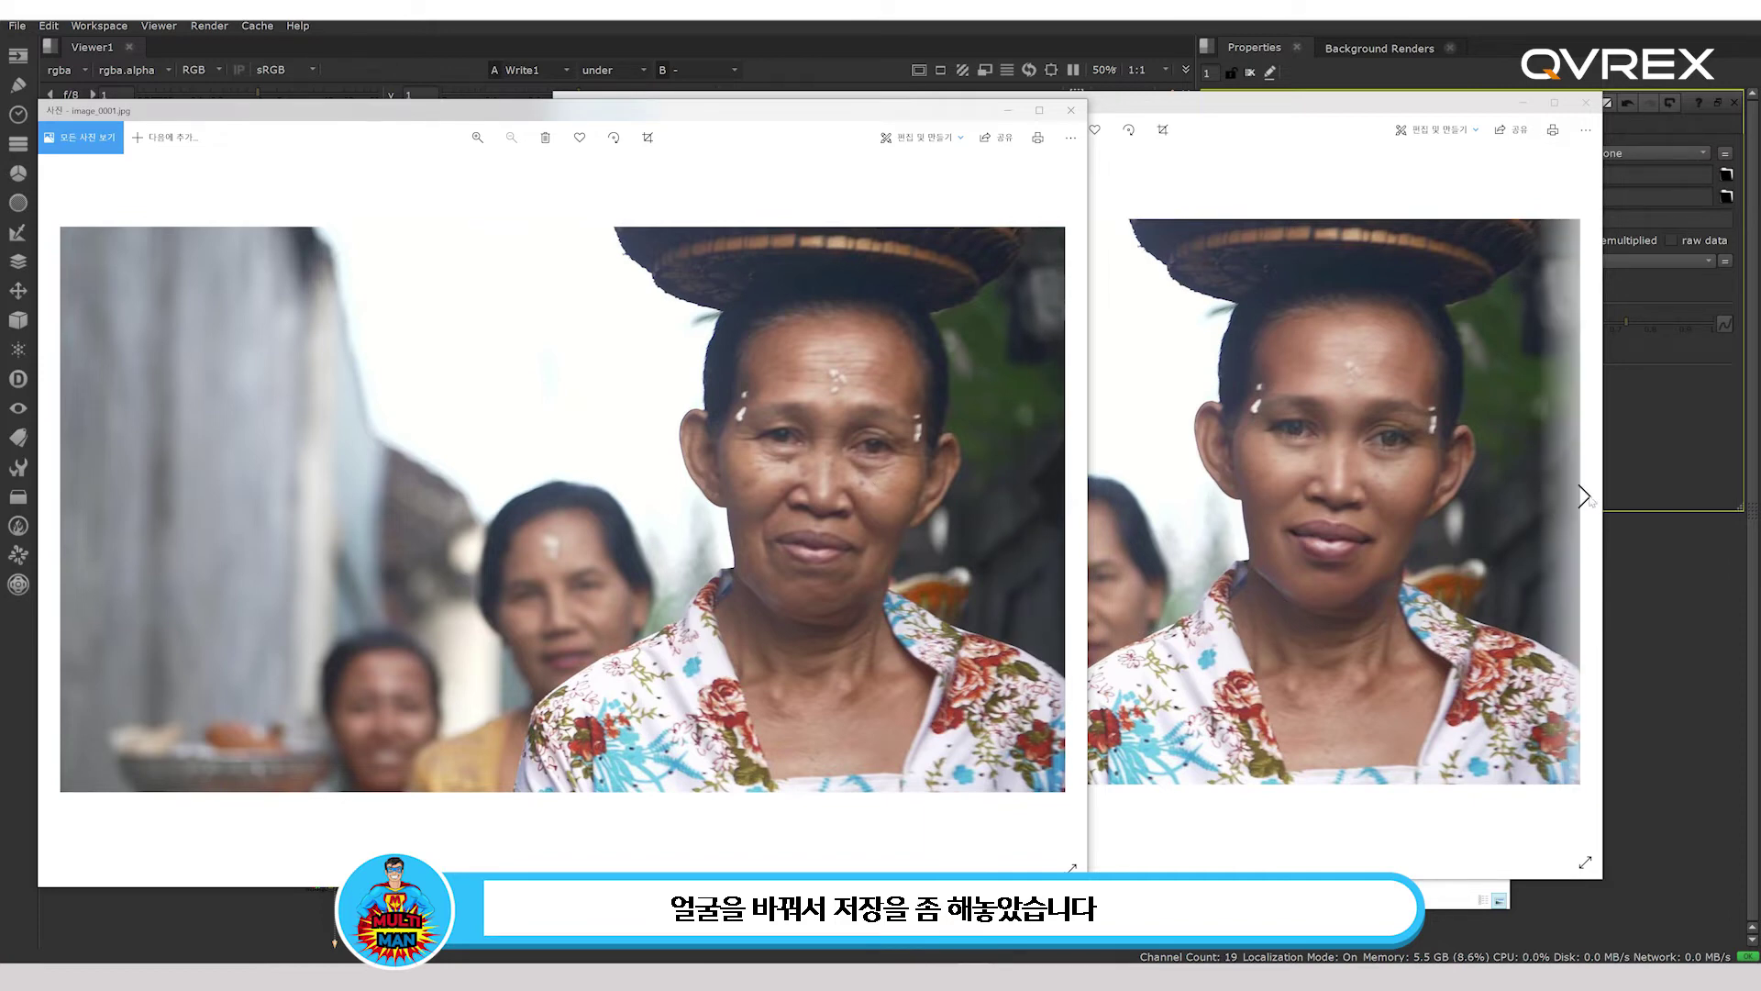
Browse through the remaining face-edited frame images in the photo viewer.
click(1584, 495)
click(1584, 495)
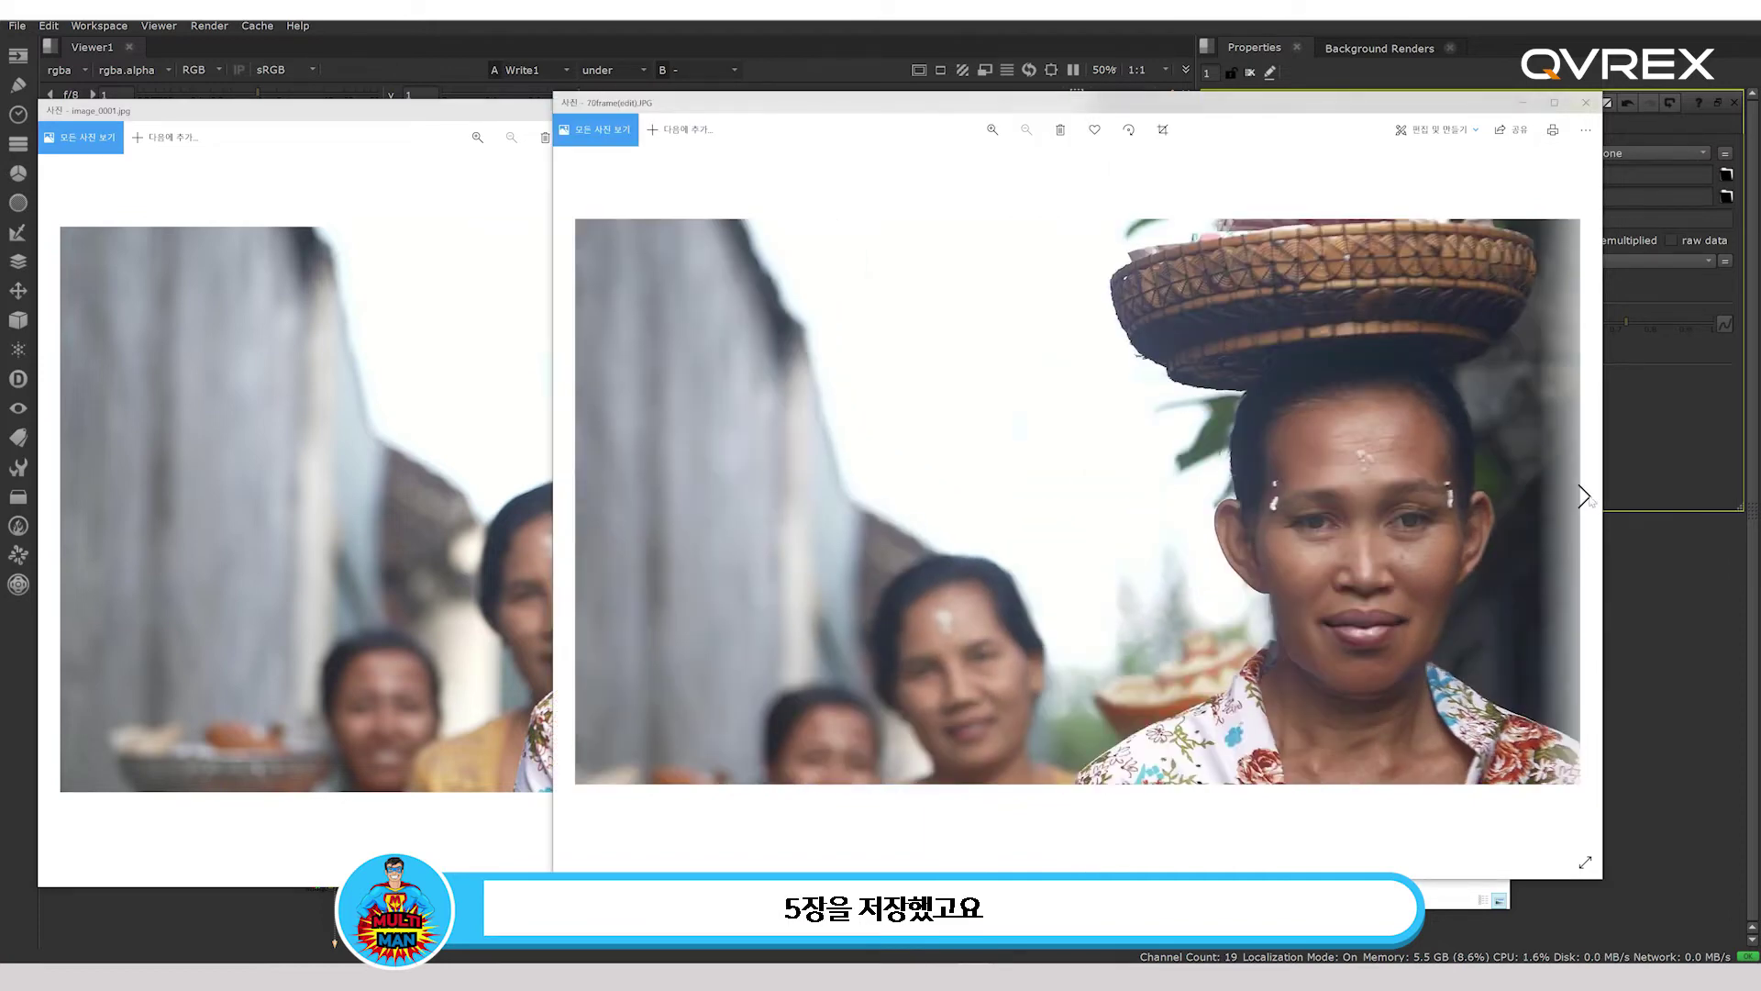
click(1584, 495)
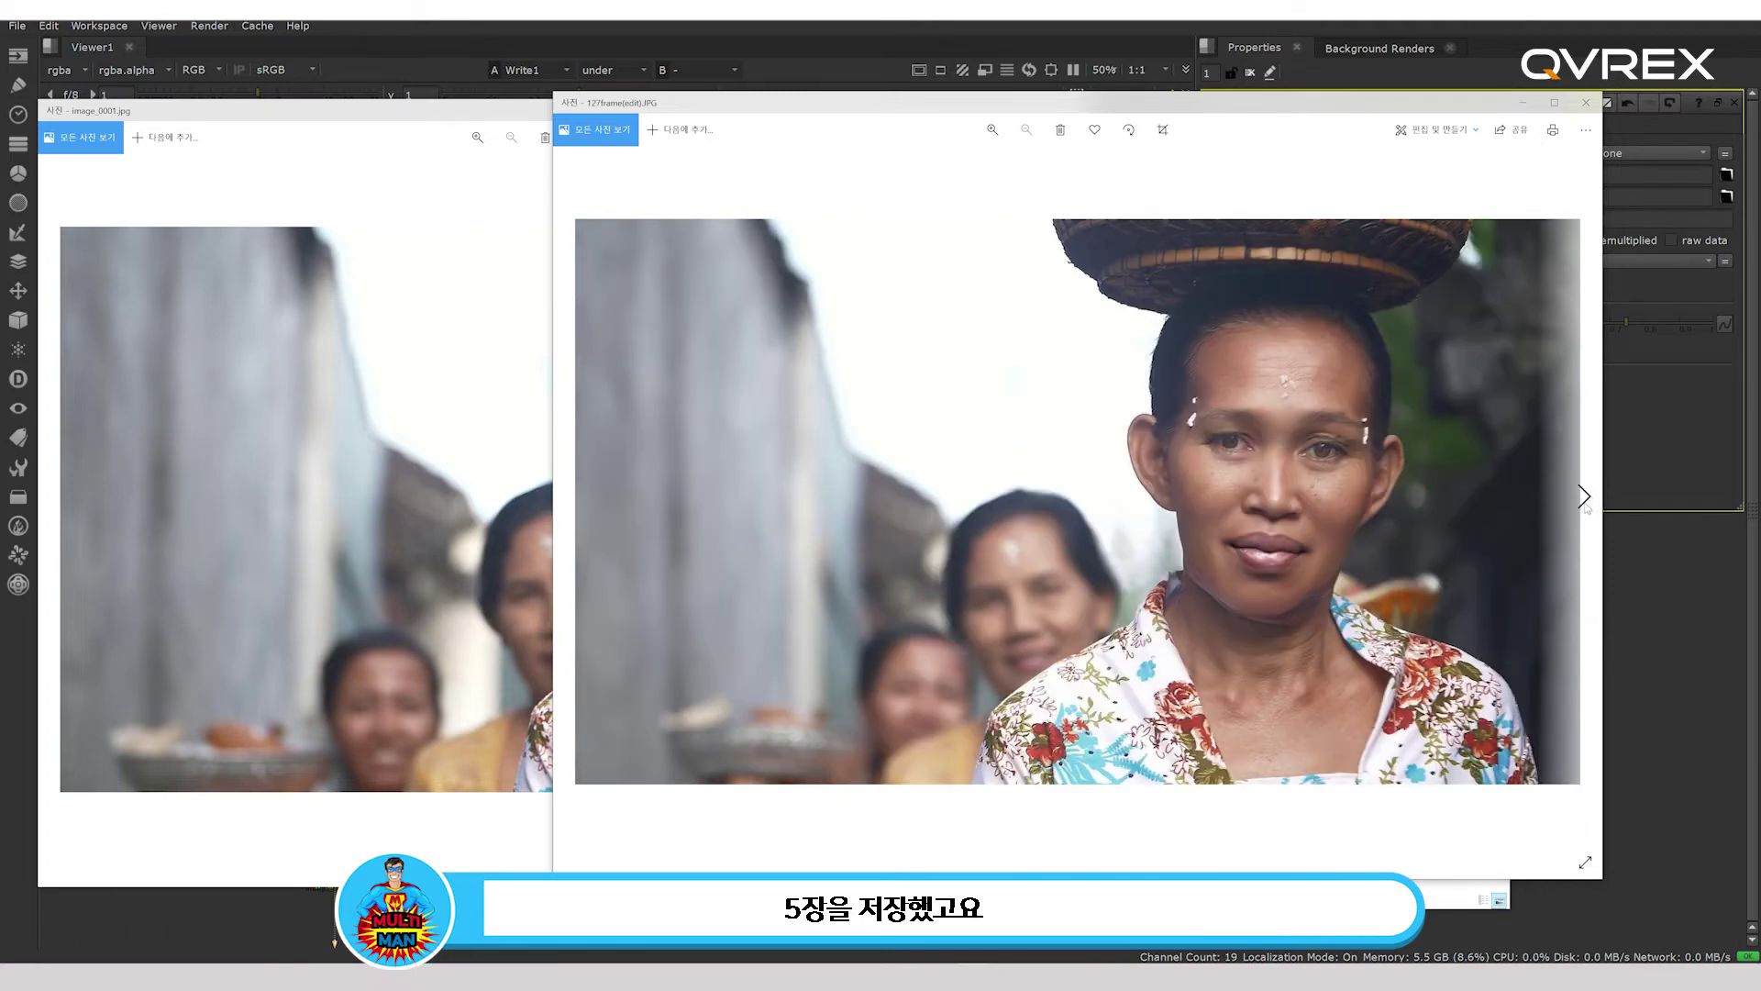
click(1584, 495)
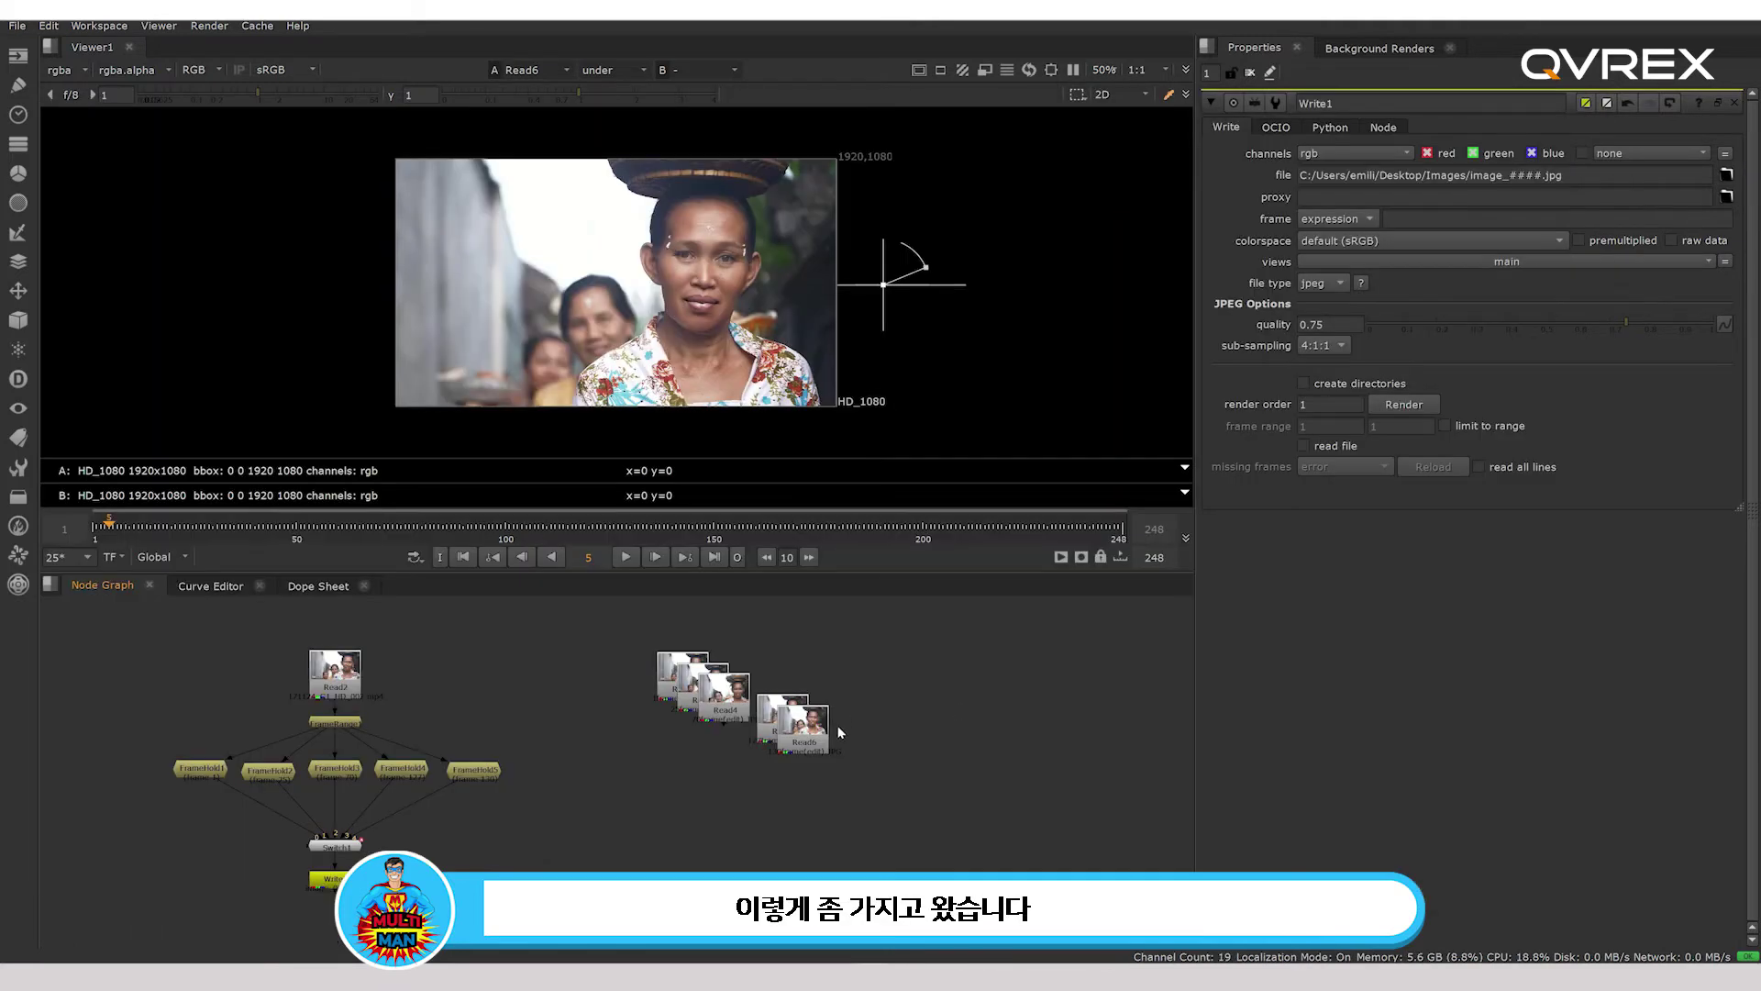
Spread the five Read nodes of the imported face-edited images out in a row beside the FrameHold network.
drag(807, 724, 592, 702)
click(741, 711)
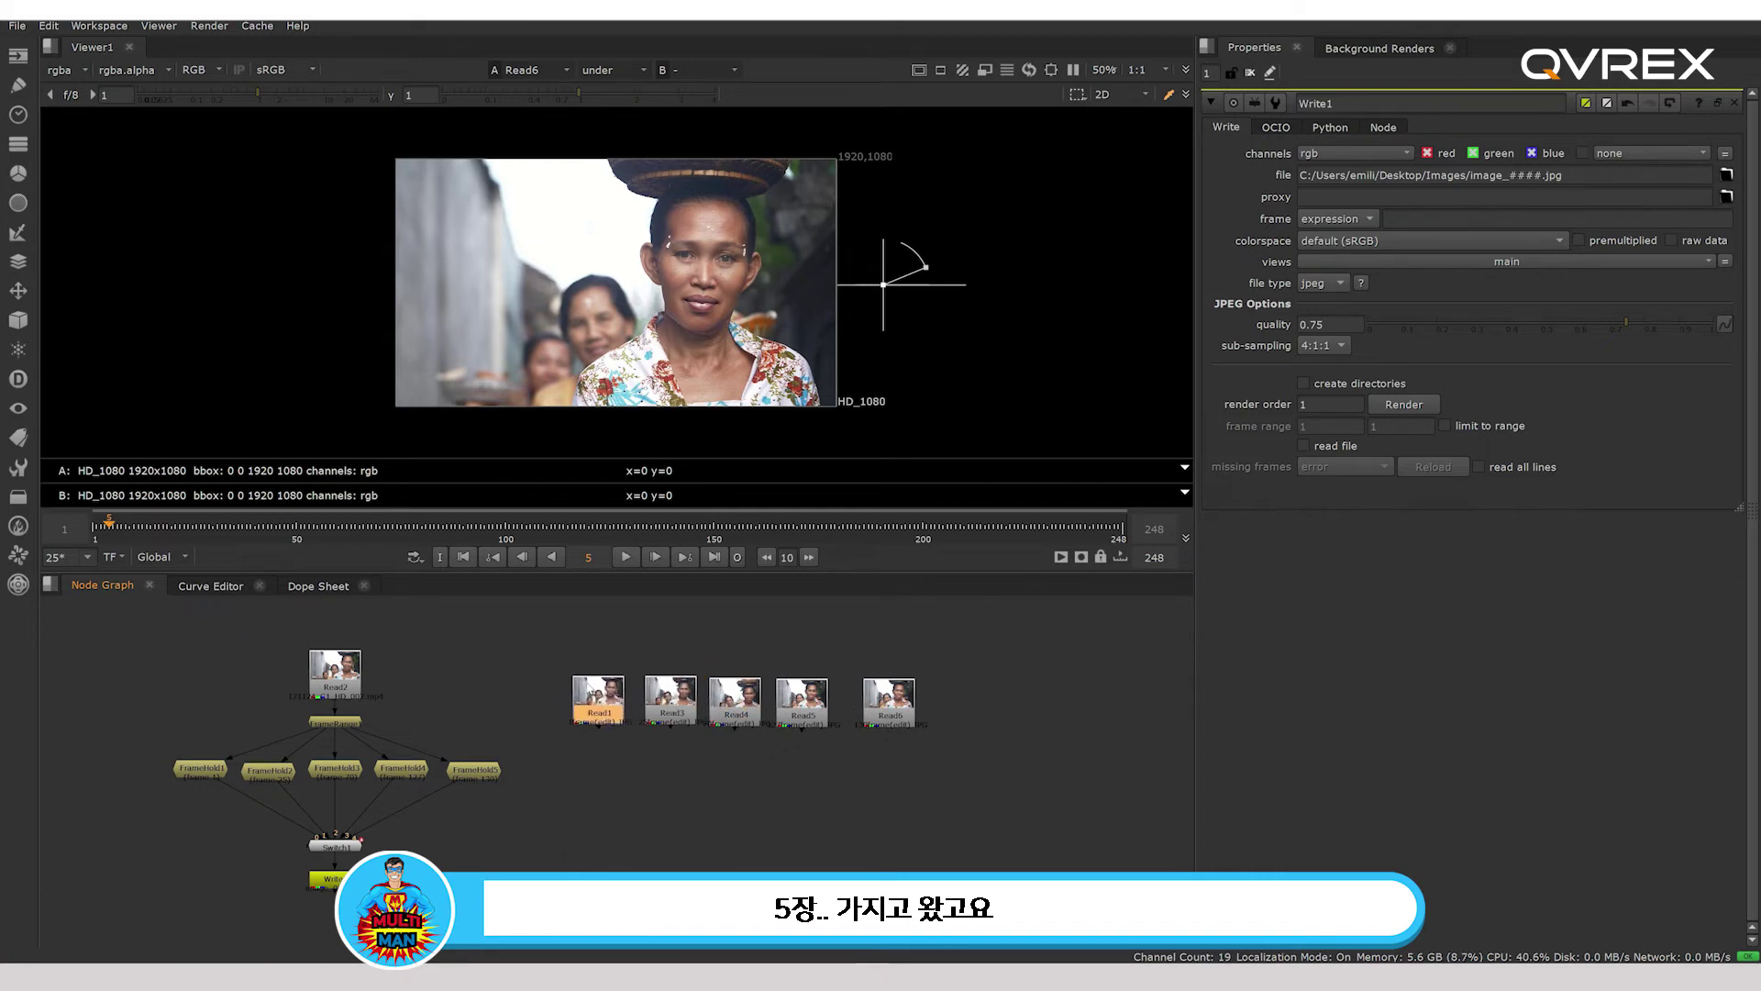
View the output of each of the five FrameHold nodes in turn to check the extracted original frames.
middle_drag(473, 839, 637, 791)
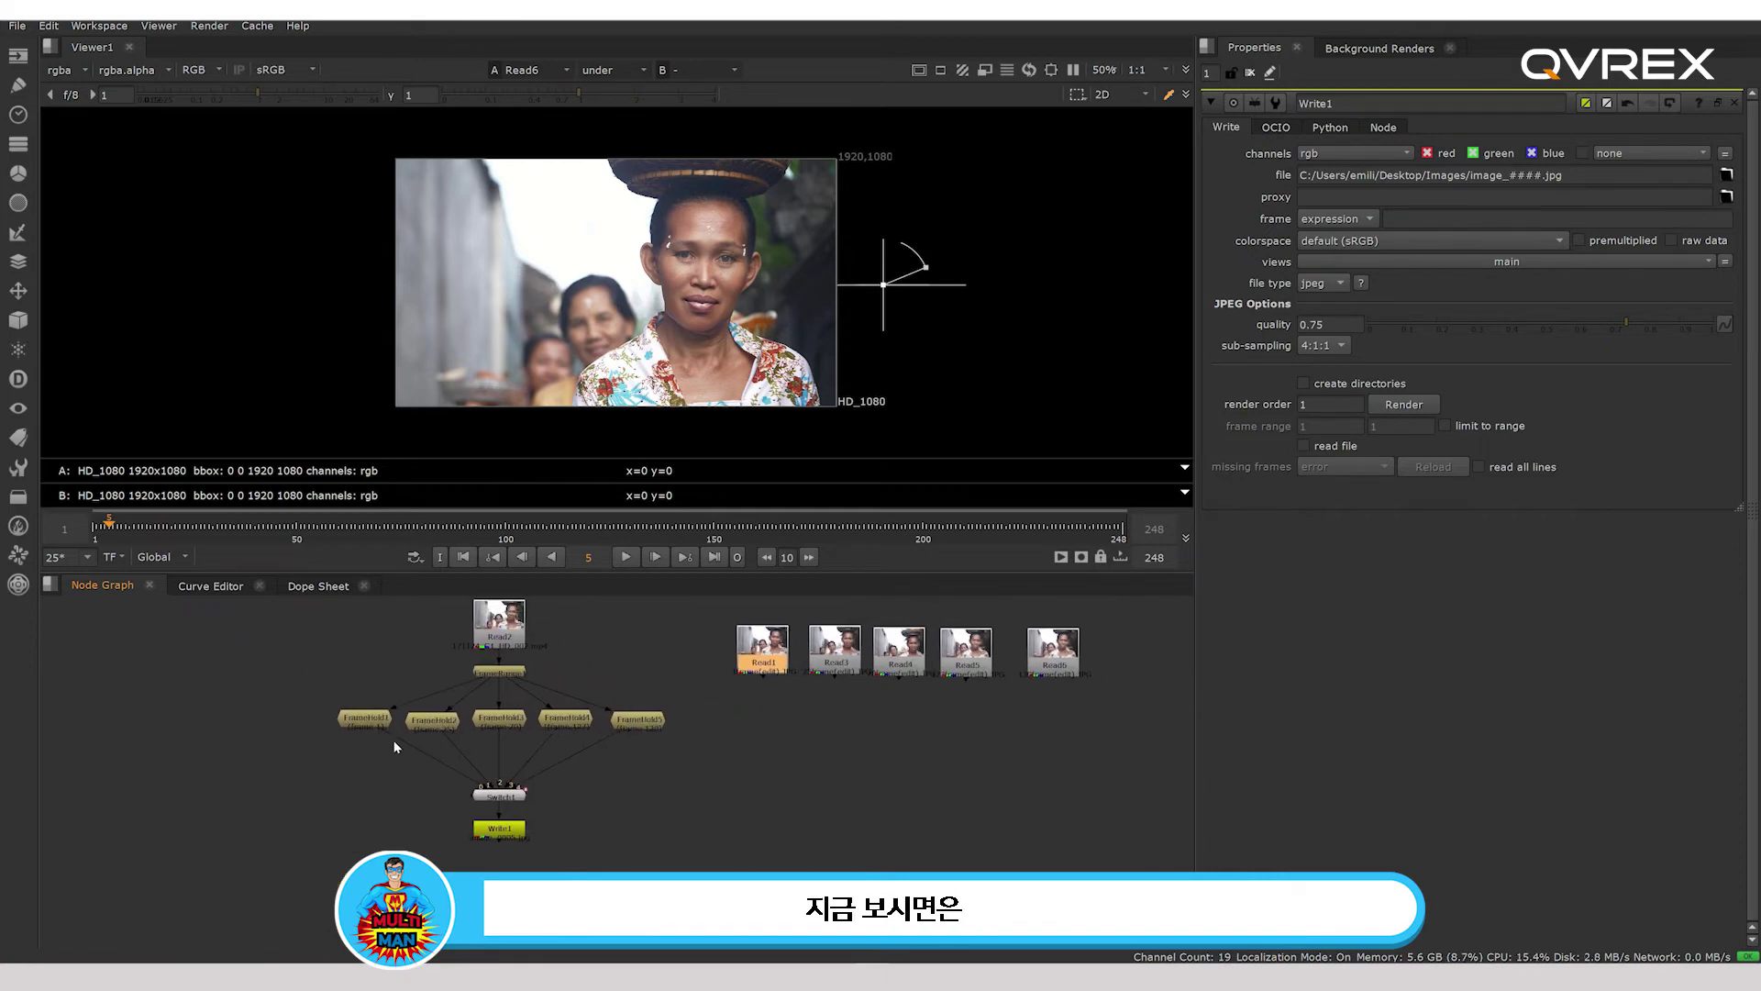
click(369, 724)
key(1)
click(435, 725)
key(1)
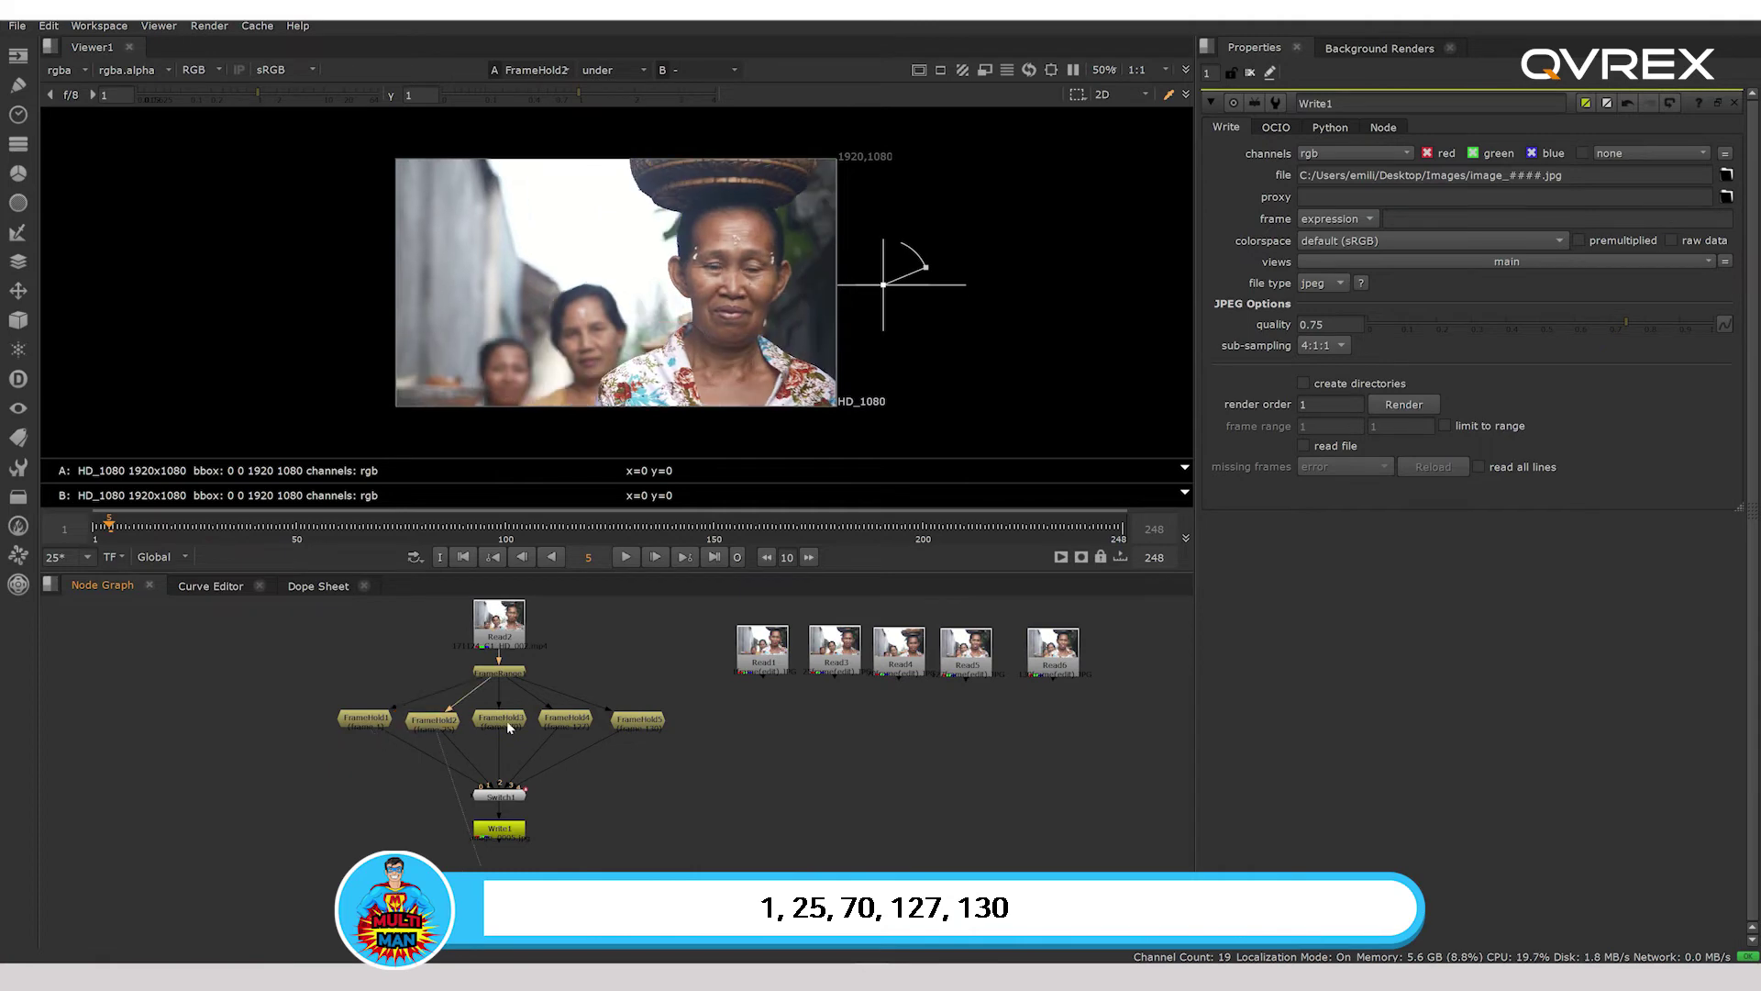
click(506, 719)
key(1)
click(575, 723)
key(1)
click(643, 724)
key(1)
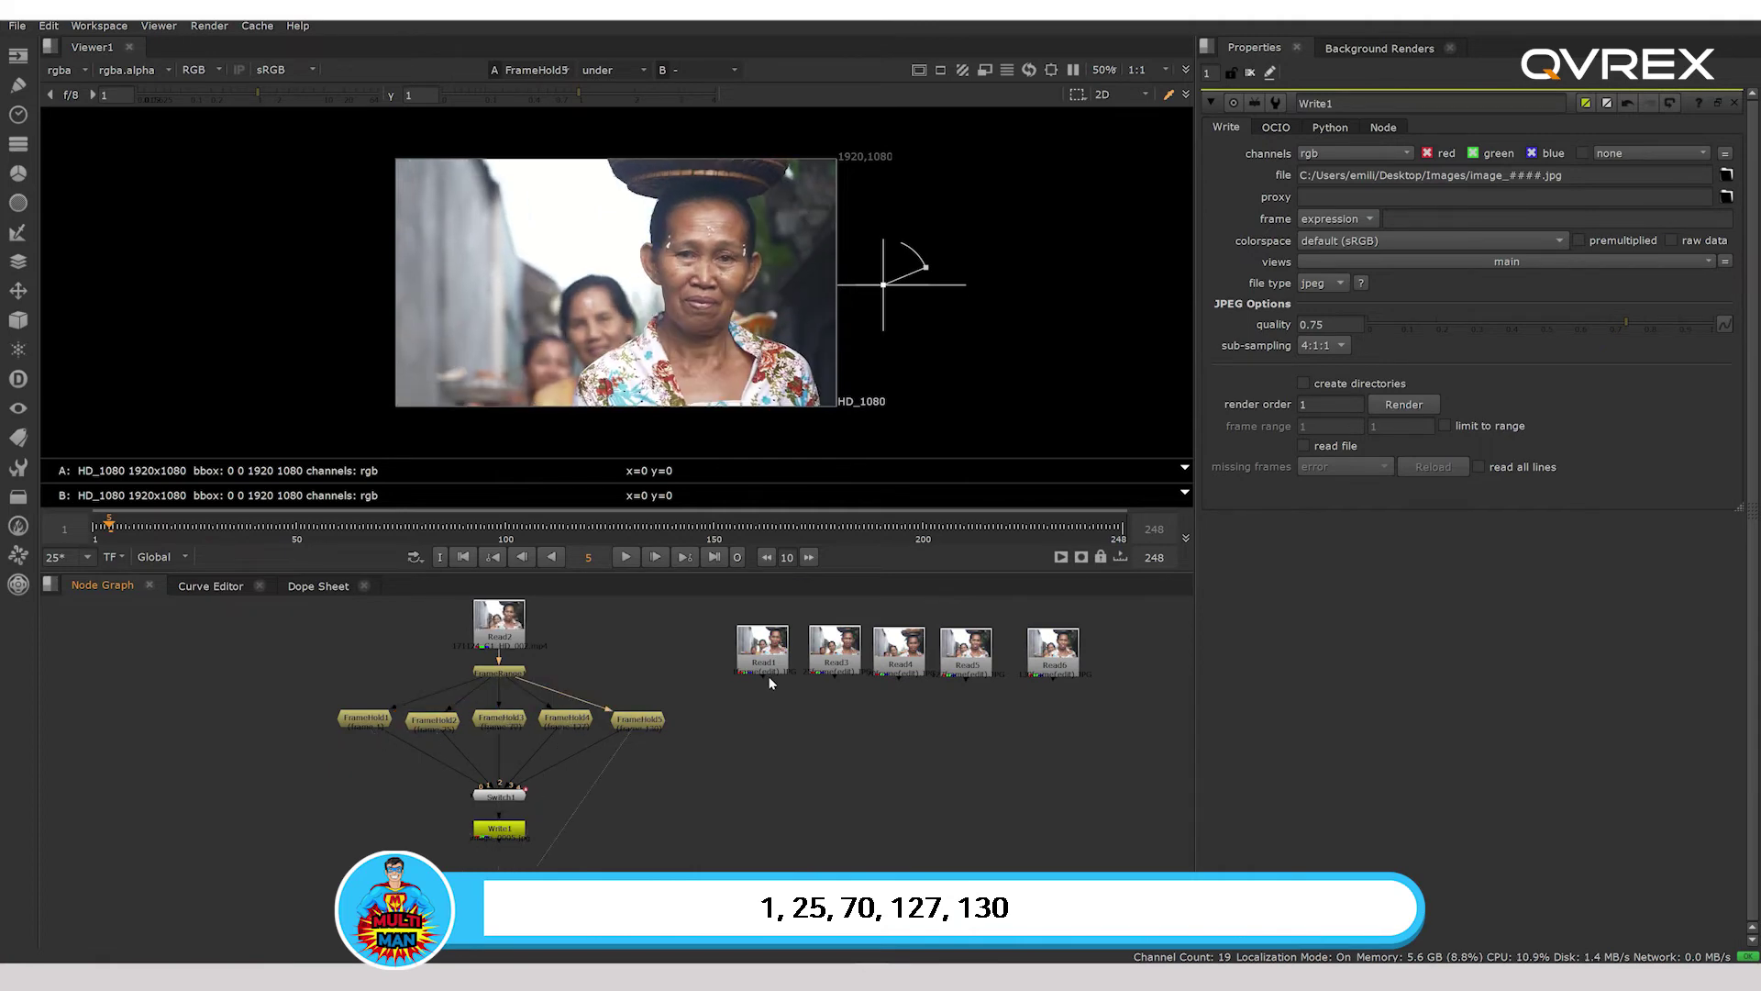
View the output of each of the five Read nodes in turn to check the face-edited images.
click(780, 658)
key(1)
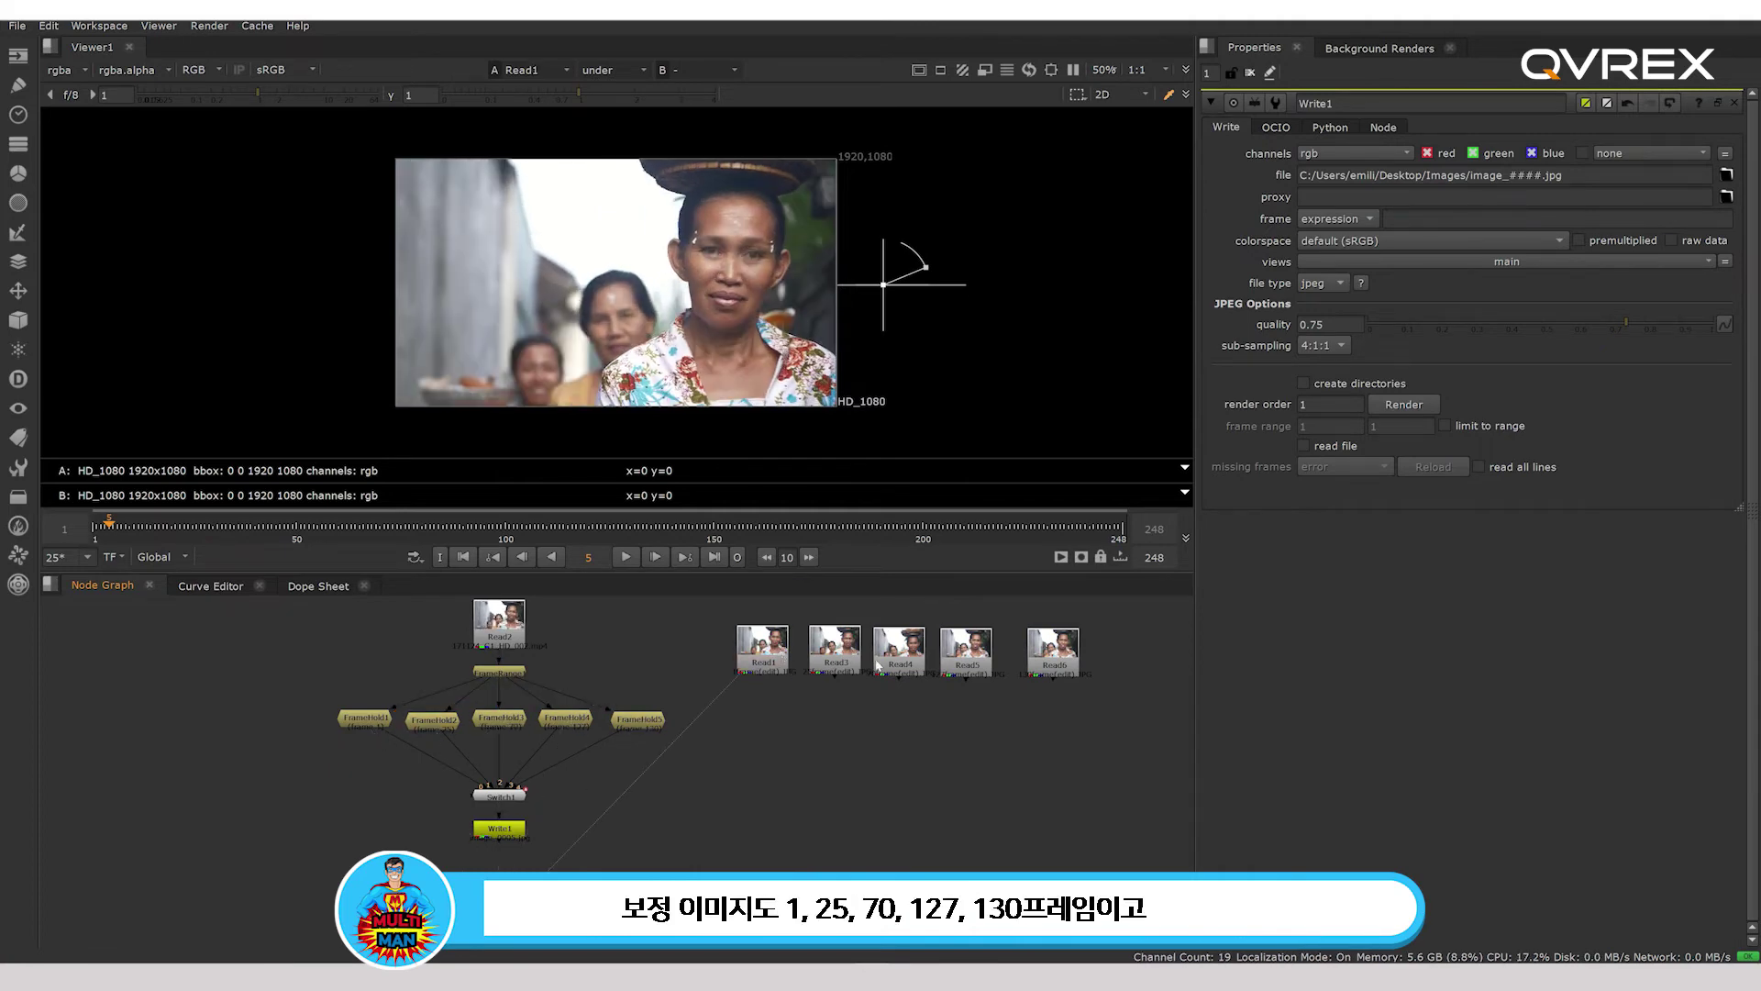
click(835, 647)
key(1)
click(899, 649)
key(1)
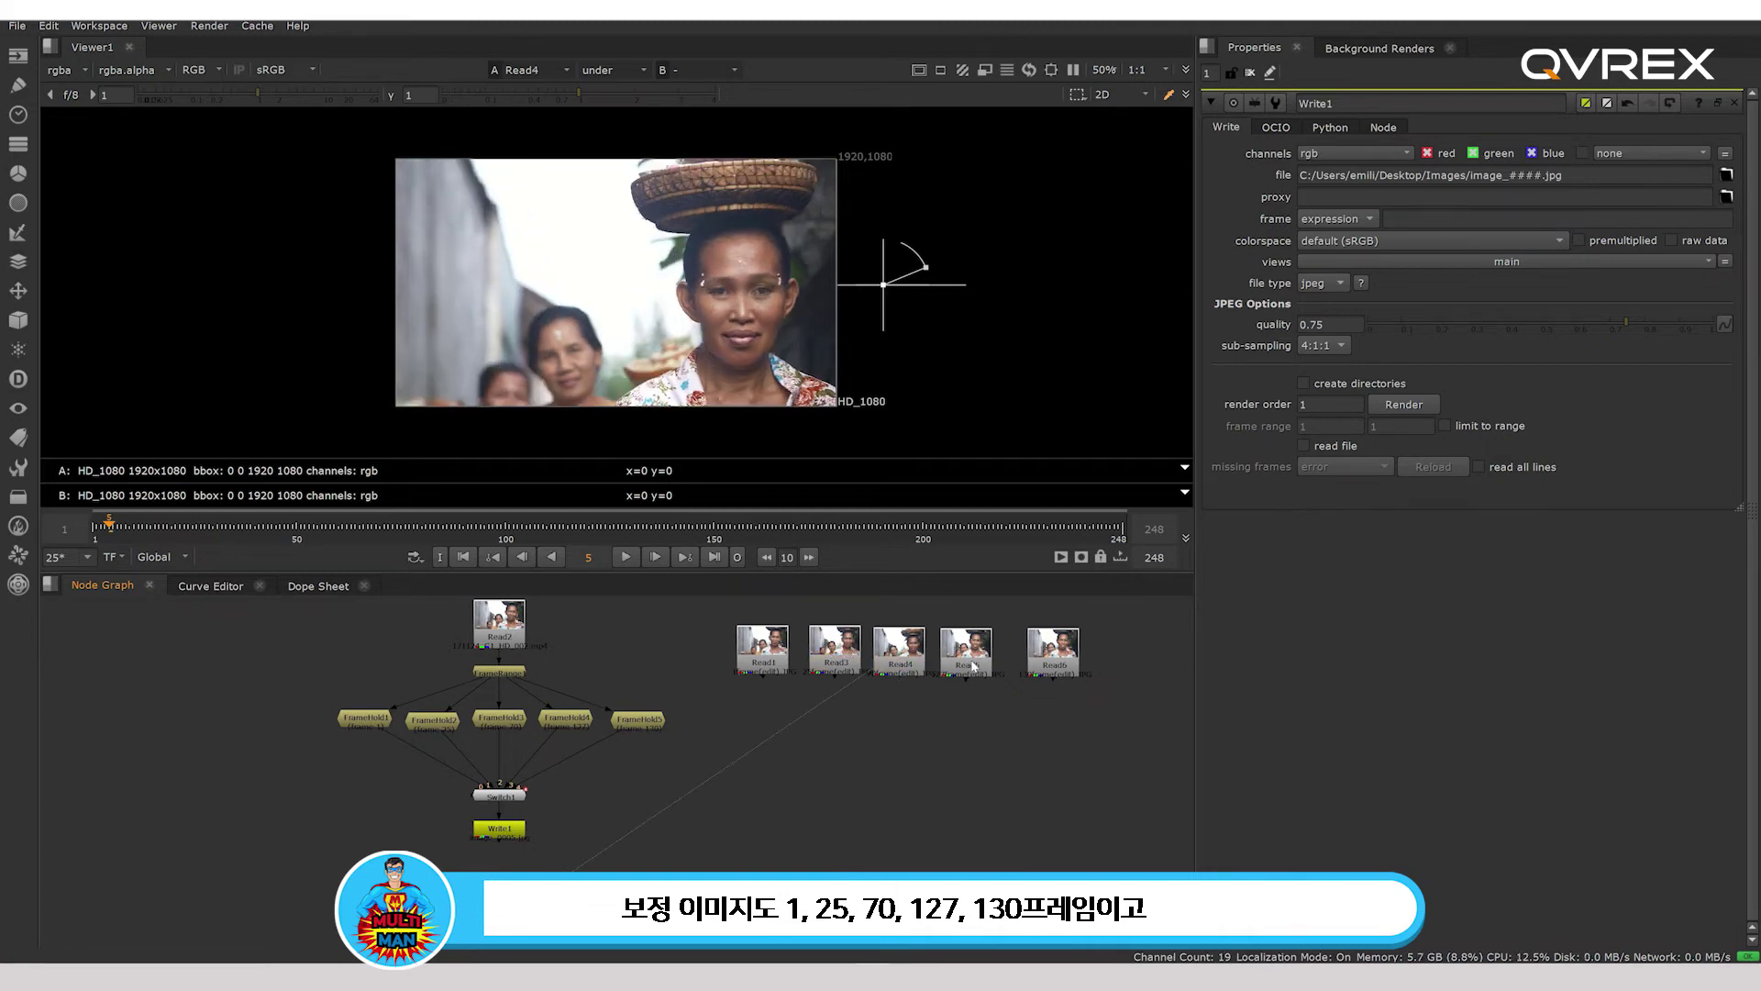
click(965, 649)
key(1)
click(1050, 653)
key(1)
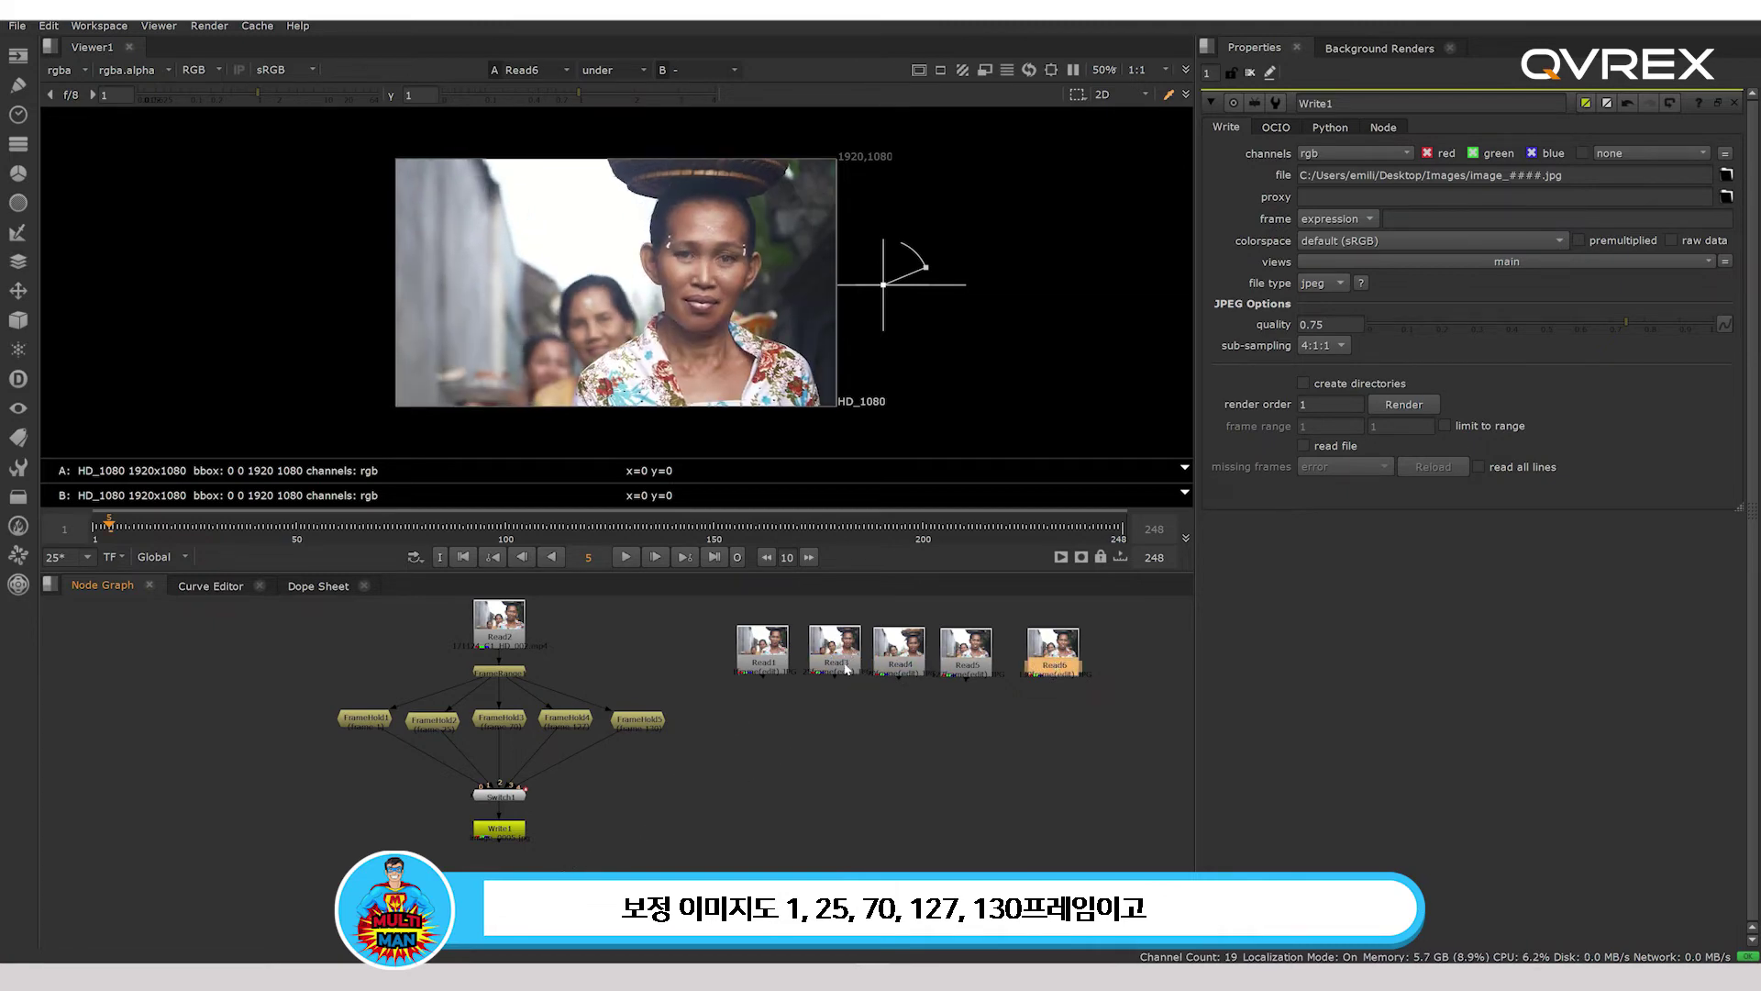
Load FrameHold1 and Read1 into separate viewer inputs and toggle between them to compare the first original and edited frames.
click(378, 721)
key(1)
click(763, 647)
key(1)
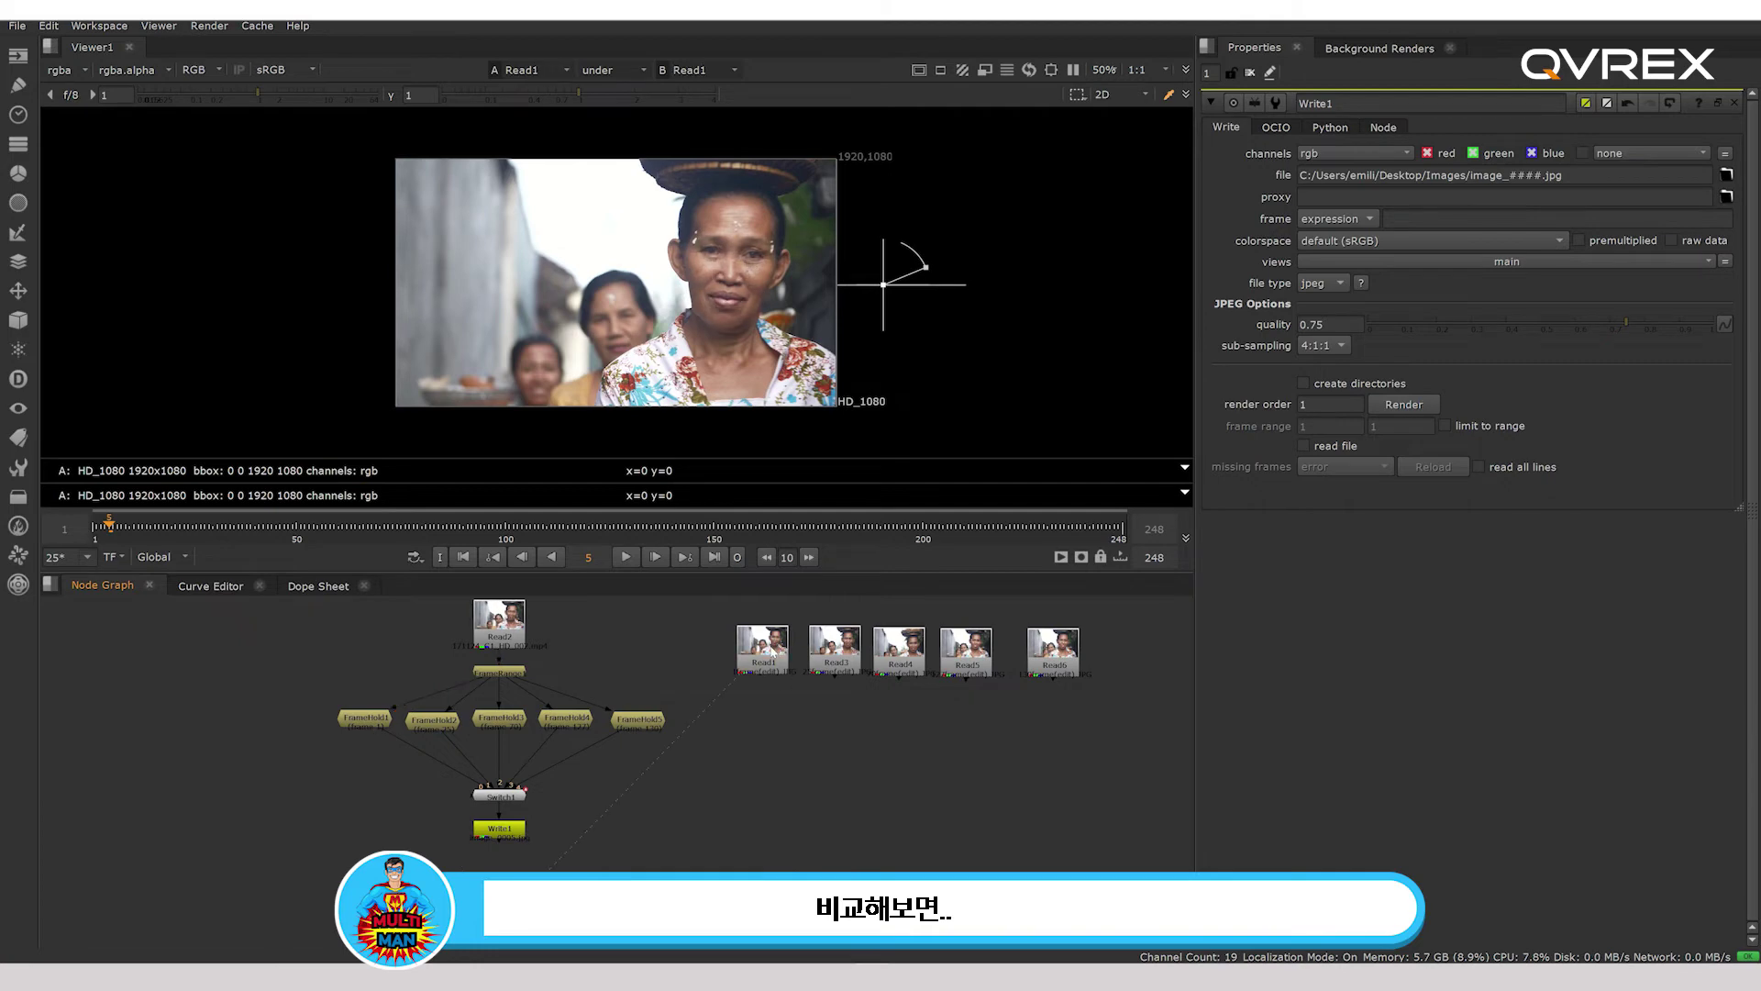
key(2)
key(1)
key(2)
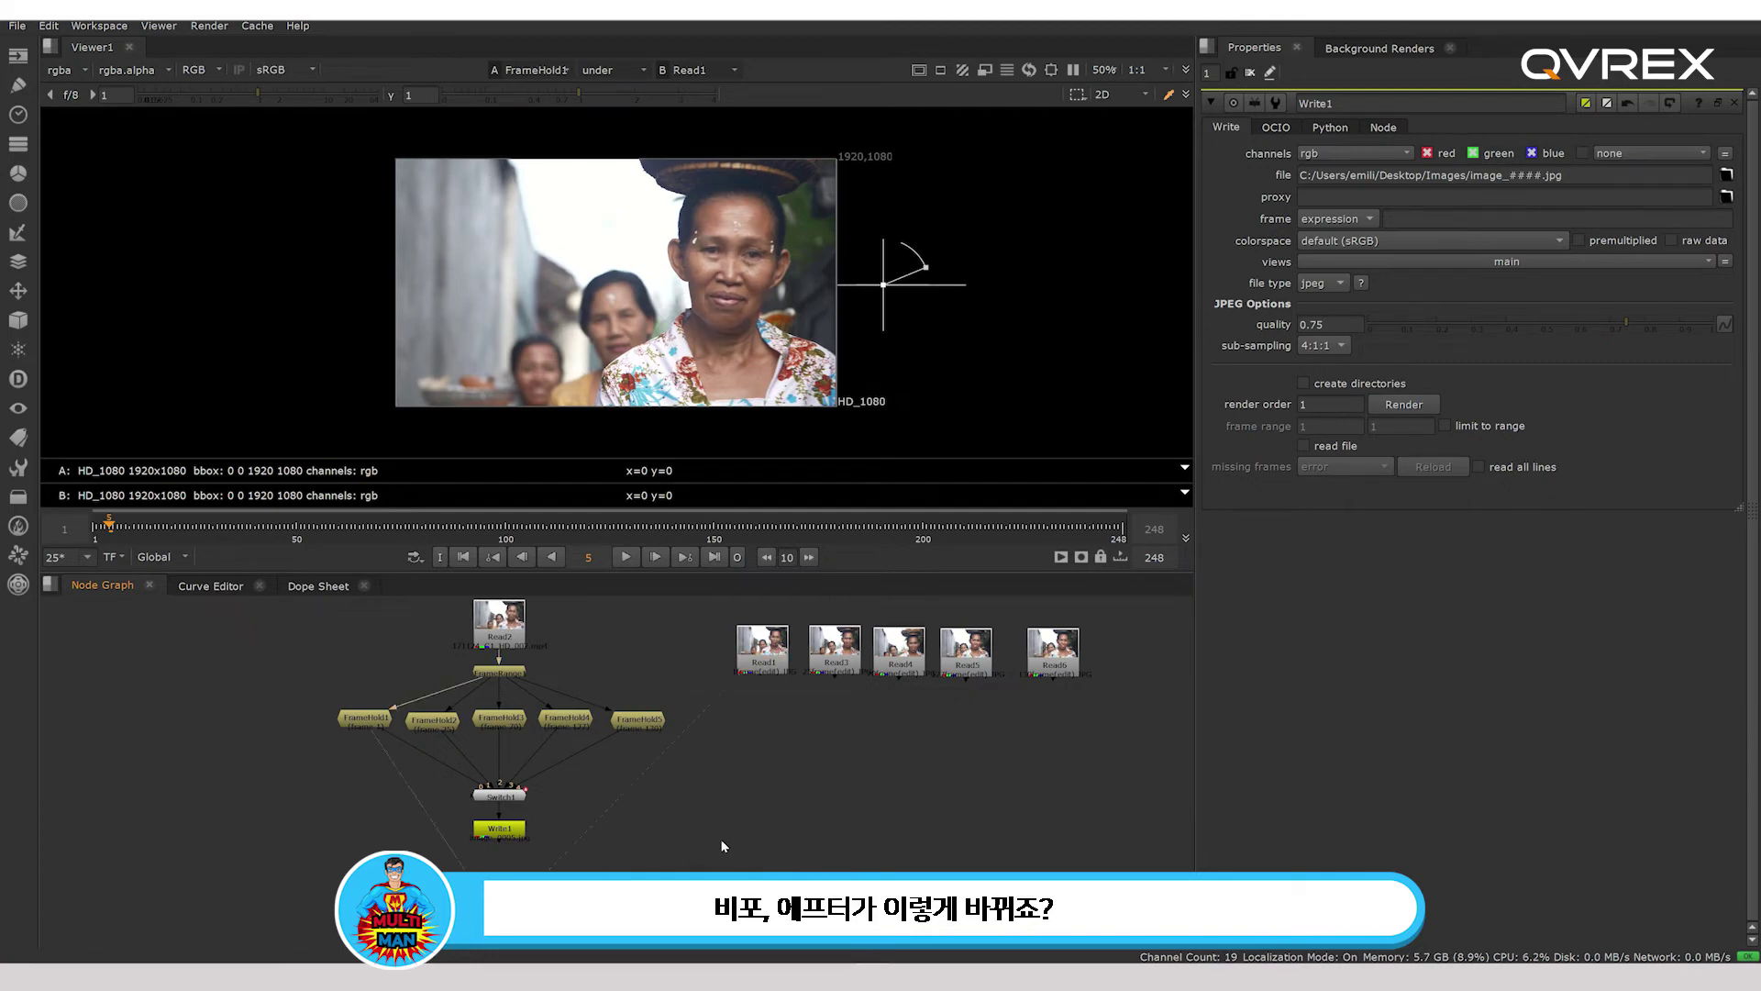
key(1)
key(2)
key(1)
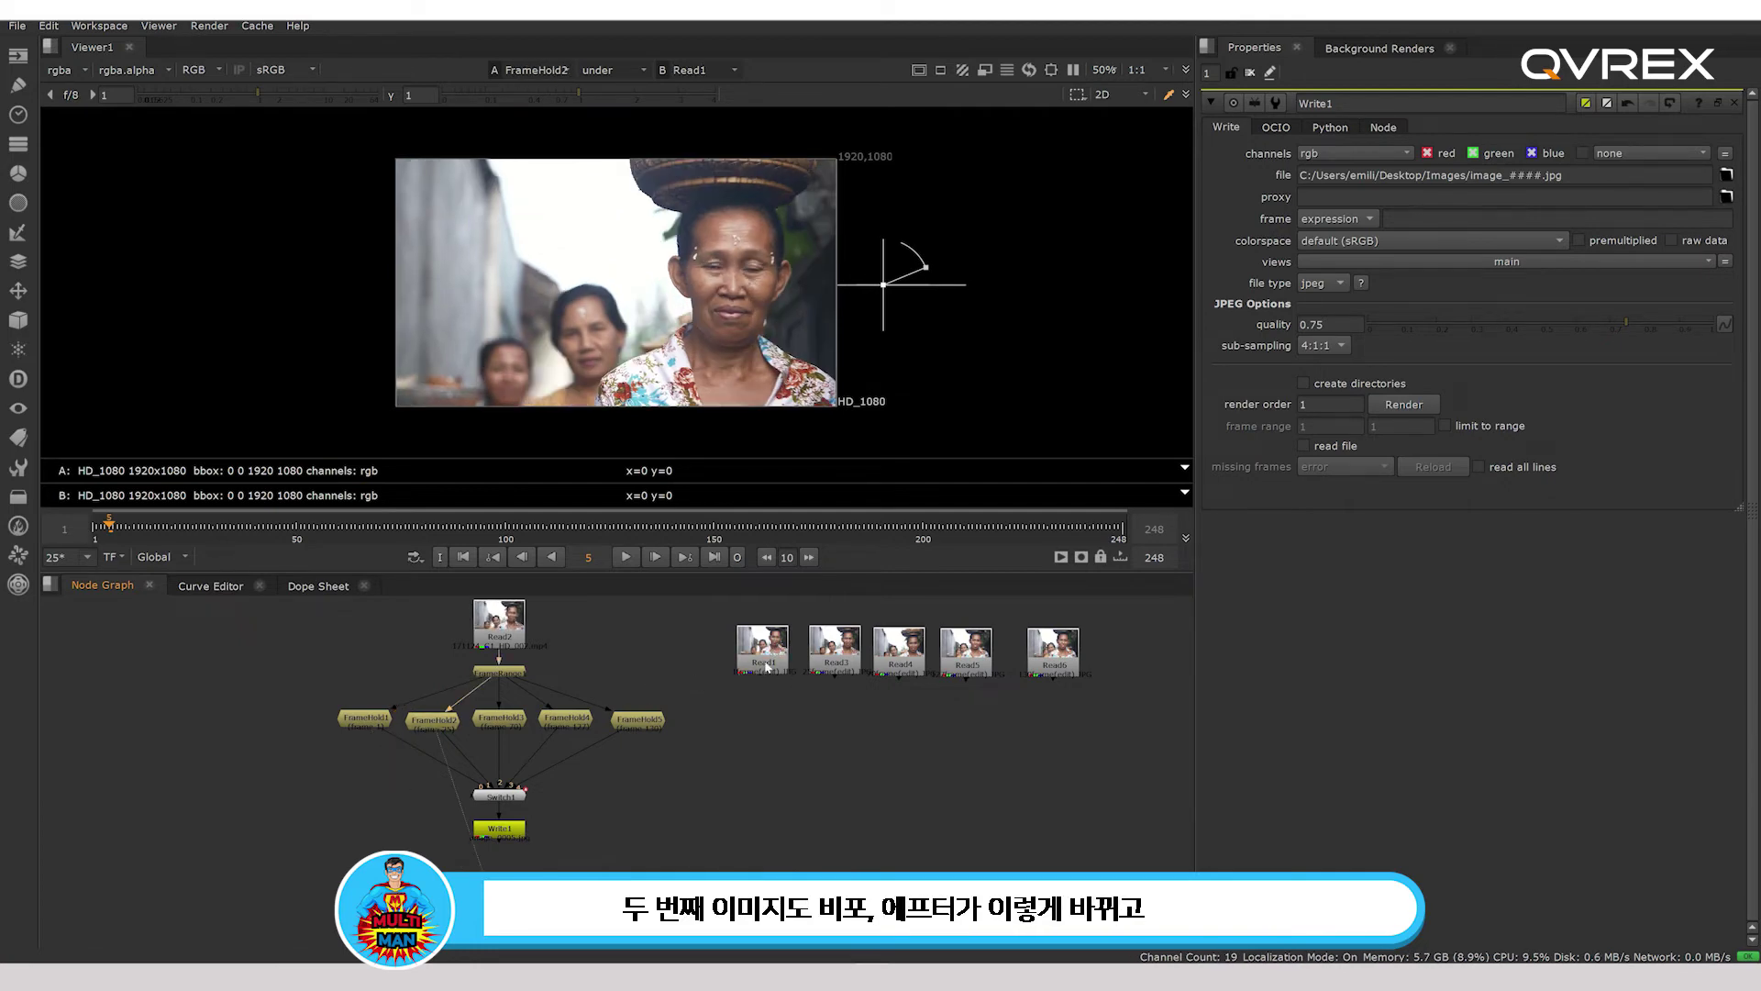
Compare the second and third original frames with their edited versions in Read3 and Read4.
click(834, 646)
key(1)
click(800, 712)
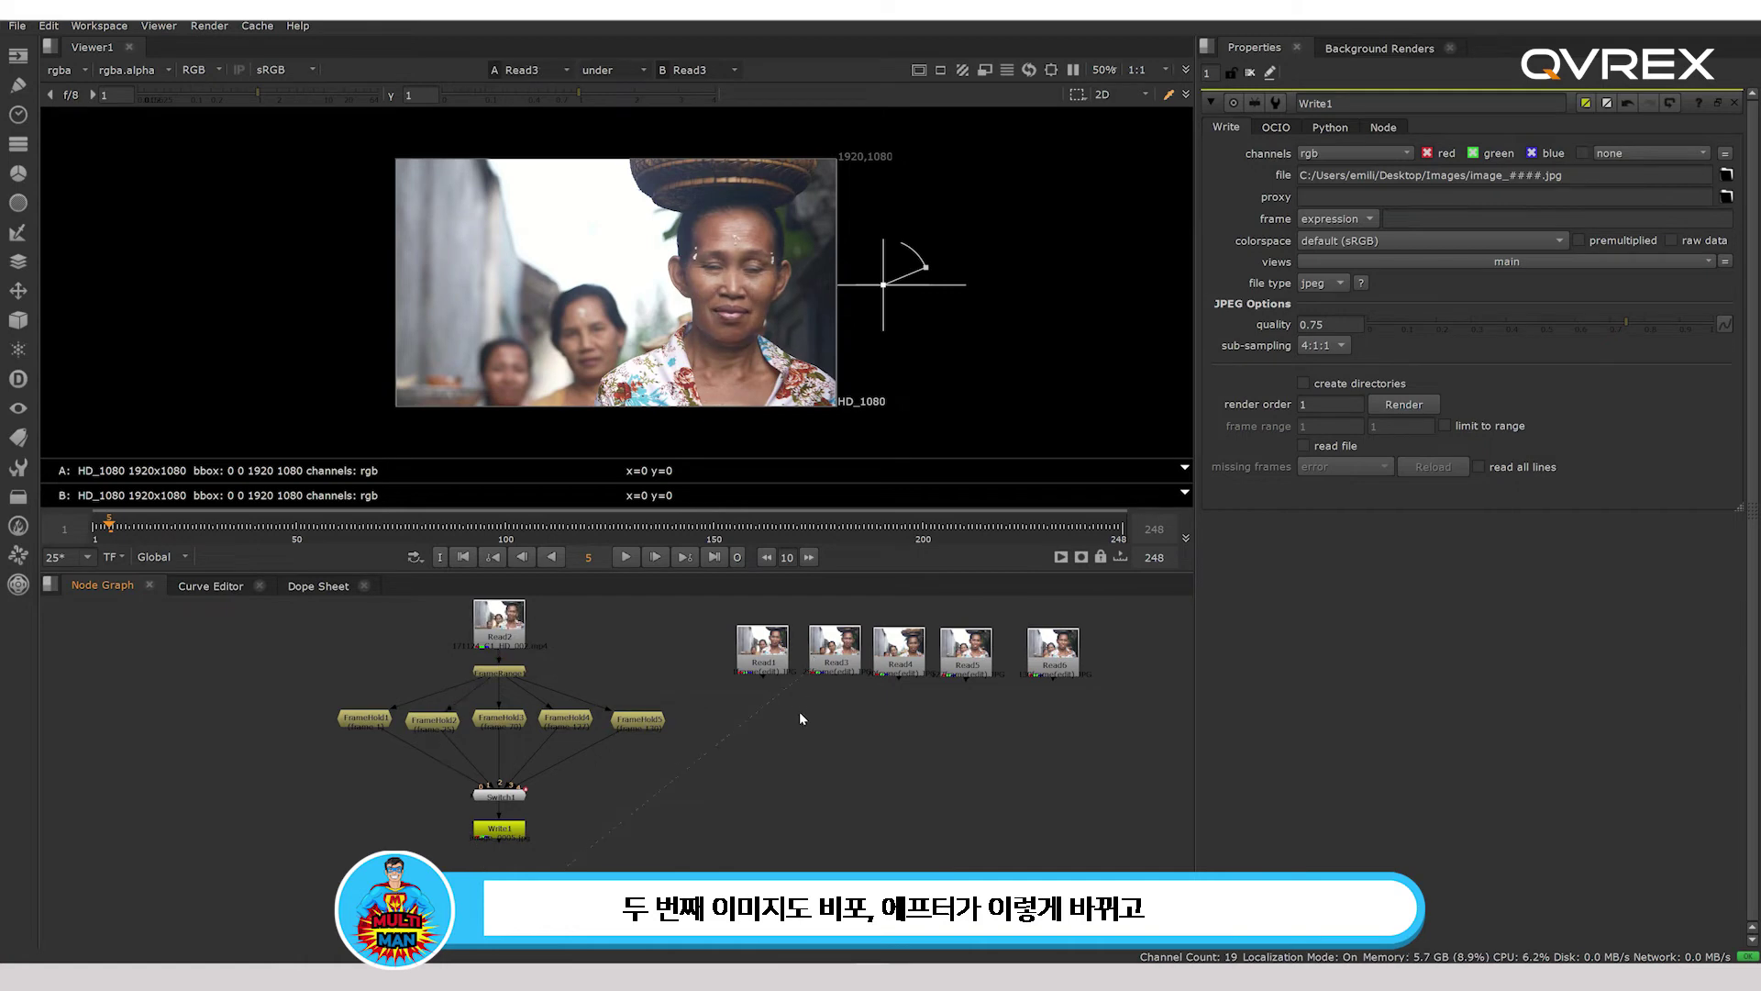
click(500, 719)
key(2)
click(830, 715)
click(912, 667)
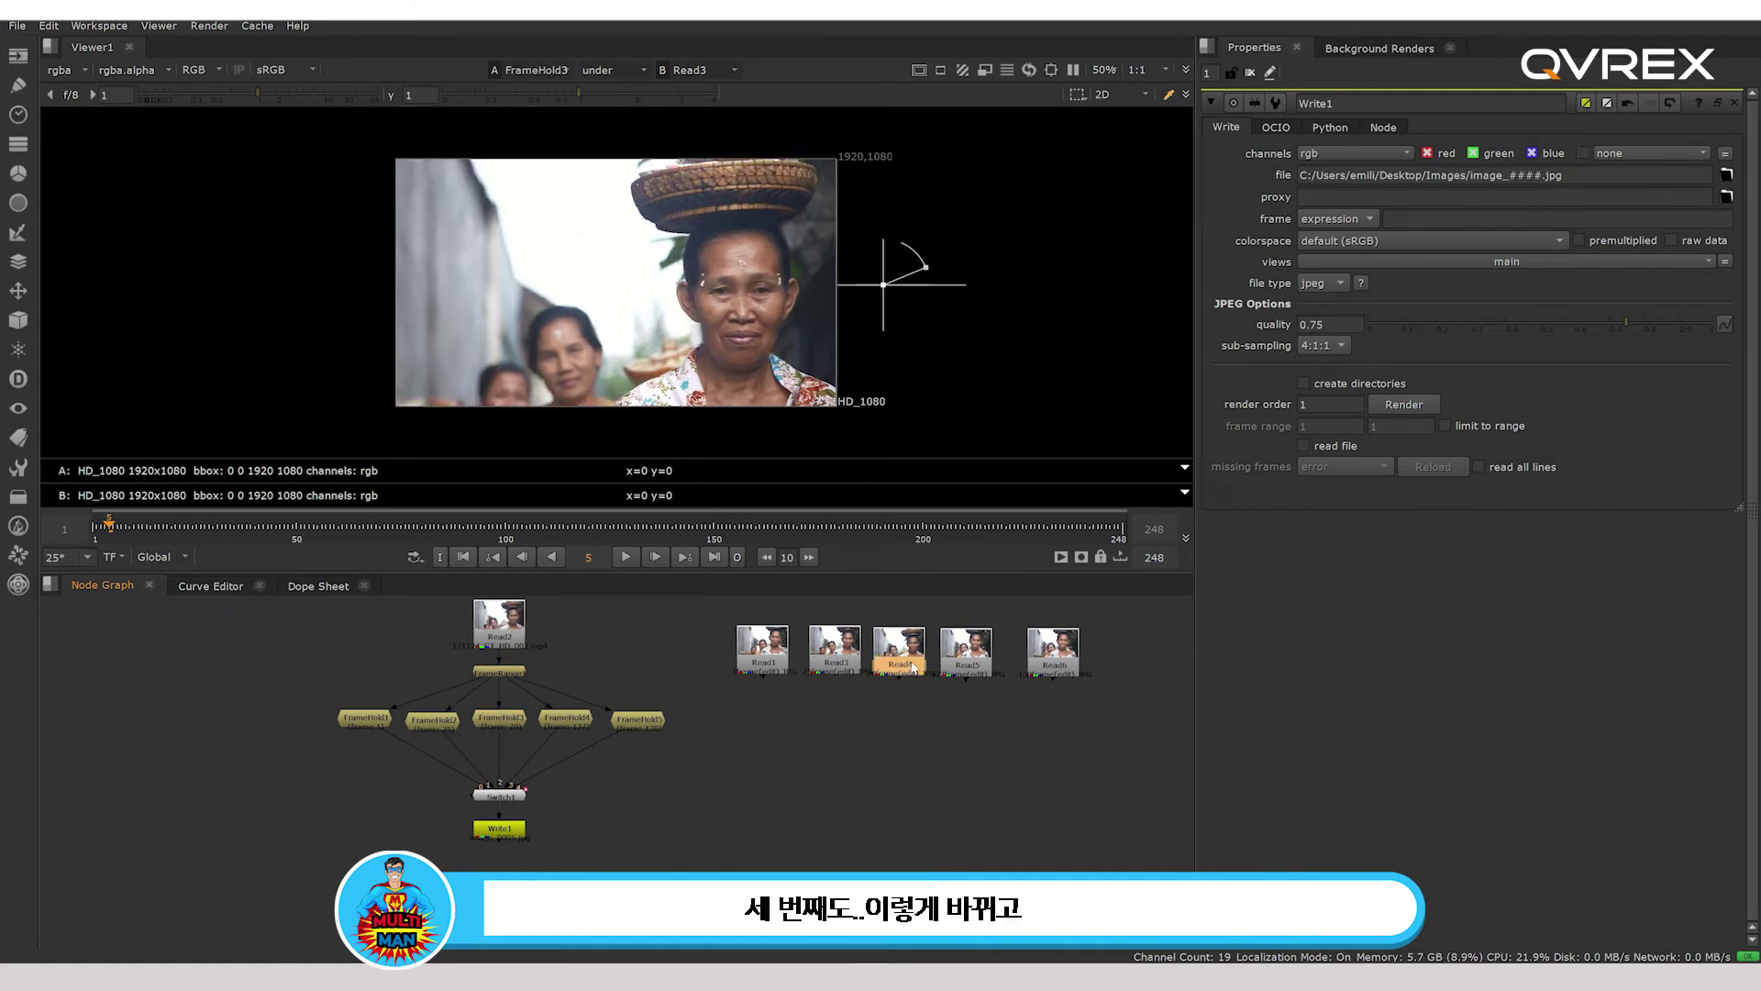
key(3)
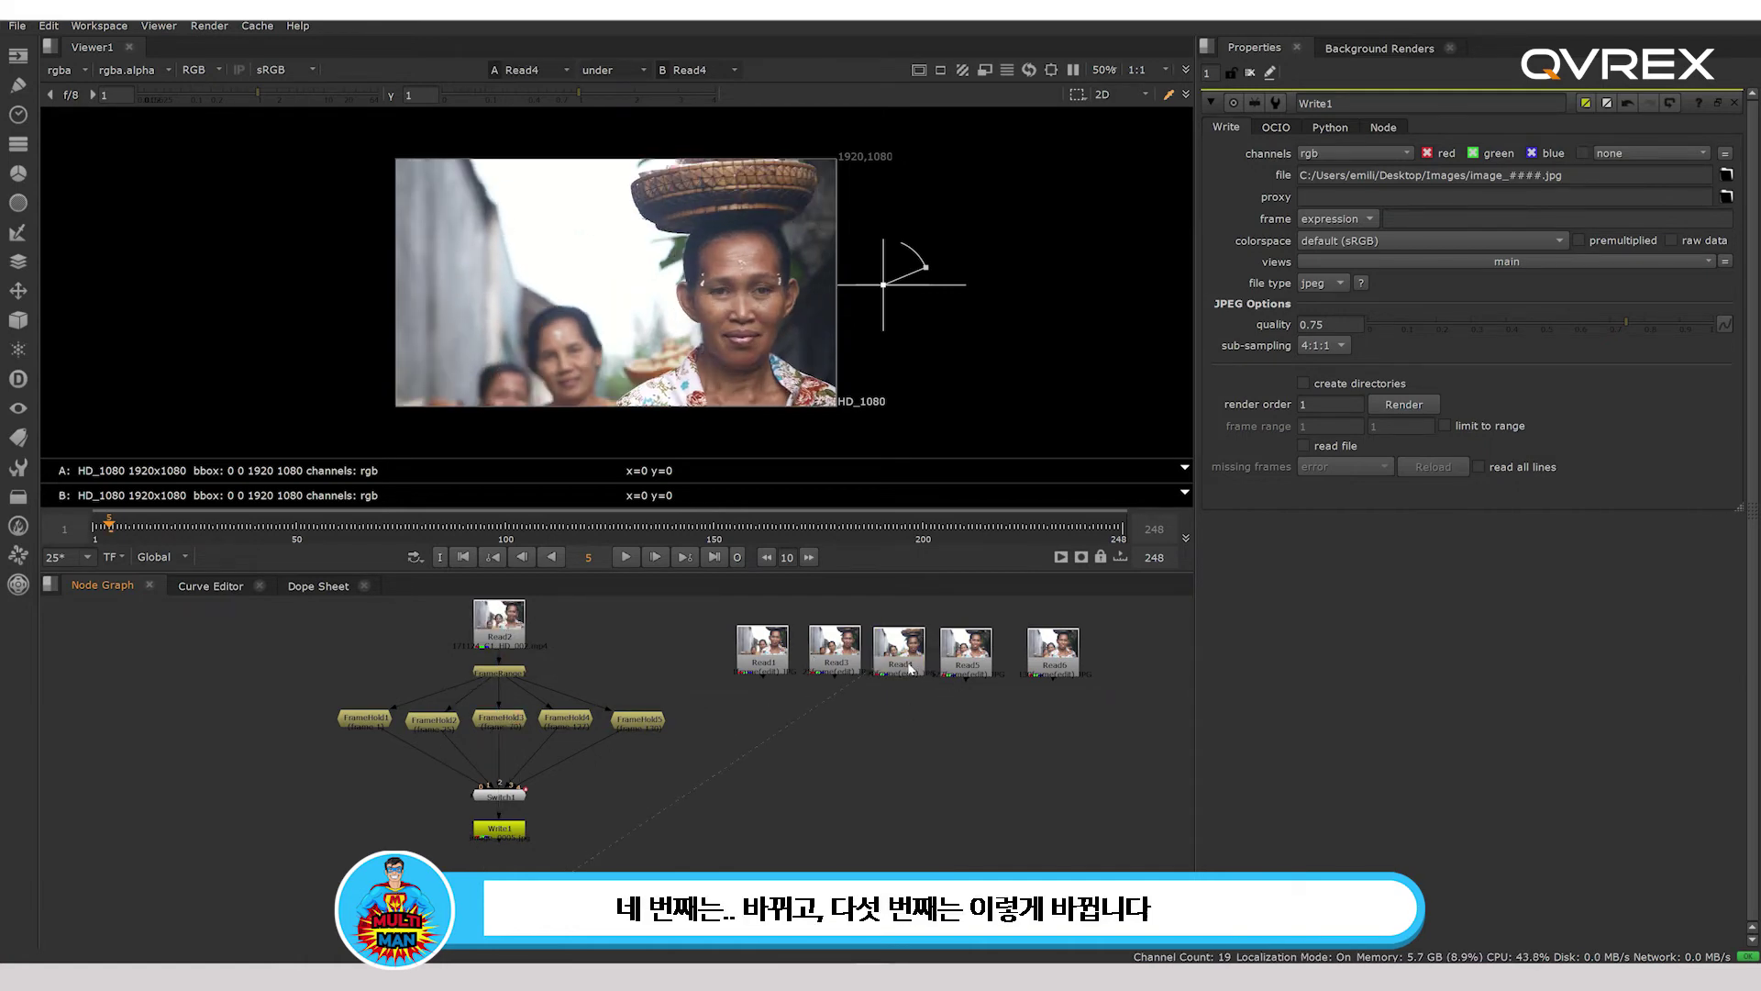
Compare the fourth and fifth original frames with their edited versions in Read5 and Read6.
click(579, 720)
key(3)
click(827, 719)
click(966, 653)
key(4)
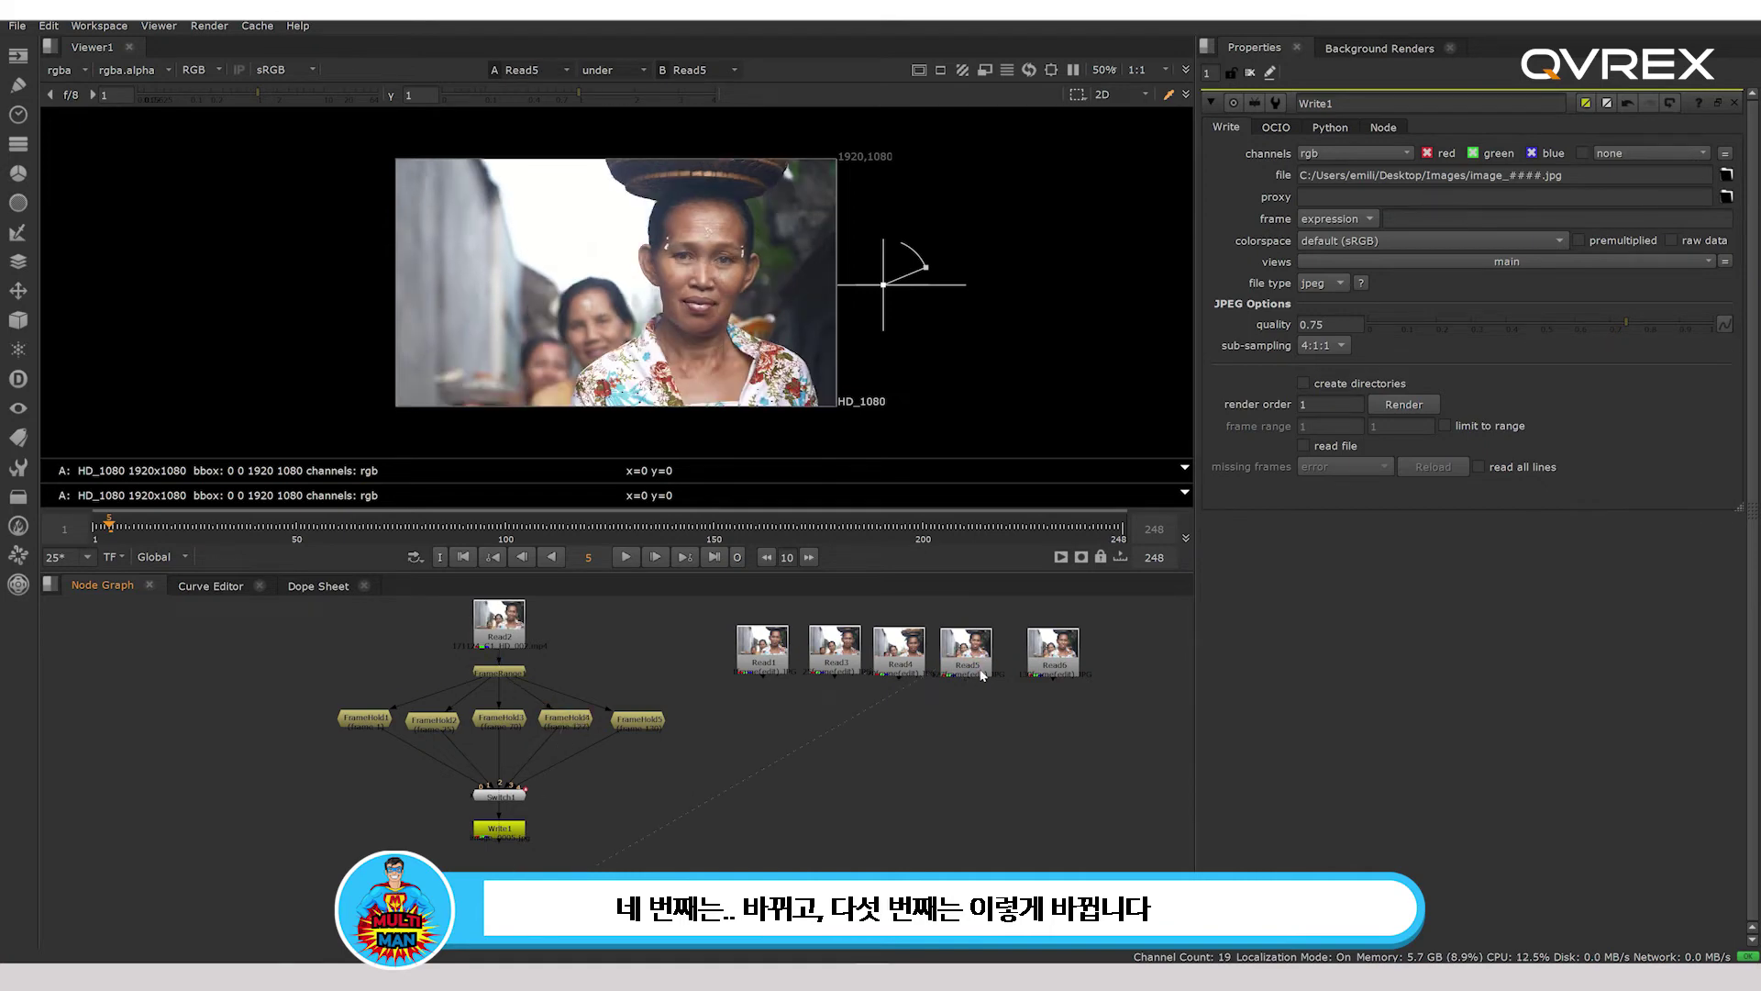
click(647, 722)
key(5)
click(1046, 663)
key(5)
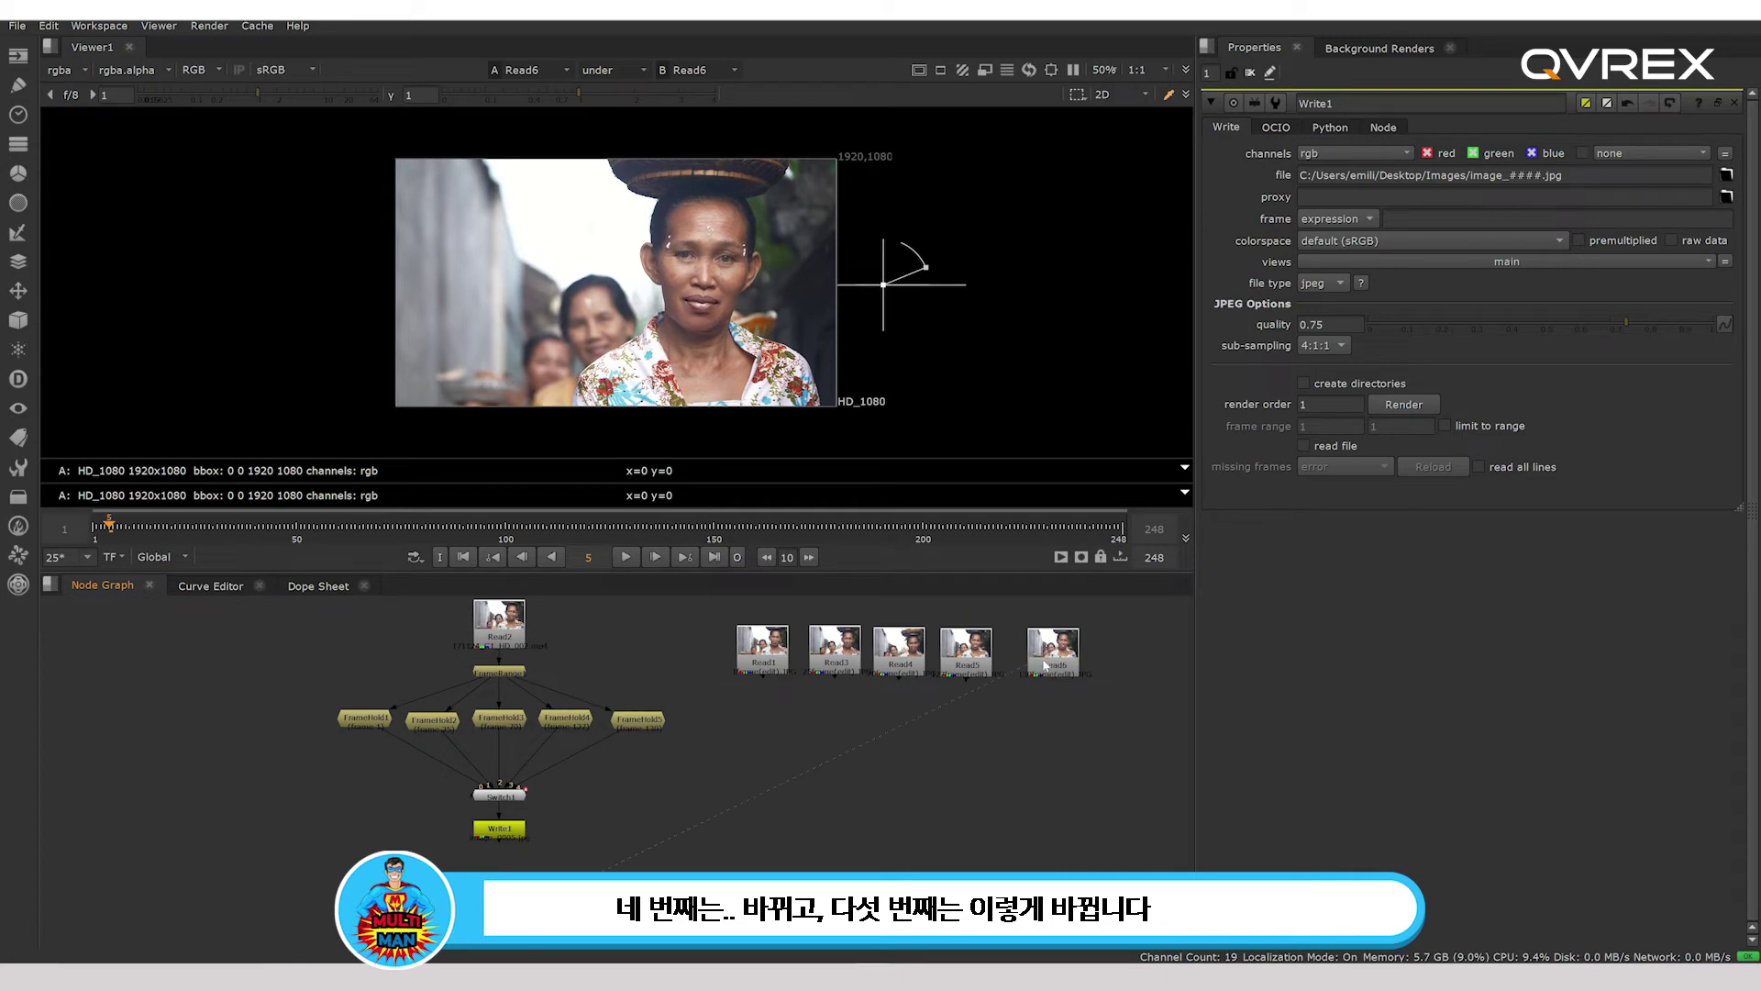
View Read1 and paste a copy of the Switch1 node below the row of edited-image Read nodes.
middle_drag(842, 763, 846, 758)
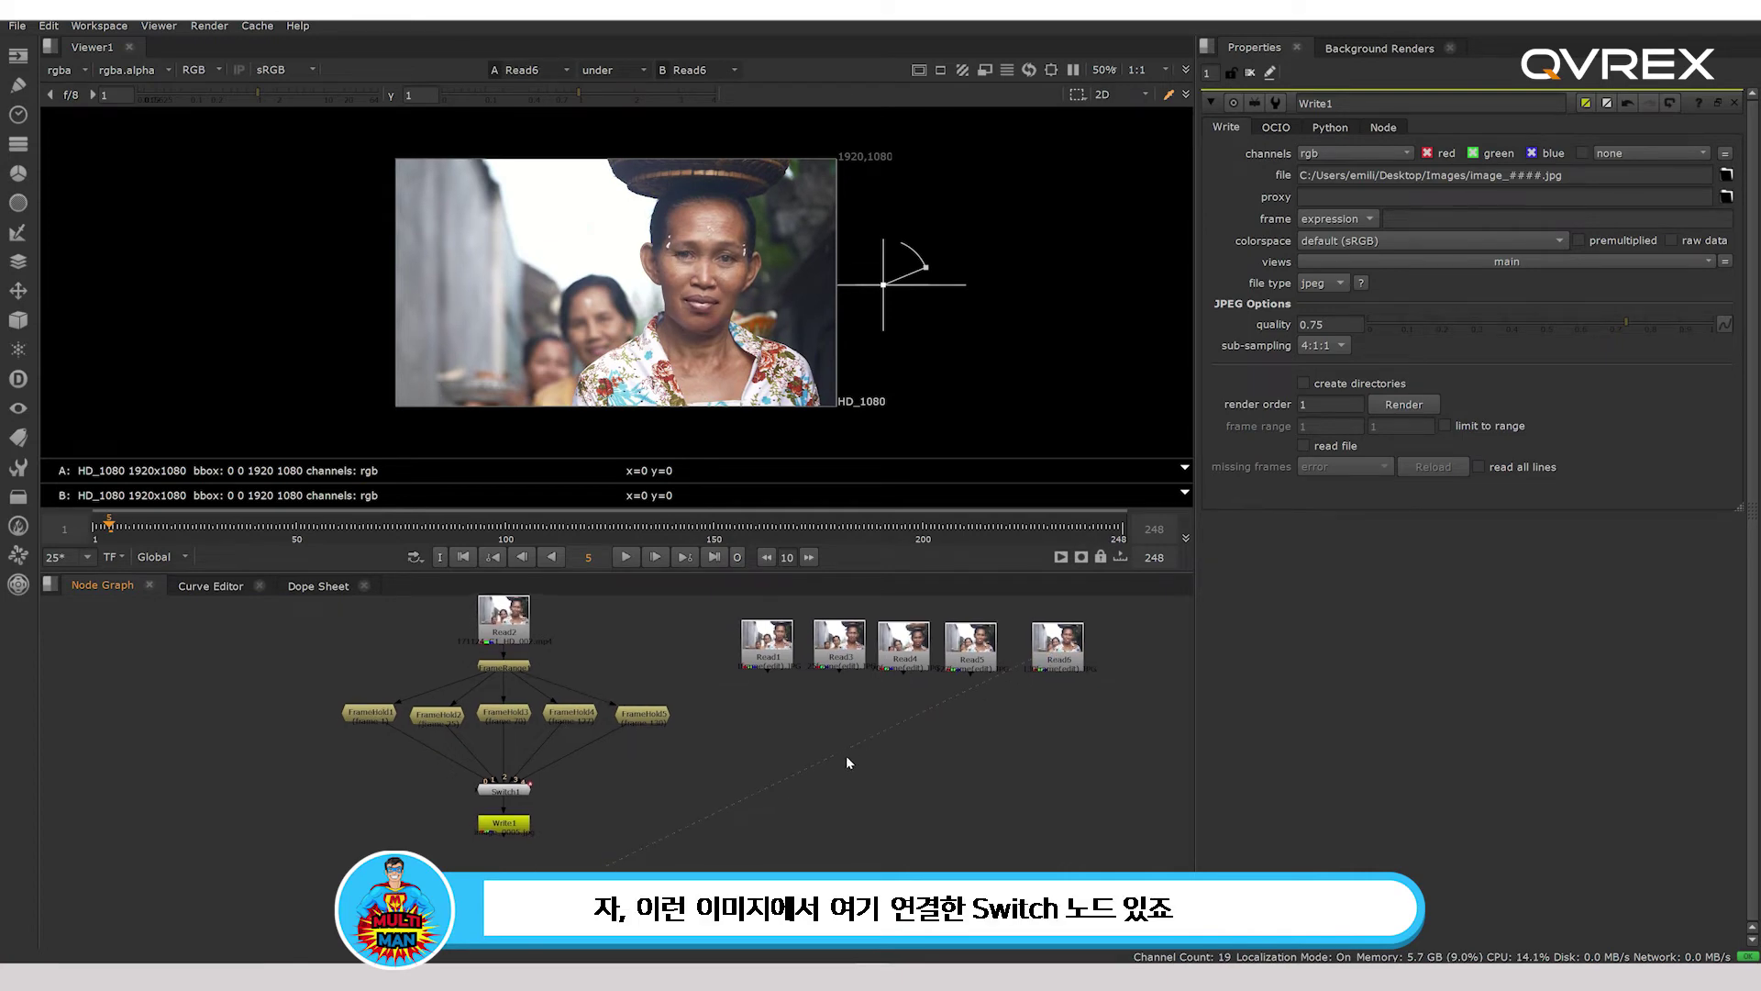
key(1)
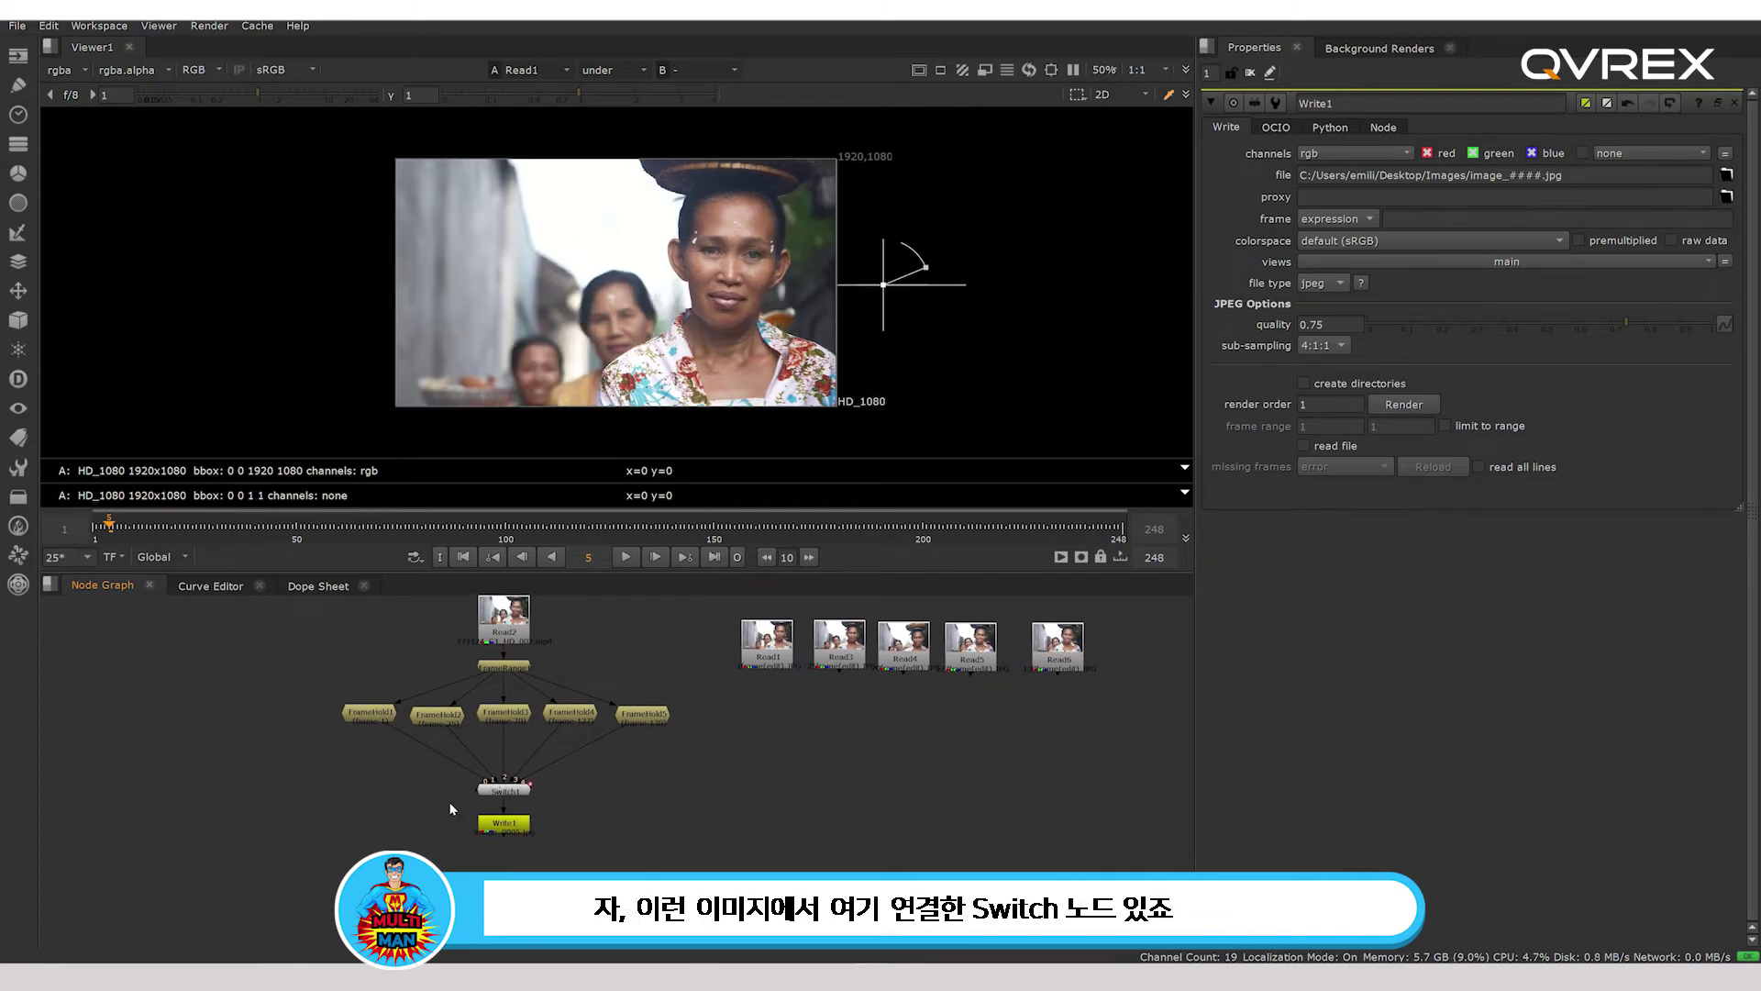
click(500, 791)
key(ctrl+c)
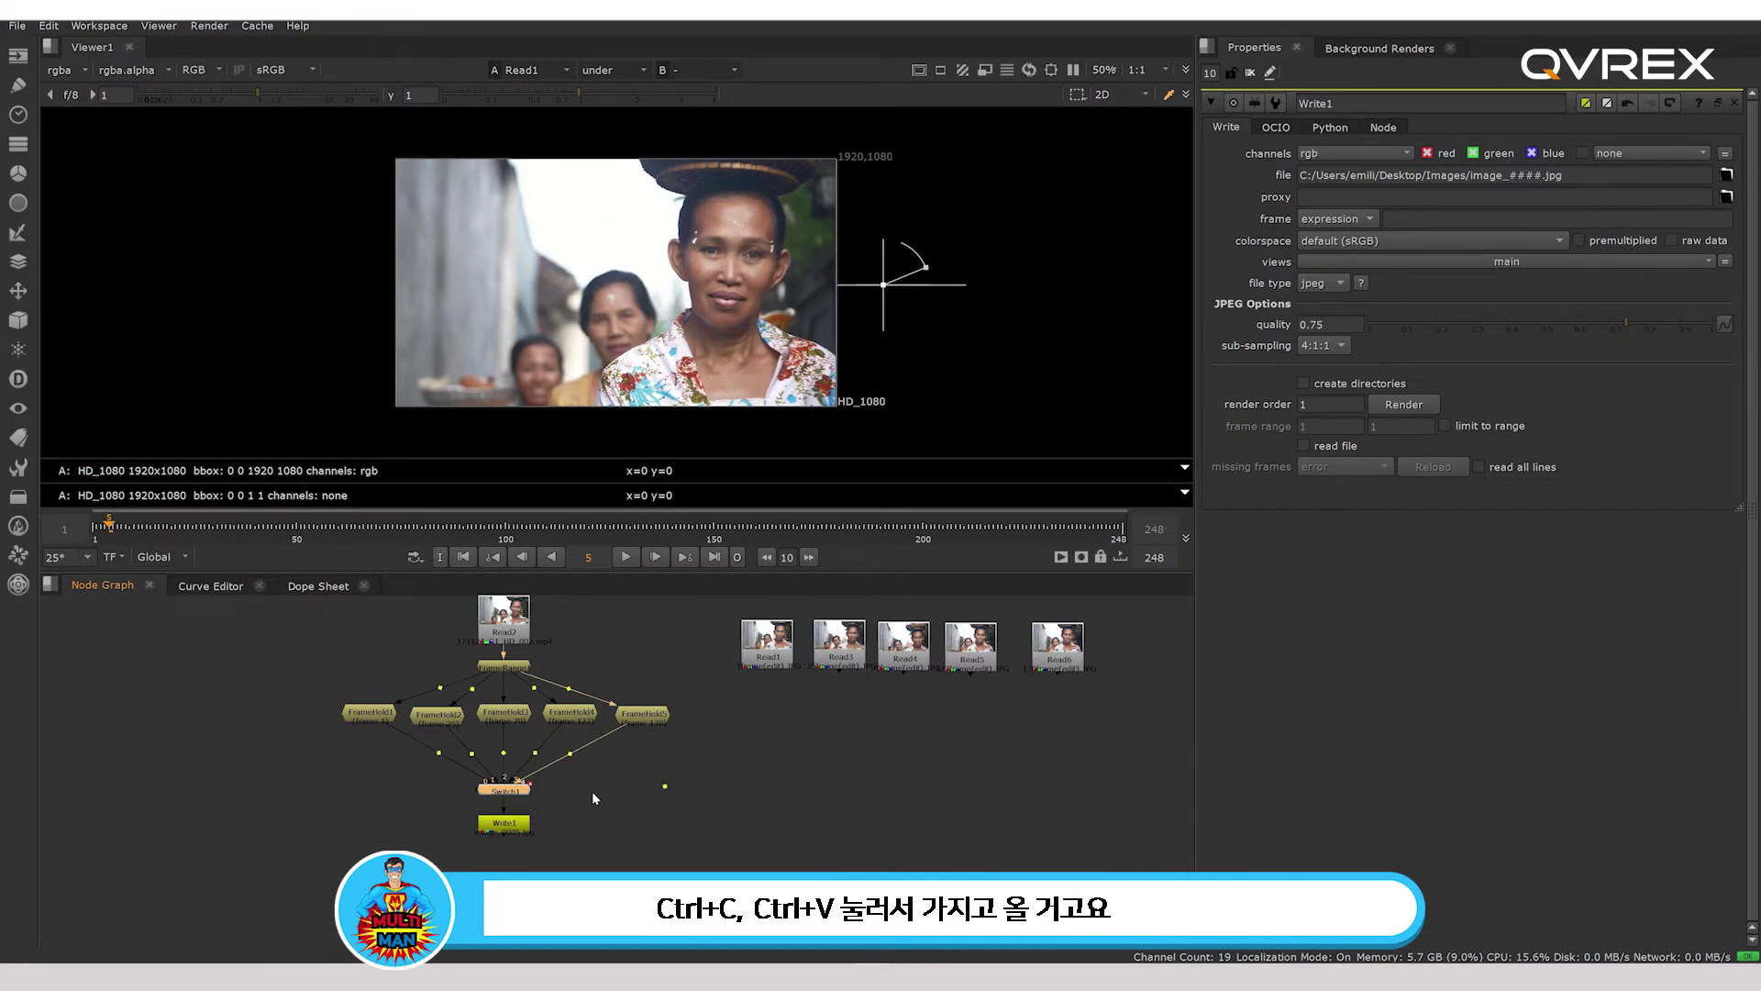
click(813, 774)
Connect the copied Switch's inputs 0 to 4 to Read1, Read3, Read4, Read5 and Read6, and center it beneath them.
drag(804, 772, 767, 646)
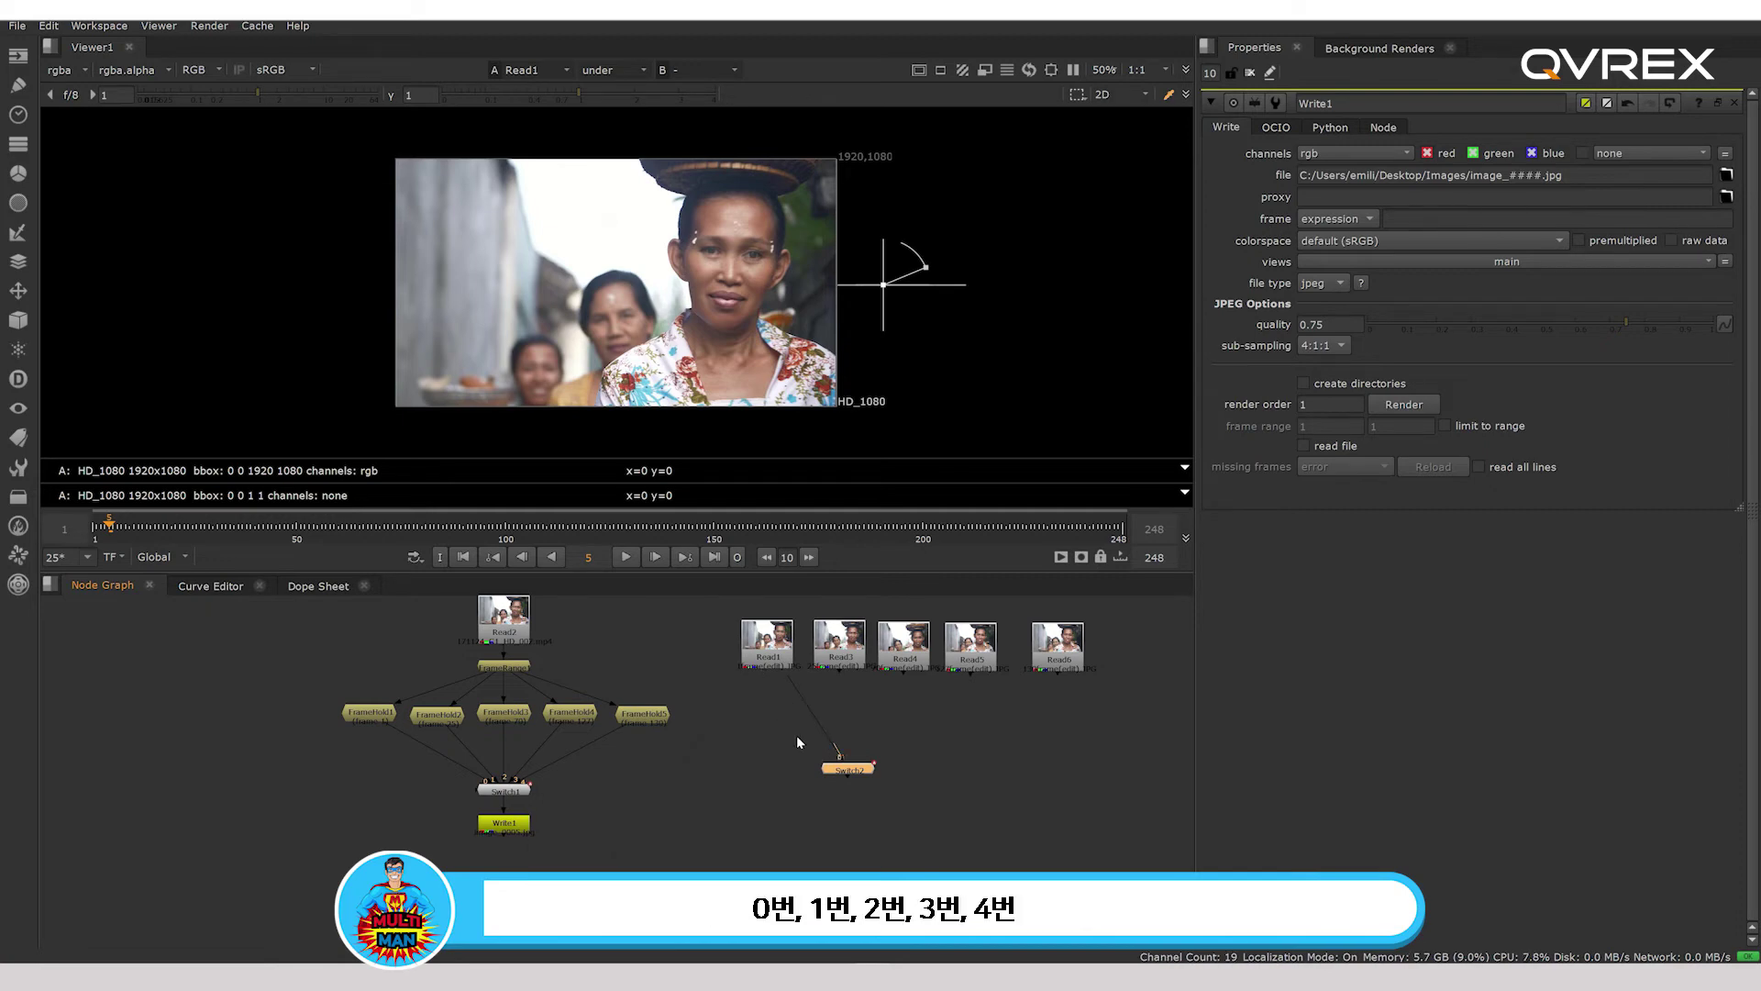
drag(844, 748, 839, 646)
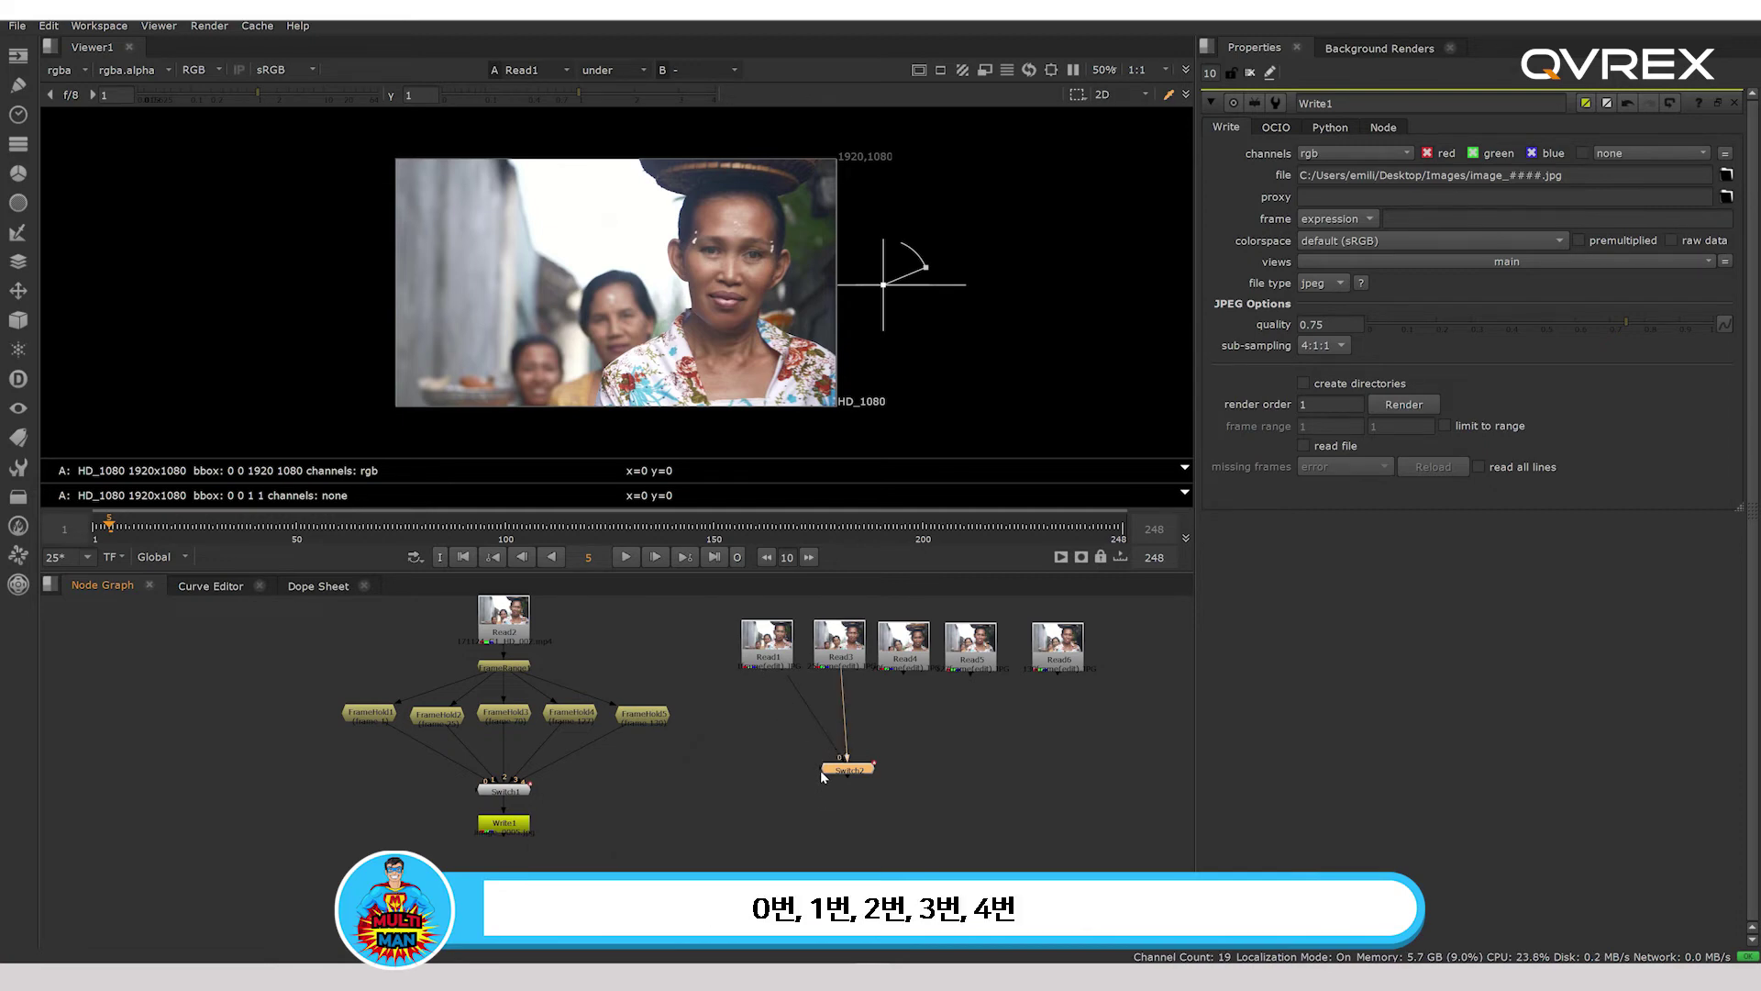
drag(849, 754, 903, 646)
drag(853, 754, 965, 653)
drag(858, 758, 1060, 650)
drag(849, 776, 899, 805)
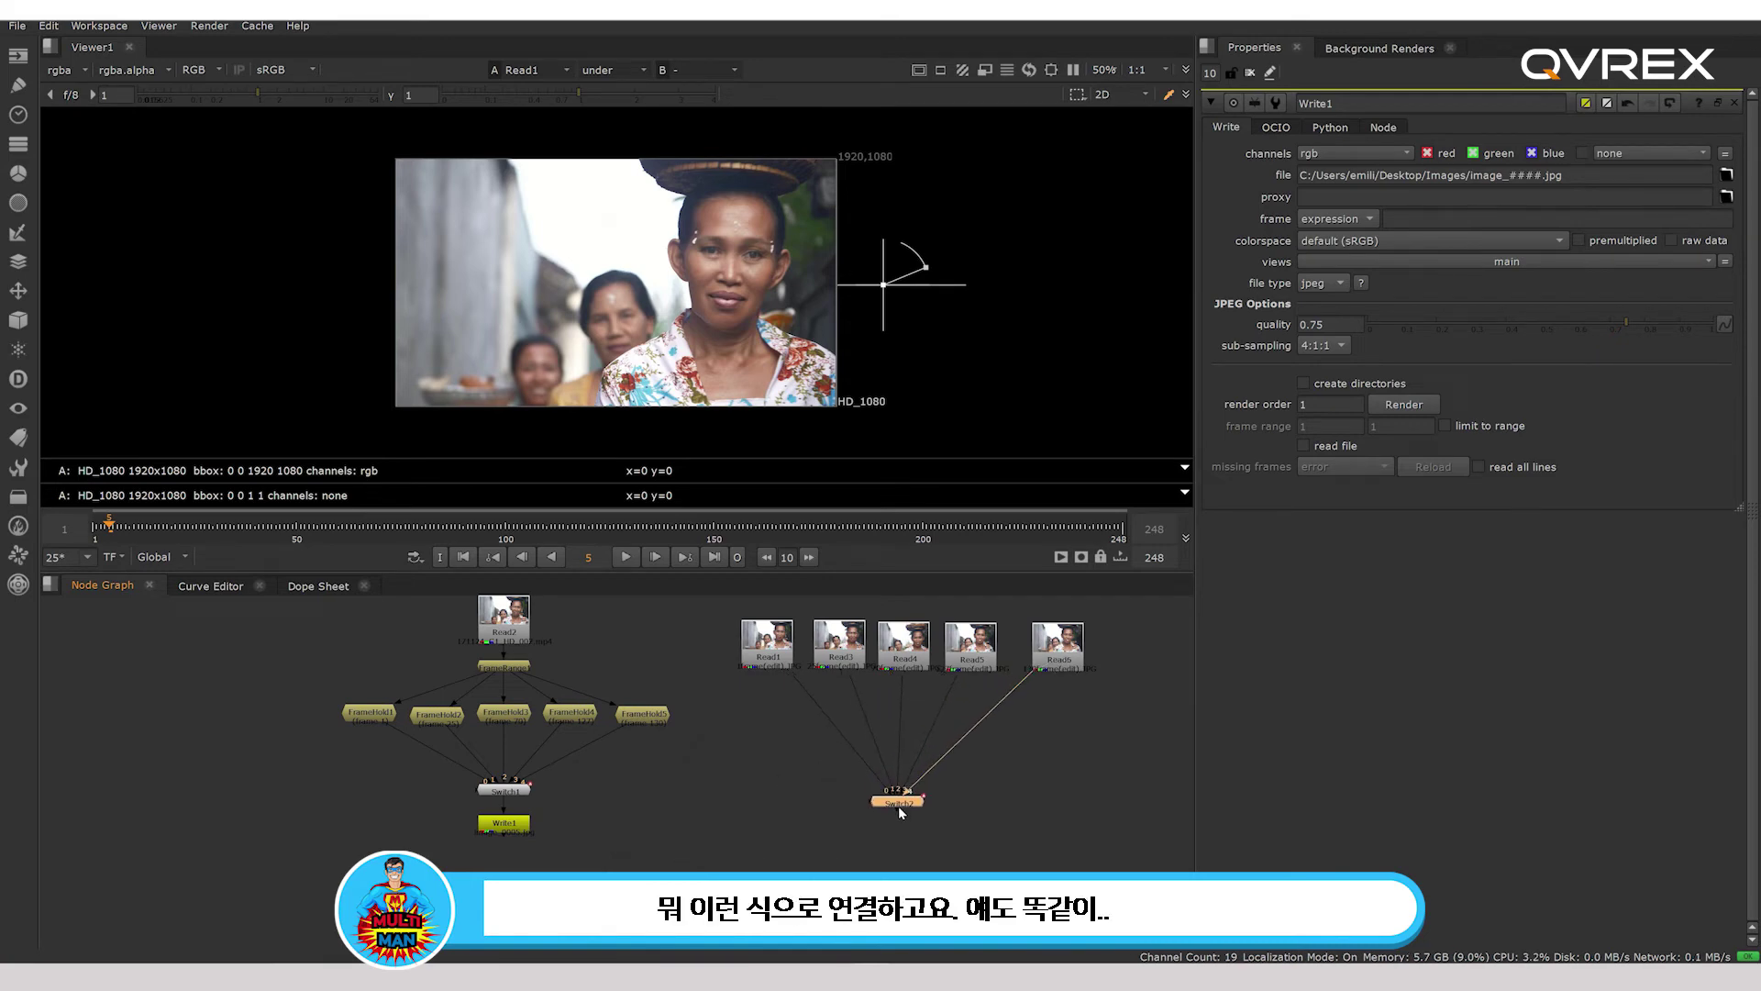
View the copied Switch's output and scrub through the first frames to check the edited image sequence.
key(1)
drag(99, 530, 103, 530)
drag(106, 530, 102, 523)
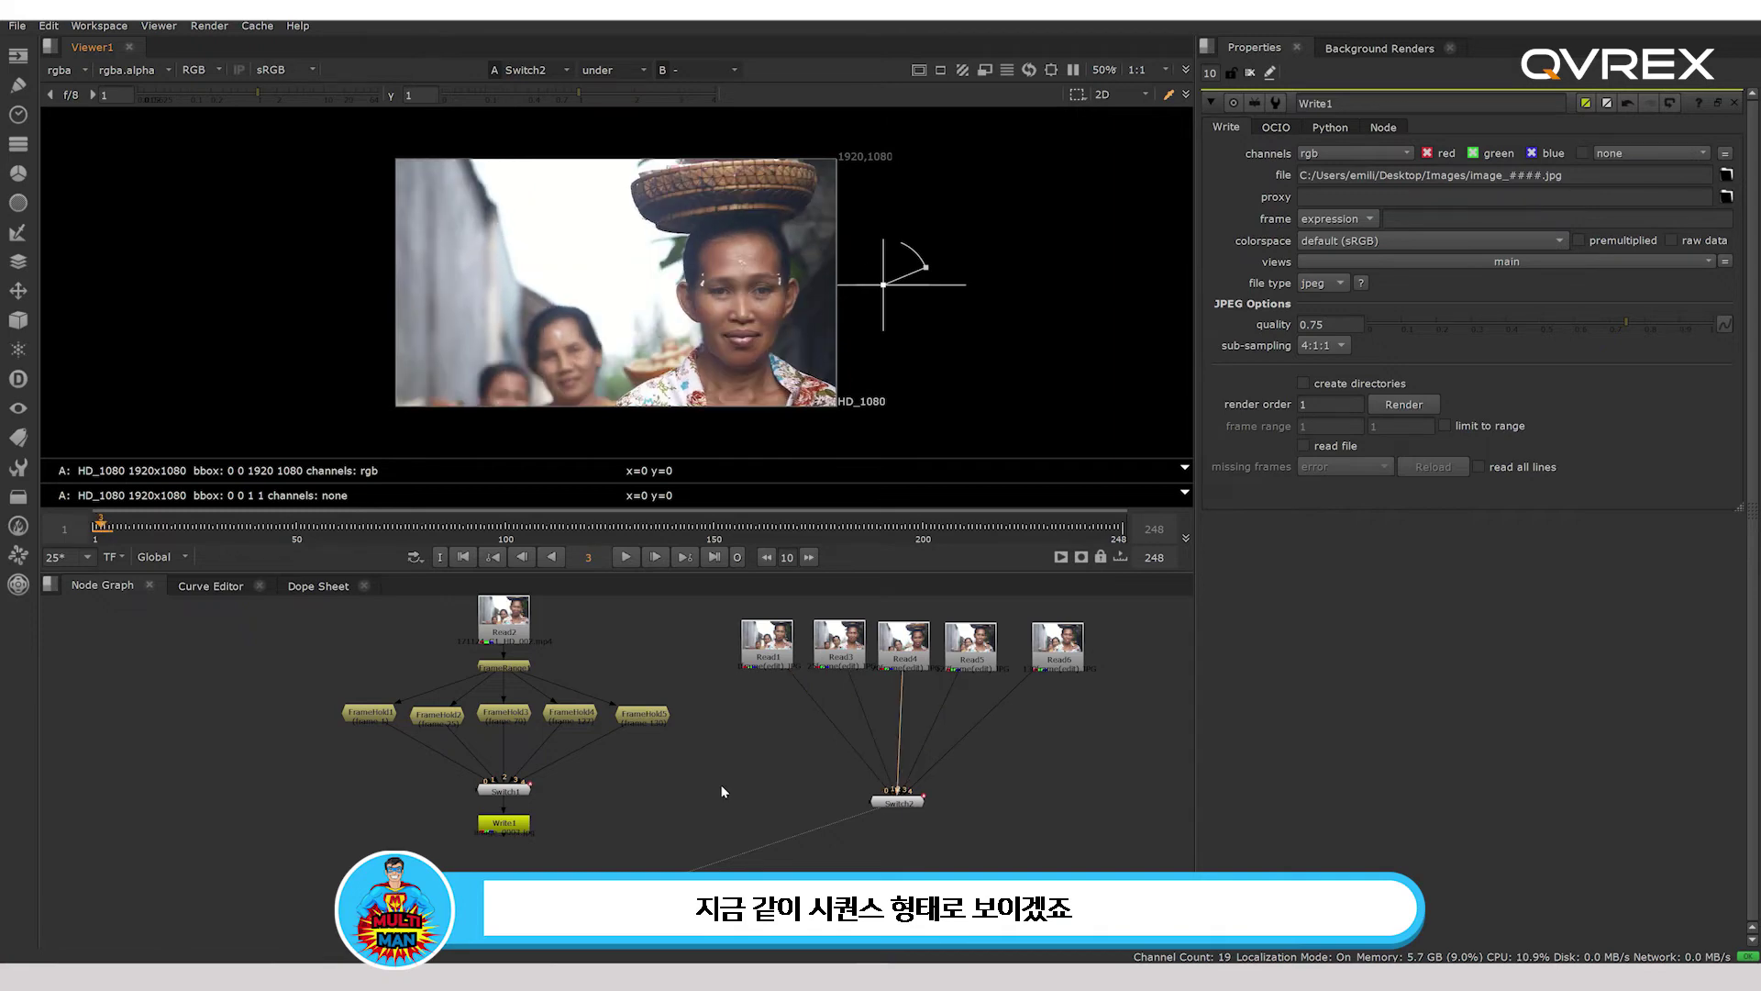
Create a Merge node and place it just below the copied Switch of the edited images.
middle_drag(857, 819, 828, 753)
click(867, 735)
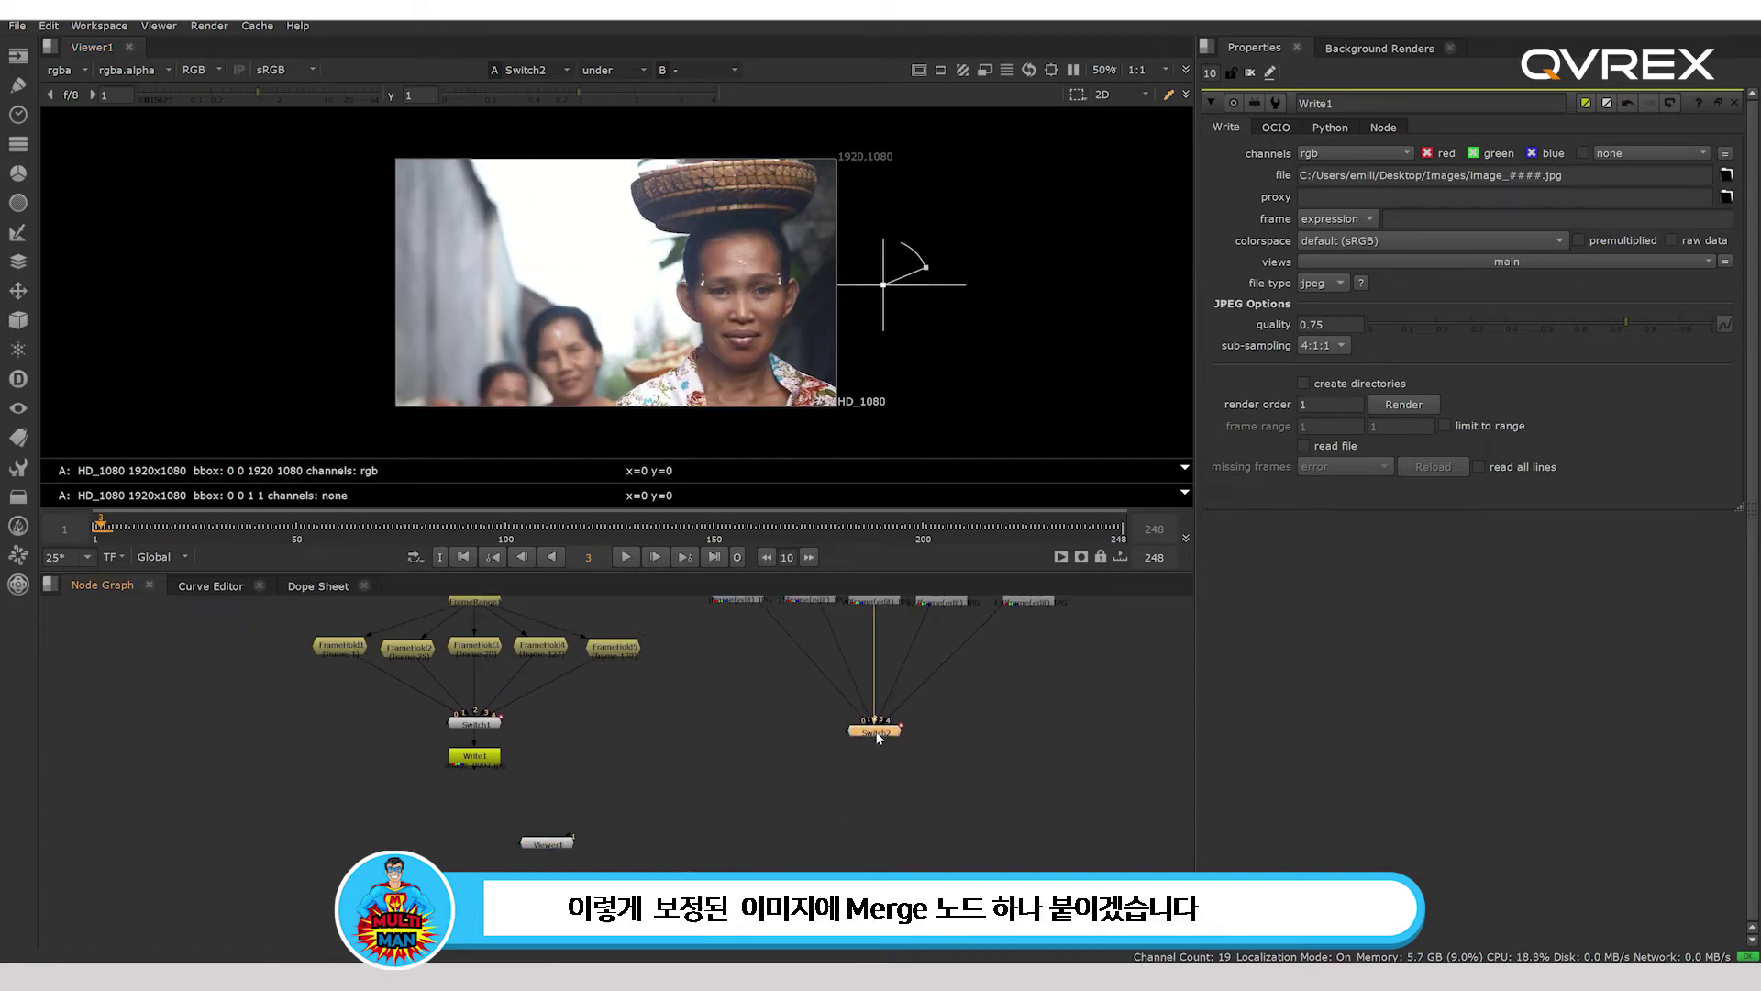
click(545, 851)
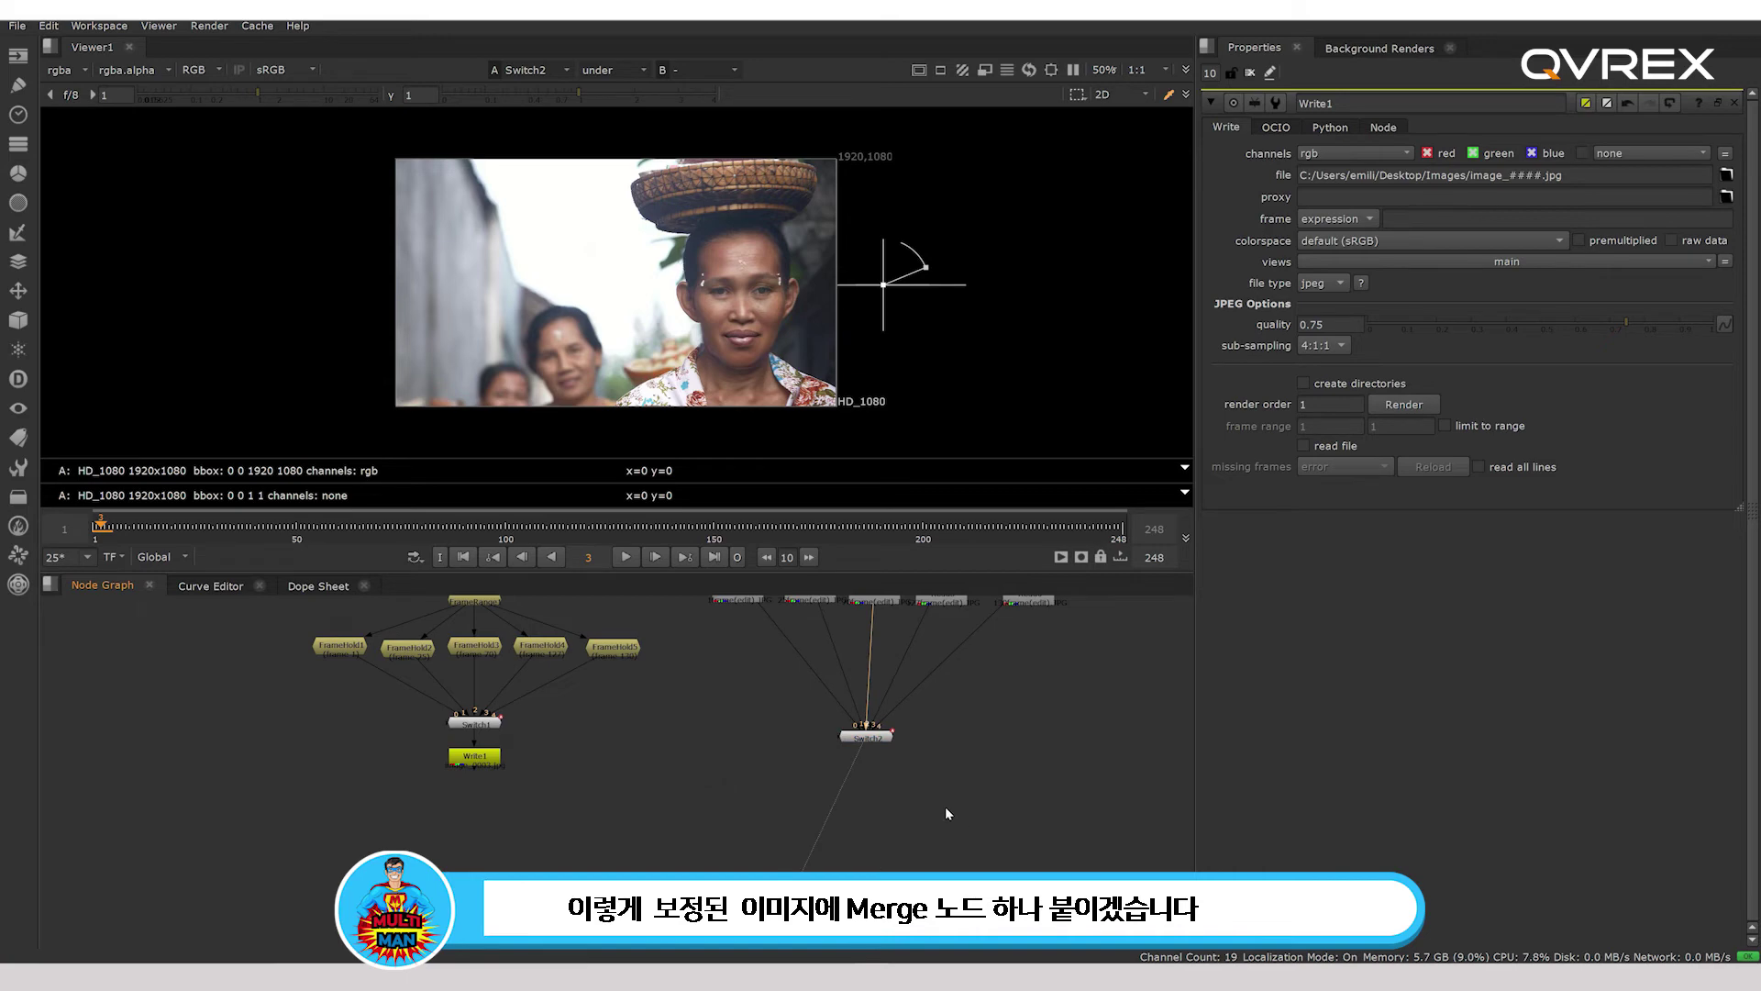
middle_drag(573, 806, 531, 833)
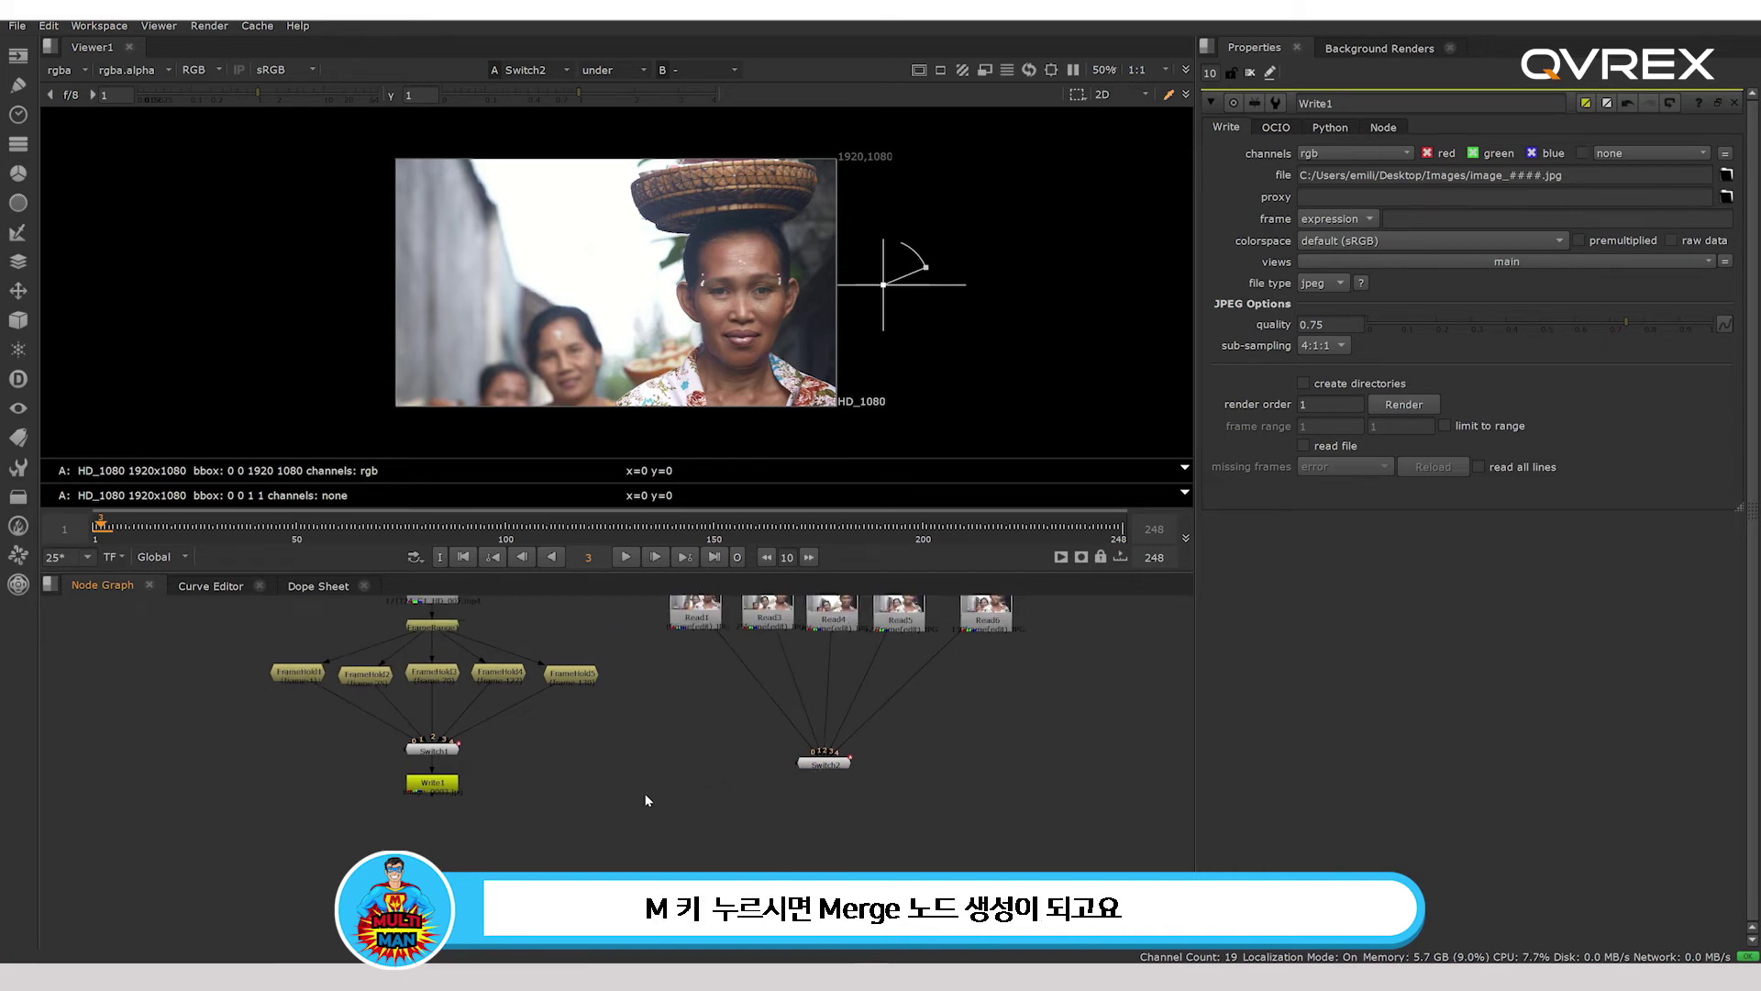
key(m)
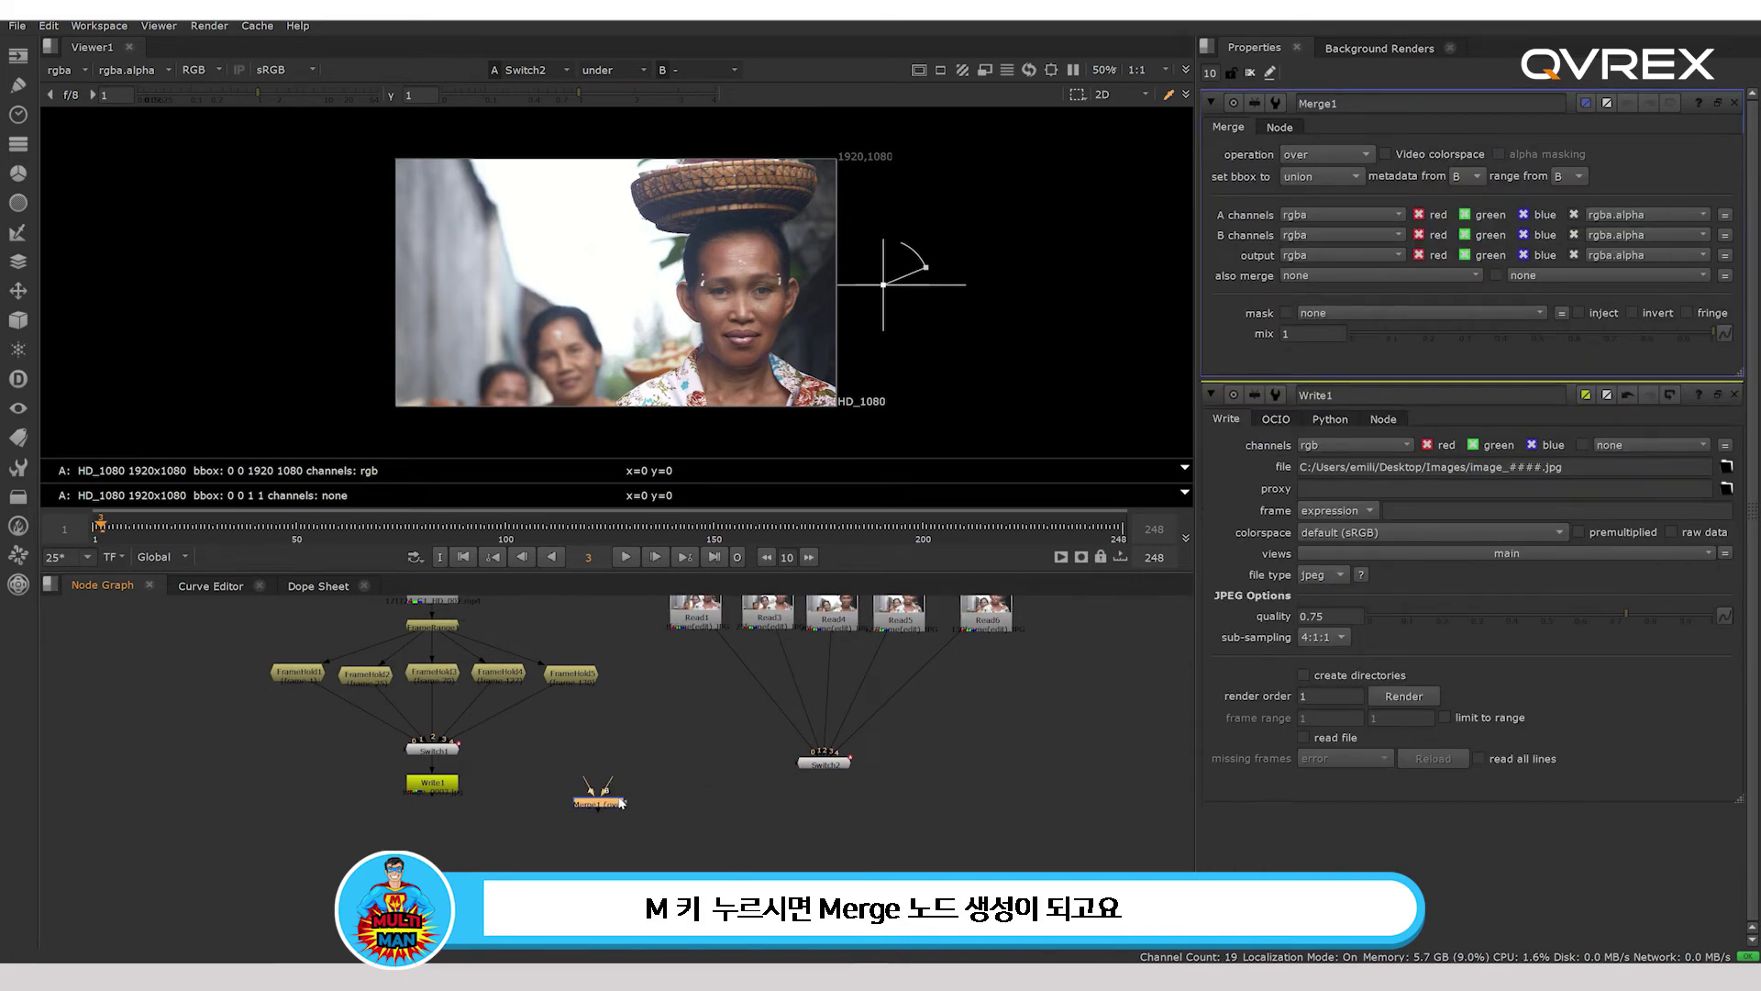
drag(619, 812, 789, 816)
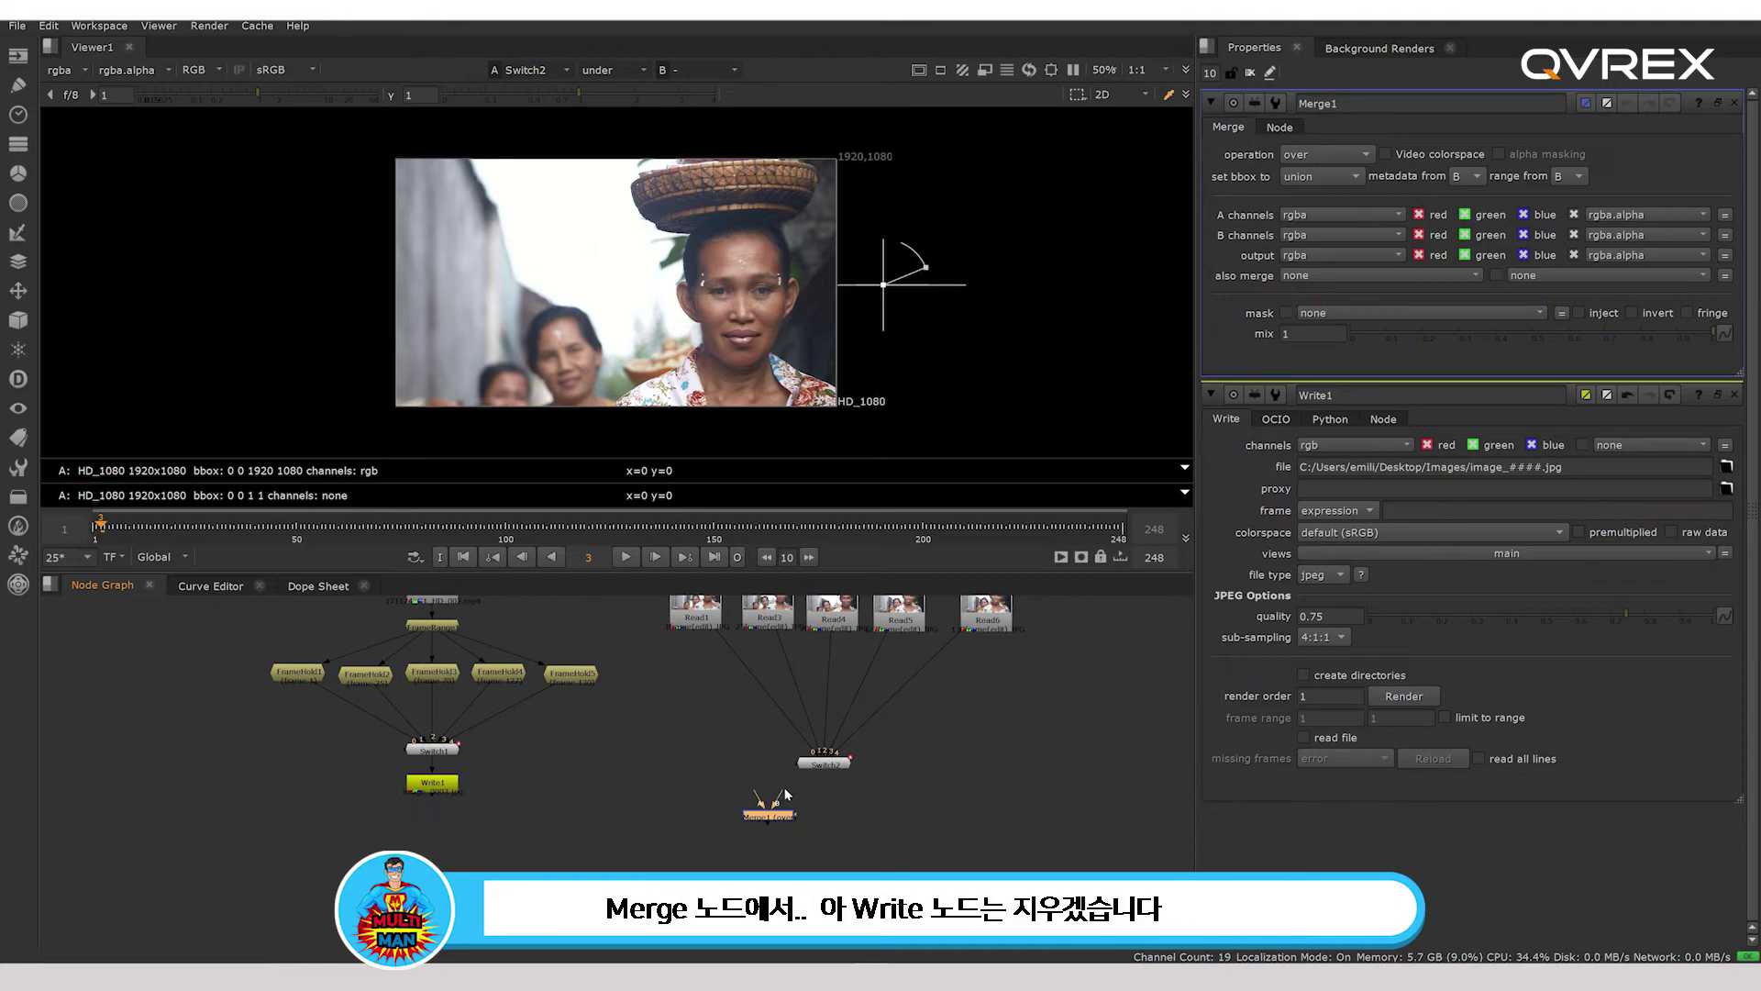
Delete the Write1 node and connect a Dot beneath Switch1 in its place.
click(453, 794)
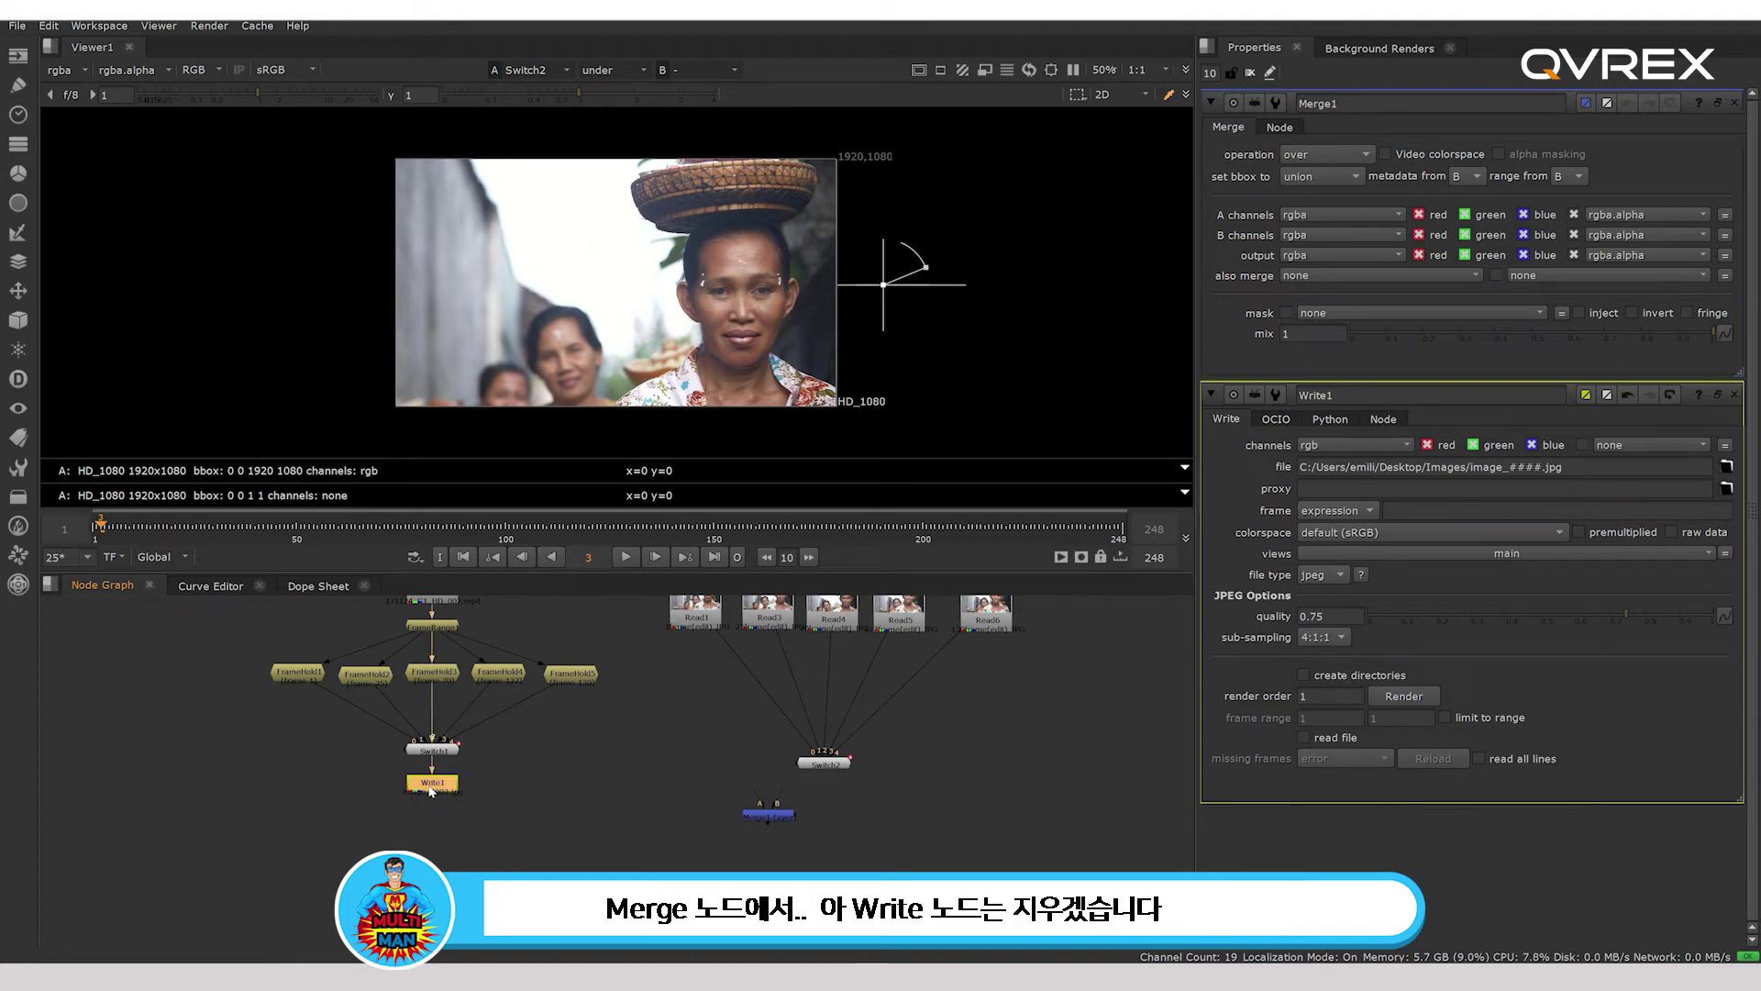
key(Delete)
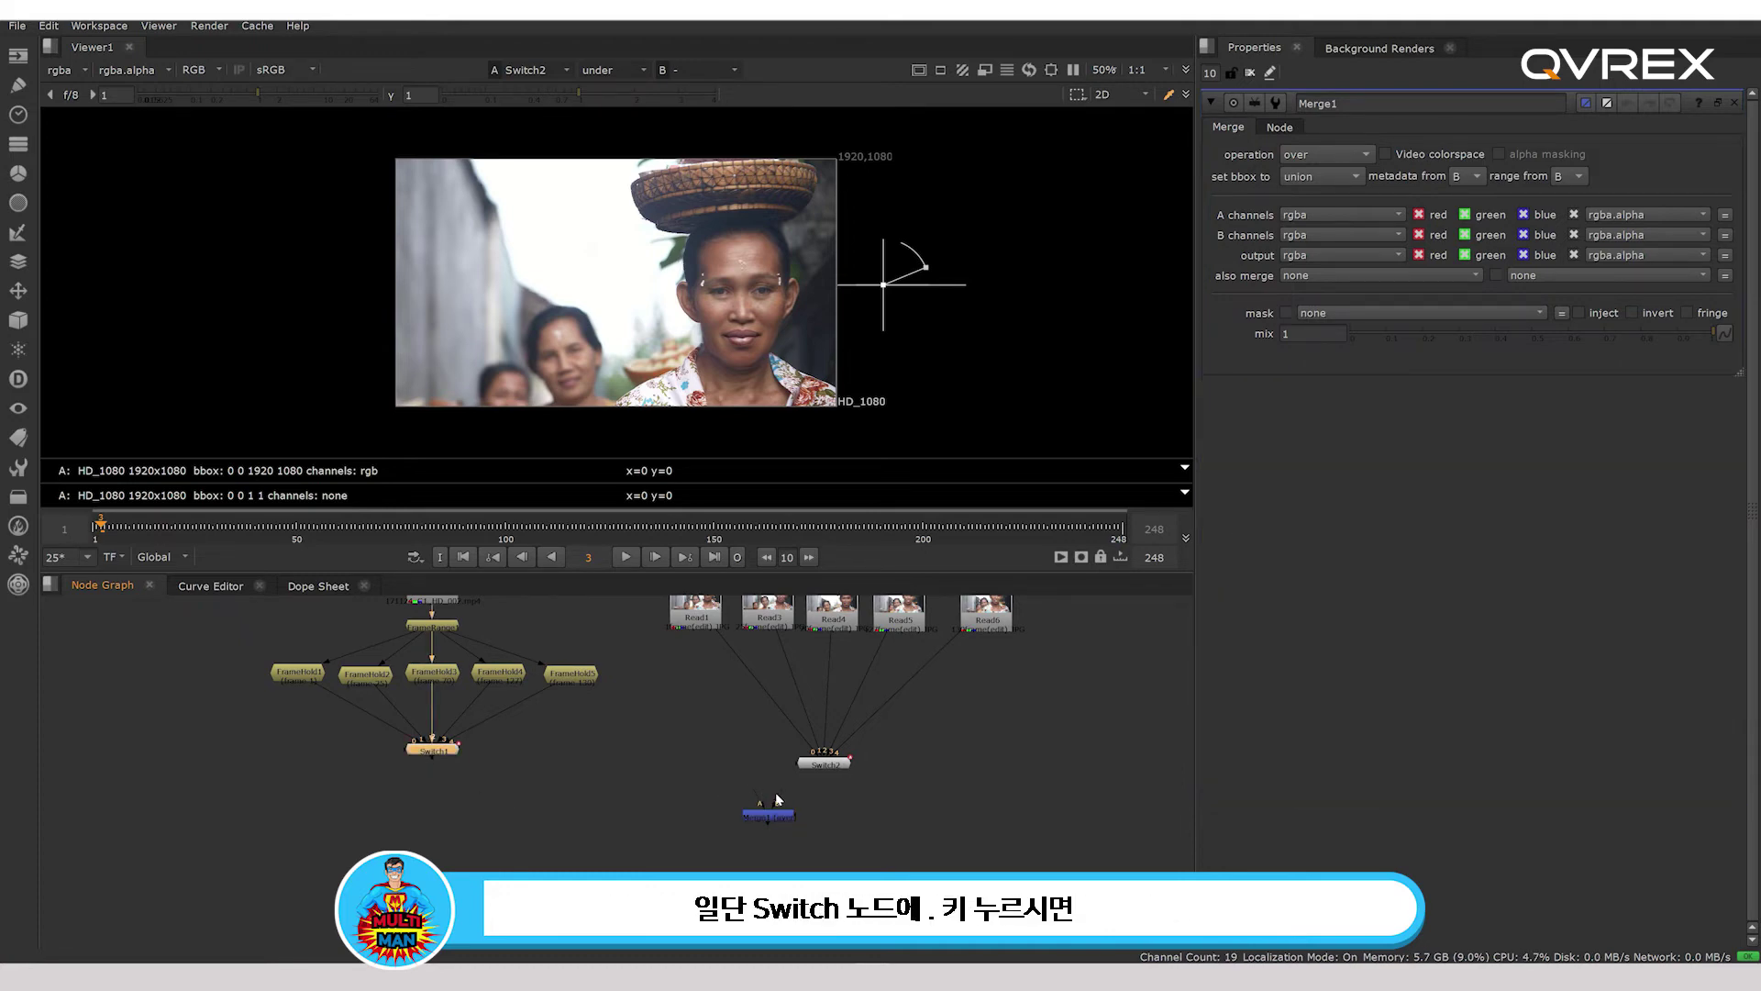
click(424, 806)
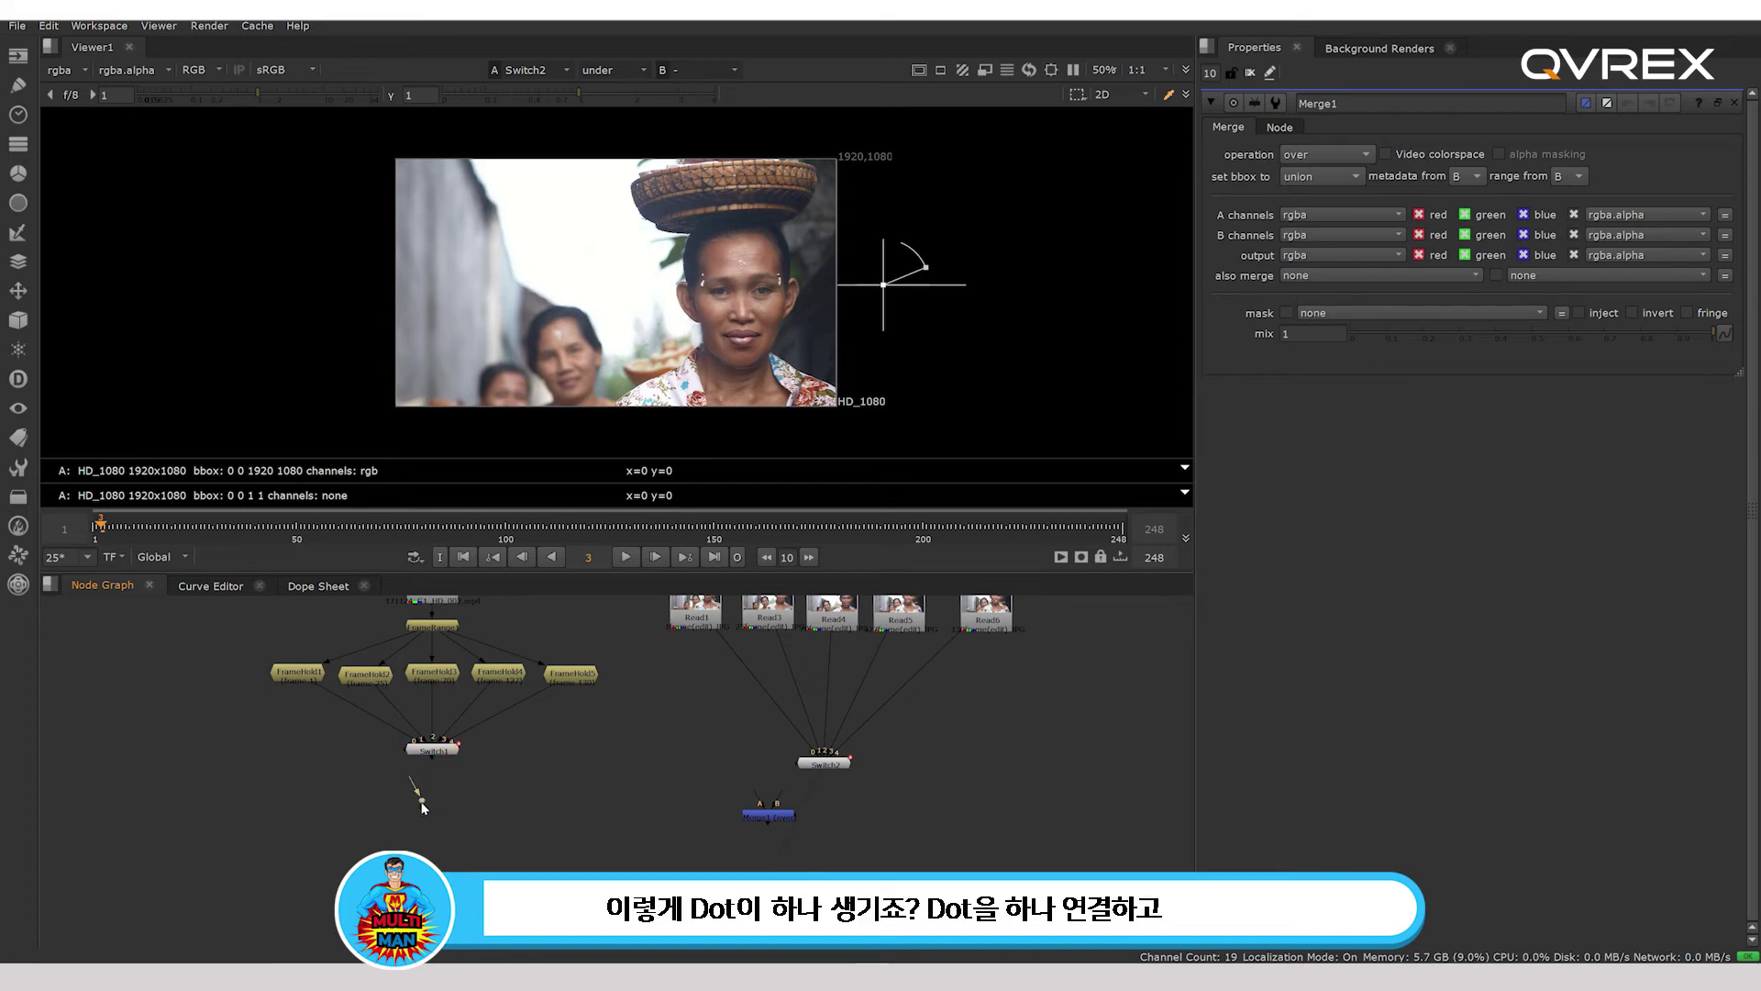
key(period)
drag(425, 809, 433, 750)
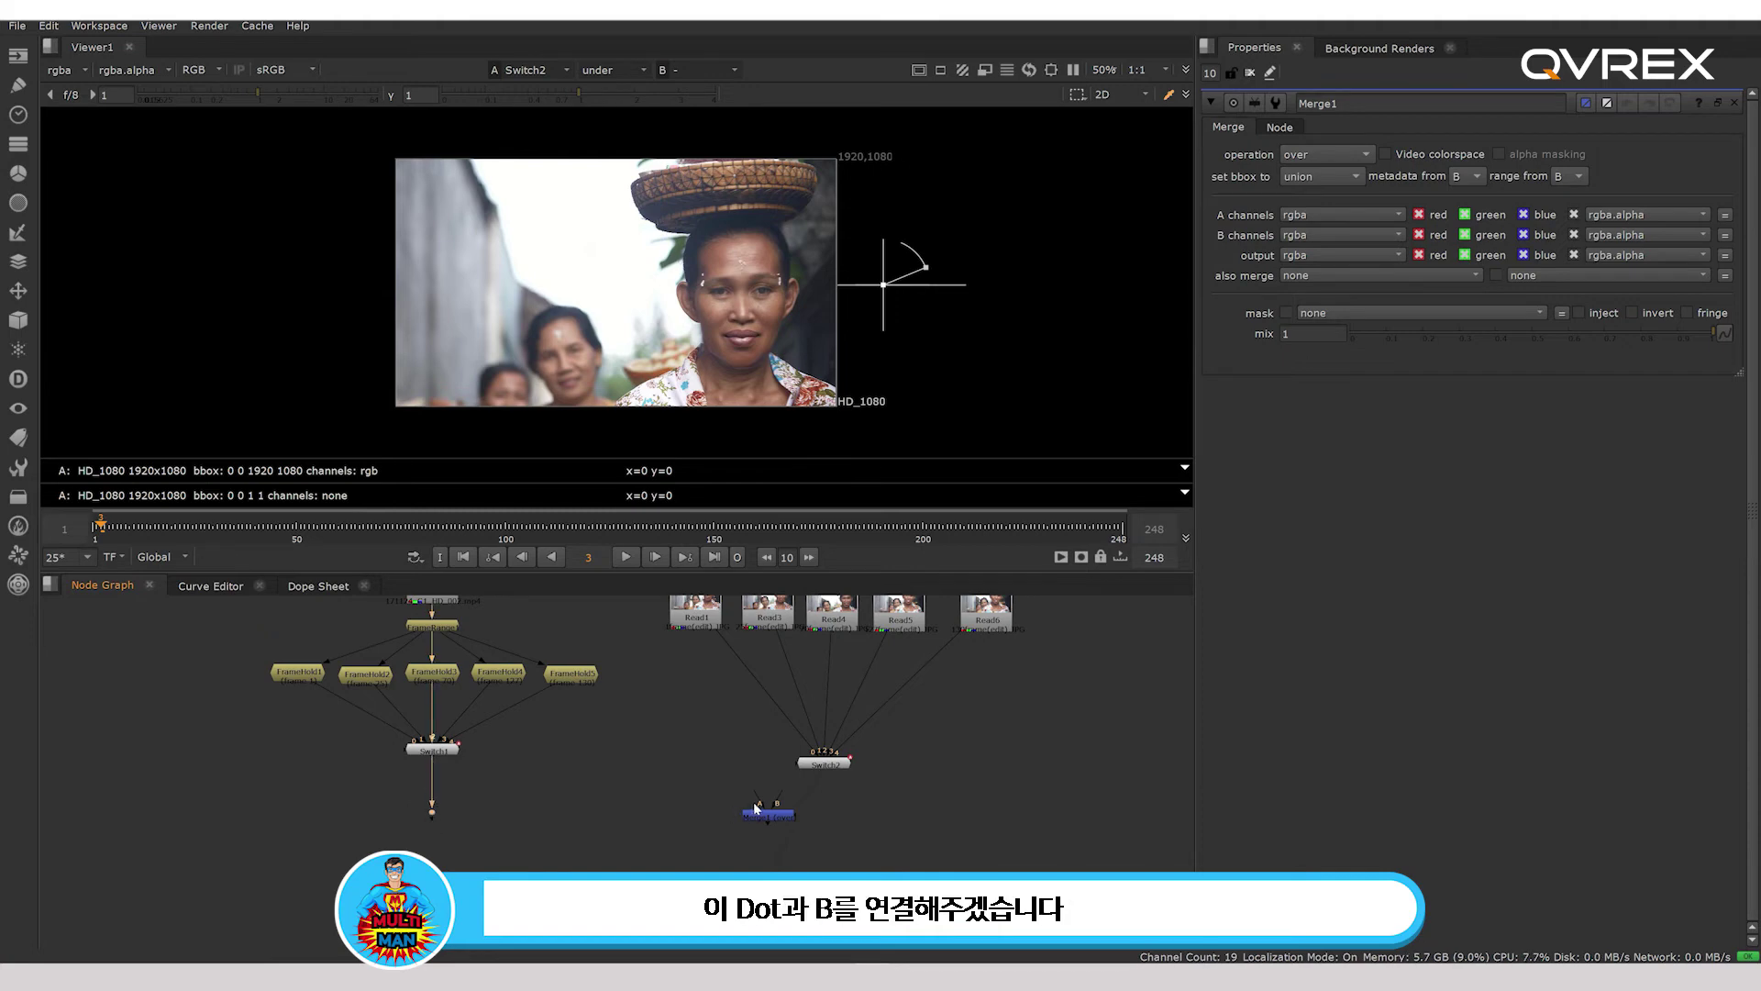
Connect the Merge's B input to the Dot and its A input to the edited-image Switch, aligning the Merge beneath that Switch.
drag(776, 805, 433, 816)
drag(759, 796, 823, 765)
click(787, 815)
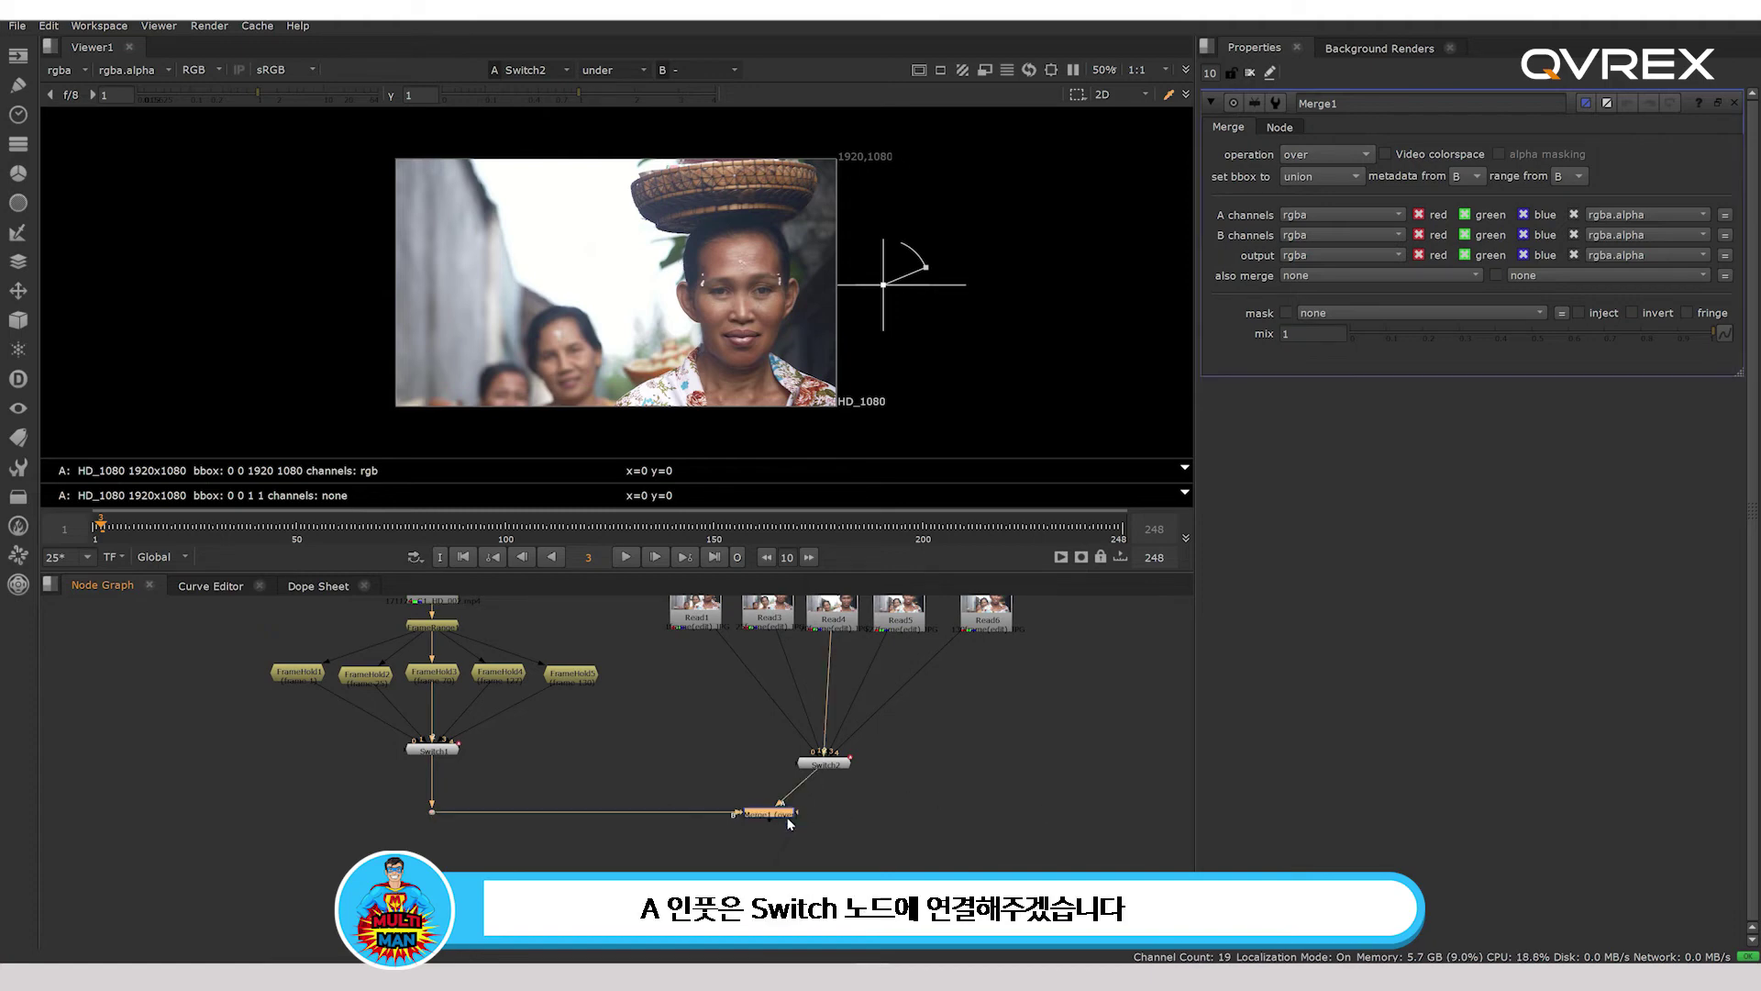
drag(789, 823, 837, 818)
View the Merge's output, set its operation to copy, and reposition the Viewer node below it.
key(1)
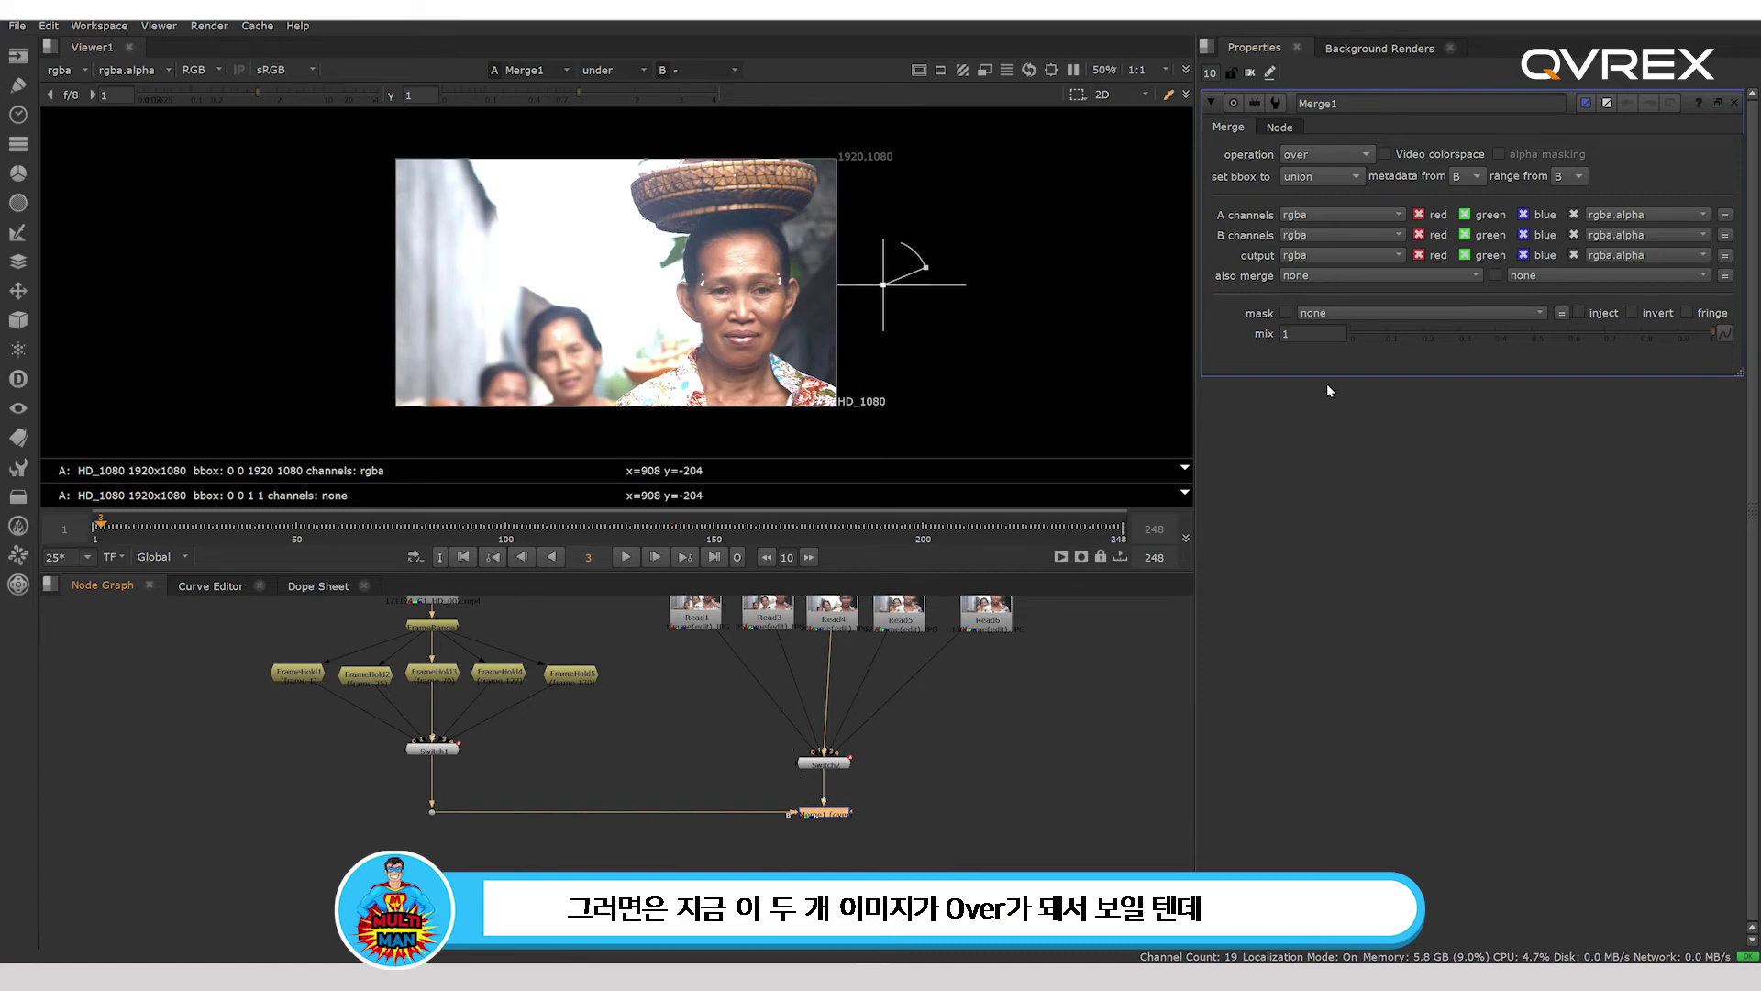
click(1334, 155)
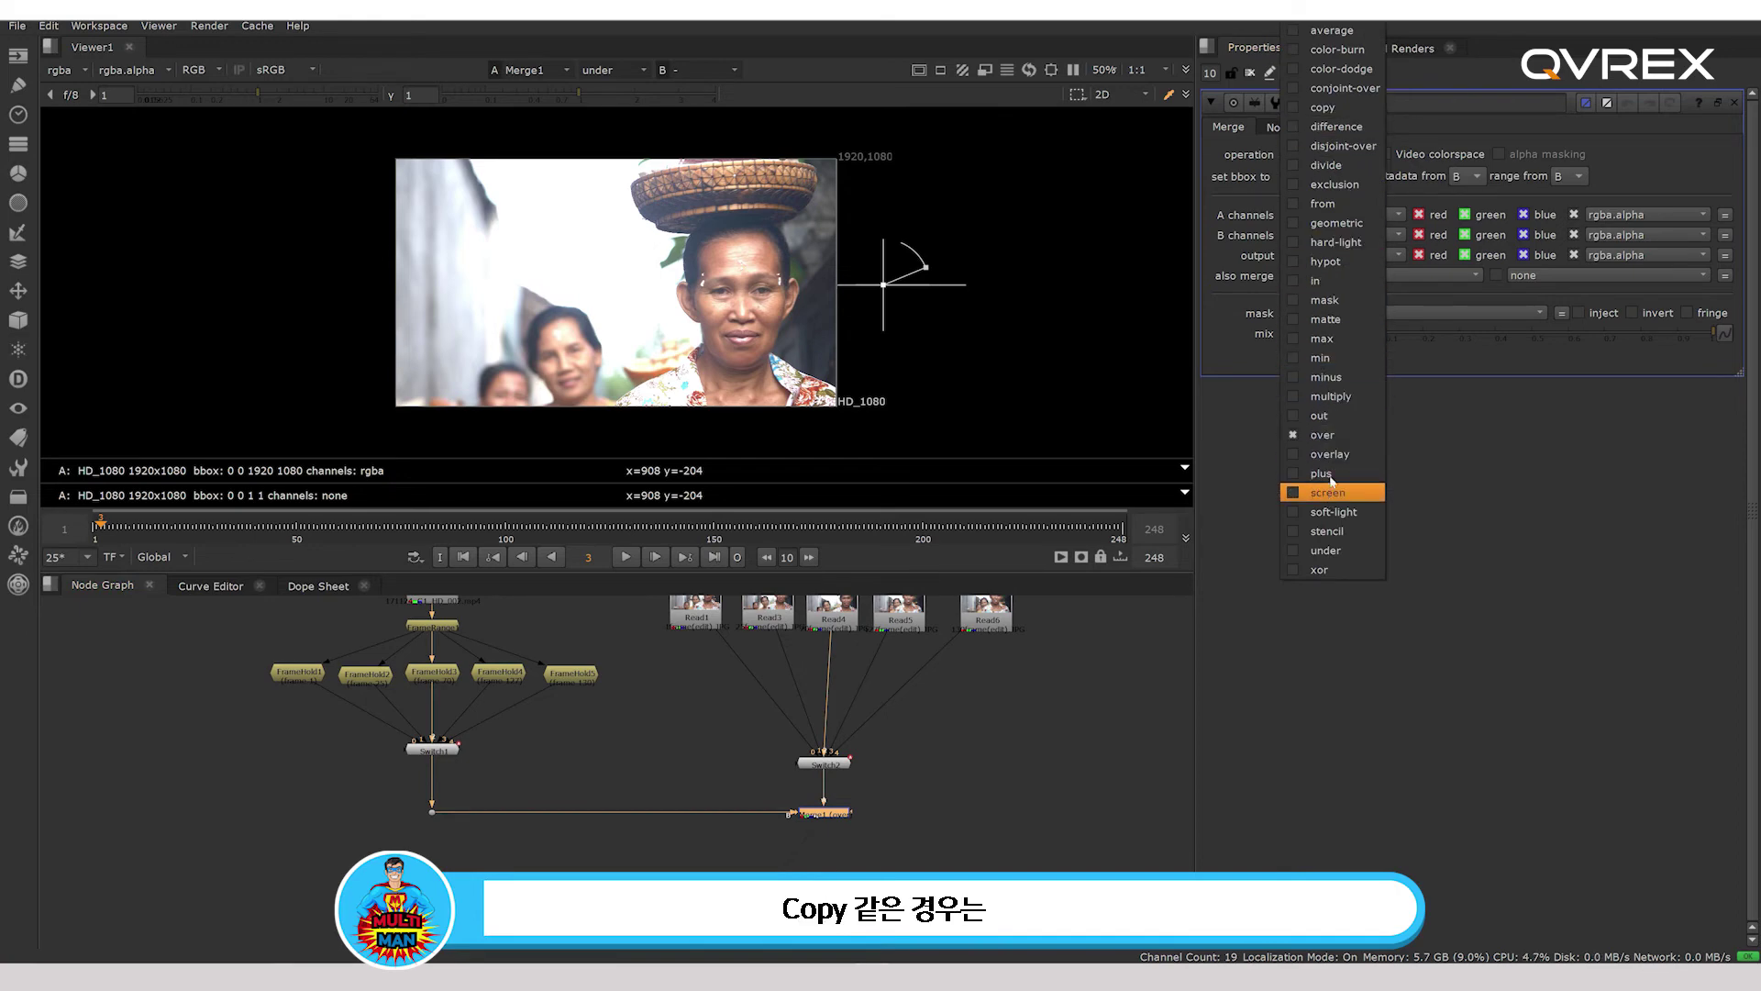
click(1322, 107)
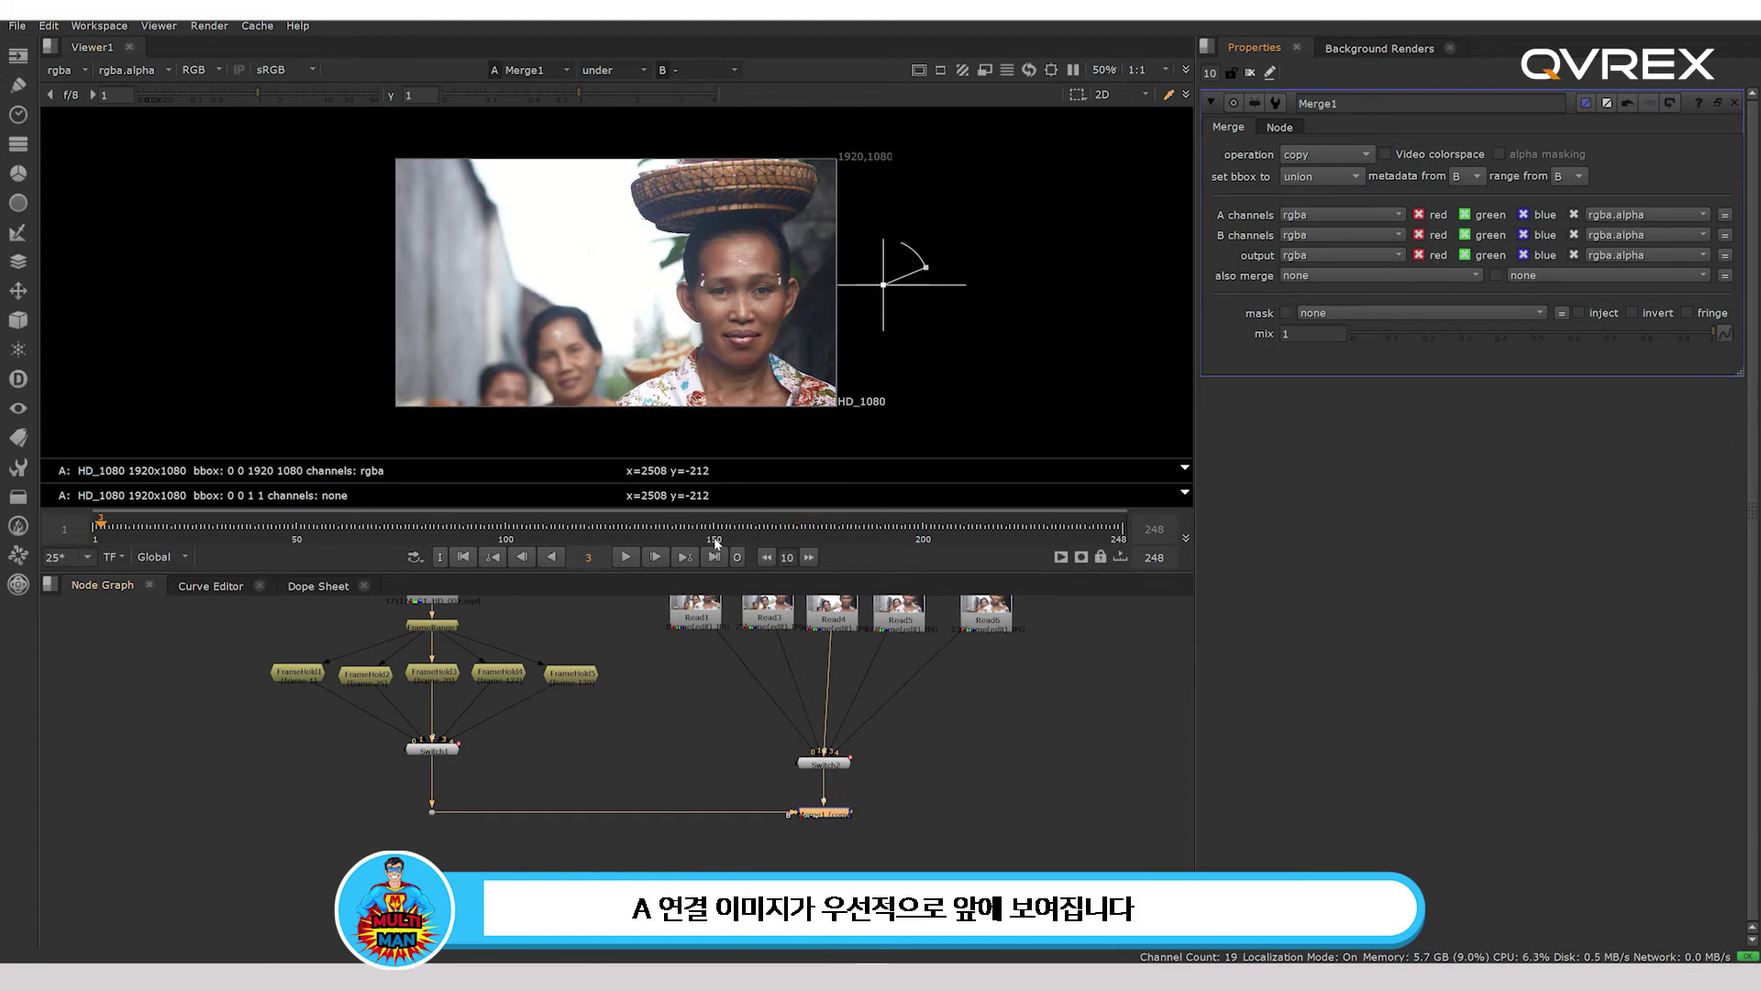
middle_drag(857, 845, 741, 804)
drag(719, 852, 827, 861)
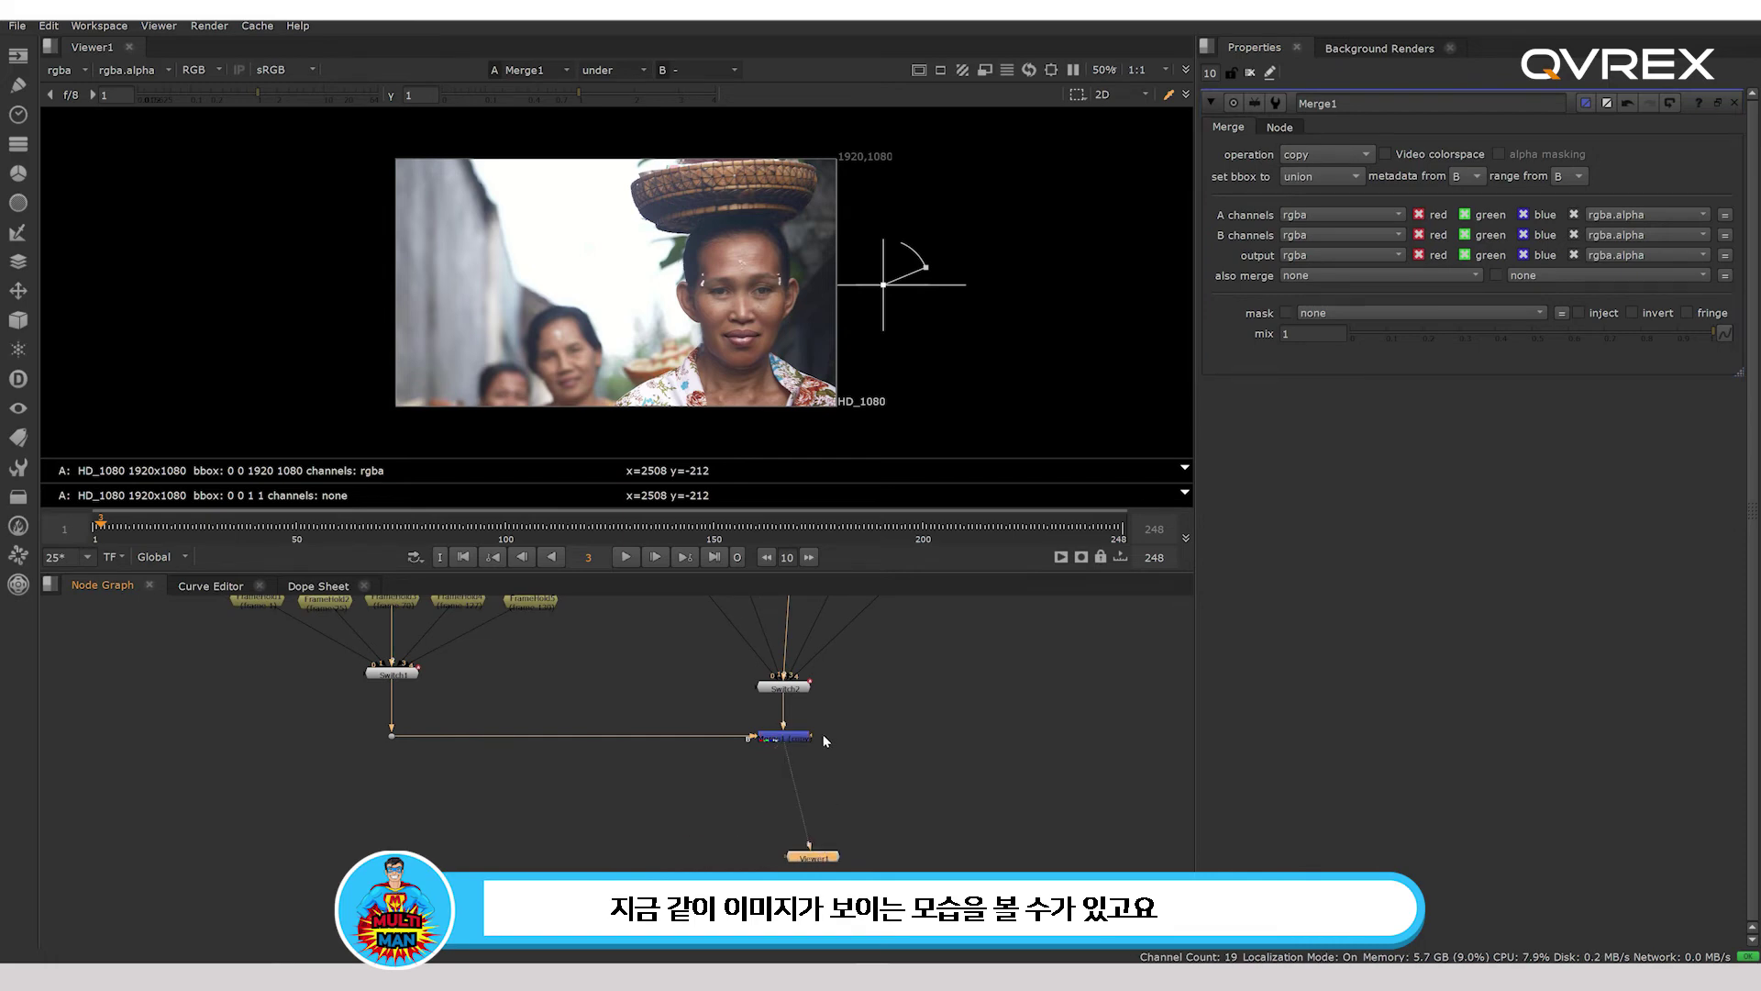
Add another Dot beneath the existing Dot under Switch1, connect it to that Dot and align it vertically.
middle_drag(783, 796, 789, 789)
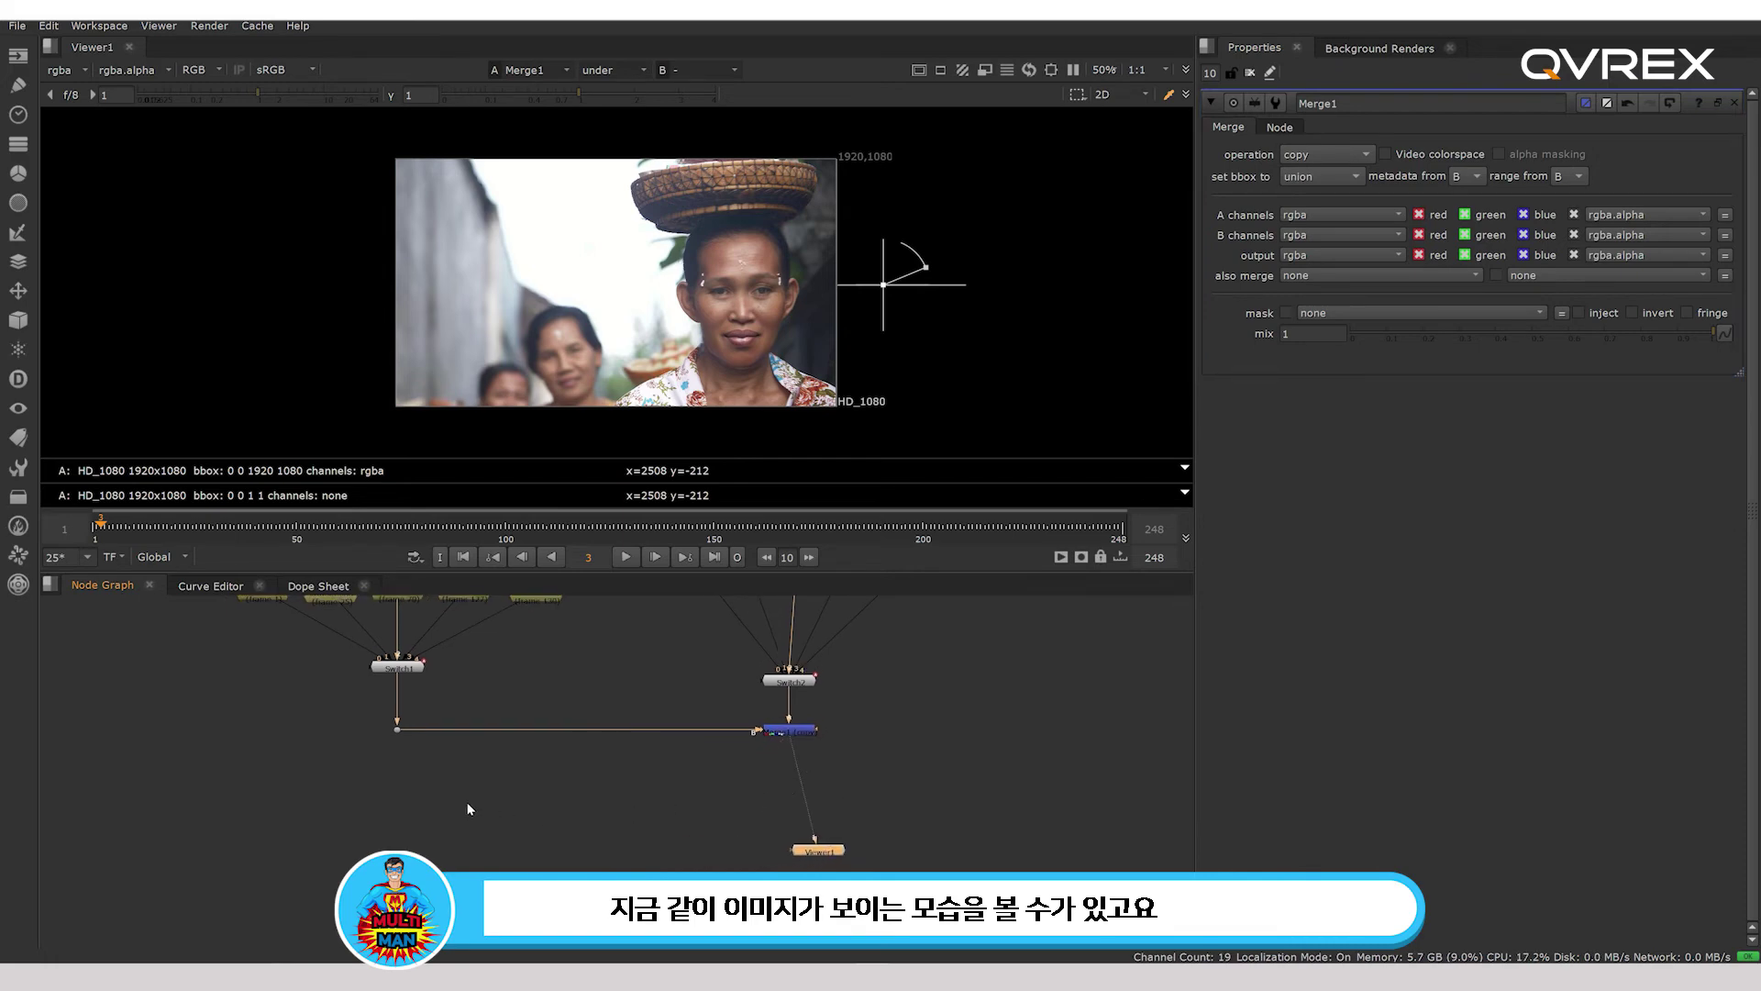
middle_drag(387, 773, 398, 775)
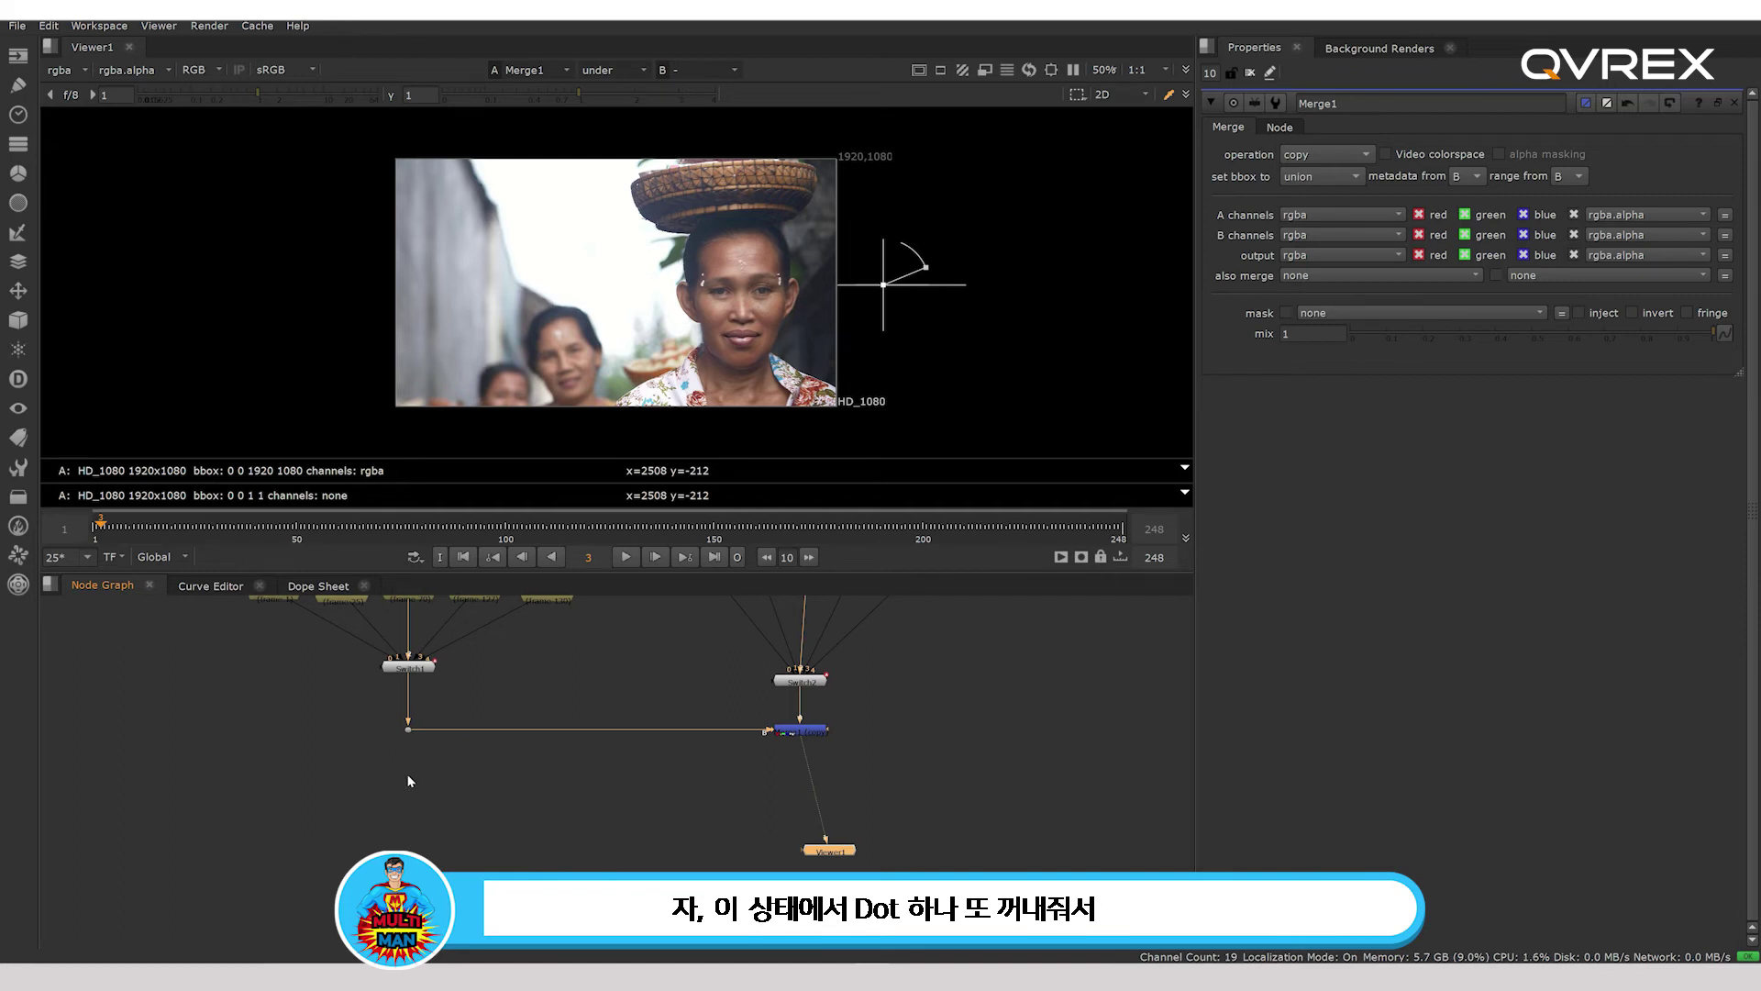
click(409, 782)
key(.)
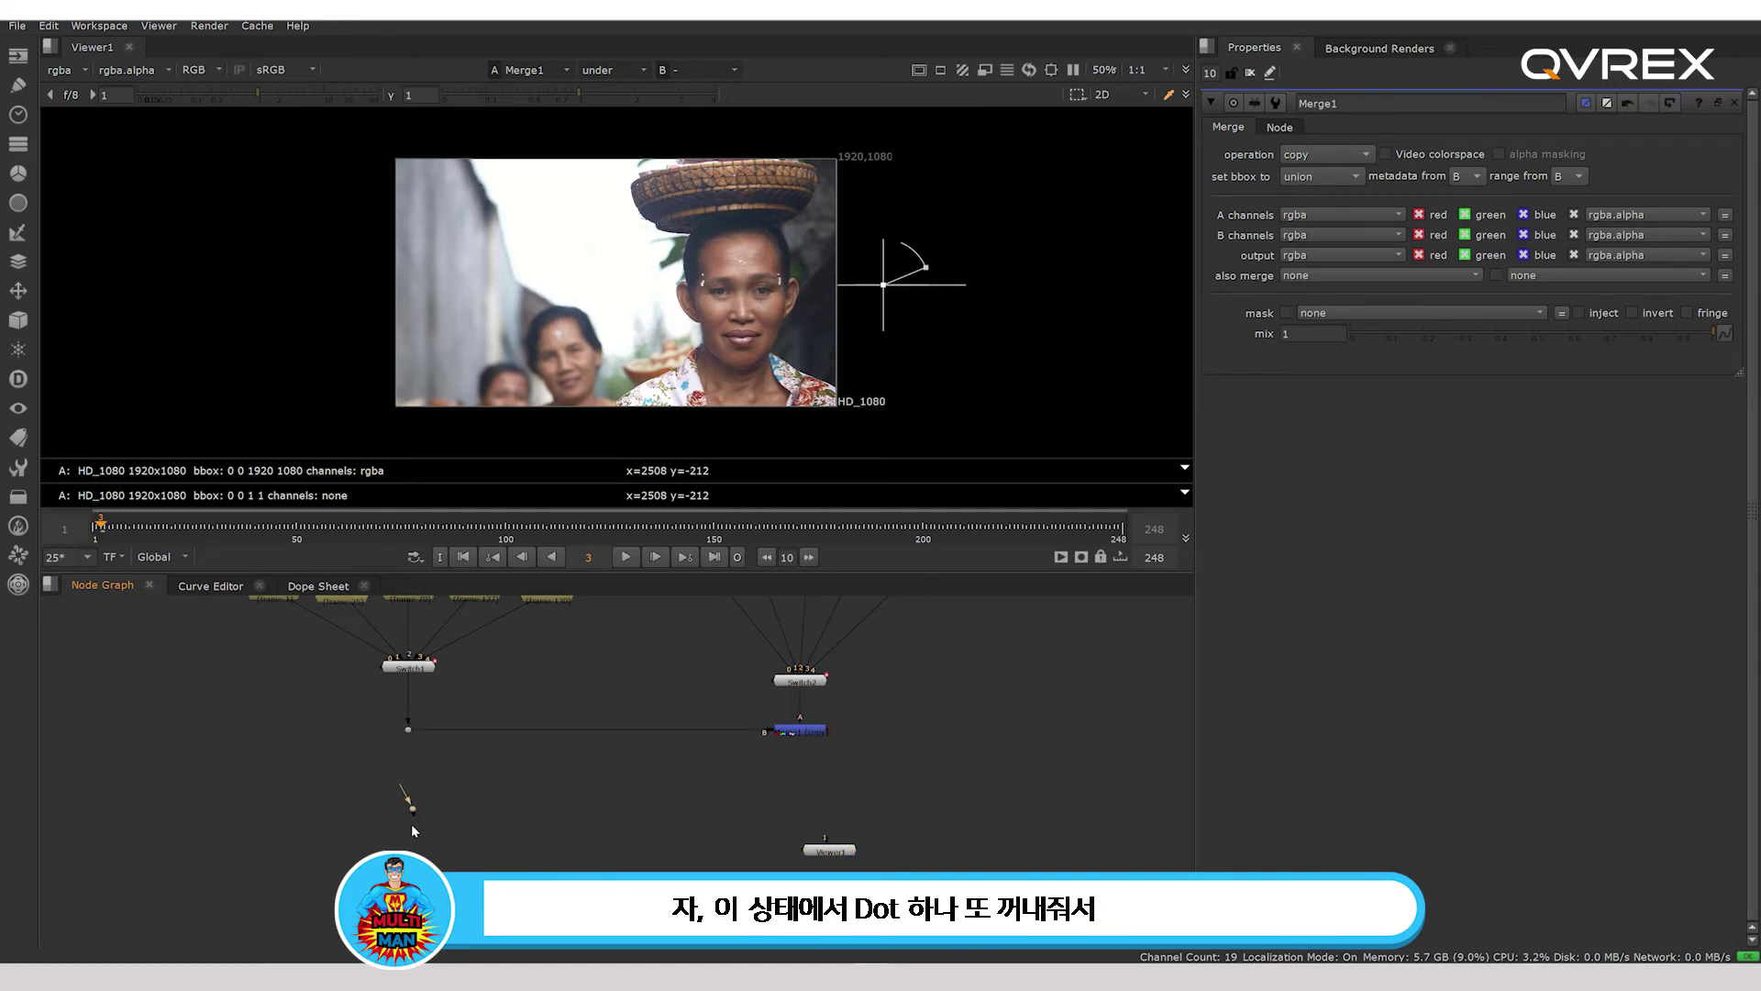
drag(401, 807, 409, 732)
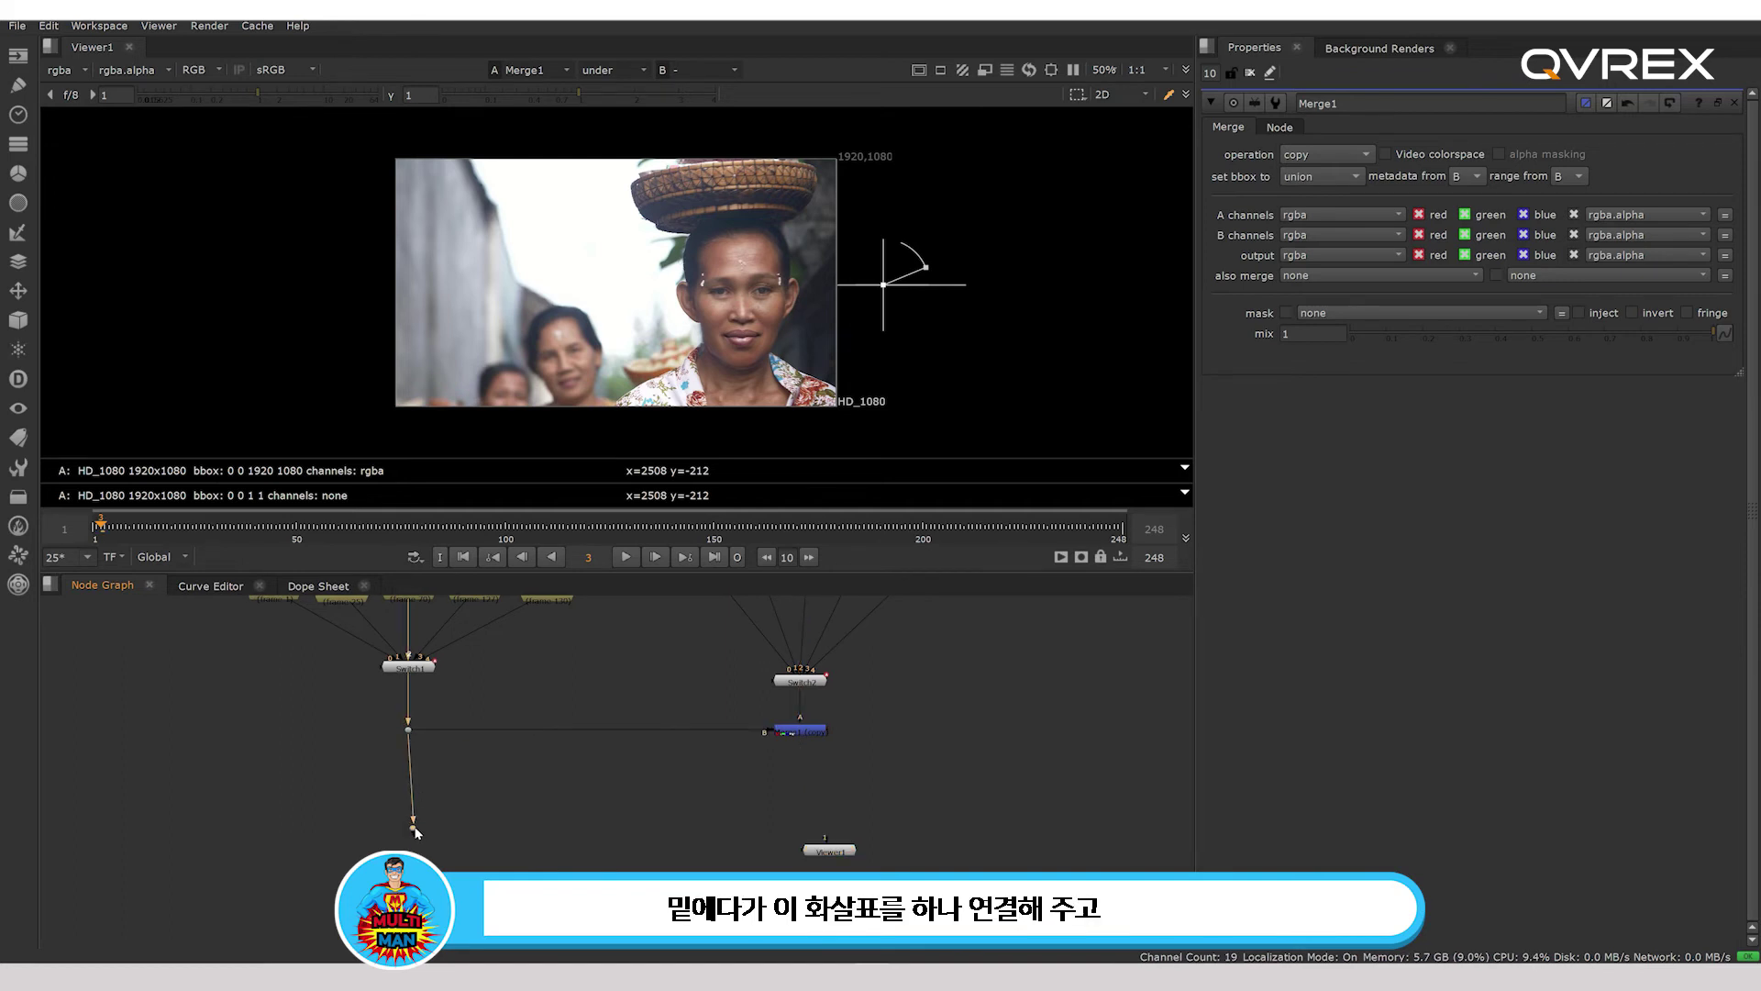
drag(412, 829, 407, 826)
Create a Remove node, place it beneath the Merge with its input connected to the Merge, and view its output.
key(Tab)
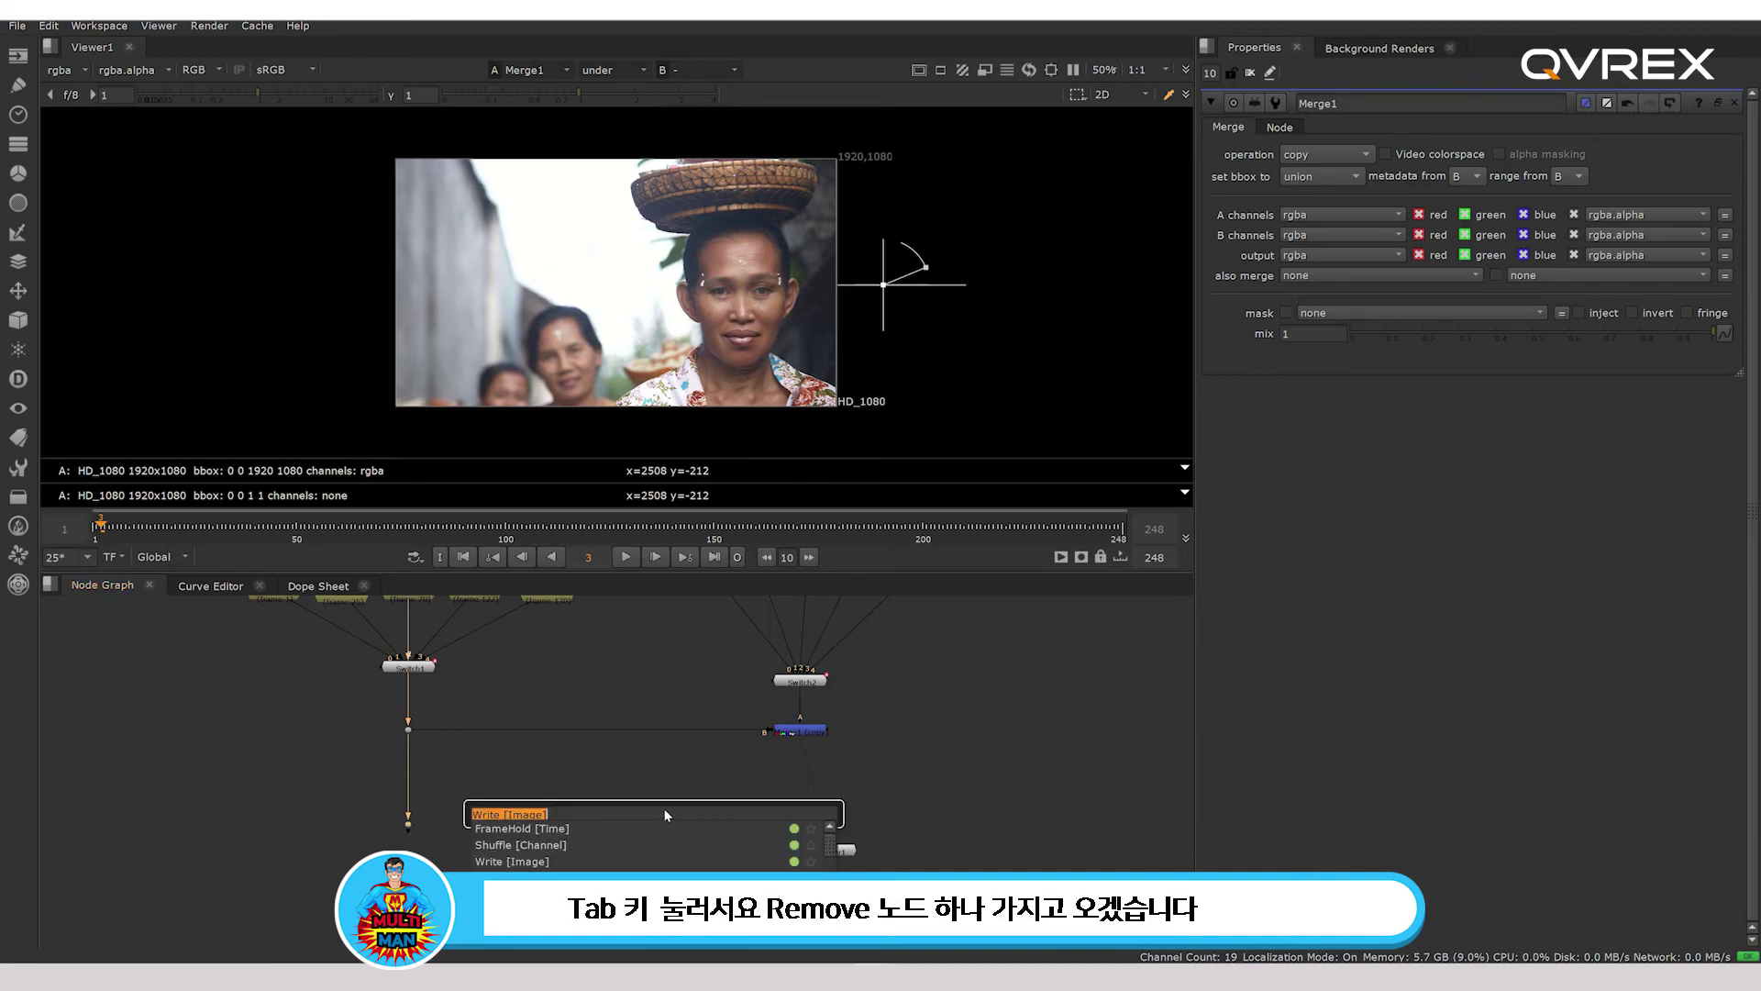
text(remove)
key(Return)
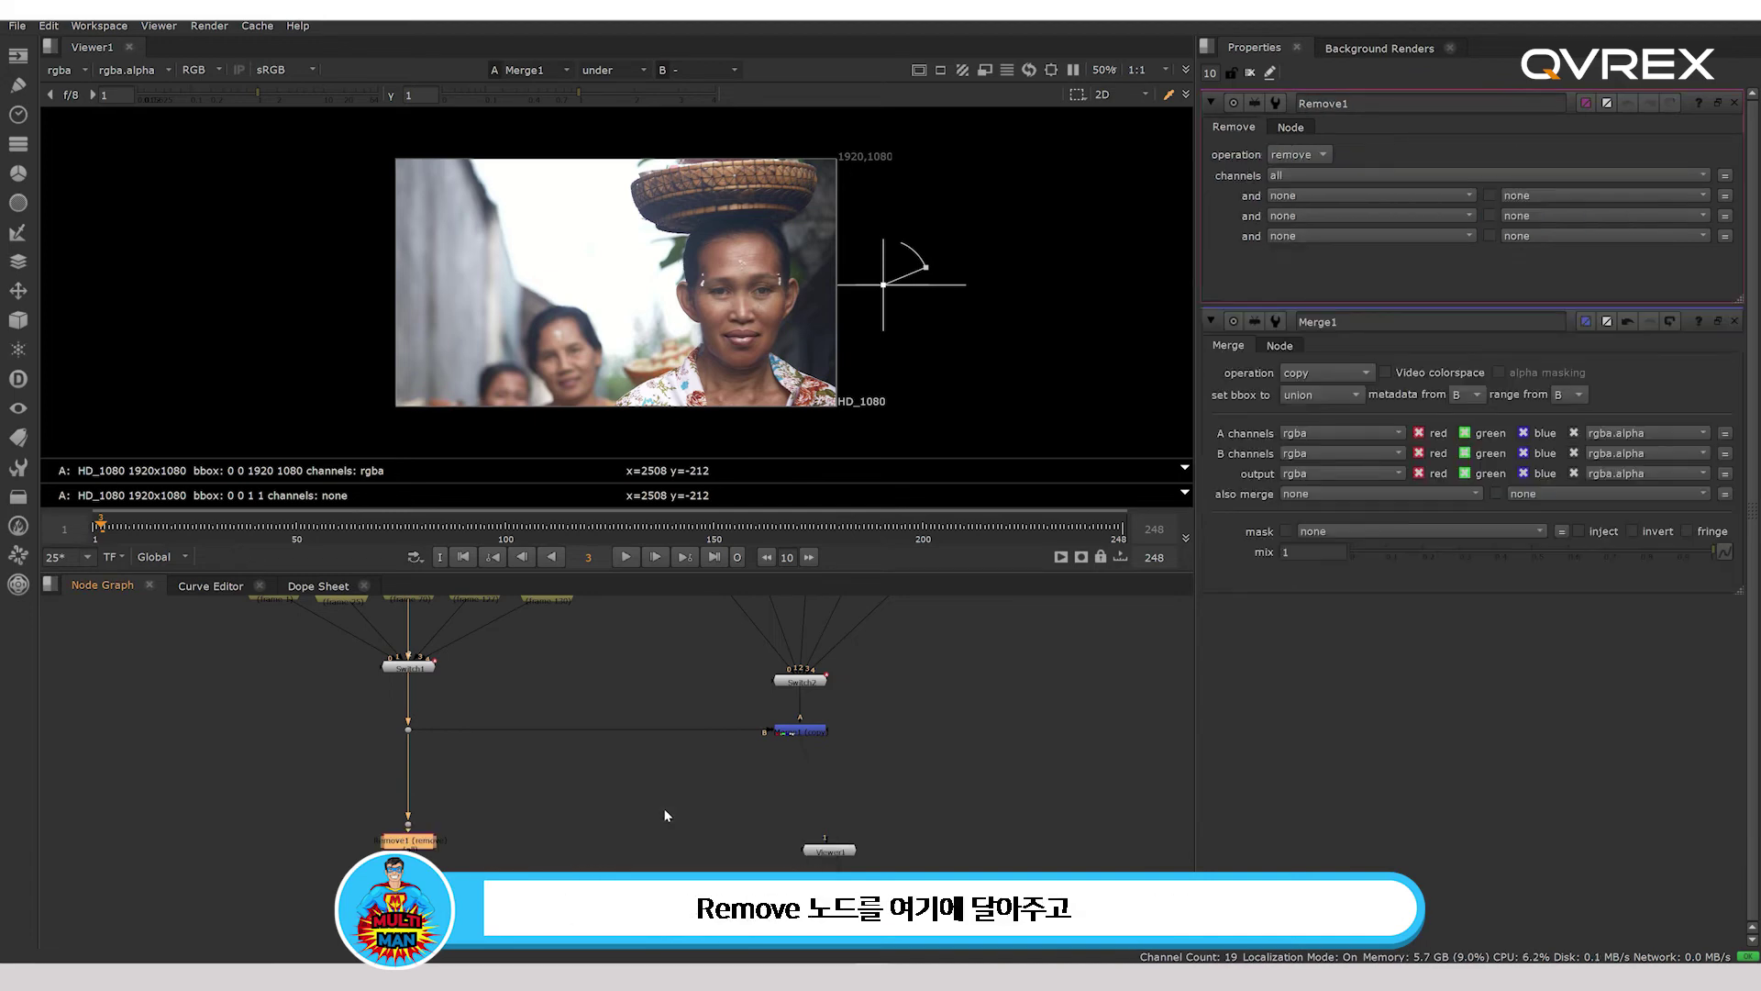
drag(415, 842, 781, 809)
drag(451, 819, 804, 735)
drag(783, 809, 812, 804)
key(1)
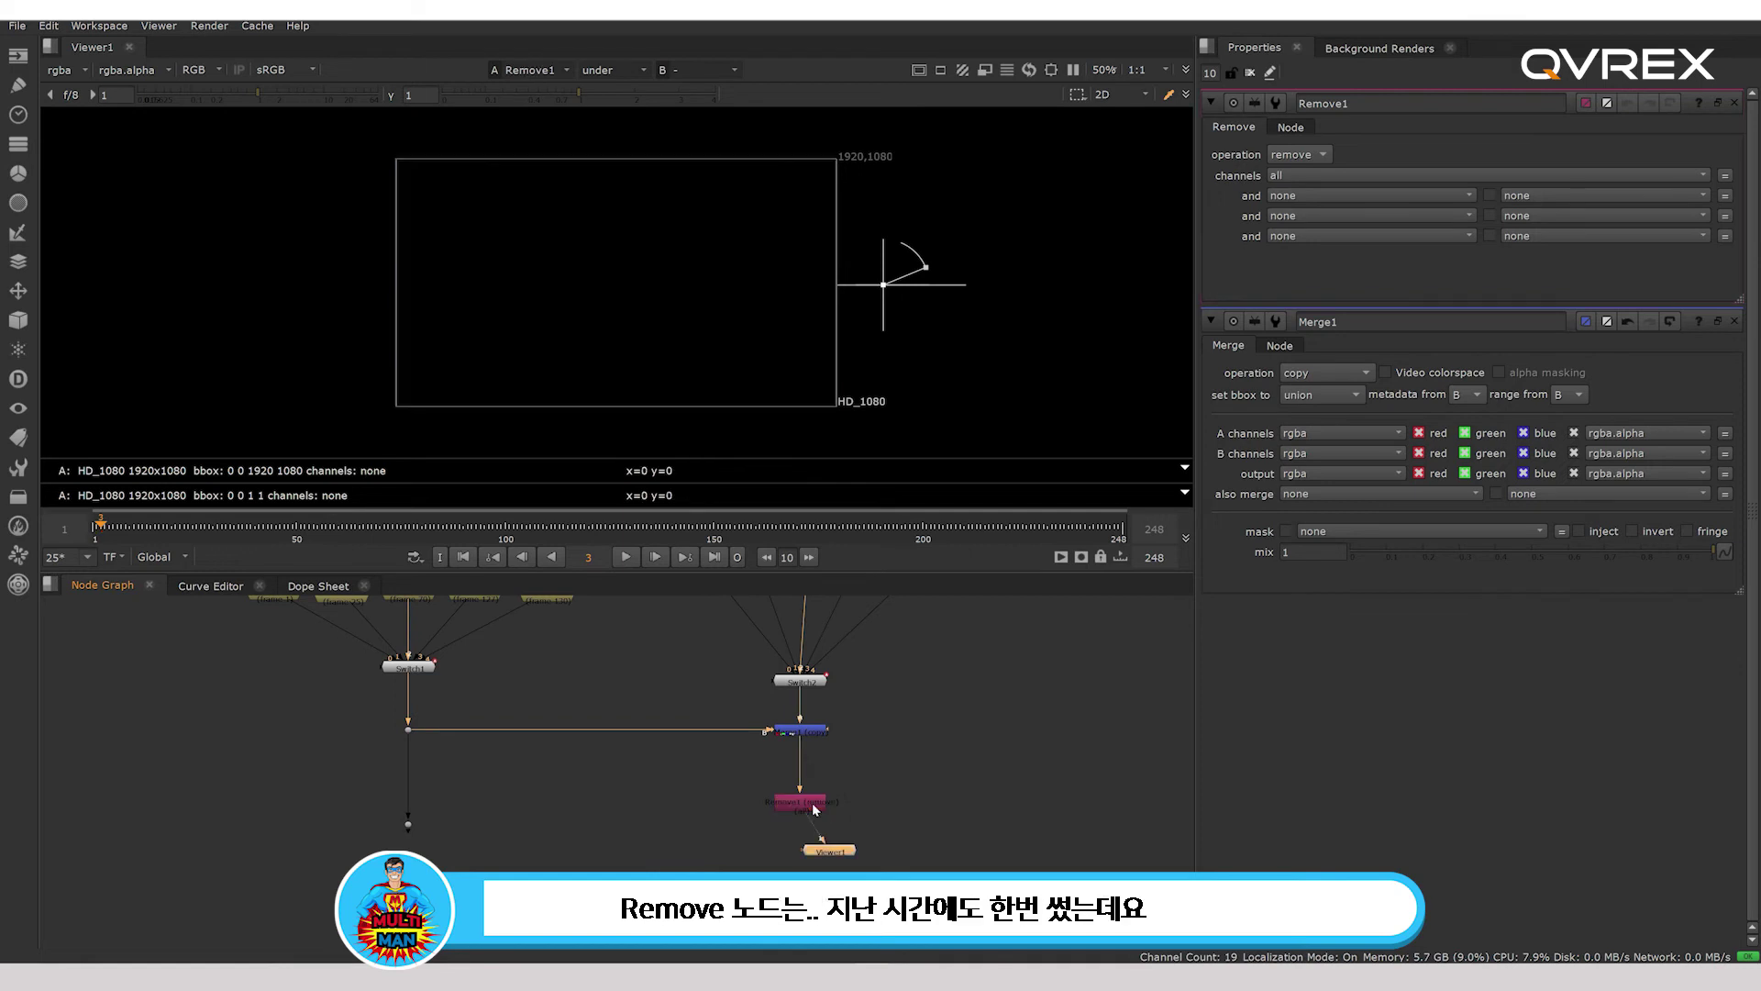
Limit the number of node property panels that can be open at once to 1.
double_click(1210, 73)
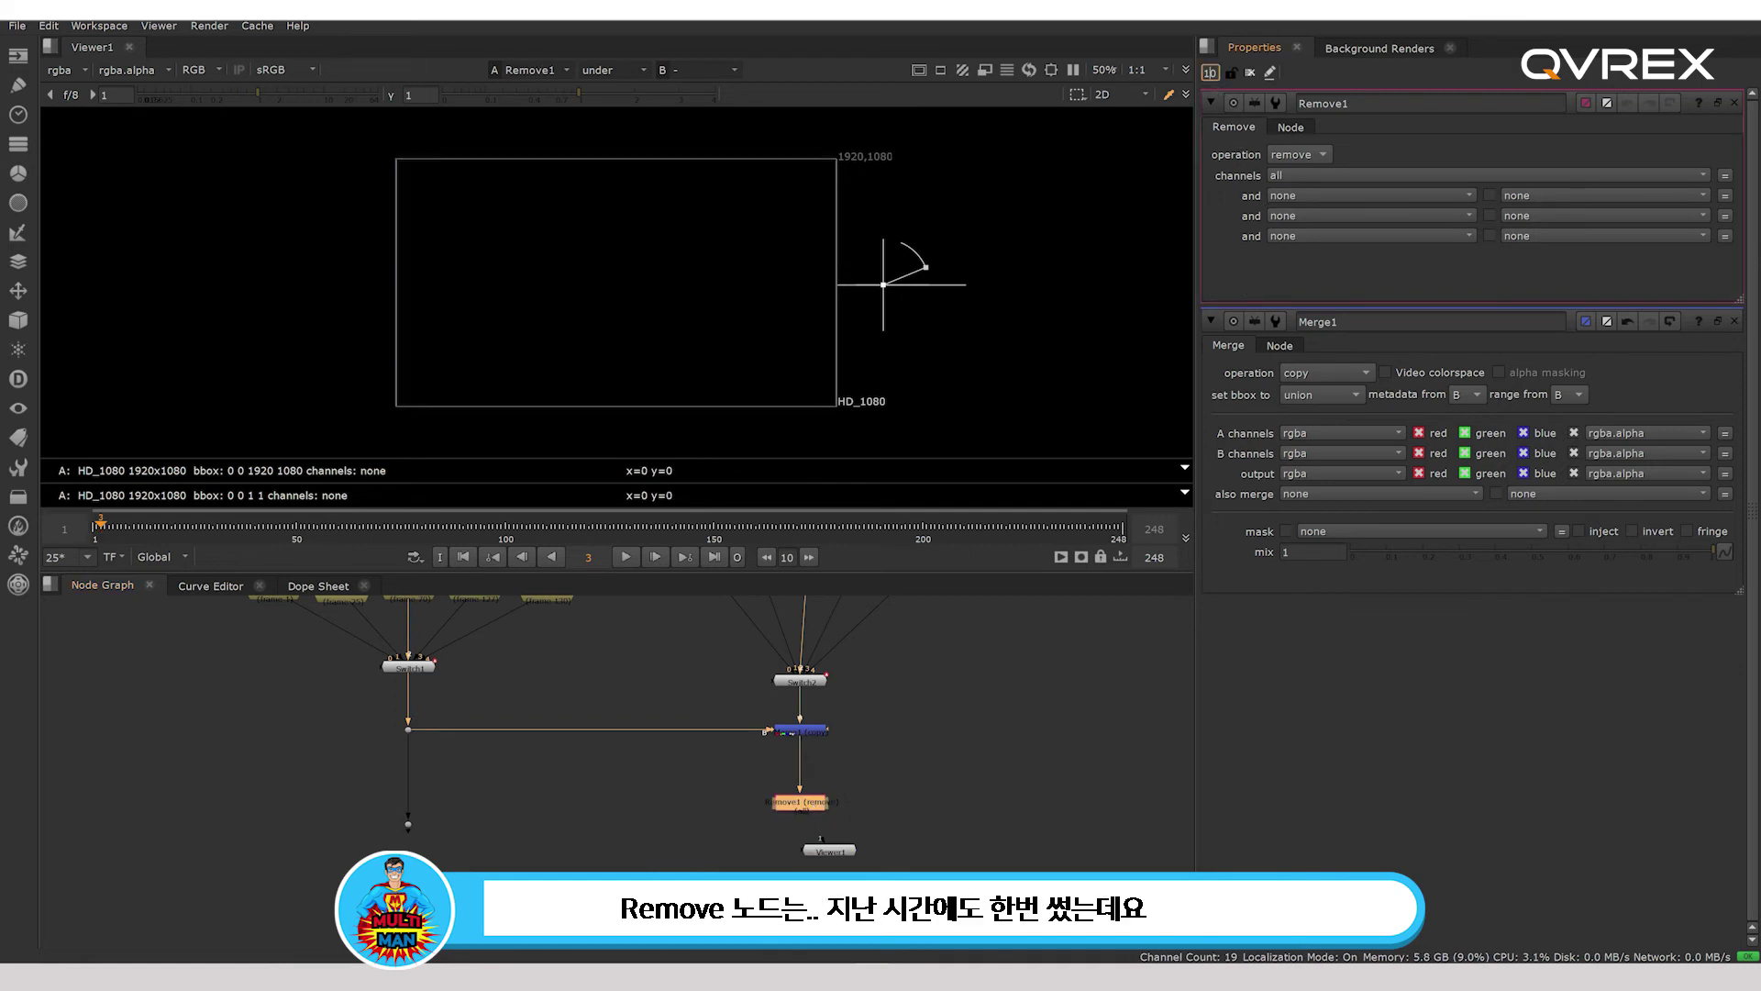
text(1)
click(875, 704)
click(831, 803)
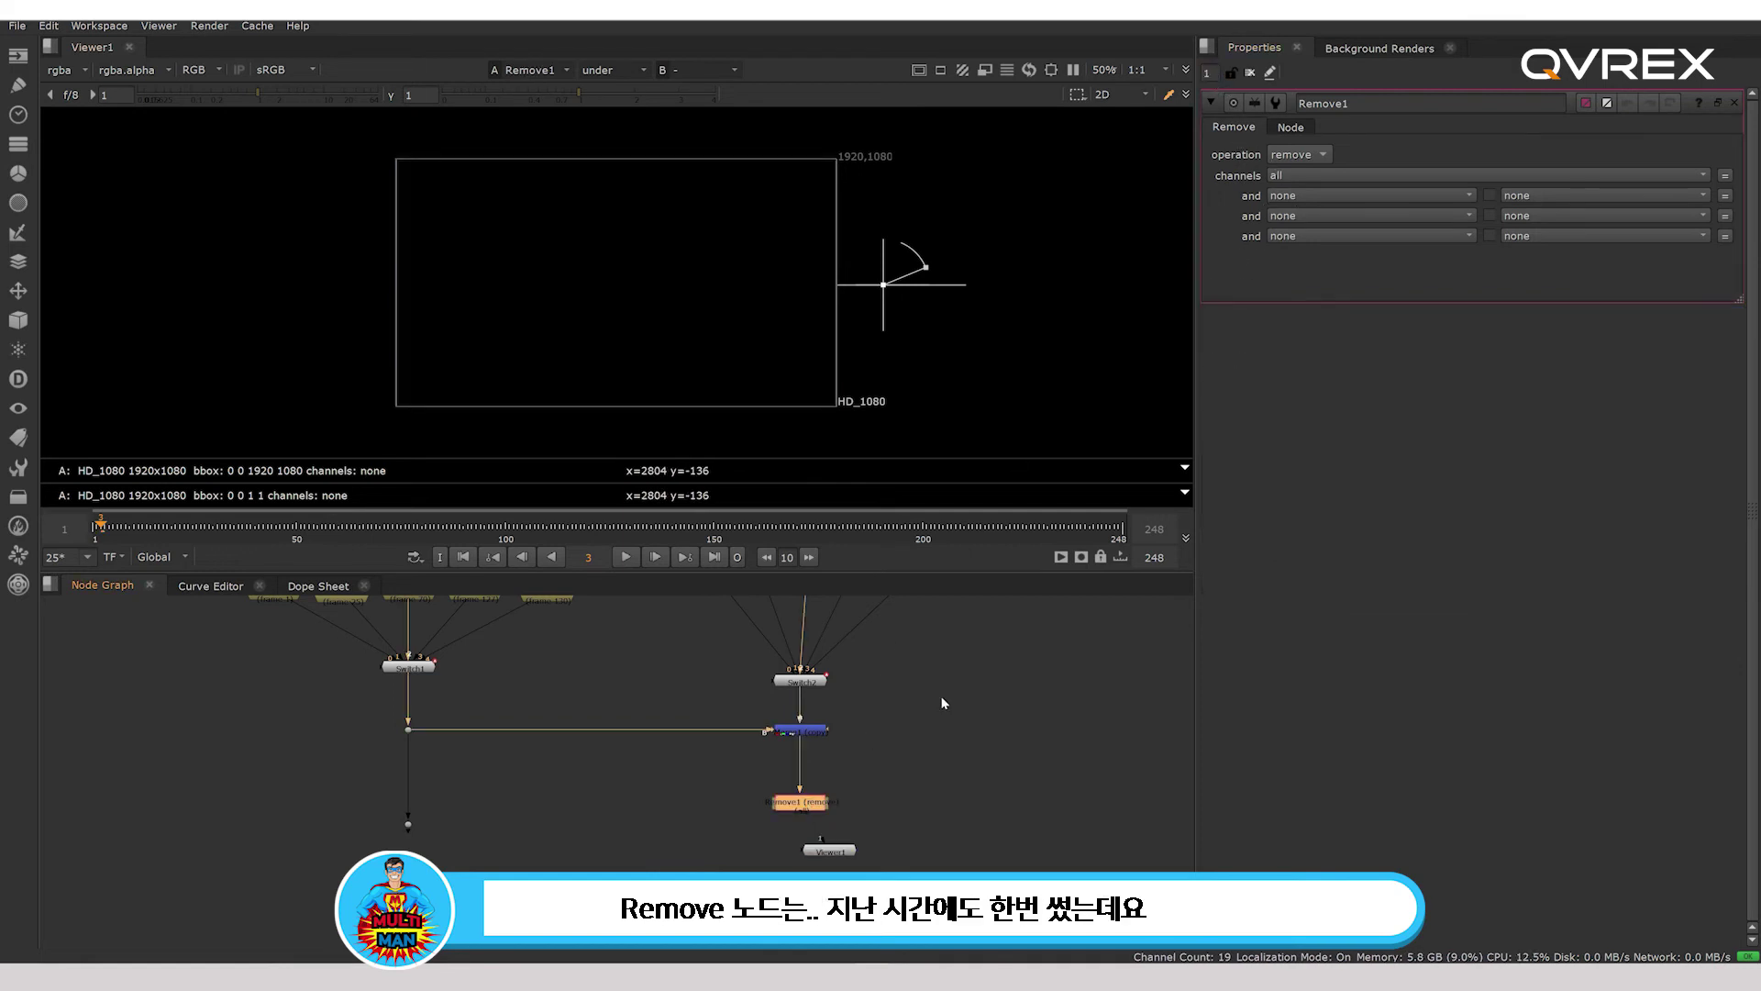
Set the Remove node's operation to keep and its channels to rgb, and move the Viewer node straight below it.
click(1314, 156)
click(1312, 175)
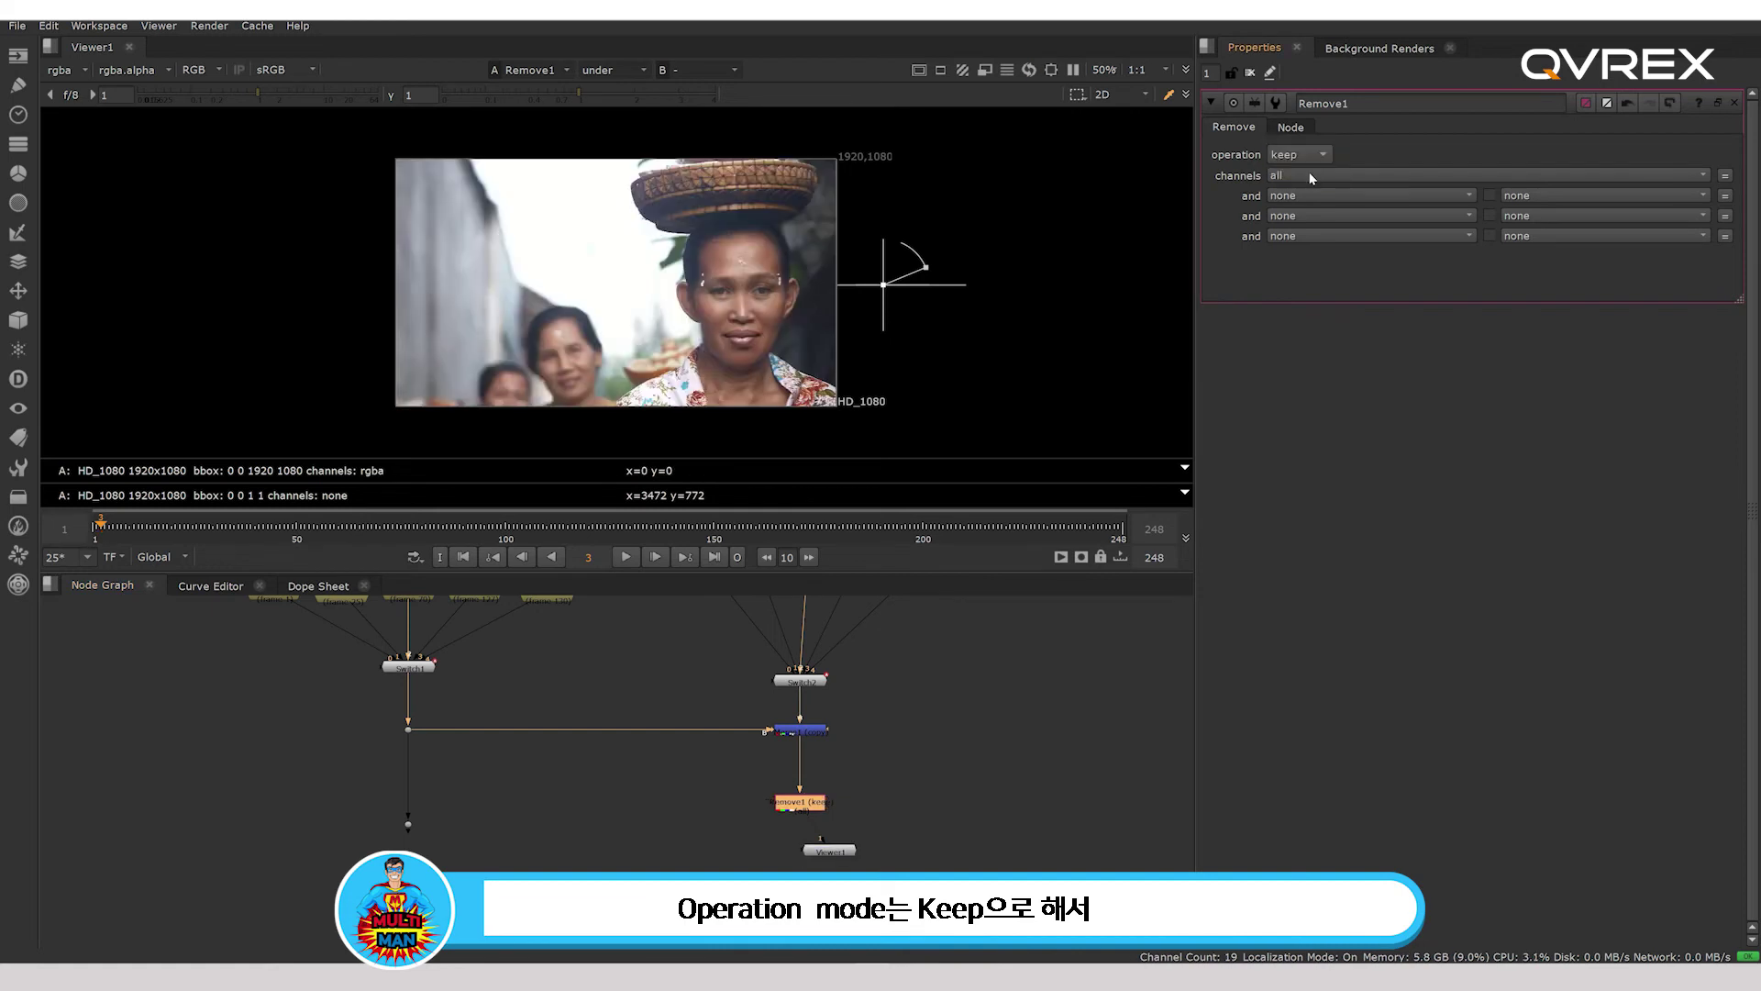
click(1326, 175)
click(1303, 225)
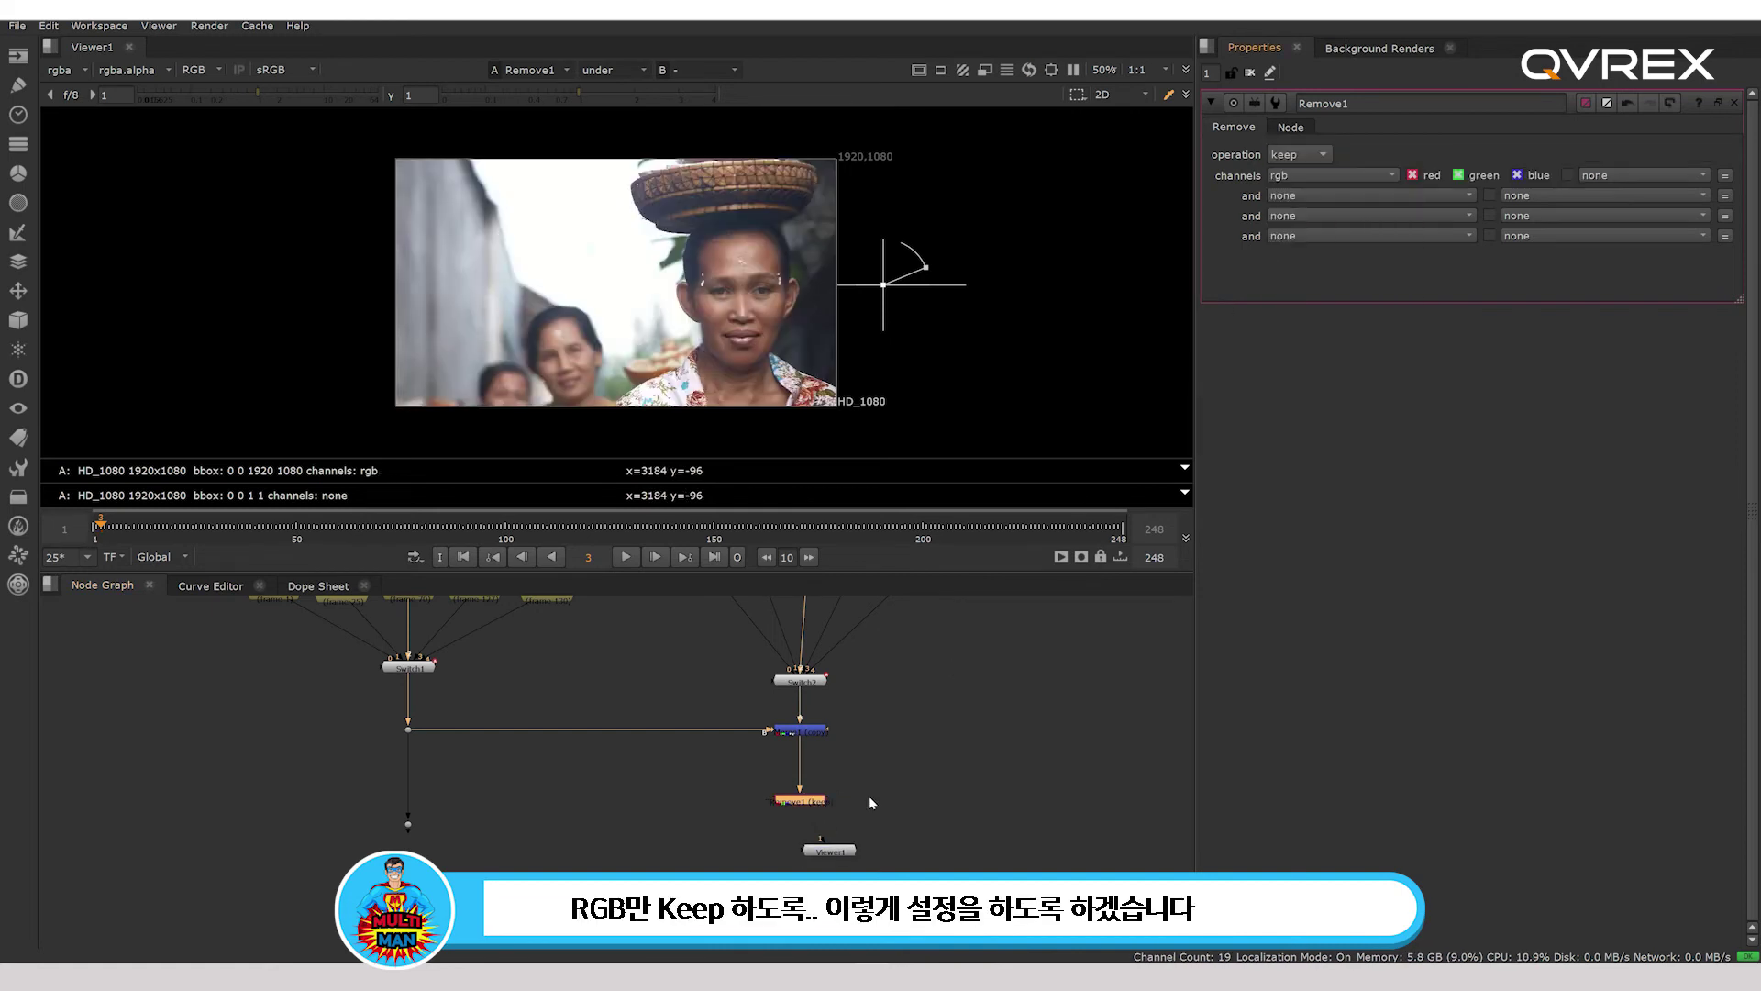
middle_drag(826, 857, 881, 769)
drag(872, 767, 849, 859)
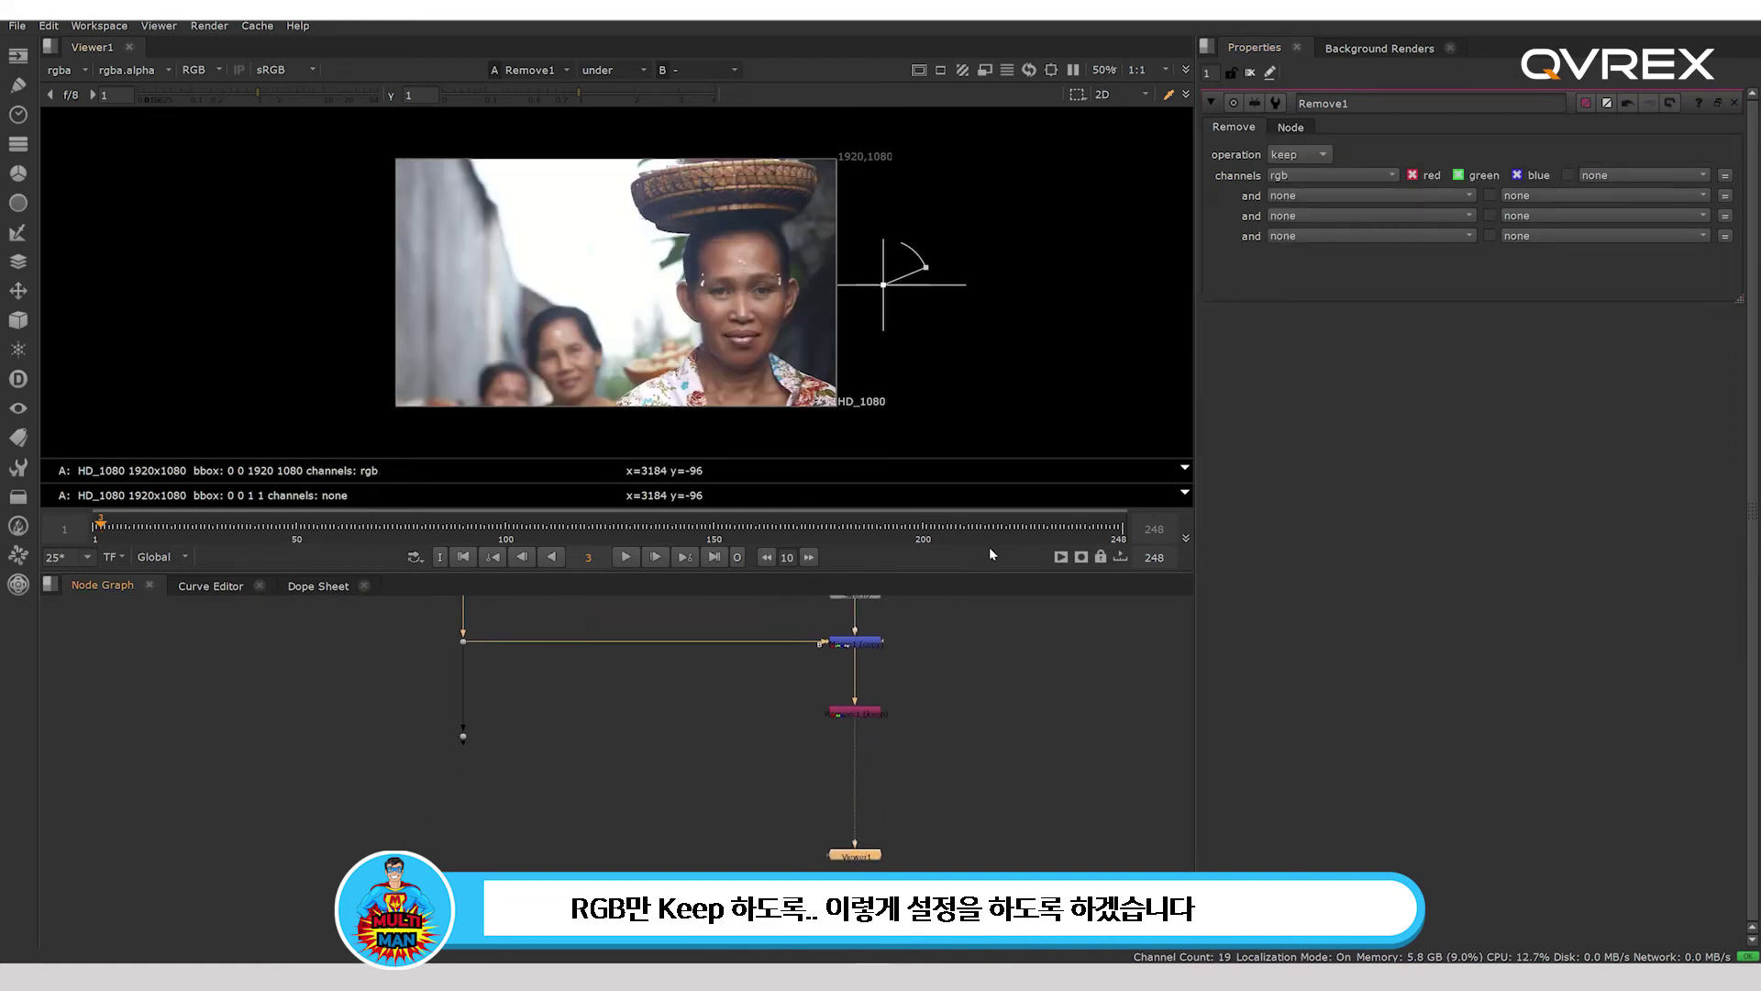
Add a FrameRange node after the Remove node in the edited-image branch.
click(877, 712)
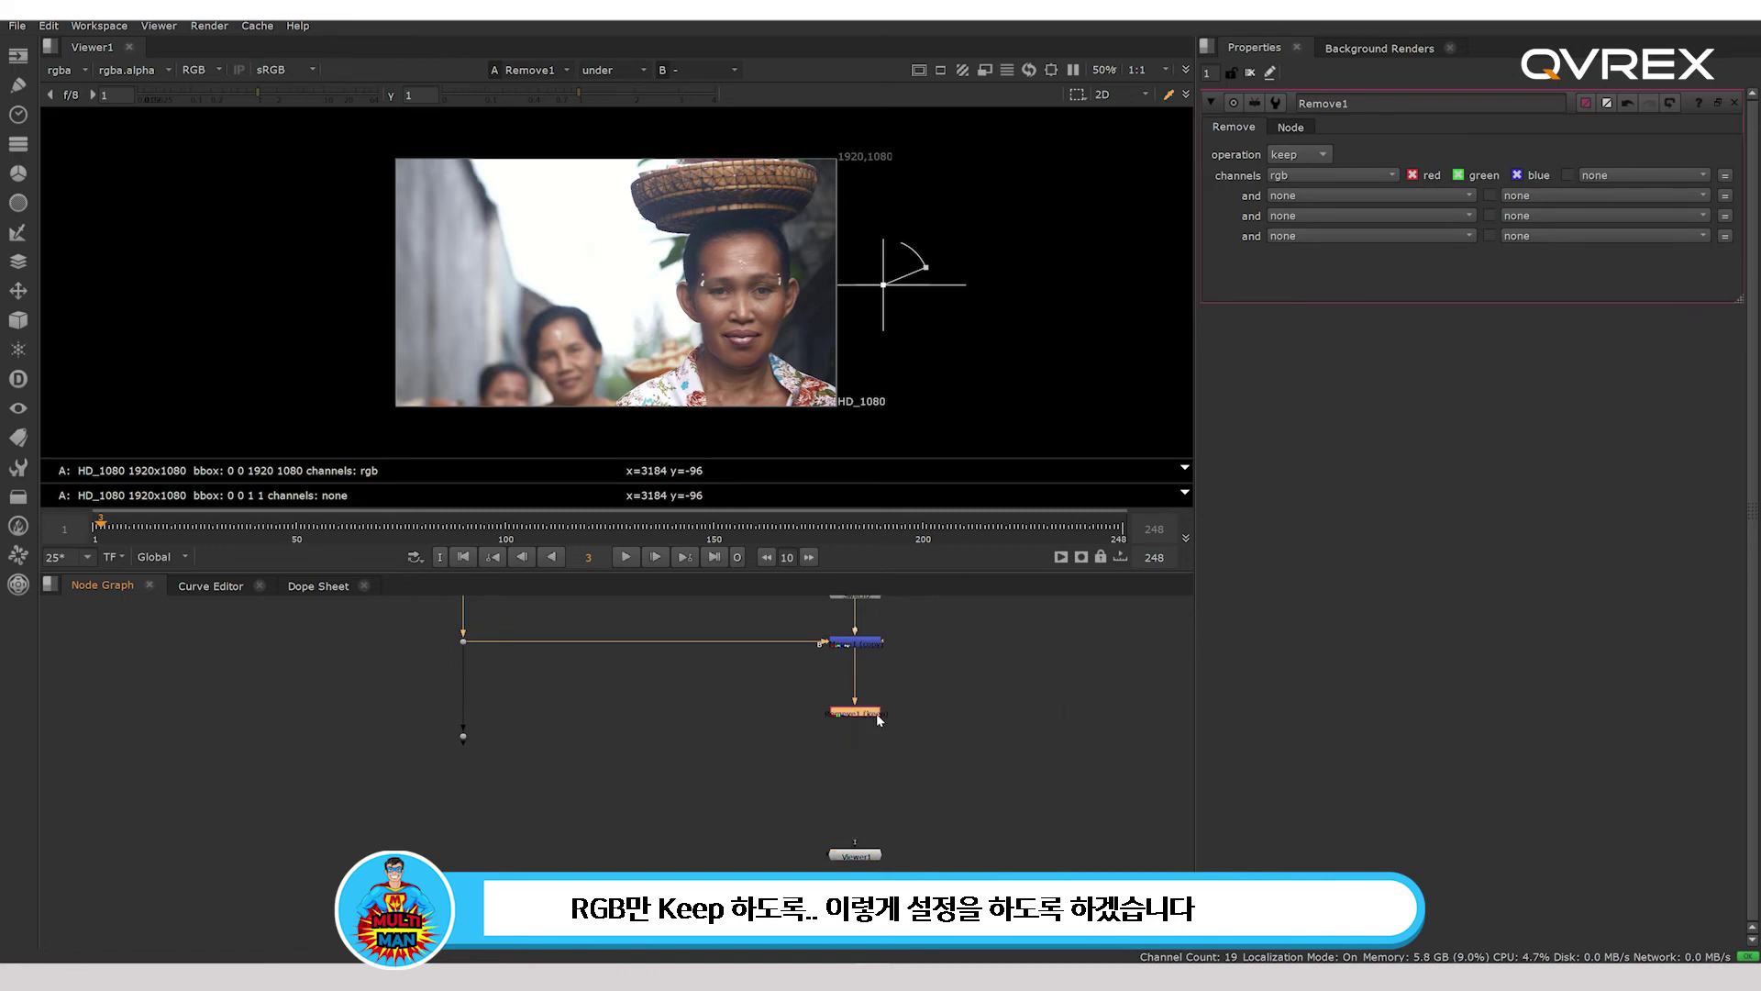
key(Tab)
text(fra)
key(Down)
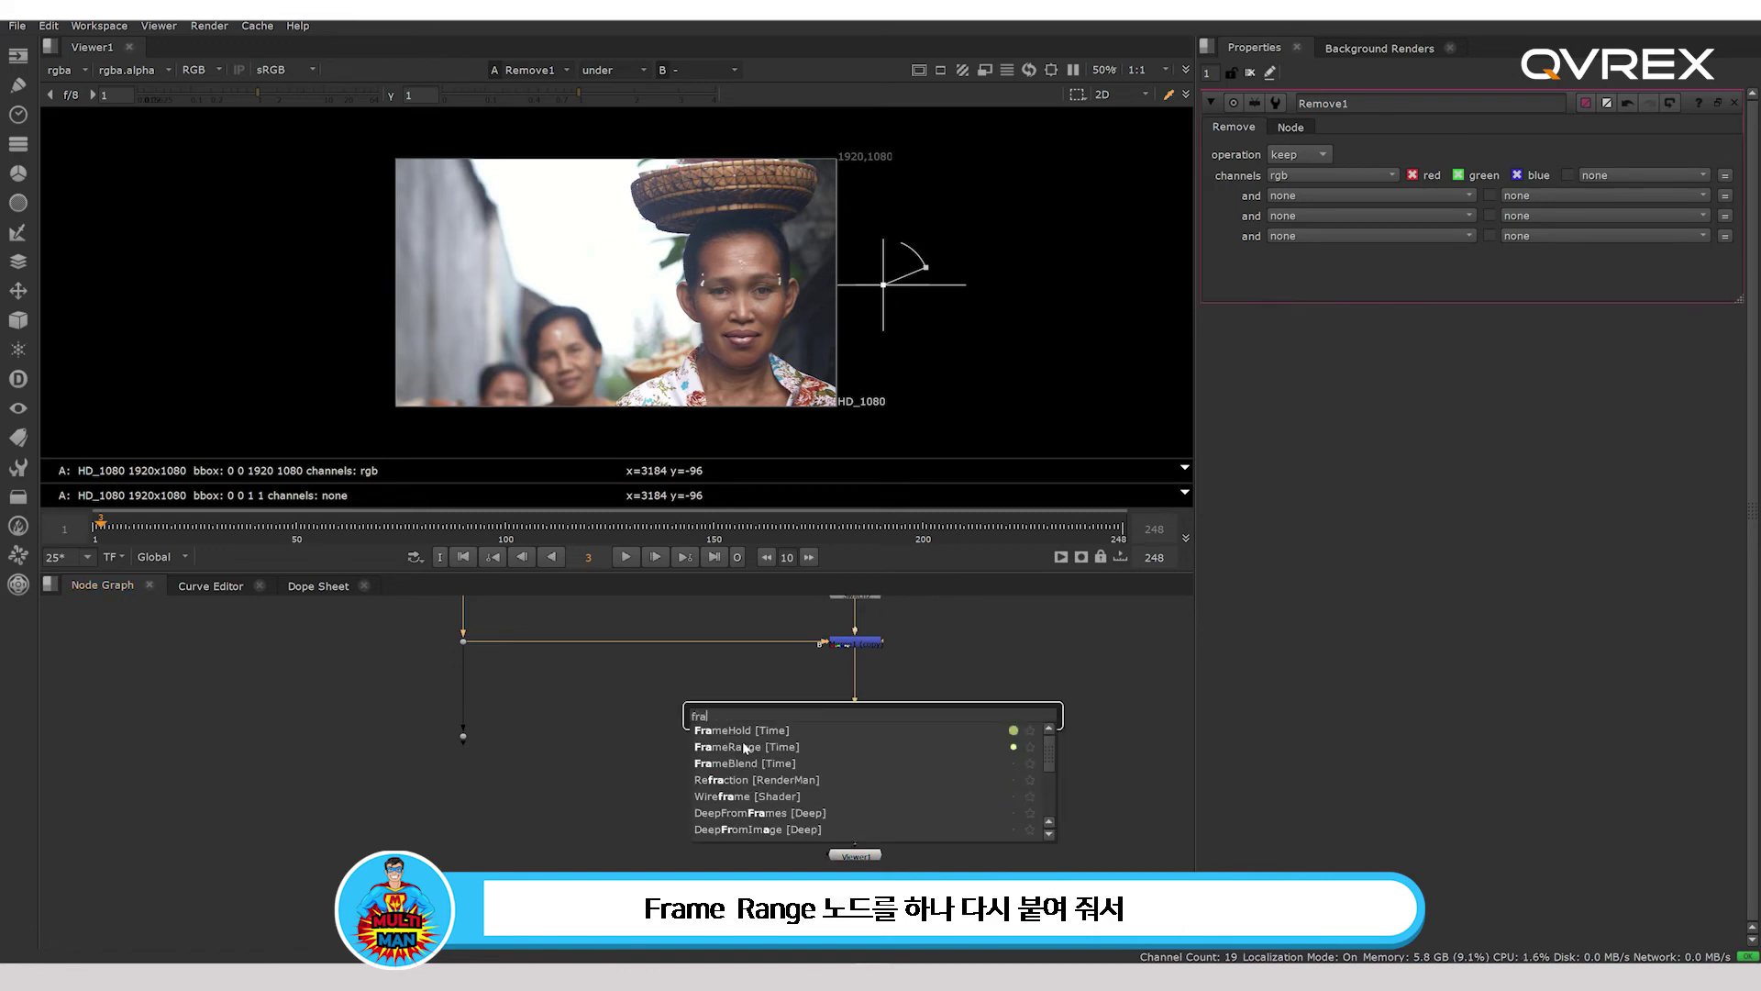
key(Return)
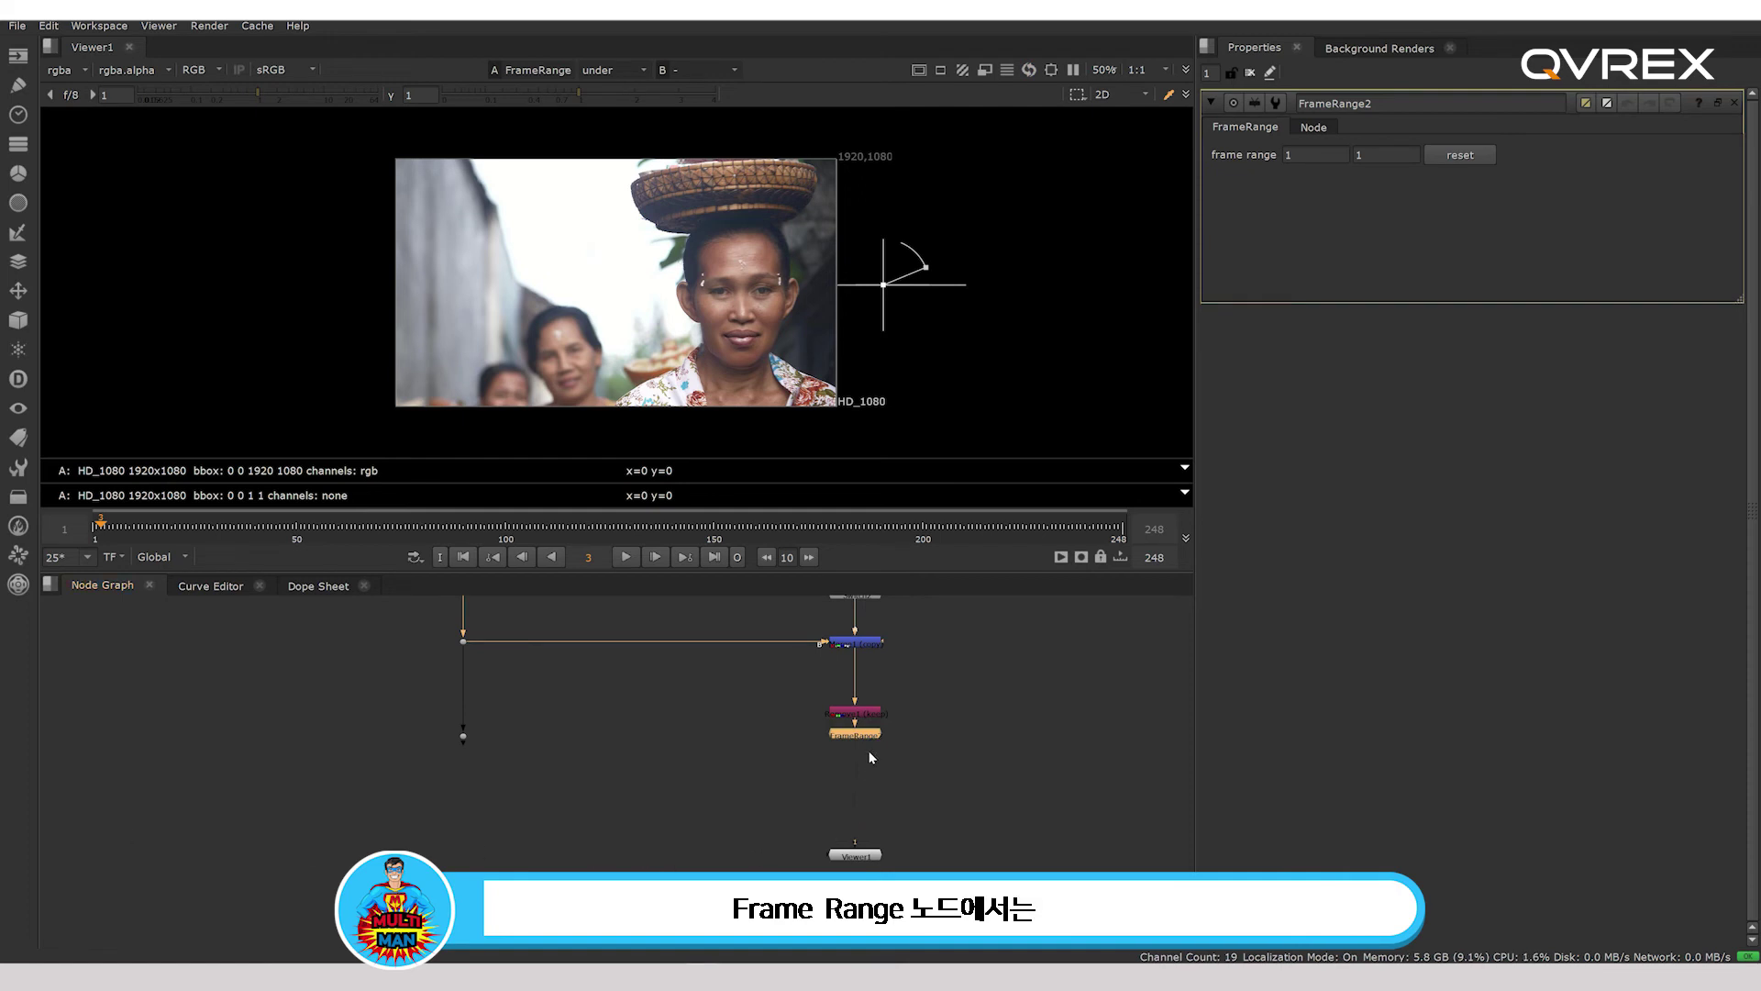
Set the end of the FrameRange node's range to 5 and space the node slightly further below the Remove node.
double_click(1385, 154)
text(5)
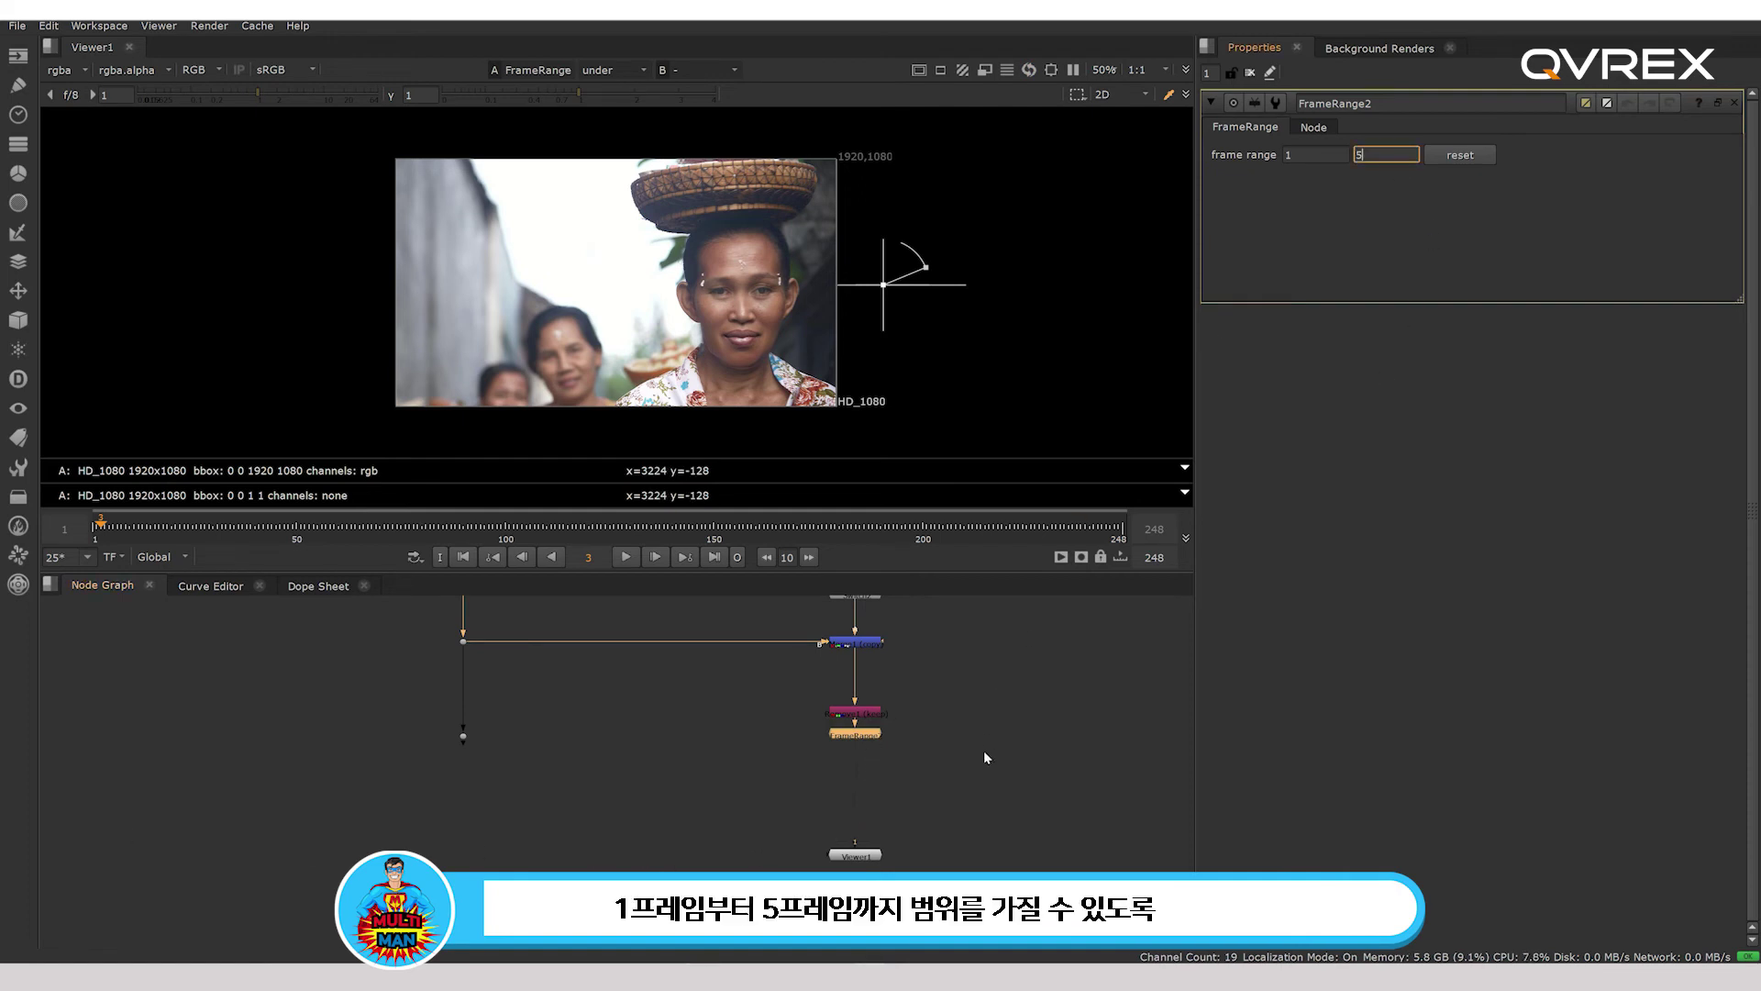
click(983, 750)
middle_drag(940, 771, 959, 779)
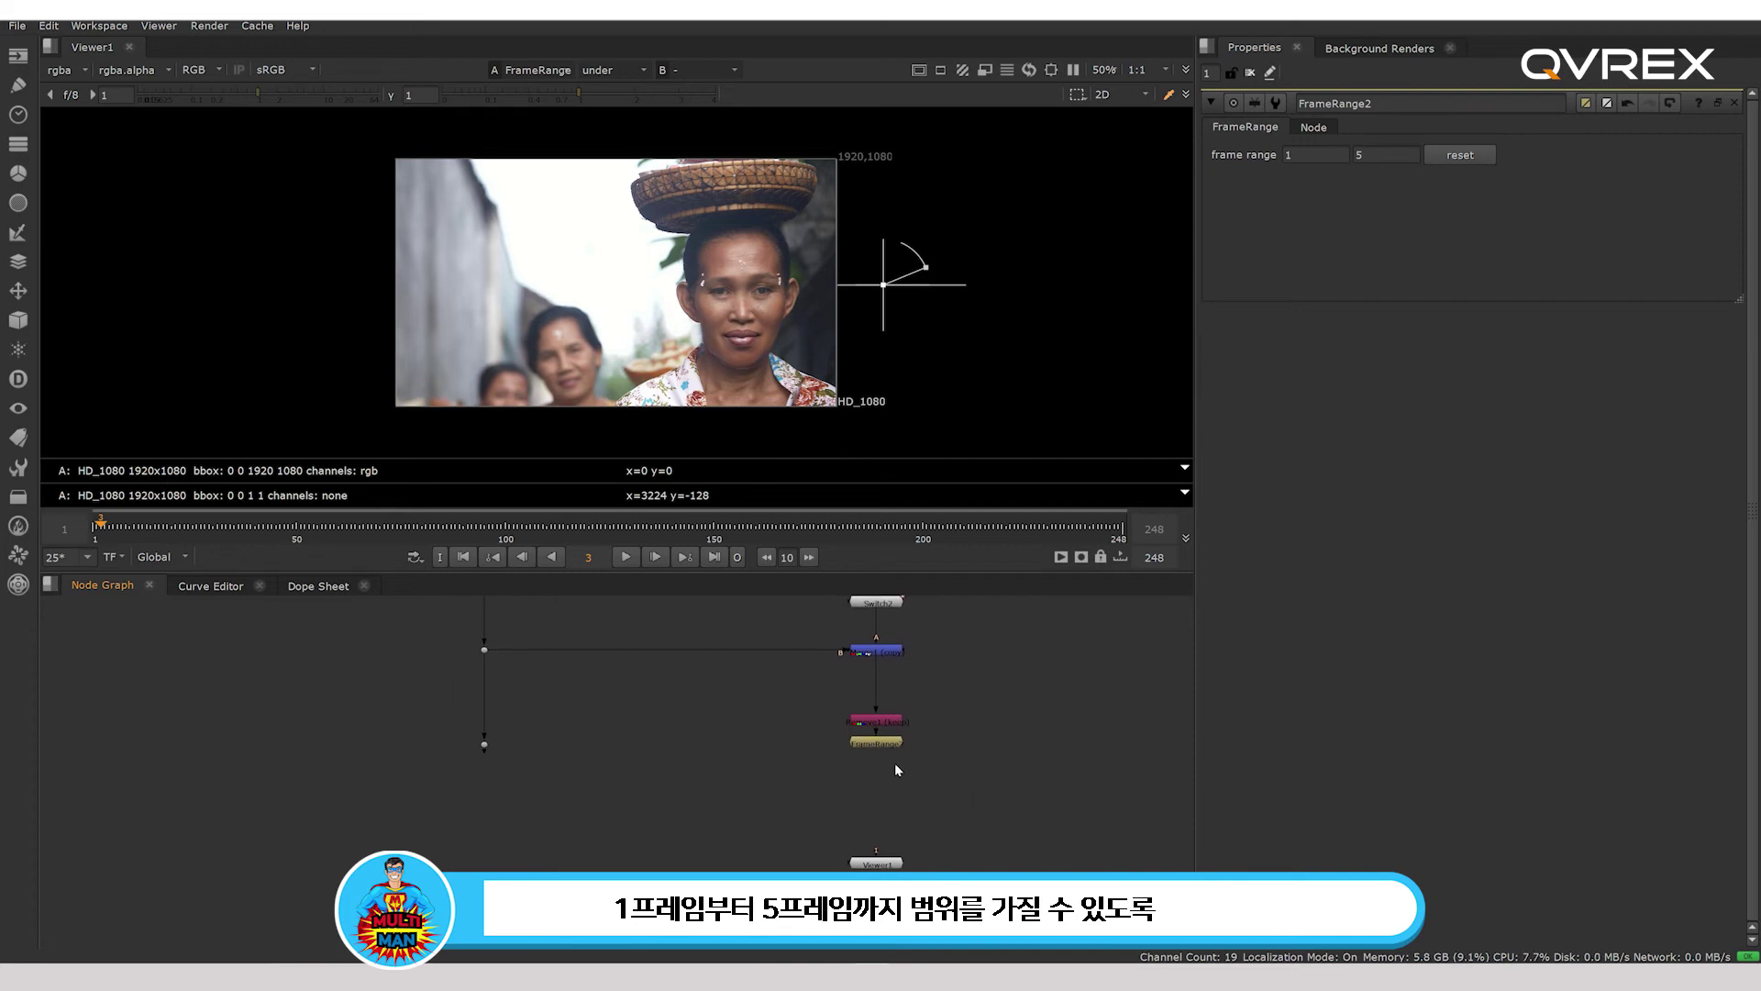
click(878, 743)
Delete the unused lower Dot in the original-image branch.
scroll(711, 774, left, 5)
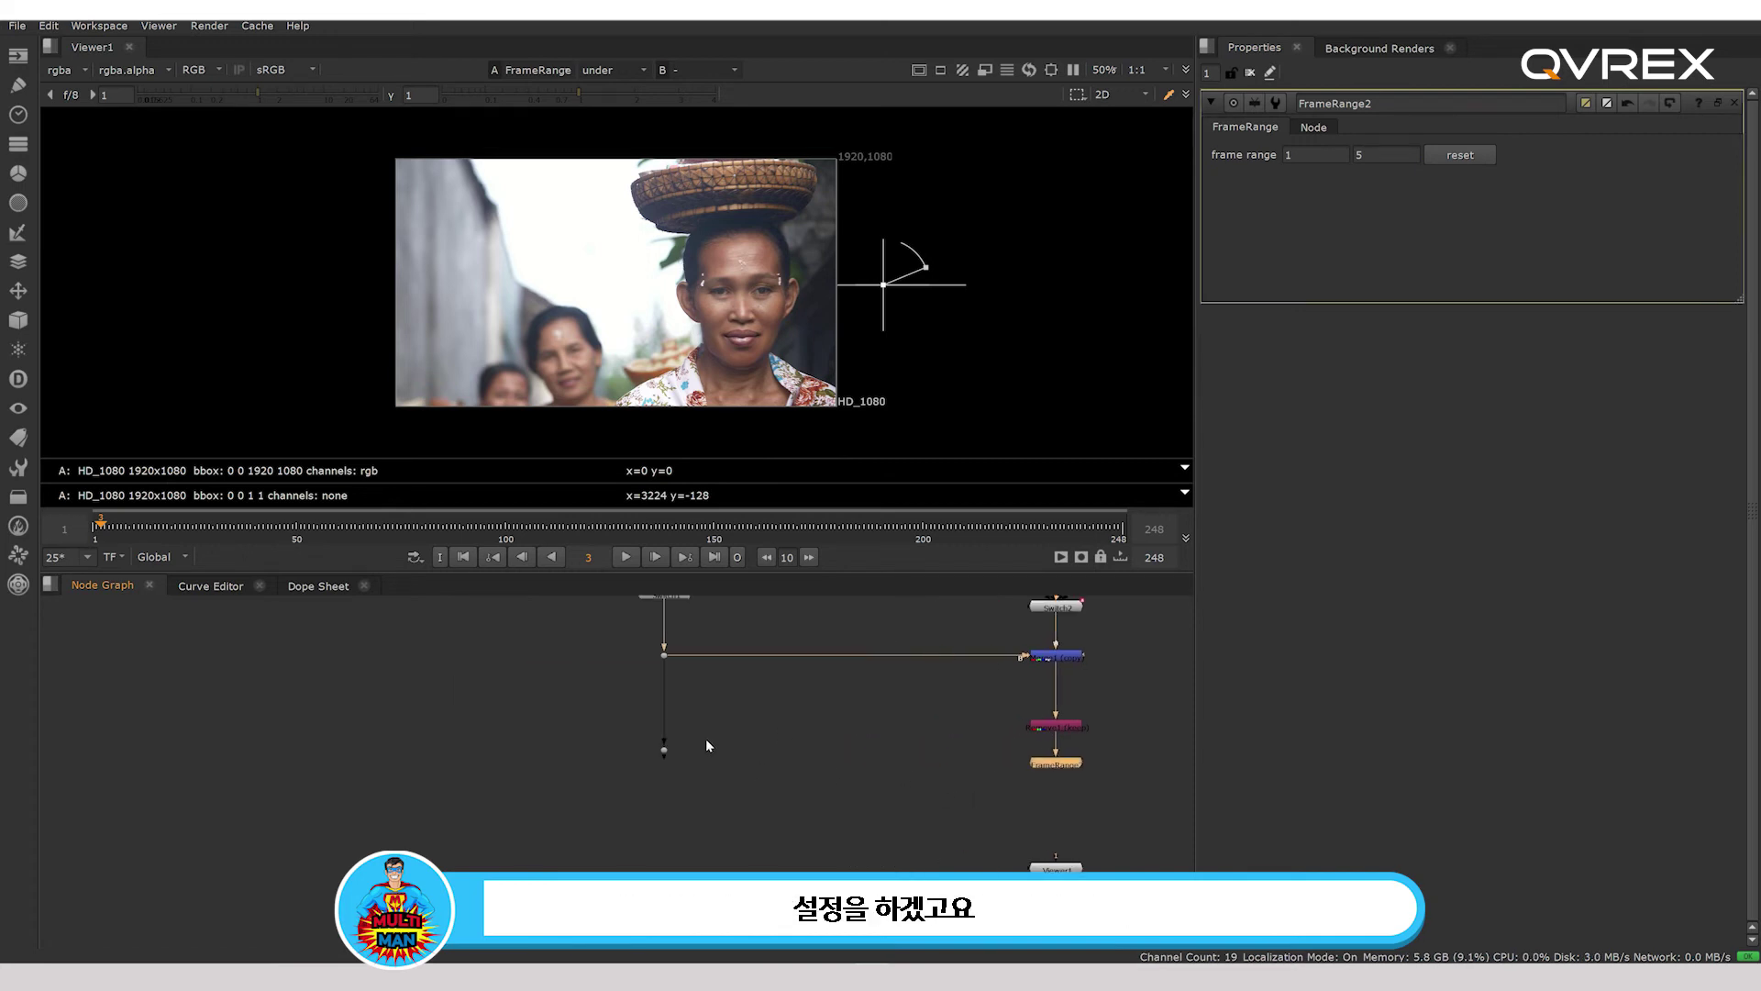
scroll(702, 738, down, 1)
scroll(703, 737, up, 1)
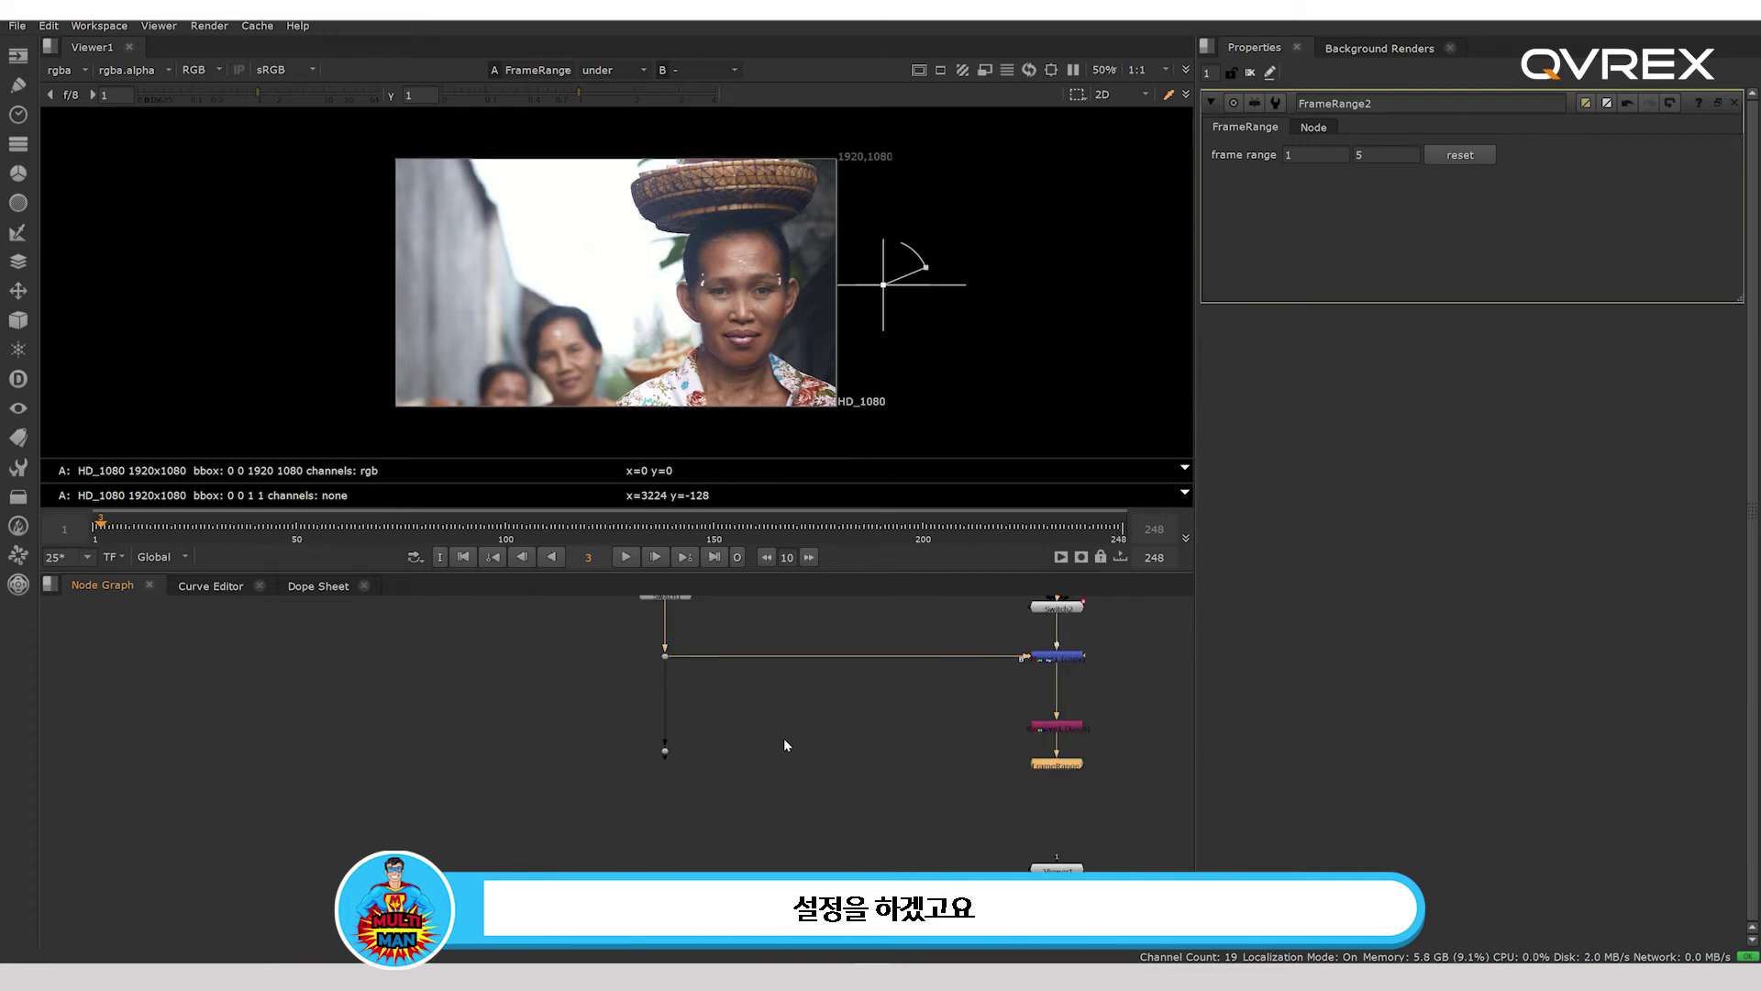
click(665, 751)
key(Delete)
Duplicate the Remove and FrameRange nodes, connect the copies to the Dot under Switch1 and align them beneath it.
drag(1006, 713, 1122, 779)
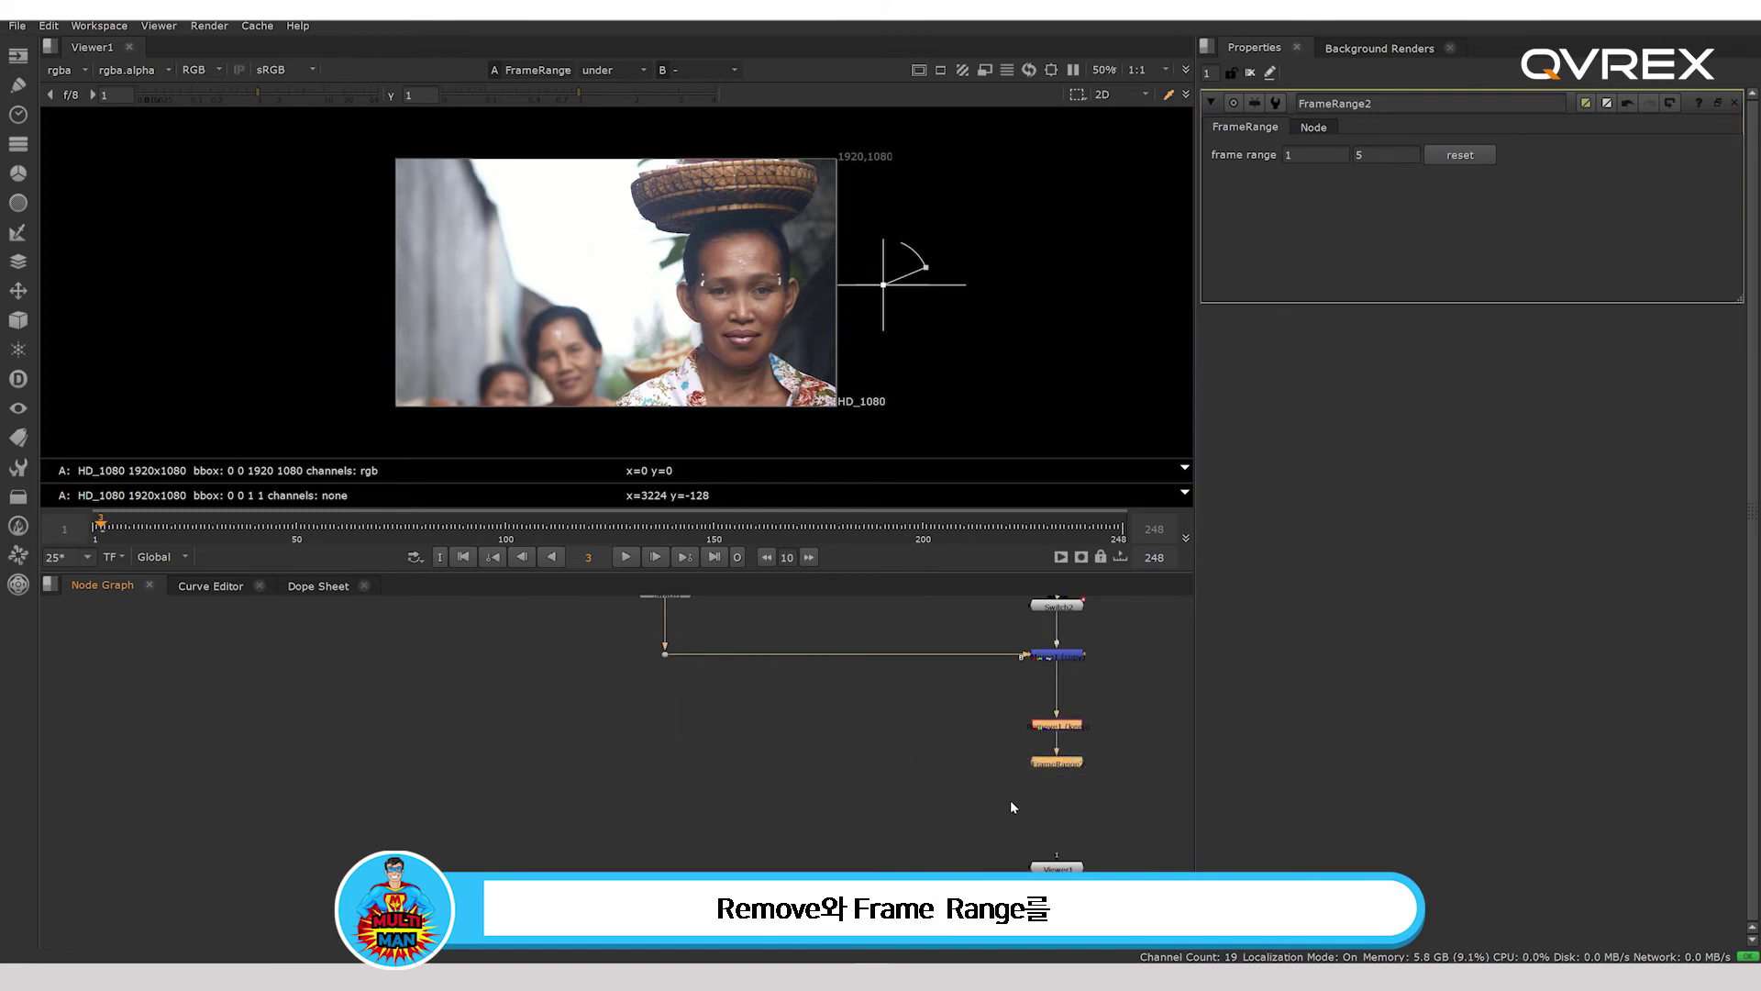
key(ctrl+c)
key(ctrl+v)
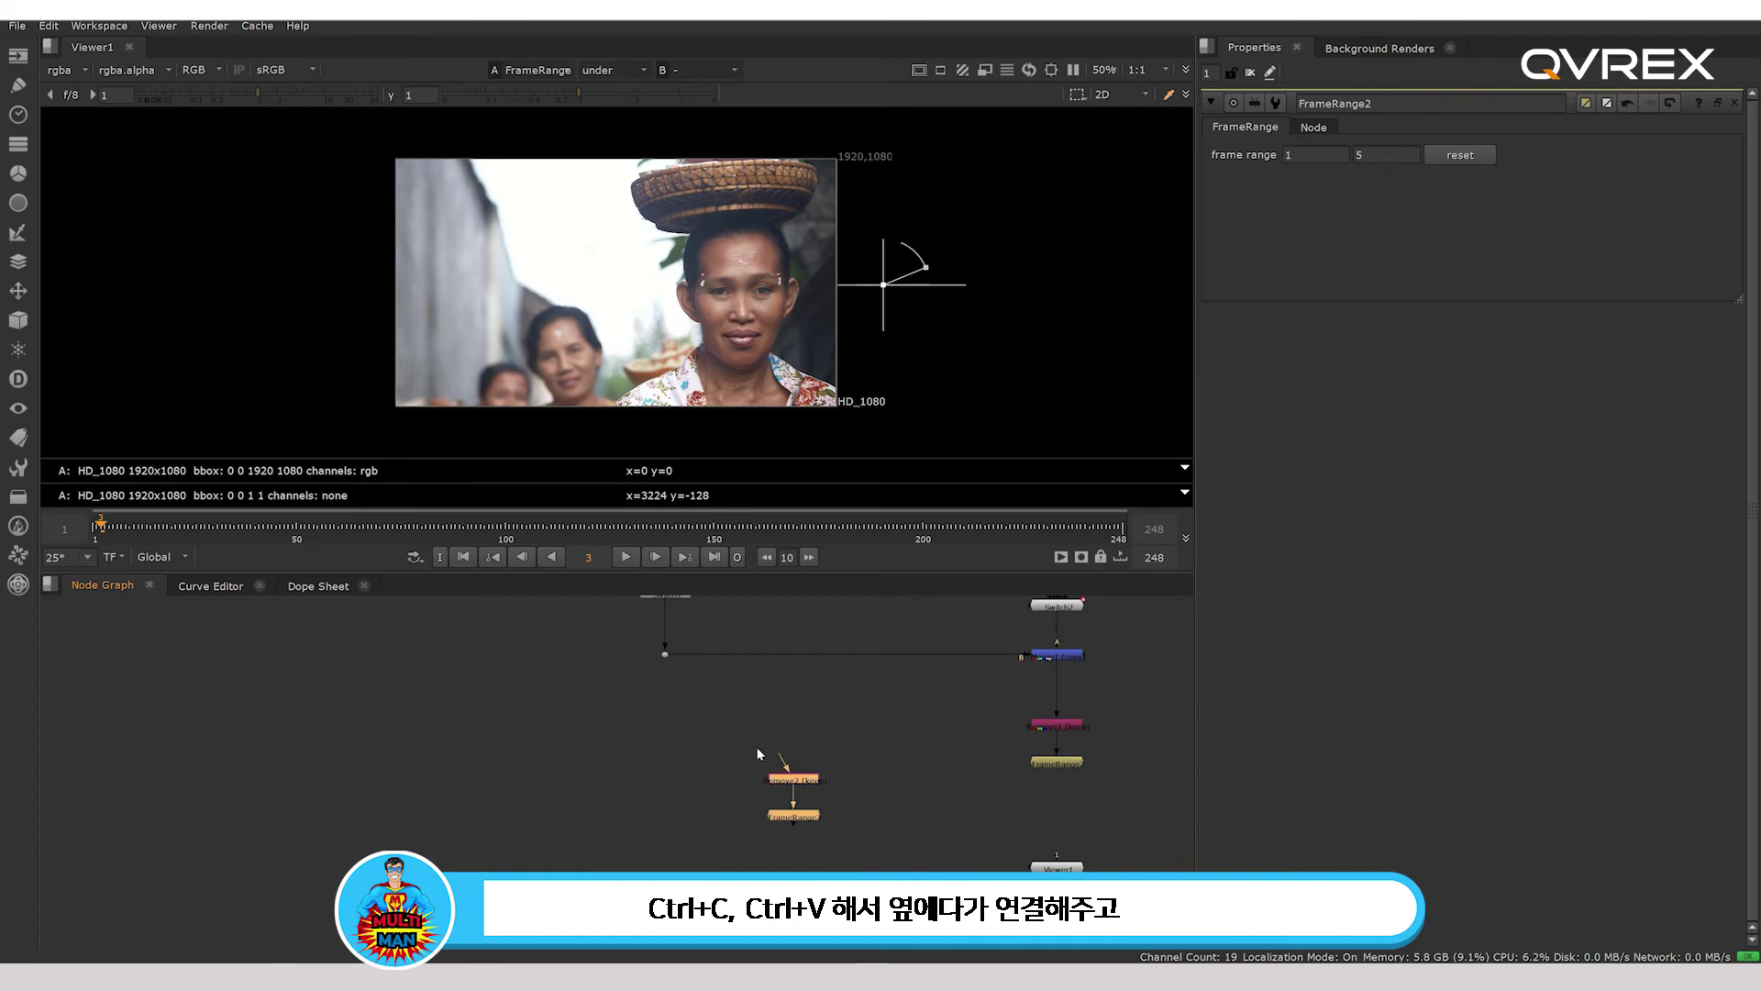
drag(794, 773, 665, 654)
drag(794, 780, 650, 719)
middle_drag(686, 732, 720, 734)
Connect the original-image FrameRange to Viewer input 1 and the edited-image FrameRange to input 2, and compare the two images.
drag(699, 764, 830, 867)
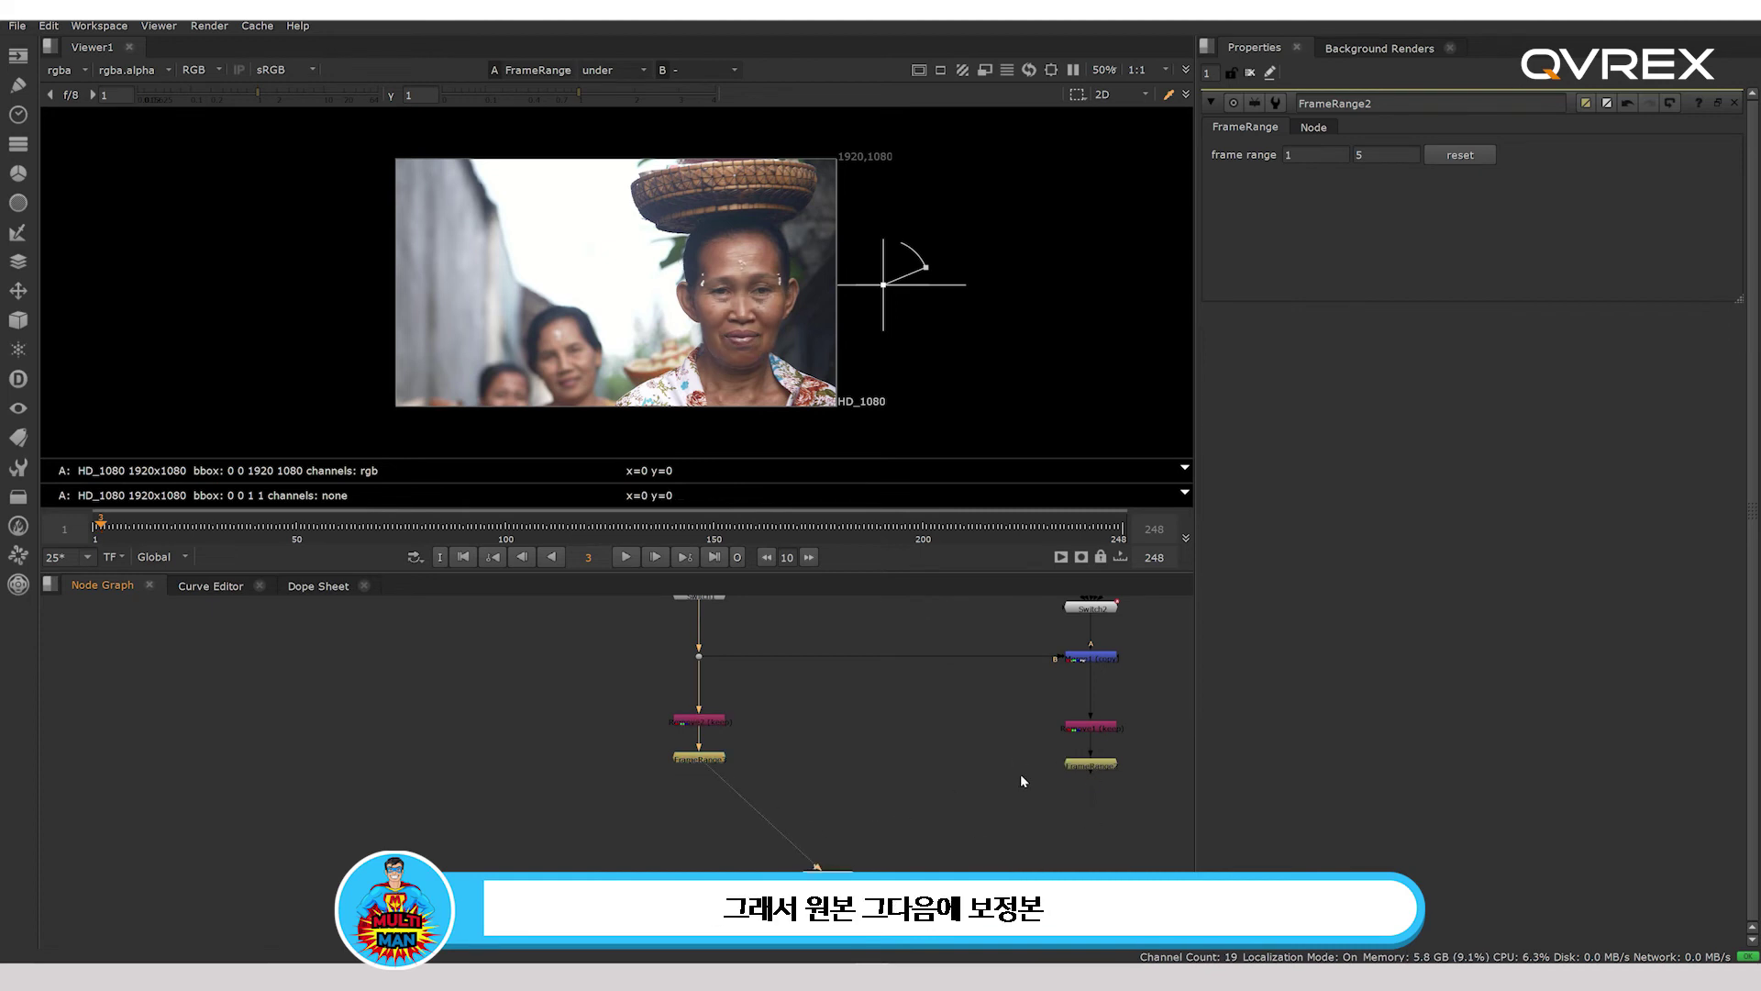
click(1082, 765)
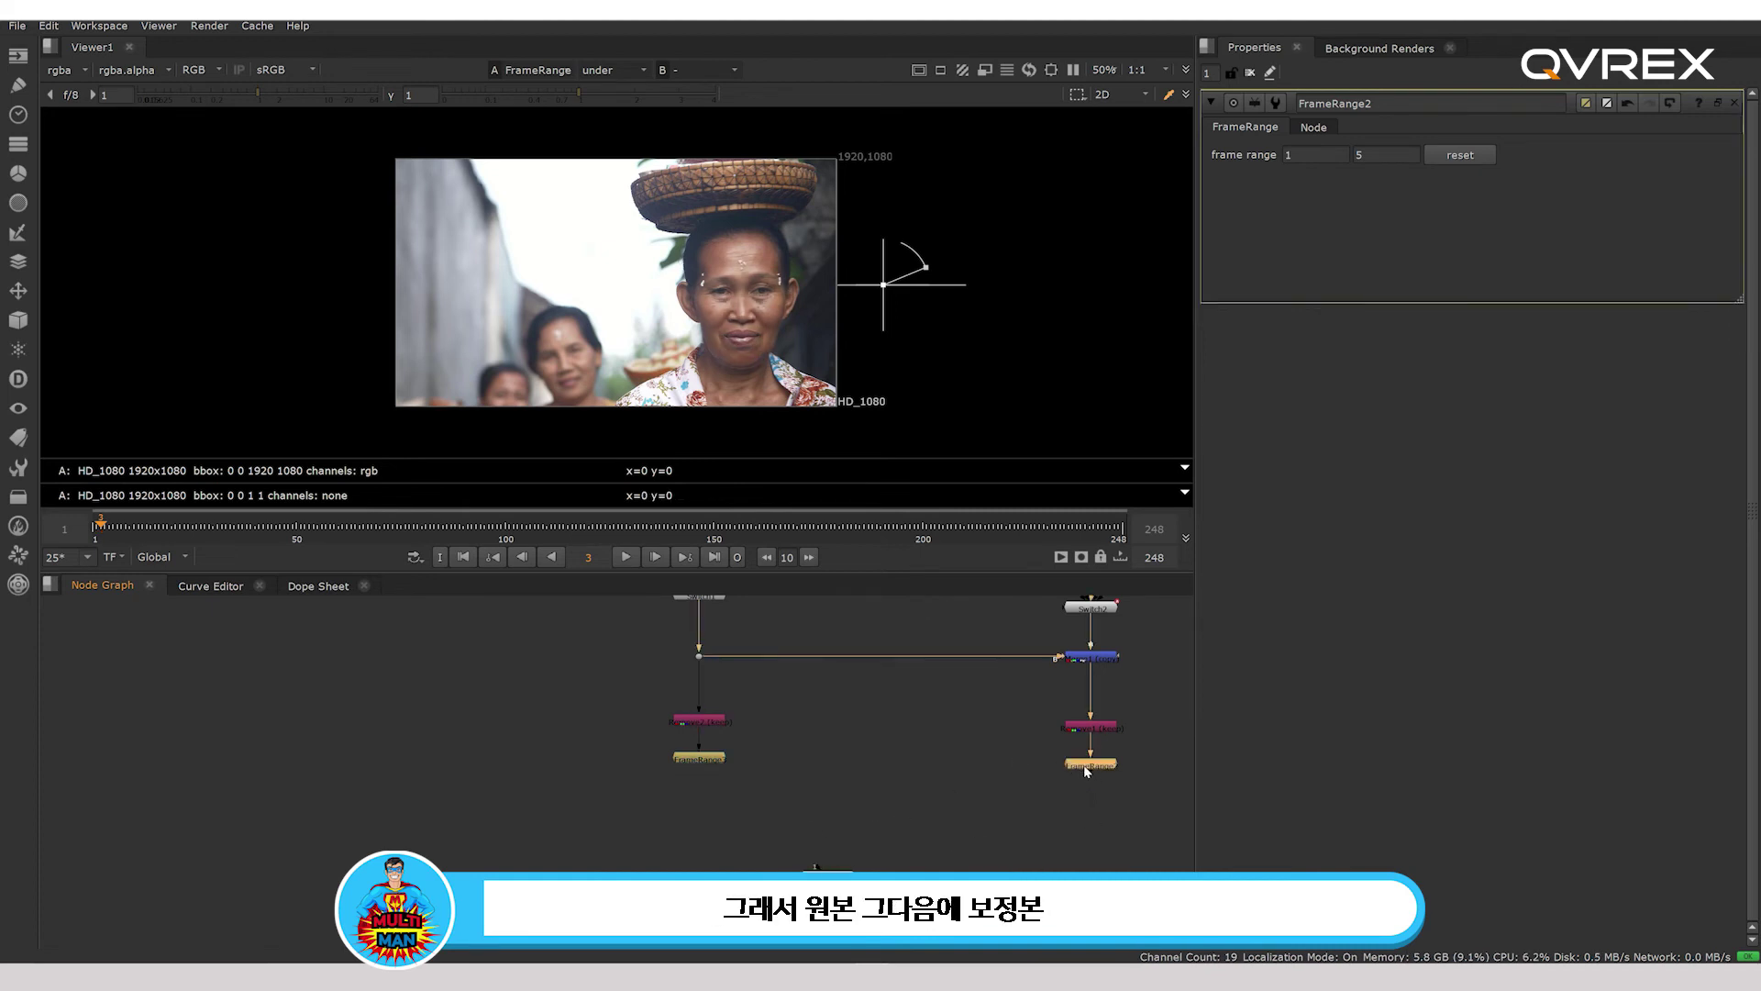
key(2)
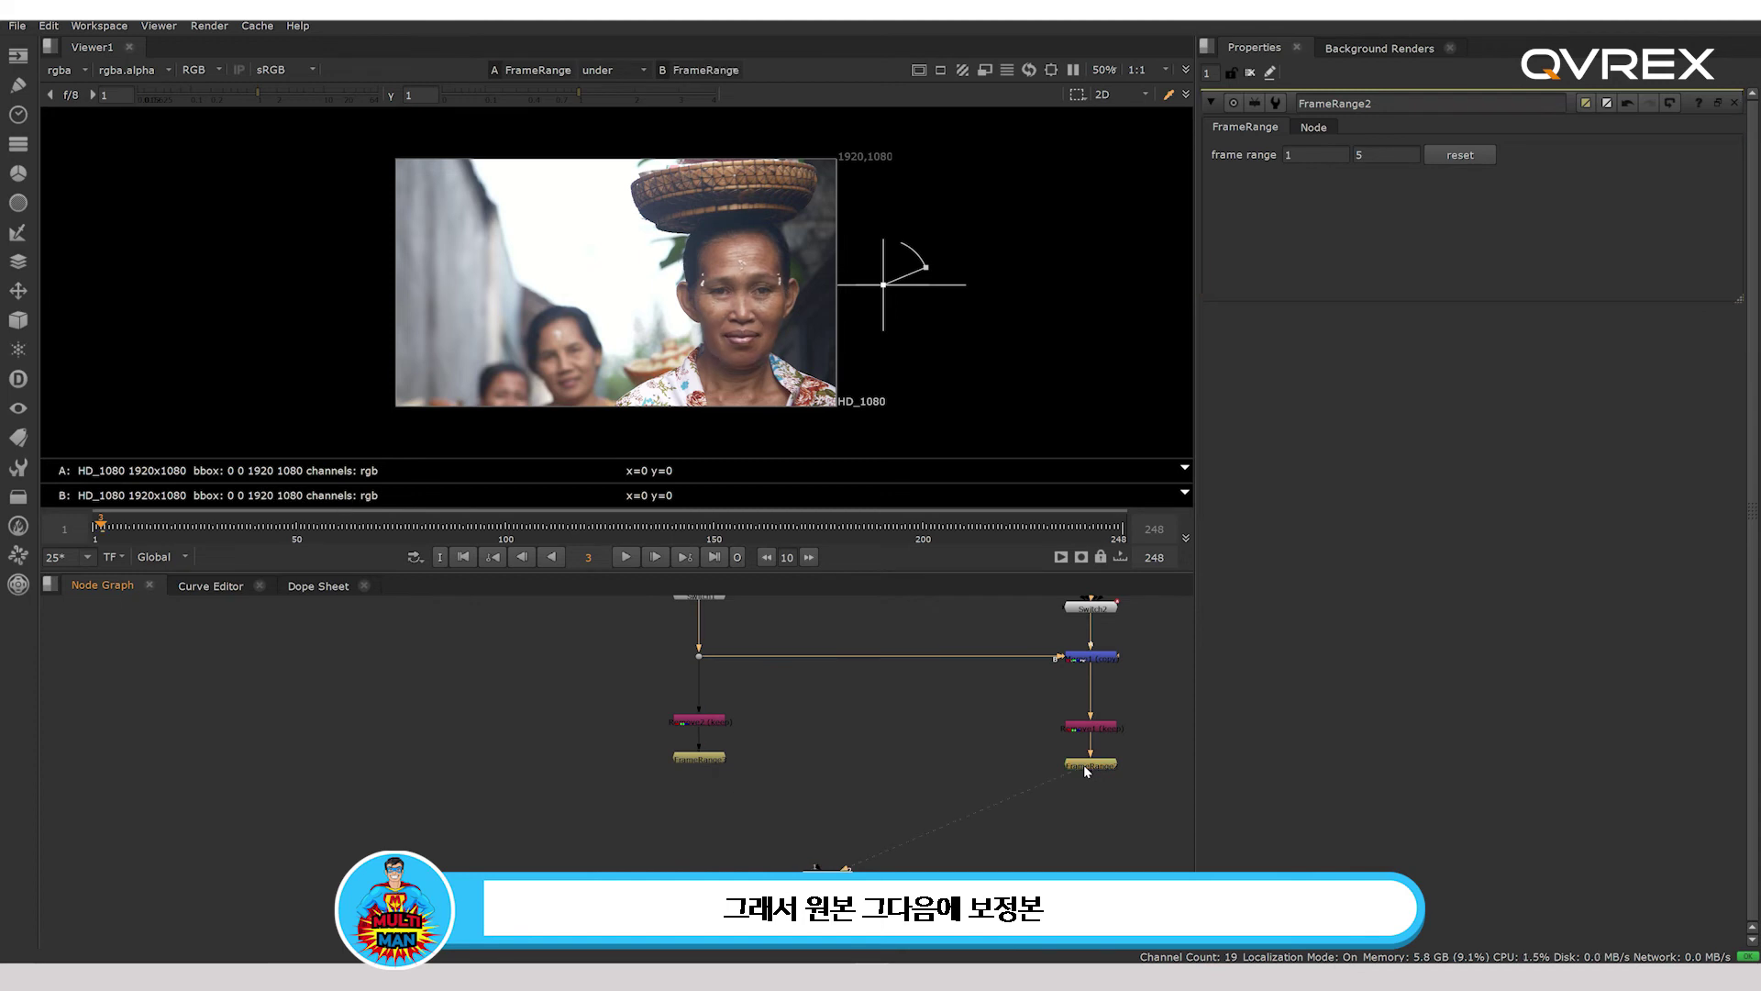
key(1)
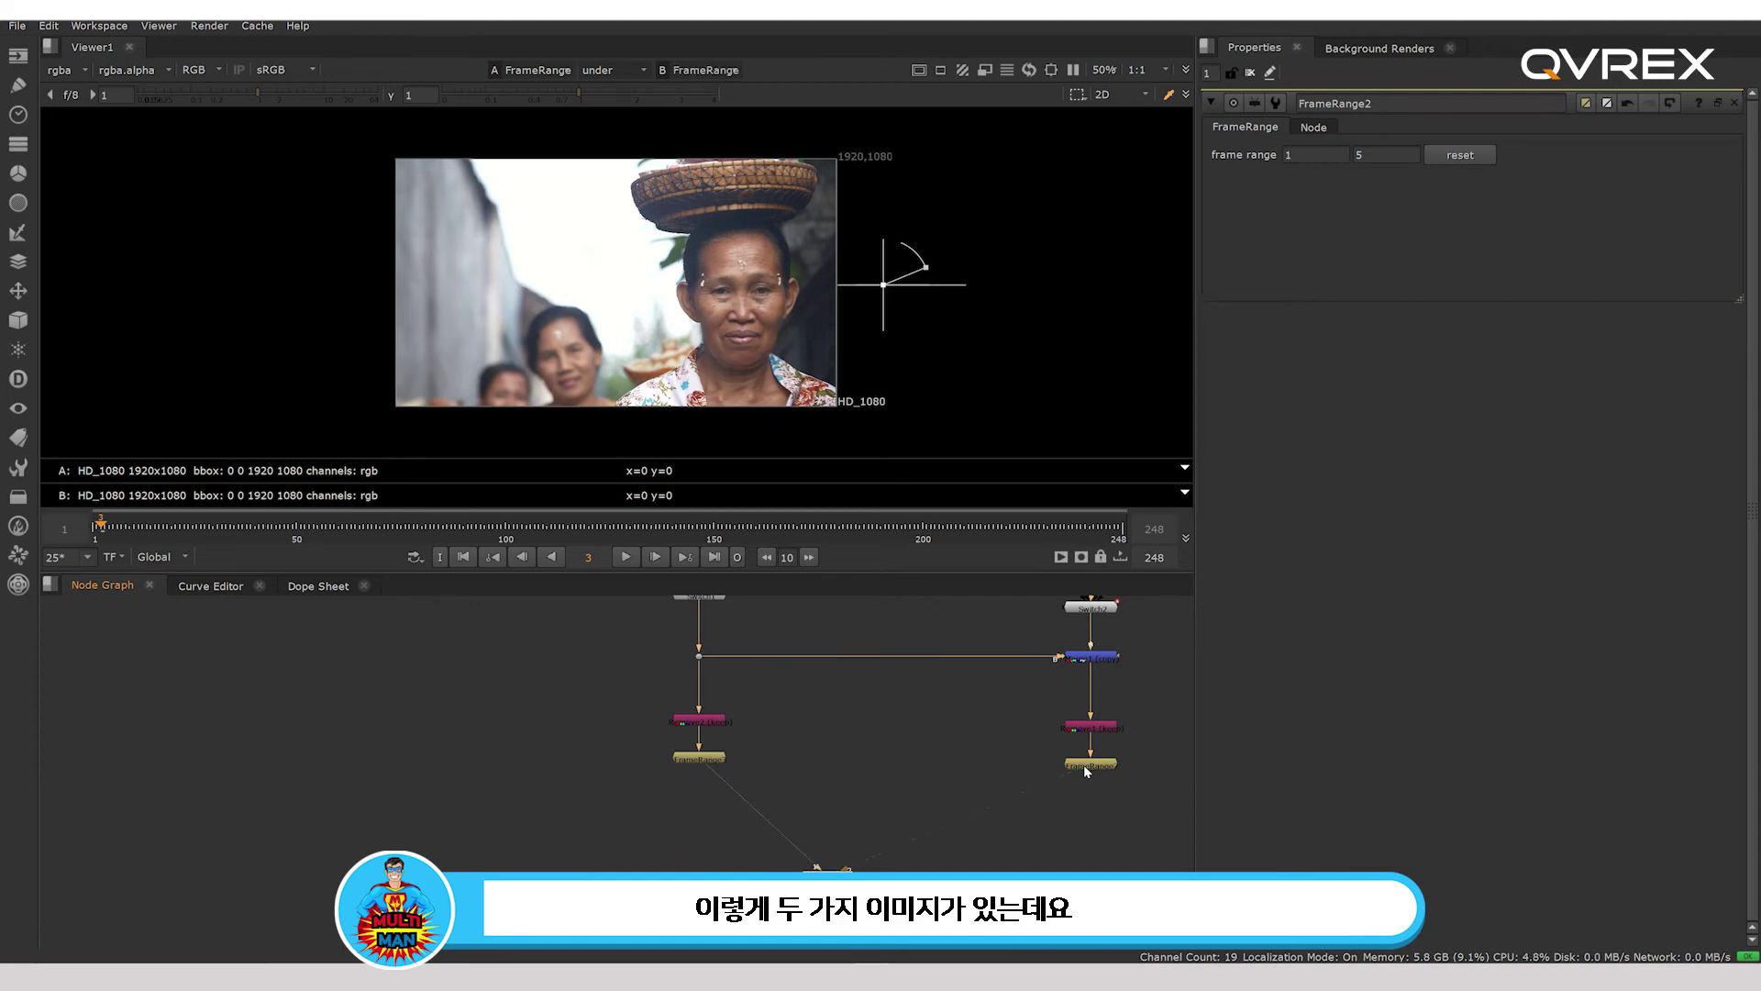
middle_drag(845, 896, 828, 858)
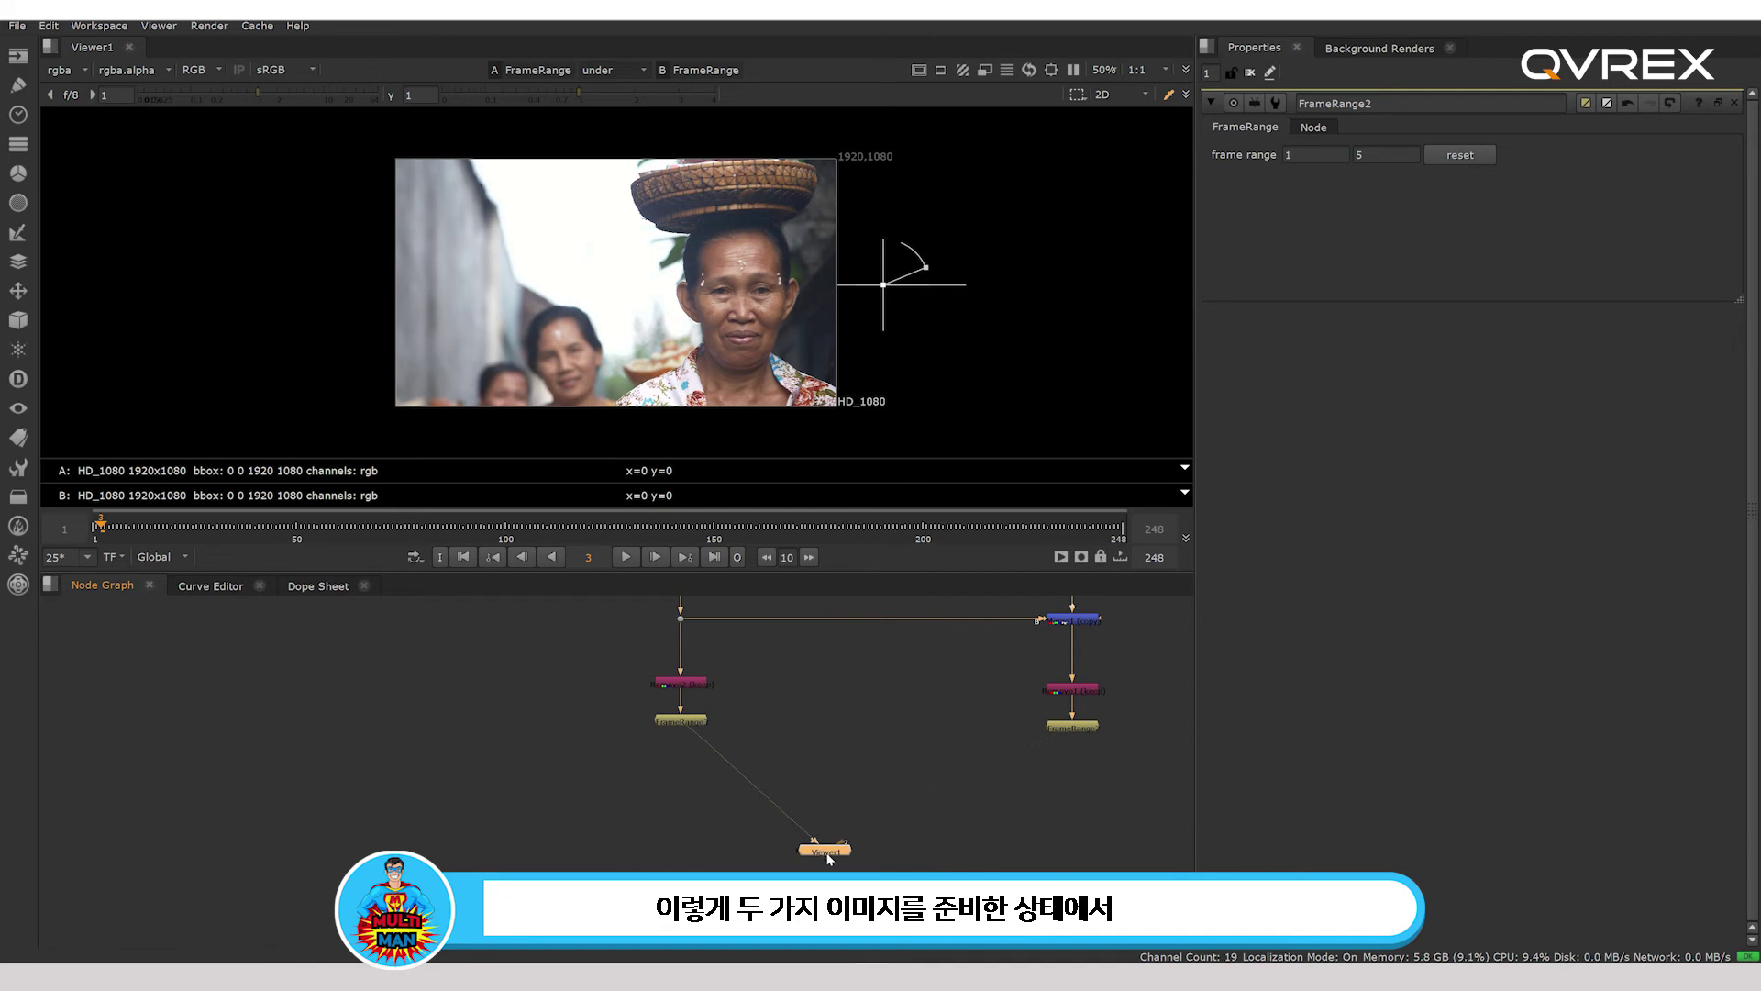
Create a CopyCat node in the space between the original and edited branches.
scroll(849, 742, down, 3)
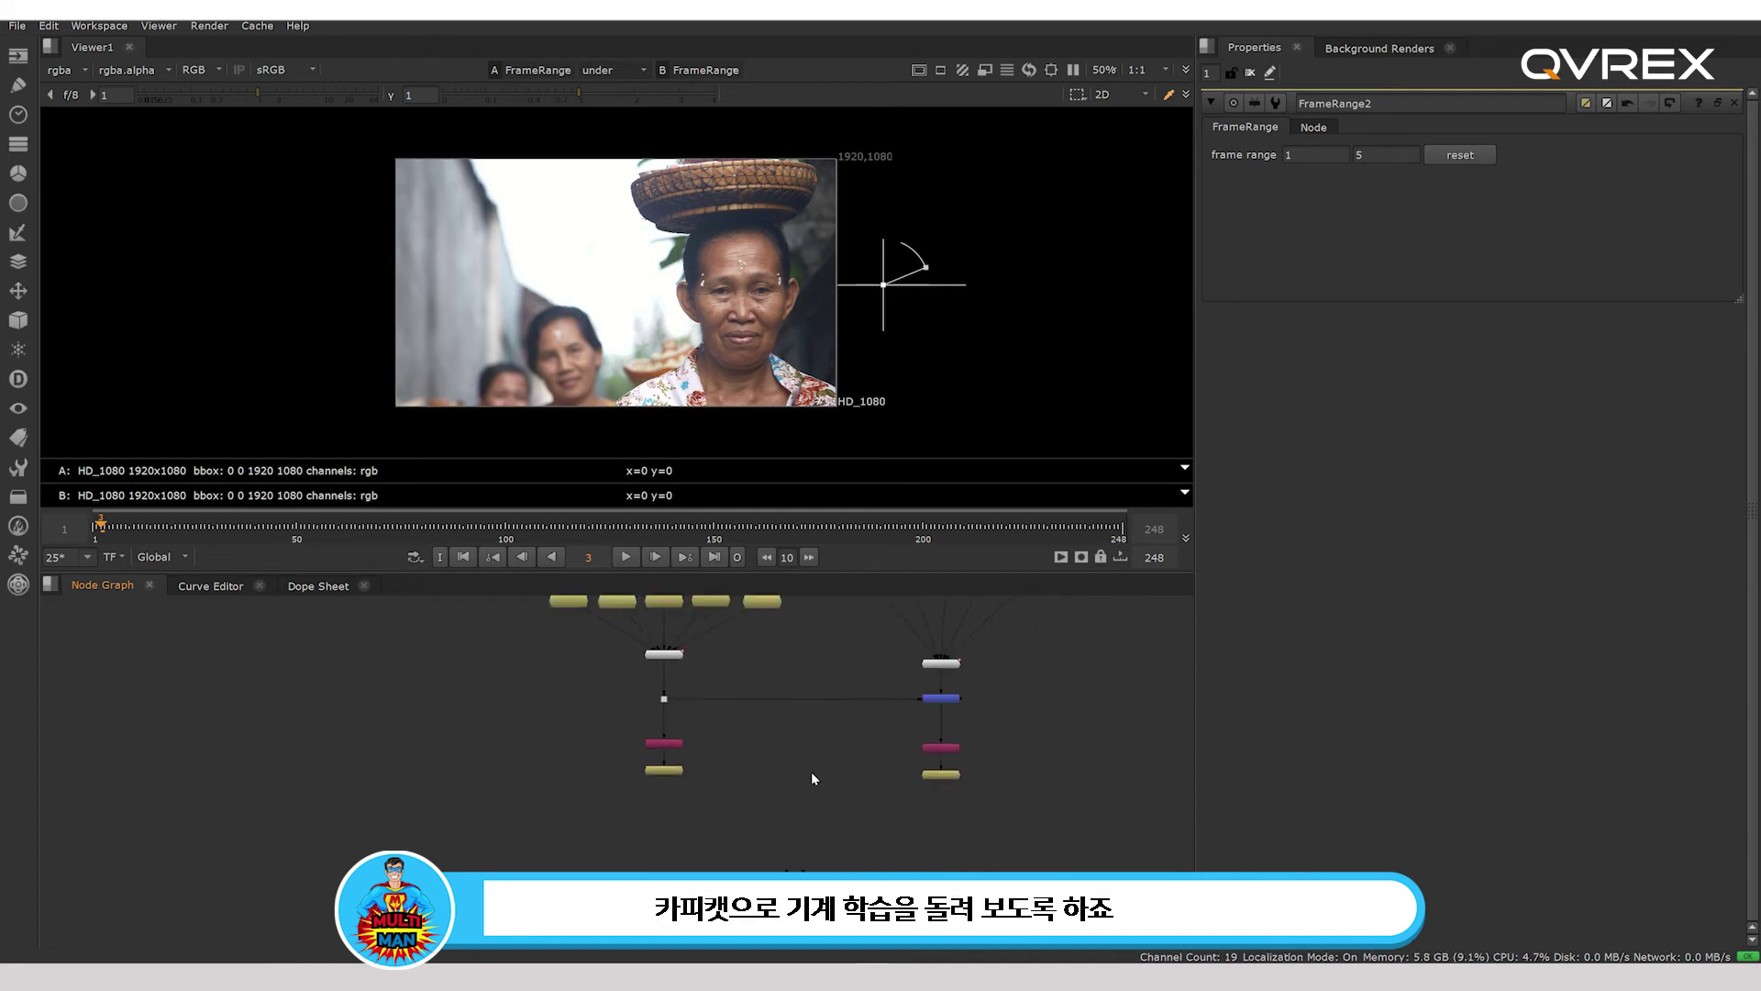
middle_drag(811, 772, 651, 765)
scroll(679, 780, up, 1)
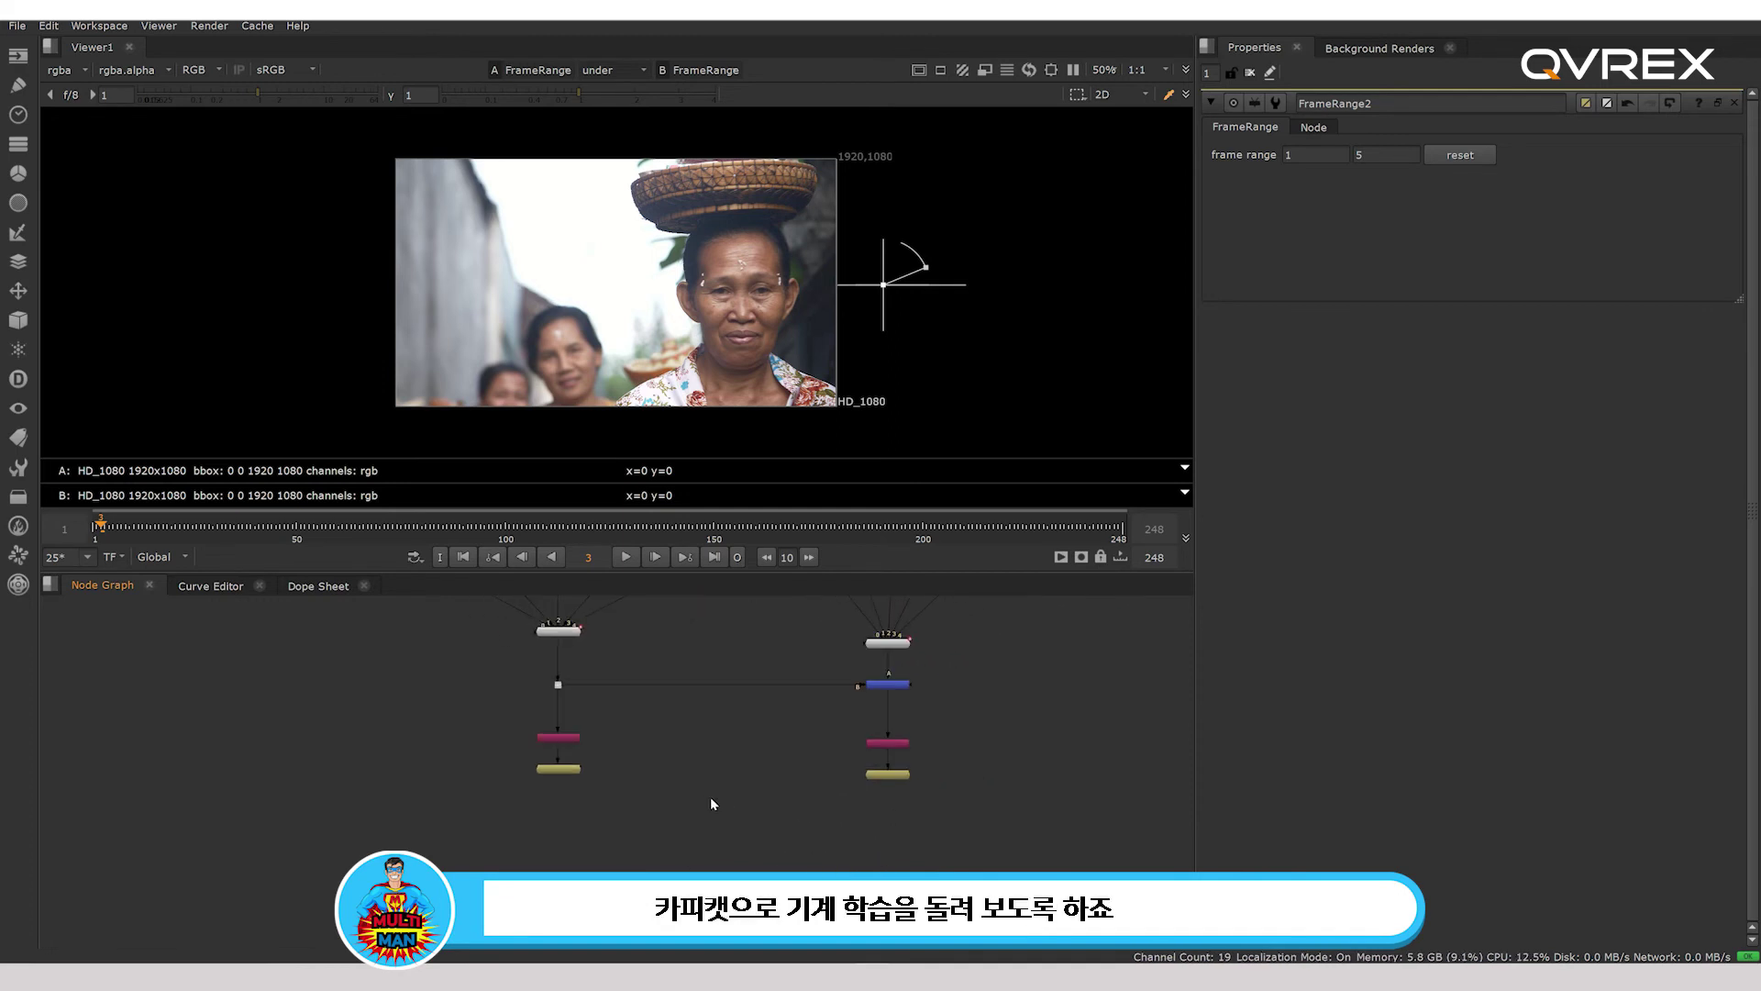
key(Tab)
text(c)
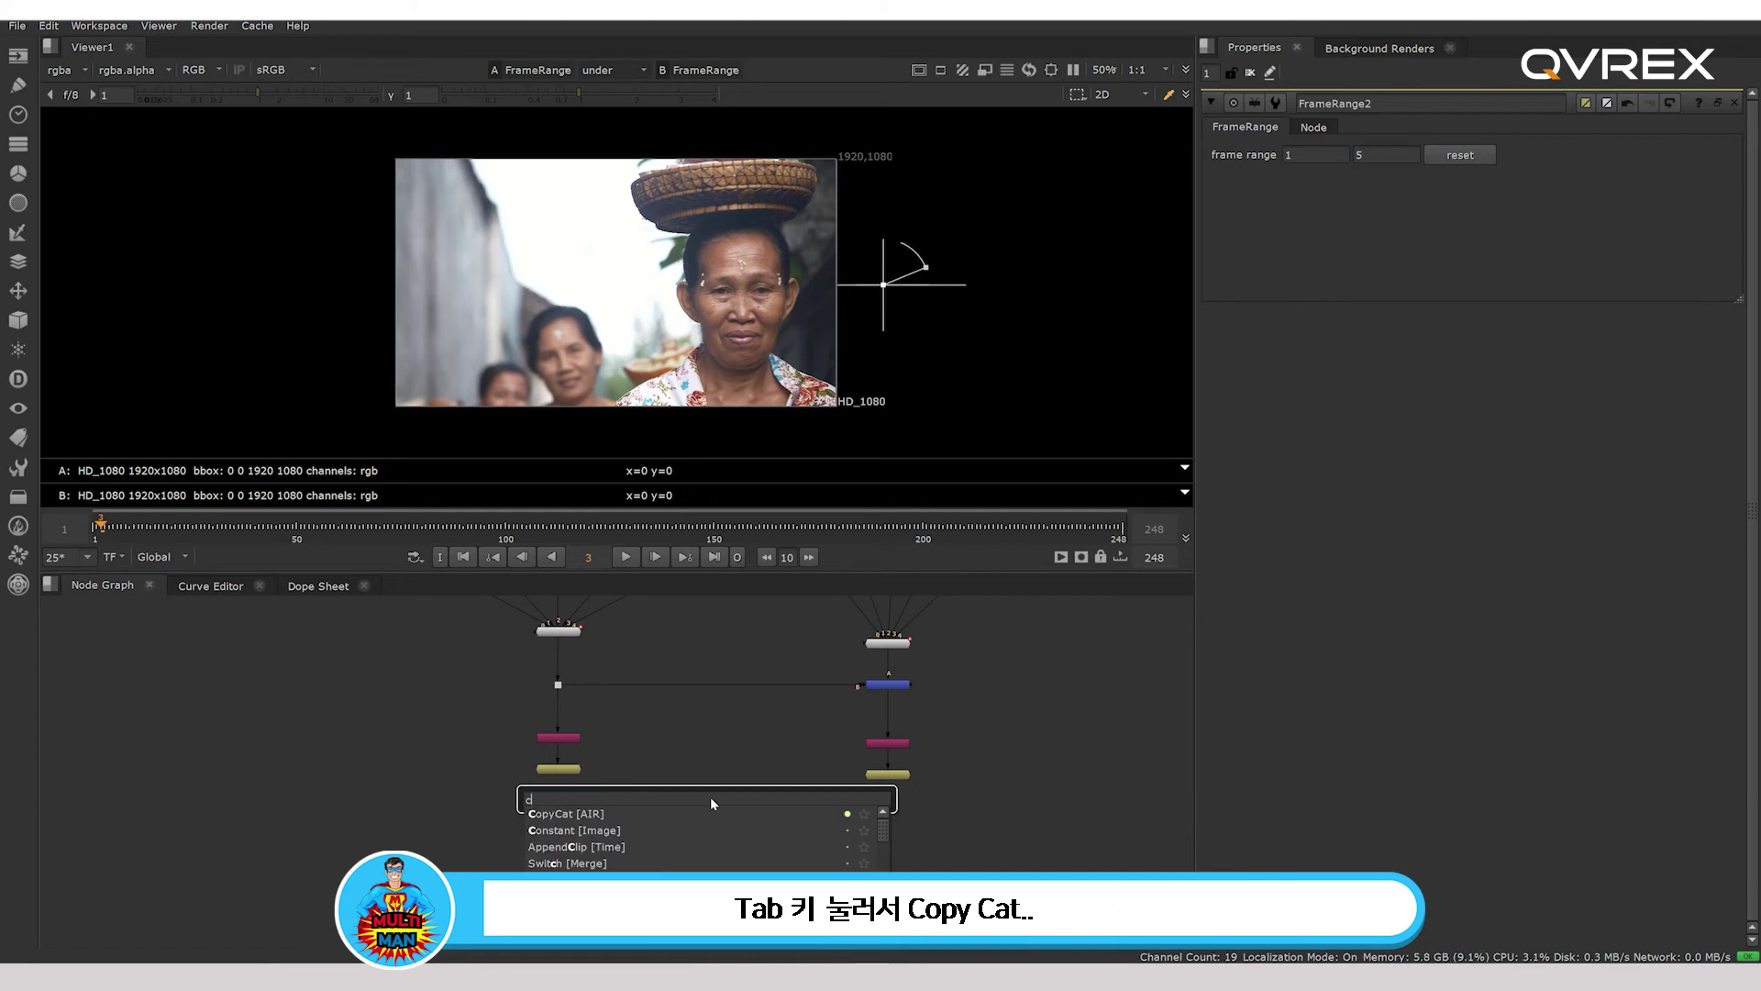
click(603, 812)
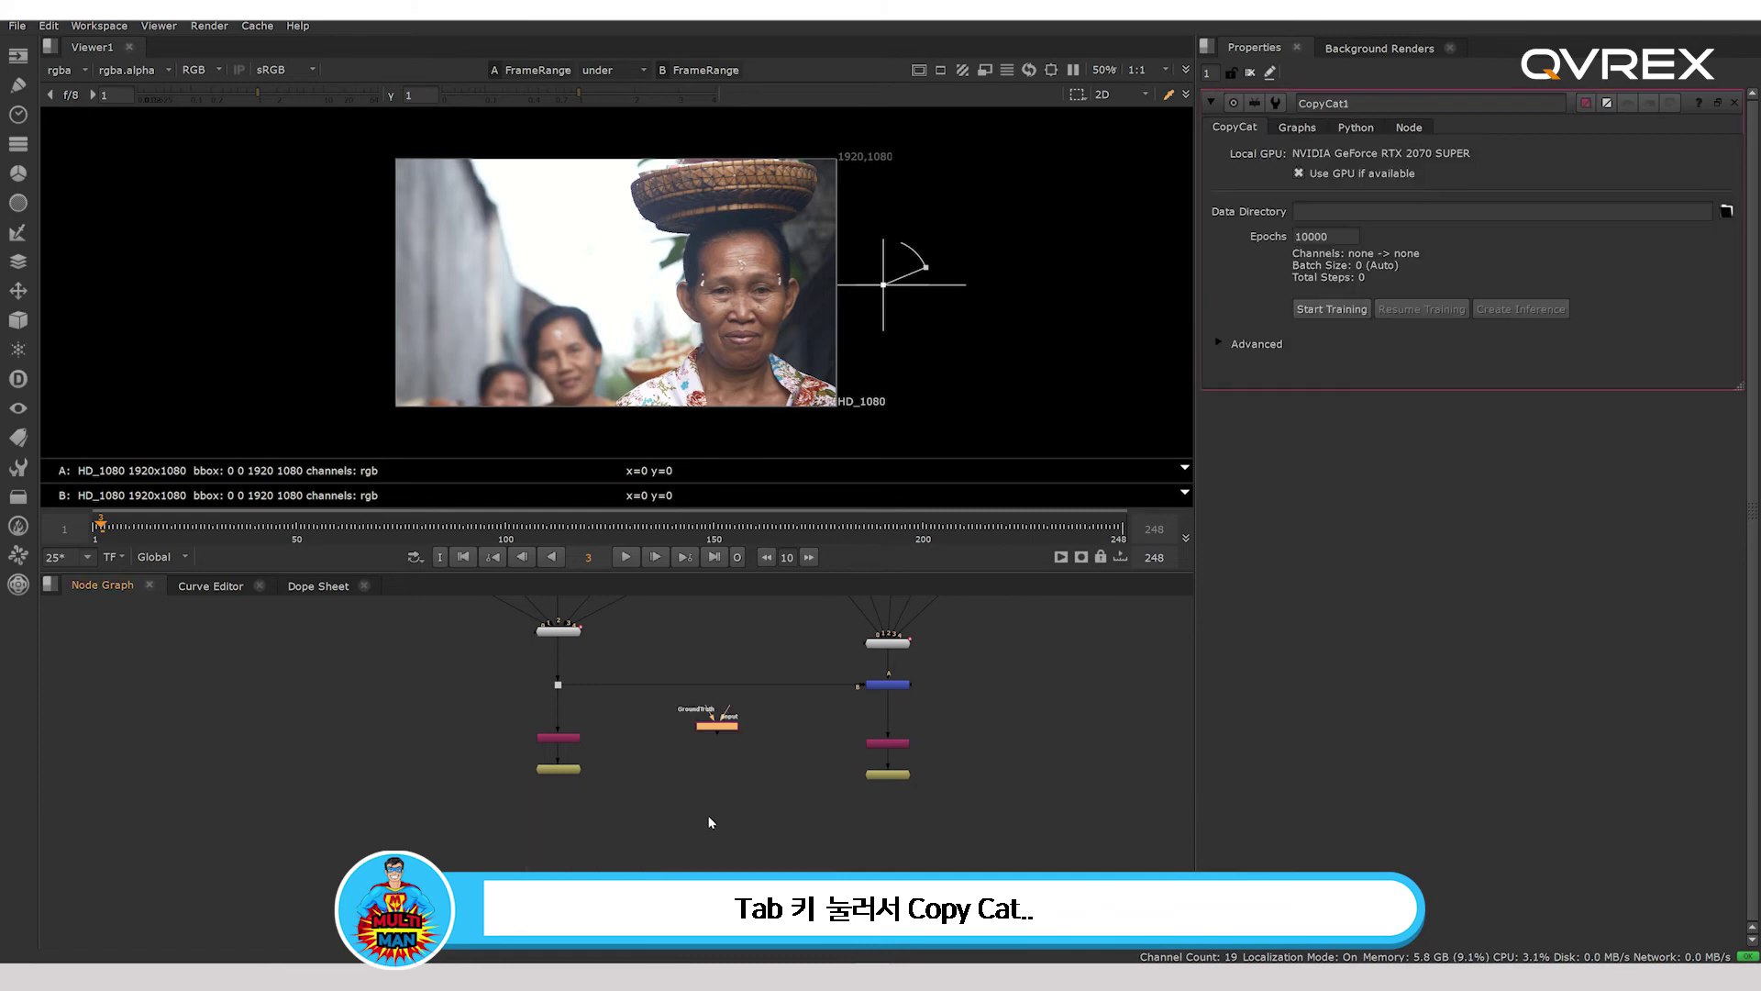
Connect CopyCat's Input to the original-image FrameRange and its GroundTruth to the edited-image FrameRange, and view the CopyCat node.
drag(725, 779, 557, 747)
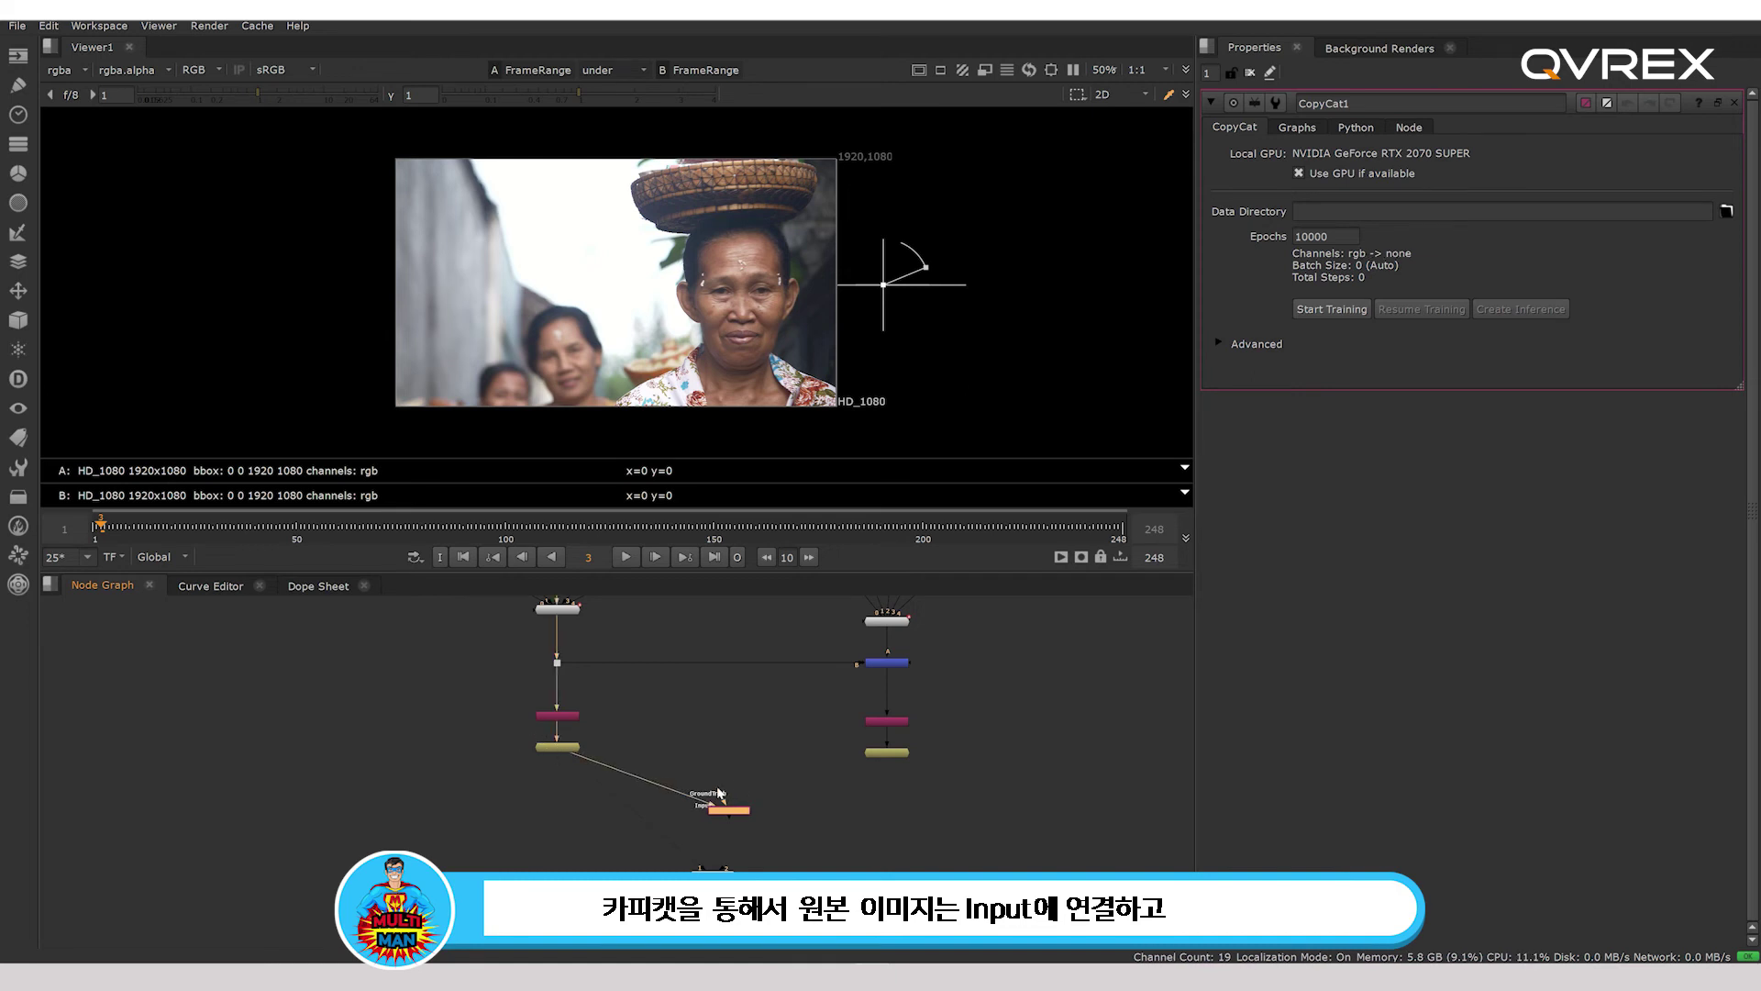
drag(719, 791, 888, 755)
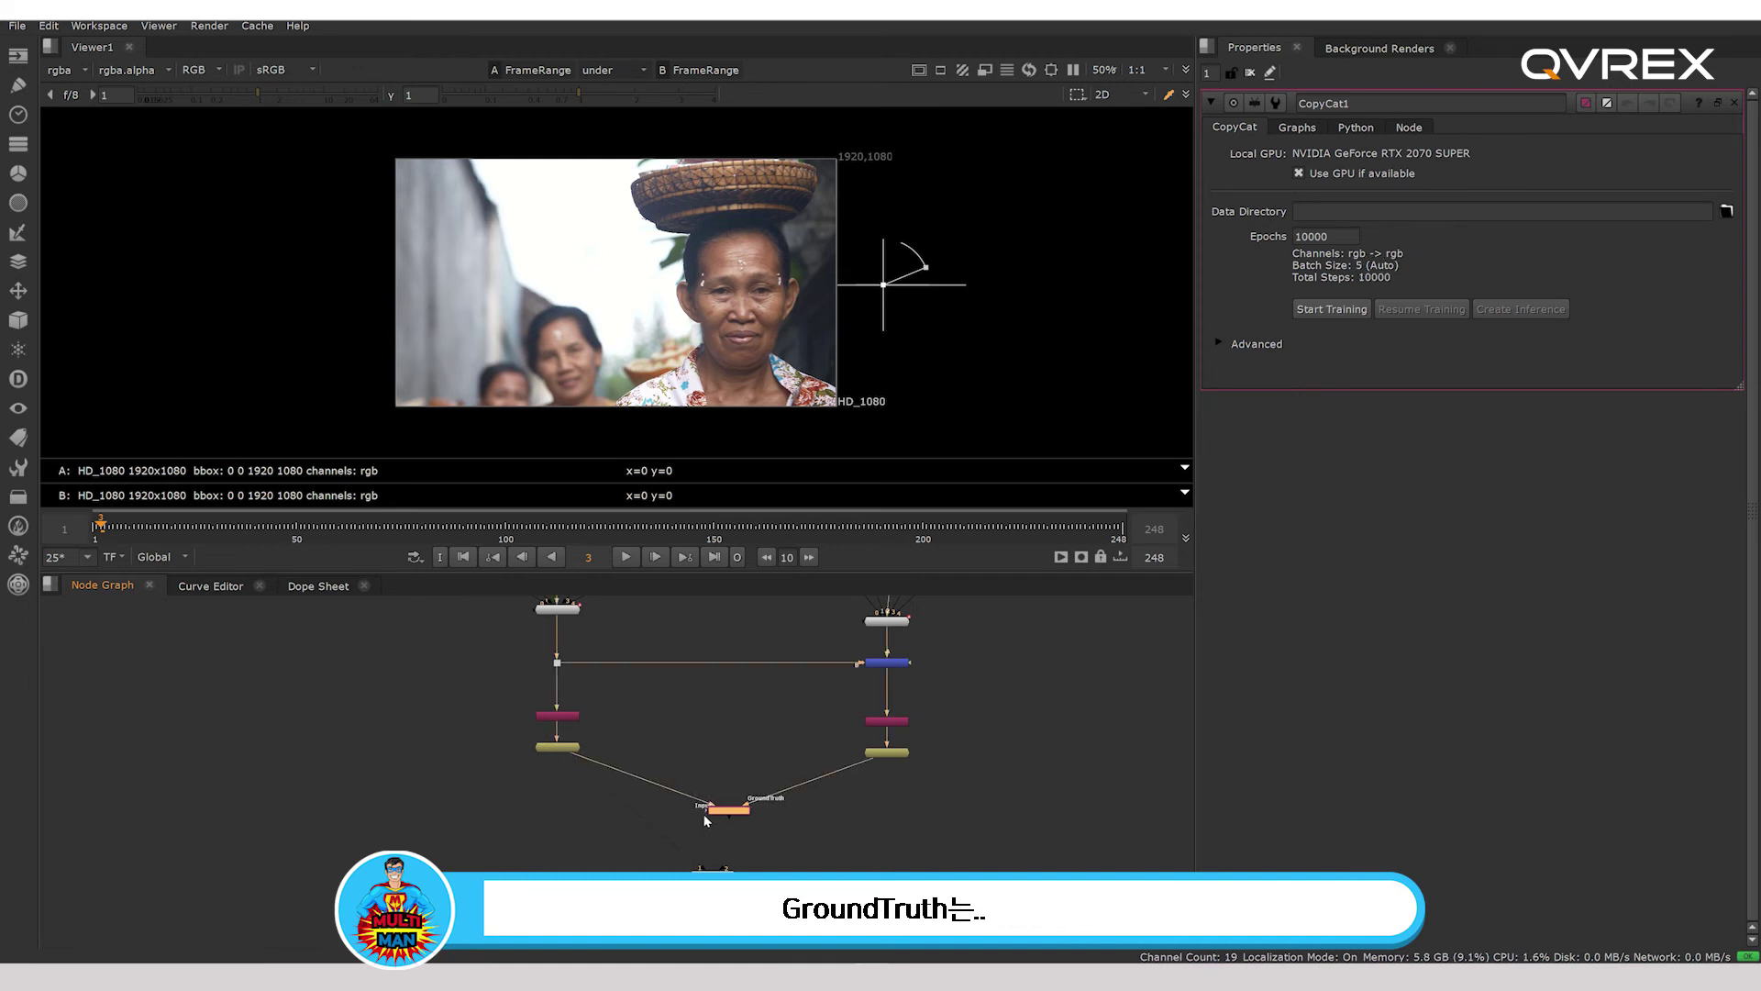
drag(706, 819, 730, 838)
key(1)
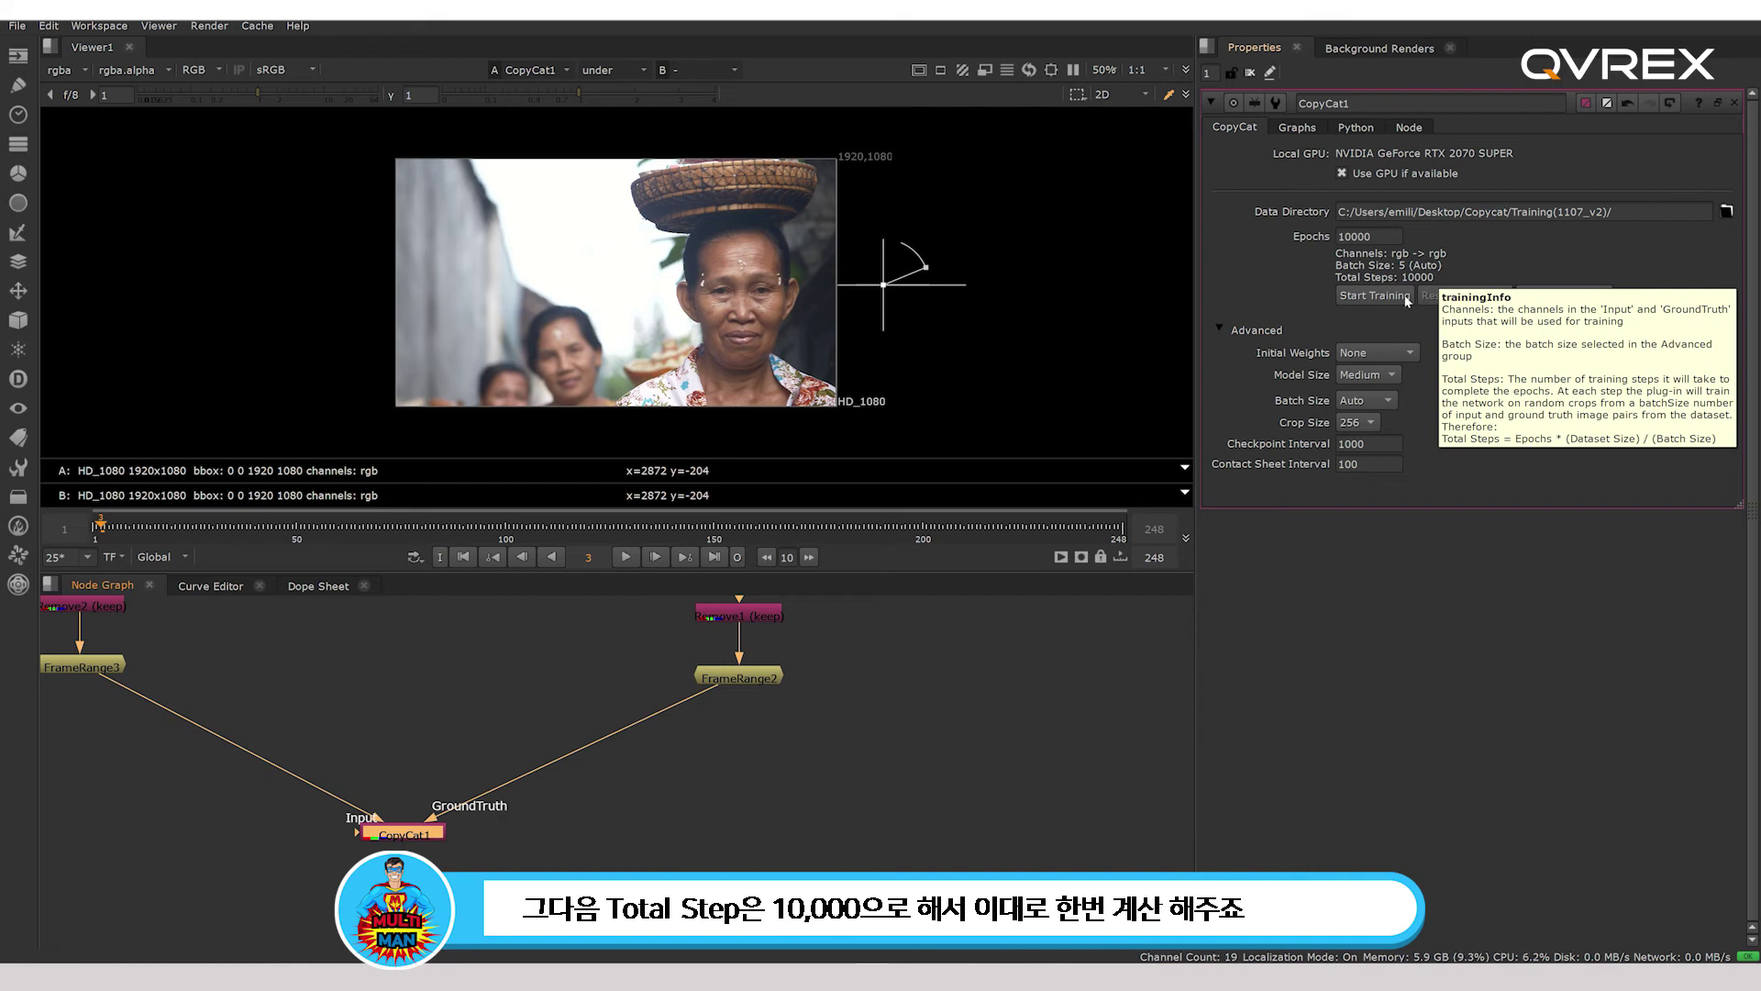
Start the CopyCat training with the current settings.
middle_drag(704, 759, 725, 796)
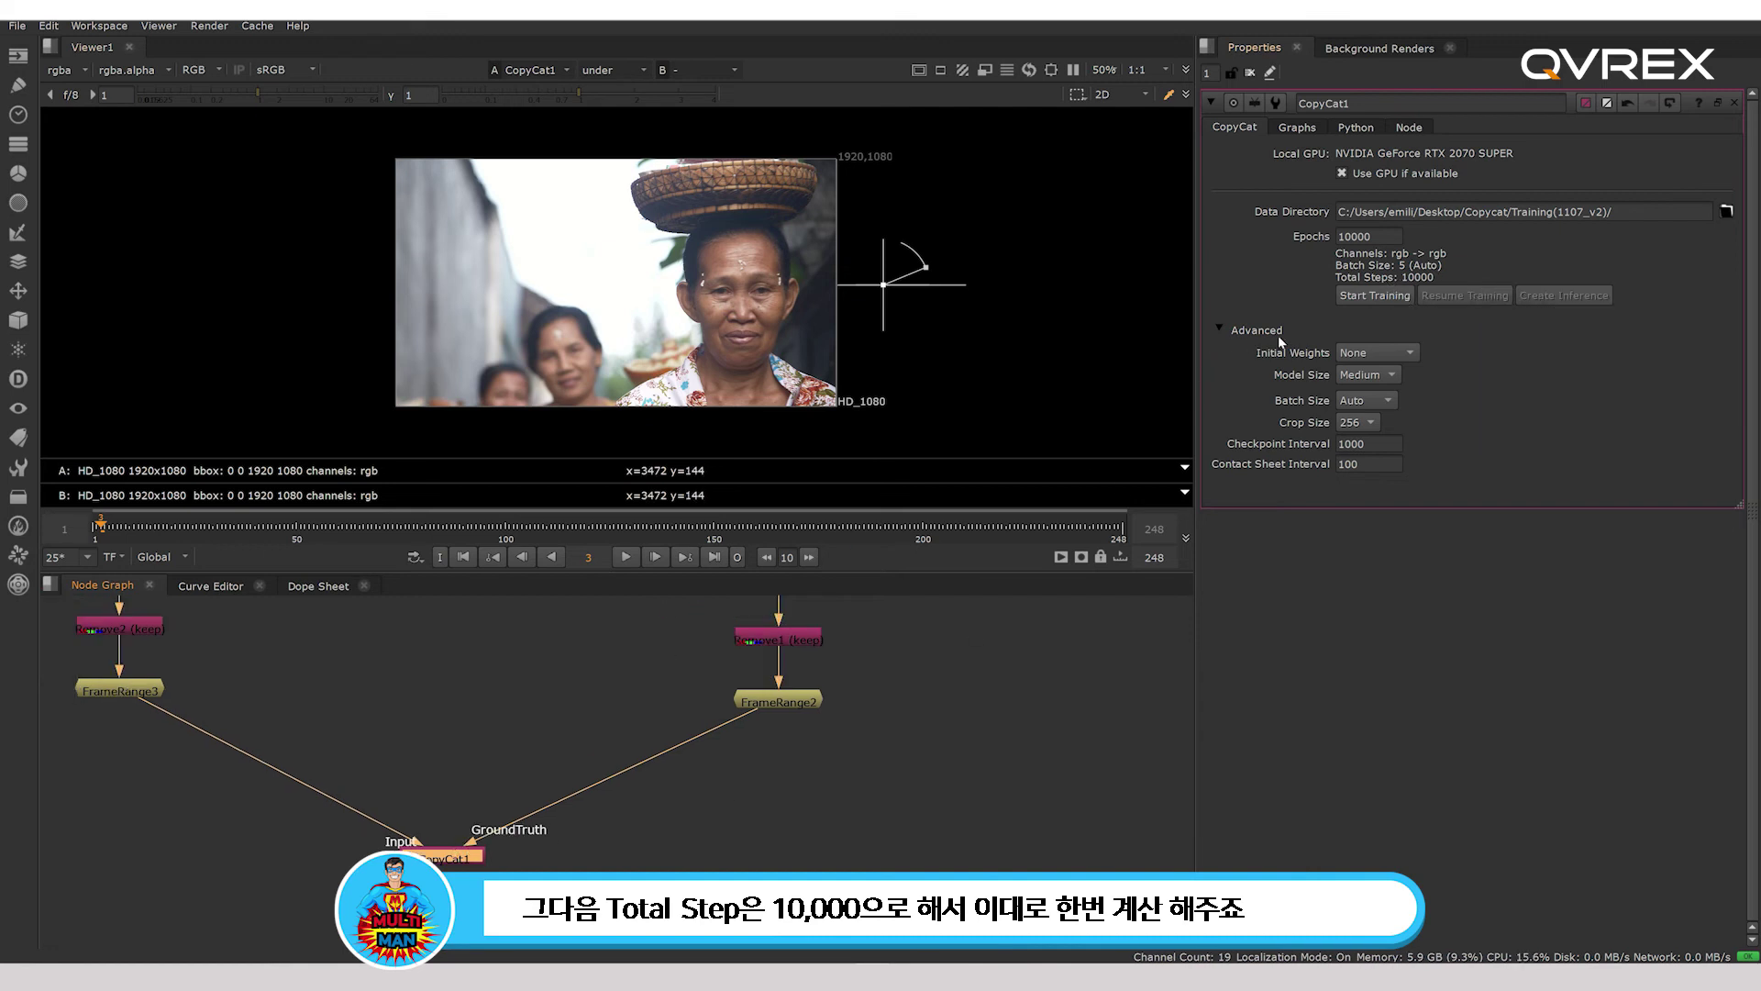
click(1374, 295)
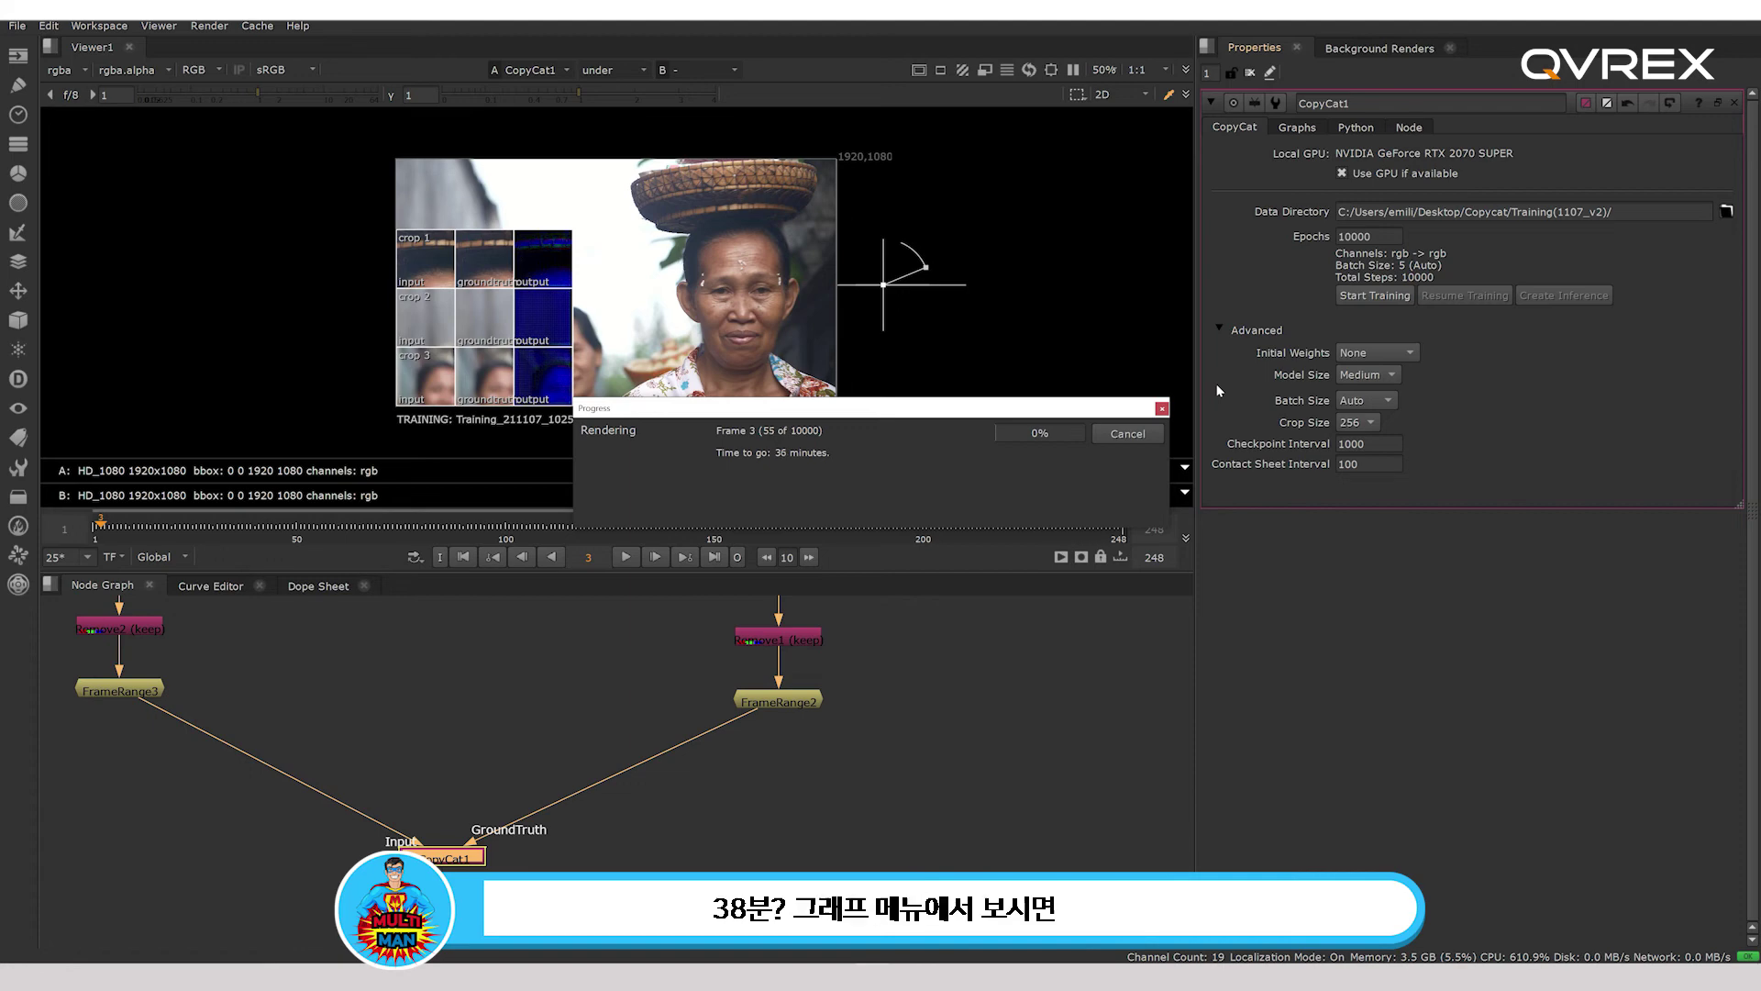
Open the CopyCat node's graphs to examine the training progress.
click(1306, 127)
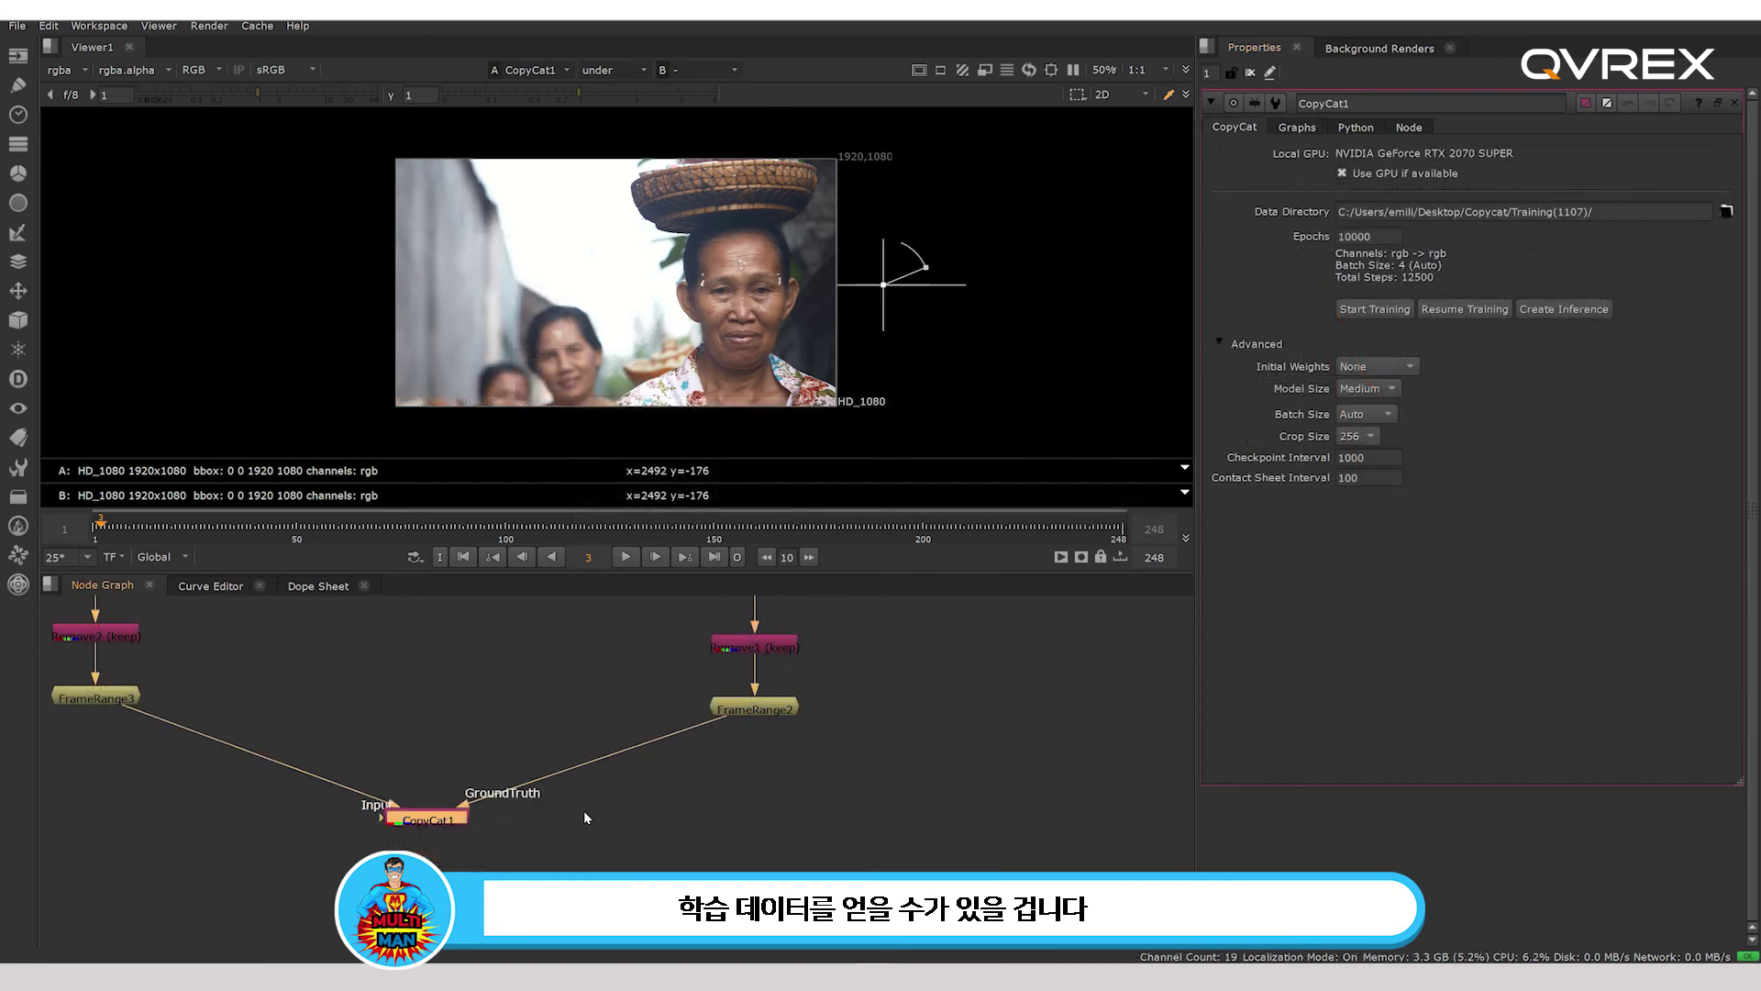
Create an Inference node from the trained CopyCat, place it beside the original Read2 clip, and connect its Input to that clip.
scroll(483, 829, down, 2)
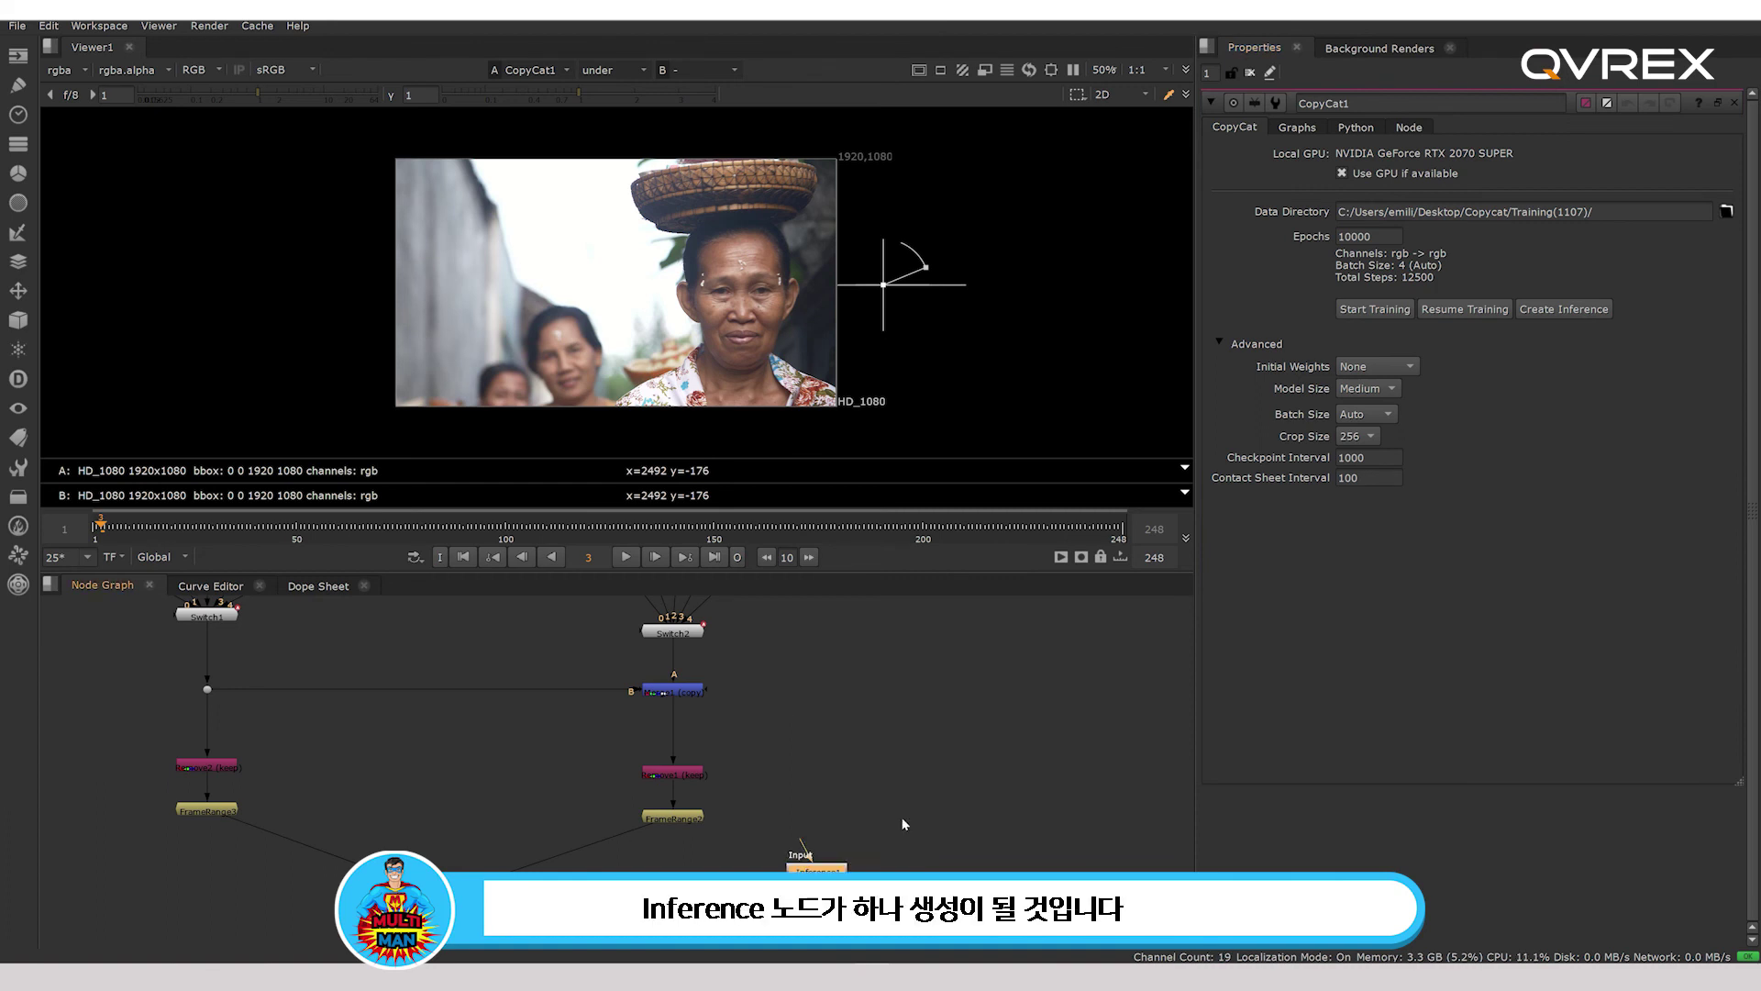
drag(902, 819, 835, 724)
middle_drag(801, 769, 705, 834)
scroll(739, 792, down, 3)
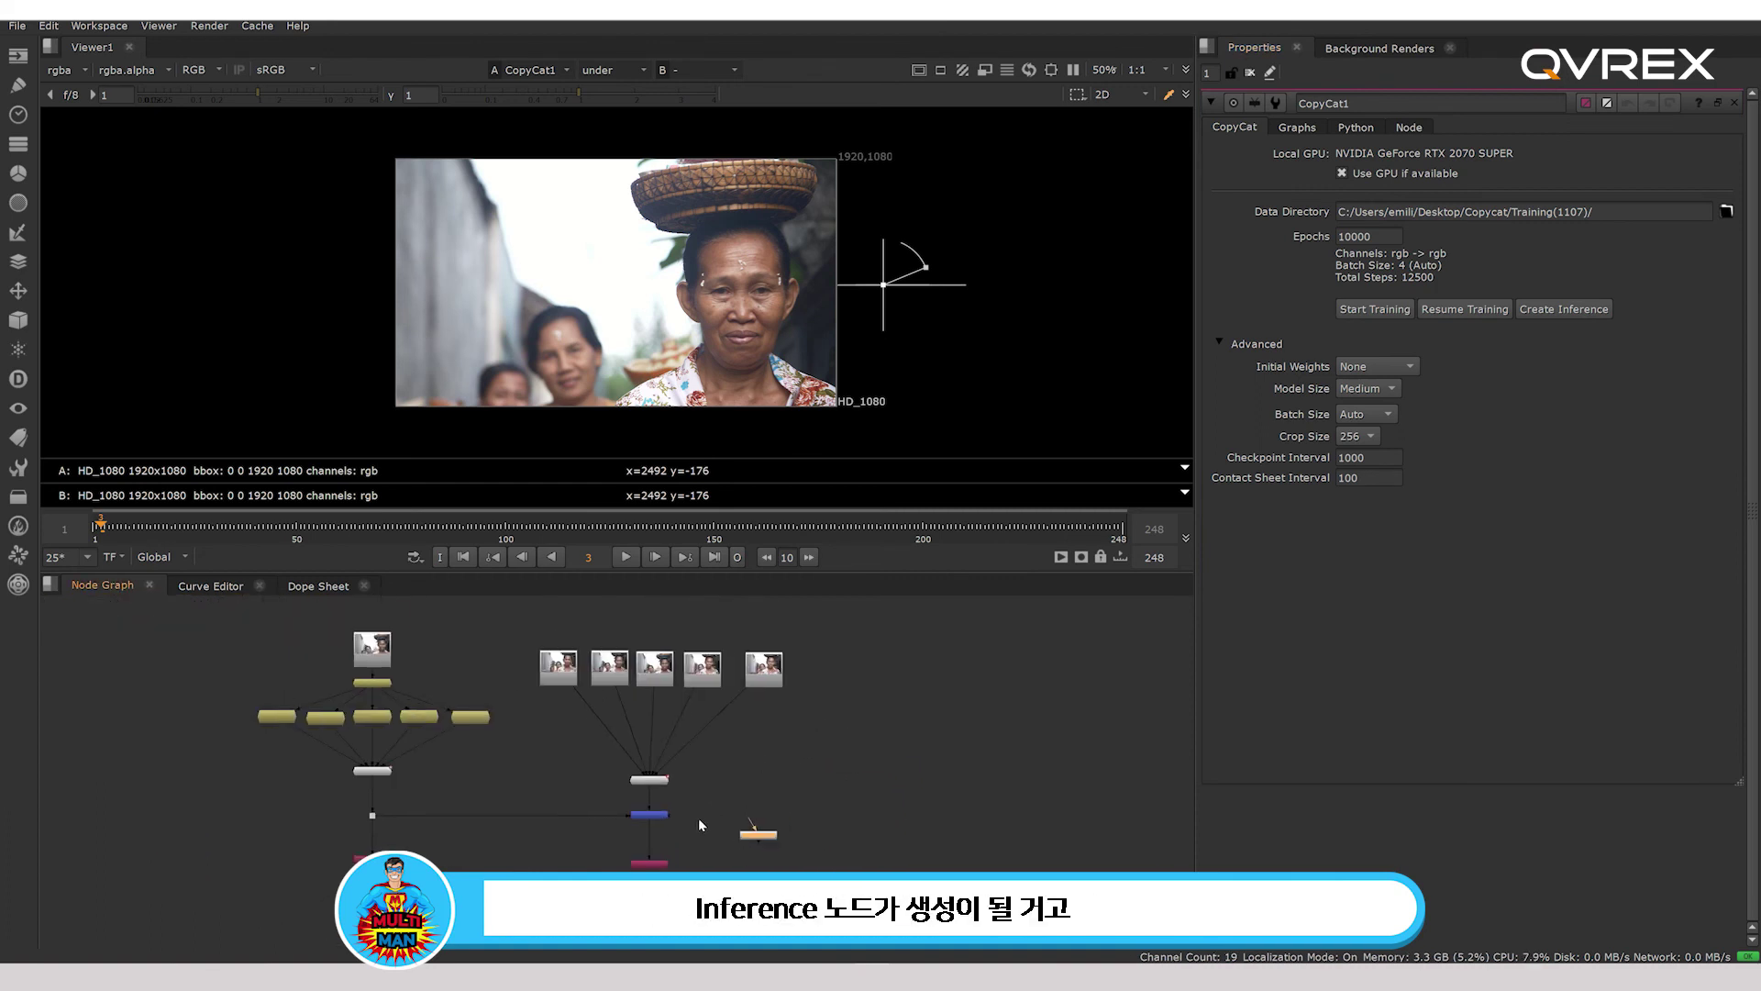
drag(738, 834, 489, 635)
scroll(404, 664, up, 5)
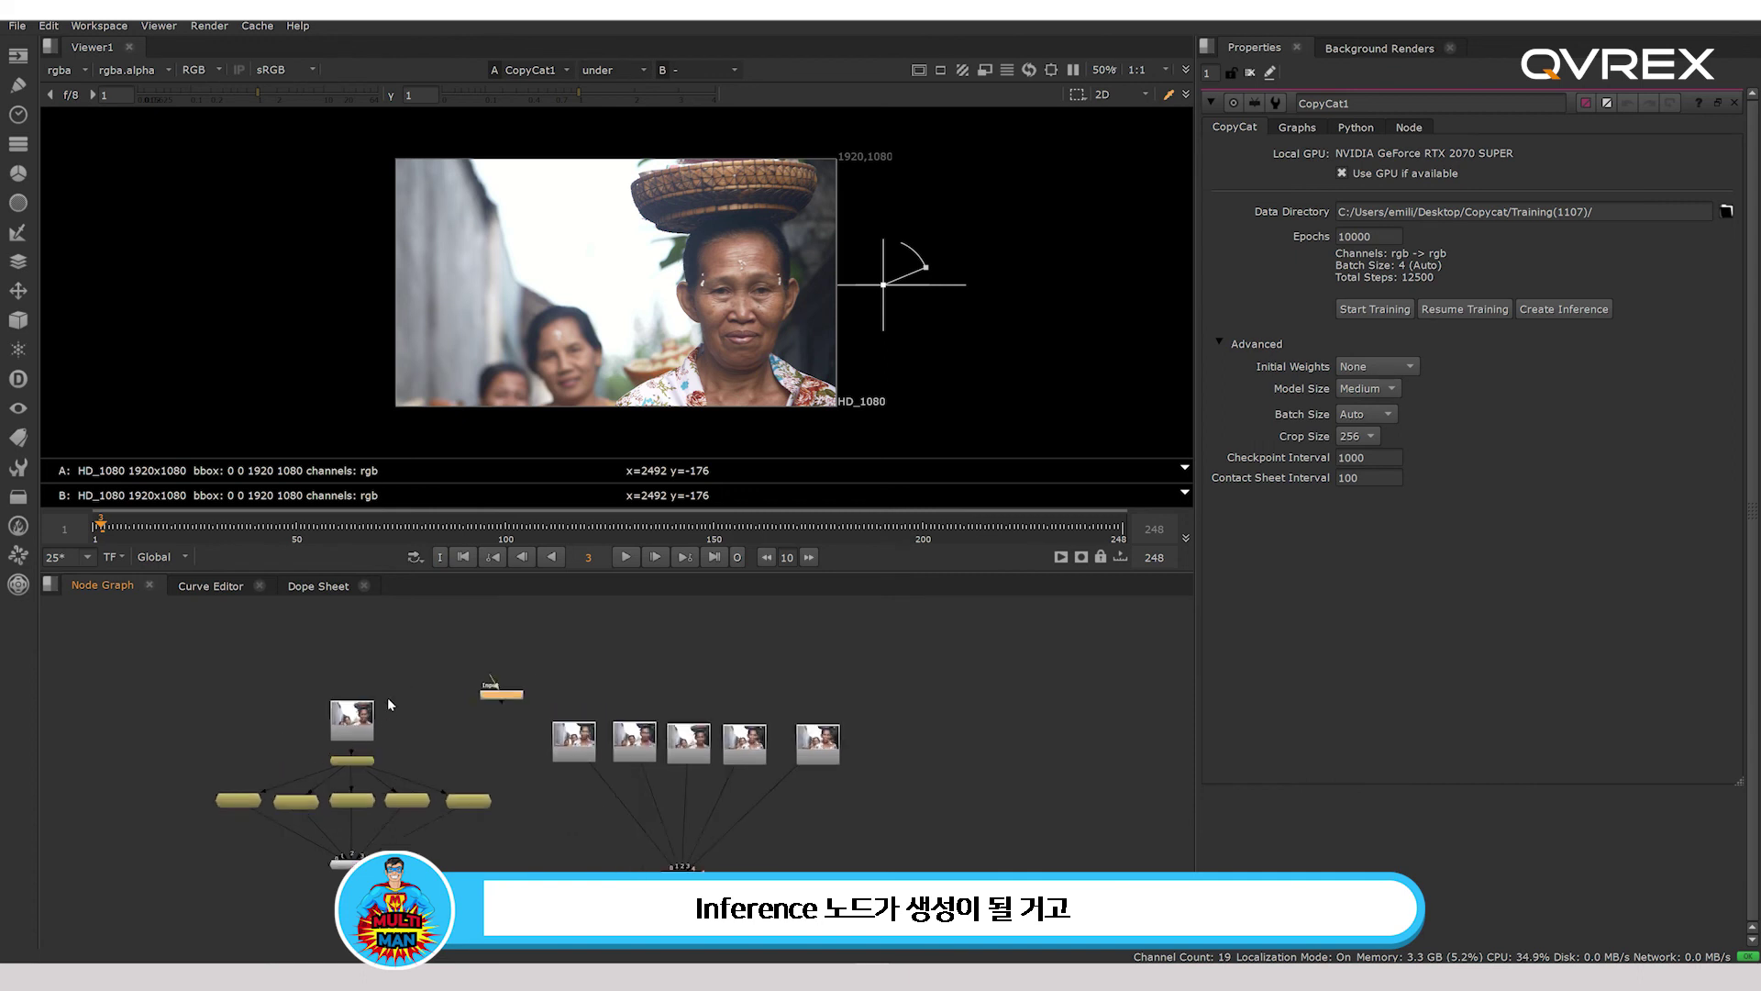
drag(571, 653, 307, 734)
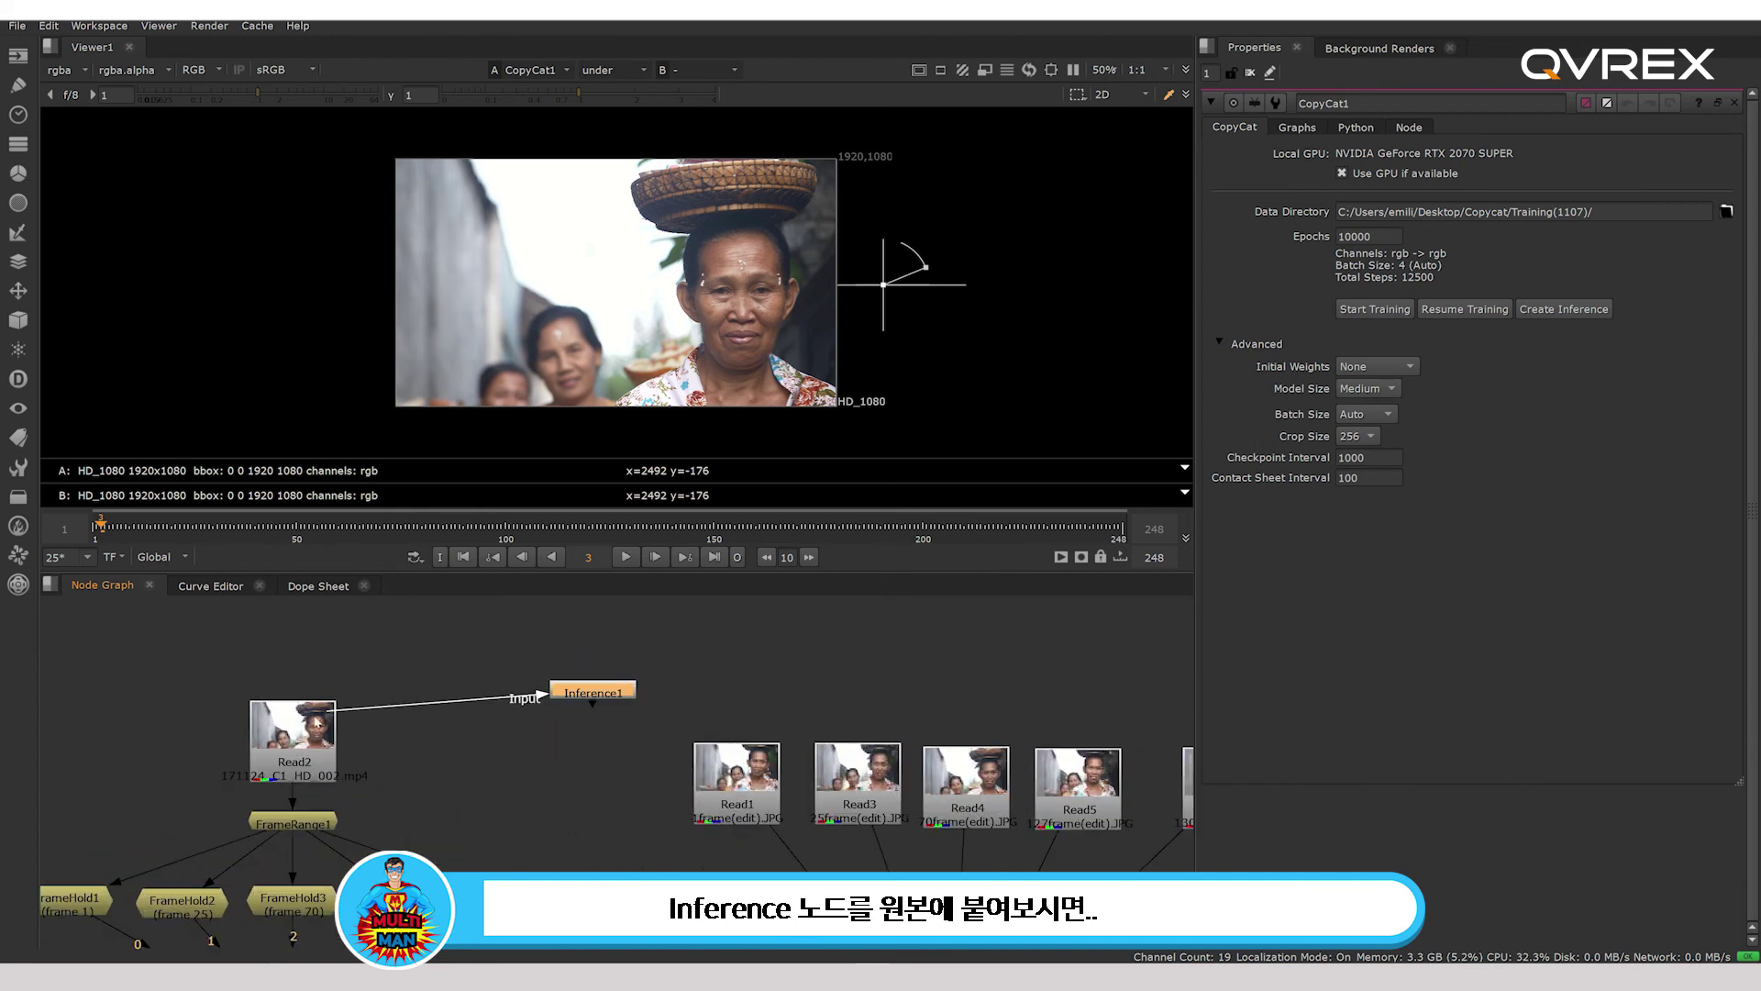
drag(574, 697, 570, 745)
View the Inference output in the Viewer and compare it with the original Read2 clip.
key(1)
click(598, 621)
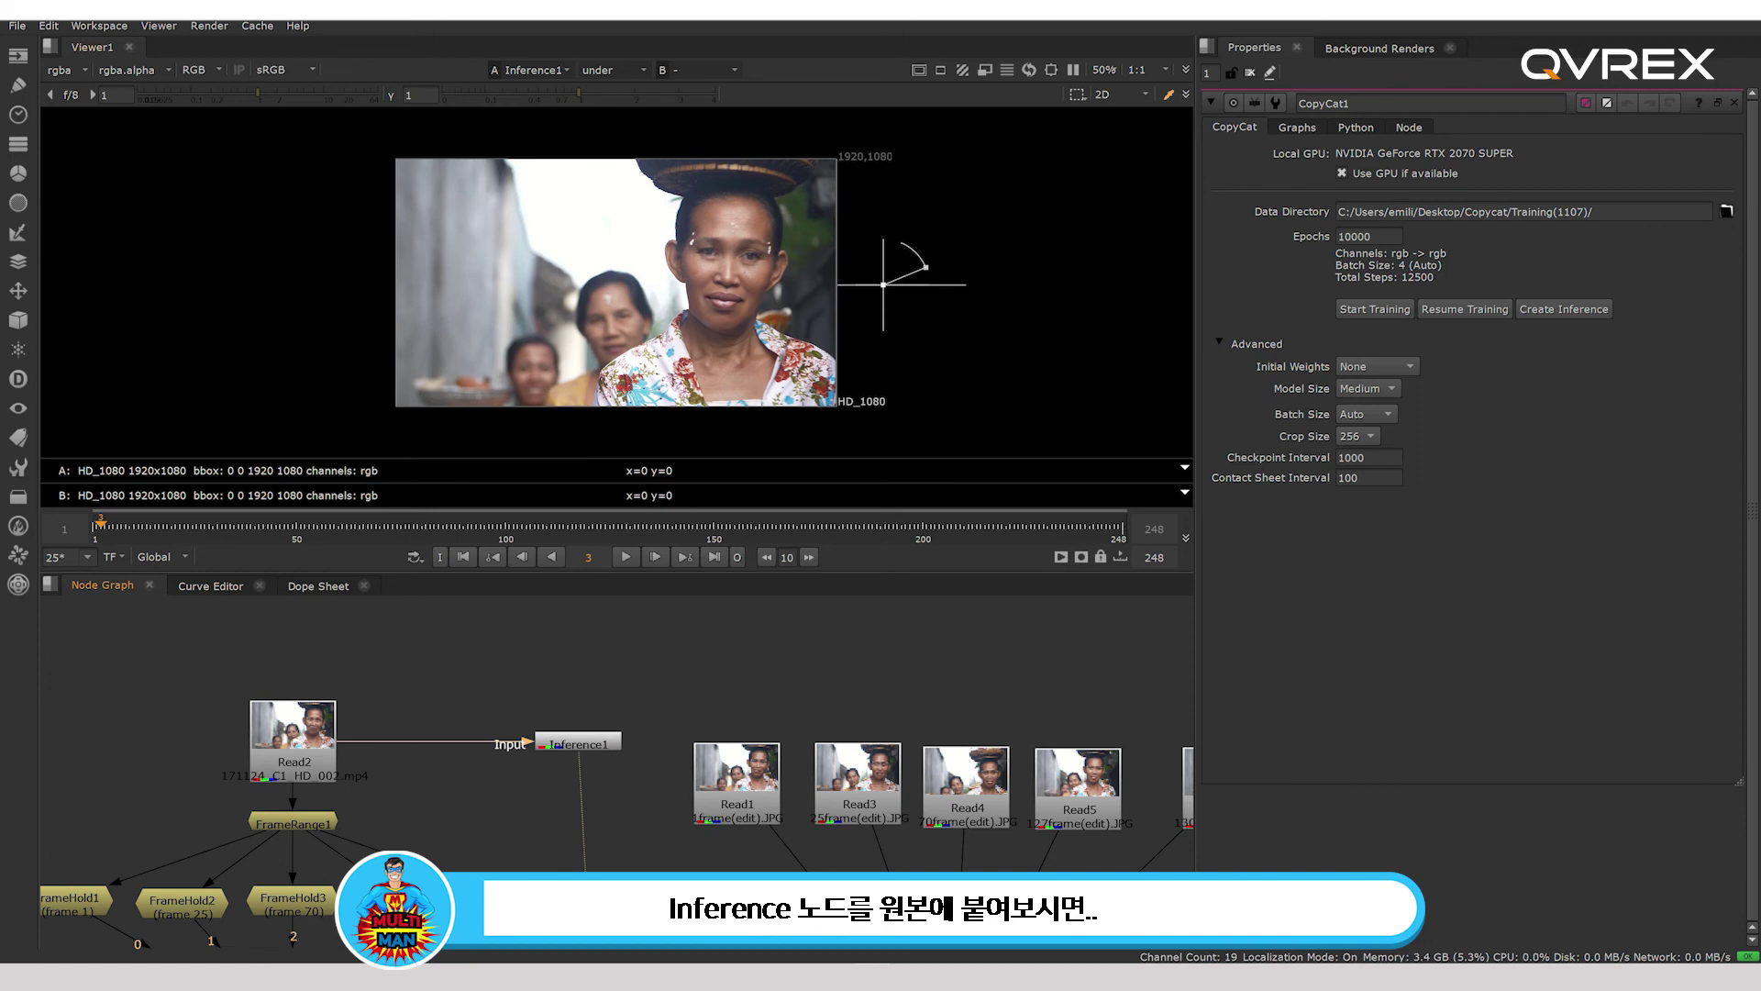
click(302, 747)
key(1)
click(526, 760)
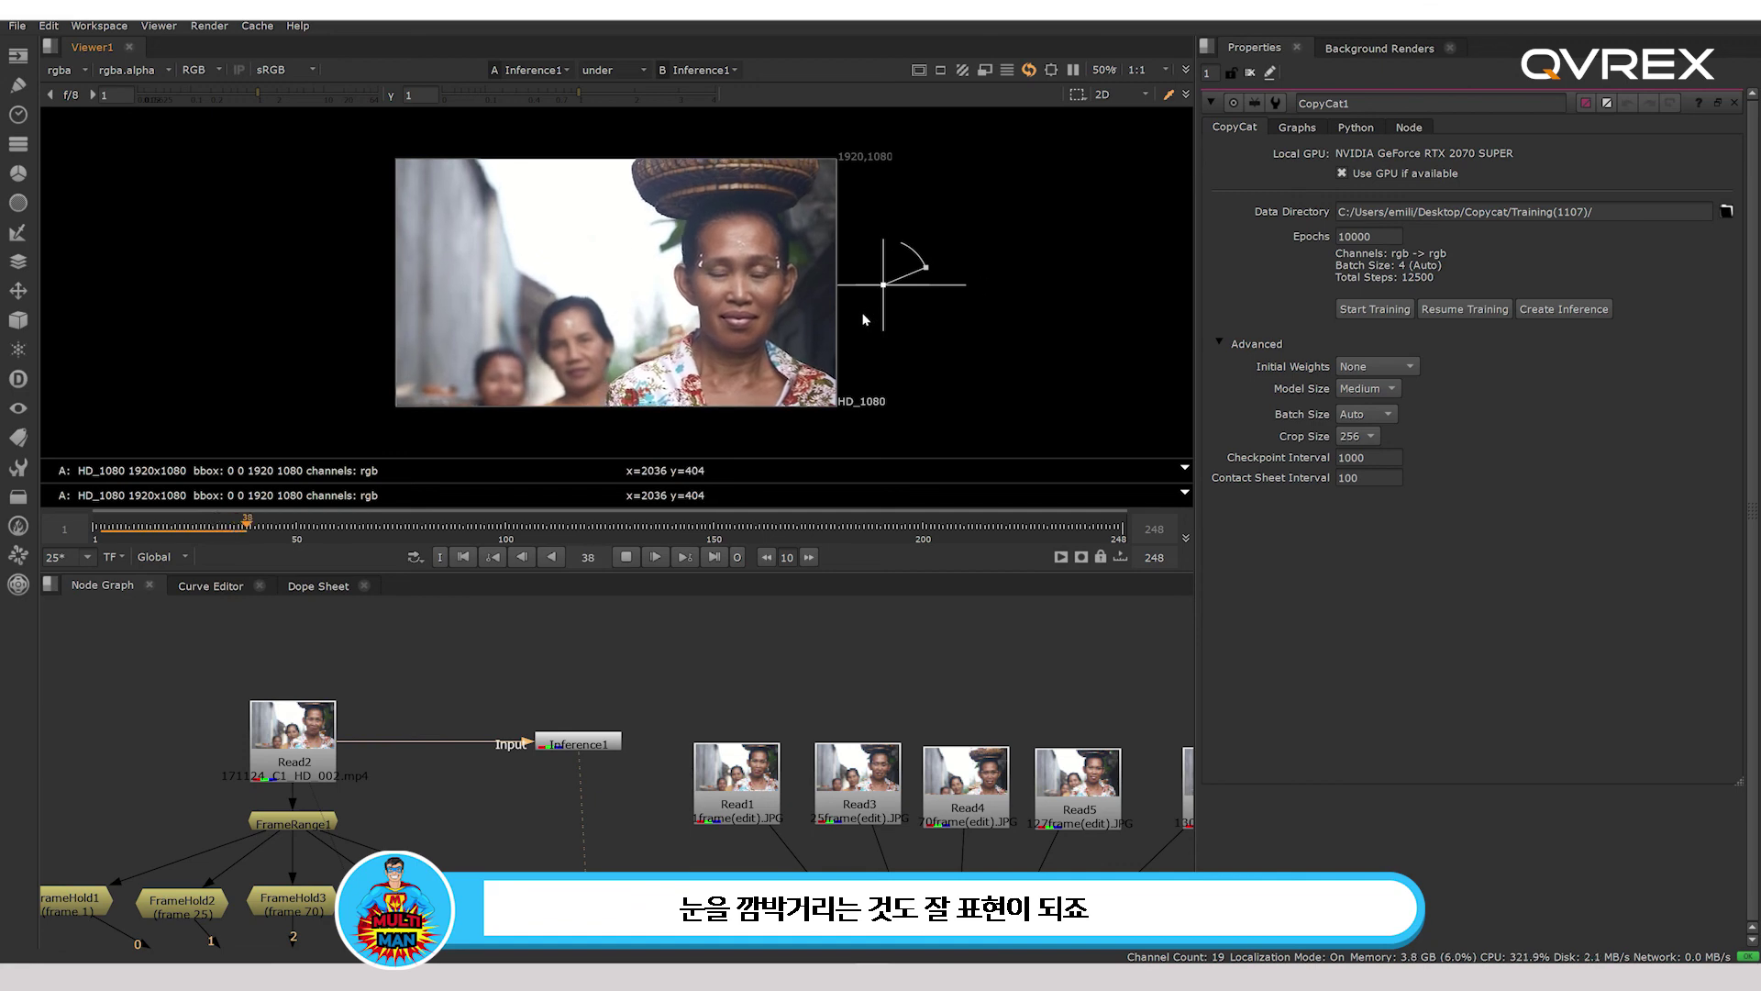
Review the original clip, its five FrameHold nodes, and the five edited-image Read nodes in the node graph during playback.
scroll(647, 782, down, 5)
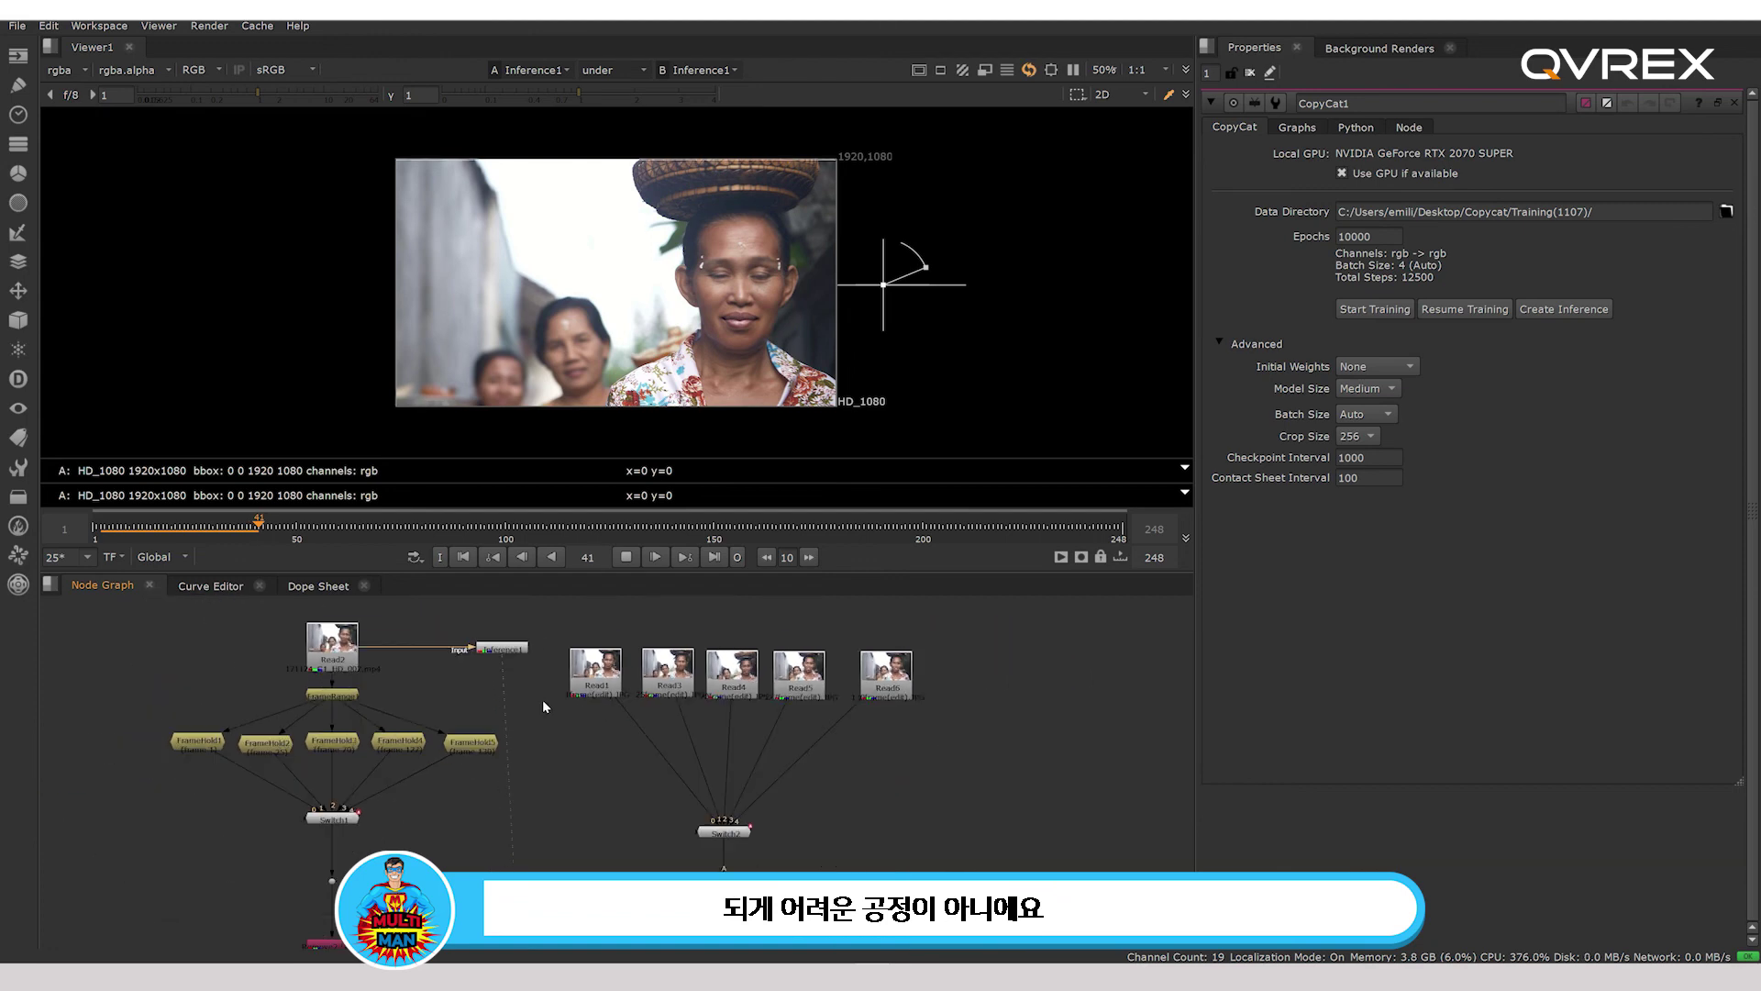
click(346, 642)
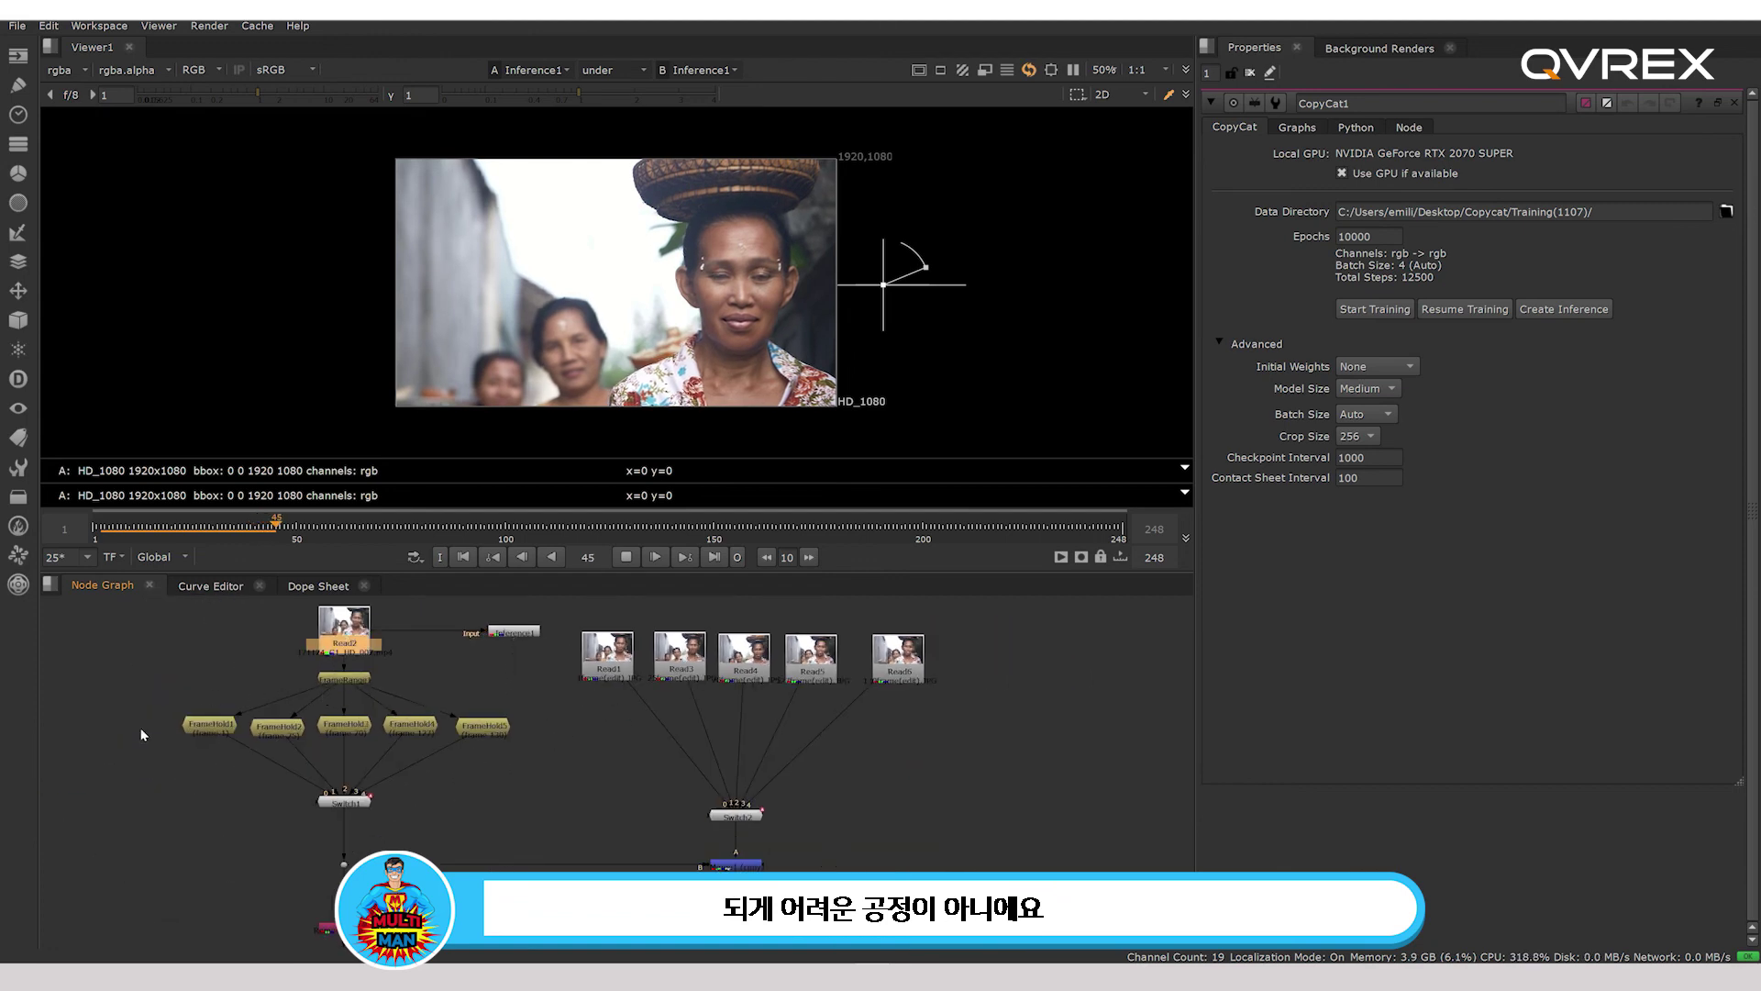
click(210, 724)
click(279, 726)
click(346, 723)
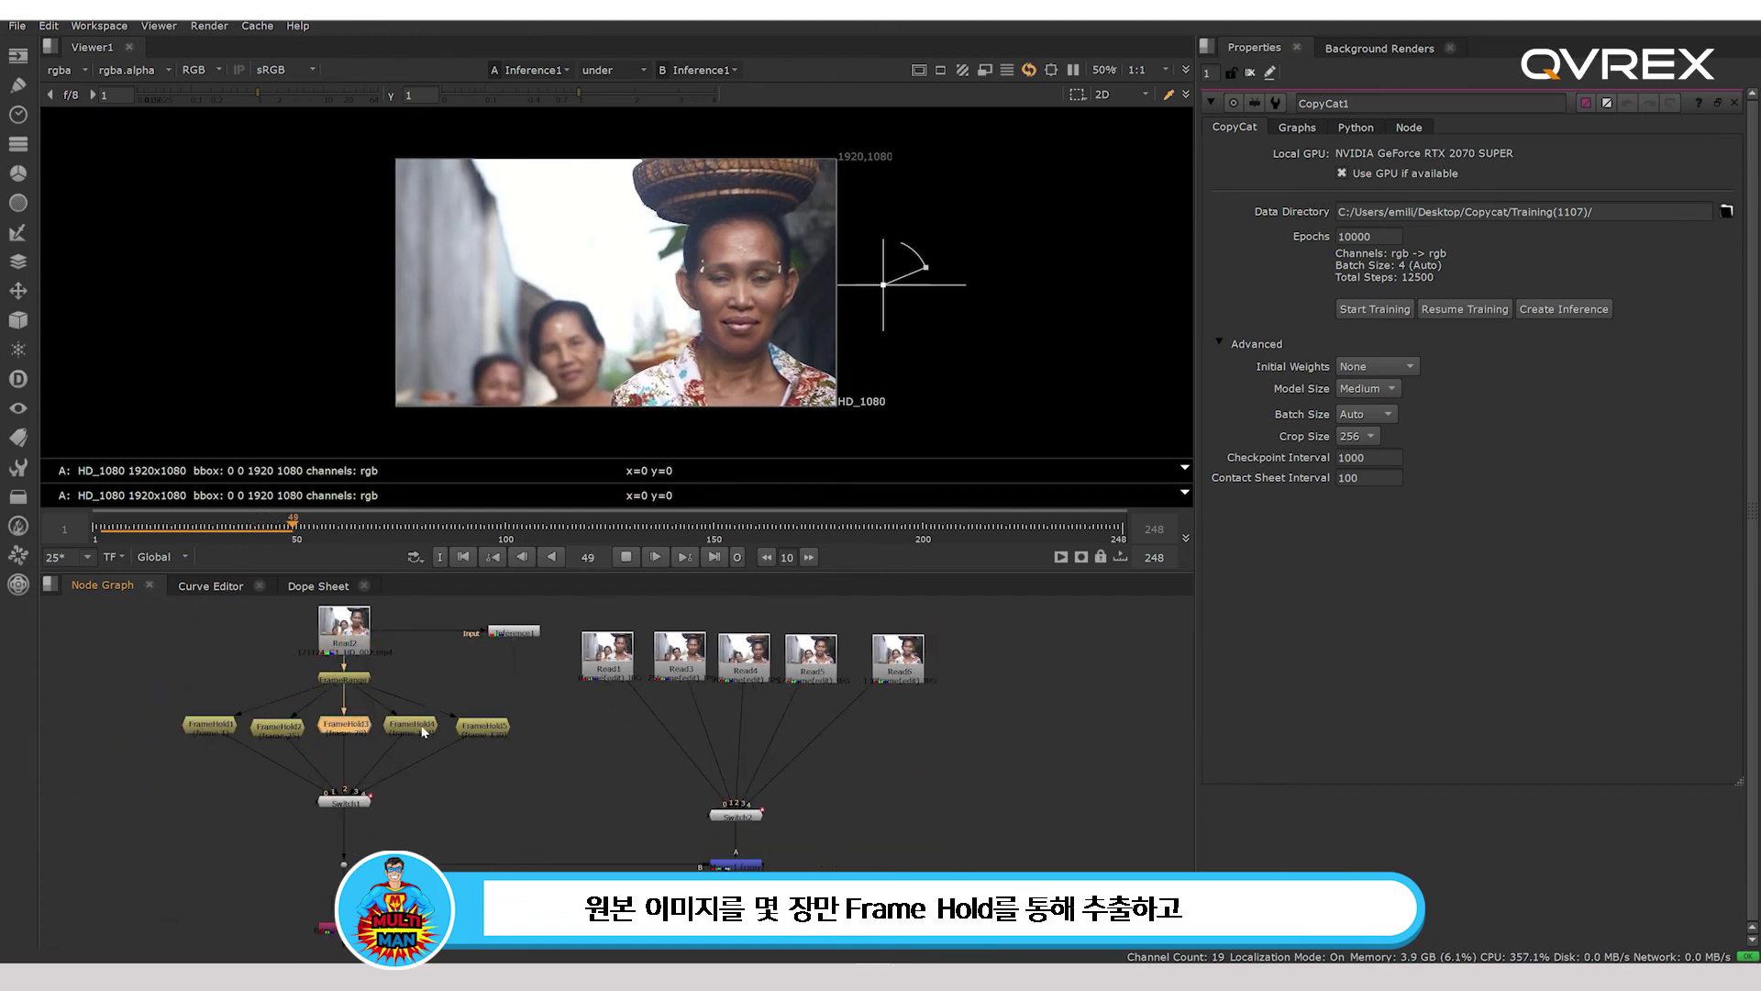
click(412, 723)
drag(140, 693, 562, 763)
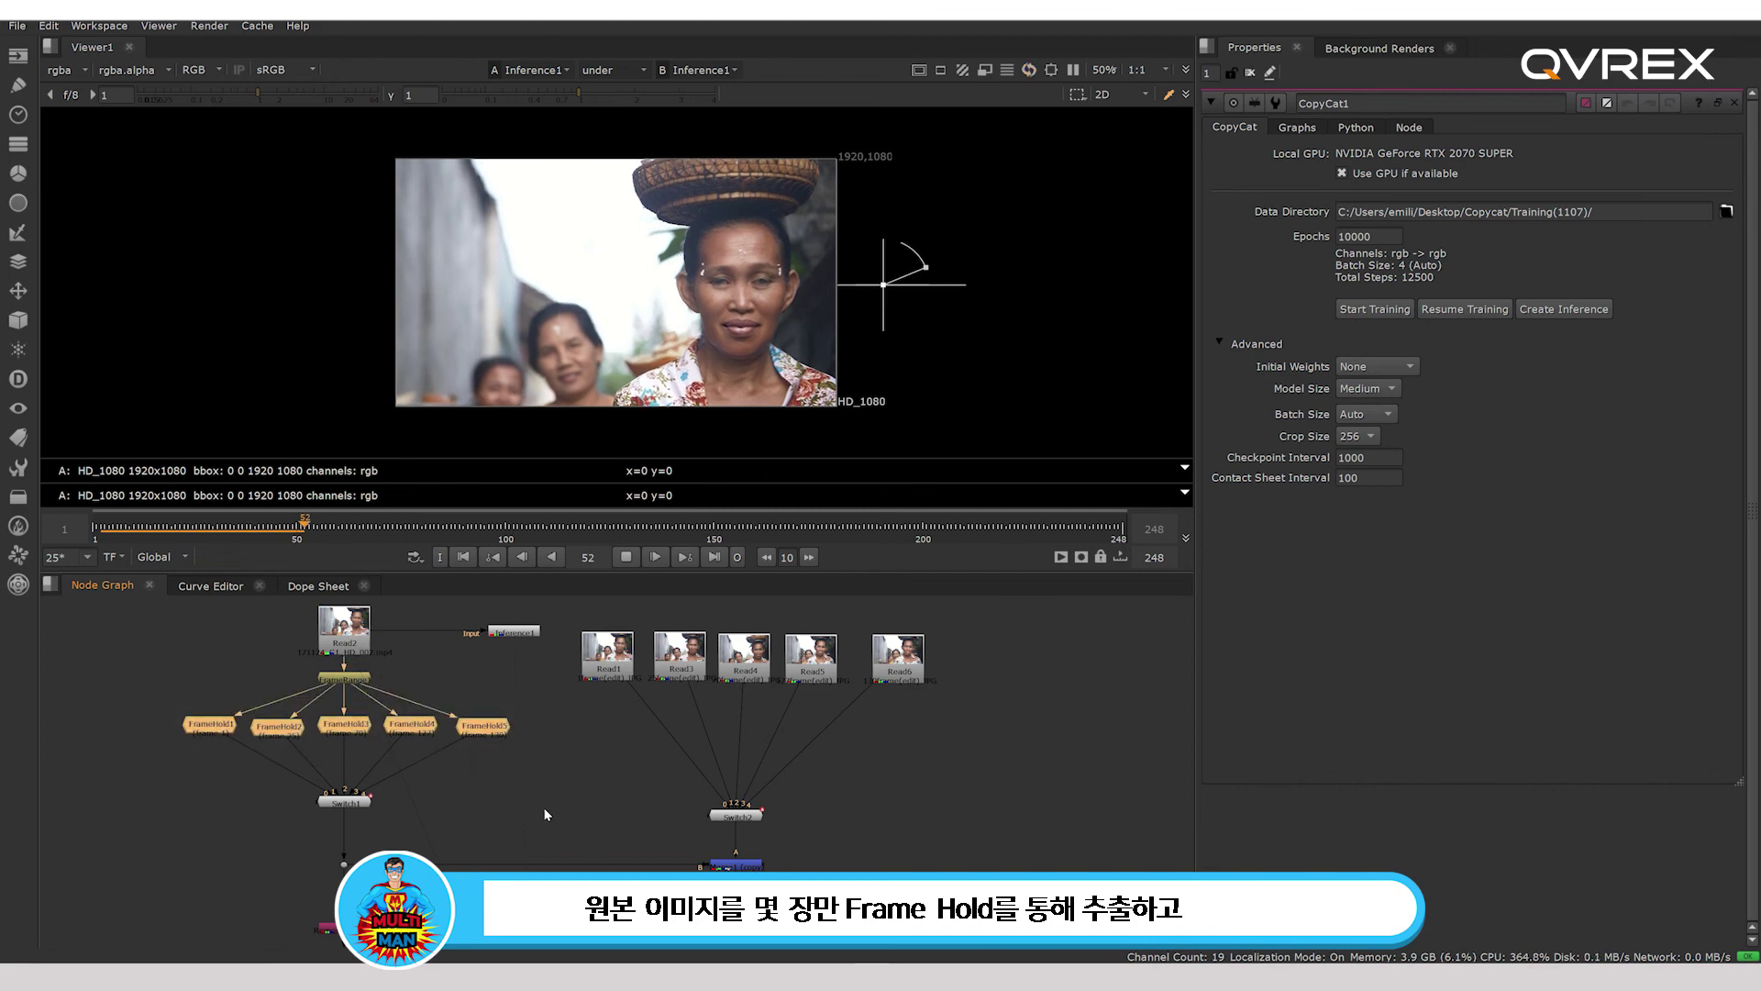
middle_drag(543, 807, 348, 780)
drag(400, 600, 824, 717)
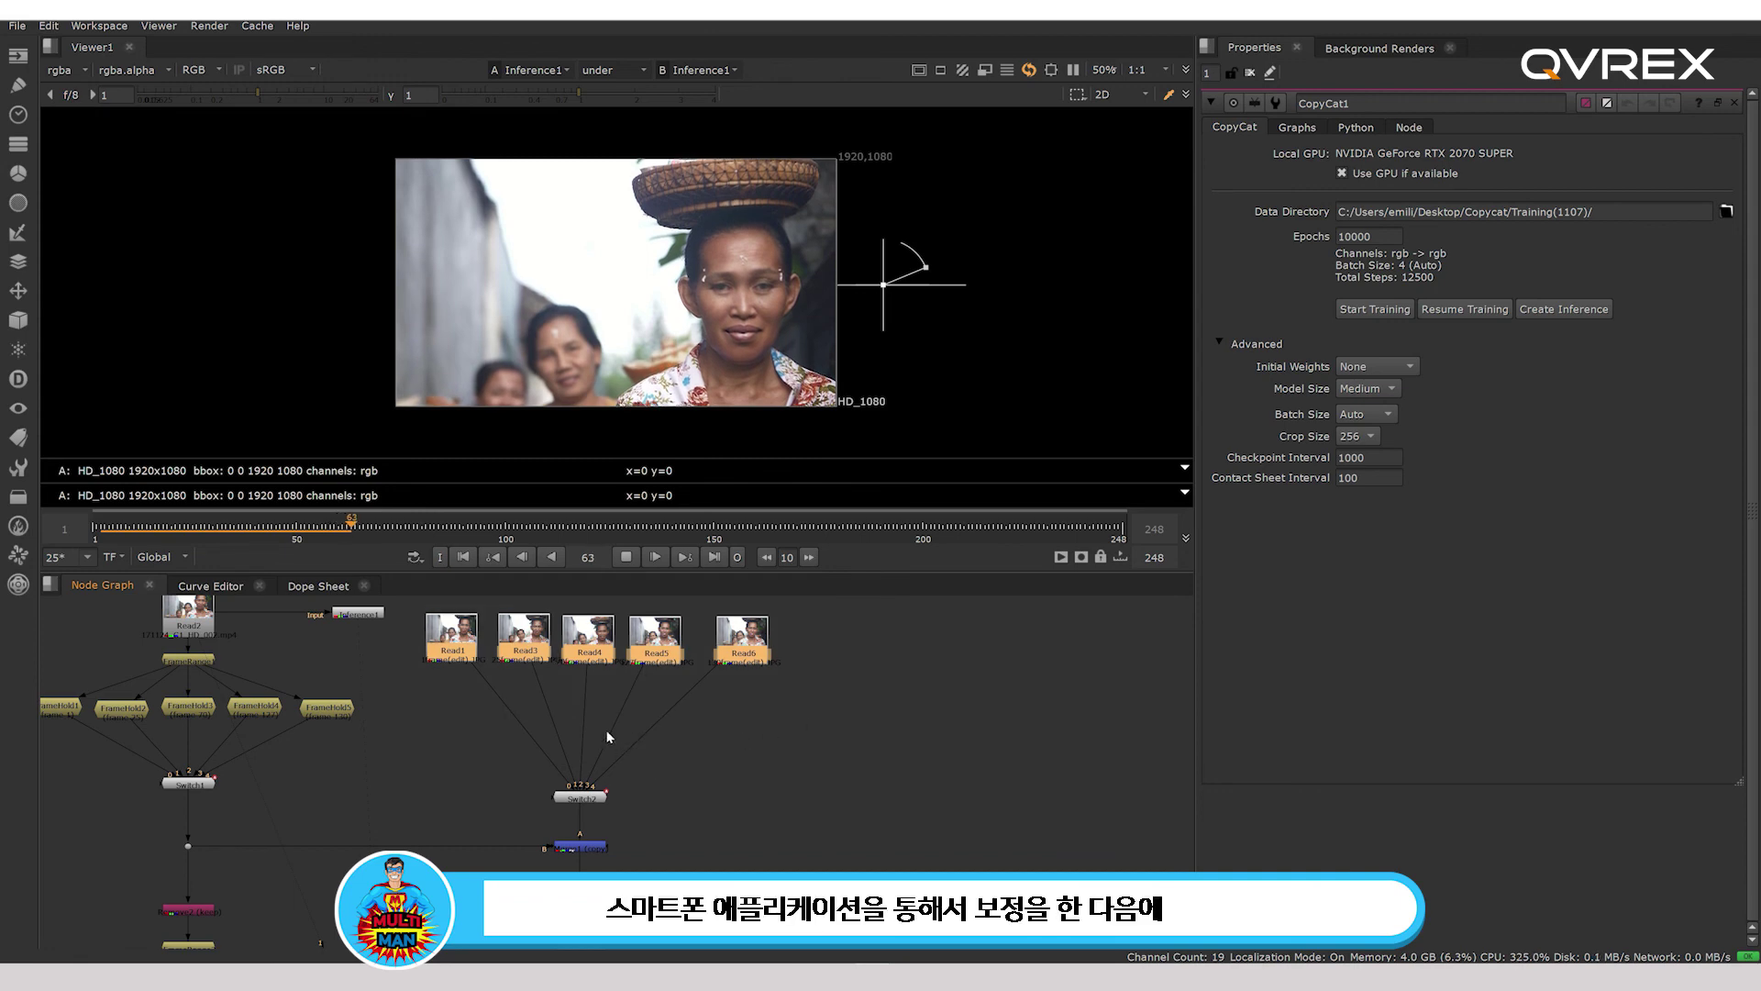
Review the nodes below the two Switch nodes, including both Remove nodes, the edited-branch FrameRange, and the CopyCat node.
middle_drag(608, 737, 703, 616)
click(662, 727)
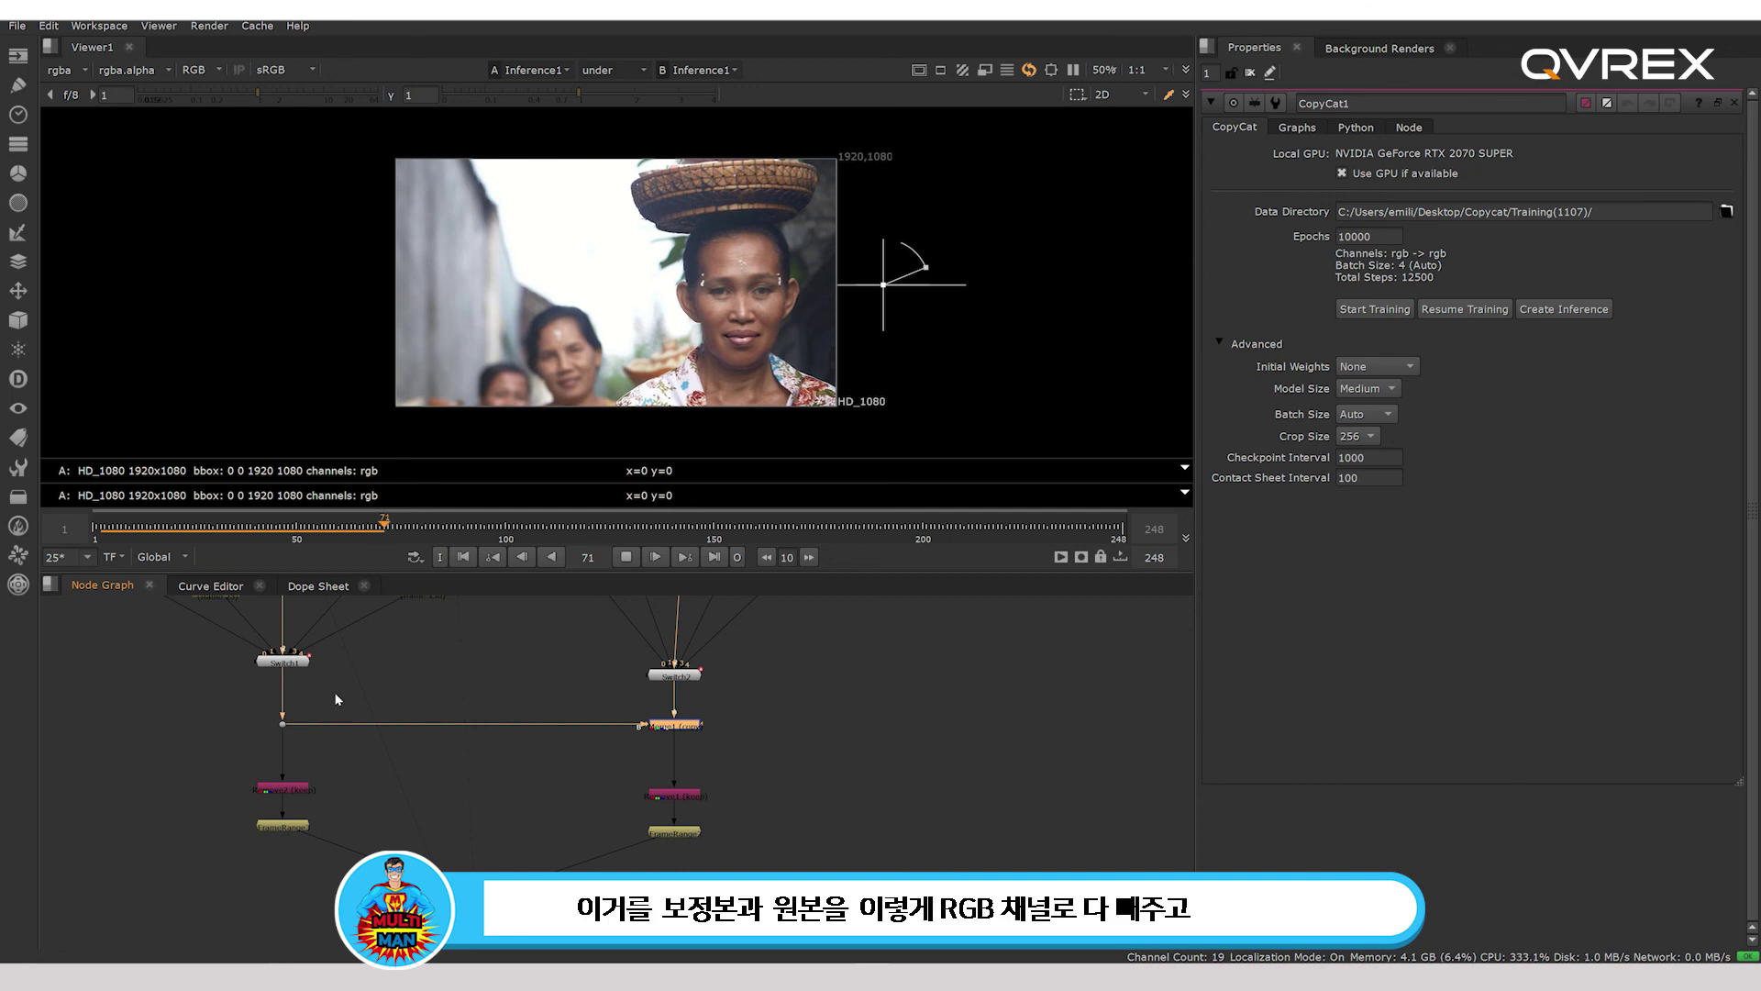
click(299, 791)
click(682, 794)
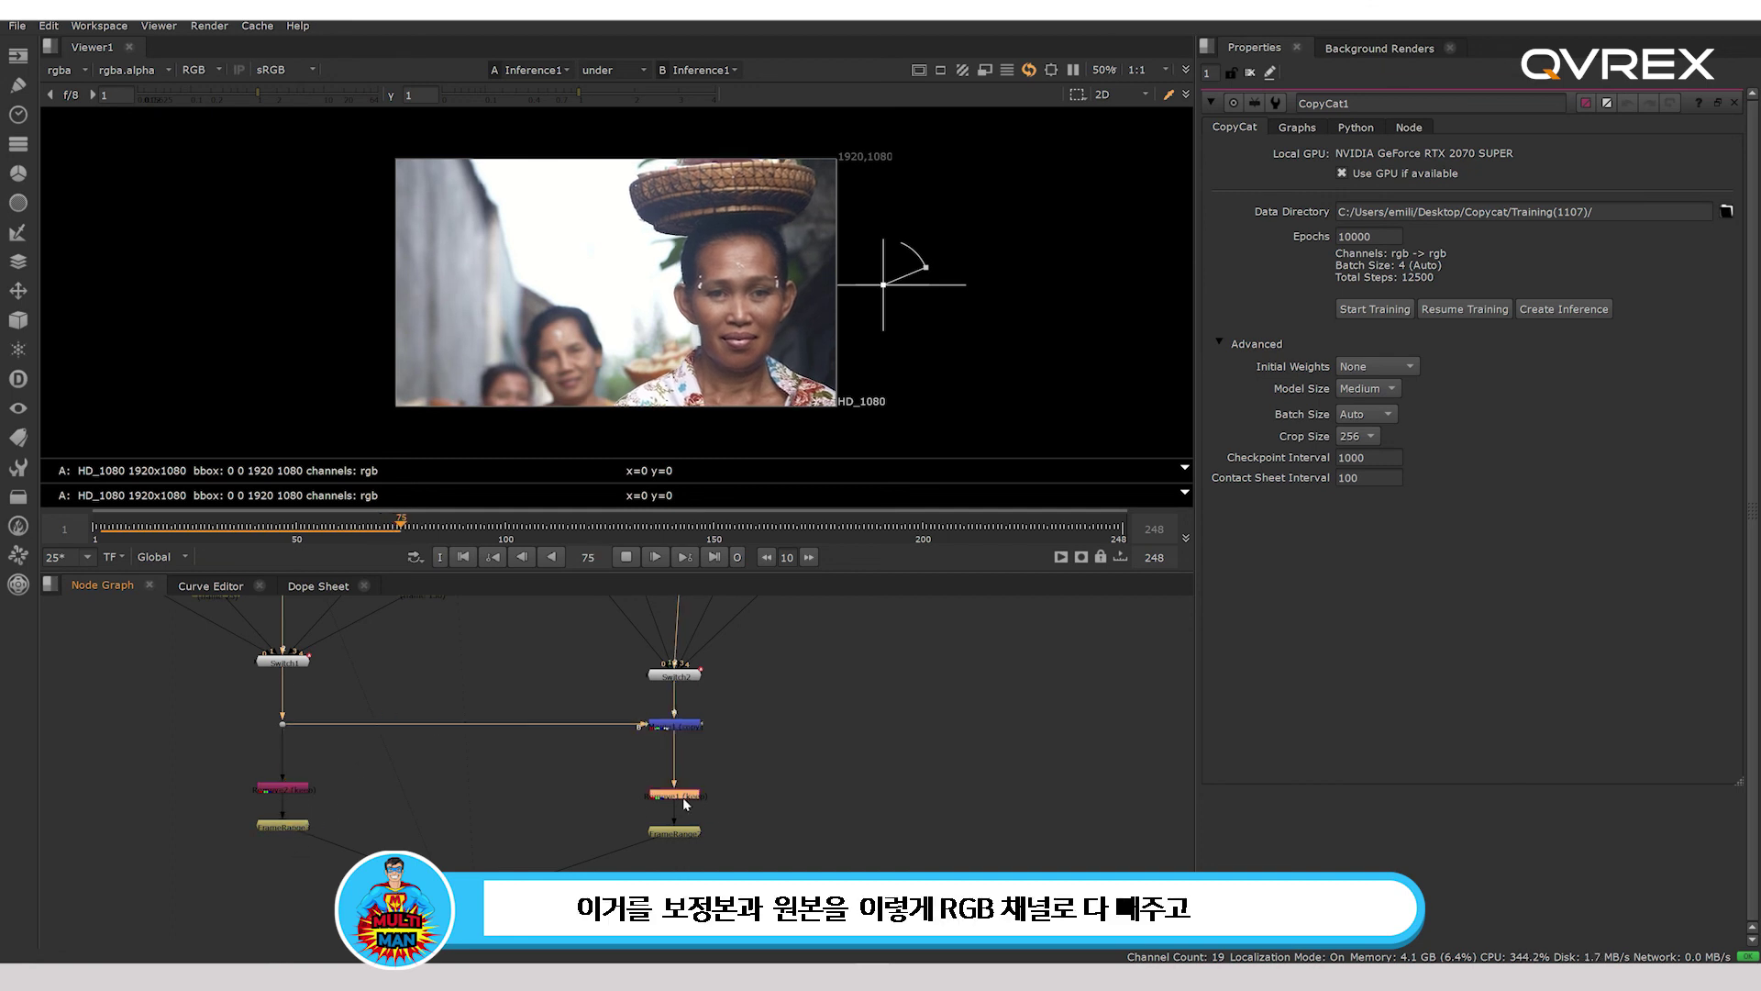
click(674, 835)
middle_drag(638, 762, 602, 946)
click(501, 874)
scroll(562, 796, down, 2)
scroll(561, 793, up, 1)
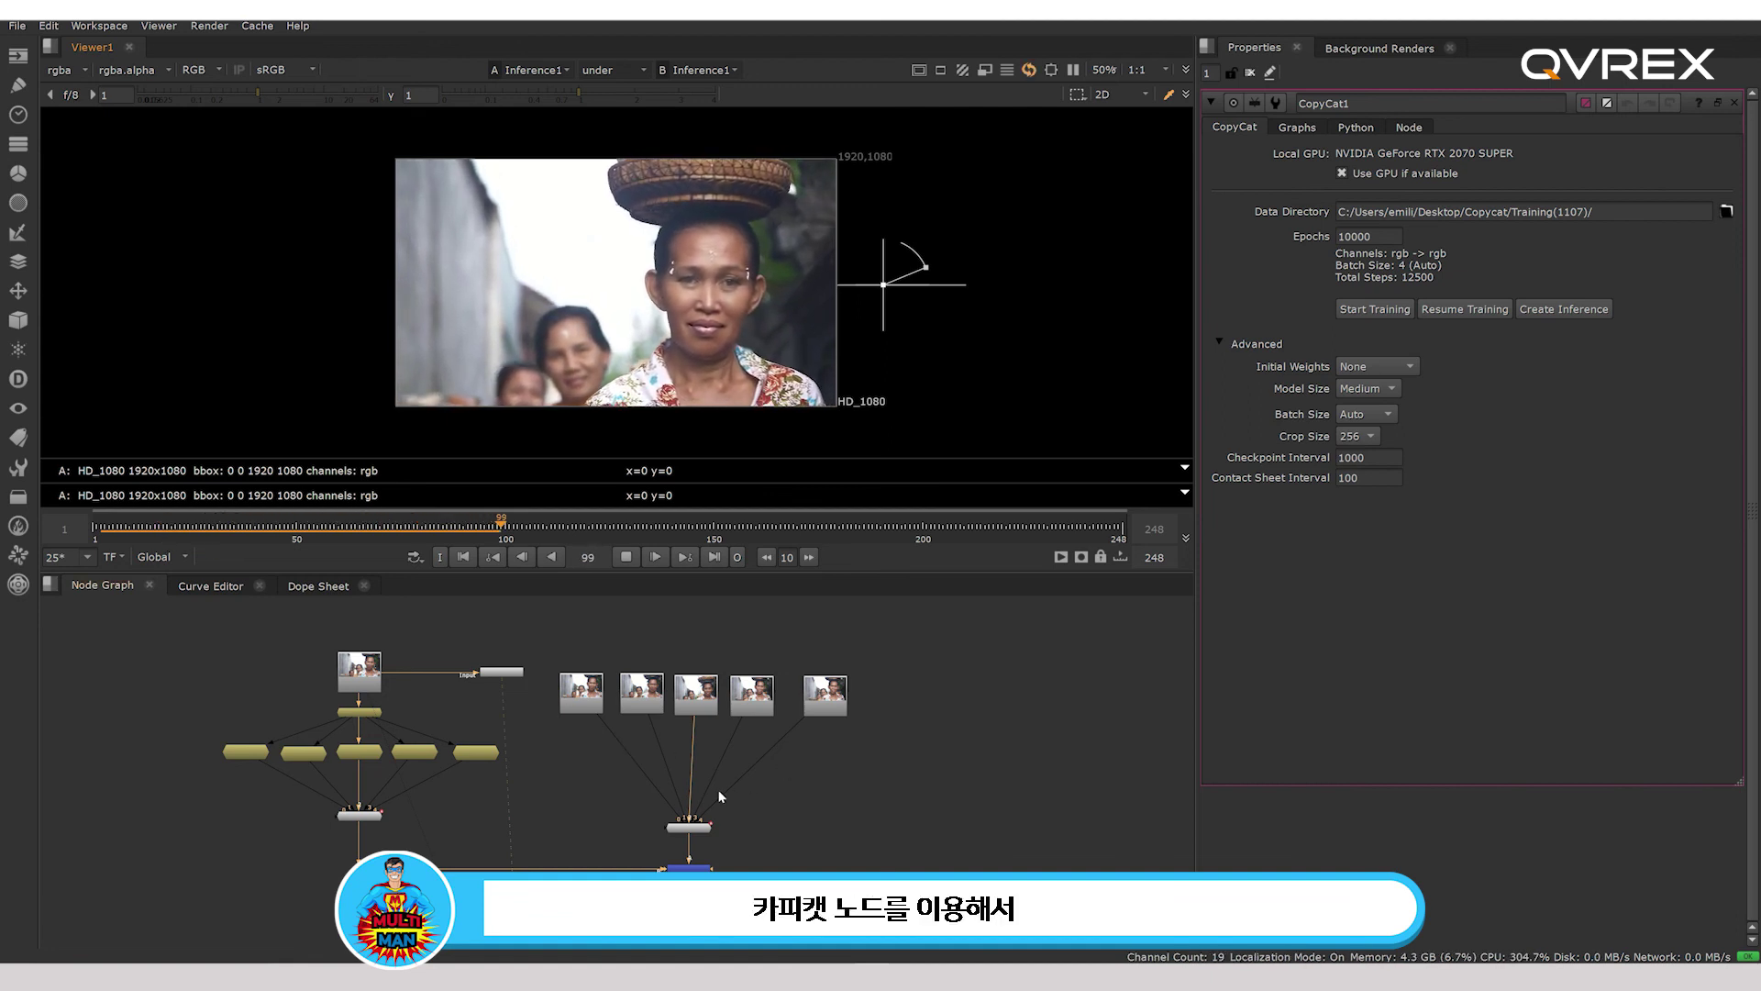
middle_drag(717, 794, 890, 725)
scroll(822, 762, down, 1)
middle_drag(766, 864, 768, 804)
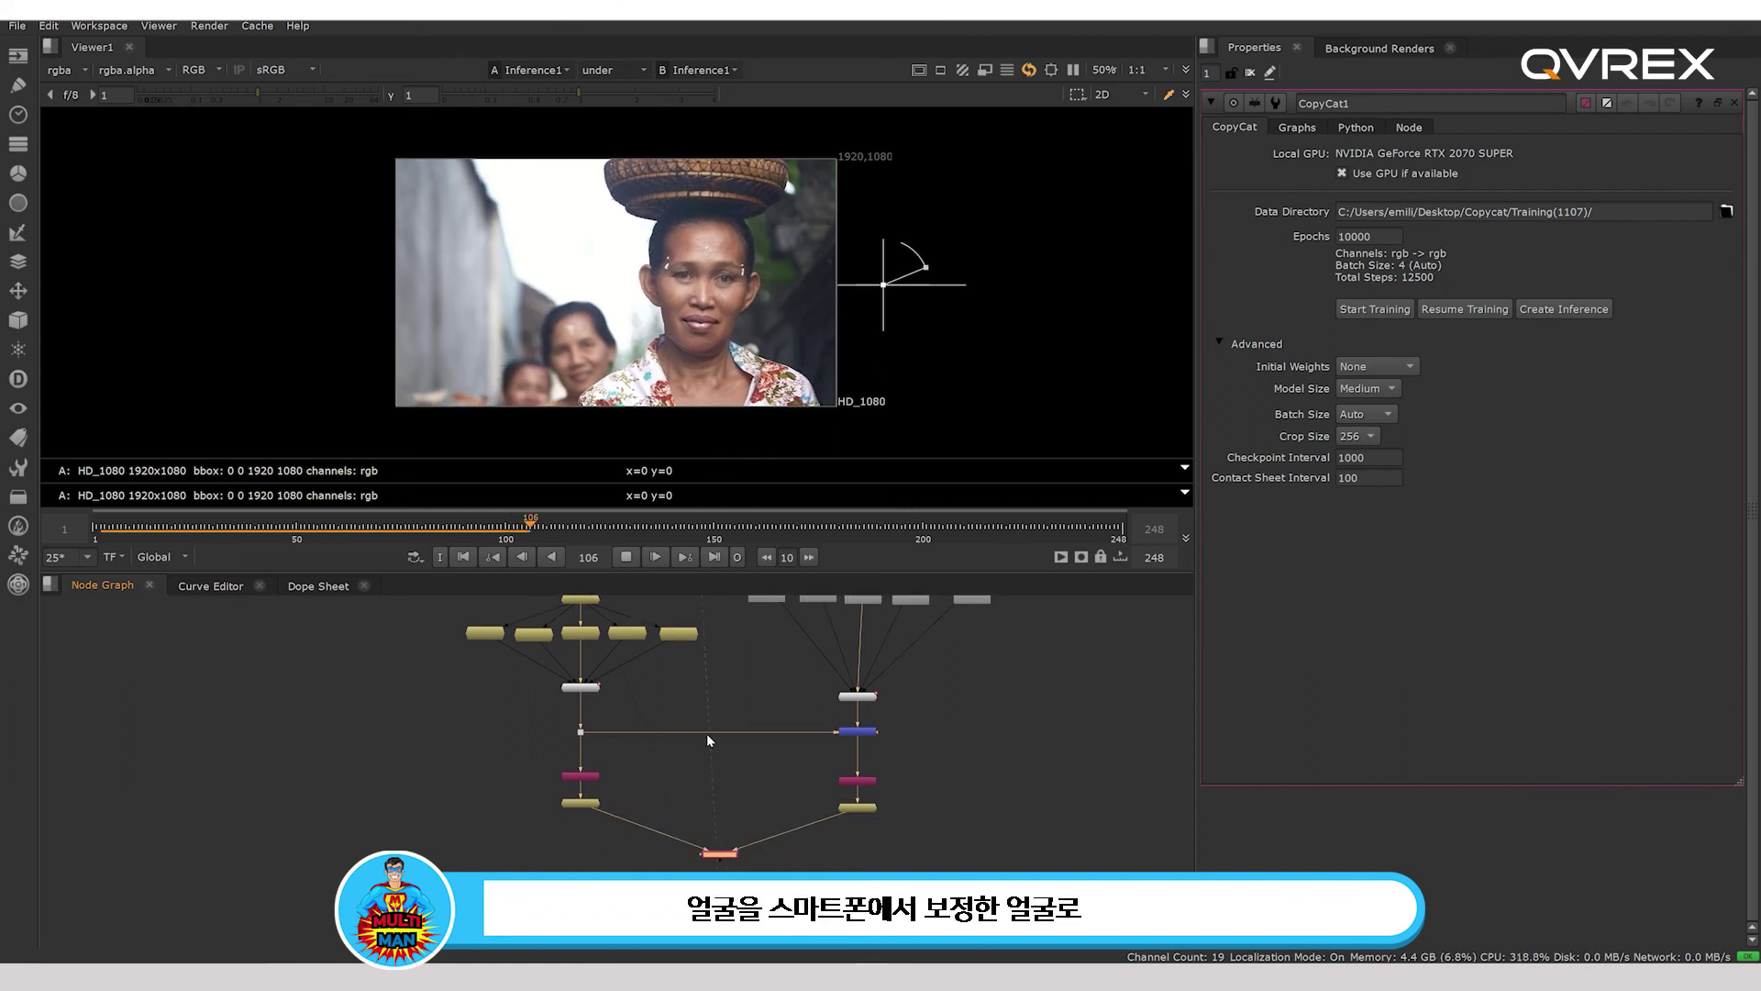
middle_drag(706, 734, 628, 757)
scroll(672, 764, down, 1)
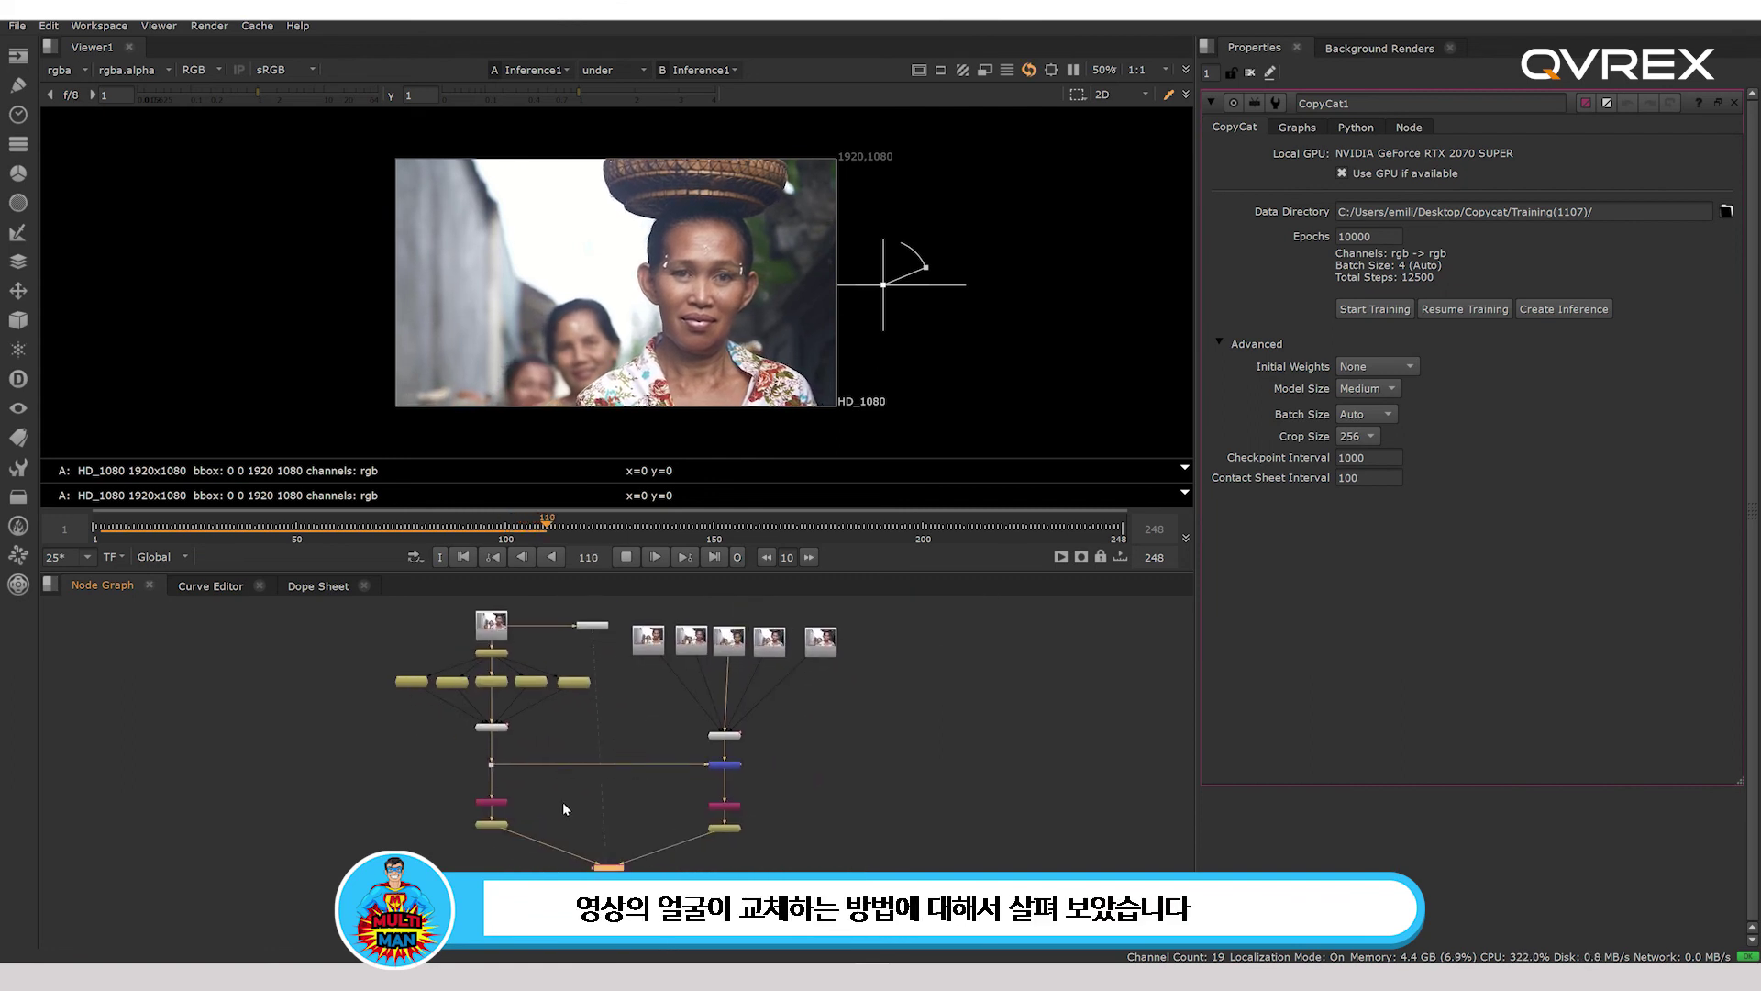
scroll(563, 801, up, 1)
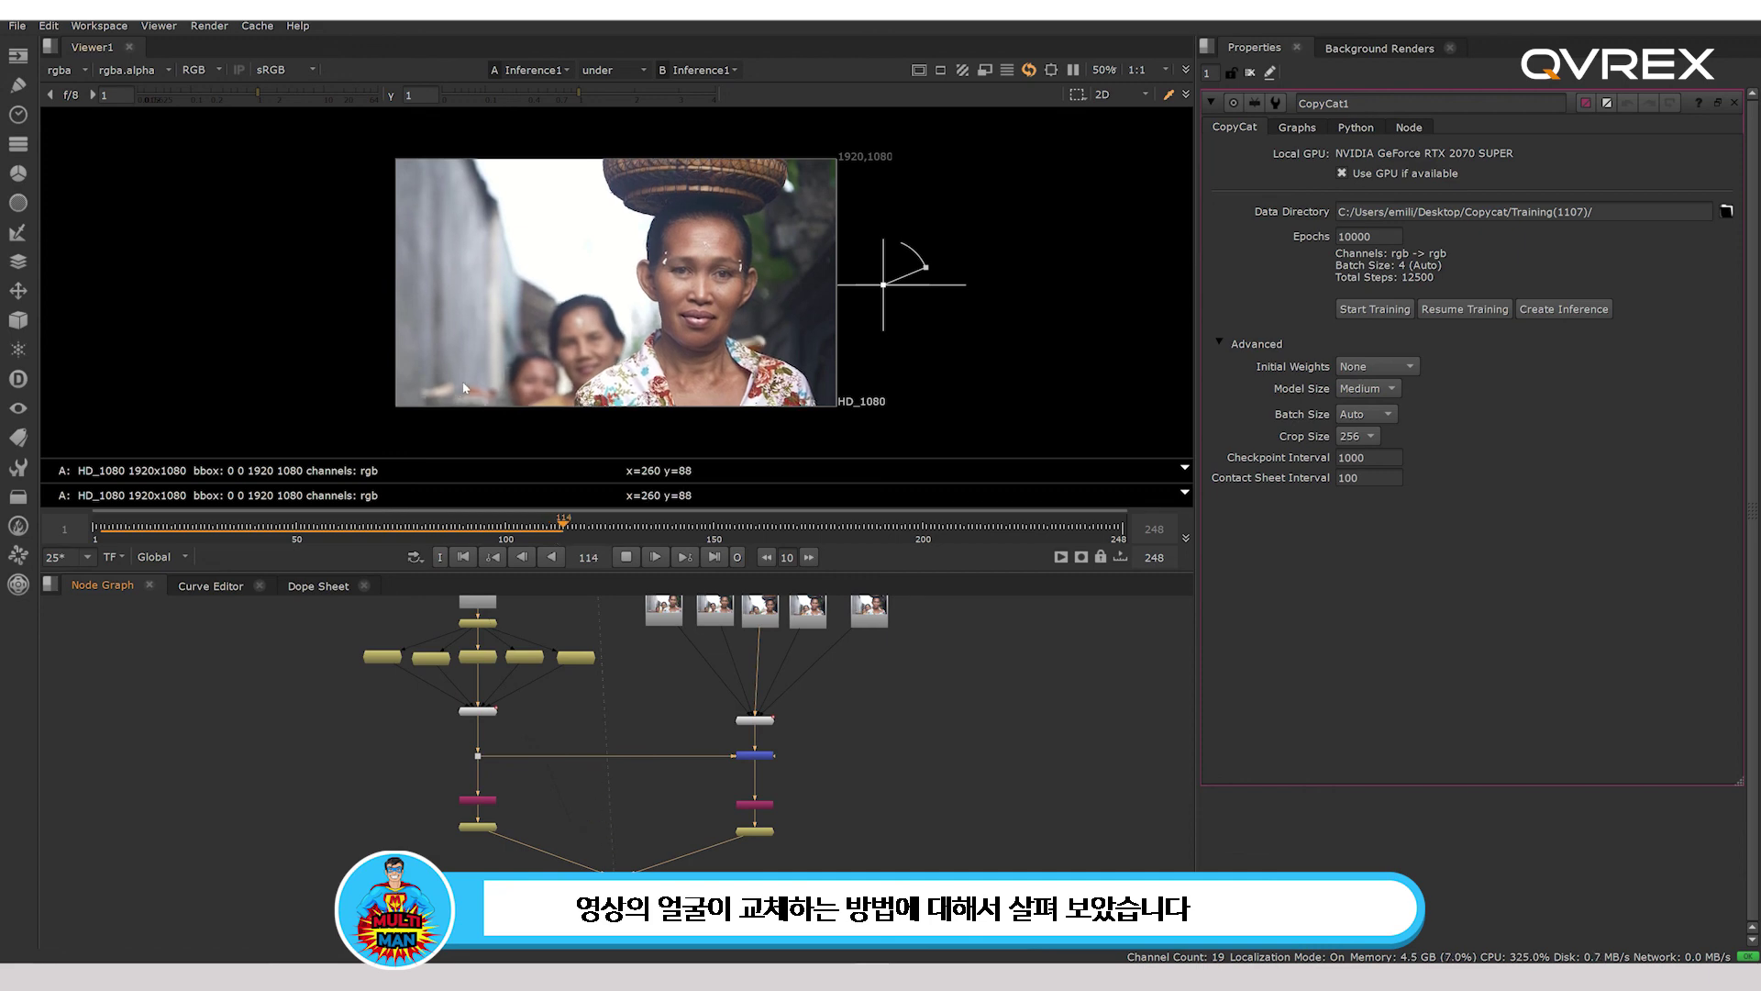